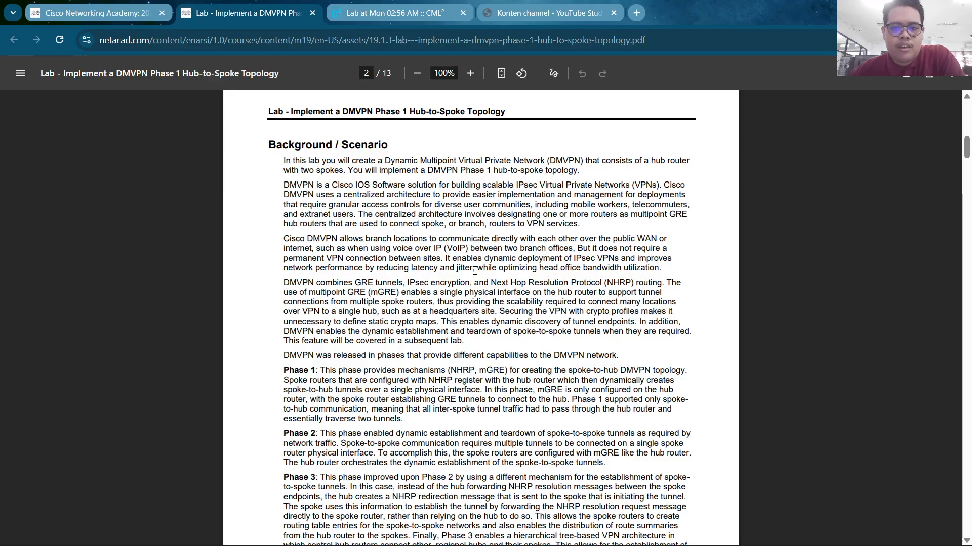
Scroll the lab PDF down toward page 3
{"action": "scroll", "coordinate": [475, 272], "scroll_direction": "down", "scroll_amount": 1}
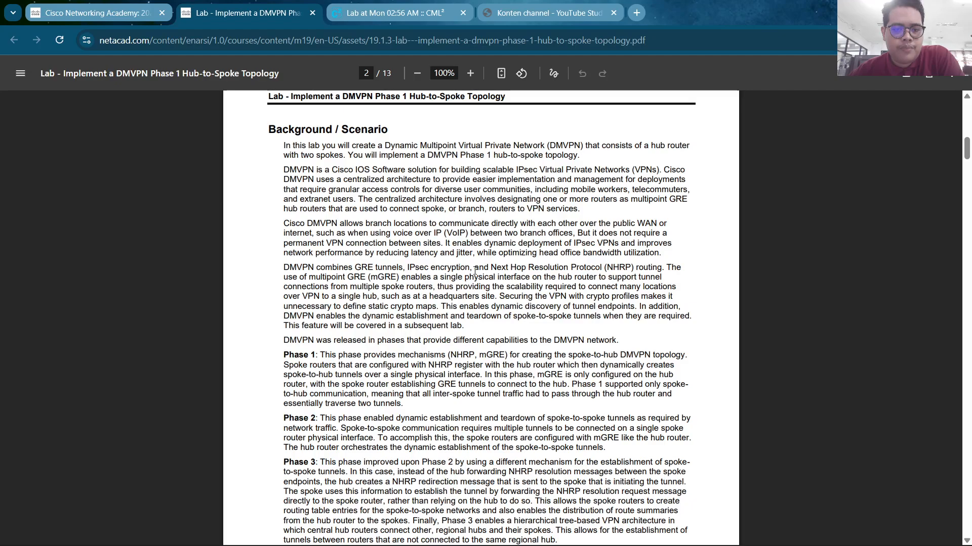
{"action": "scroll", "coordinate": [475, 272], "scroll_direction": "down", "scroll_amount": 1}
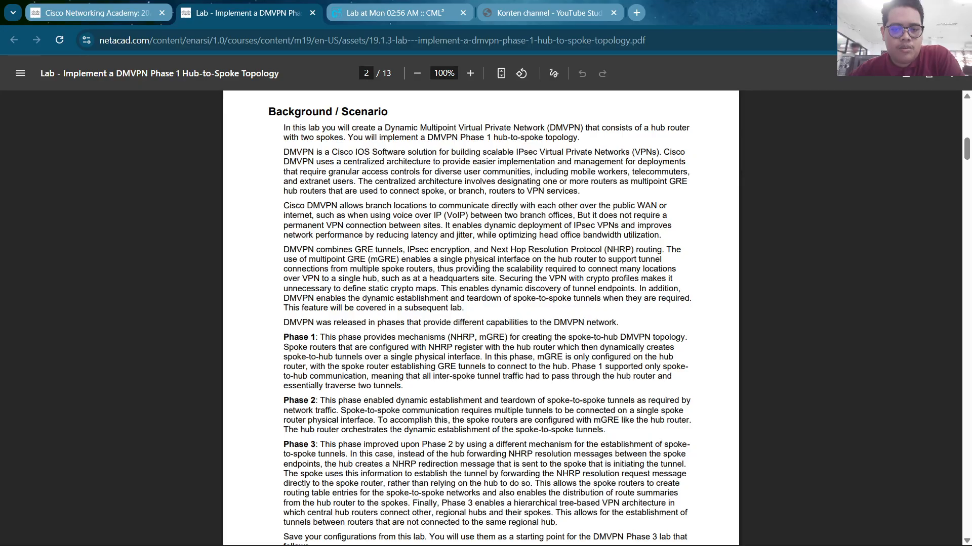
{"action": "mouse_move", "coordinate": [659, 541]}
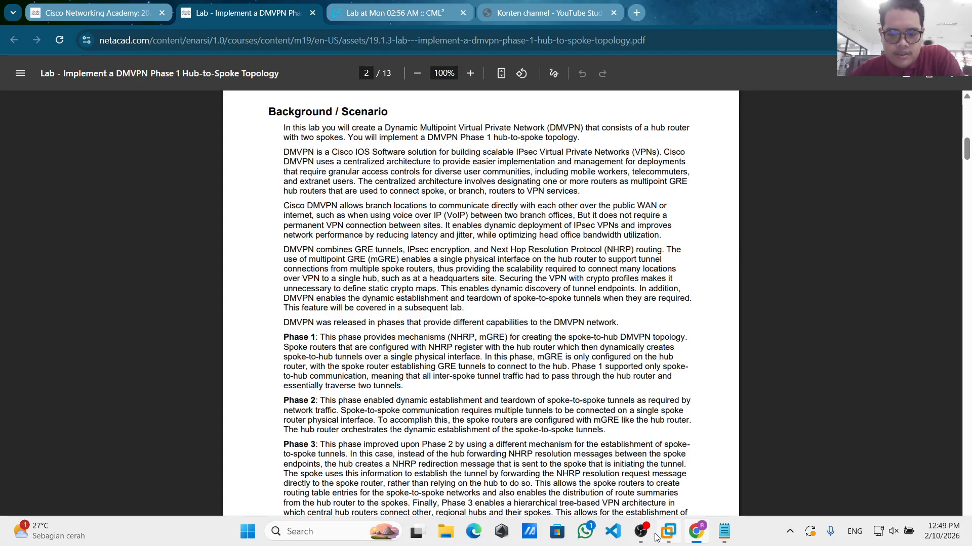
{"action": "left_click", "coordinate": [668, 532]}
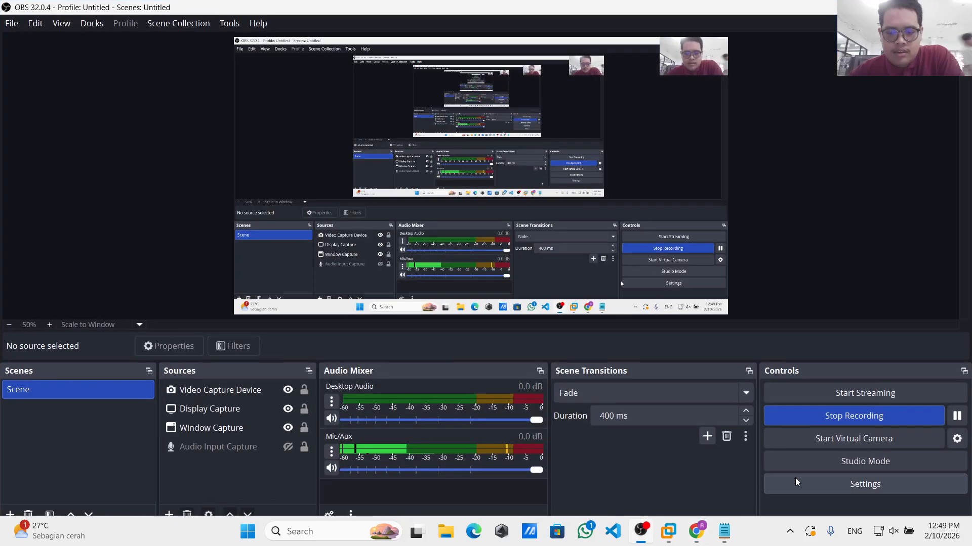
{"action": "left_click", "coordinate": [954, 422]}
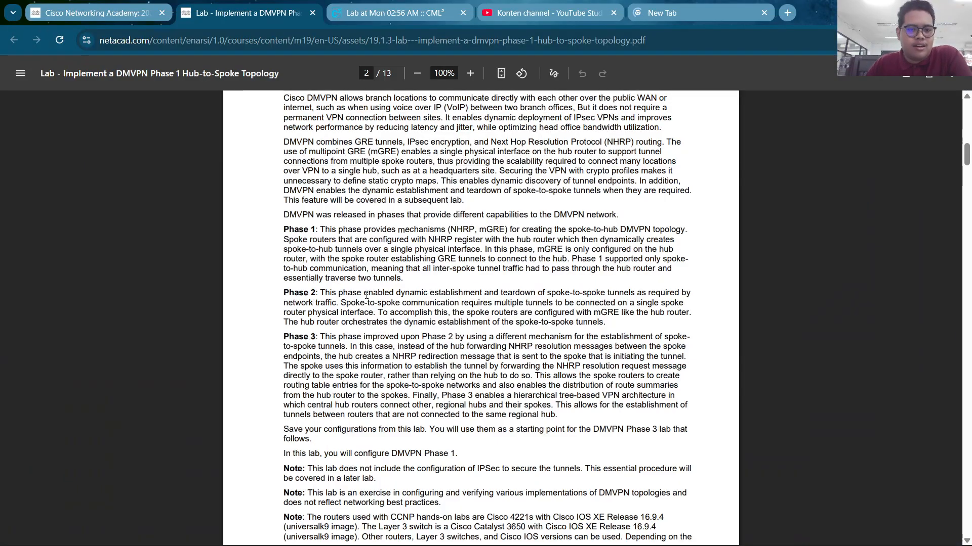
{"action": "scroll", "coordinate": [366, 296], "scroll_direction": "down", "scroll_amount": 2}
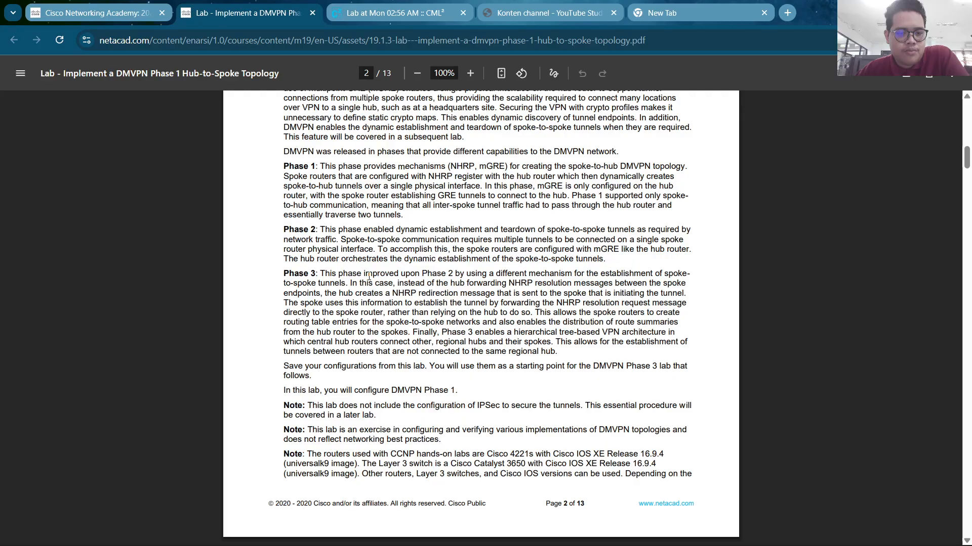
Reach page 3's Required Resources and Part 1 instructions, then detach the CML lab into its own window
{"action": "scroll", "coordinate": [369, 276], "scroll_direction": "down", "scroll_amount": 3}
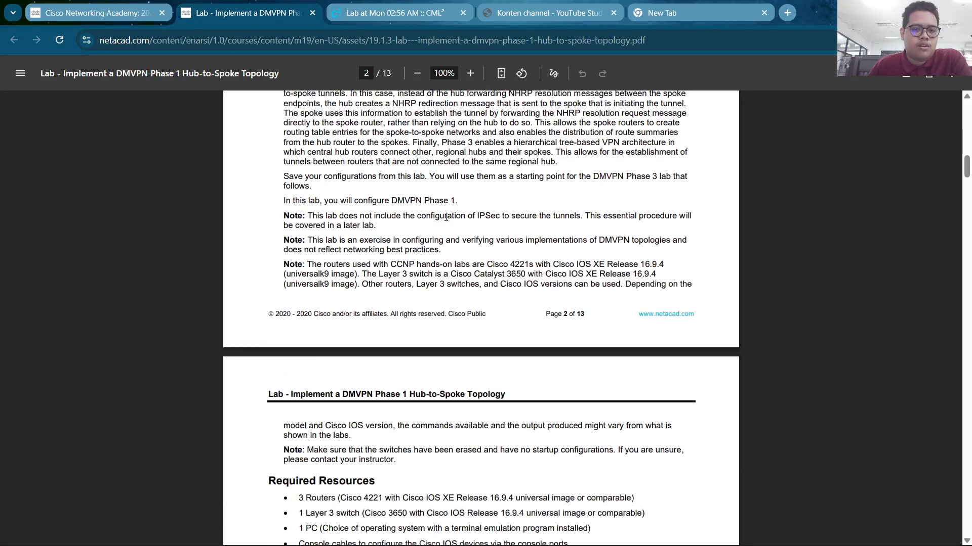
{"action": "scroll", "coordinate": [332, 264], "scroll_direction": "down", "scroll_amount": 4}
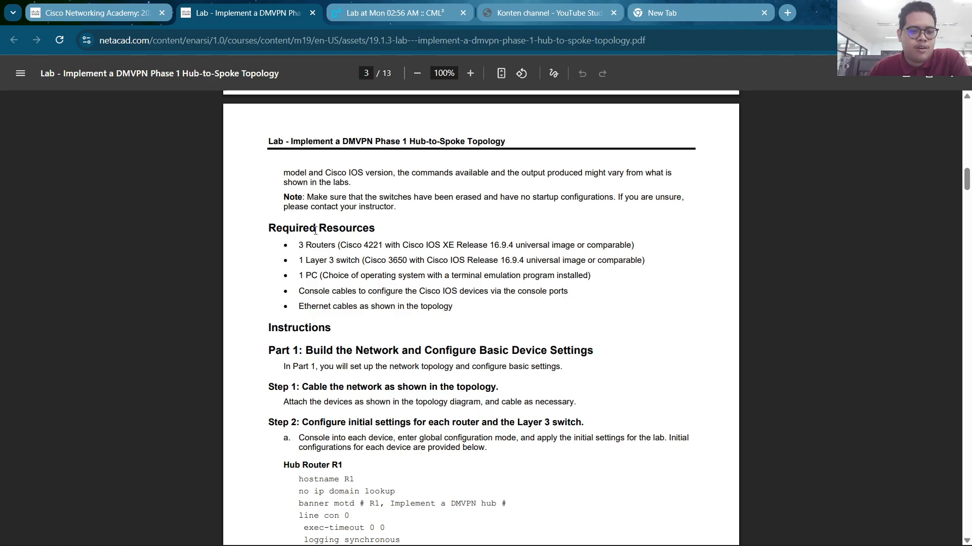
{"action": "scroll", "coordinate": [342, 292], "scroll_direction": "down", "scroll_amount": 1}
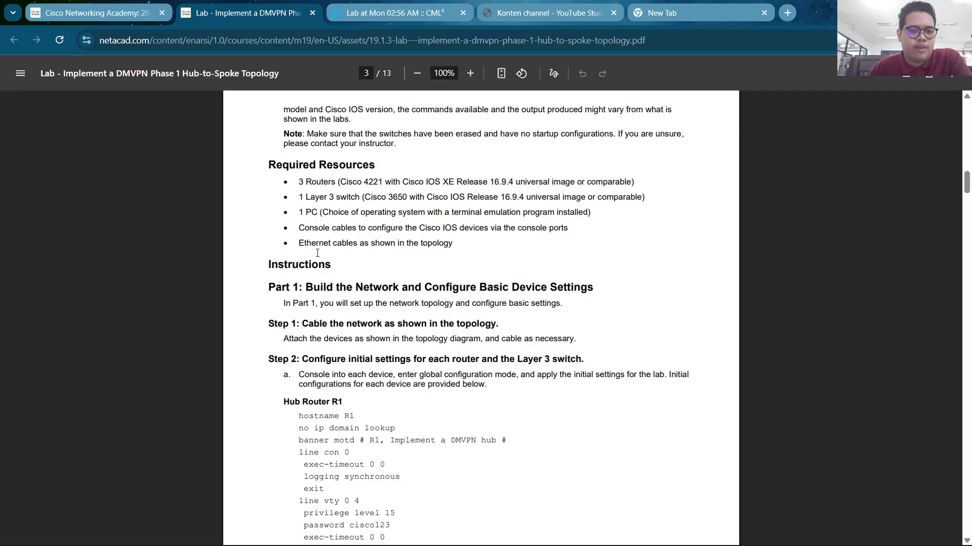
{"action": "scroll", "coordinate": [315, 256], "scroll_direction": "down", "scroll_amount": 1}
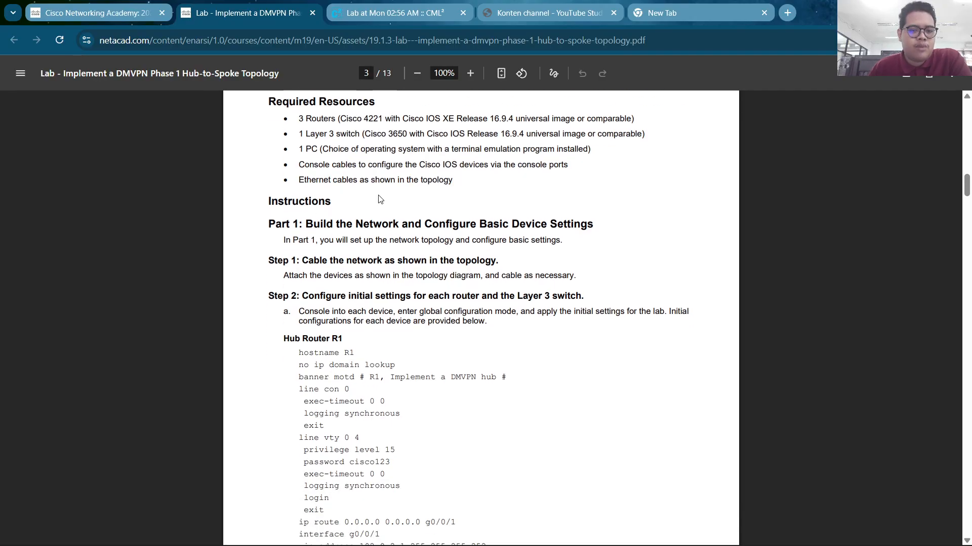
{"action": "left_click_drag", "start_coordinate": [403, 4], "coordinate": [409, 71]}
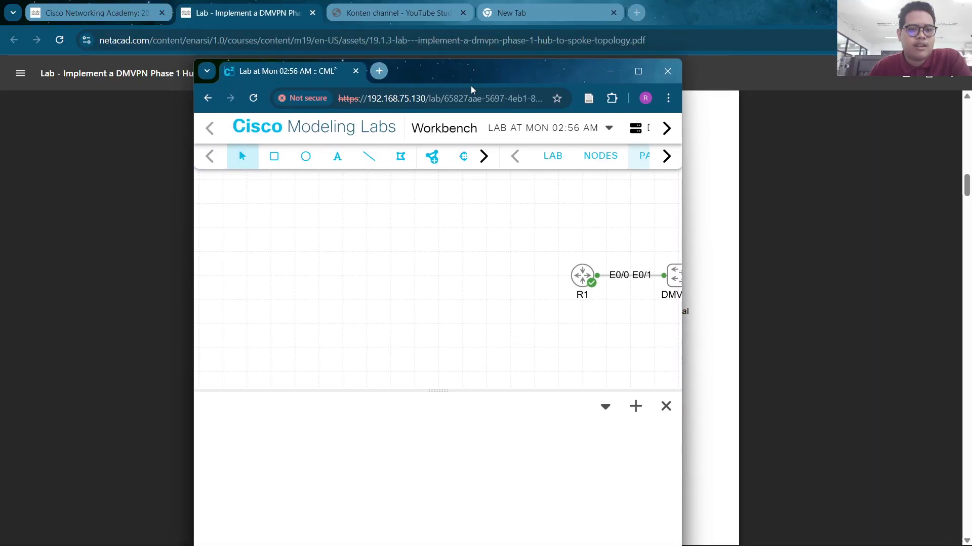
Snap the lab beside the PDF and open consoles for R1, R2, R3 and the DMVPN switch
{"action": "mouse_move", "coordinate": [928, 13]}
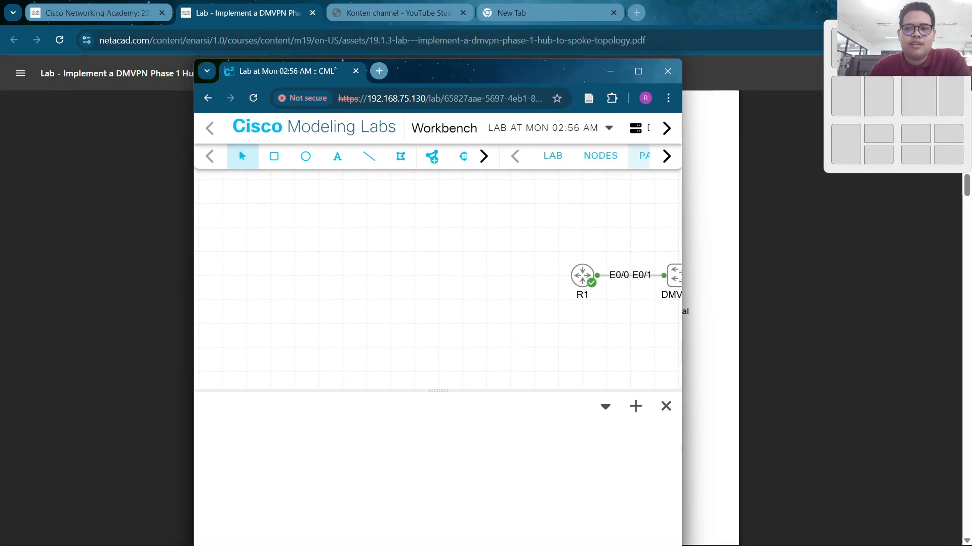
{"action": "left_click", "coordinate": [850, 48]}
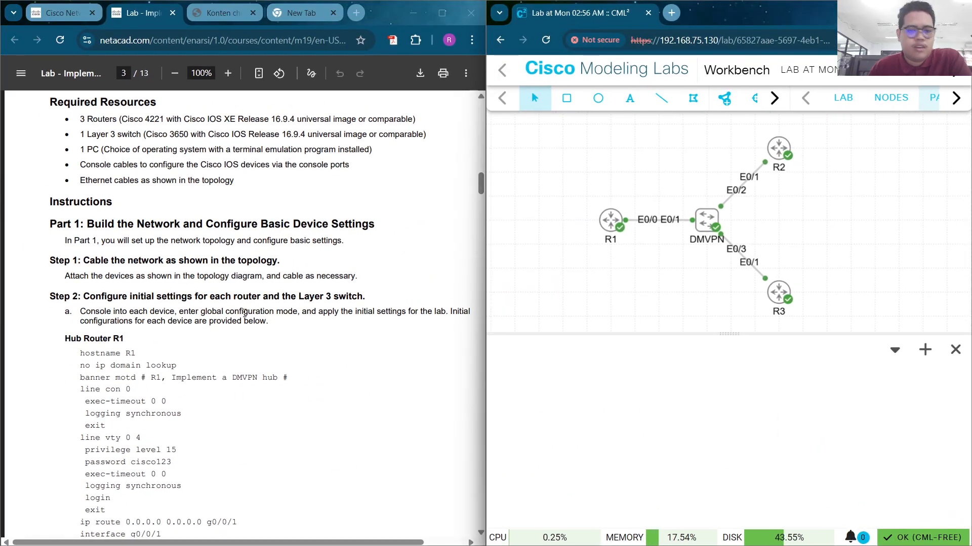
{"action": "scroll", "coordinate": [238, 299], "scroll_direction": "down", "scroll_amount": 3}
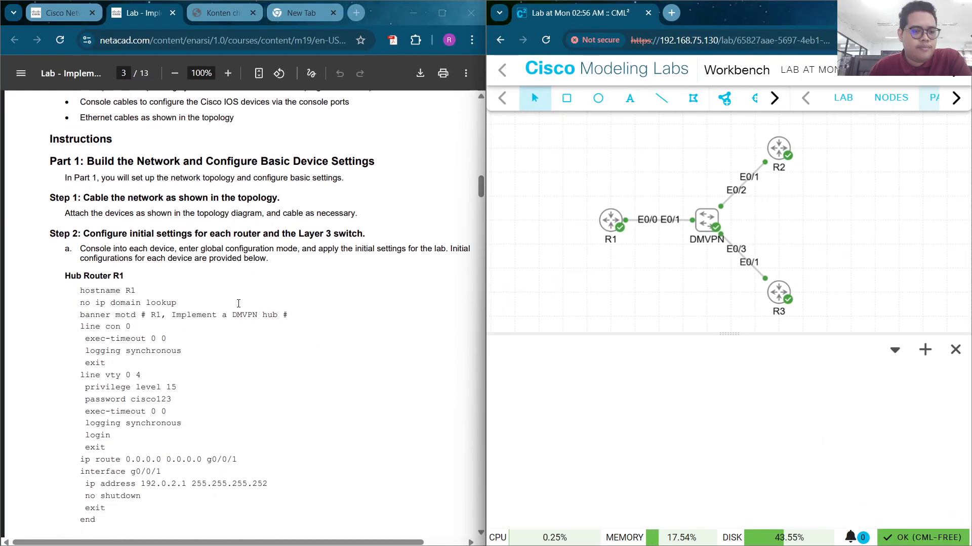
{"action": "right_click", "coordinate": [616, 222]}
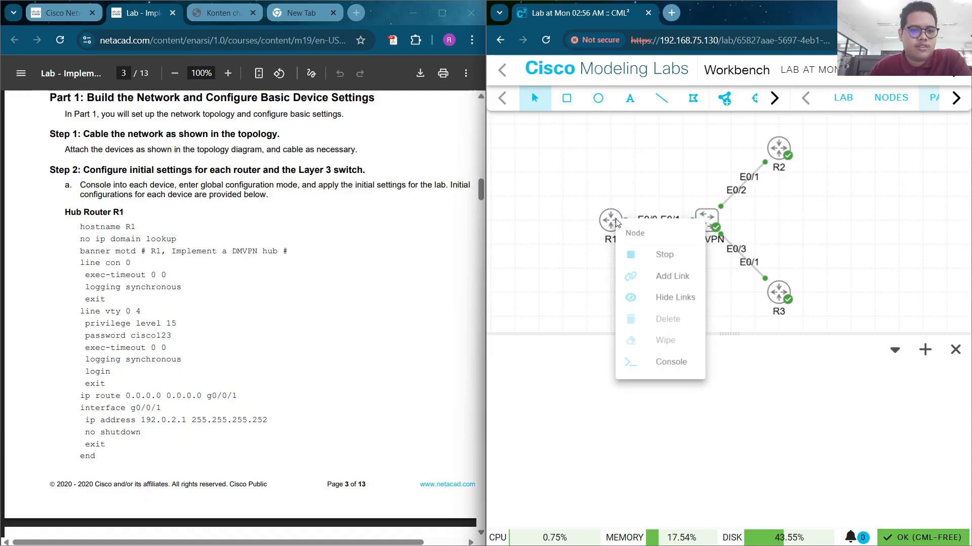
{"action": "left_click", "coordinate": [658, 363]}
{"action": "right_click", "coordinate": [788, 155]}
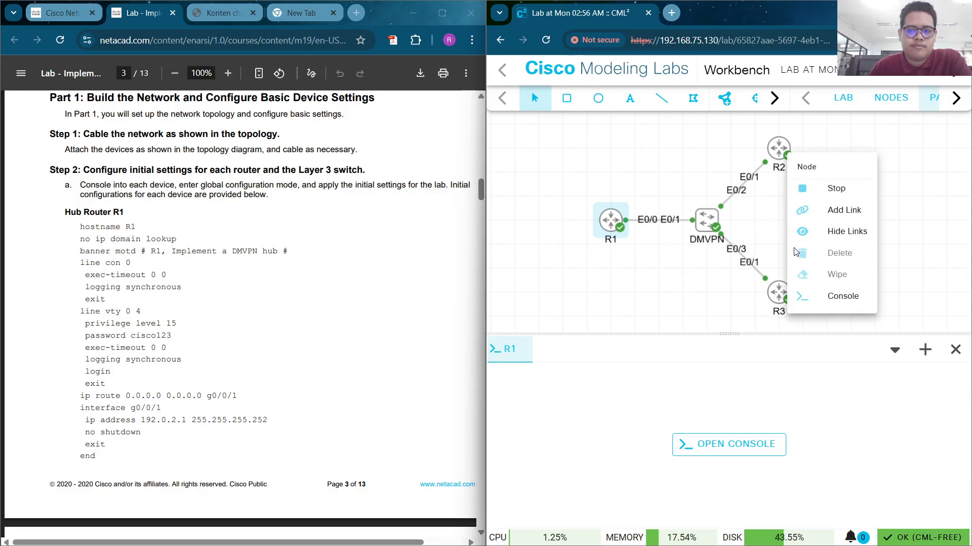
{"action": "left_click", "coordinate": [816, 297]}
{"action": "right_click", "coordinate": [773, 292]}
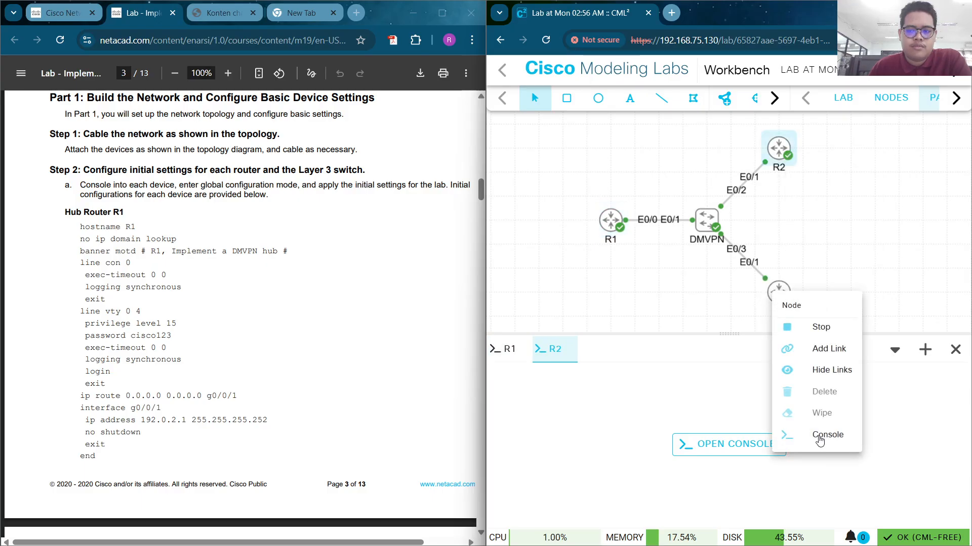
{"action": "left_click", "coordinate": [820, 441]}
{"action": "right_click", "coordinate": [707, 222]}
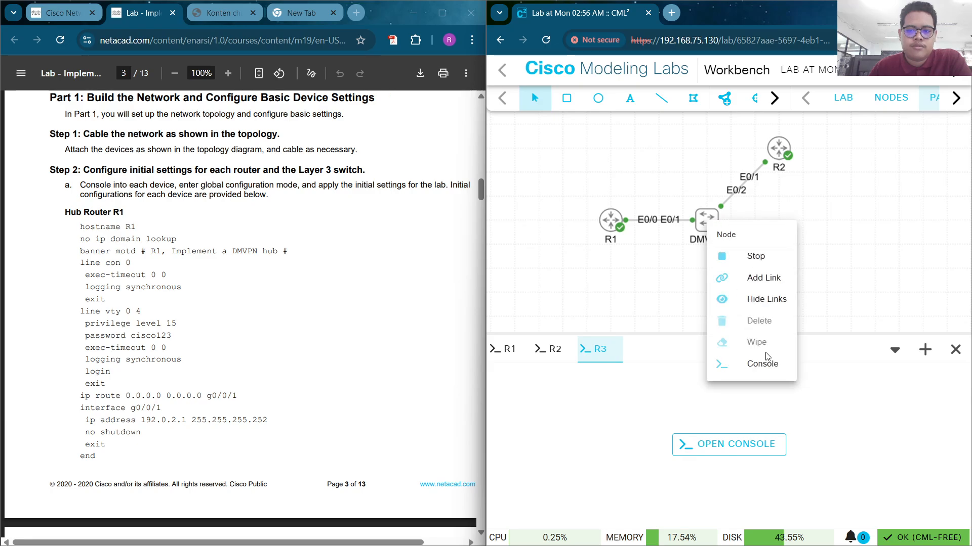
{"action": "left_click", "coordinate": [764, 363]}
Start the DMVPN, R3, R2 and R1 terminal sessions and wake R1's prompt
{"action": "left_click", "coordinate": [699, 444]}
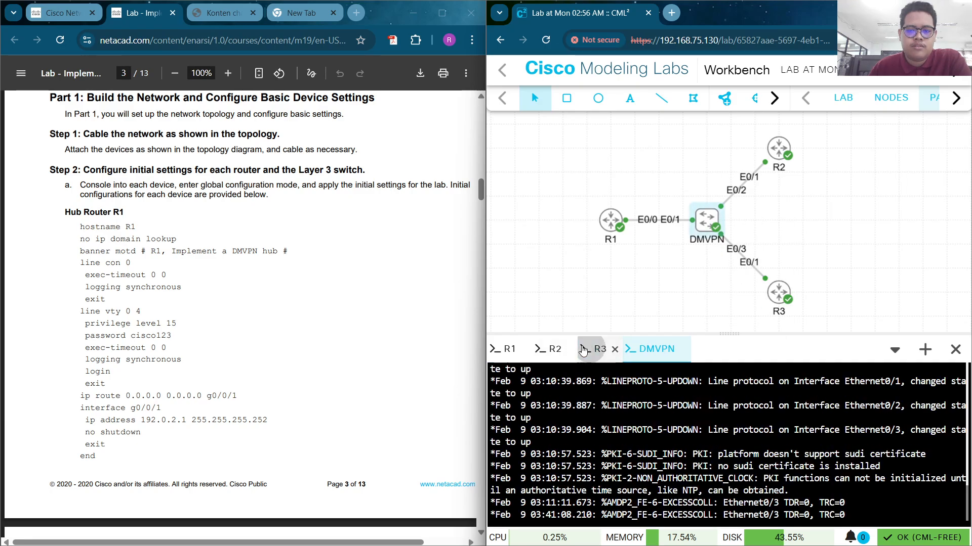
{"action": "left_click", "coordinate": [583, 350]}
{"action": "left_click", "coordinate": [723, 446]}
{"action": "left_click", "coordinate": [552, 349]}
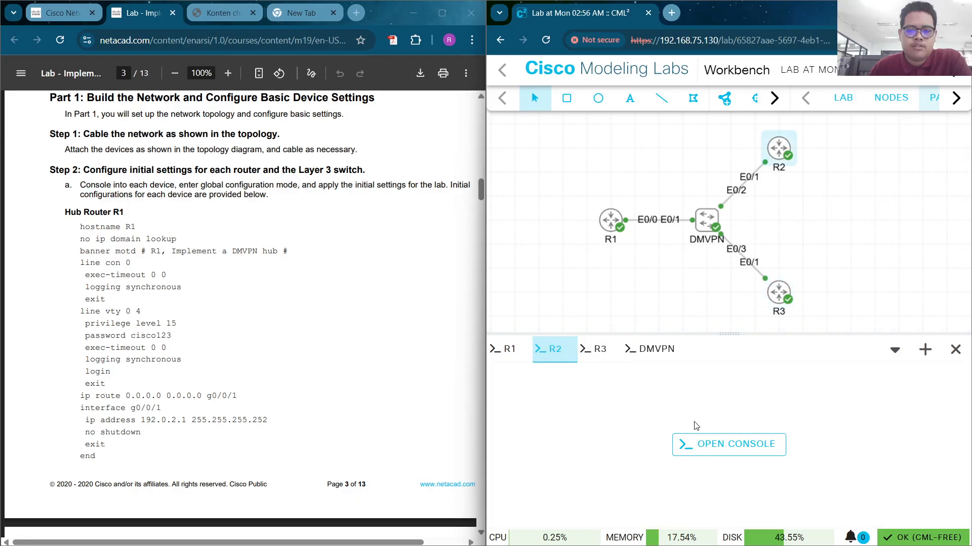
{"action": "left_click", "coordinate": [744, 450]}
{"action": "left_click", "coordinate": [504, 350]}
{"action": "left_click", "coordinate": [729, 448]}
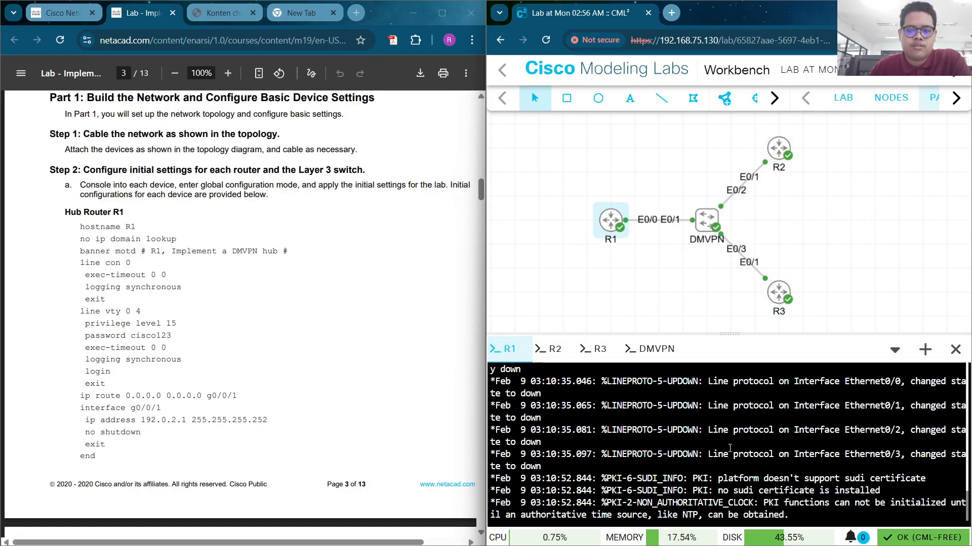
{"action": "key", "text": "Return"}
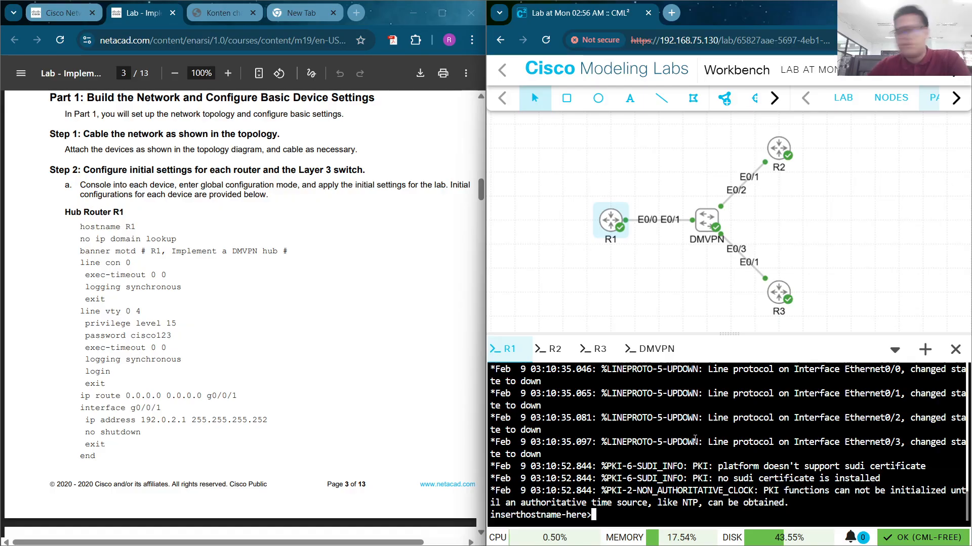
Review the hub router R1 setup instructions in the lab PDF
{"action": "scroll", "coordinate": [195, 275], "scroll_direction": "down", "scroll_amount": 1}
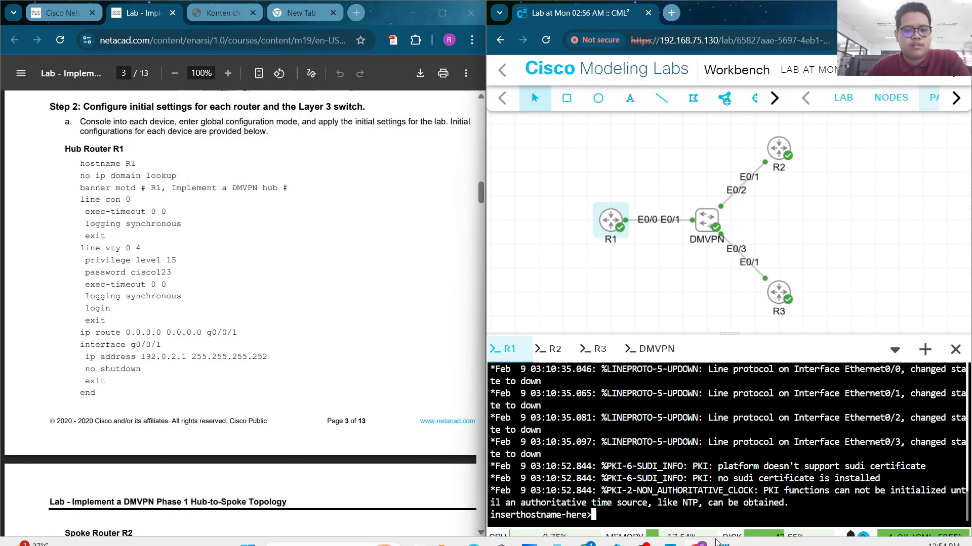
{"action": "left_click", "coordinate": [643, 534]}
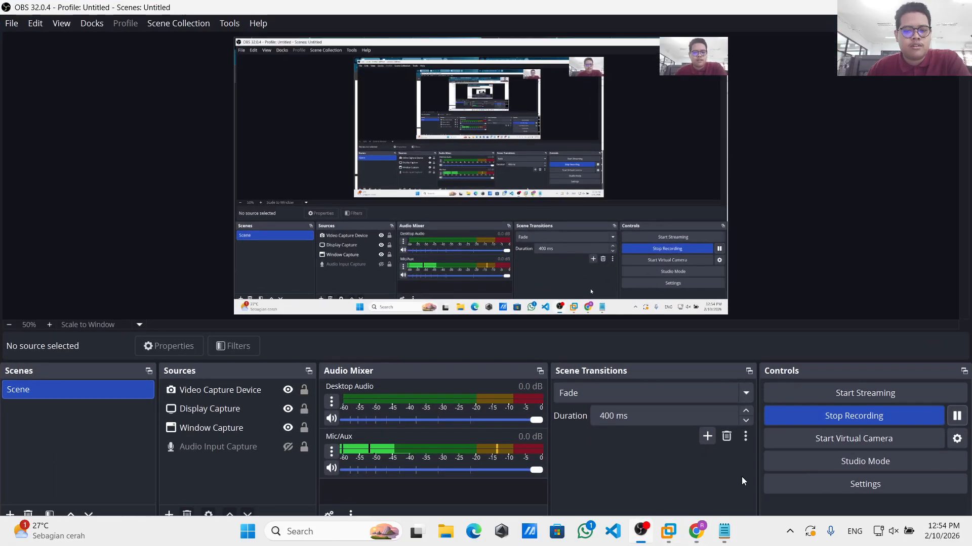
{"action": "left_click", "coordinate": [957, 416]}
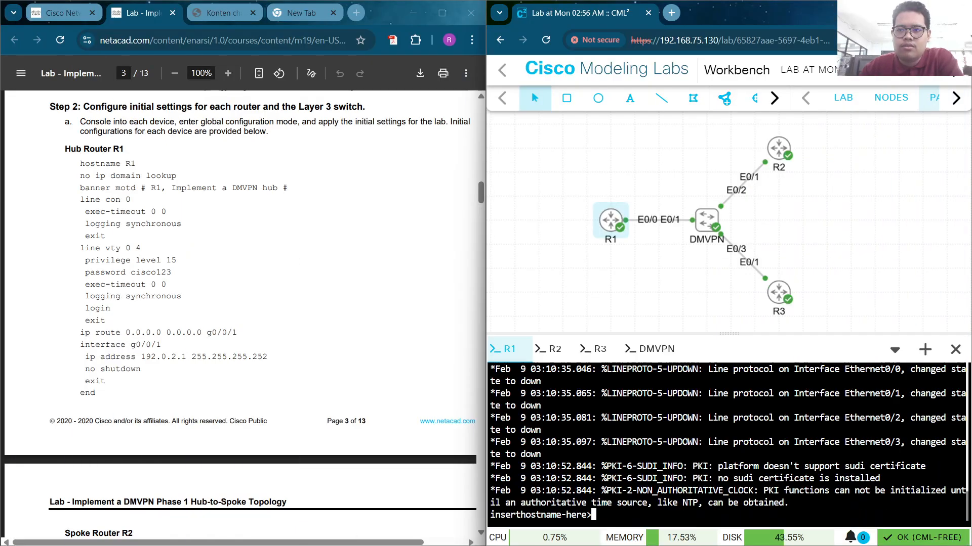
{"action": "left_click", "coordinate": [278, 353]}
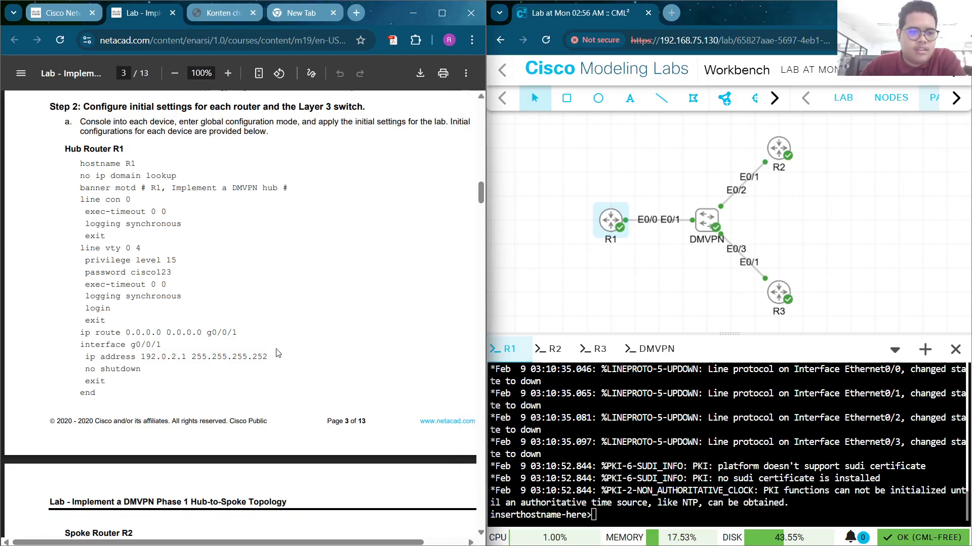
{"action": "scroll", "coordinate": [217, 313], "scroll_direction": "down", "scroll_amount": 1}
{"action": "scroll", "coordinate": [219, 313], "scroll_direction": "up", "scroll_amount": 1}
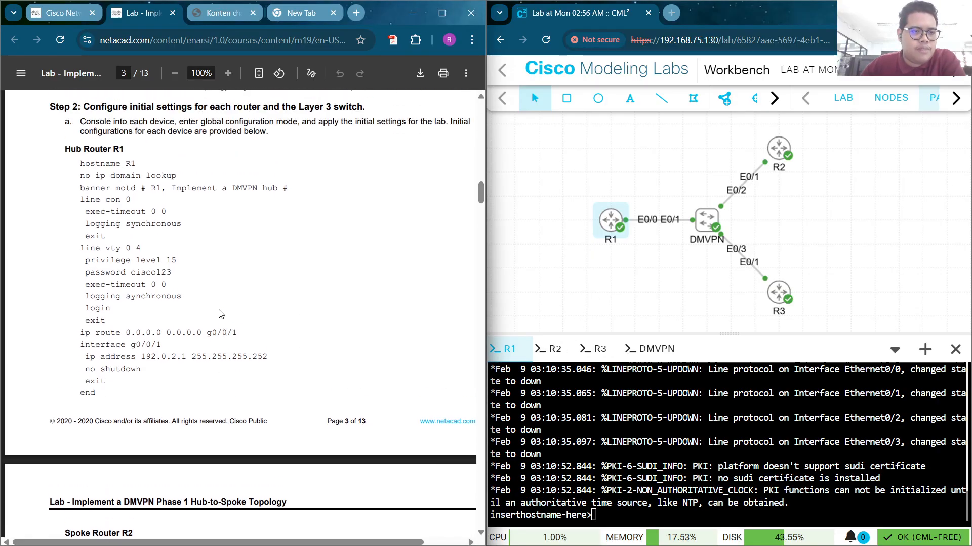
{"action": "scroll", "coordinate": [219, 314], "scroll_direction": "down", "scroll_amount": 1}
{"action": "scroll", "coordinate": [218, 312], "scroll_direction": "up", "scroll_amount": 1}
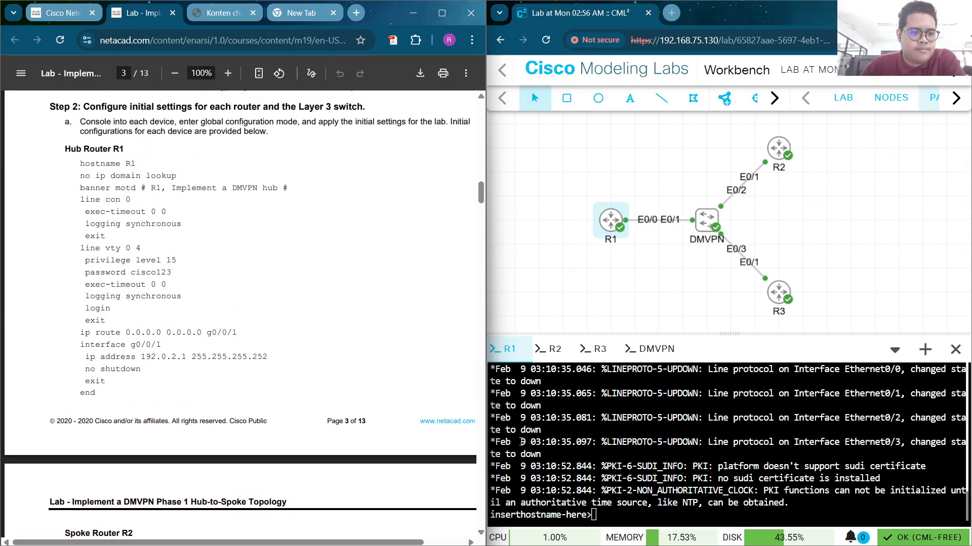
On R1, enter global configuration and run 'hostname R1' and 'no ip domain lookup'
{"action": "left_click", "coordinate": [584, 492]}
{"action": "type", "text": "en"}
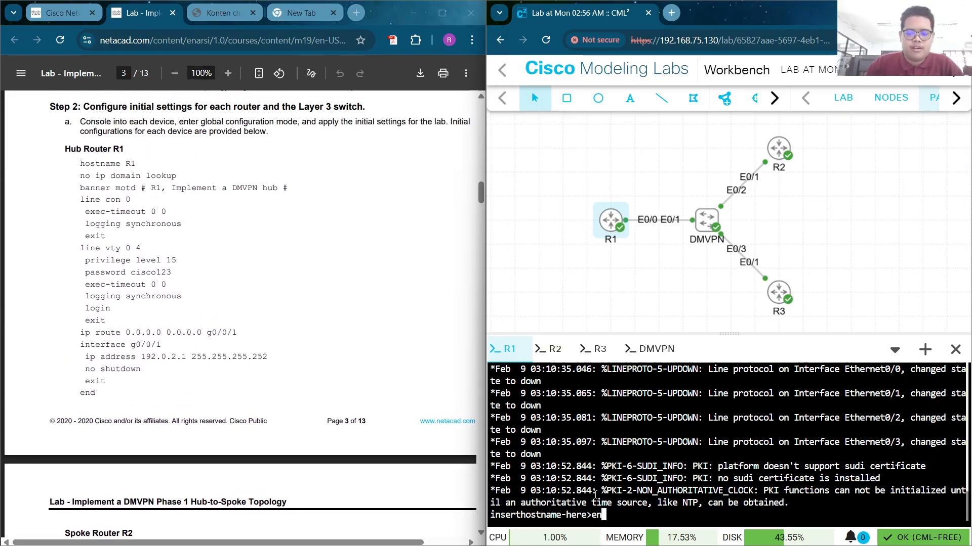
{"action": "key", "text": "Return"}
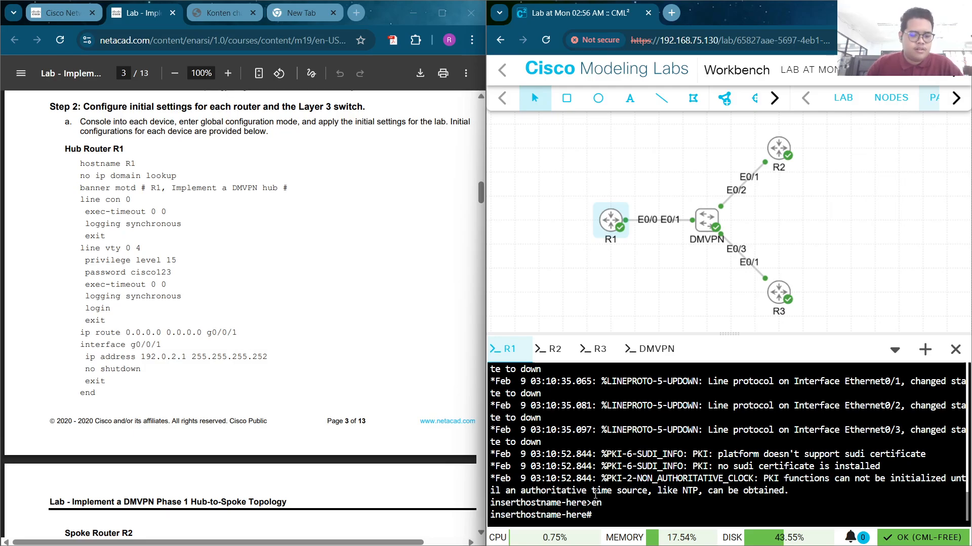
{"action": "type", "text": "conf t"}
{"action": "key", "text": "Return"}
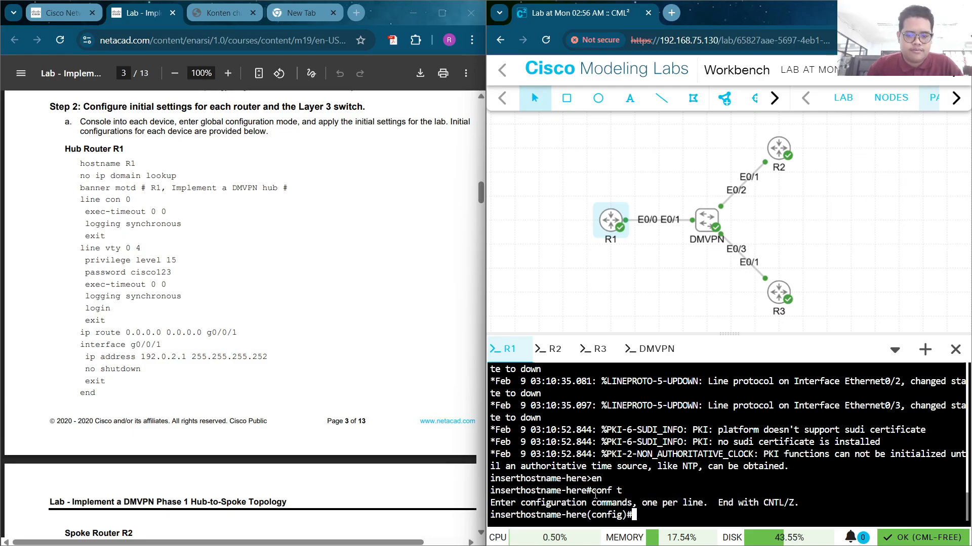
{"action": "type", "text": "hostnam"}
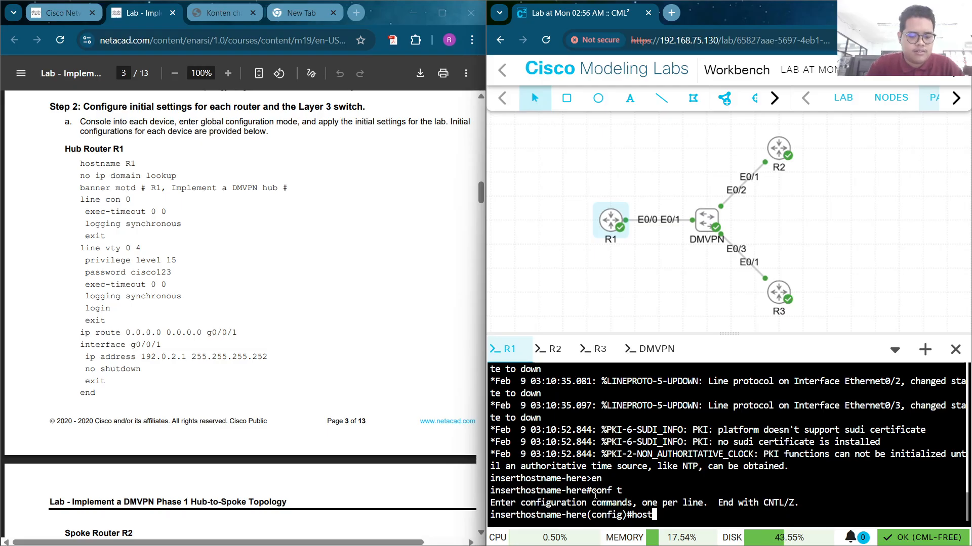
{"action": "type", "text": "e "}
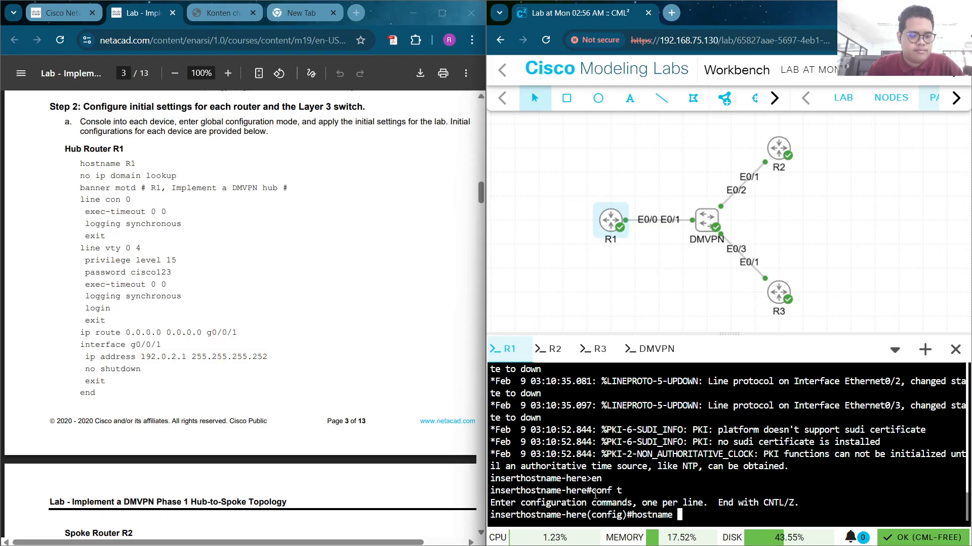
{"action": "type", "text": "R1"}
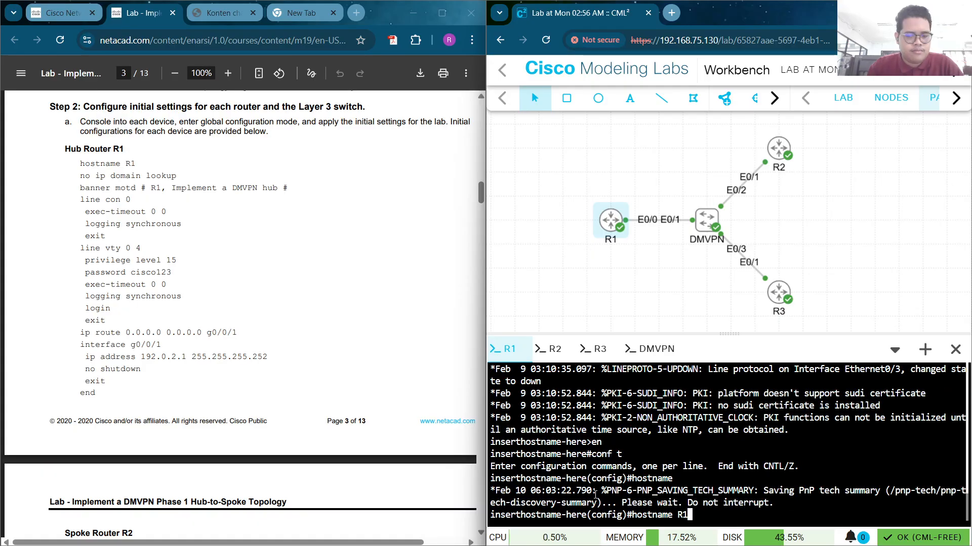
{"action": "key", "text": "Return"}
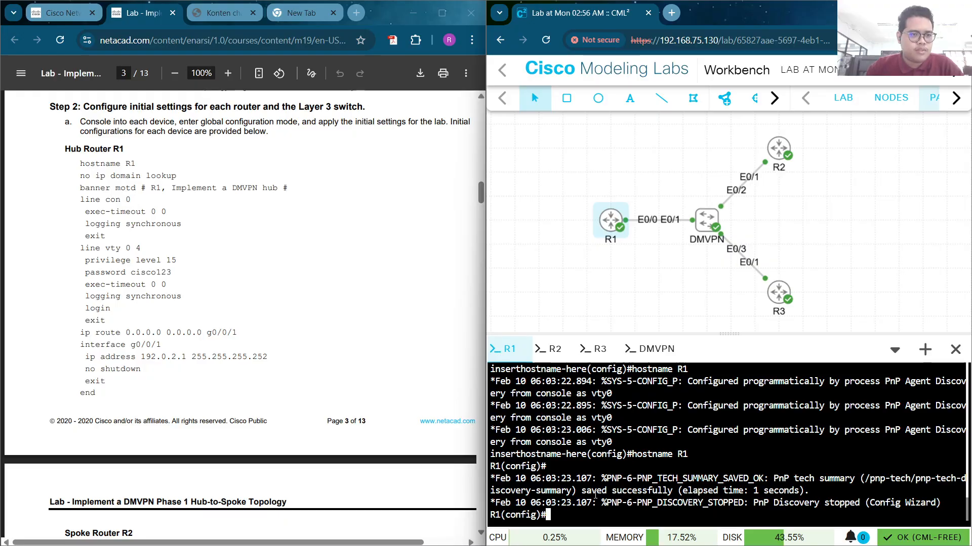
{"action": "type", "text": "no i"}
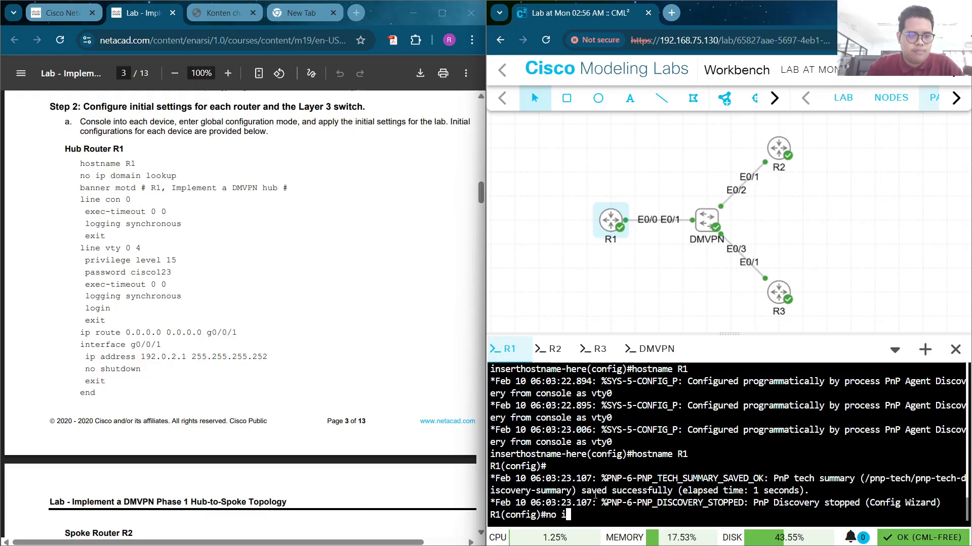
{"action": "type", "text": "p domain loo"}
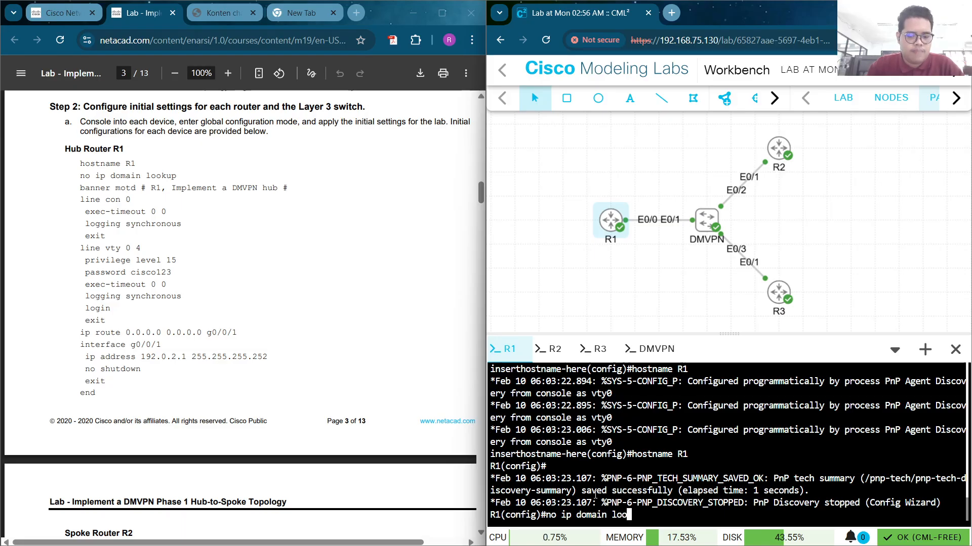
{"action": "type", "text": "k"}
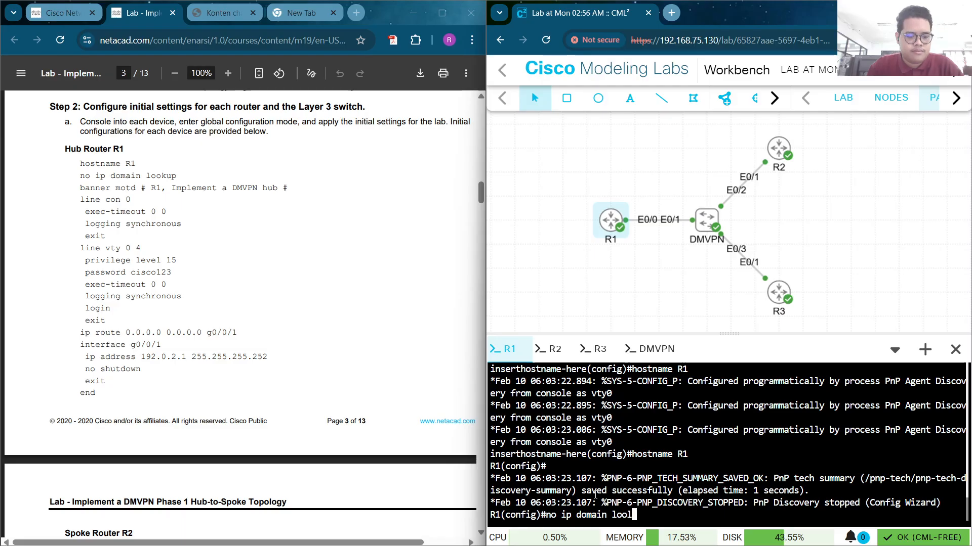
{"action": "key", "text": "Tab"}
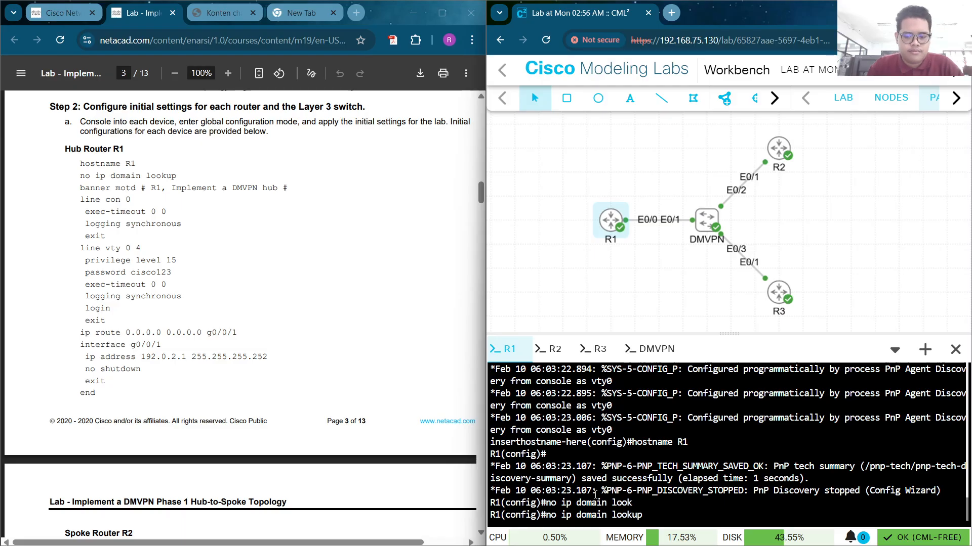
{"action": "key", "text": "Return"}
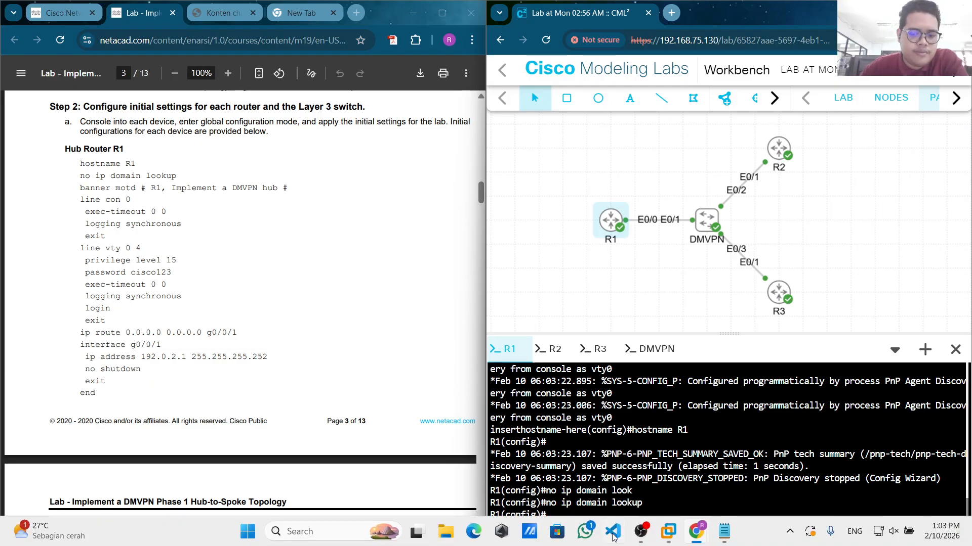
Open the Hub Router R1 notes in Notepad and move the window lower to reveal the PDF
{"action": "left_click", "coordinate": [724, 534]}
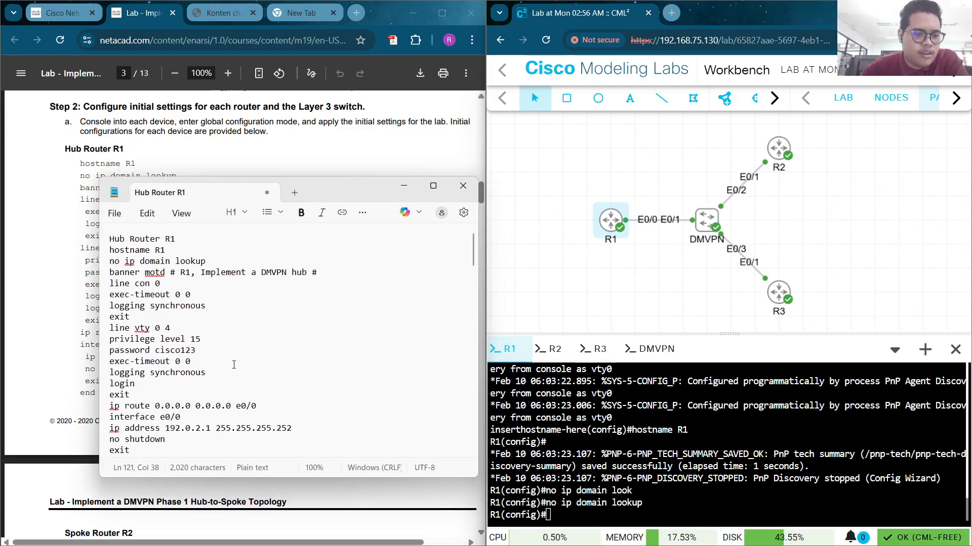
{"action": "scroll", "coordinate": [234, 364], "scroll_direction": "down", "scroll_amount": 2}
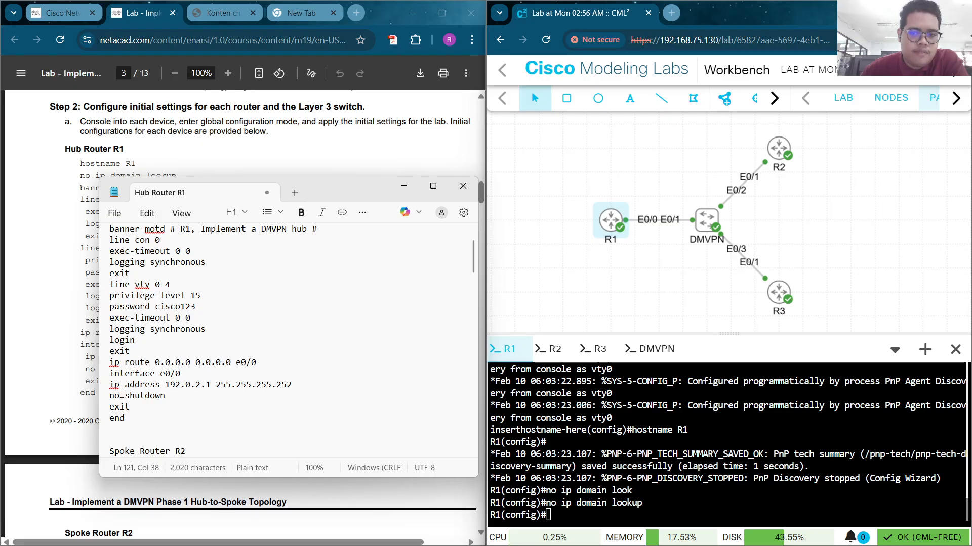
{"action": "left_click", "coordinate": [126, 421]}
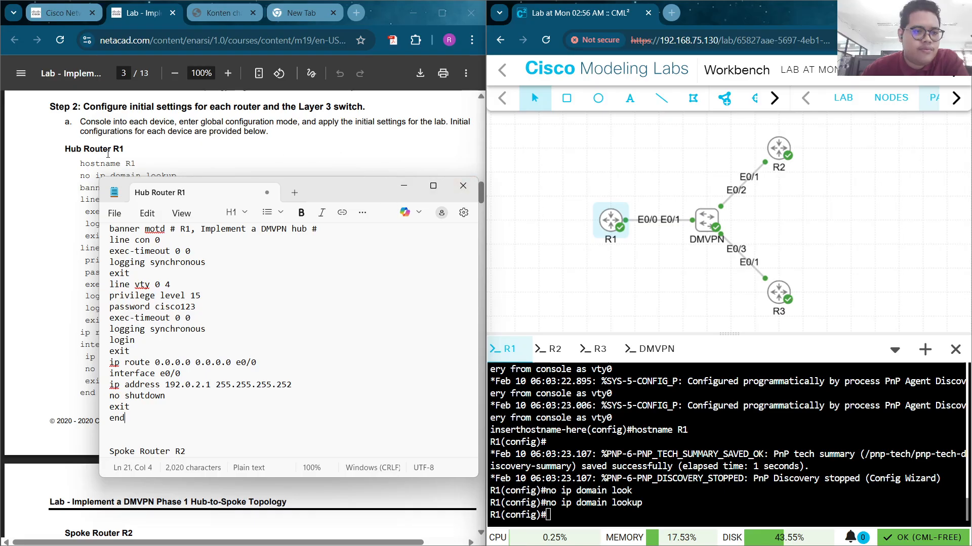
{"action": "left_click_drag", "start_coordinate": [332, 186], "coordinate": [327, 325]}
{"action": "scroll", "coordinate": [210, 226], "scroll_direction": "down", "scroll_amount": 1}
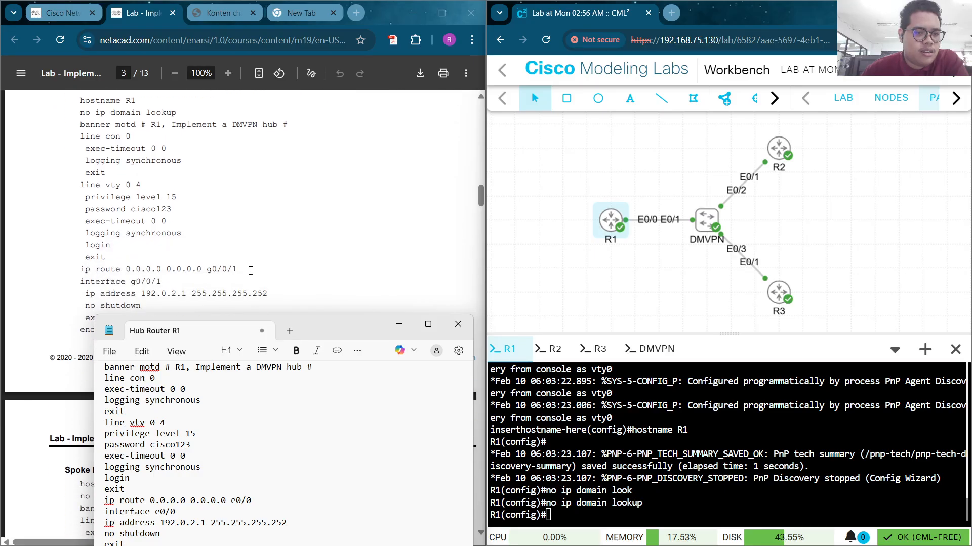
{"action": "scroll", "coordinate": [213, 233], "scroll_direction": "down", "scroll_amount": 1}
Start an R1-to-DMVPN link to view R1's interfaces, cancel it, and move the notes window back up
{"action": "right_click", "coordinate": [607, 223]}
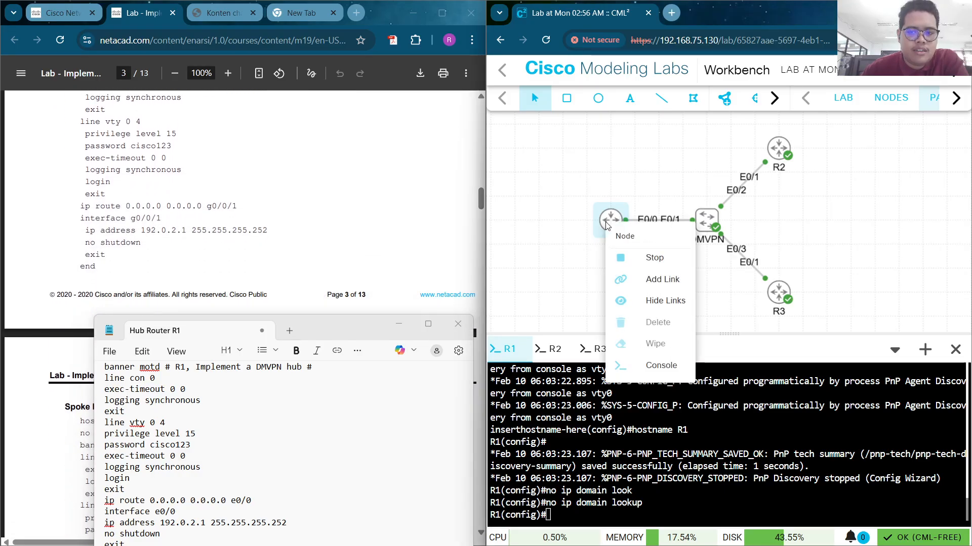
{"action": "left_click", "coordinate": [658, 280]}
{"action": "left_click", "coordinate": [707, 229]}
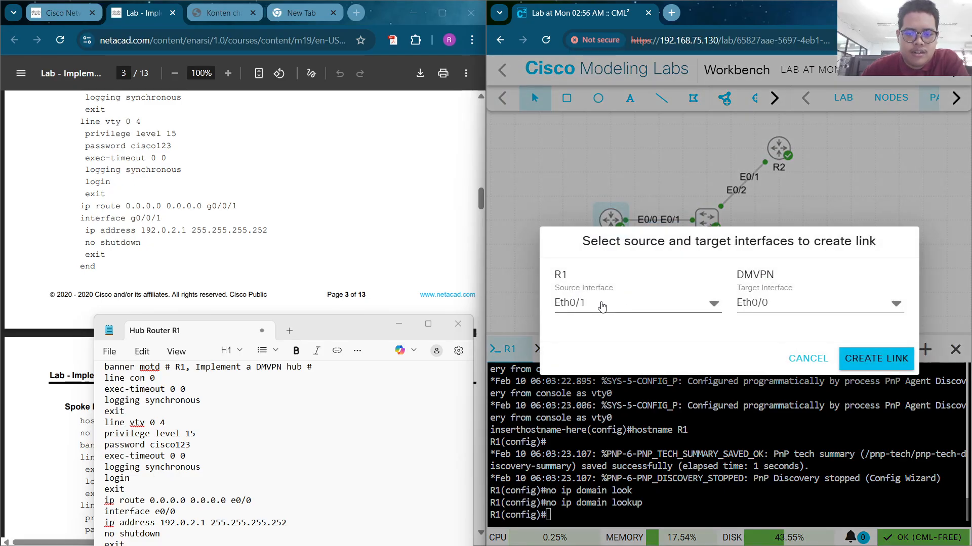
{"action": "left_click", "coordinate": [620, 302]}
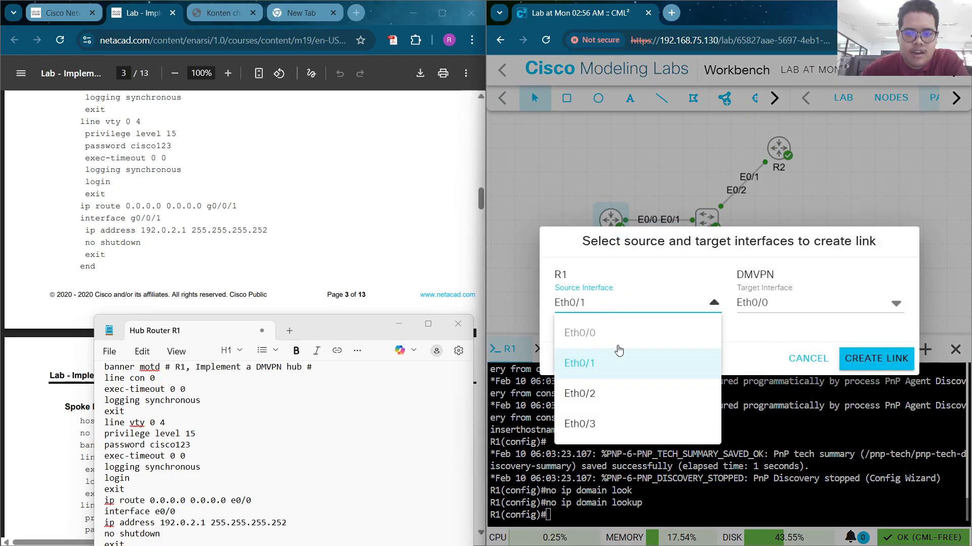
{"action": "left_click", "coordinate": [817, 362]}
{"action": "left_click_drag", "start_coordinate": [366, 333], "coordinate": [338, 187]}
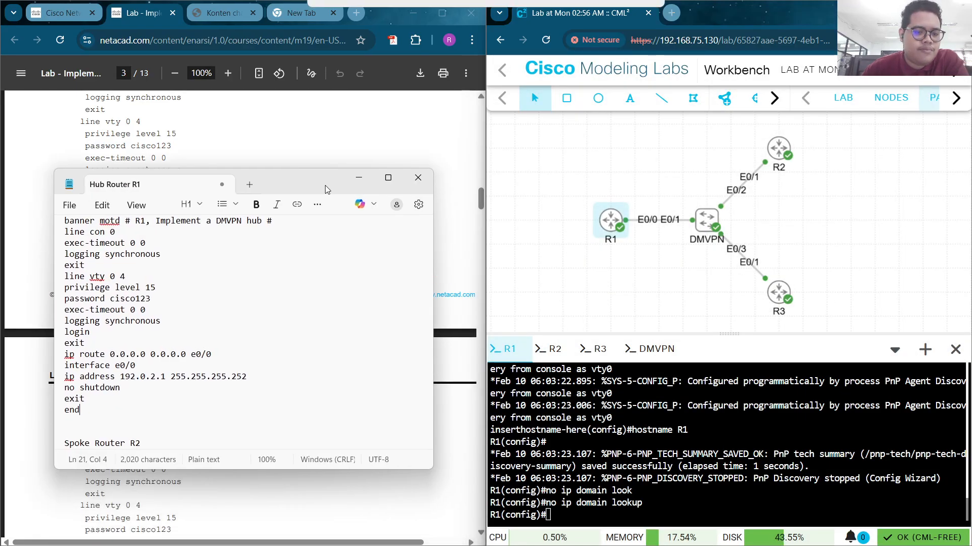
Paste R1's banner-to-end config from Notepad into its console, bringing e0/0 up at 192.0.2.1/30
{"action": "left_click_drag", "start_coordinate": [95, 410], "coordinate": [76, 223]}
{"action": "scroll", "coordinate": [91, 259], "scroll_direction": "up", "scroll_amount": 2}
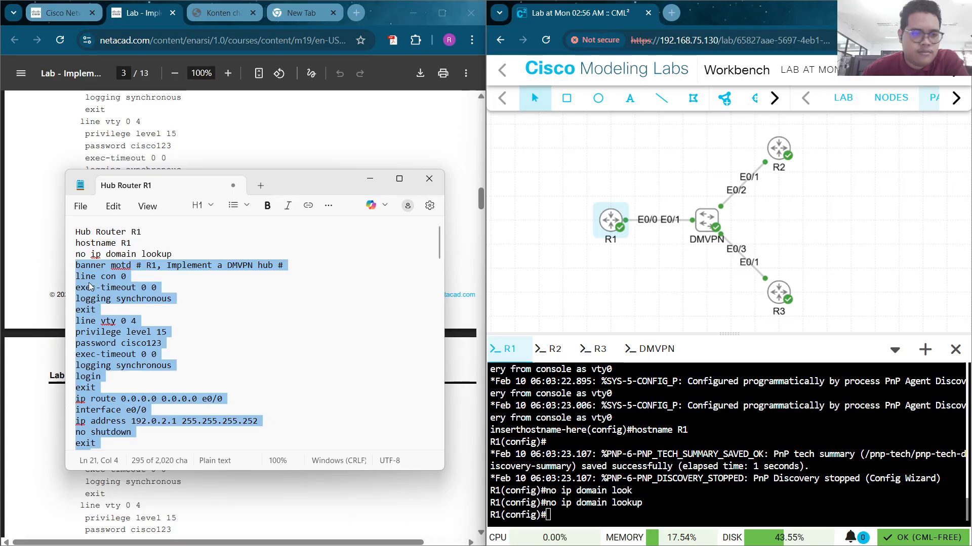
{"action": "right_click", "coordinate": [90, 287]}
{"action": "left_click", "coordinate": [153, 262]}
{"action": "left_click", "coordinate": [235, 309]}
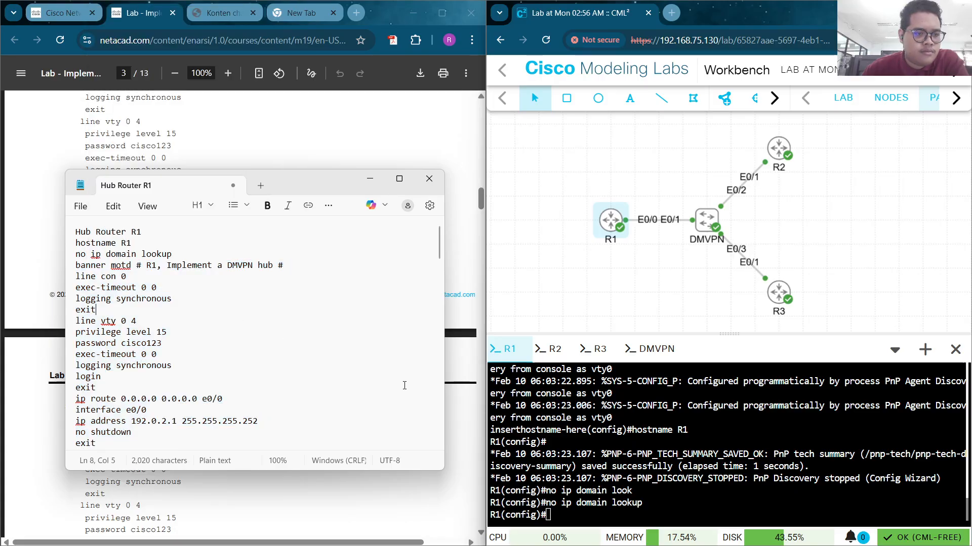
{"action": "right_click", "coordinate": [596, 511]}
{"action": "left_click", "coordinate": [640, 317]}
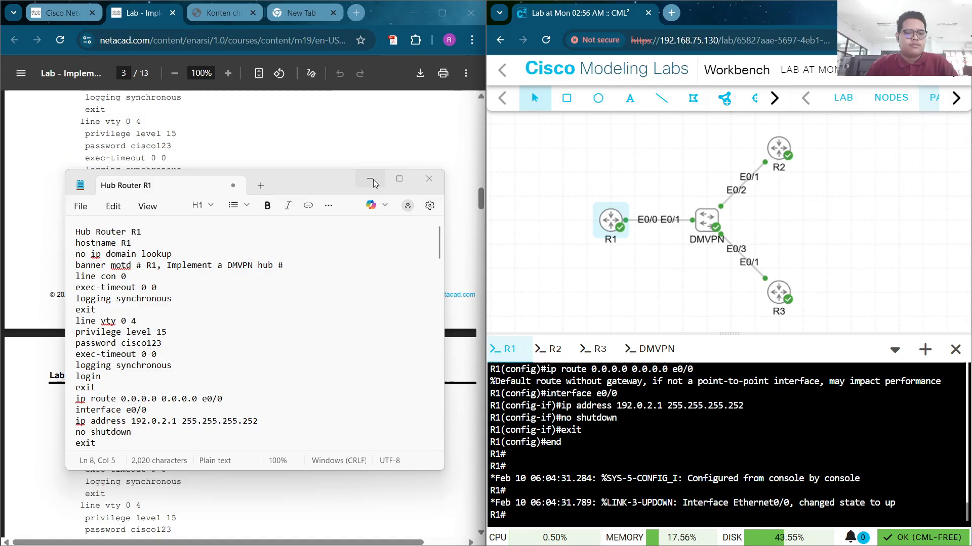
{"action": "scroll", "coordinate": [232, 350], "scroll_direction": "down", "scroll_amount": 4}
{"action": "scroll", "coordinate": [232, 350], "scroll_direction": "down", "scroll_amount": 1}
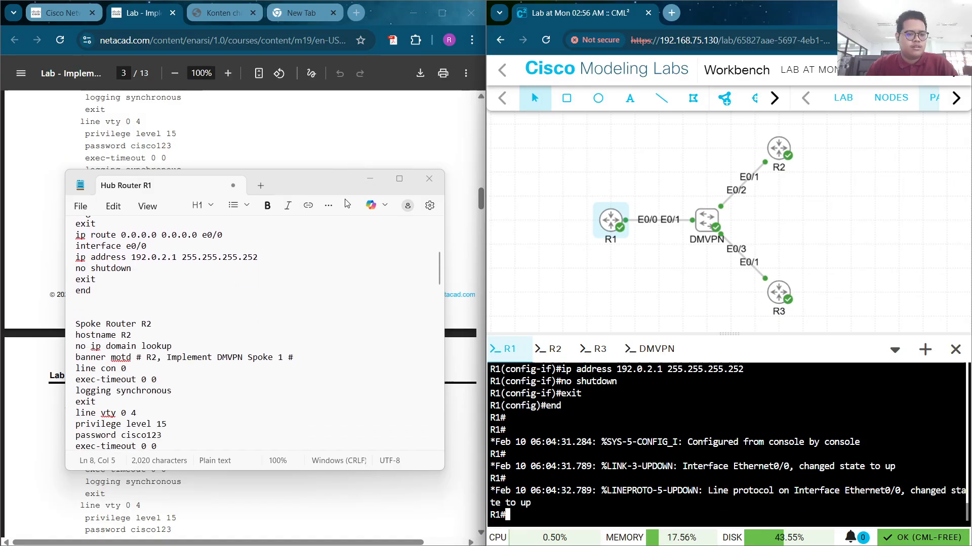
{"action": "left_click", "coordinate": [369, 179]}
{"action": "scroll", "coordinate": [367, 182], "scroll_direction": "down", "scroll_amount": 5}
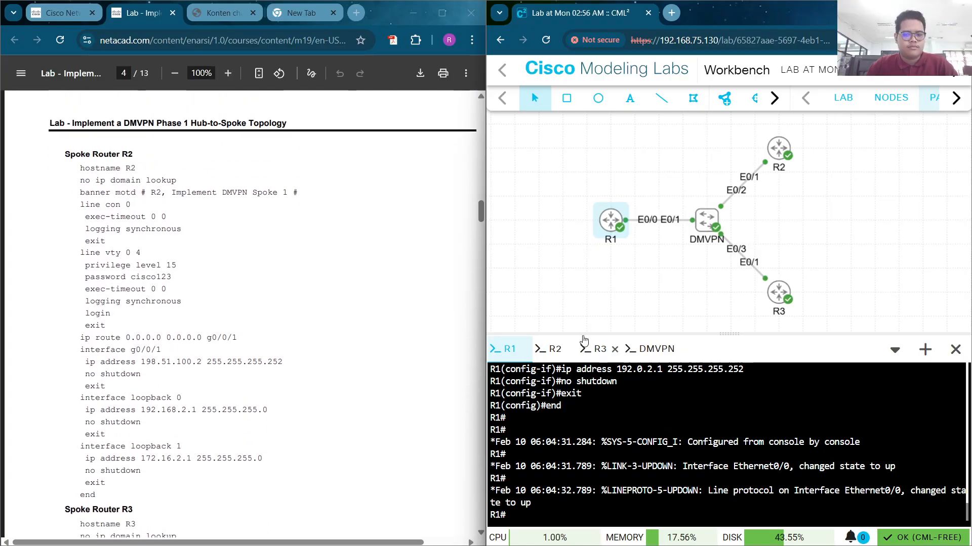
On R2, enter global configuration mode and set hostname R2
{"action": "left_click", "coordinate": [553, 349]}
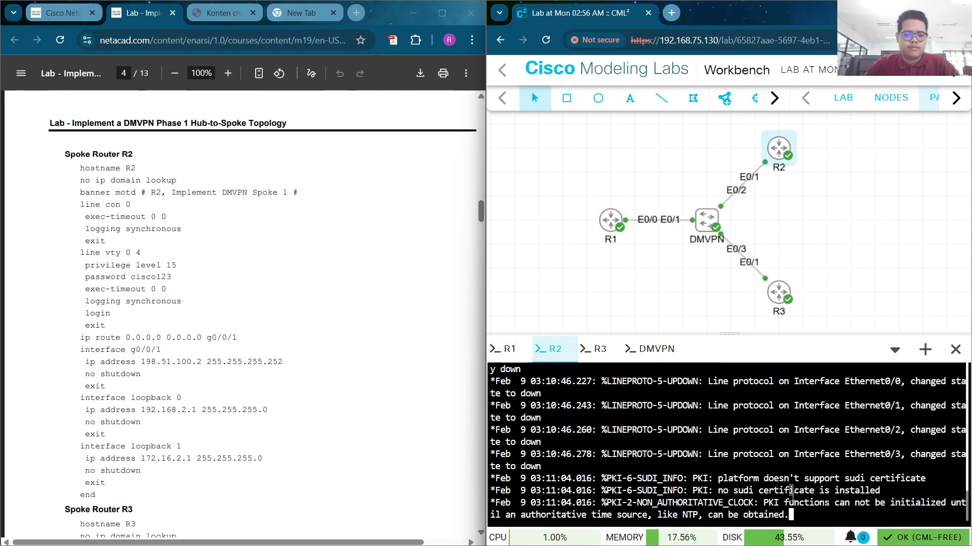
{"action": "key", "text": "Return"}
{"action": "key", "text": "Return"}
{"action": "key", "text": "Return"}
{"action": "key", "text": "Return"}
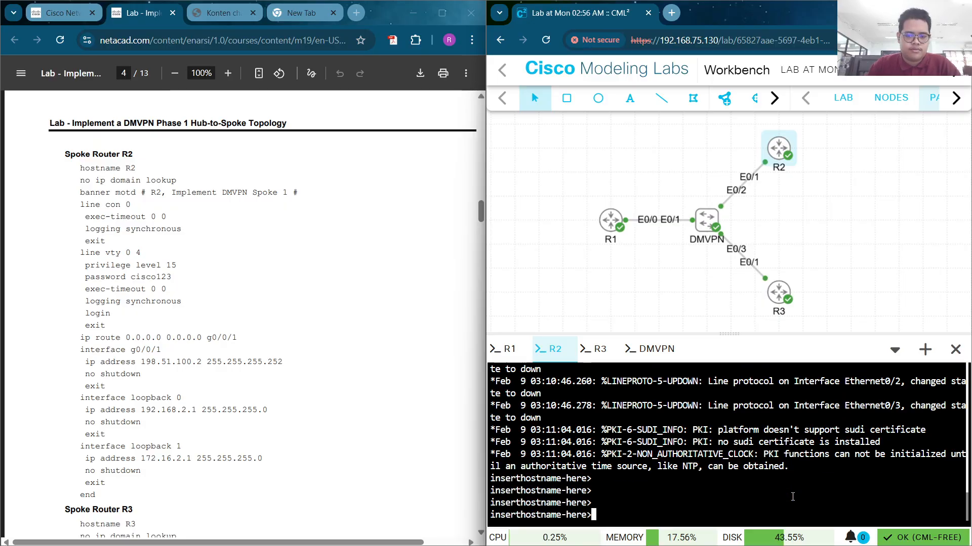
{"action": "type", "text": "en"}
{"action": "key", "text": "Return"}
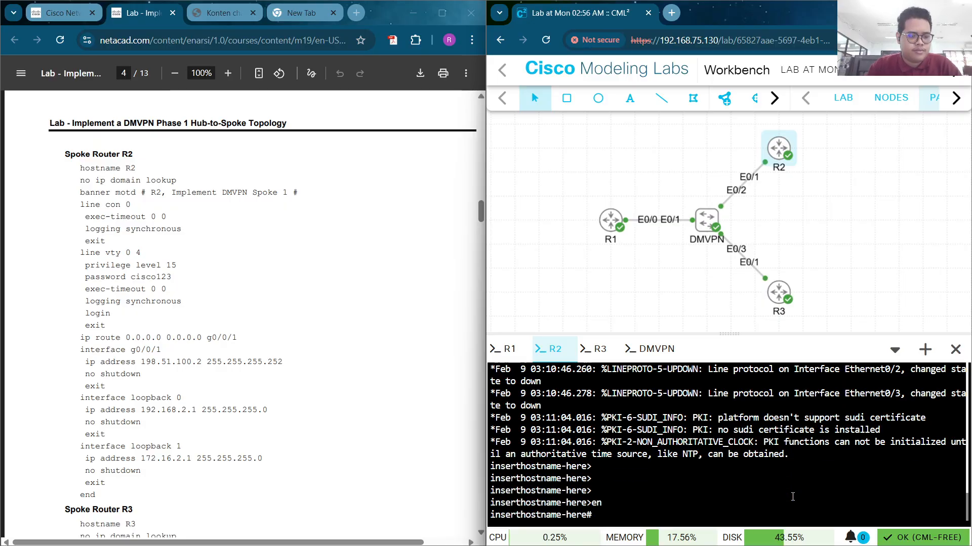
{"action": "type", "text": "conf t"}
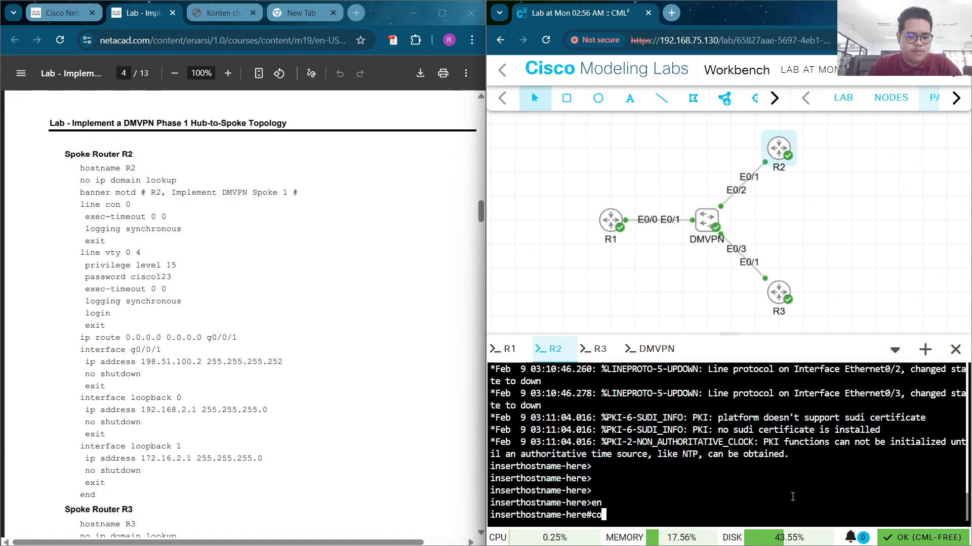
{"action": "key", "text": "Return"}
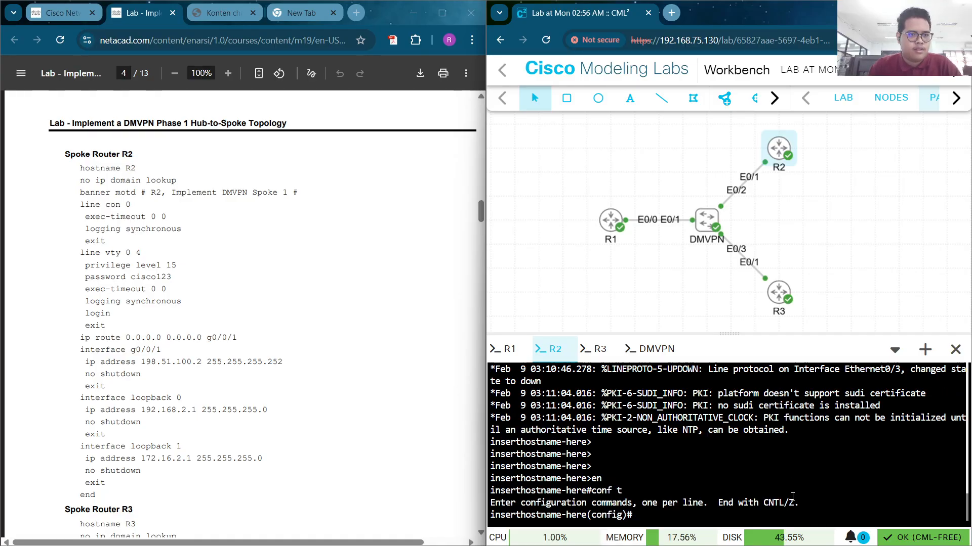
{"action": "type", "text": "H"}
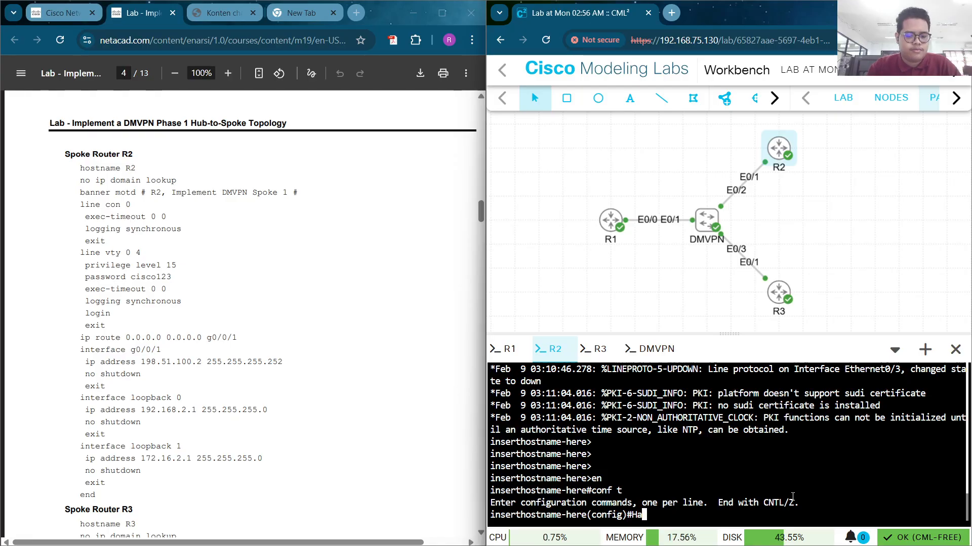
{"action": "type", "text": "ost"}
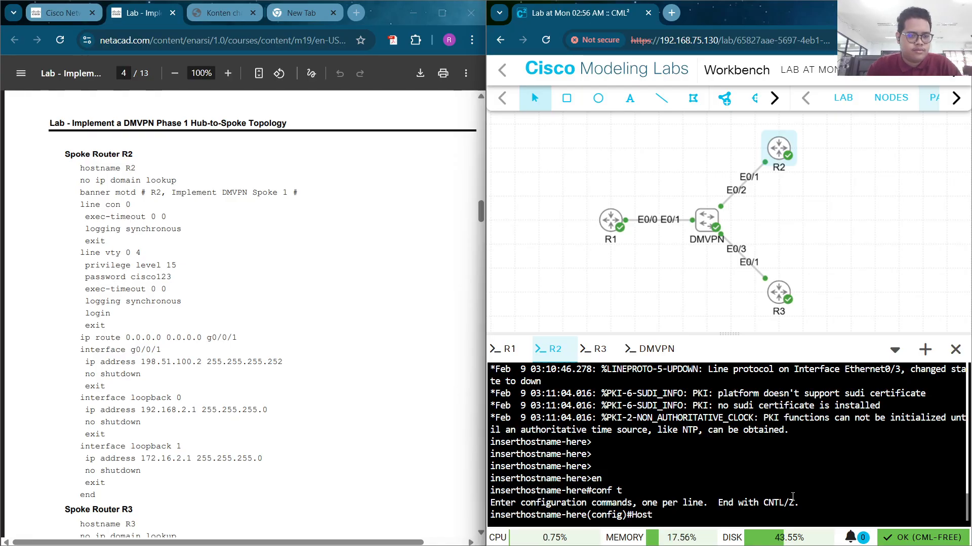
{"action": "type", "text": "name "}
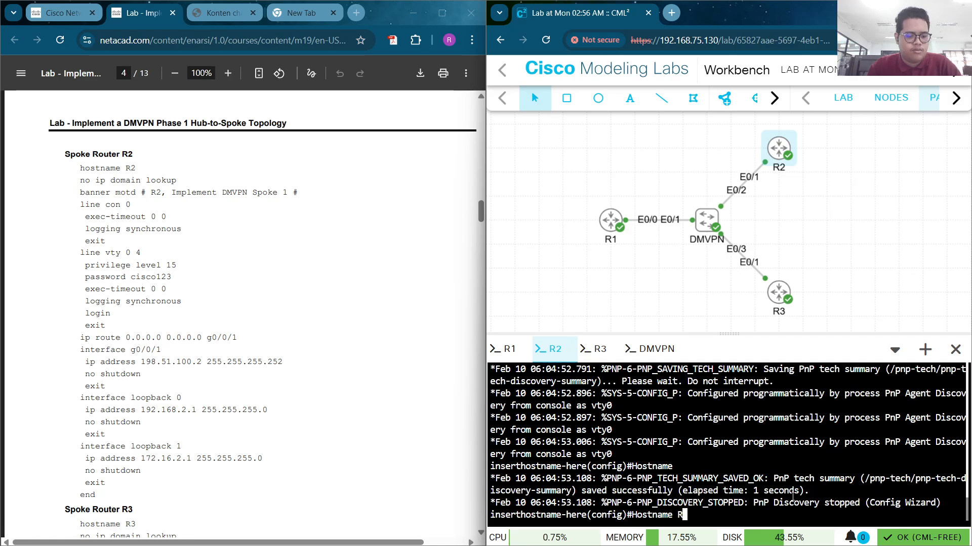
{"action": "type", "text": "R2"}
{"action": "key", "text": "Return"}
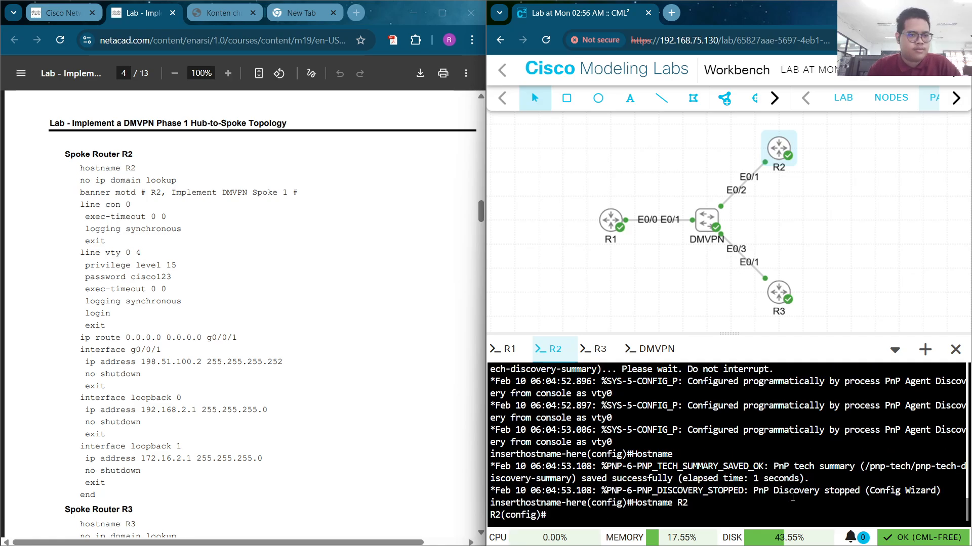
Disable domain lookup on R2 and begin typing the 'R2, Implement DMVPN Spoke 1' banner
{"action": "type", "text": "no ip"}
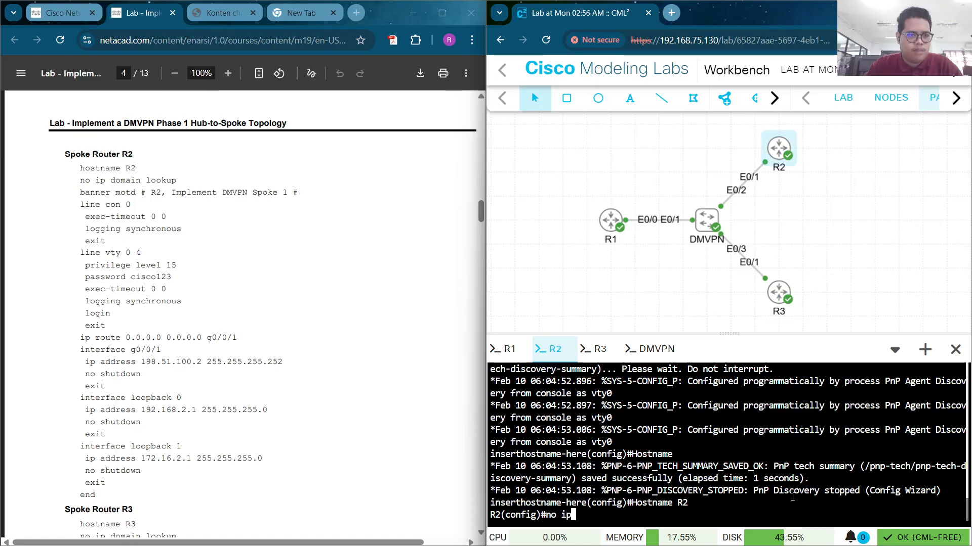
{"action": "type", "text": " domain"}
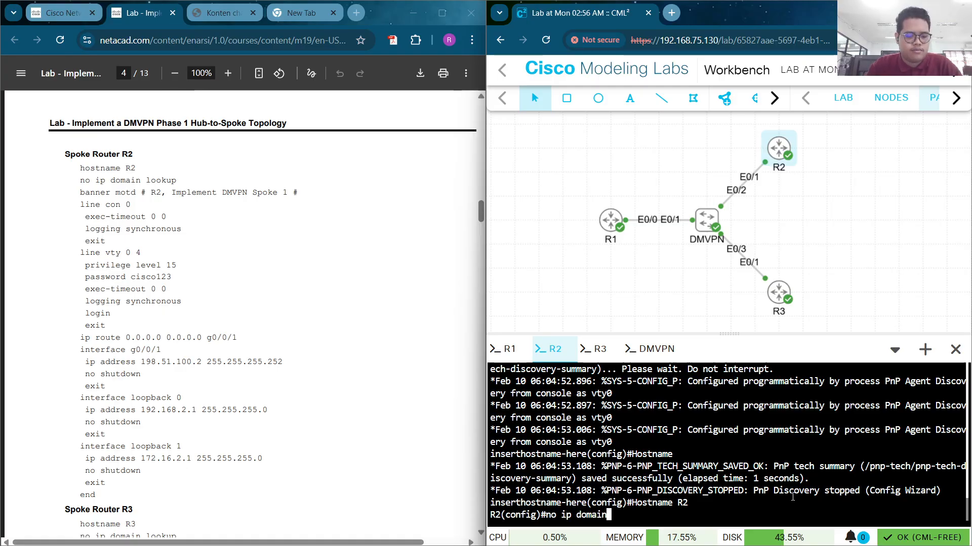
{"action": "key", "text": "Tab"}
{"action": "type", "text": "look"}
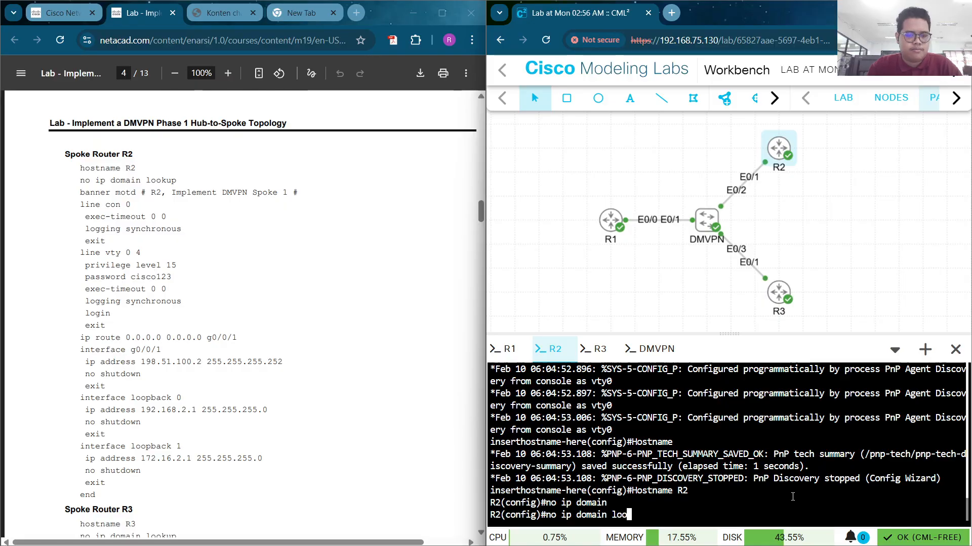
{"action": "key", "text": "Tab"}
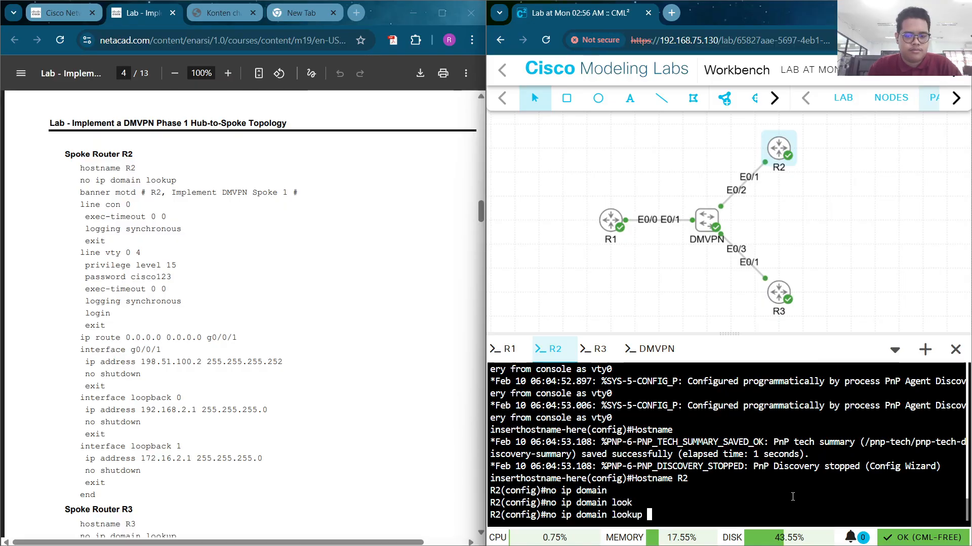
{"action": "key", "text": "Return"}
{"action": "type", "text": "bann"}
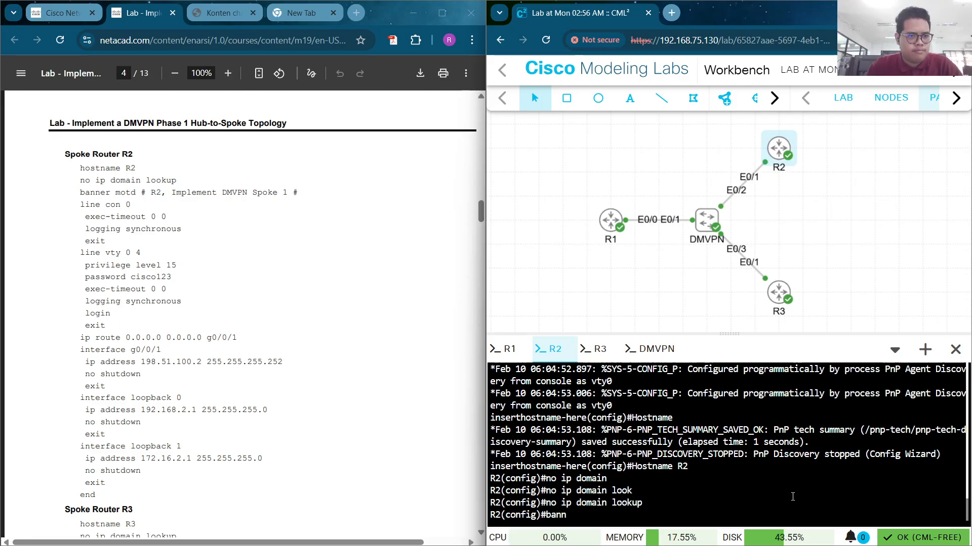
{"action": "type", "text": "er "}
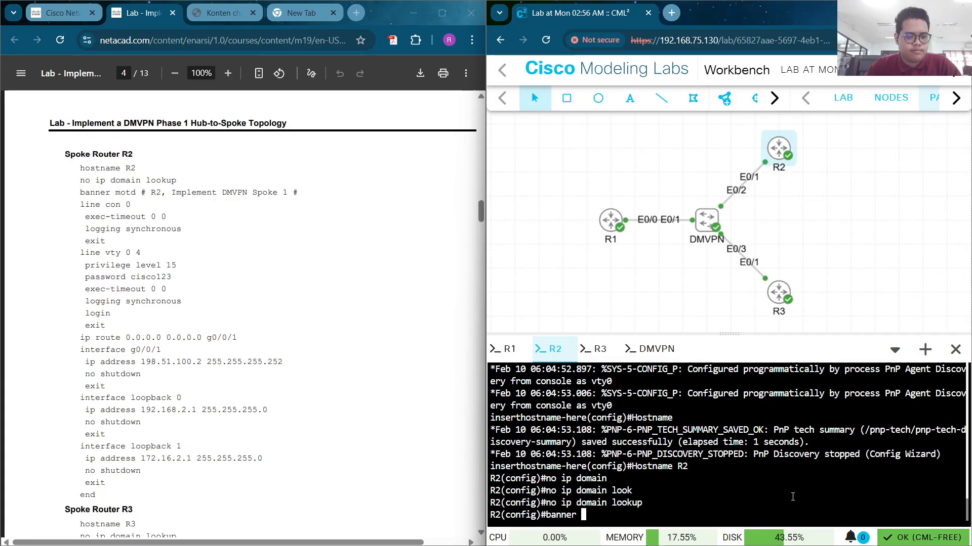
{"action": "type", "text": "motd"}
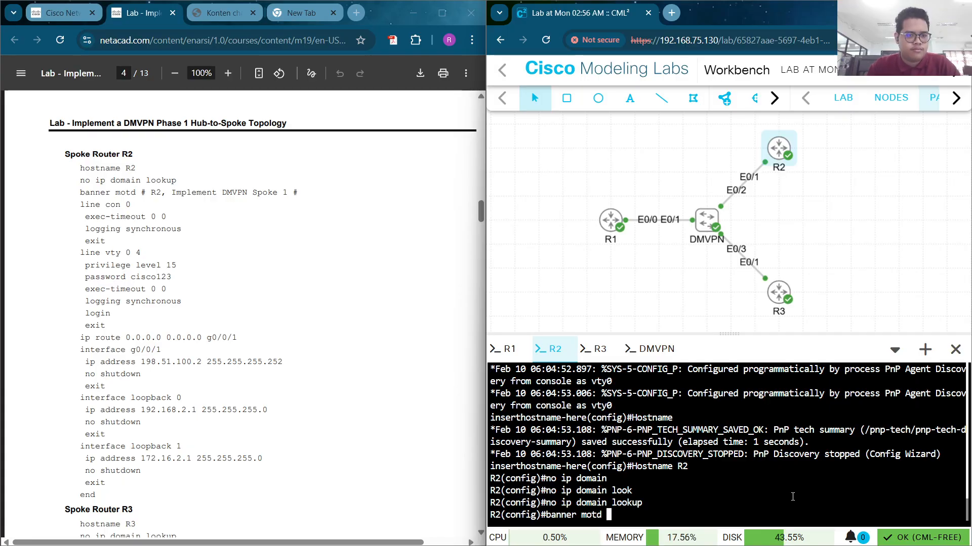
{"action": "type", "text": " #"}
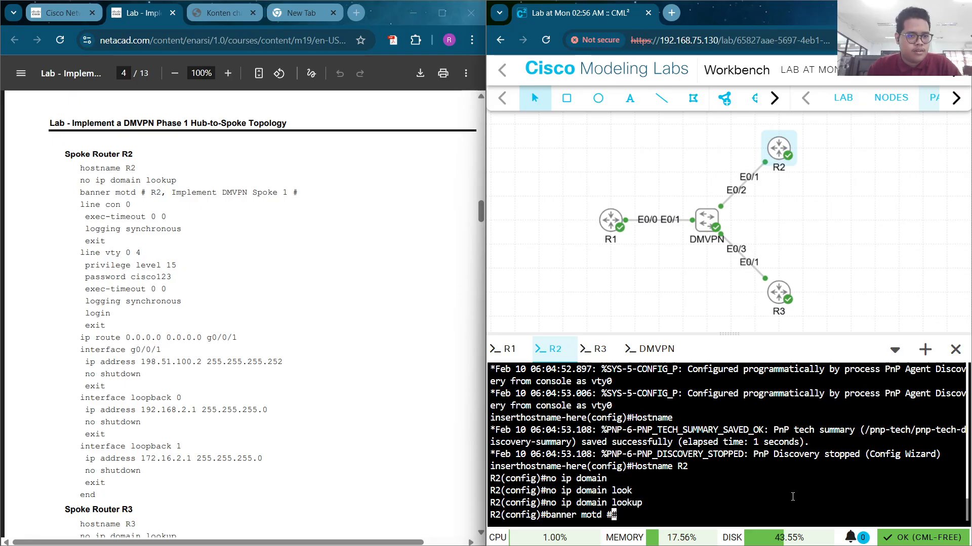
{"action": "type", "text": "#R"}
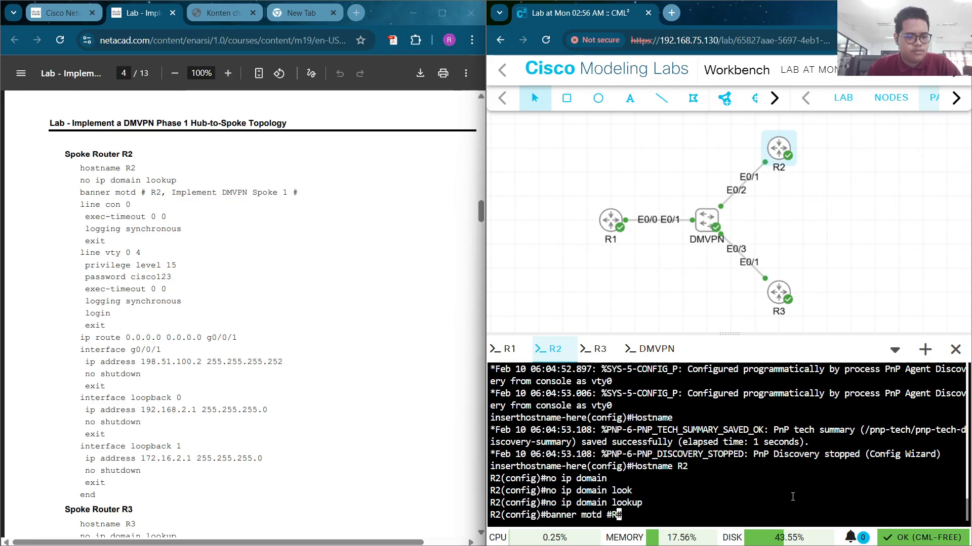
{"action": "type", "text": "2, "}
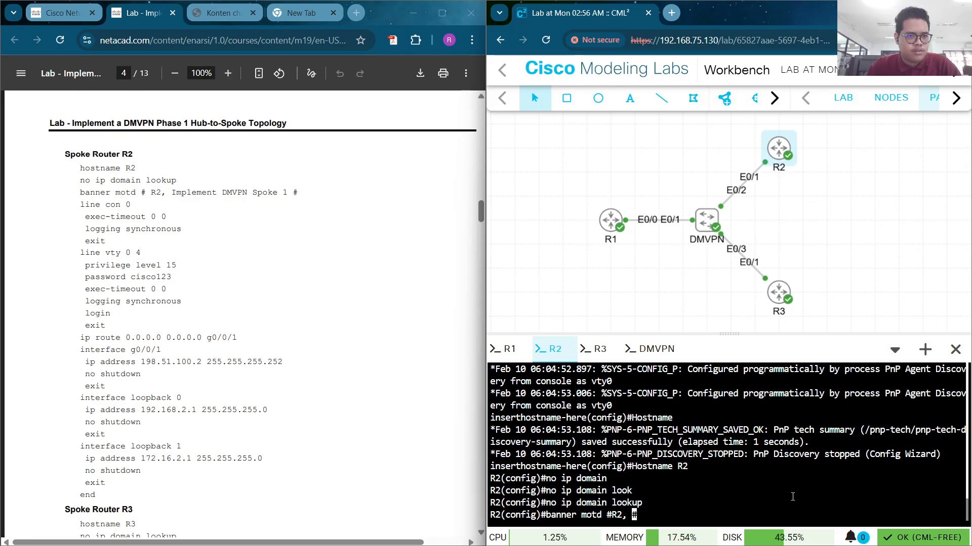
{"action": "type", "text": "Impl"}
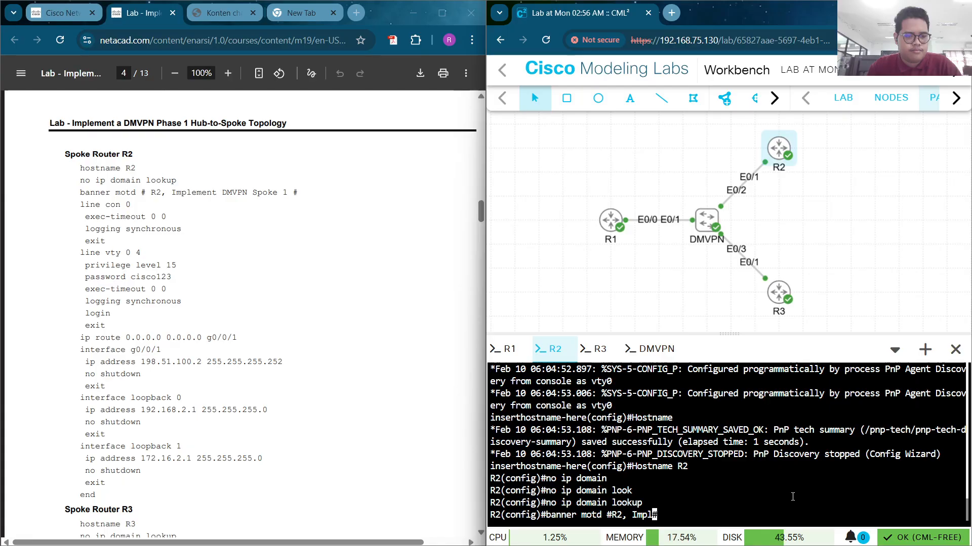
{"action": "type", "text": "e"}
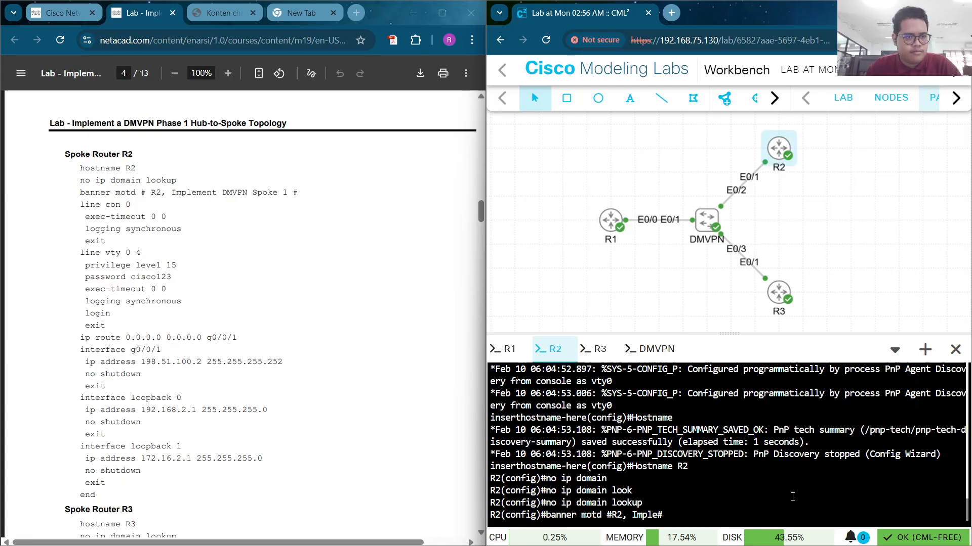
{"action": "type", "text": "ment "}
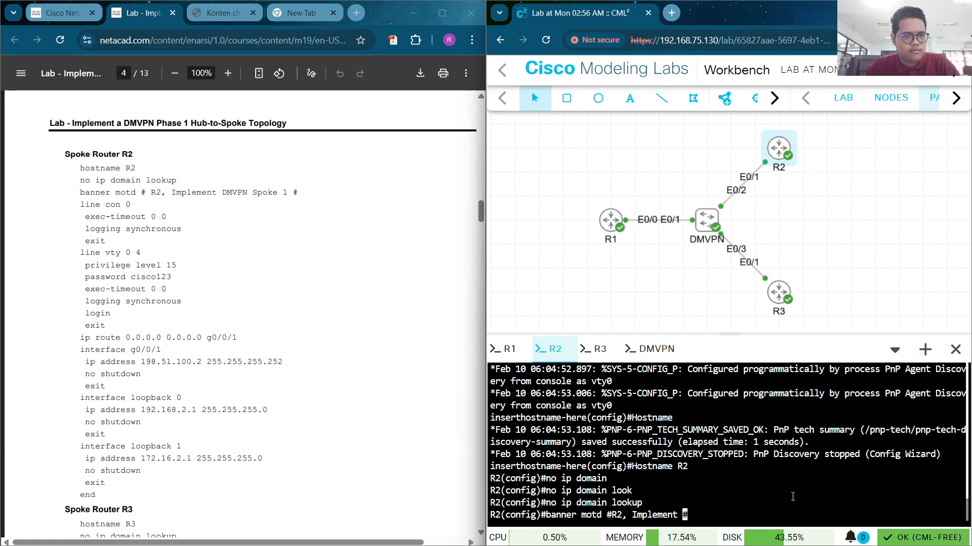
{"action": "type", "text": "DM"}
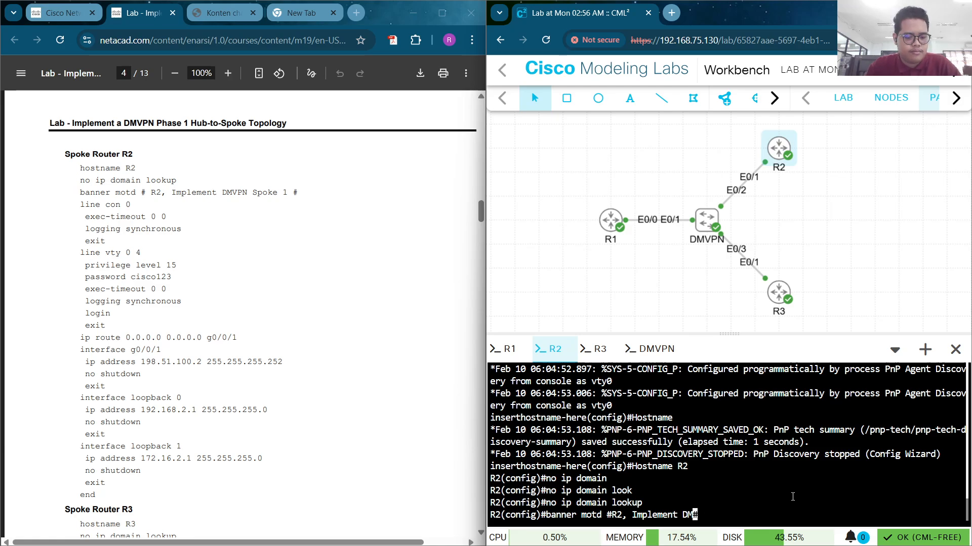
{"action": "type", "text": "VPN"}
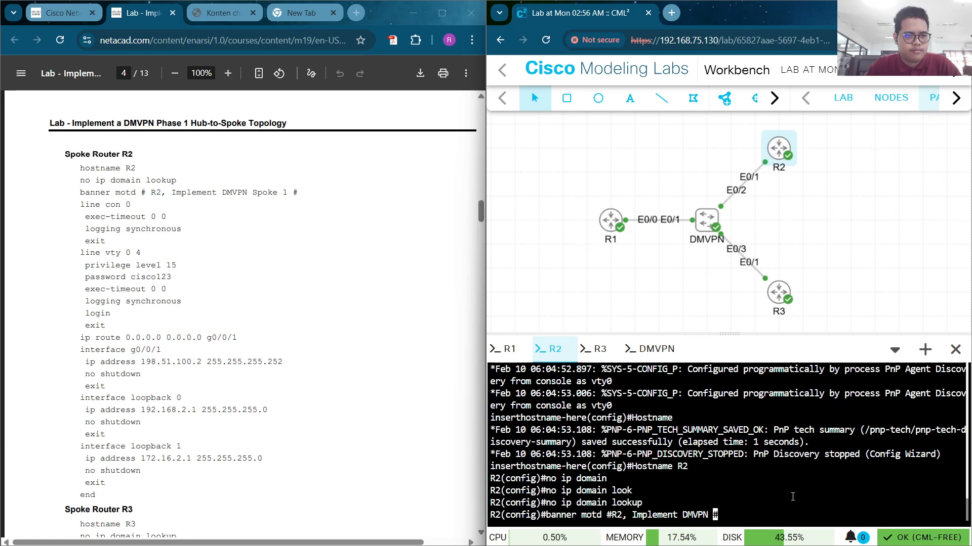
{"action": "type", "text": " S"}
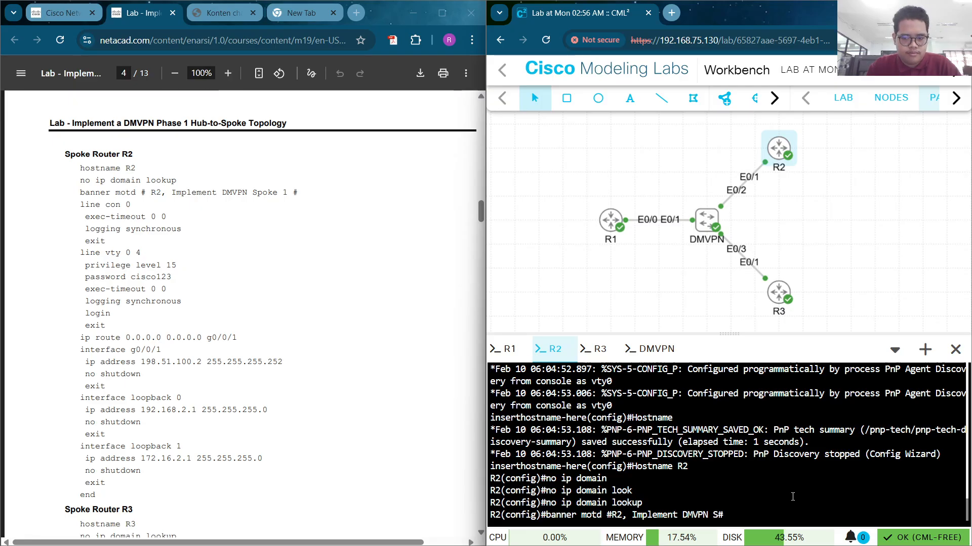
{"action": "type", "text": "poke 1"}
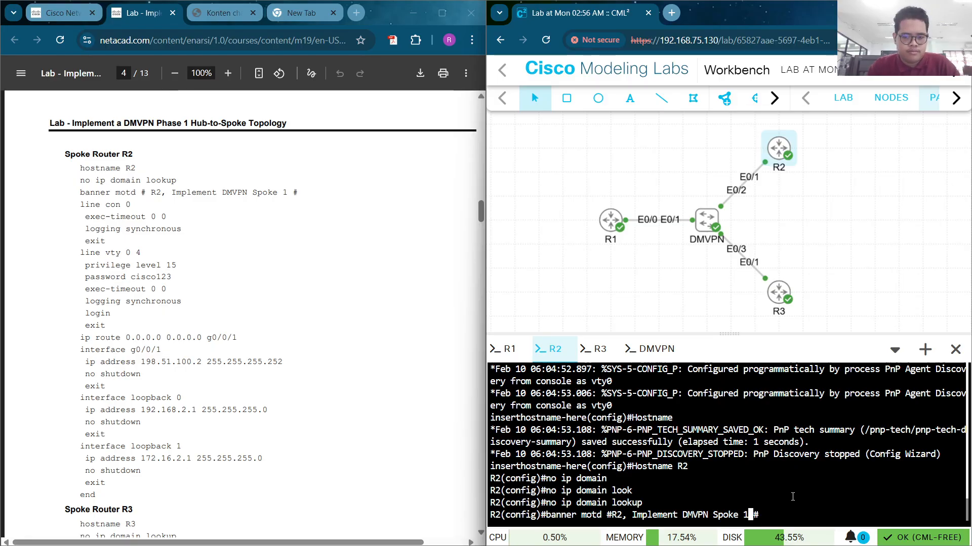
Fix the delimiter spacing and apply the MOTD banner 'R2, Implement DMVPN Spoke 1' on R2
{"action": "key", "text": "Left"}
{"action": "key", "text": "Left"}
{"action": "key", "text": "Left"}
{"action": "key", "text": "Left"}
{"action": "key", "text": "Left"}
{"action": "key", "text": "Left"}
{"action": "key", "text": "Left"}
{"action": "key", "text": "Left"}
{"action": "key", "text": "Left"}
{"action": "key", "text": "Left"}
{"action": "key", "text": "Left"}
{"action": "key", "text": "Left"}
{"action": "key", "text": "Left"}
{"action": "key", "text": "Left"}
{"action": "key", "text": "Left"}
{"action": "key", "text": "Left"}
{"action": "key", "text": "Left"}
{"action": "key", "text": "Left"}
{"action": "key", "text": "Left"}
{"action": "key", "text": "Left"}
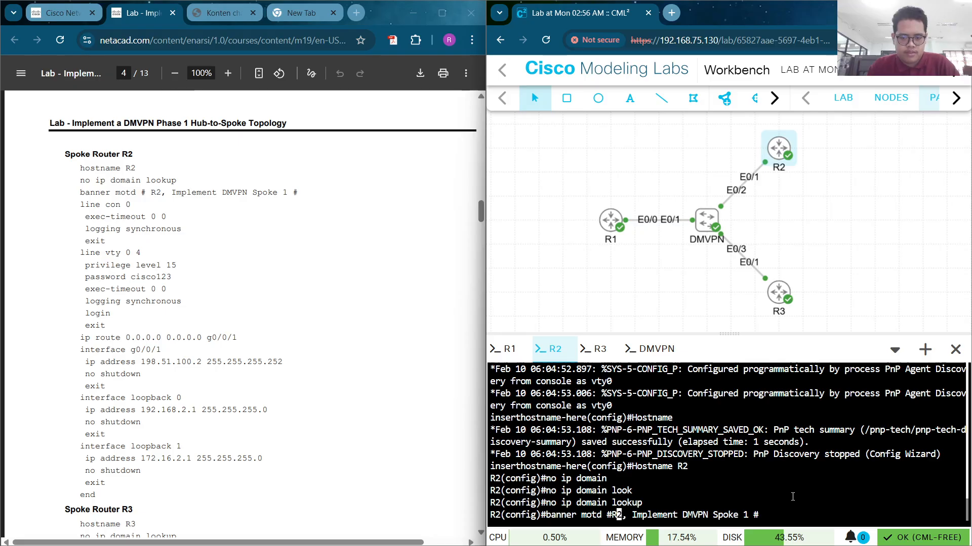
{"action": "key", "text": "Left"}
{"action": "key", "text": "Return"}
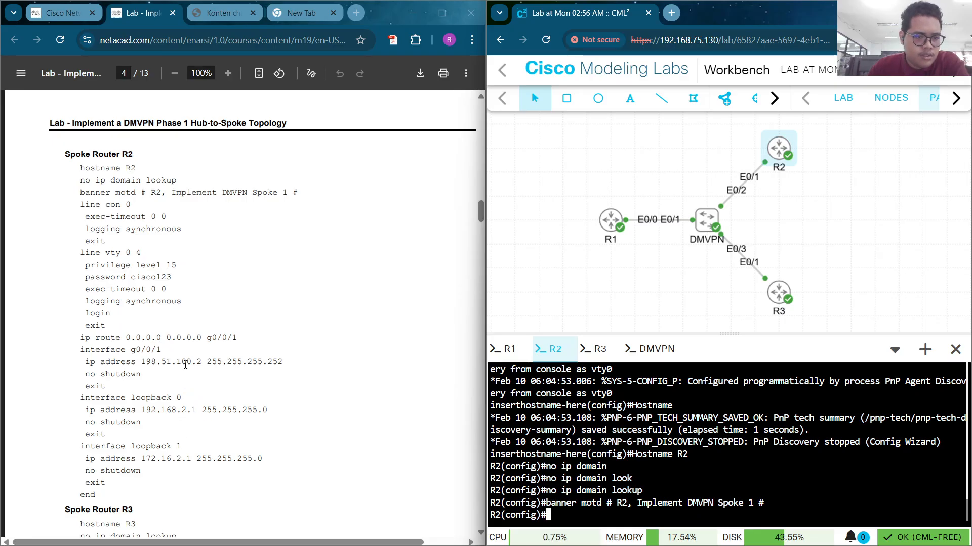
{"action": "scroll", "coordinate": [185, 364], "scroll_direction": "down", "scroll_amount": 2}
{"action": "scroll", "coordinate": [151, 325], "scroll_direction": "up", "scroll_amount": 2}
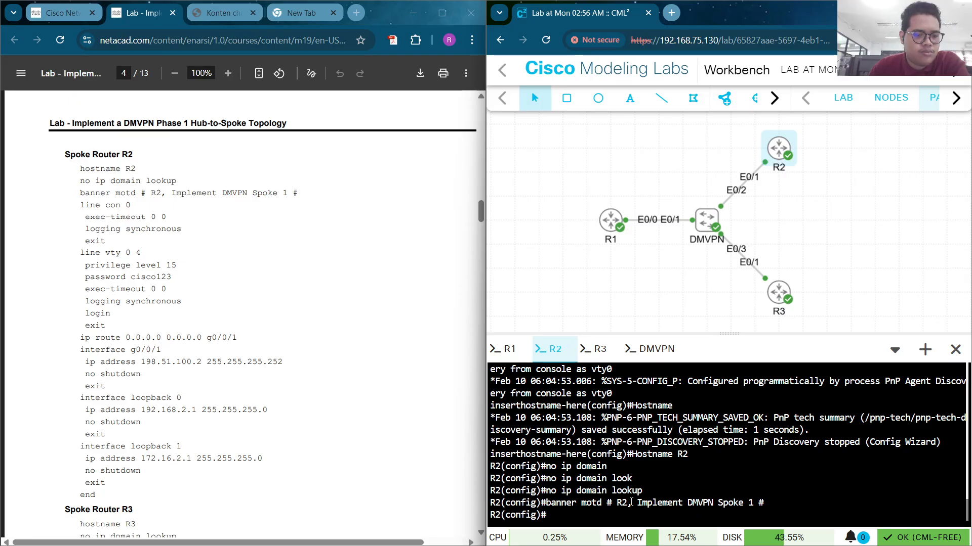
Copy R2's remaining line, default-route, e0/1 and loopback config from Notepad into R2's console
{"action": "left_click", "coordinate": [724, 542]}
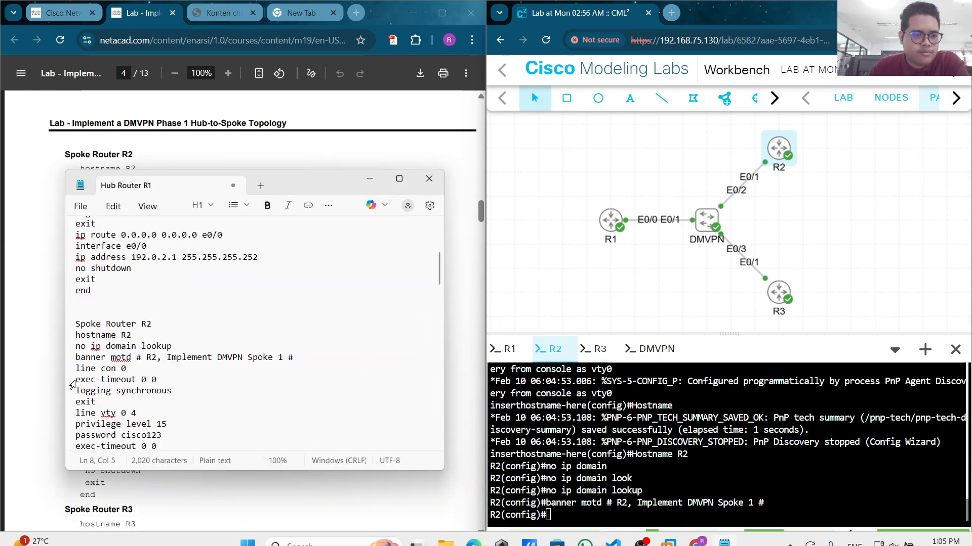
{"action": "scroll", "coordinate": [72, 384], "scroll_direction": "down", "scroll_amount": 4}
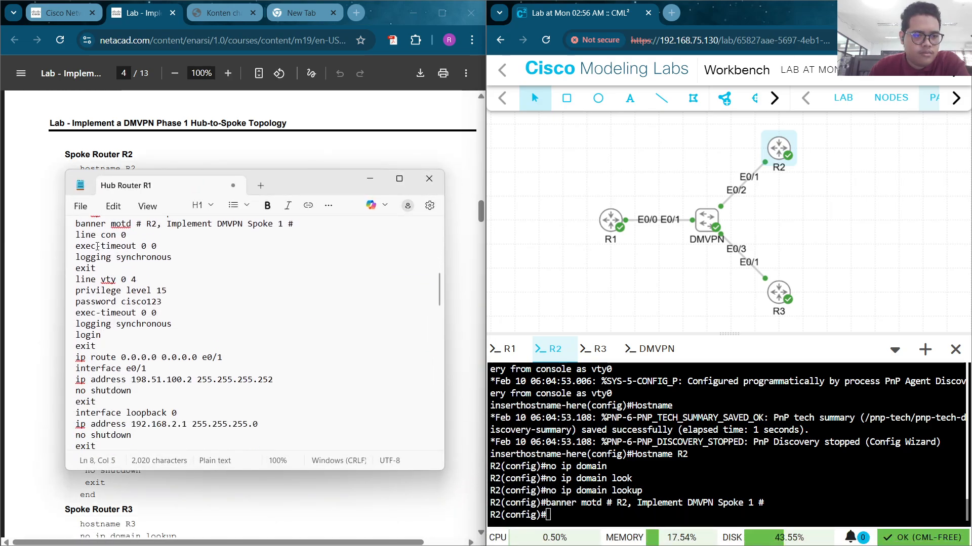
{"action": "left_click_drag", "start_coordinate": [71, 238], "coordinate": [117, 403]}
{"action": "right_click", "coordinate": [97, 327]}
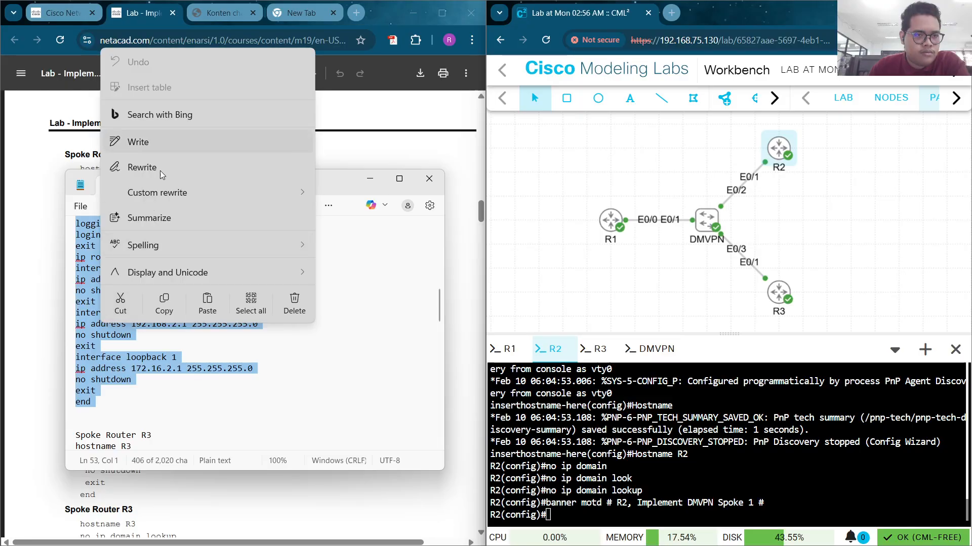
{"action": "left_click", "coordinate": [164, 306]}
{"action": "right_click", "coordinate": [602, 510]}
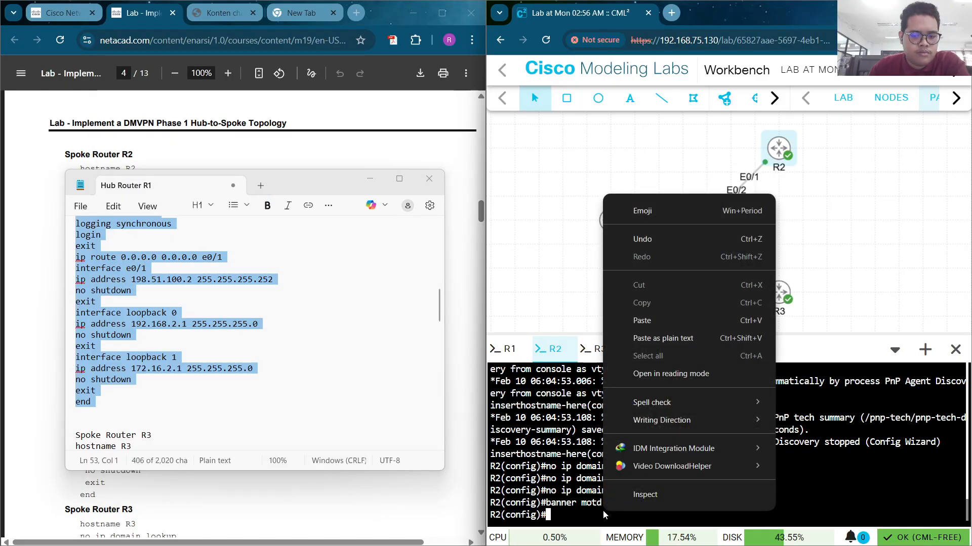
{"action": "left_click", "coordinate": [669, 327]}
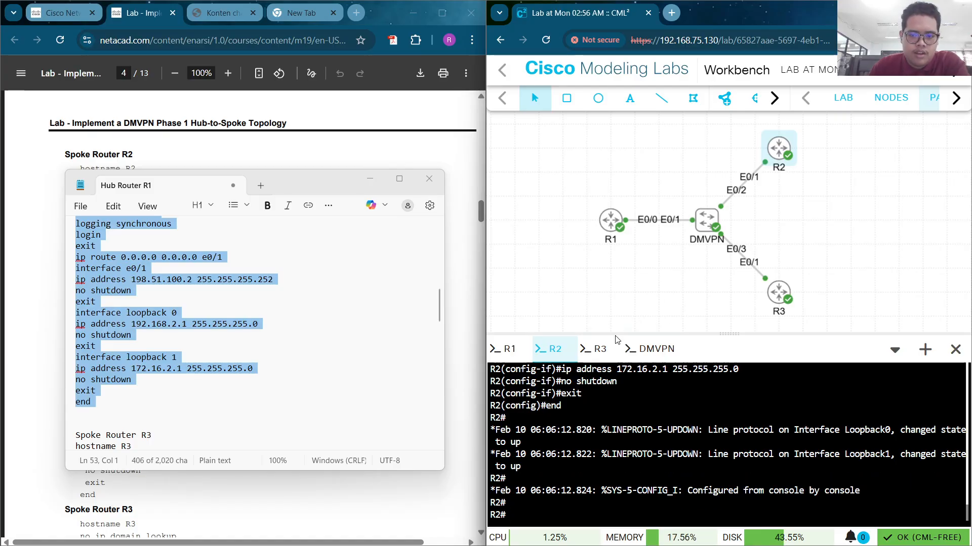
{"action": "left_click", "coordinate": [597, 348]}
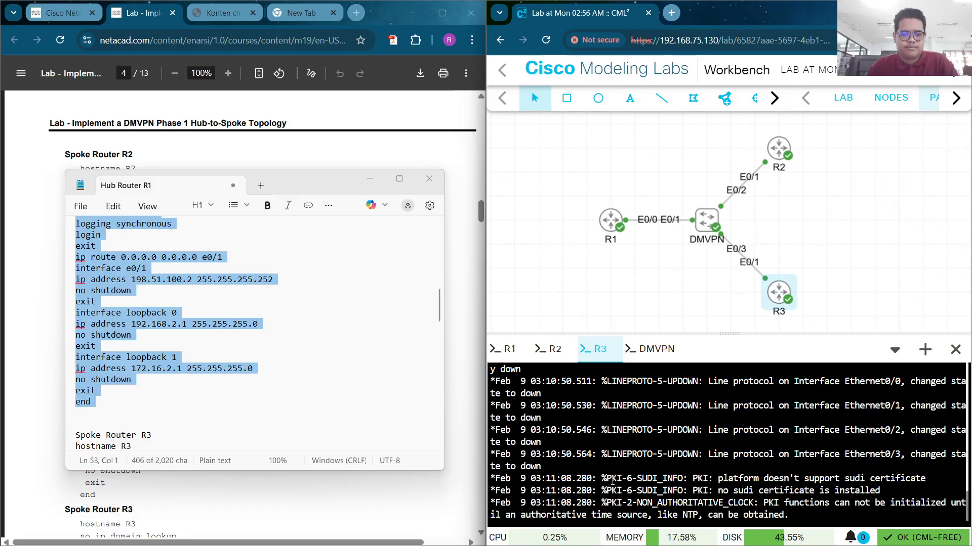
Enter privileged mode on R3 and check the lab PDF instructions
{"action": "key", "text": "Return"}
{"action": "key", "text": "Return"}
{"action": "key", "text": "Return"}
{"action": "key", "text": "Return"}
{"action": "type", "text": "en"}
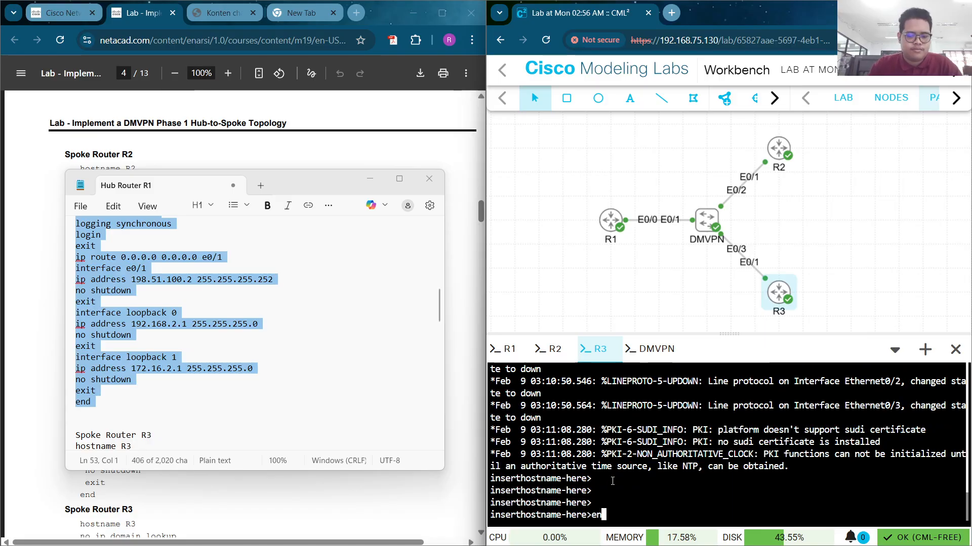
{"action": "key", "text": "Return"}
{"action": "scroll", "coordinate": [374, 162], "scroll_direction": "down", "scroll_amount": 1}
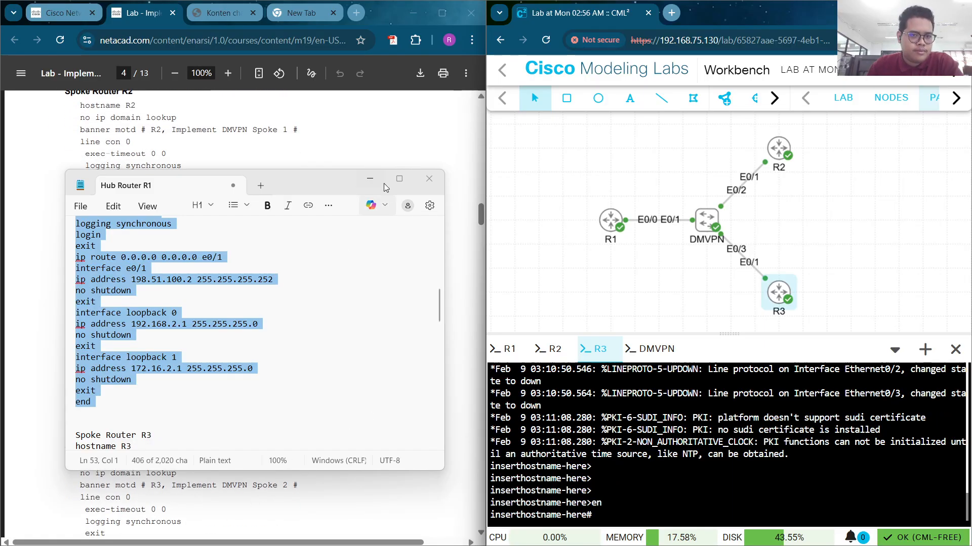
{"action": "left_click", "coordinate": [338, 307]}
{"action": "scroll", "coordinate": [219, 397], "scroll_direction": "down", "scroll_amount": 4}
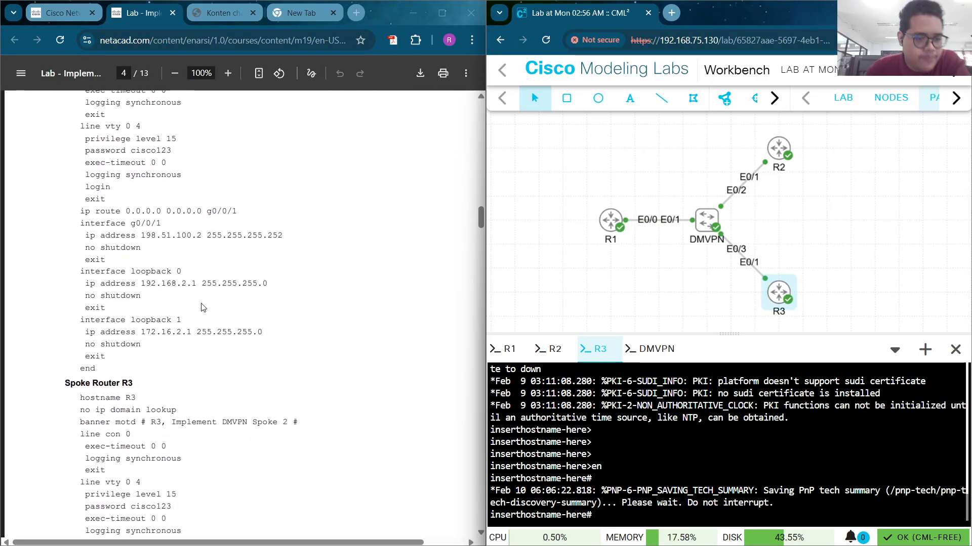
{"action": "scroll", "coordinate": [197, 340], "scroll_direction": "down", "scroll_amount": 5}
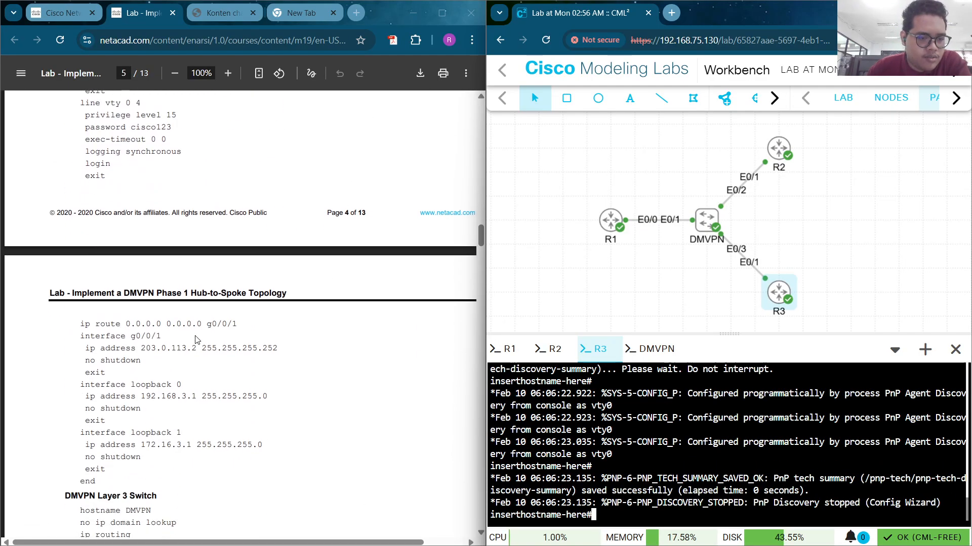
{"action": "scroll", "coordinate": [197, 339], "scroll_direction": "down", "scroll_amount": 1}
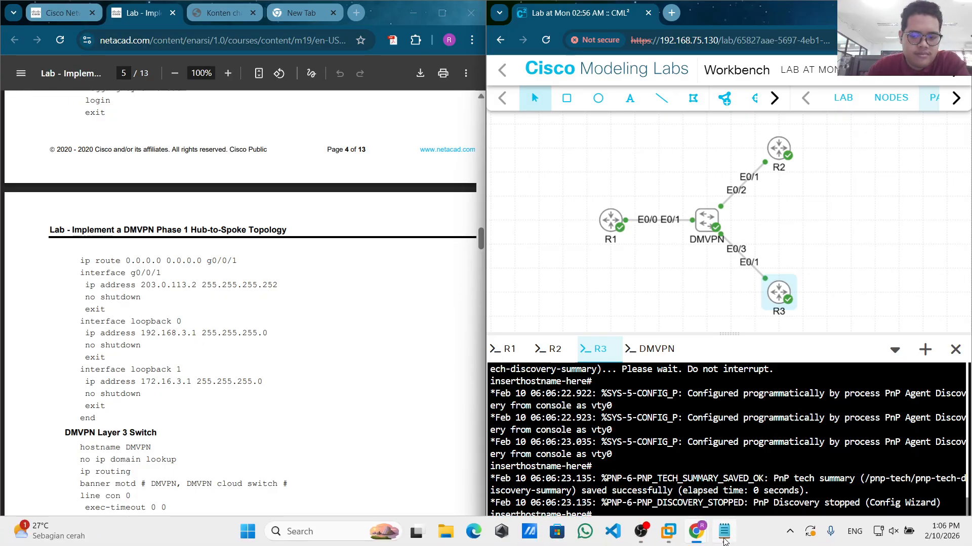
Copy the Spoke Router R3 configuration through its final 'end' line from the notes
{"action": "left_click", "coordinate": [725, 542]}
{"action": "scroll", "coordinate": [330, 352], "scroll_direction": "down", "scroll_amount": 3}
{"action": "left_click", "coordinate": [131, 304]}
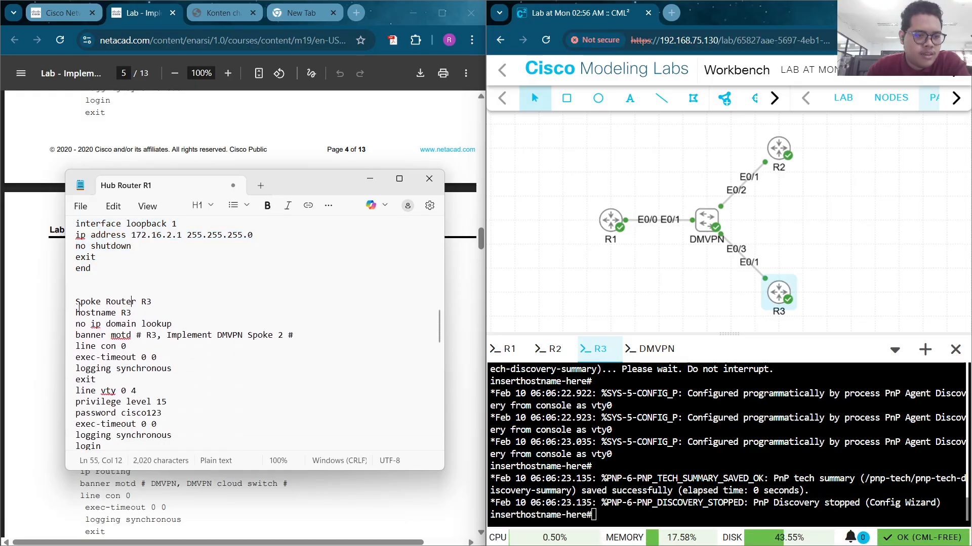
{"action": "left_click_drag", "start_coordinate": [78, 313], "coordinate": [255, 405]}
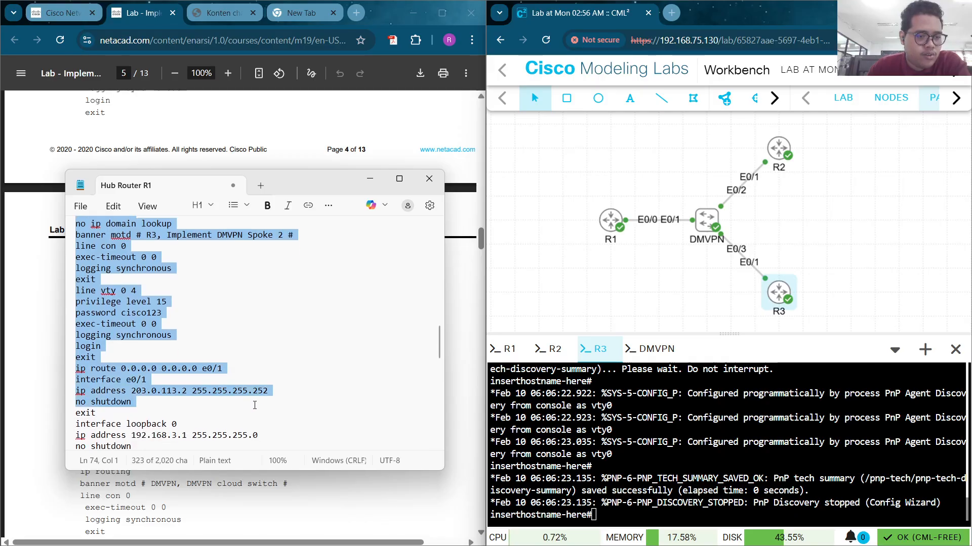
{"action": "scroll", "coordinate": [255, 406], "scroll_direction": "down", "scroll_amount": 3}
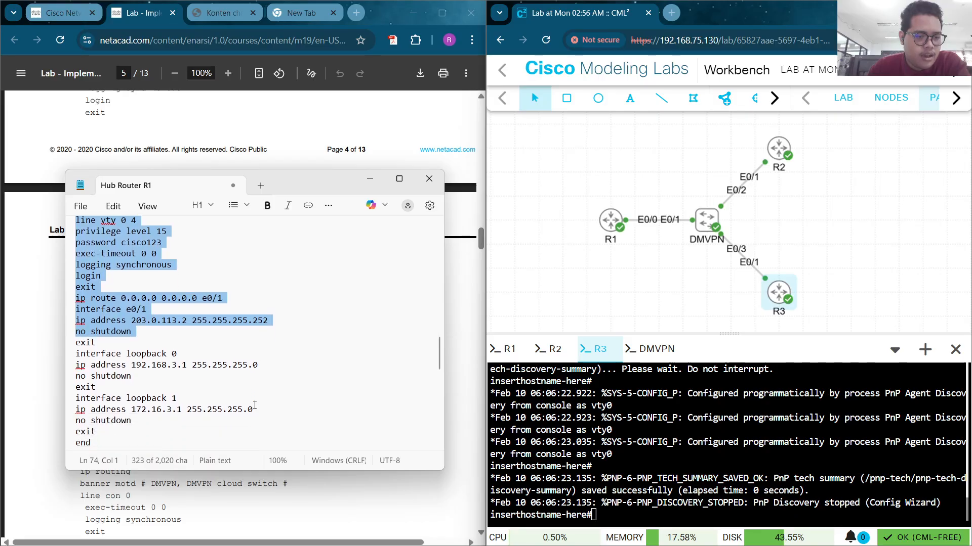
{"action": "left_click", "coordinate": [229, 408], "text": "shift"}
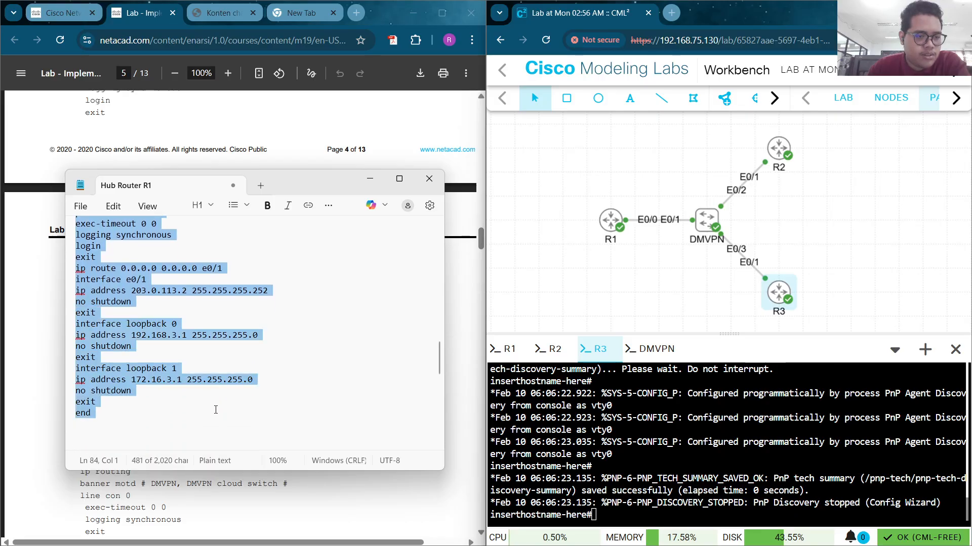
{"action": "right_click", "coordinate": [119, 336]}
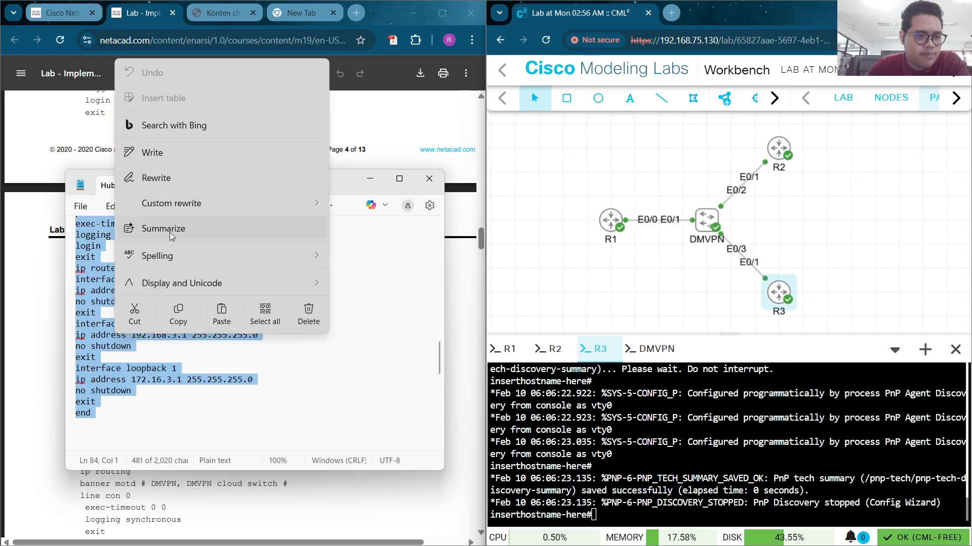
{"action": "left_click", "coordinate": [177, 322]}
{"action": "left_click", "coordinate": [258, 315]}
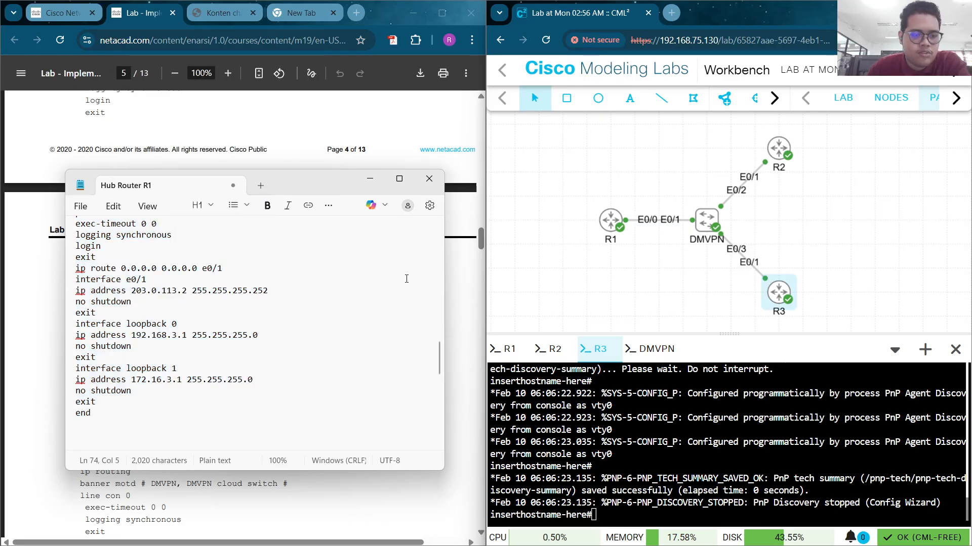
Paste the config into R3 in configuration mode, giving e0/1 203.0.113.2/30 and two loopbacks
{"action": "right_click", "coordinate": [617, 514]}
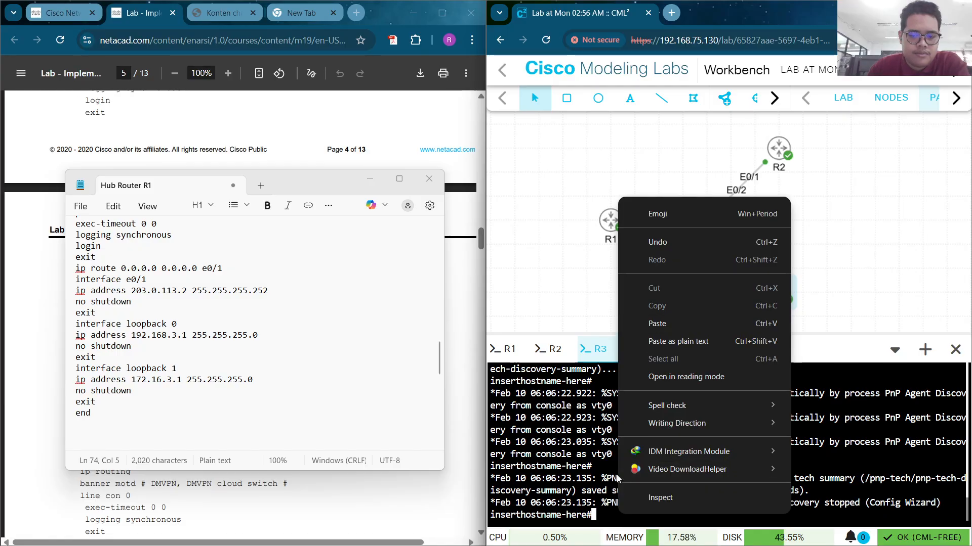
{"action": "left_click", "coordinate": [681, 314]}
{"action": "type", "text": "conf t"}
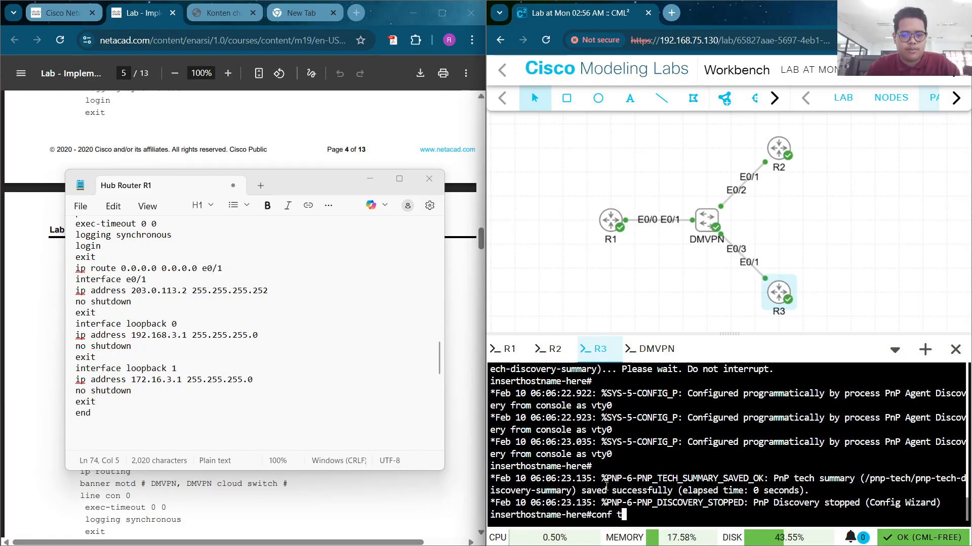
{"action": "key", "text": "Return"}
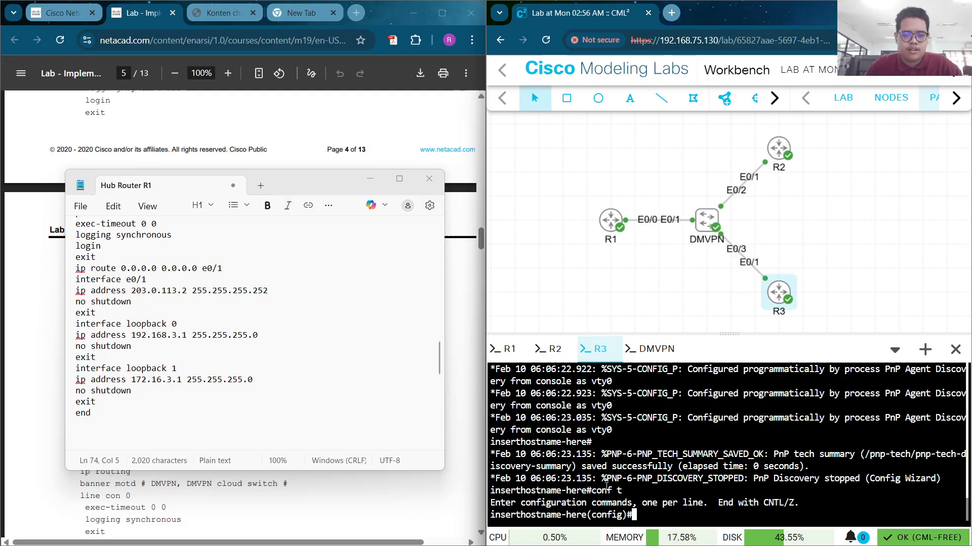
{"action": "right_click", "coordinate": [633, 514]}
{"action": "left_click", "coordinate": [698, 319]}
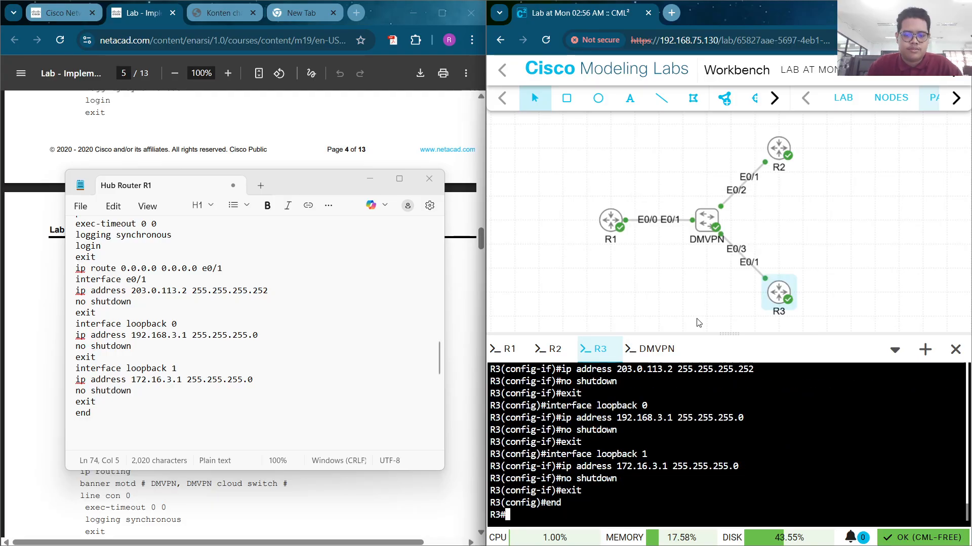
{"action": "left_click", "coordinate": [653, 348]}
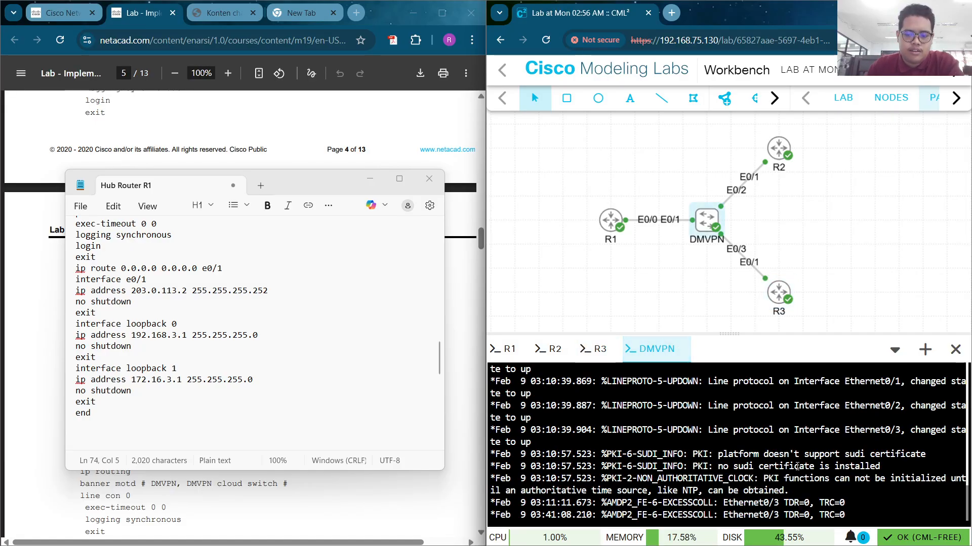
Enter configuration mode on the DMVPN switch and set its hostname to DMVPN
{"action": "key", "text": "Return"}
{"action": "key", "text": "Return"}
{"action": "key", "text": "Return"}
{"action": "key", "text": "Return"}
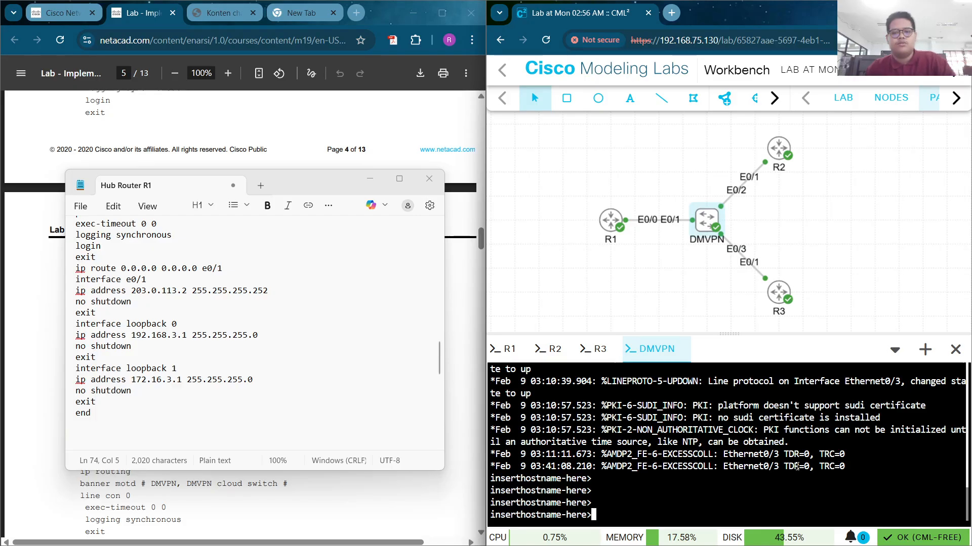
{"action": "left_click", "coordinate": [370, 178]}
{"action": "scroll", "coordinate": [259, 392], "scroll_direction": "down", "scroll_amount": 4}
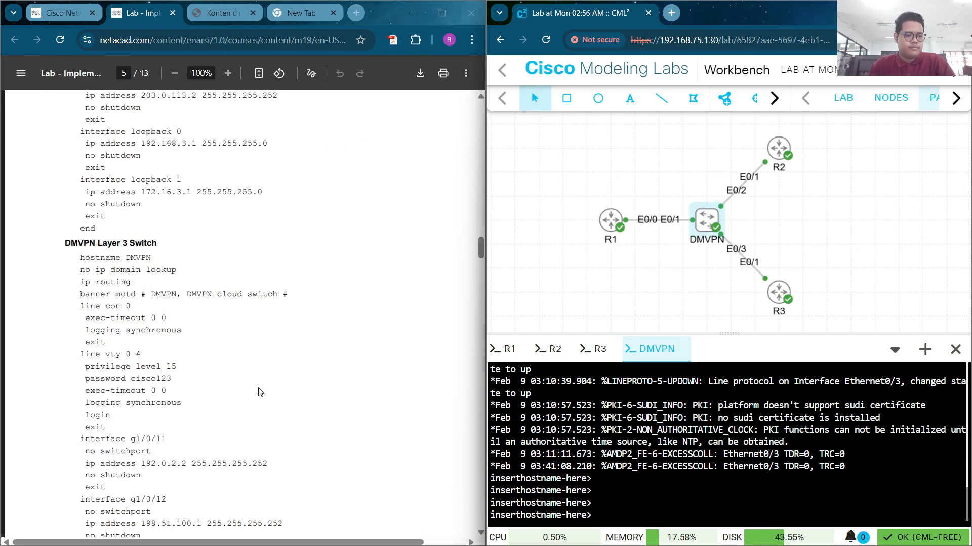
{"action": "left_click", "coordinate": [693, 493]}
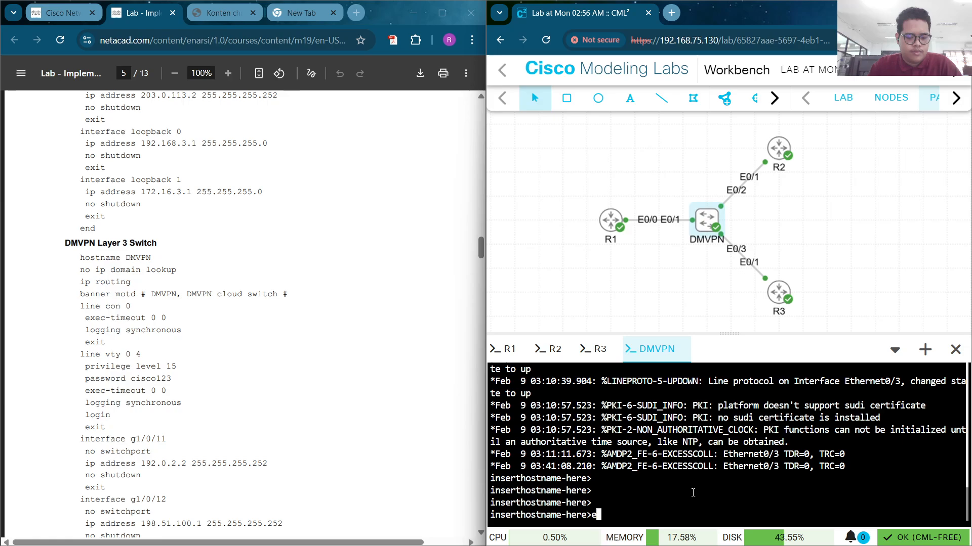
{"action": "type", "text": "en"}
{"action": "key", "text": "Return"}
{"action": "type", "text": "conf"}
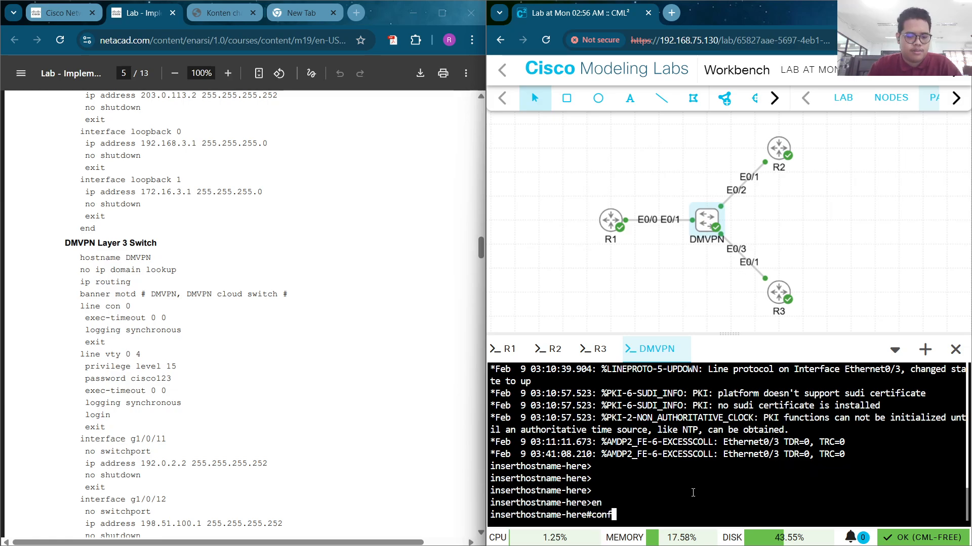
{"action": "type", "text": " t"}
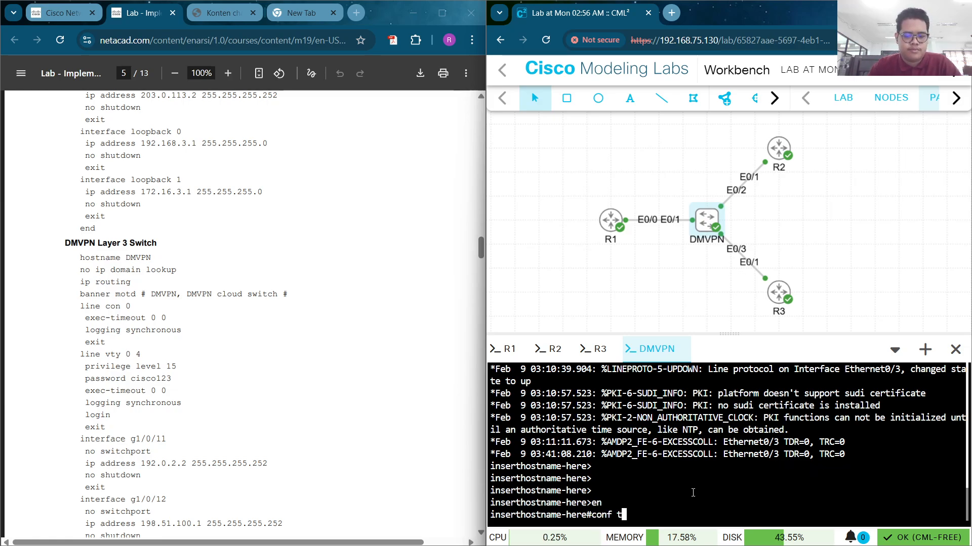
{"action": "key", "text": "Return"}
{"action": "type", "text": "hostn"}
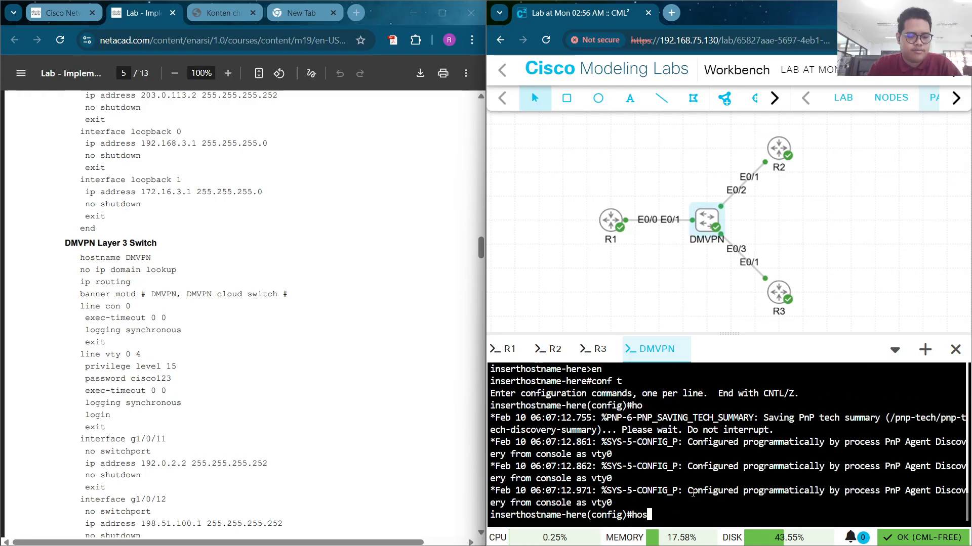
{"action": "type", "text": "ame "}
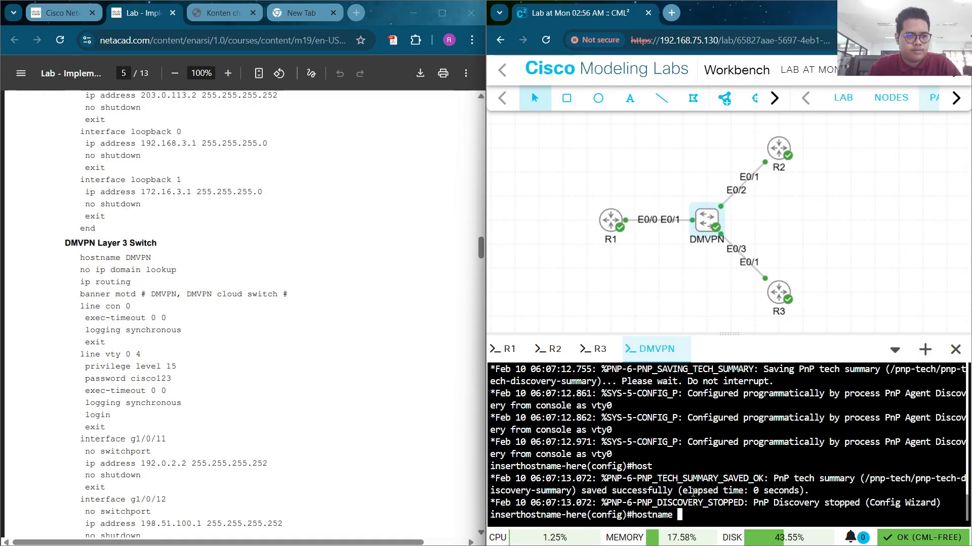
{"action": "type", "text": "DMVPN"}
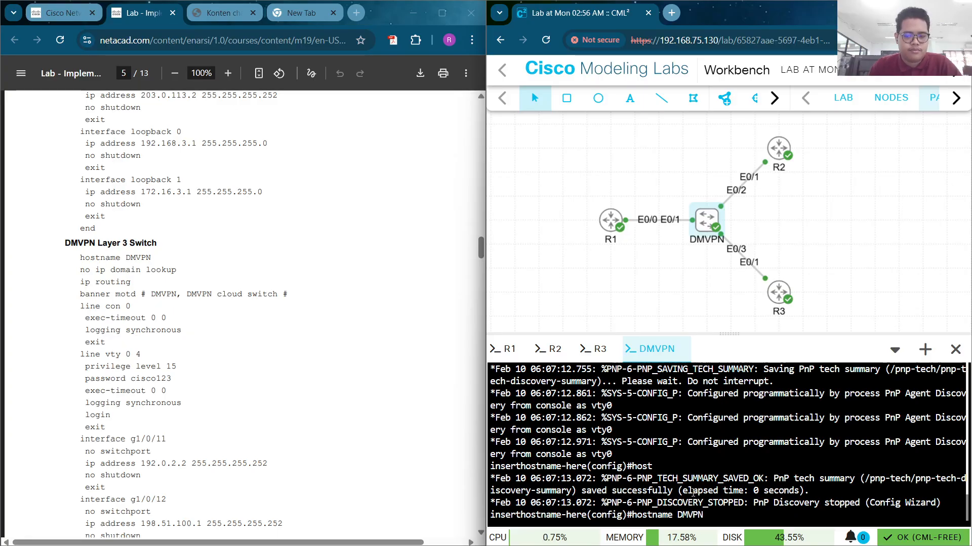
{"action": "key", "text": "Return"}
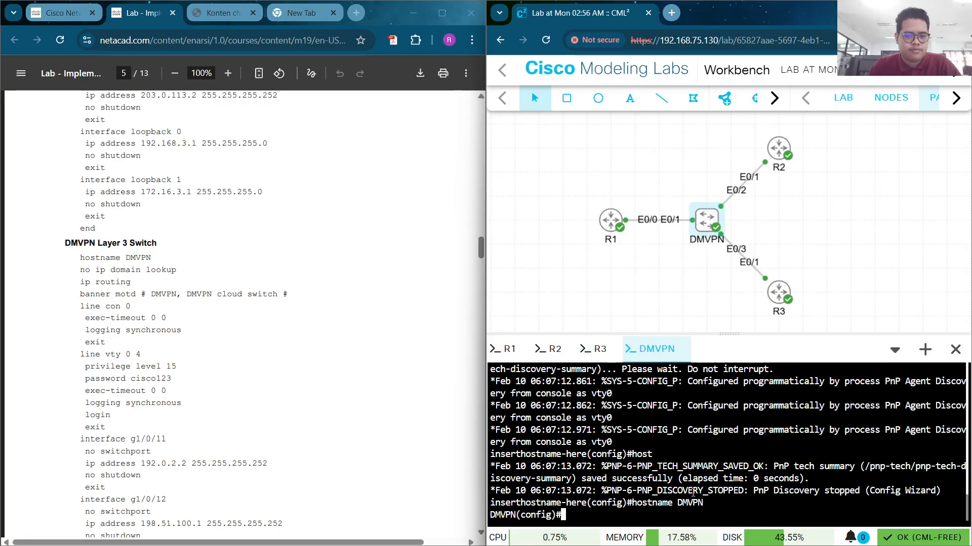
Disable IP domain lookup and enable IP routing on the DMVPN switch
{"action": "type", "text": "no i"}
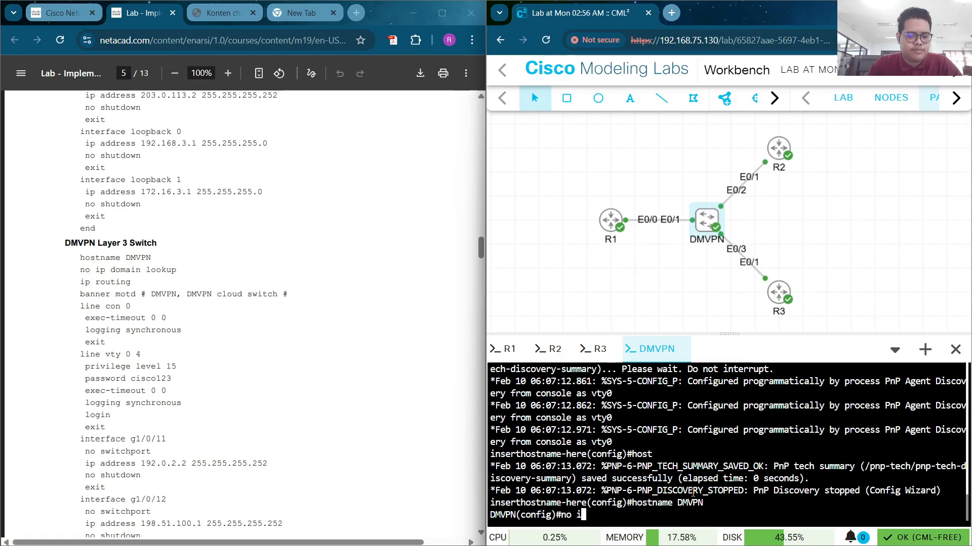
{"action": "type", "text": "p doma"}
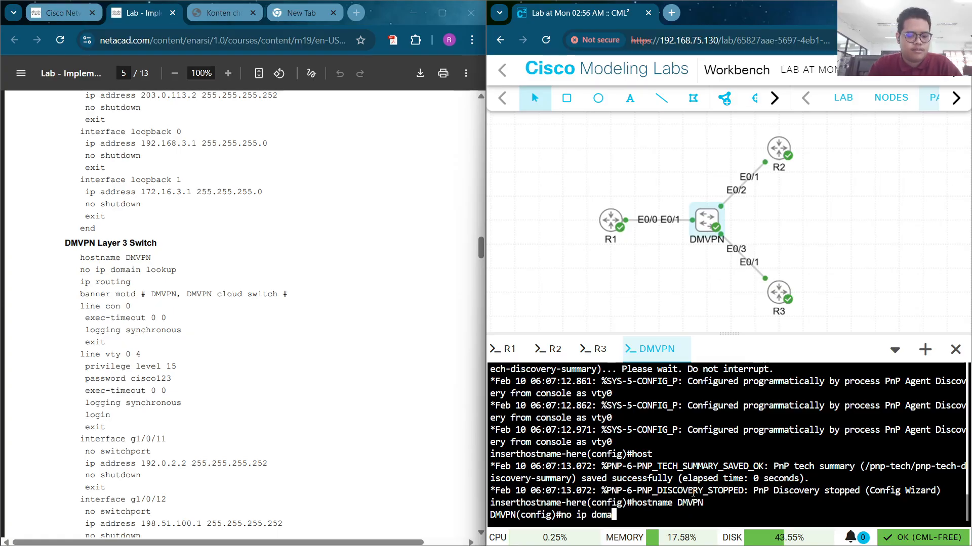
{"action": "type", "text": "in LOO"}
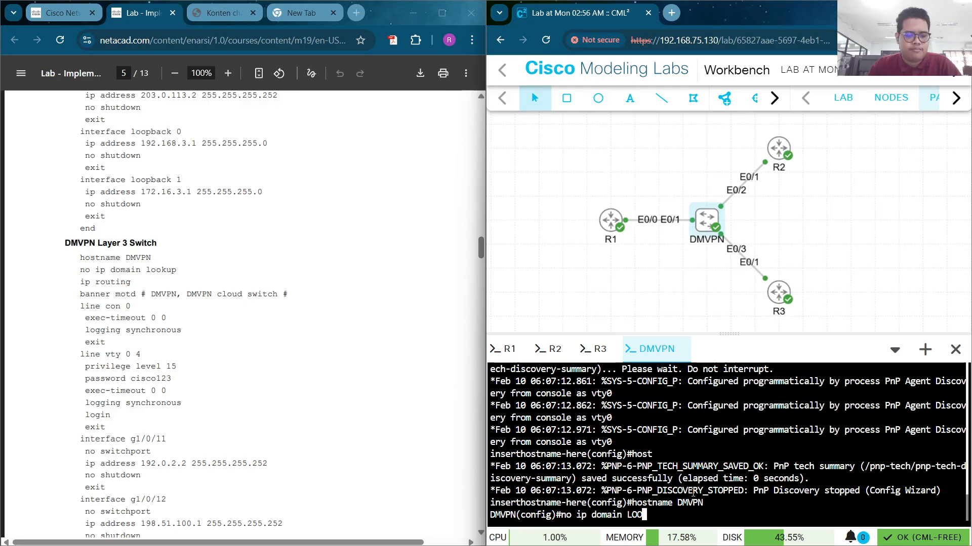
{"action": "key", "text": "Tab"}
{"action": "key", "text": "Return"}
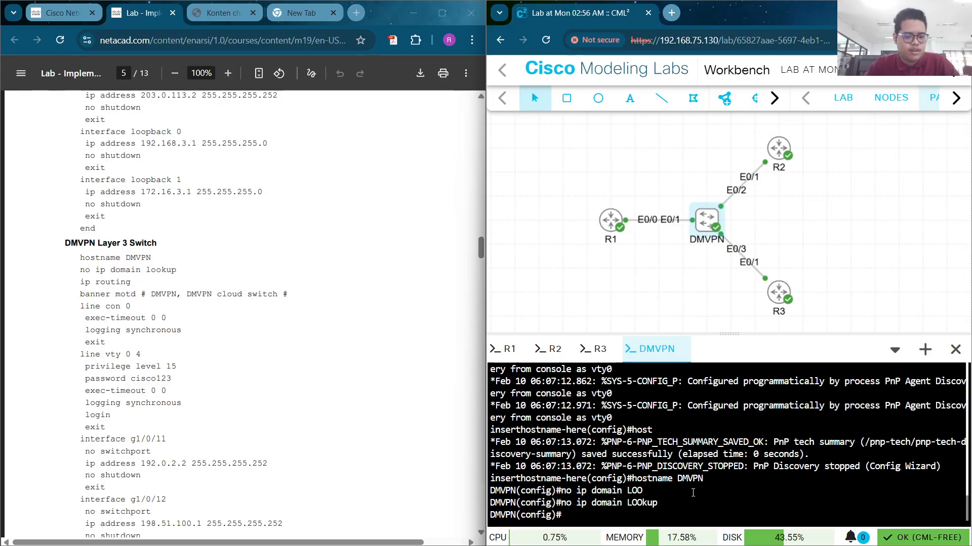
{"action": "type", "text": "ip ro"}
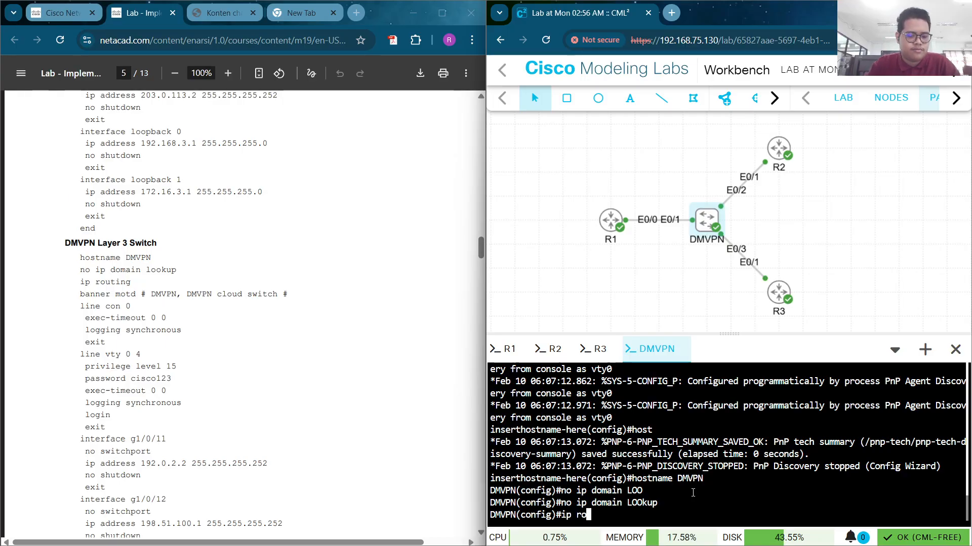
{"action": "type", "text": "uting"}
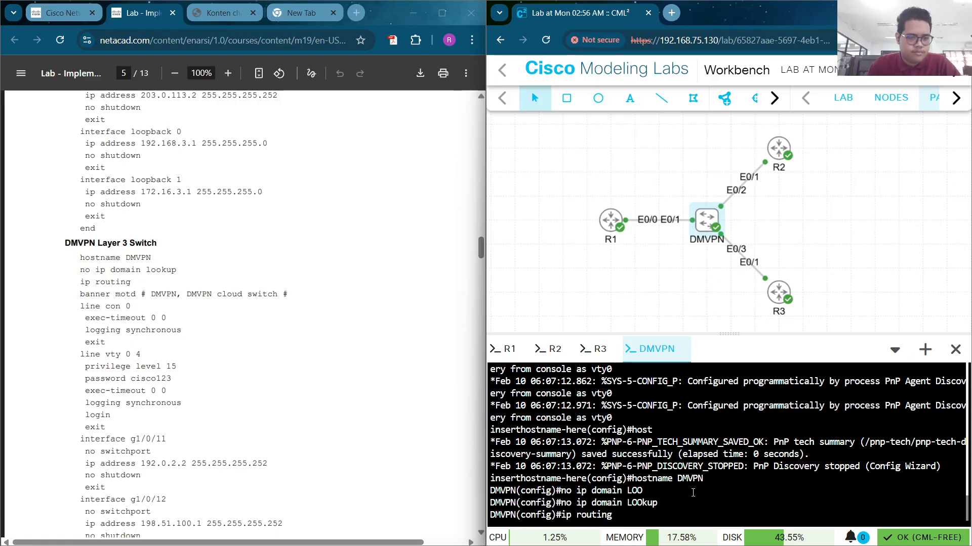
{"action": "key", "text": "Return"}
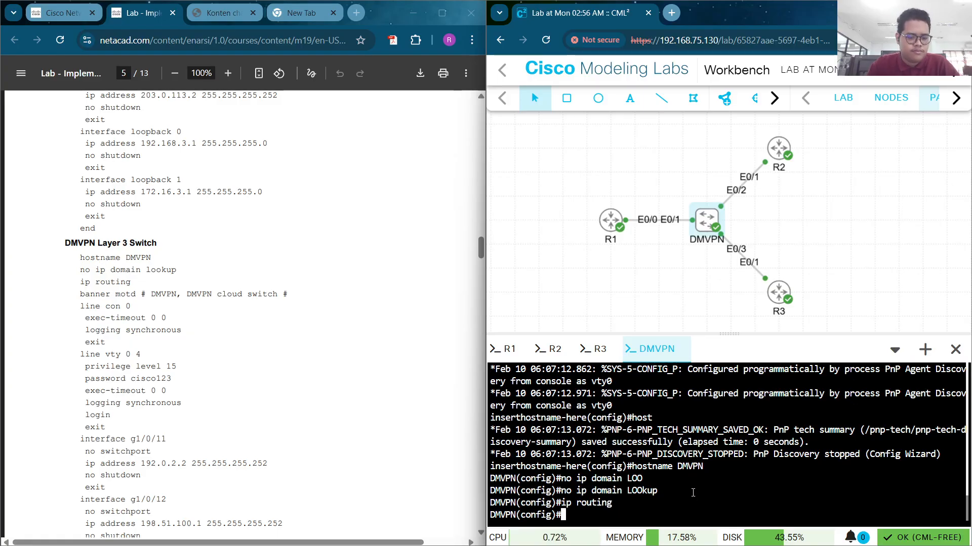
Set the MOTD banner to 'DMVPN, DMVPN cloud switch', pasting the text from the lab PDF
{"action": "type", "text": "bann"}
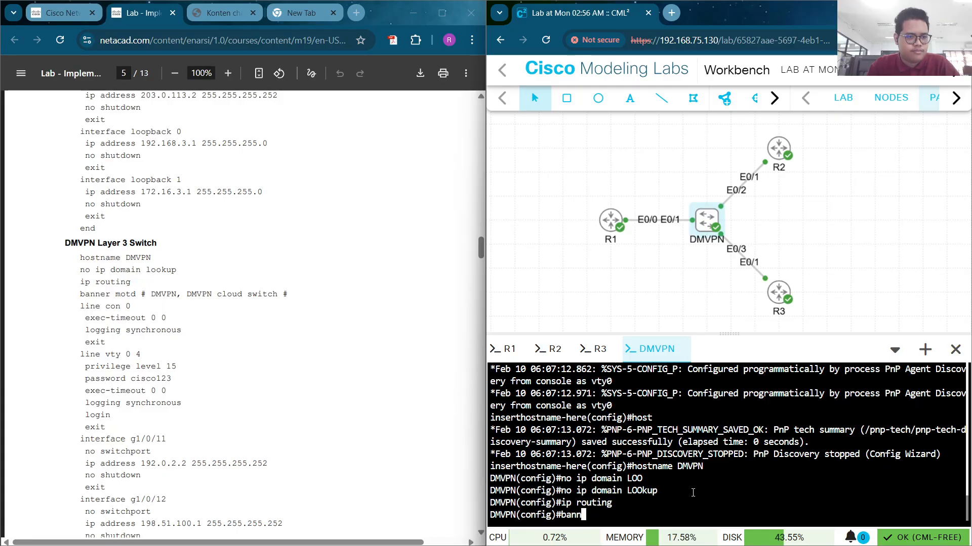
{"action": "type", "text": "er mo"}
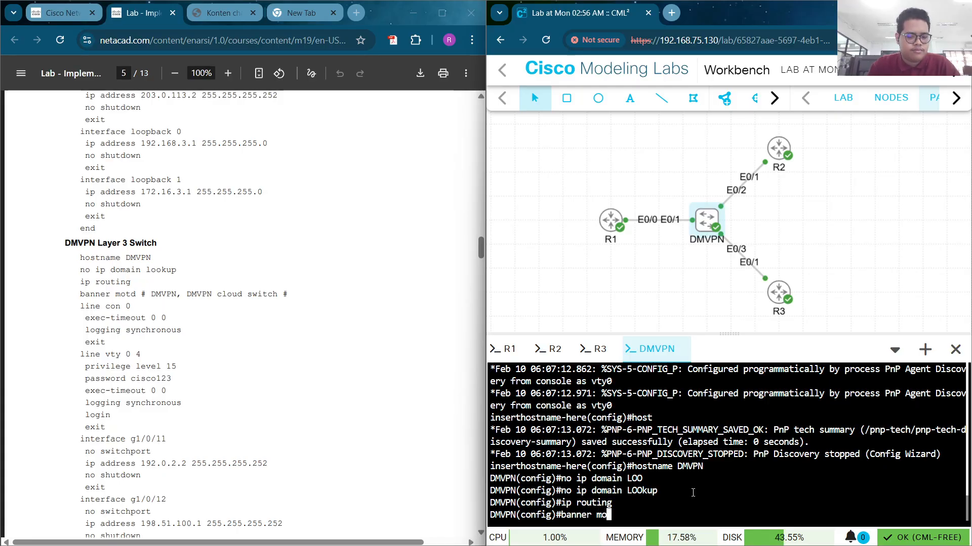
{"action": "type", "text": "td "}
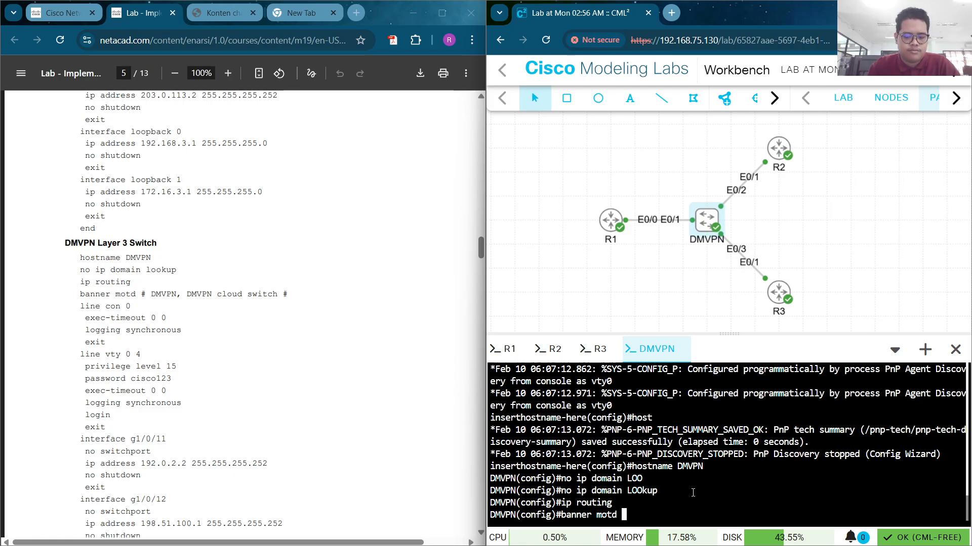
{"action": "type", "text": "# #"}
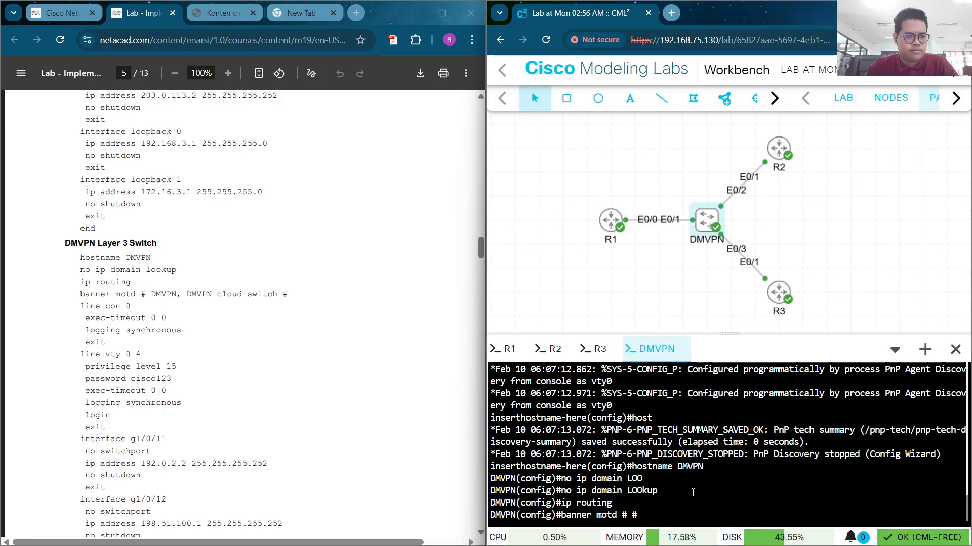
{"action": "type", "text": "# DMVPN"}
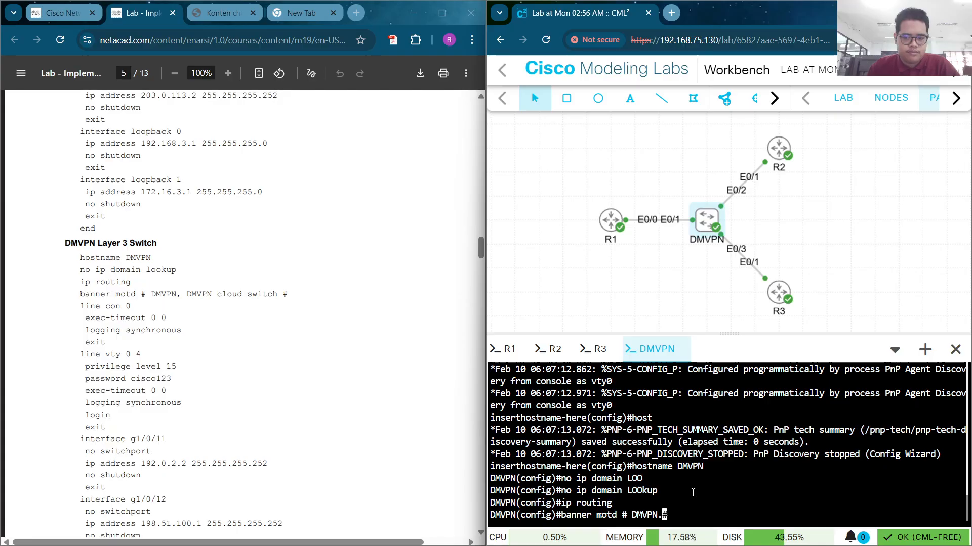
{"action": "key", "text": "BackSpace"}
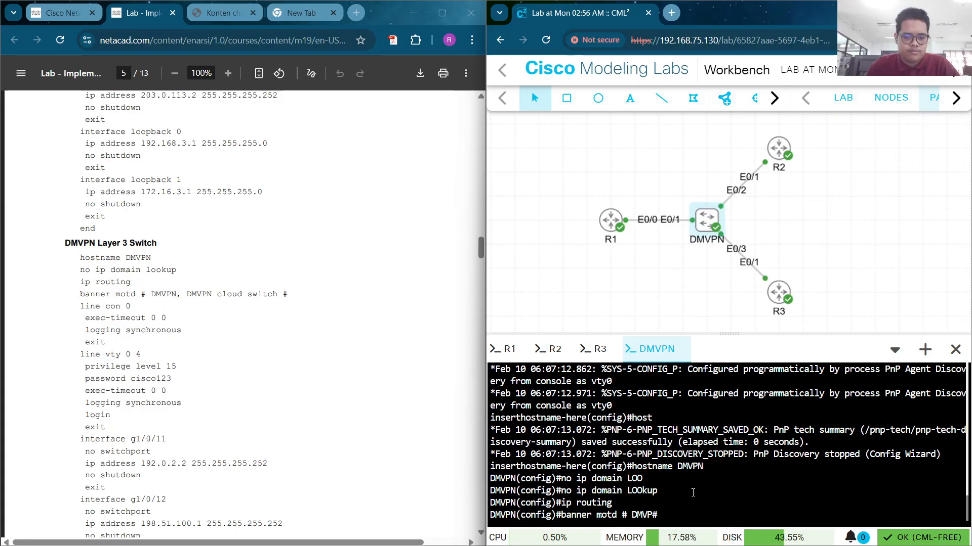
{"action": "type", "text": "N"}
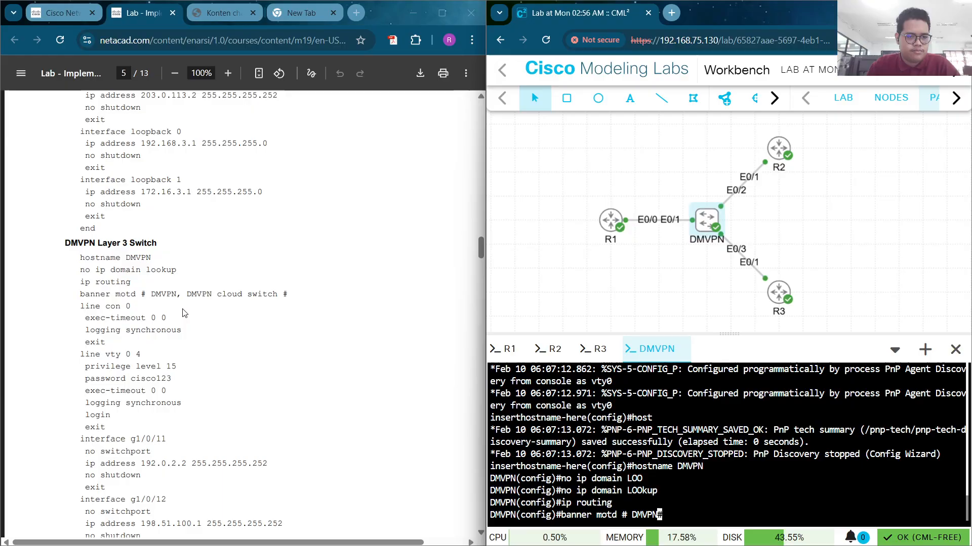
{"action": "mouse_move", "coordinate": [196, 294]}
{"action": "left_mouse_down"}
{"action": "mouse_move", "coordinate": [273, 294]}
{"action": "mouse_move", "coordinate": [187, 295]}
{"action": "left_mouse_up"}
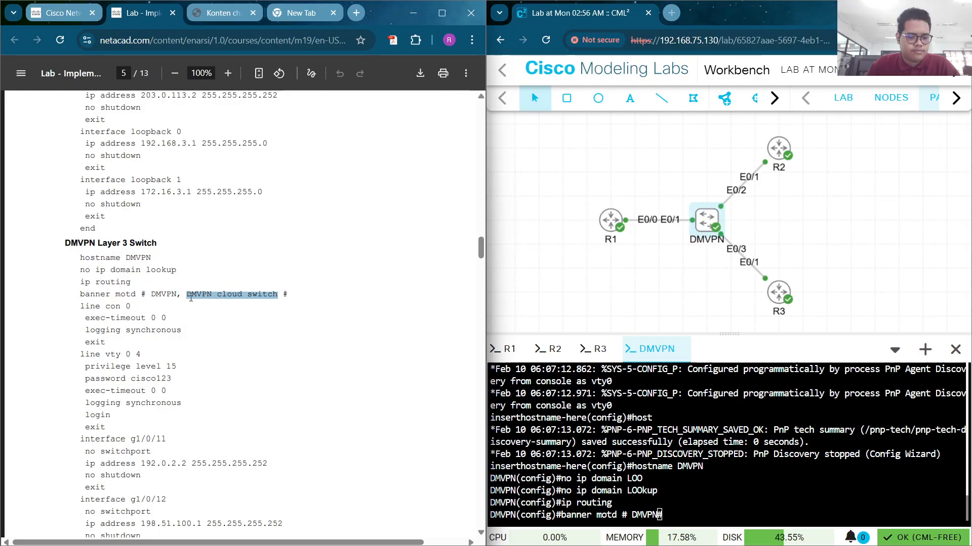
{"action": "right_click", "coordinate": [658, 511]}
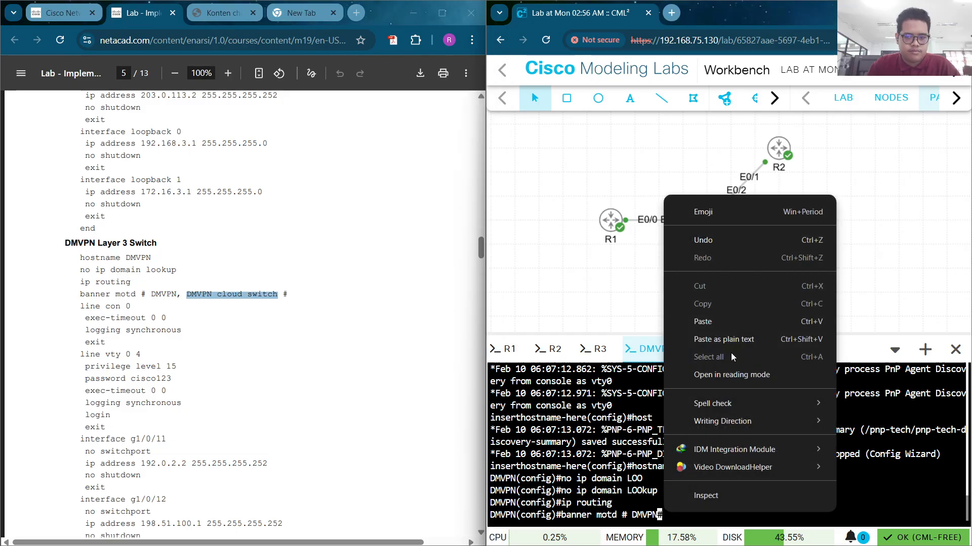
{"action": "left_click", "coordinate": [722, 320]}
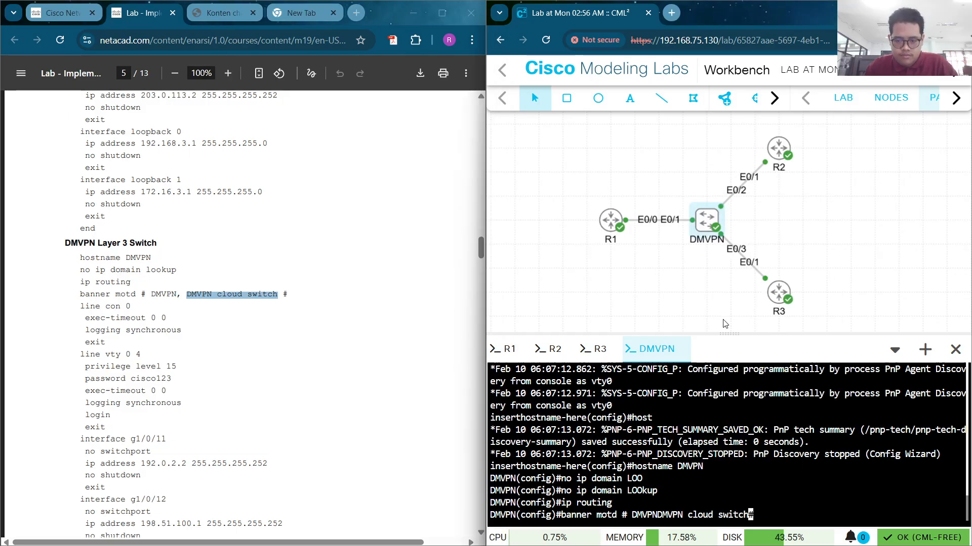
{"action": "key", "text": "Left"}
{"action": "key", "text": "Left"}
{"action": "key", "text": "Left"}
{"action": "key", "text": "Left"}
{"action": "key", "text": "Left"}
{"action": "key", "text": "Left"}
{"action": "key", "text": "Left"}
{"action": "key", "text": "Left"}
{"action": "key", "text": "Left"}
{"action": "key", "text": "Left"}
{"action": "key", "text": "Left"}
{"action": "key", "text": "Left"}
{"action": "key", "text": "Left"}
{"action": "key", "text": "Left"}
{"action": "key", "text": "Left"}
{"action": "key", "text": "Left"}
{"action": "key", "text": "Left"}
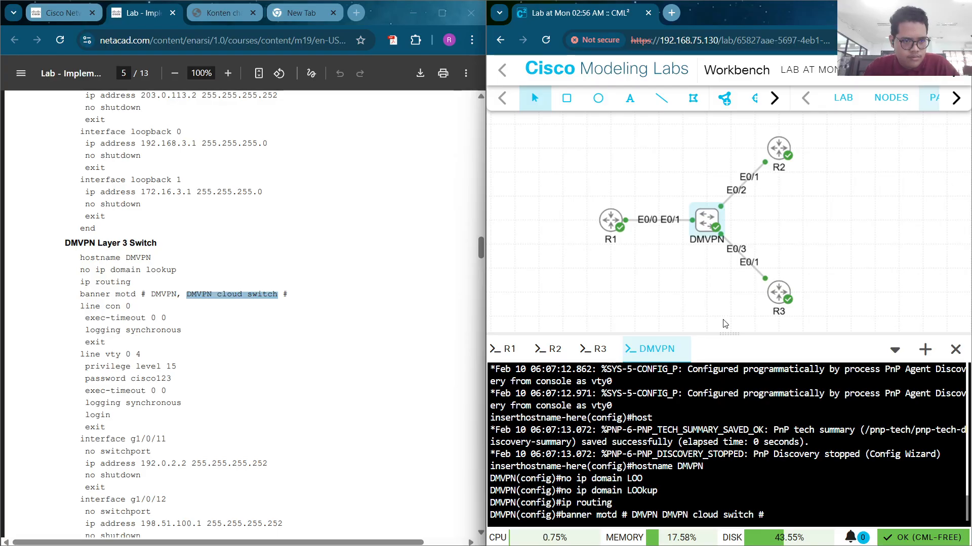
{"action": "key", "text": "Left"}
{"action": "type", "text": ","}
{"action": "key", "text": "Right"}
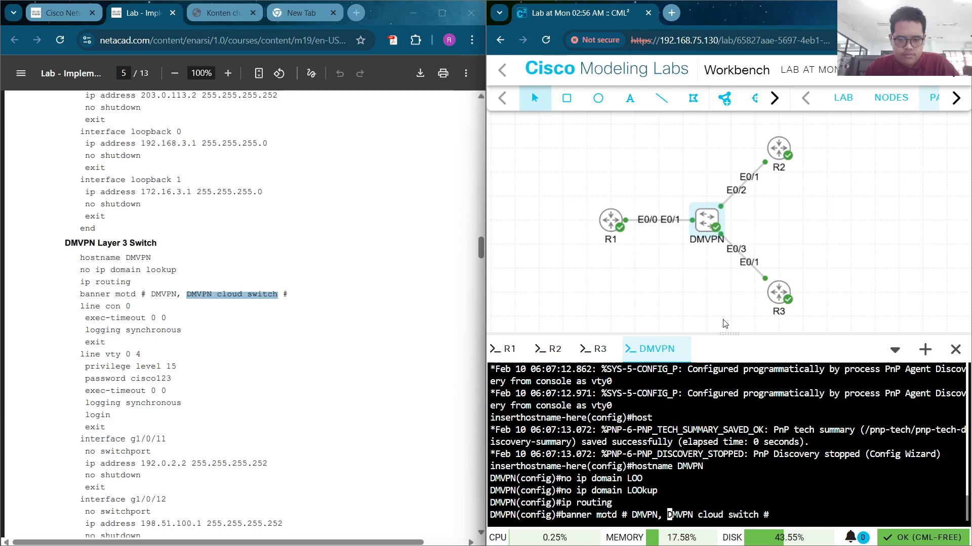
{"action": "key", "text": "Return"}
{"action": "scroll", "coordinate": [236, 302], "scroll_direction": "down", "scroll_amount": 1}
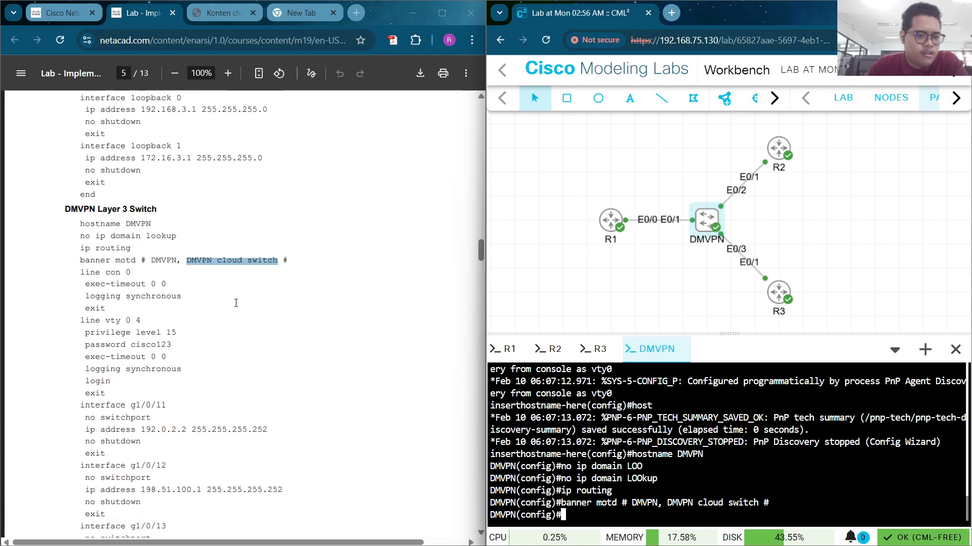
{"action": "scroll", "coordinate": [236, 302], "scroll_direction": "down", "scroll_amount": 8}
{"action": "scroll", "coordinate": [237, 302], "scroll_direction": "up", "scroll_amount": 3}
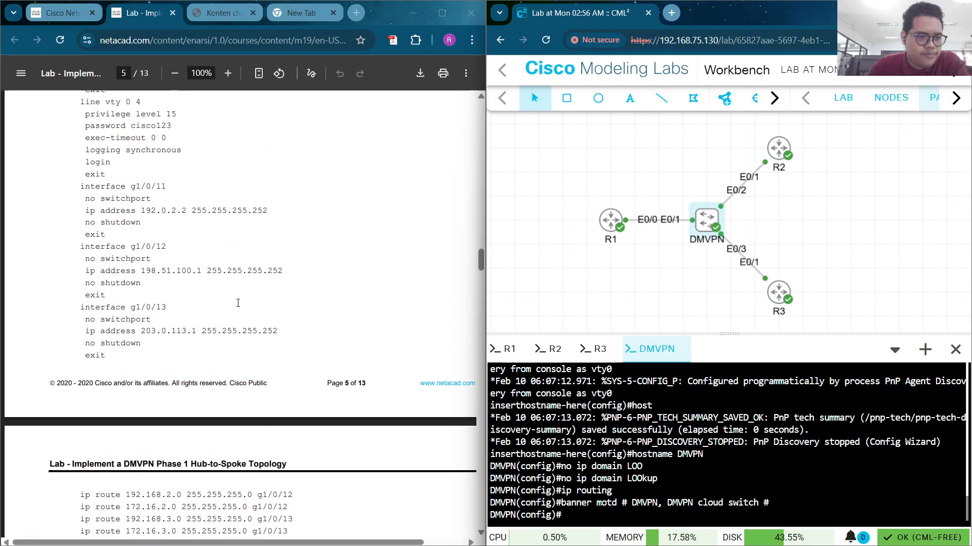
{"action": "scroll", "coordinate": [239, 307], "scroll_direction": "down", "scroll_amount": 2}
{"action": "scroll", "coordinate": [236, 306], "scroll_direction": "up", "scroll_amount": 4}
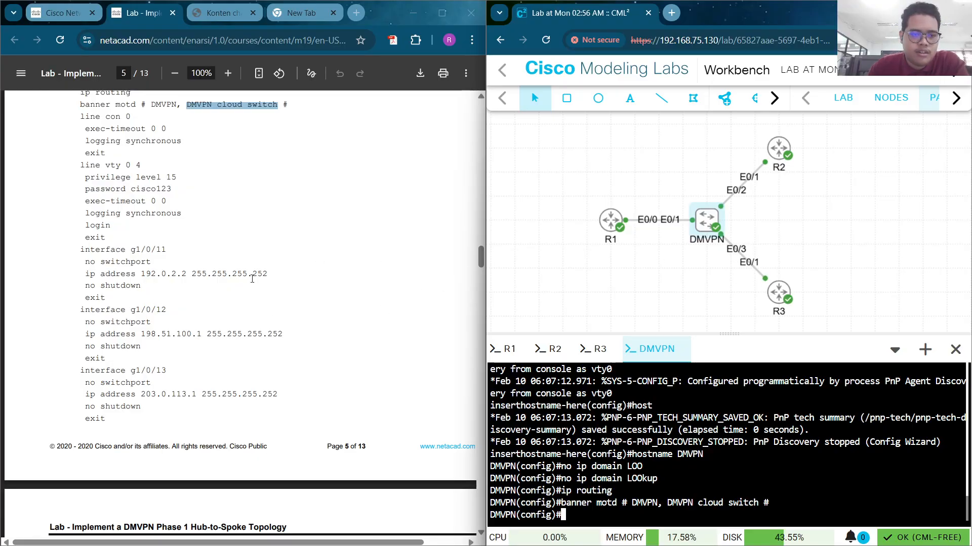
{"action": "scroll", "coordinate": [109, 258], "scroll_direction": "down", "scroll_amount": 5}
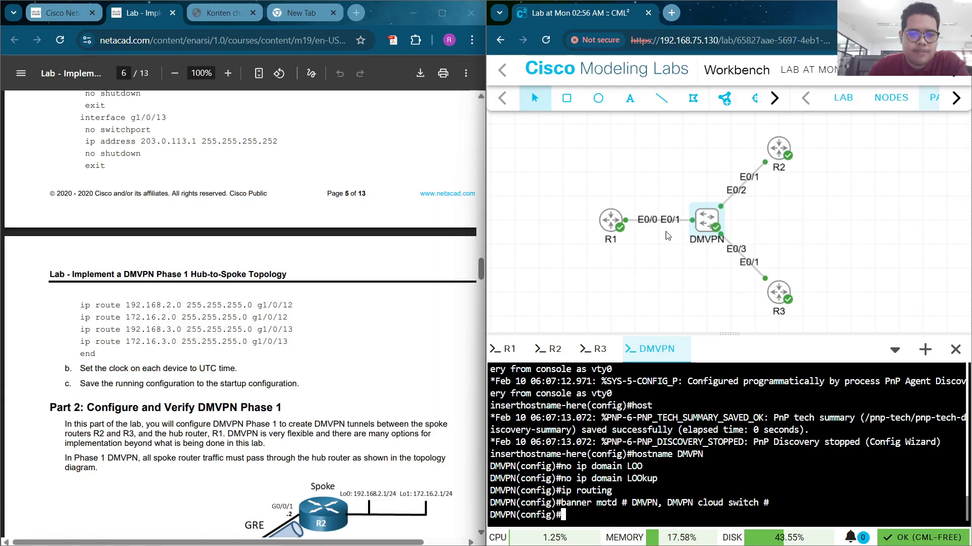
Copy the switch config from 'line con 0' to 'end' in the notes and paste it into the DMVPN console
{"action": "mouse_move", "coordinate": [686, 542]}
{"action": "left_click", "coordinate": [725, 532]}
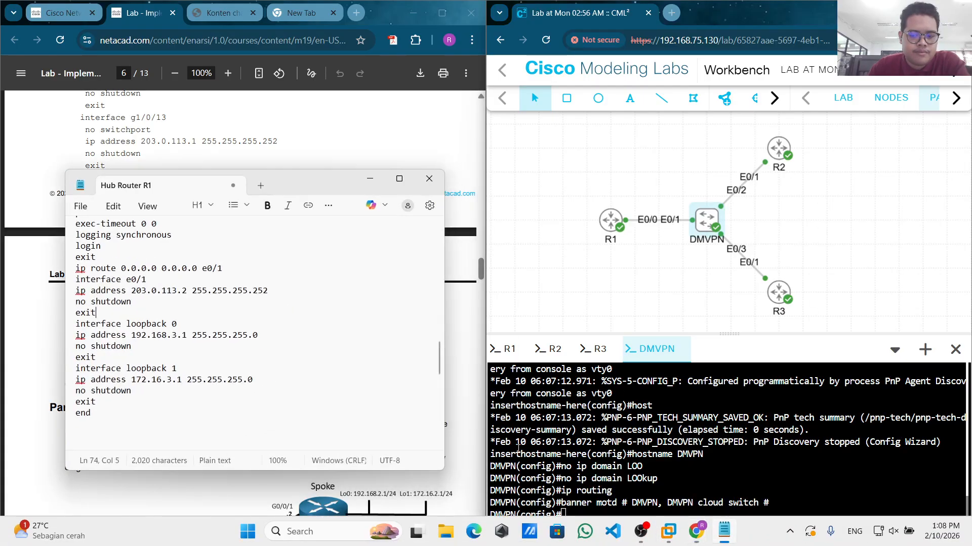
{"action": "scroll", "coordinate": [175, 360], "scroll_direction": "down", "scroll_amount": 4}
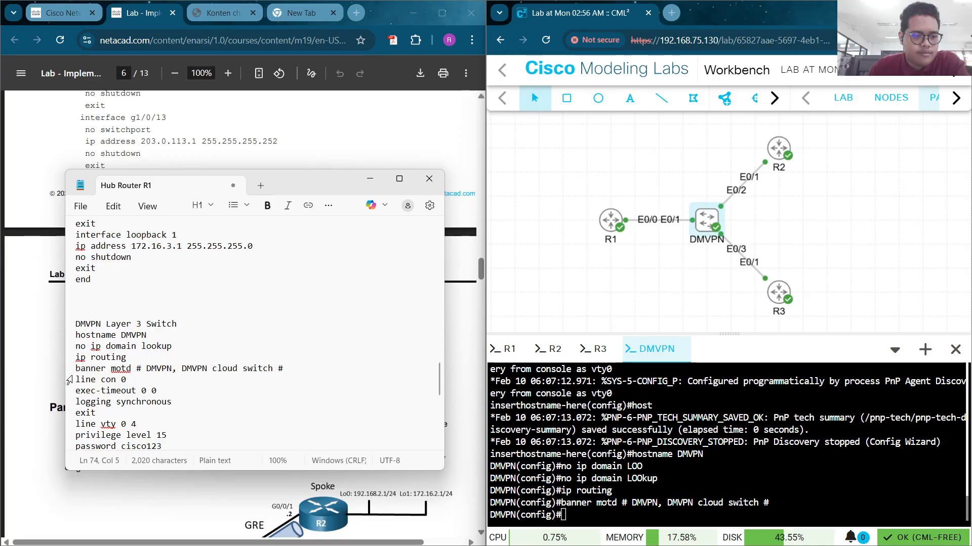
{"action": "left_click_drag", "start_coordinate": [80, 380], "coordinate": [132, 454]}
{"action": "right_click", "coordinate": [109, 396]}
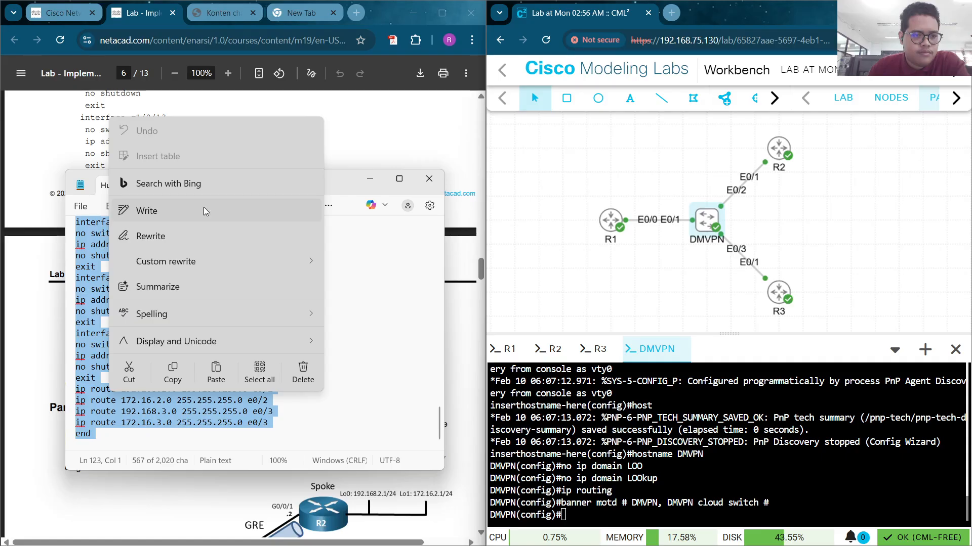
{"action": "left_click", "coordinate": [171, 378]}
{"action": "left_click", "coordinate": [171, 379]}
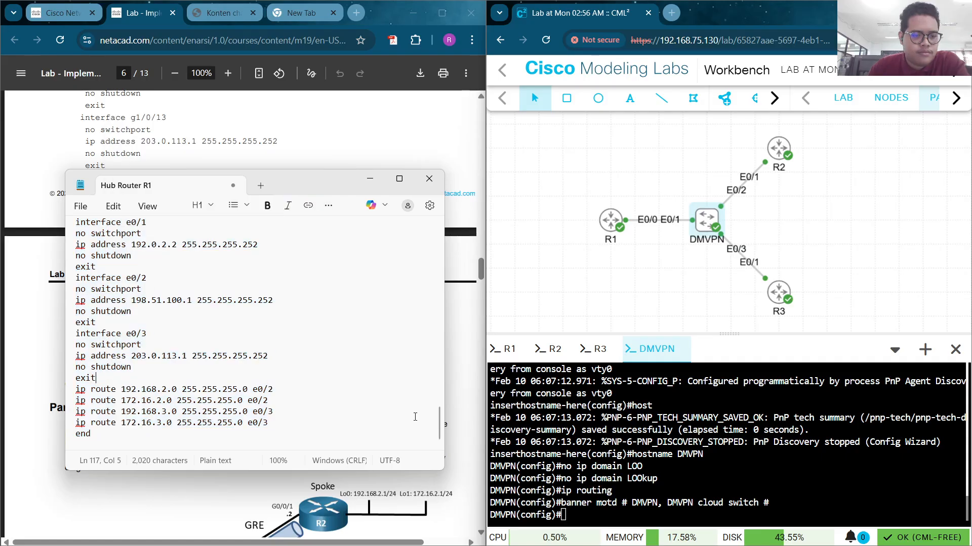
{"action": "left_click", "coordinate": [371, 180]}
{"action": "right_click", "coordinate": [688, 489]}
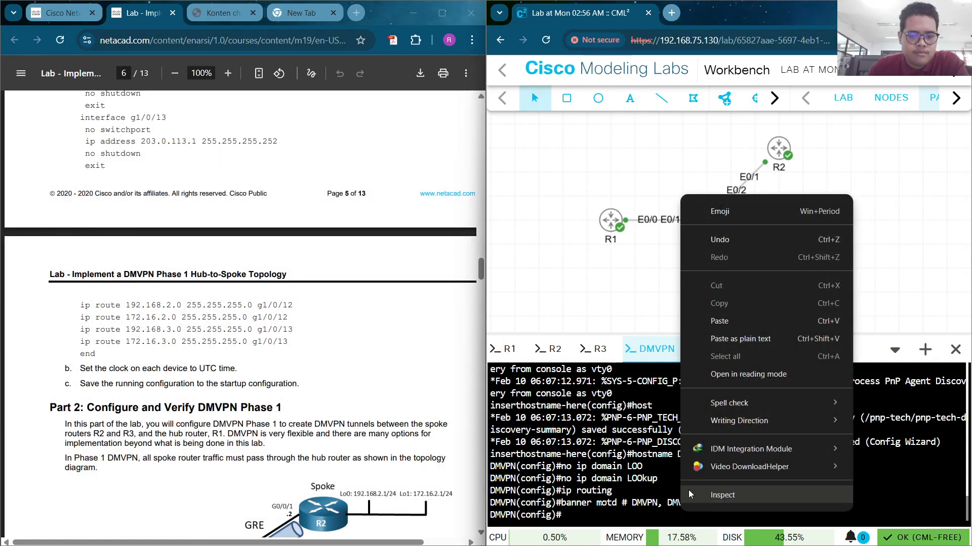
{"action": "left_click", "coordinate": [749, 323]}
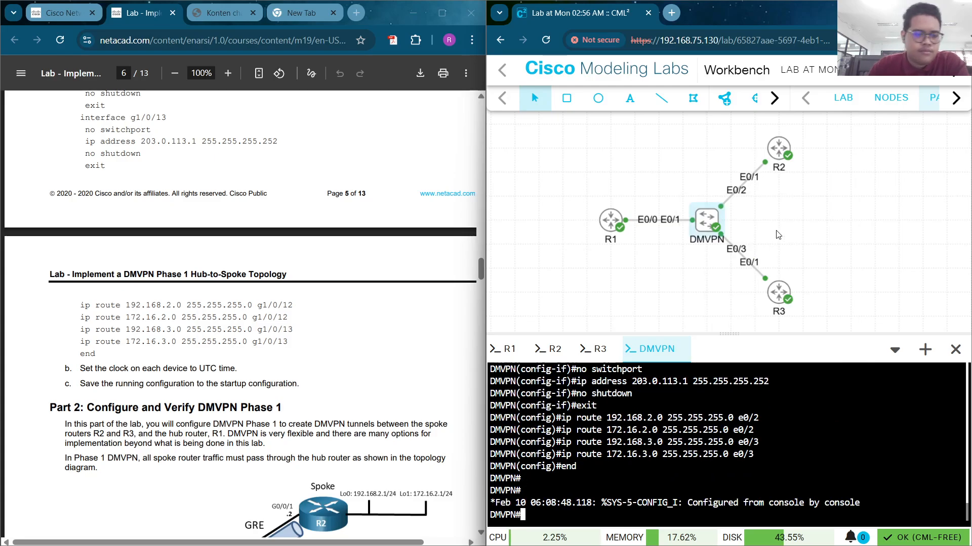
{"action": "scroll", "coordinate": [282, 260], "scroll_direction": "down", "scroll_amount": 5}
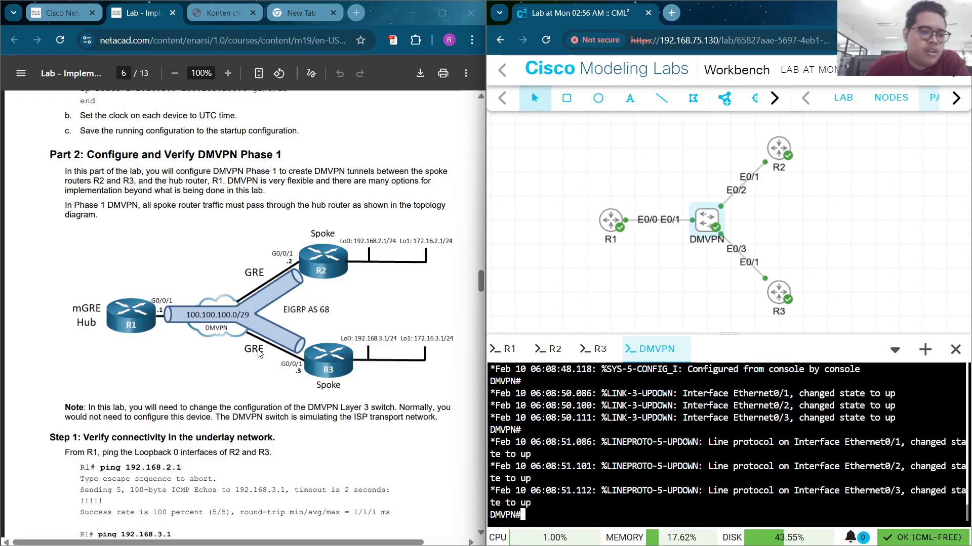
{"action": "scroll", "coordinate": [331, 243], "scroll_direction": "down", "scroll_amount": 3}
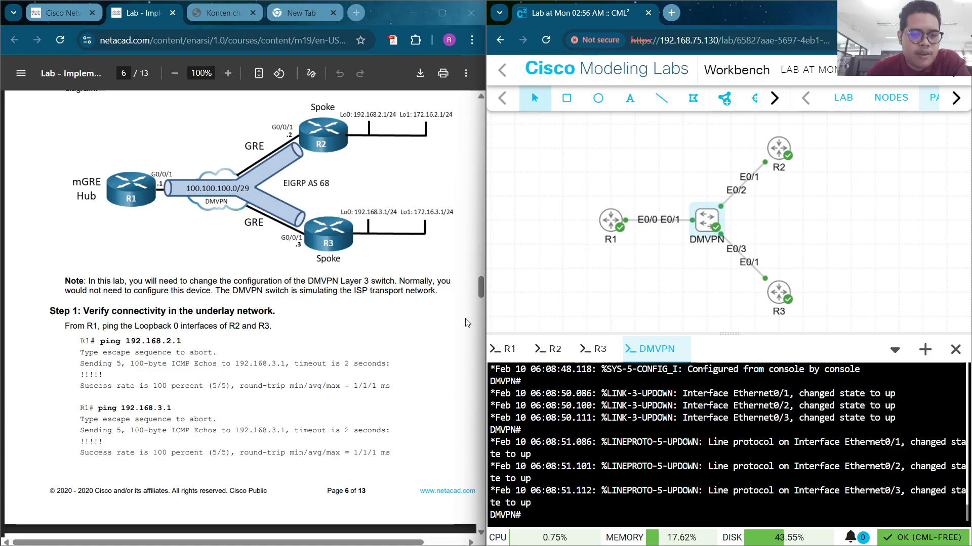
Ping R2's loopback 192.168.2.1 from R1's console
{"action": "left_click", "coordinate": [505, 349]}
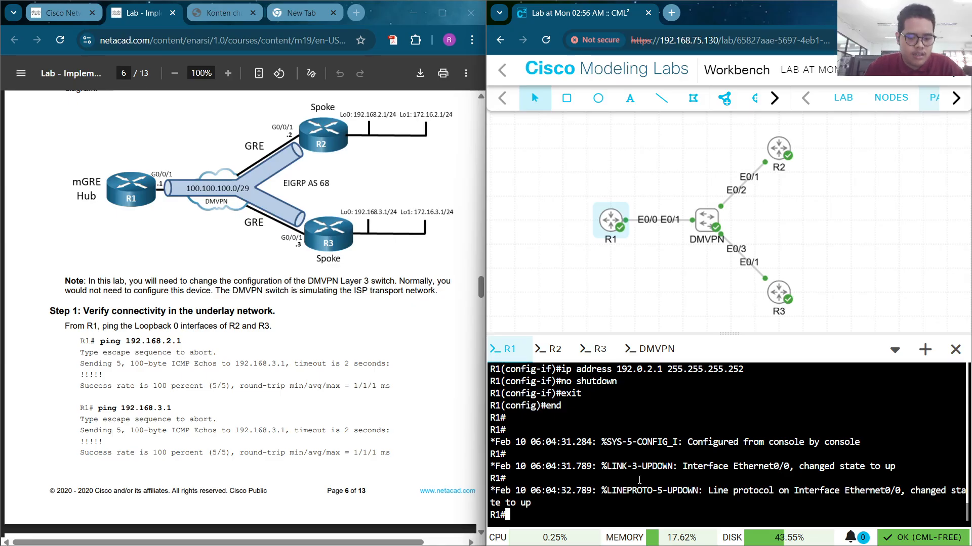
{"action": "type", "text": "PING 184~"}
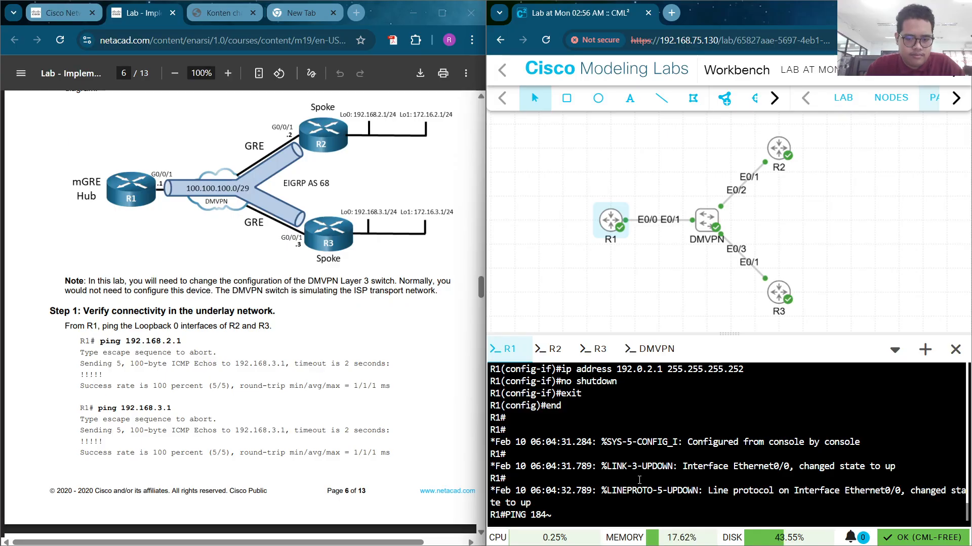
{"action": "key", "text": "BackSpace"}
{"action": "key", "text": "BackSpace"}
{"action": "type", "text": "9"}
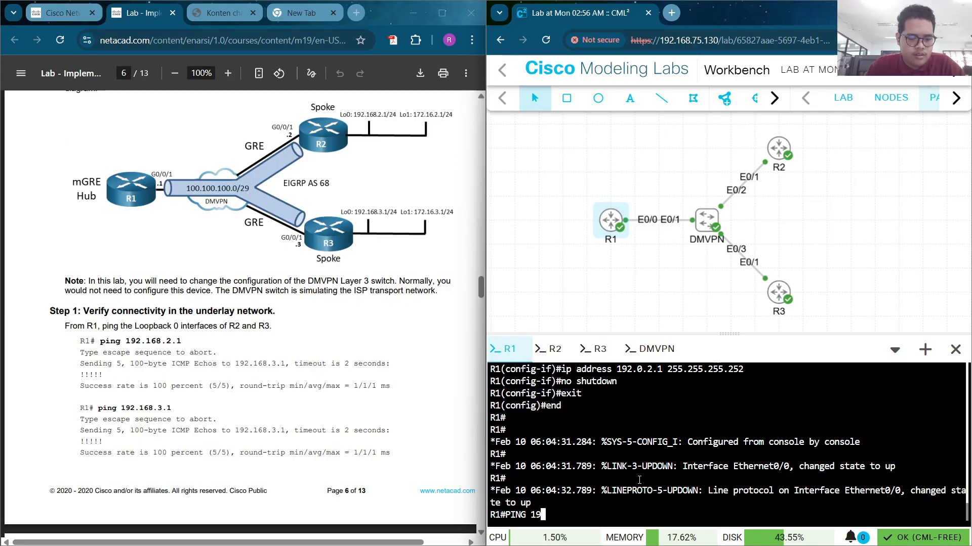
{"action": "type", "text": "2.1"}
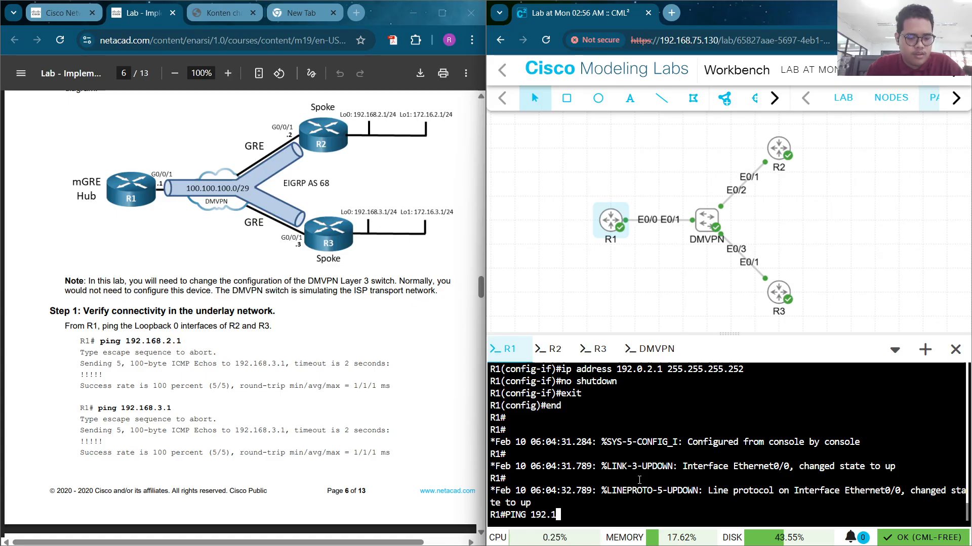
{"action": "type", "text": "68"}
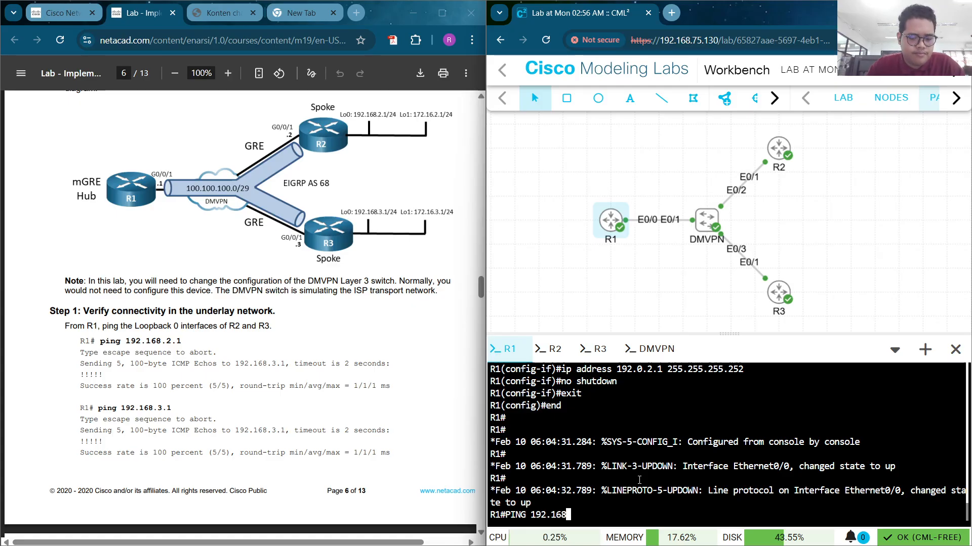
{"action": "type", "text": ".2.1"}
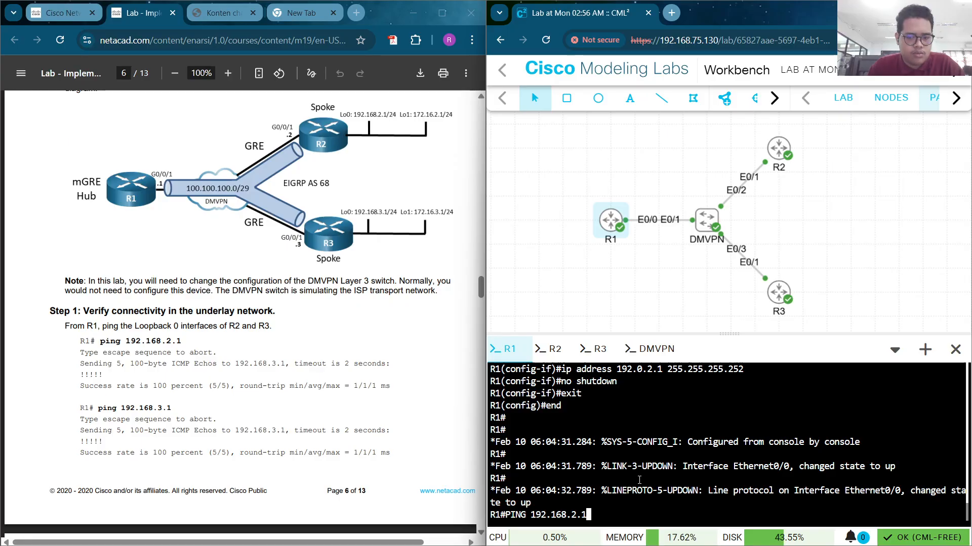
{"action": "key", "text": "Return"}
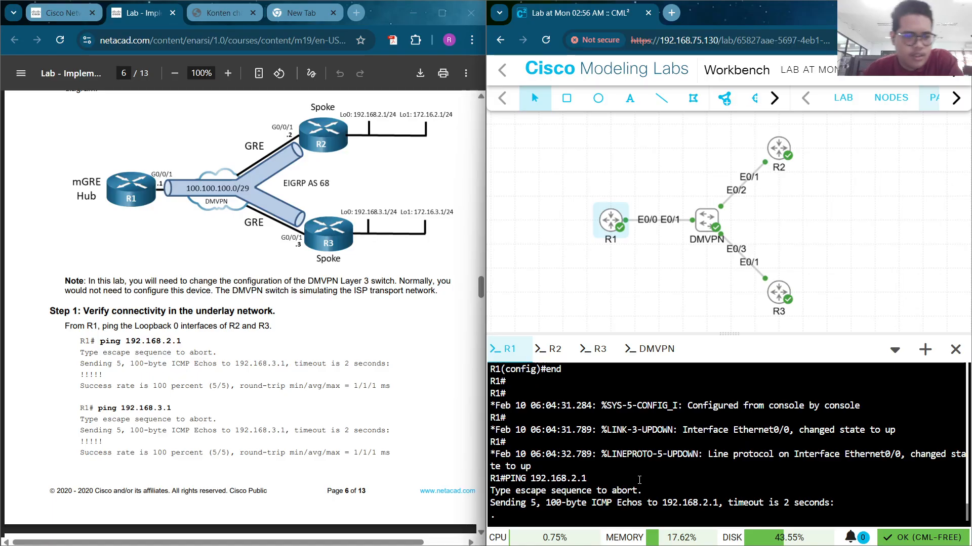
{"action": "scroll", "coordinate": [447, 414], "scroll_direction": "down", "scroll_amount": 1}
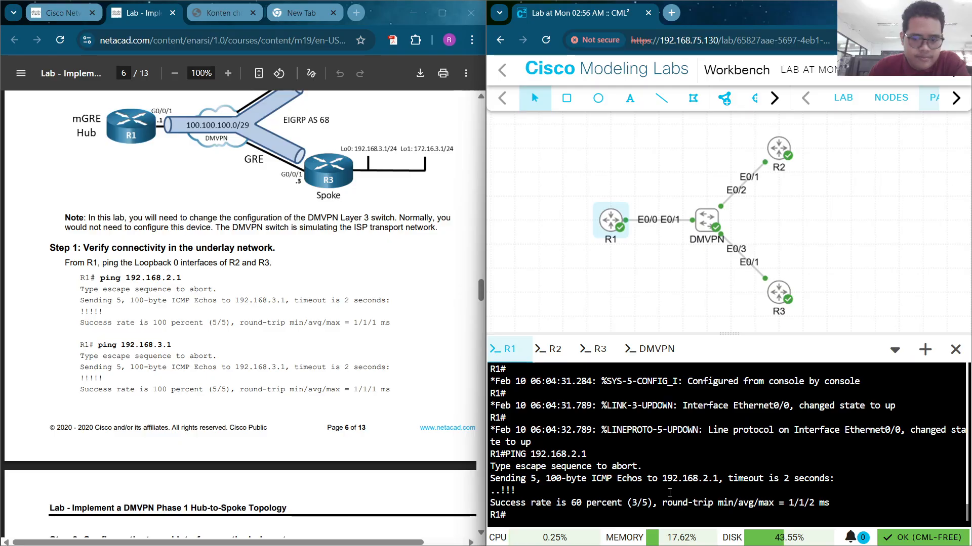
{"action": "scroll", "coordinate": [238, 345], "scroll_direction": "down", "scroll_amount": 1}
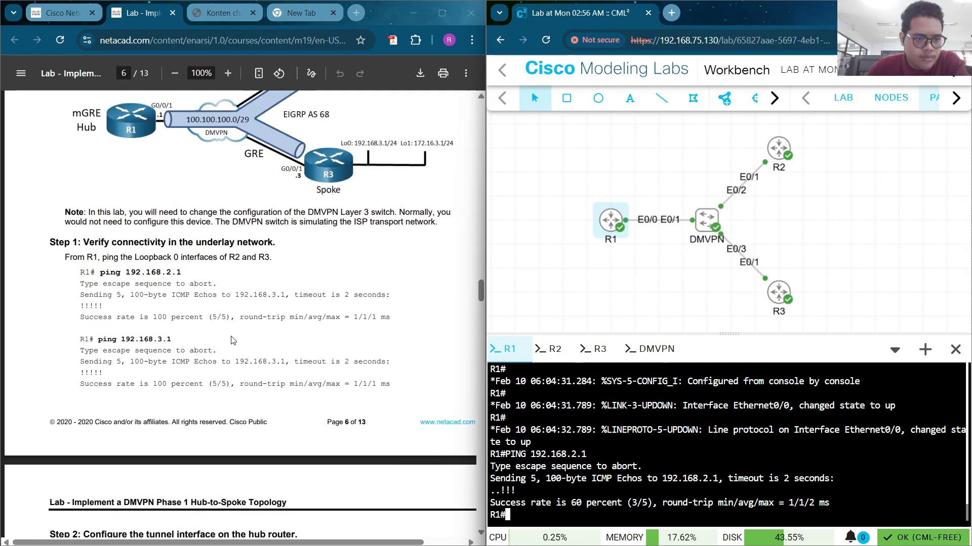
Ping R3's loopback 192.168.3.1 from R1 by editing the previous command
{"action": "left_click", "coordinate": [555, 465]}
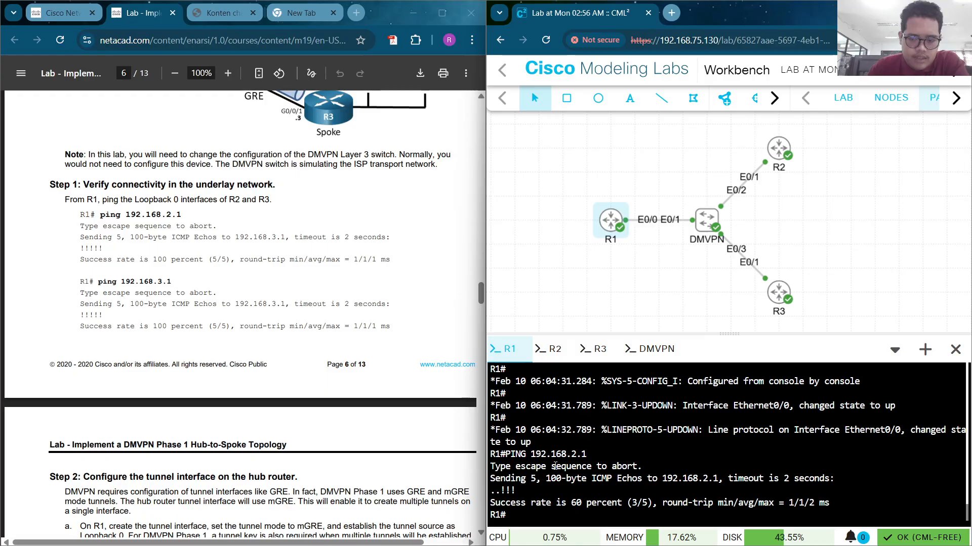
{"action": "key", "text": "Up"}
{"action": "key", "text": "Left"}
{"action": "key", "text": "Left"}
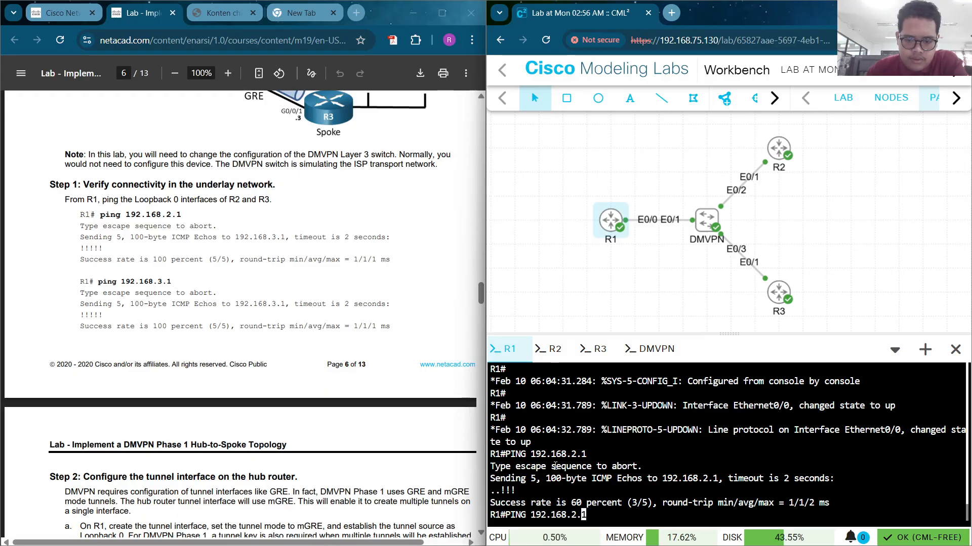
{"action": "key", "text": "BackSpace"}
{"action": "type", "text": "3"}
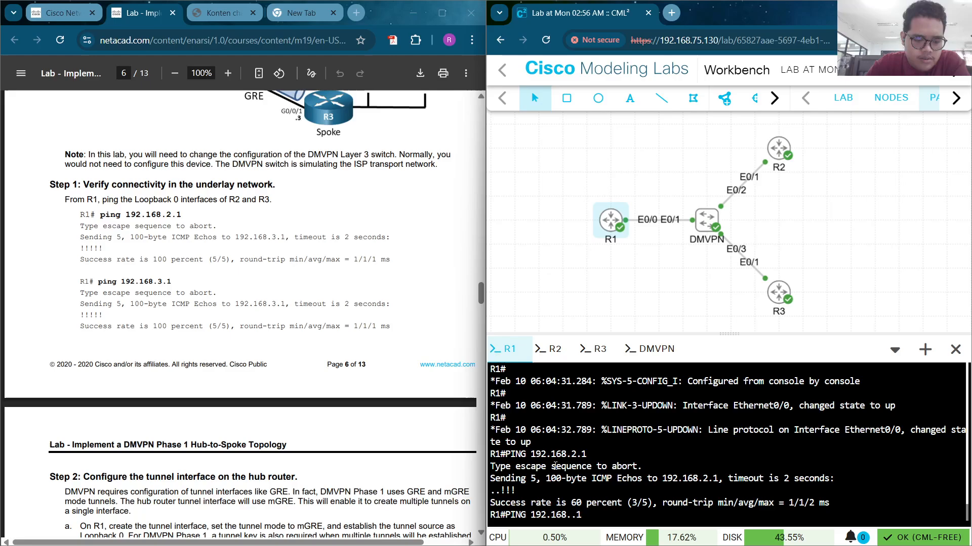
{"action": "key", "text": "Return"}
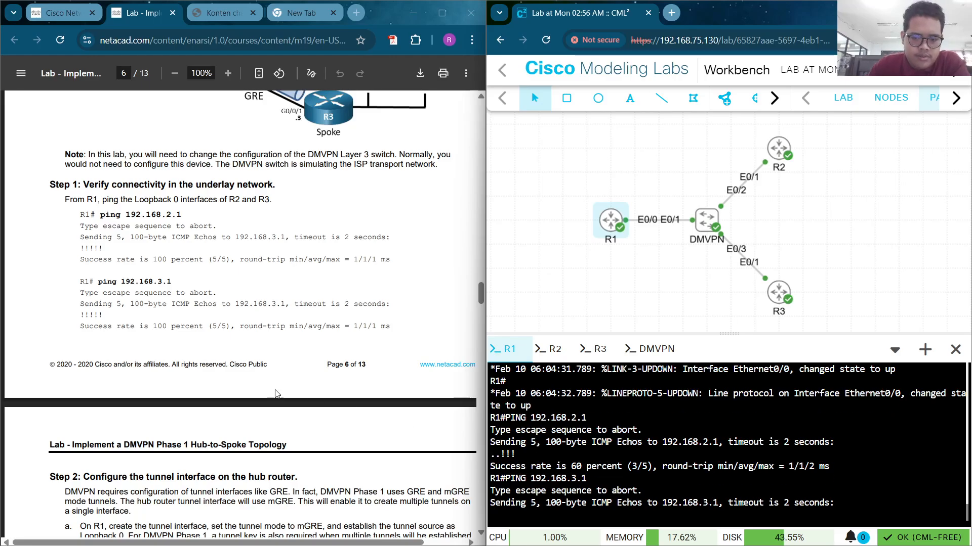
{"action": "scroll", "coordinate": [190, 322], "scroll_direction": "down", "scroll_amount": 3}
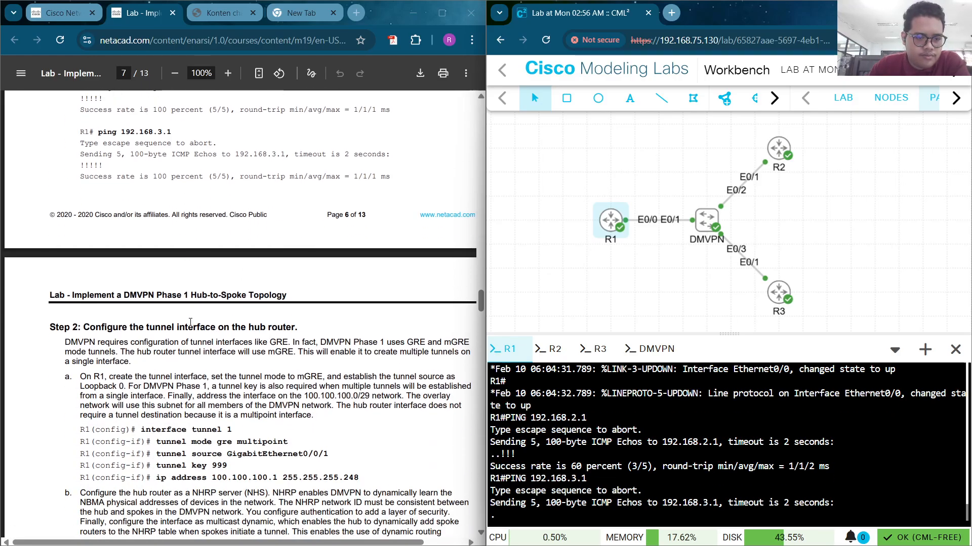
{"action": "scroll", "coordinate": [190, 323], "scroll_direction": "down", "scroll_amount": 1}
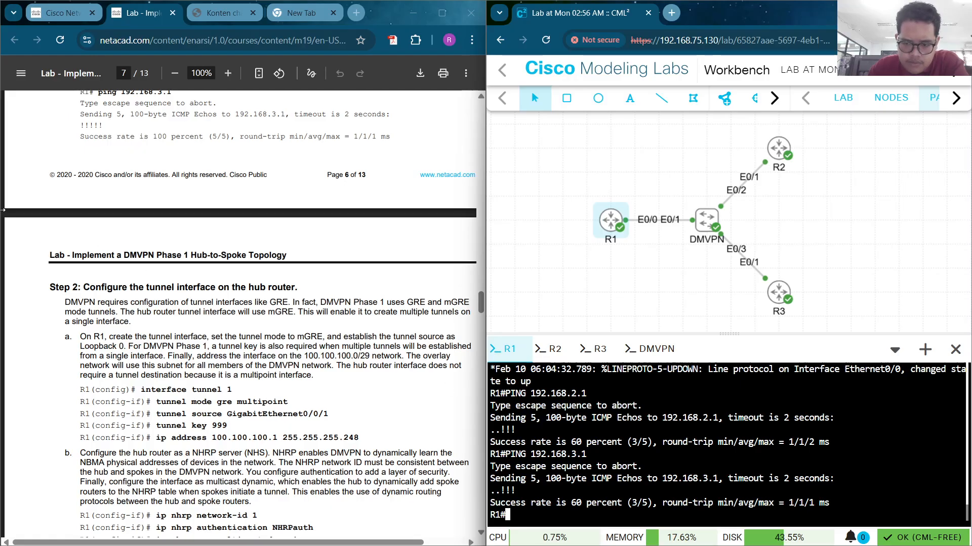
{"action": "scroll", "coordinate": [136, 278], "scroll_direction": "down", "scroll_amount": 2}
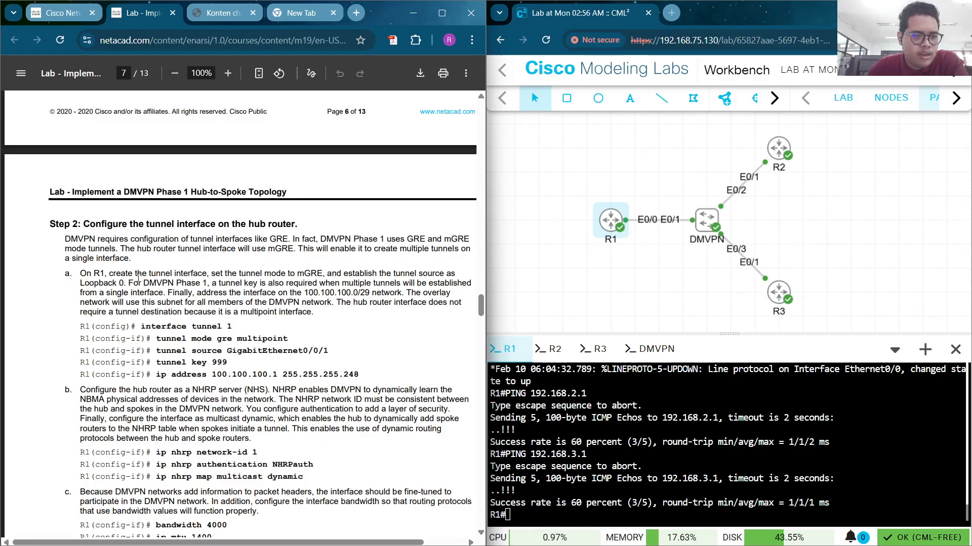
{"action": "scroll", "coordinate": [139, 277], "scroll_direction": "up", "scroll_amount": 10}
{"action": "scroll", "coordinate": [138, 278], "scroll_direction": "down", "scroll_amount": 5}
{"action": "scroll", "coordinate": [138, 278], "scroll_direction": "down", "scroll_amount": 6}
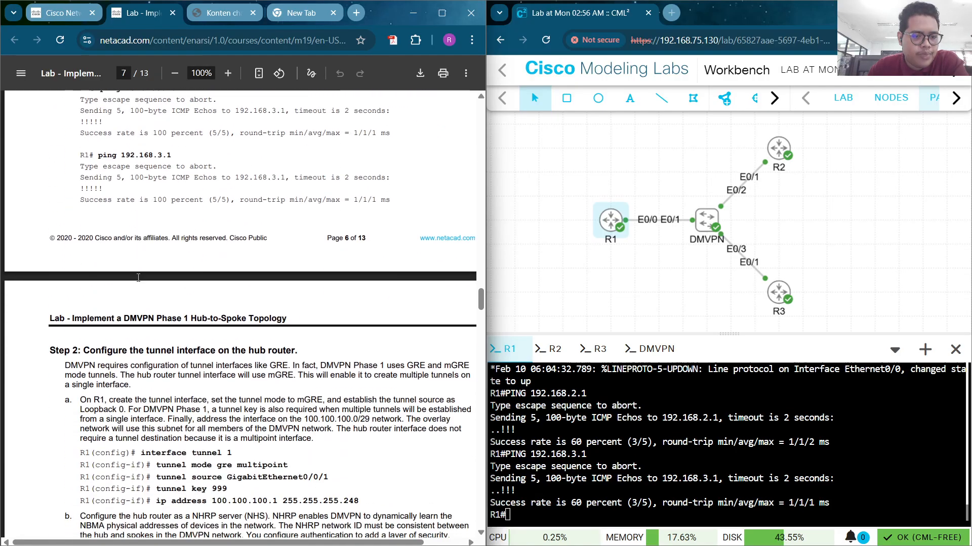
{"action": "scroll", "coordinate": [140, 299], "scroll_direction": "down", "scroll_amount": 4}
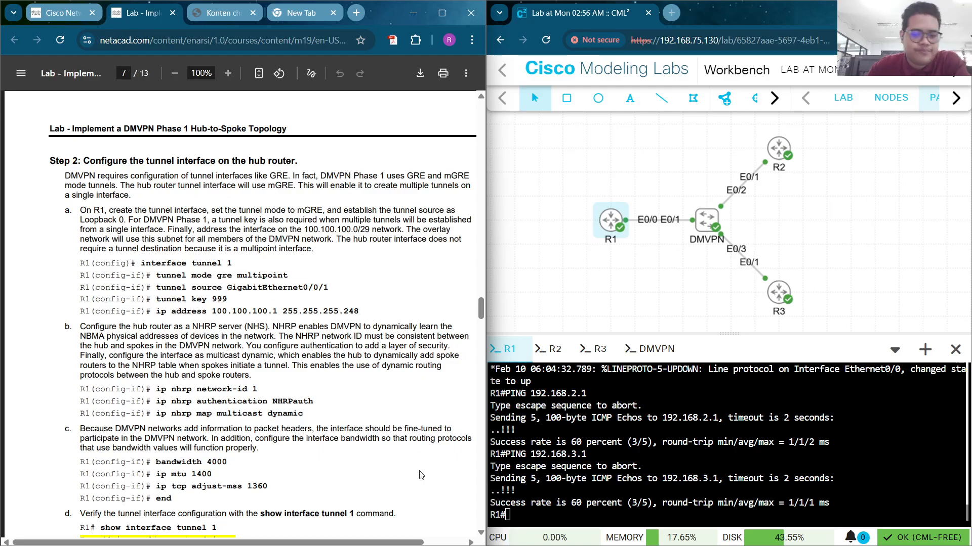
Create interface Tunnel1 on R1 and set its mode to GRE multipoint
{"action": "left_click", "coordinate": [540, 439]}
{"action": "type", "text": "conf t"}
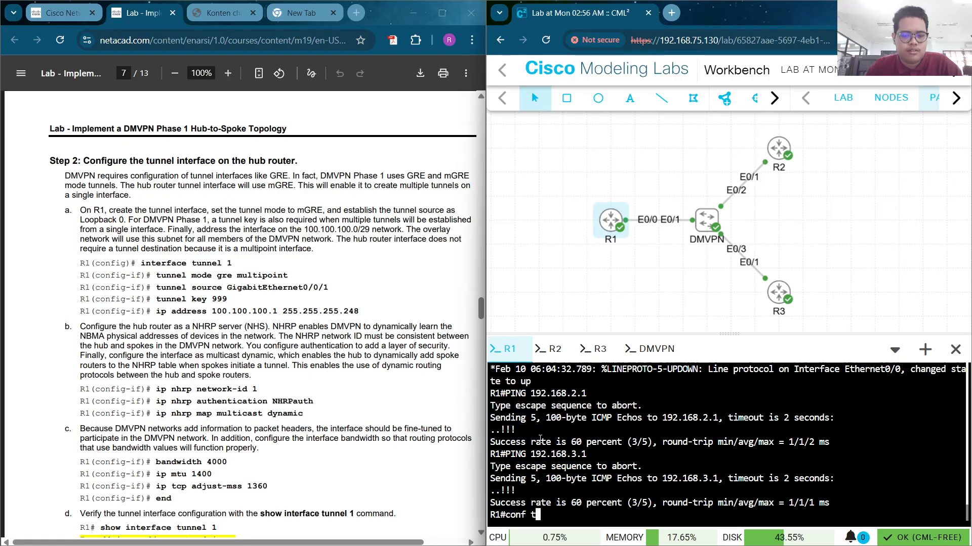
{"action": "key", "text": "Return"}
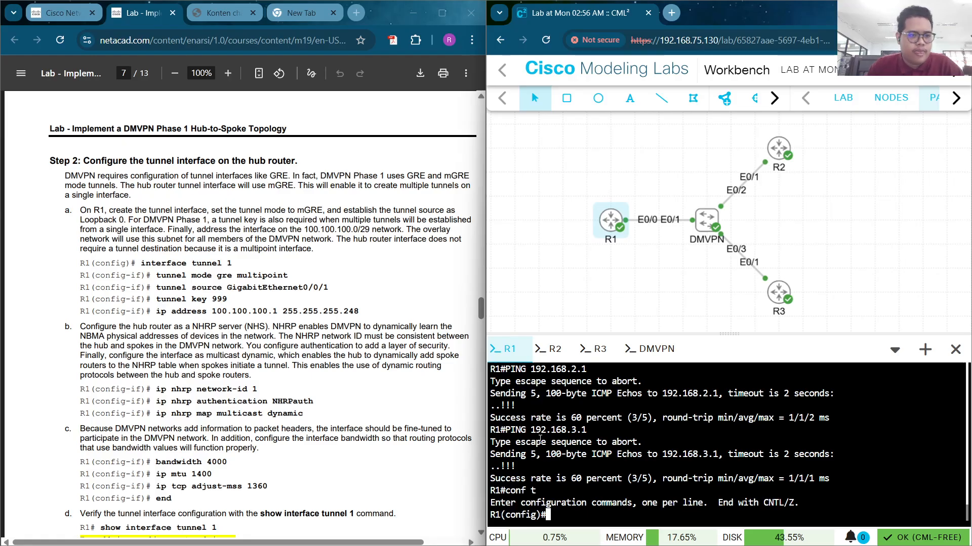
{"action": "type", "text": "int "}
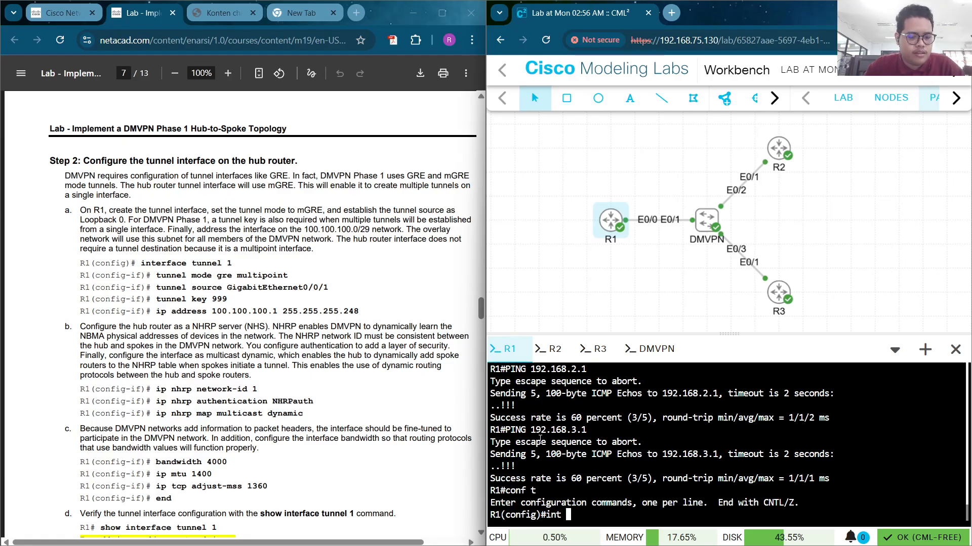
{"action": "type", "text": "tunne"}
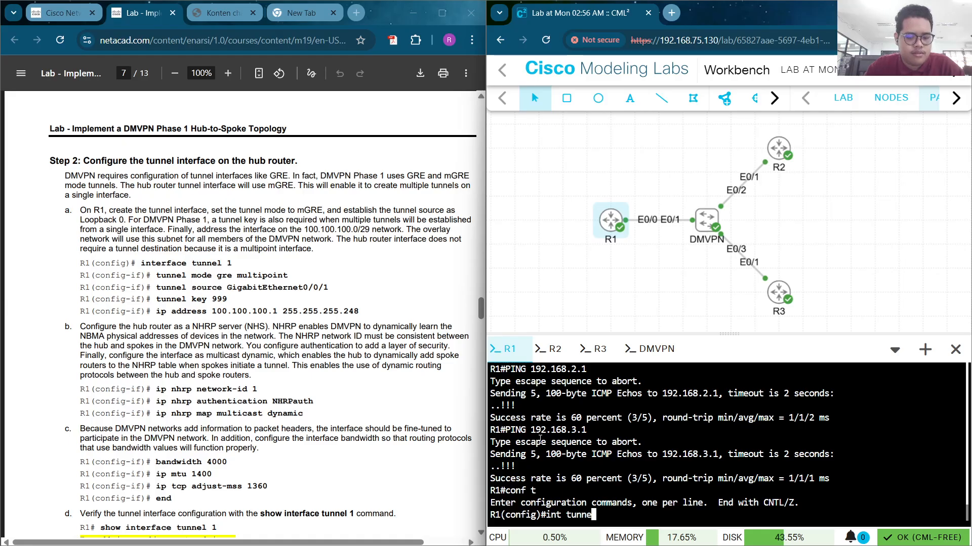
{"action": "type", "text": "l 1"}
{"action": "key", "text": "Return"}
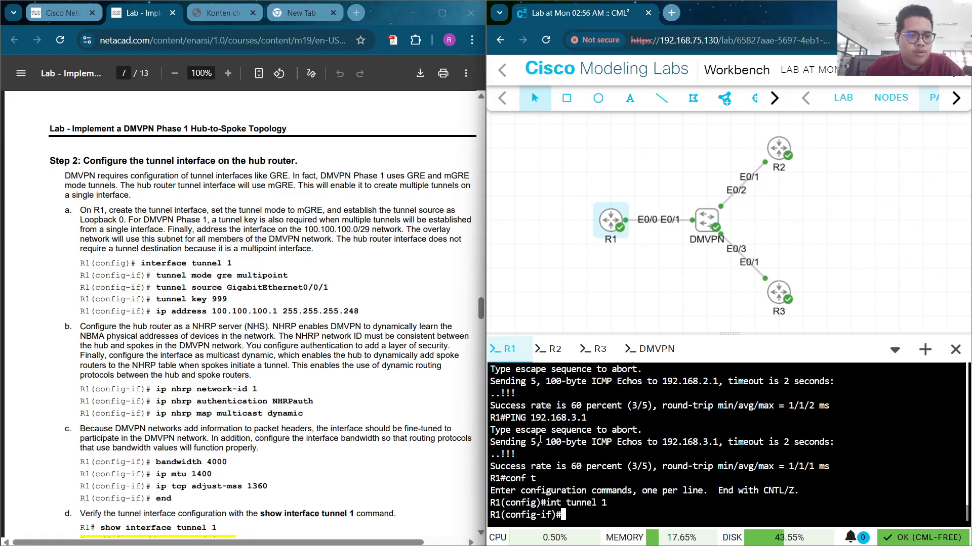
{"action": "type", "text": "tunn"}
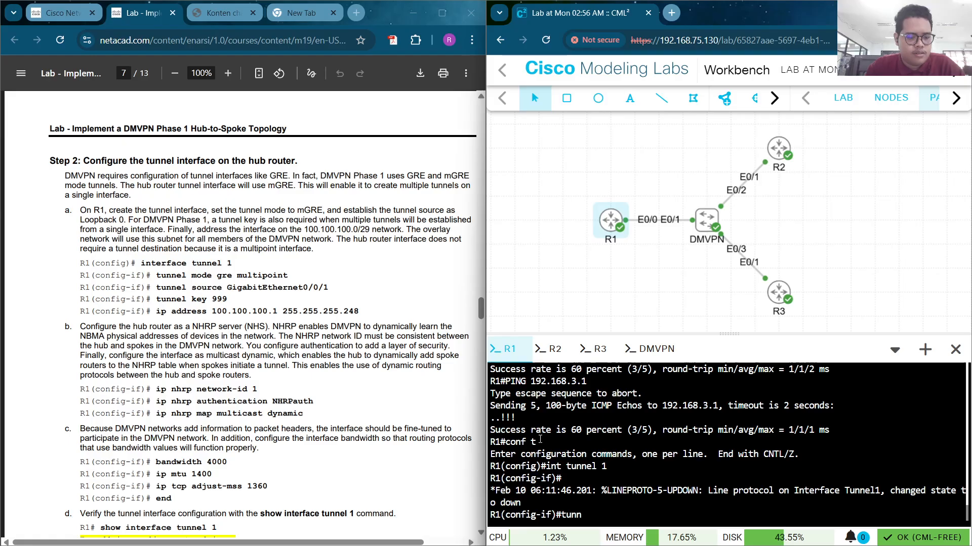
{"action": "key", "text": "Tab"}
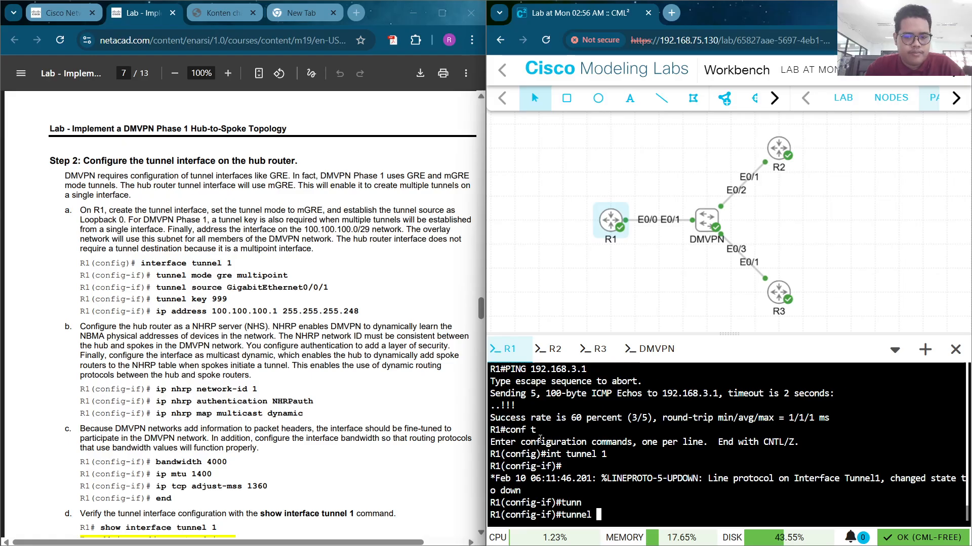
{"action": "type", "text": "mode "}
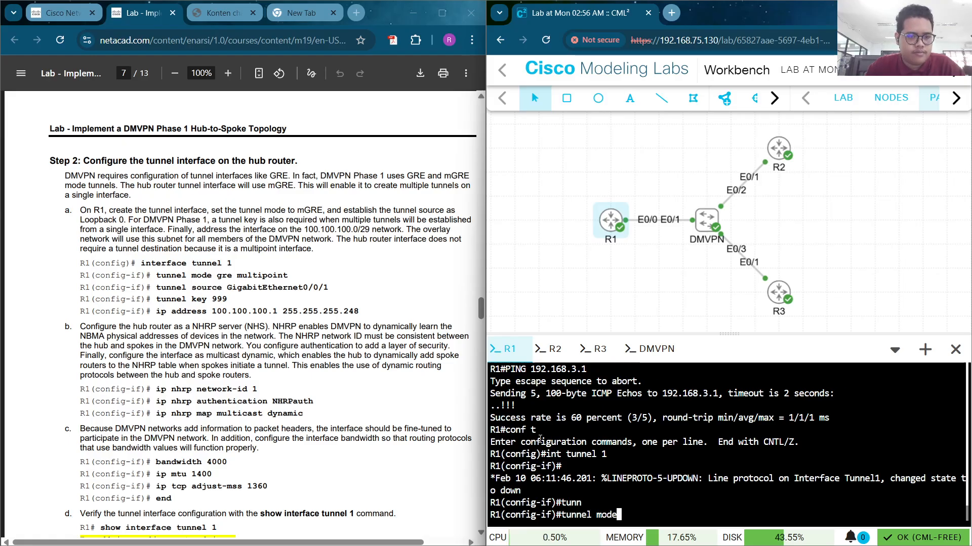
{"action": "type", "text": "gr"}
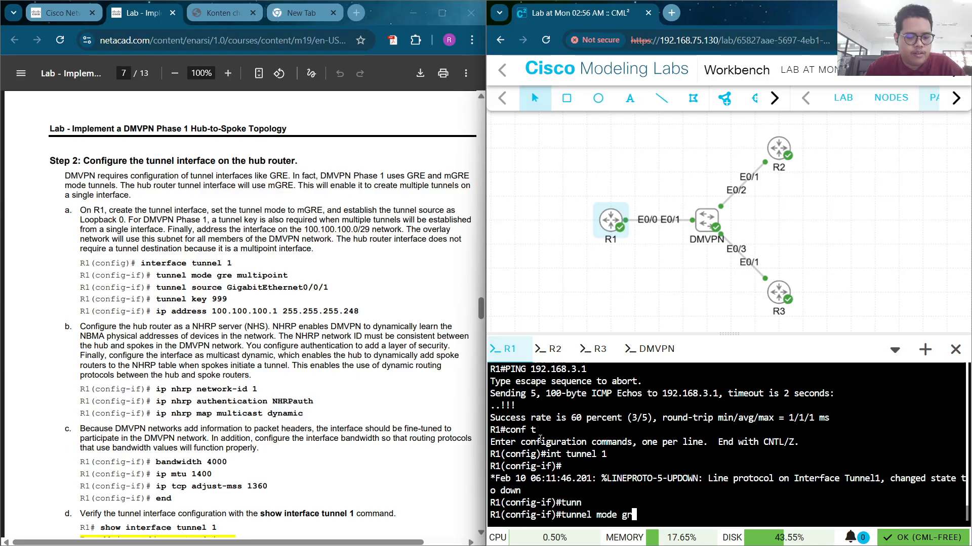
{"action": "type", "text": "e mu"}
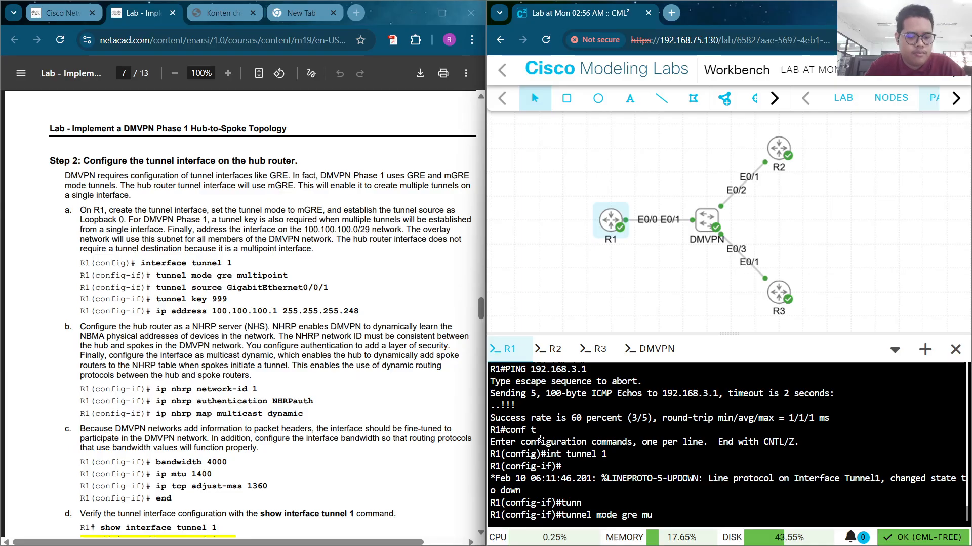
{"action": "type", "text": "lti"}
{"action": "key", "text": "Tab"}
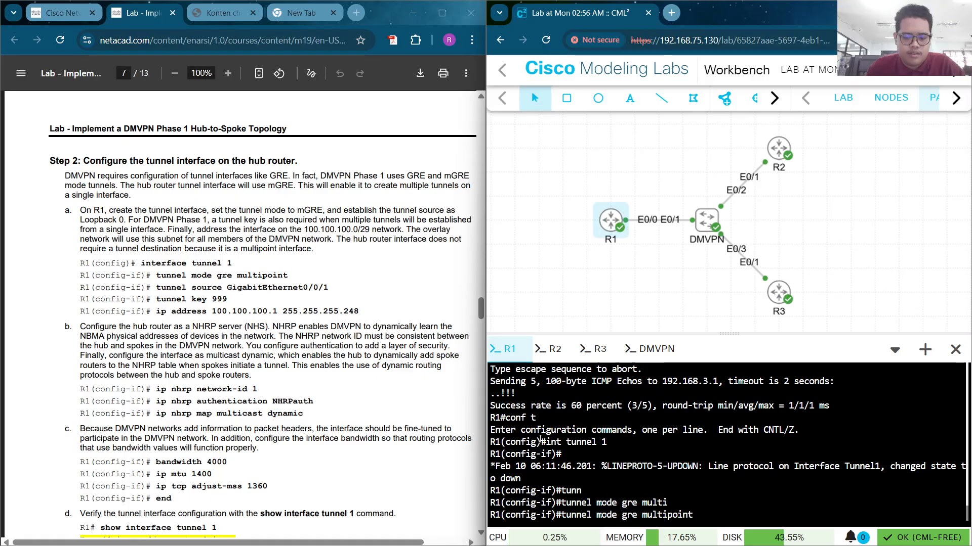
{"action": "key", "text": "Return"}
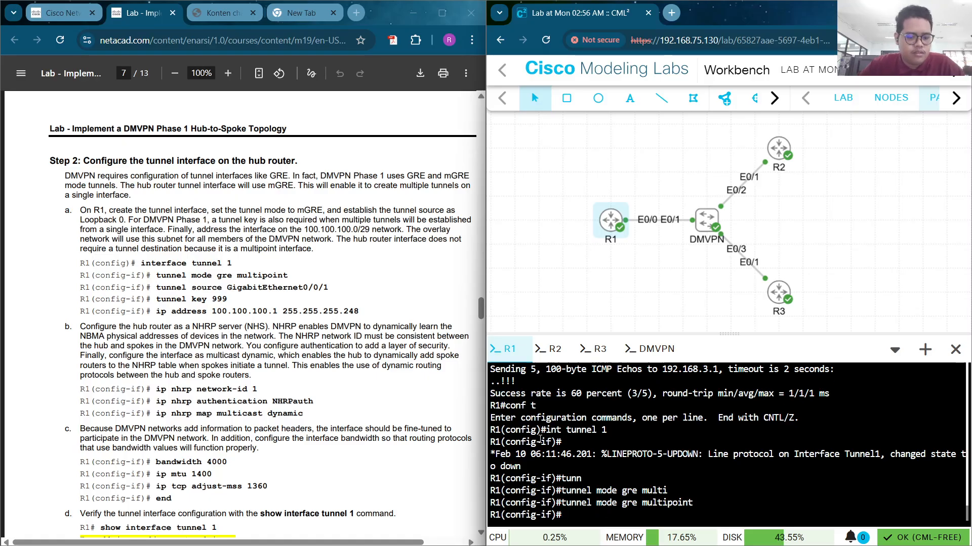
Set tunnel source e0/0, tunnel key 999, and IP address 100.100.100.1 255.255.255.248
{"action": "type", "text": "tunne"}
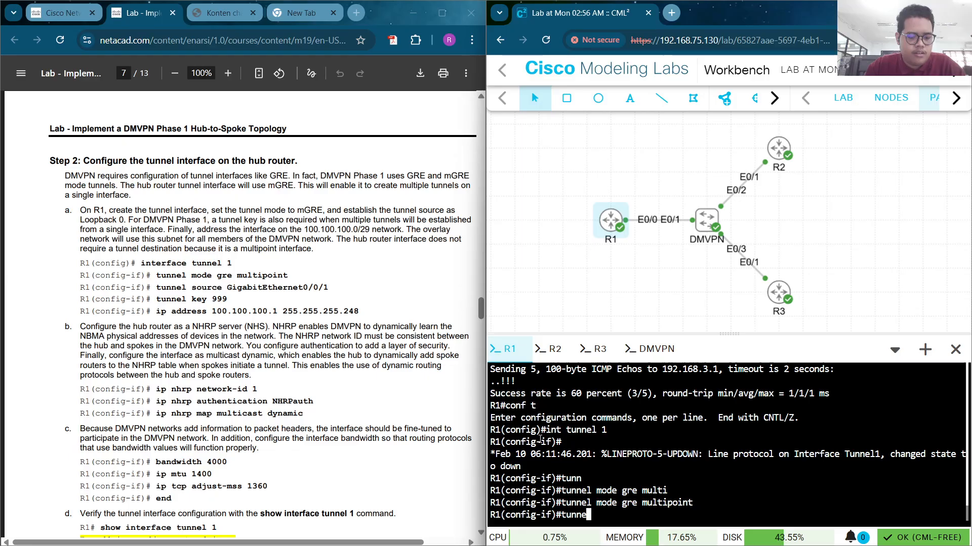
{"action": "type", "text": "l so"}
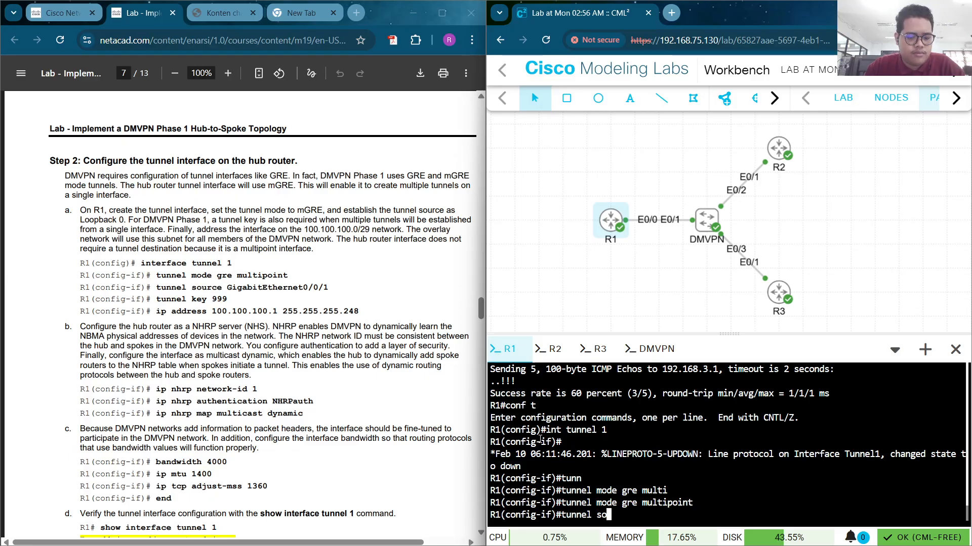
{"action": "type", "text": "ur"}
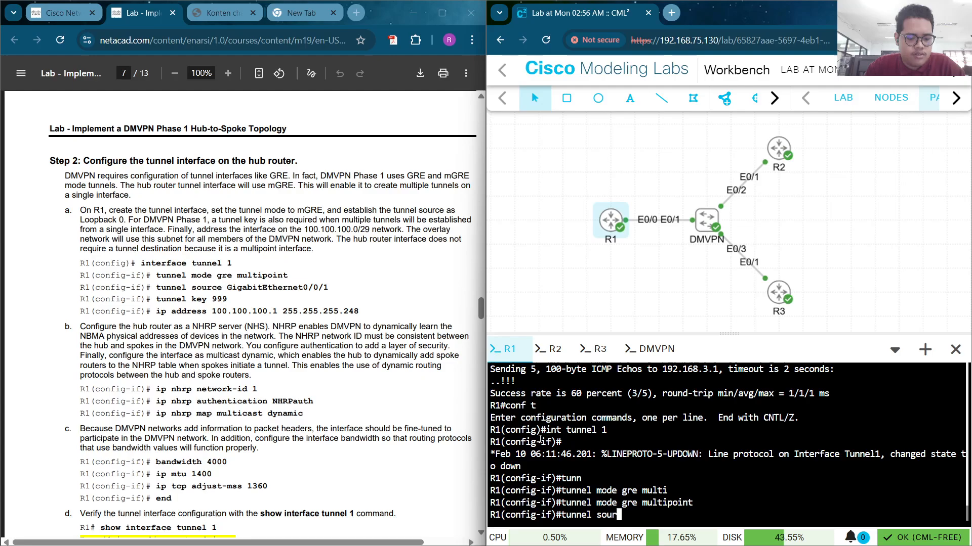
{"action": "type", "text": "ce e"}
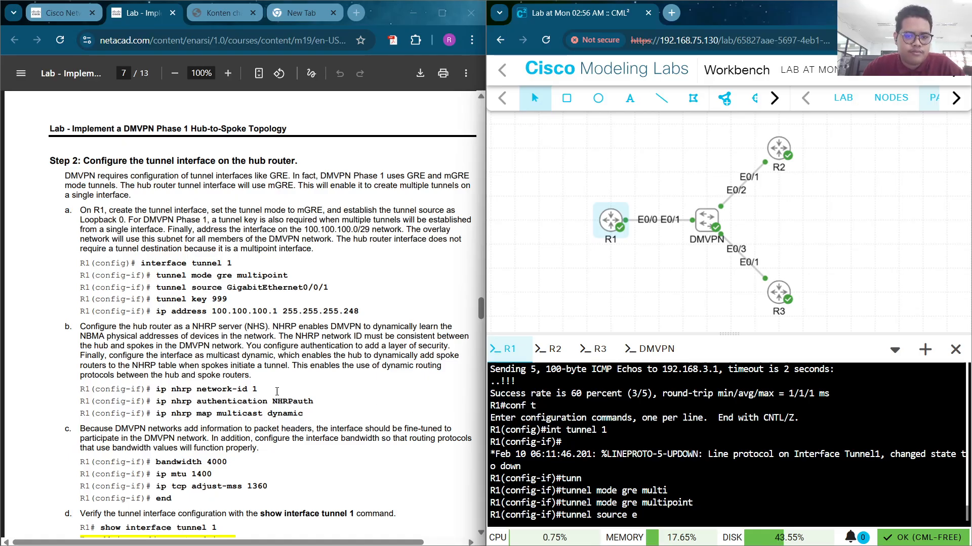
{"action": "mouse_move", "coordinate": [480, 310]}
{"action": "left_mouse_down"}
{"action": "mouse_move", "coordinate": [493, 77]}
{"action": "mouse_move", "coordinate": [465, 311]}
{"action": "left_mouse_up"}
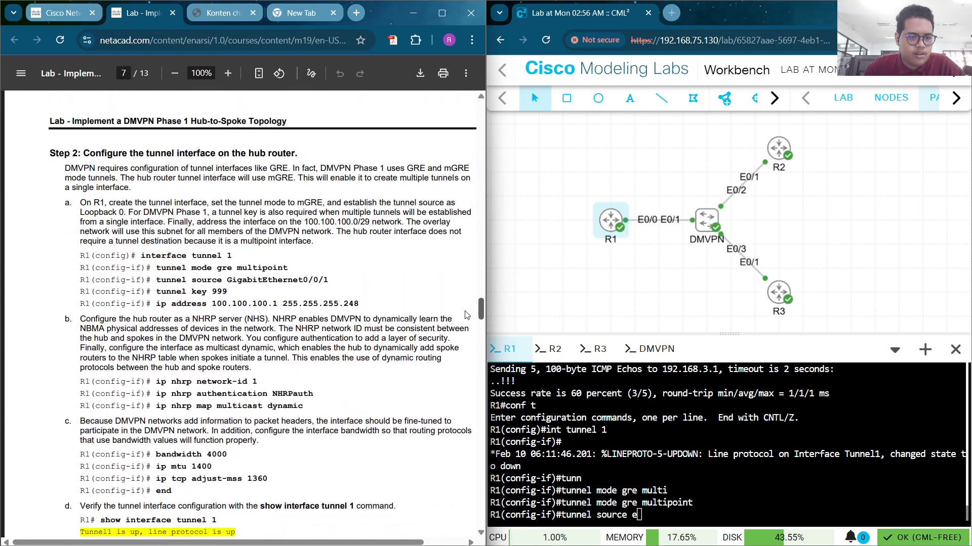
{"action": "left_click", "coordinate": [717, 503]}
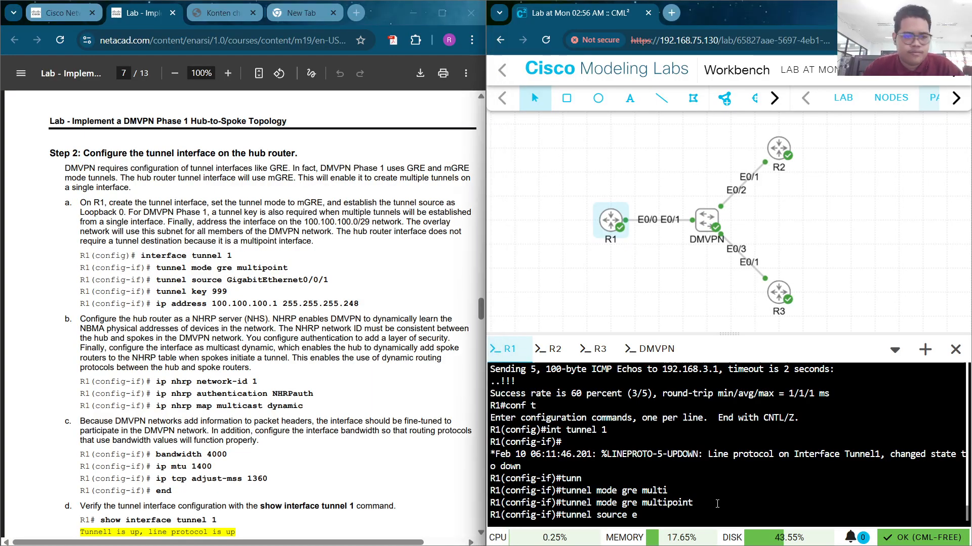
{"action": "type", "text": "tunnel source e0/0"}
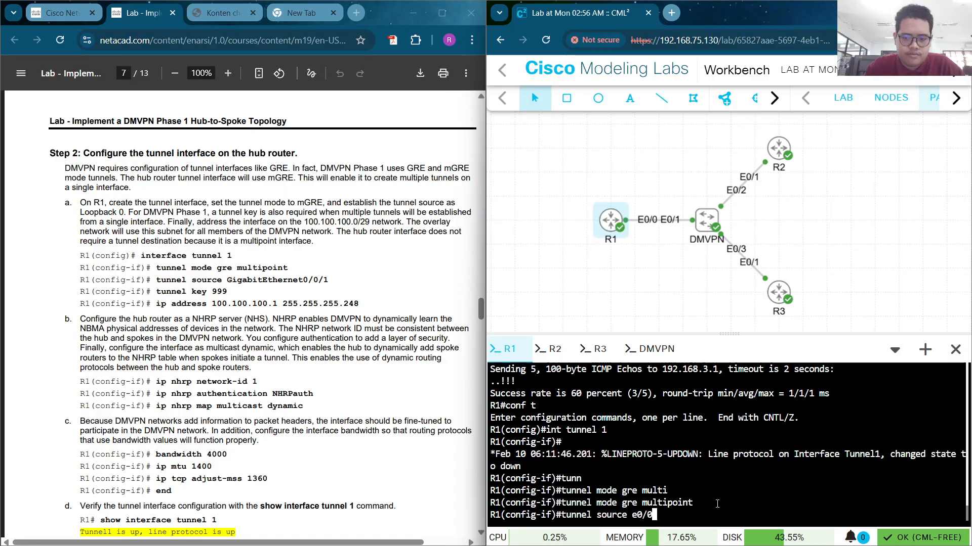
{"action": "key", "text": "Return"}
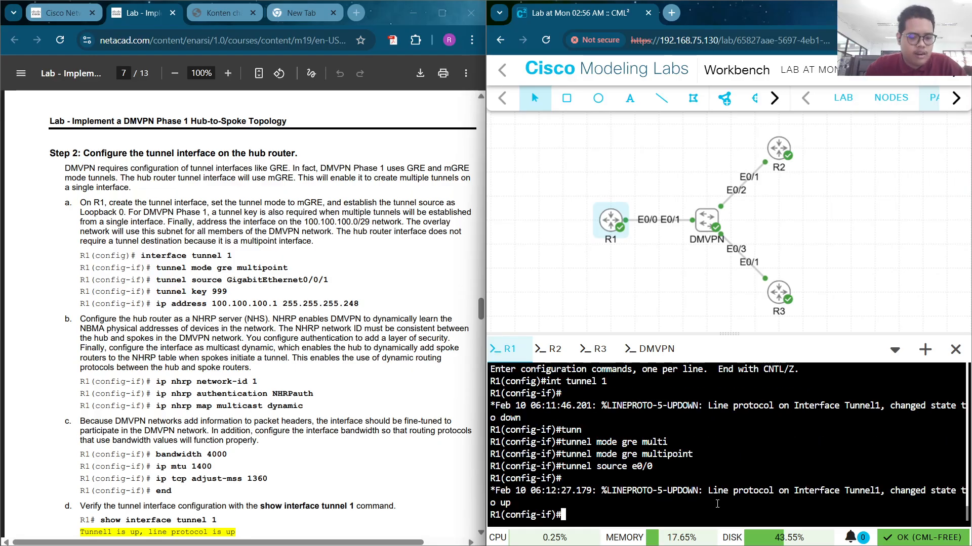
{"action": "type", "text": "tunnel "}
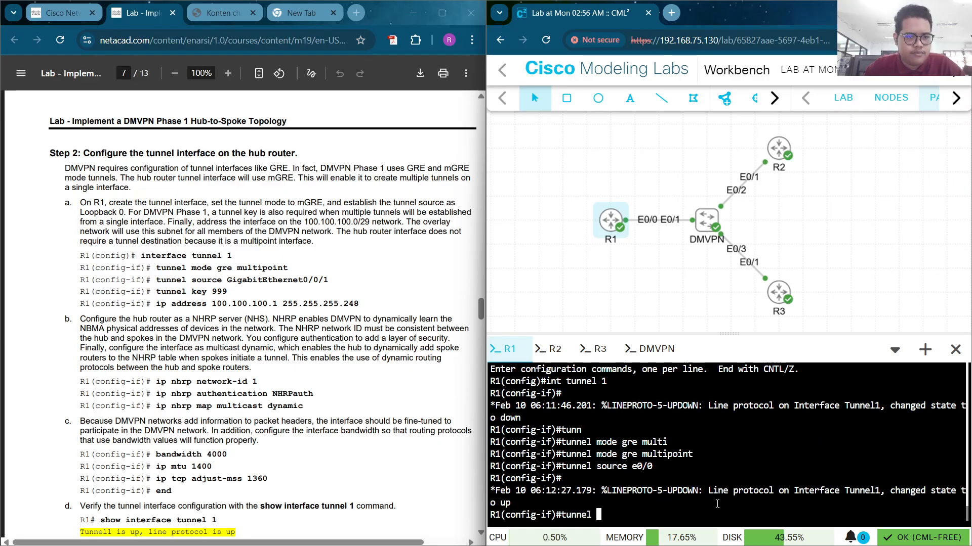
{"action": "type", "text": "key "}
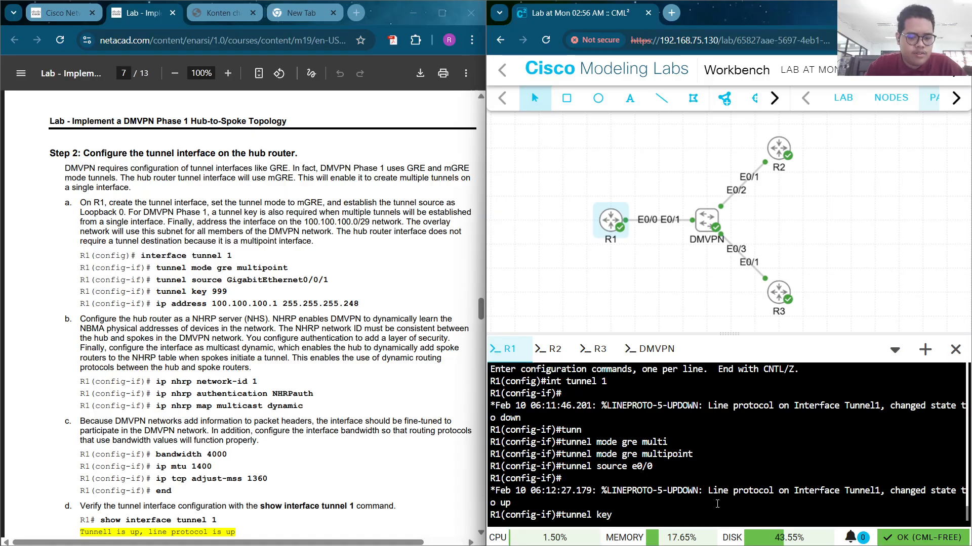
{"action": "type", "text": "999"}
{"action": "key", "text": "Return"}
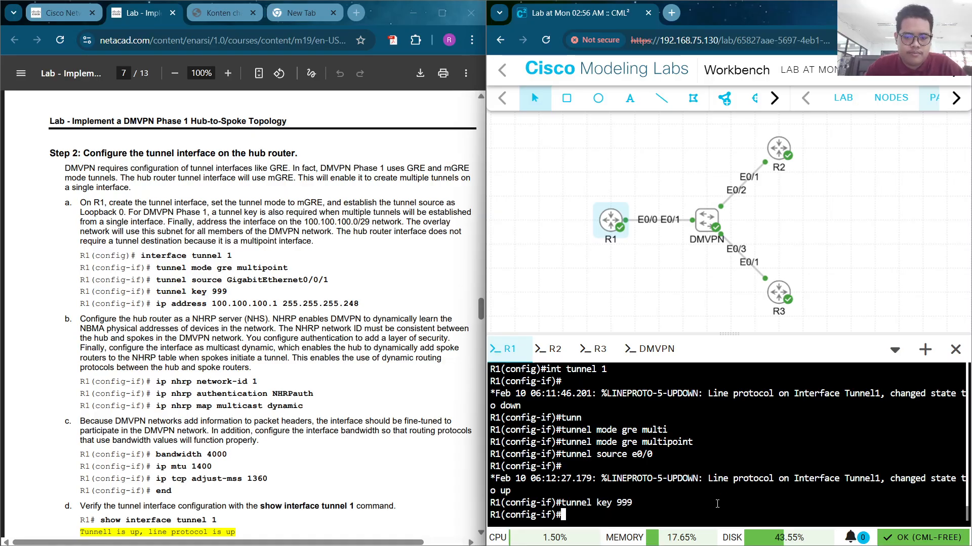
{"action": "type", "text": "i"}
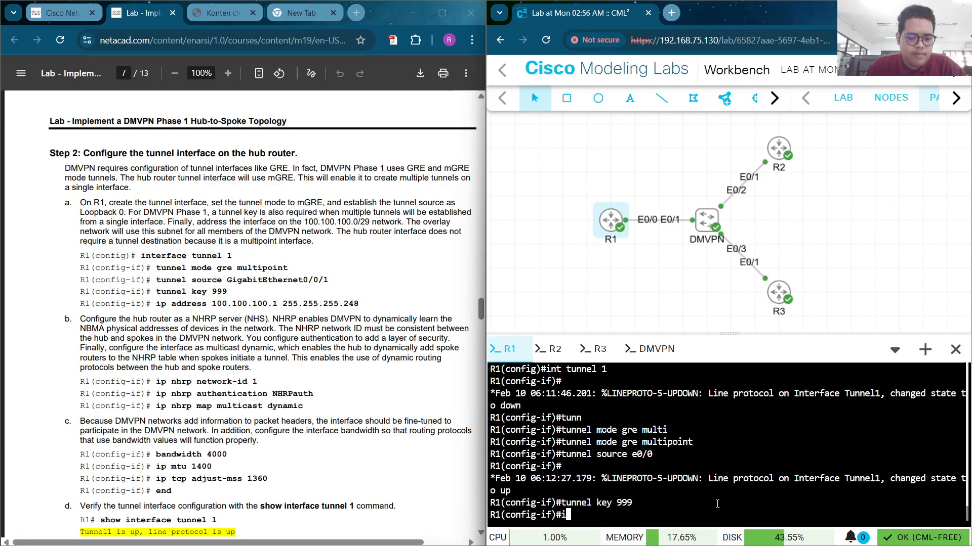
{"action": "type", "text": "p ad"}
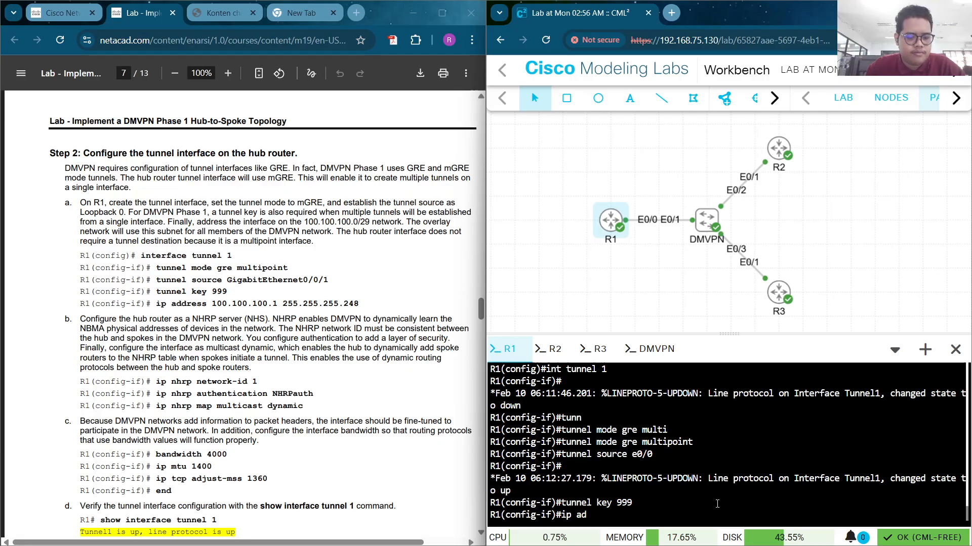
{"action": "type", "text": "d"}
{"action": "key", "text": "Tab"}
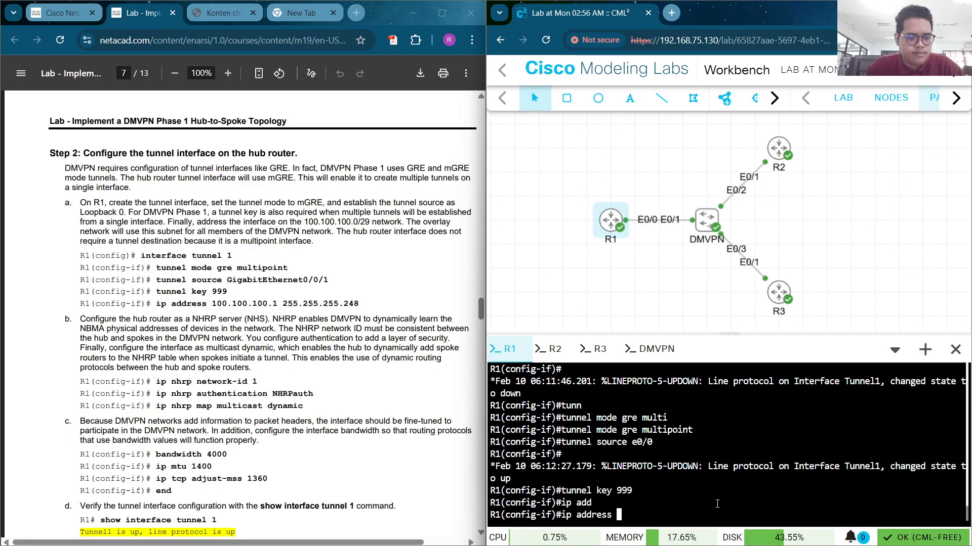
{"action": "type", "text": "100.100.100"}
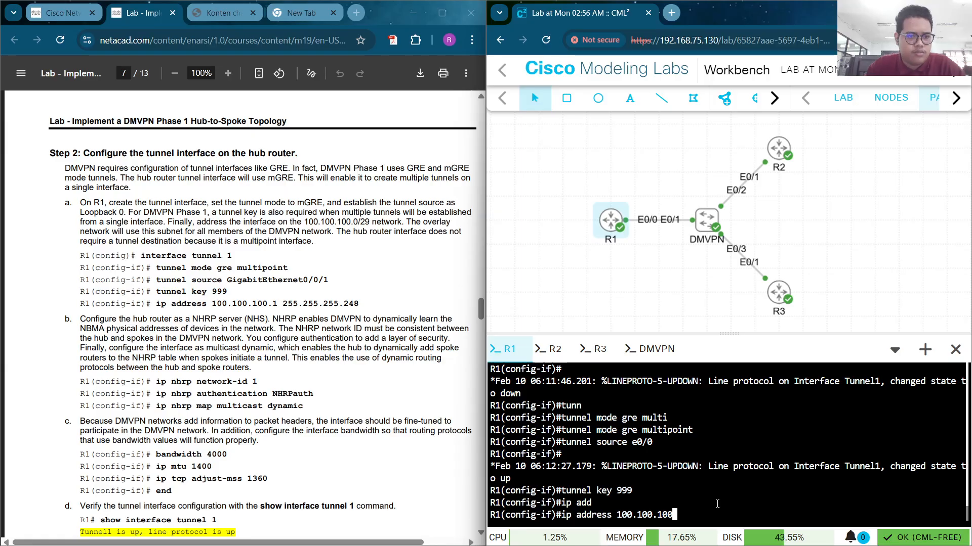
{"action": "type", "text": ".1"}
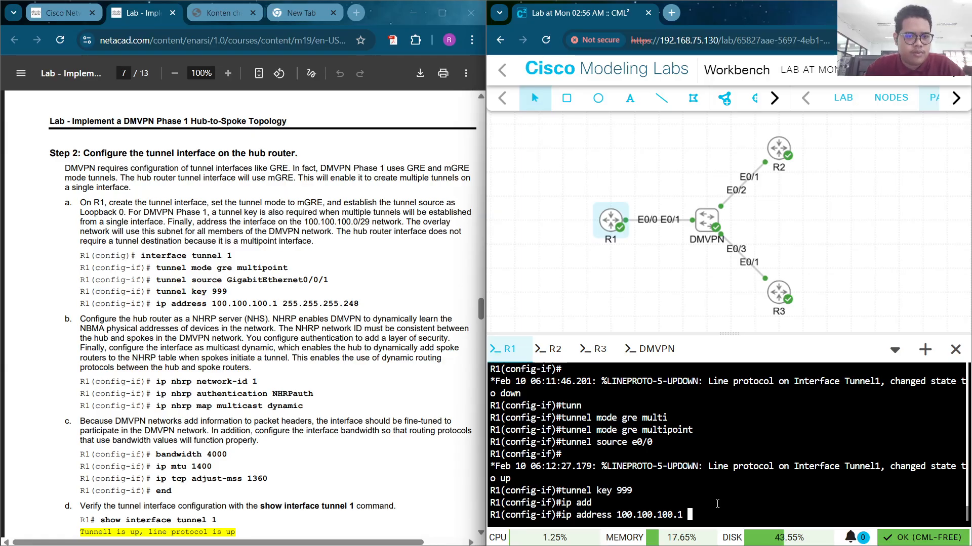
{"action": "type", "text": " 255"}
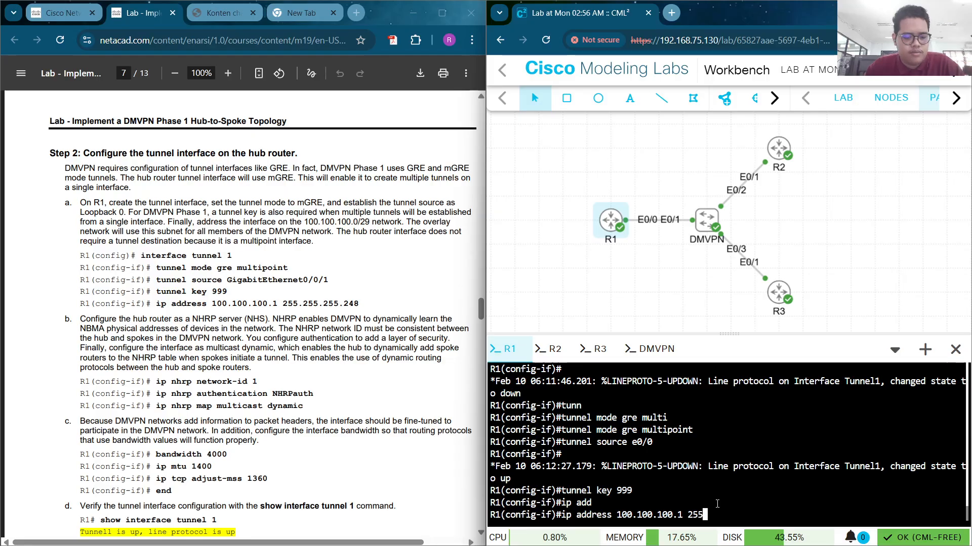
{"action": "type", "text": ".255"}
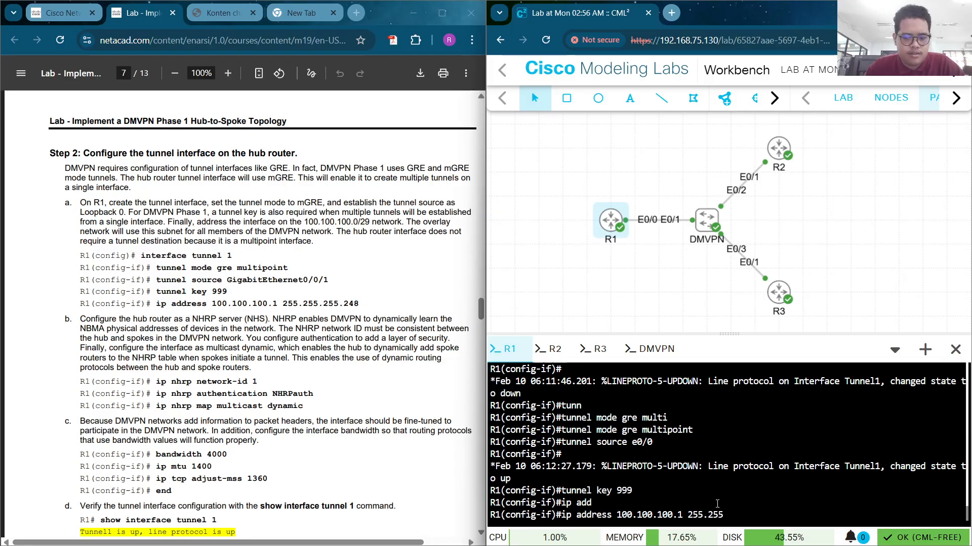
{"action": "type", "text": ".255.255"}
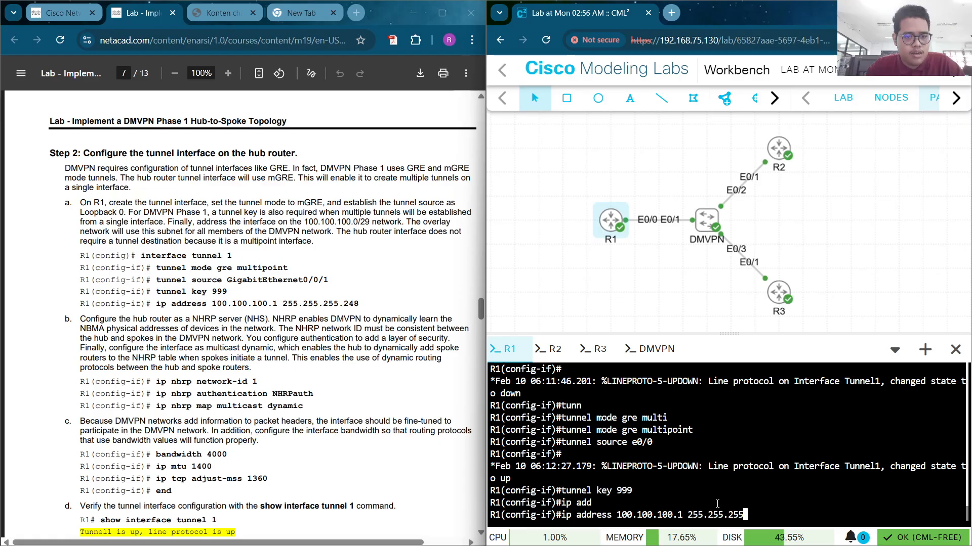
{"action": "type", "text": ".24"}
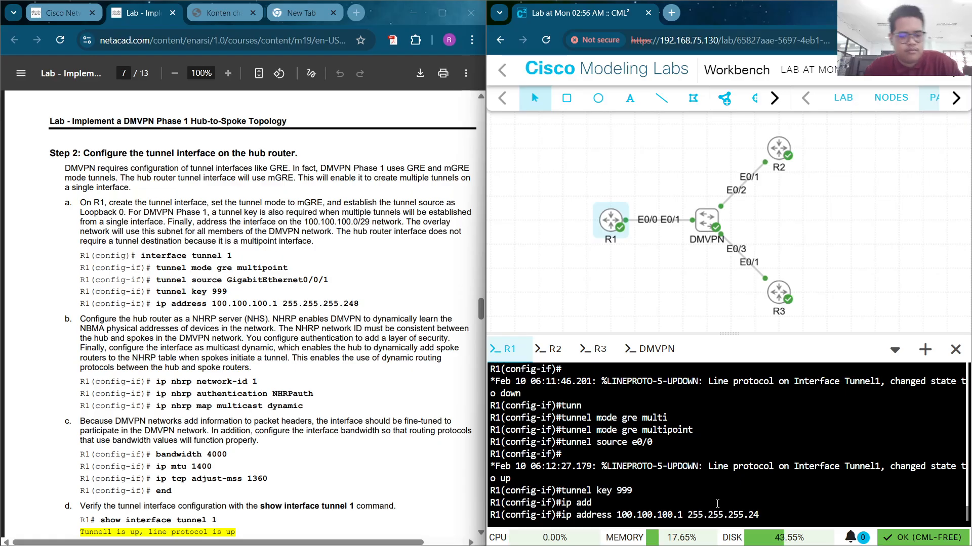
{"action": "type", "text": "8"}
{"action": "key", "text": "Return"}
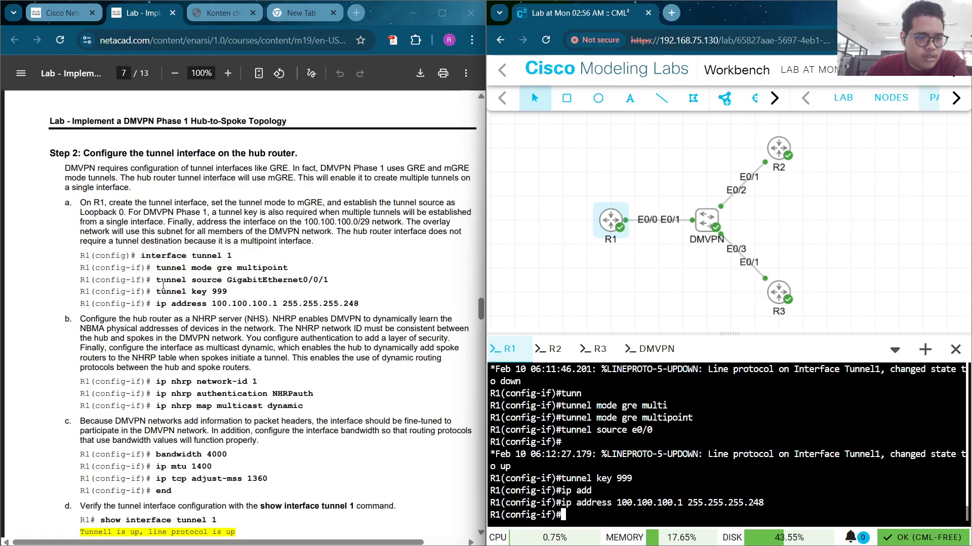
{"action": "scroll", "coordinate": [157, 322], "scroll_direction": "down", "scroll_amount": 4}
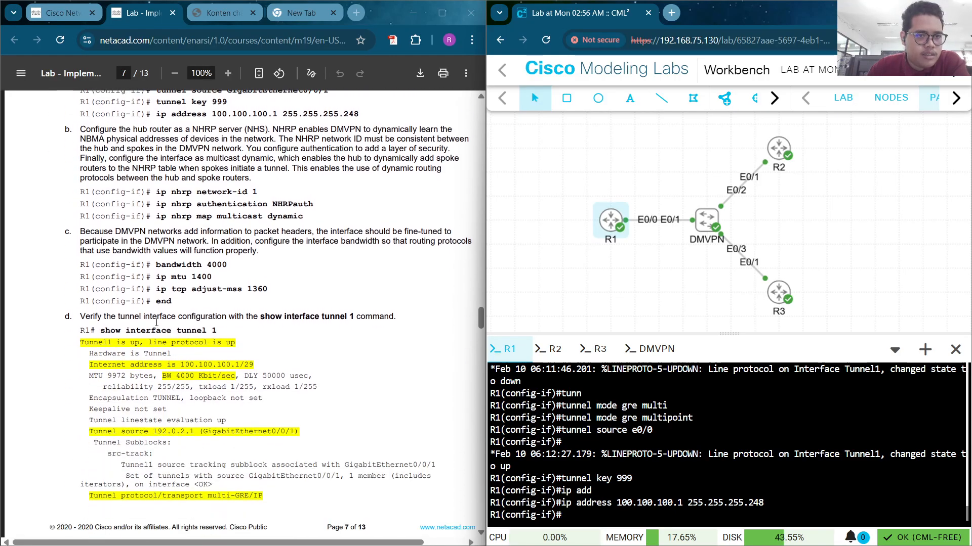
{"action": "scroll", "coordinate": [157, 322], "scroll_direction": "up", "scroll_amount": 2}
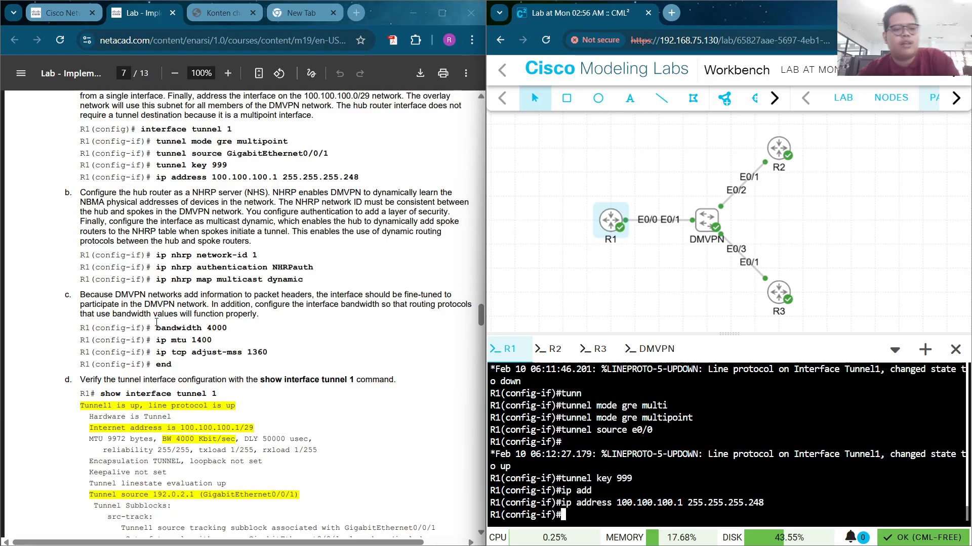
Set NHRP network-id 1 on Tunnel1 and enter the lab's NHRP authentication string
{"action": "type", "text": "ip "}
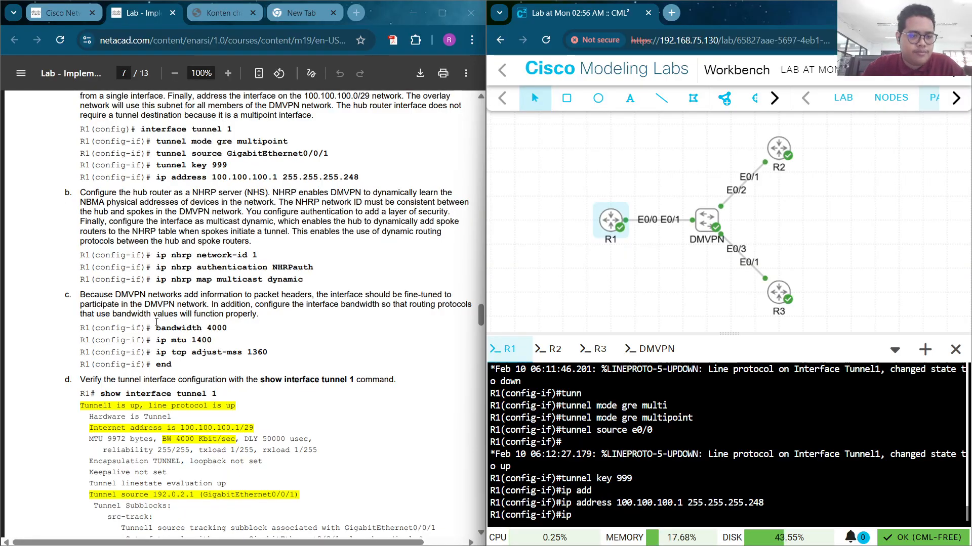
{"action": "type", "text": "nh"}
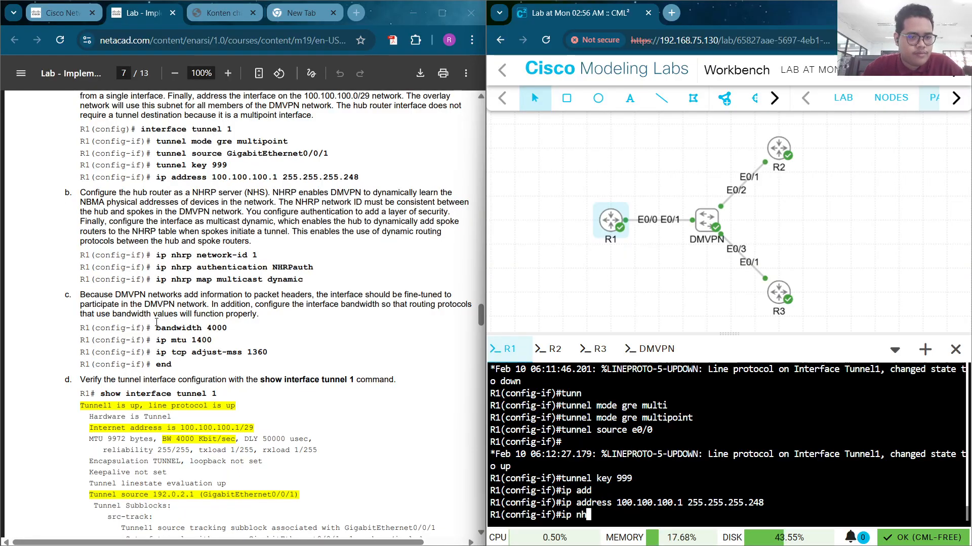
{"action": "type", "text": "rp "}
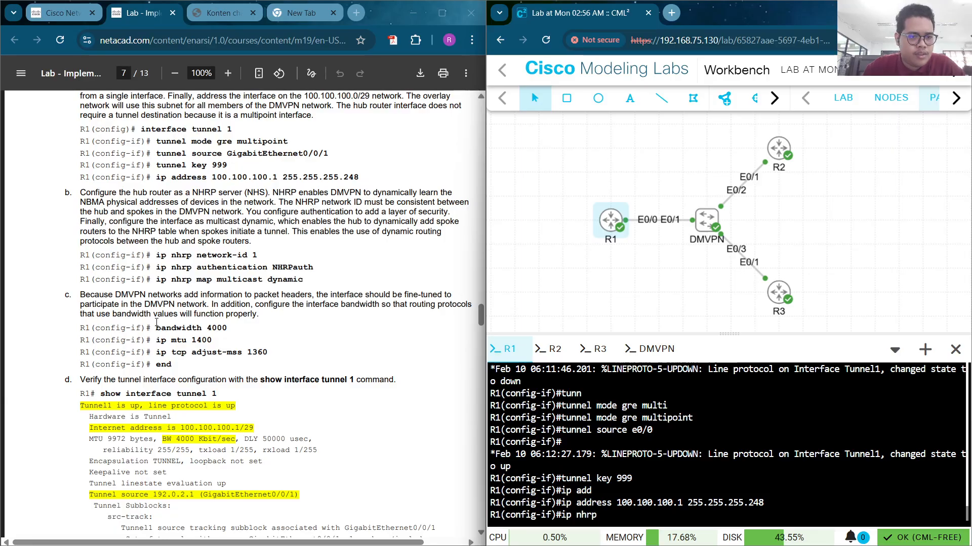
{"action": "type", "text": "netw"}
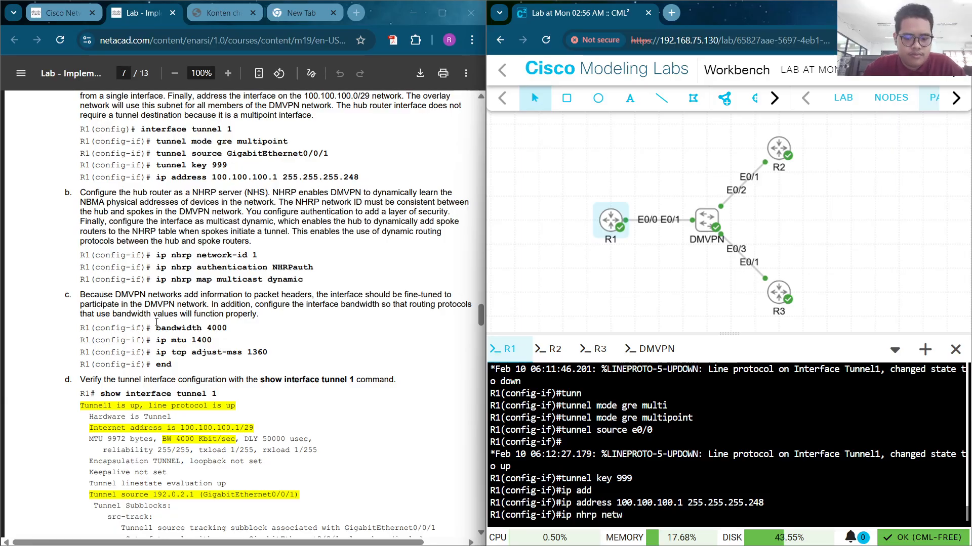
{"action": "type", "text": "ork"}
{"action": "key", "text": "Tab"}
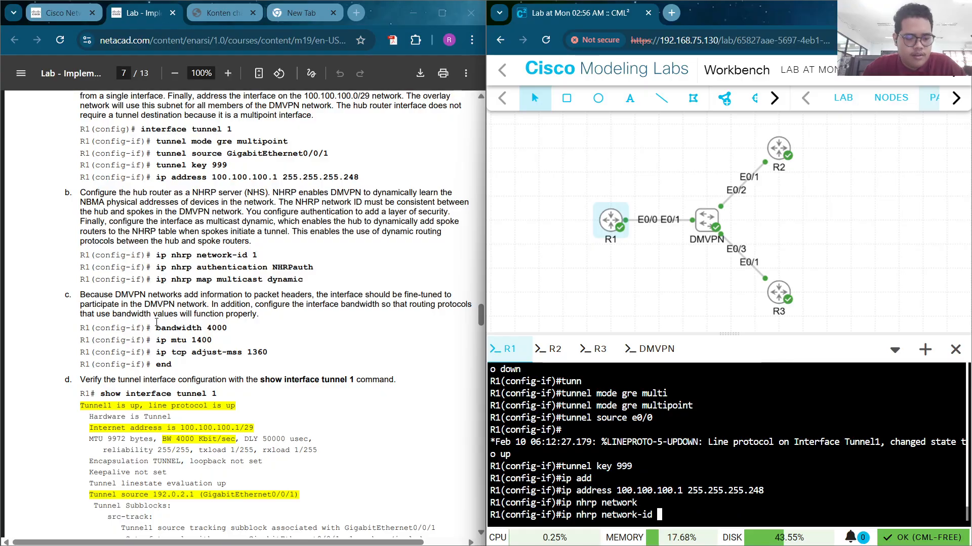
{"action": "type", "text": "1"}
{"action": "key", "text": "Return"}
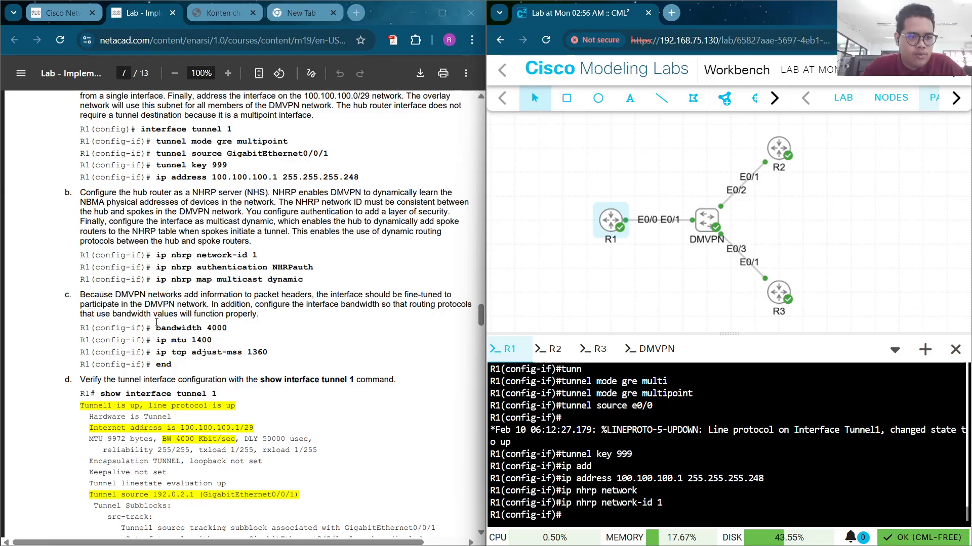
{"action": "type", "text": "ip n"}
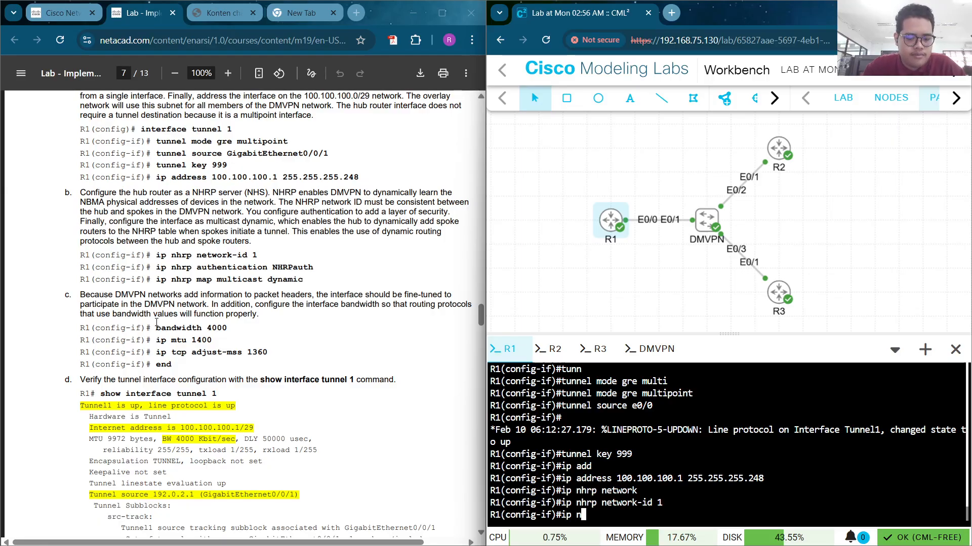
{"action": "type", "text": "hrp a"}
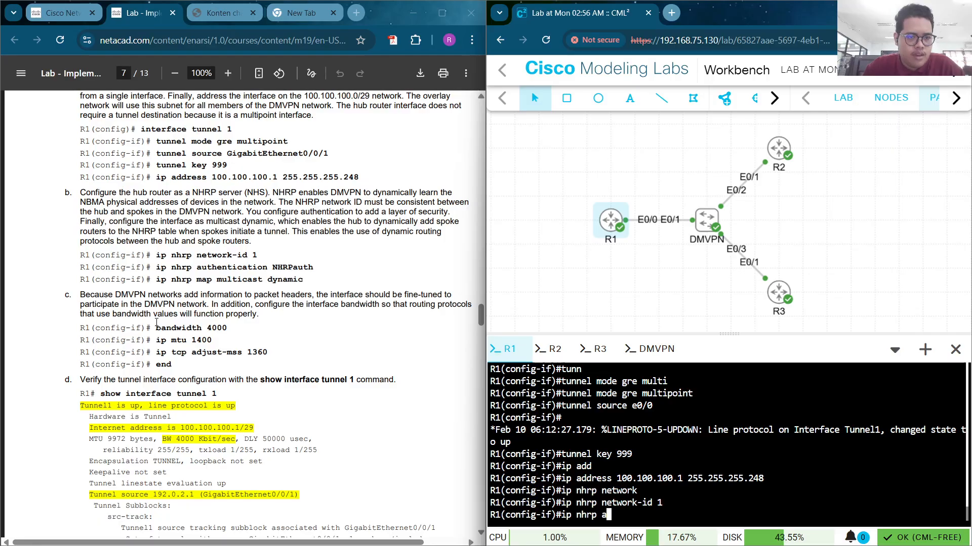
{"action": "type", "text": "ut"}
{"action": "key", "text": "Tab"}
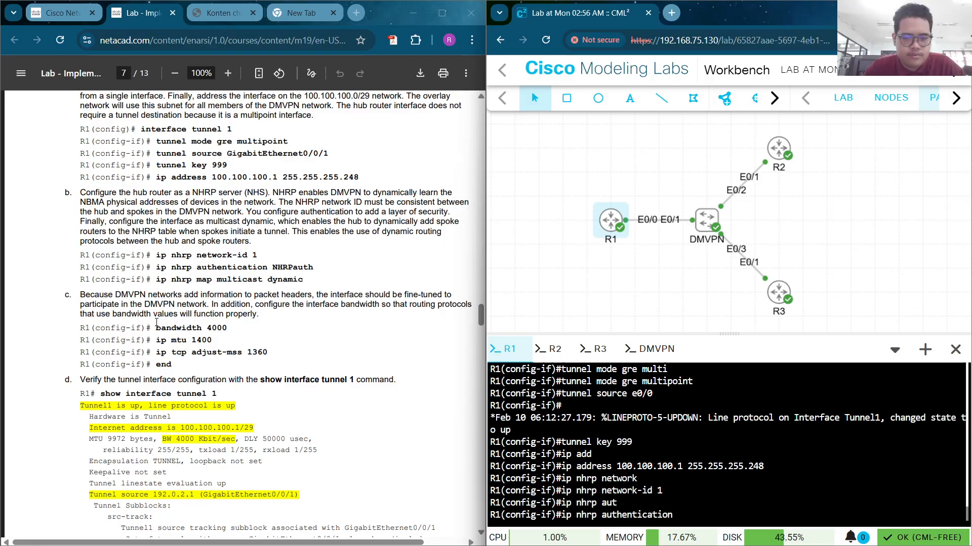
{"action": "type", "text": "NHR"}
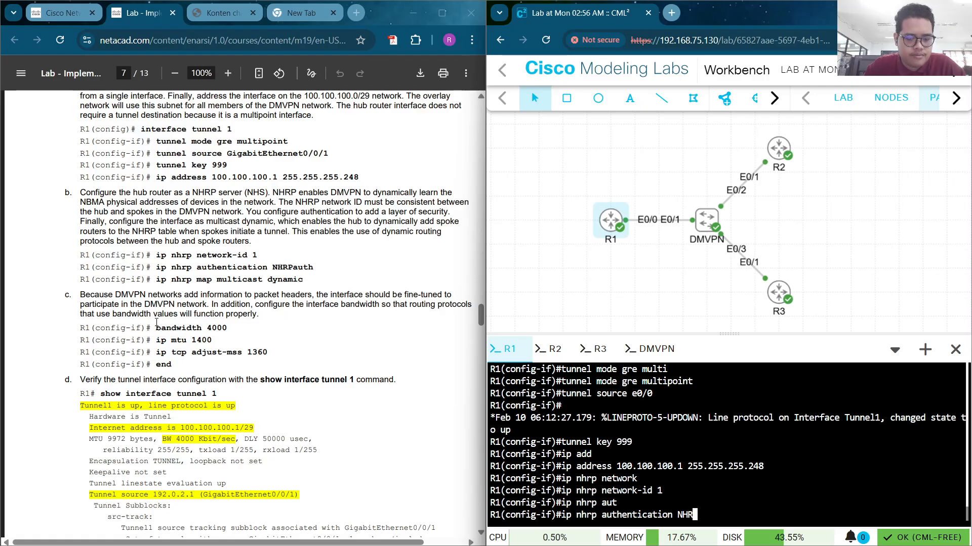
{"action": "type", "text": "P"}
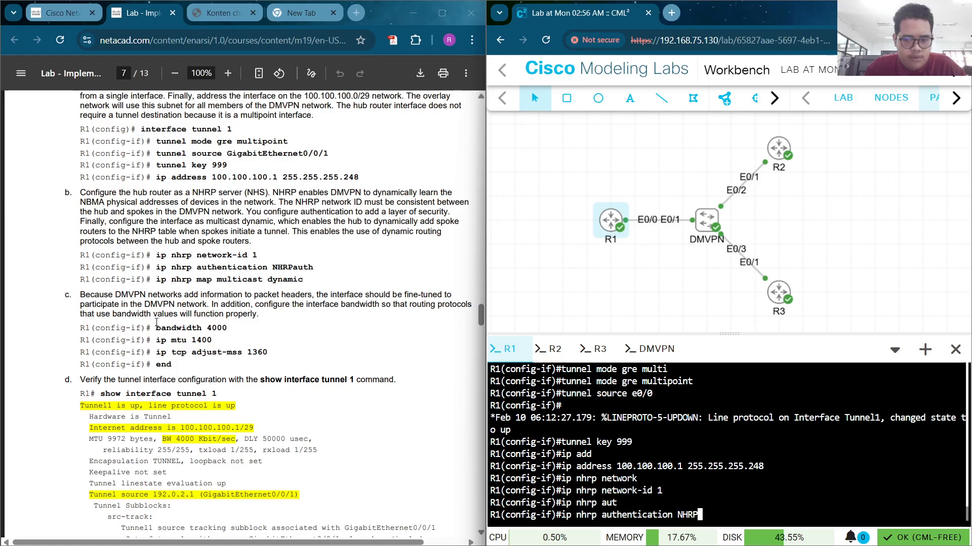
{"action": "type", "text": "auth"}
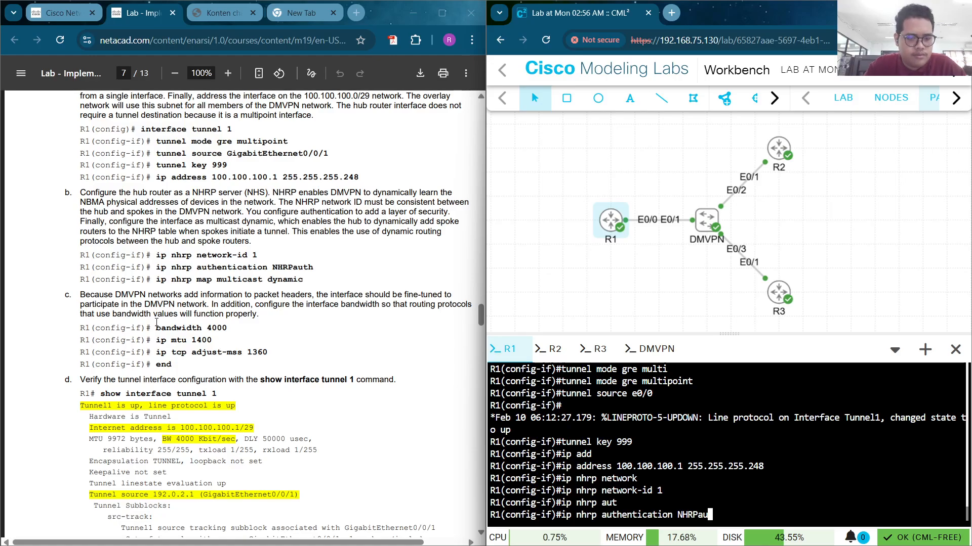
{"action": "key", "text": "Return"}
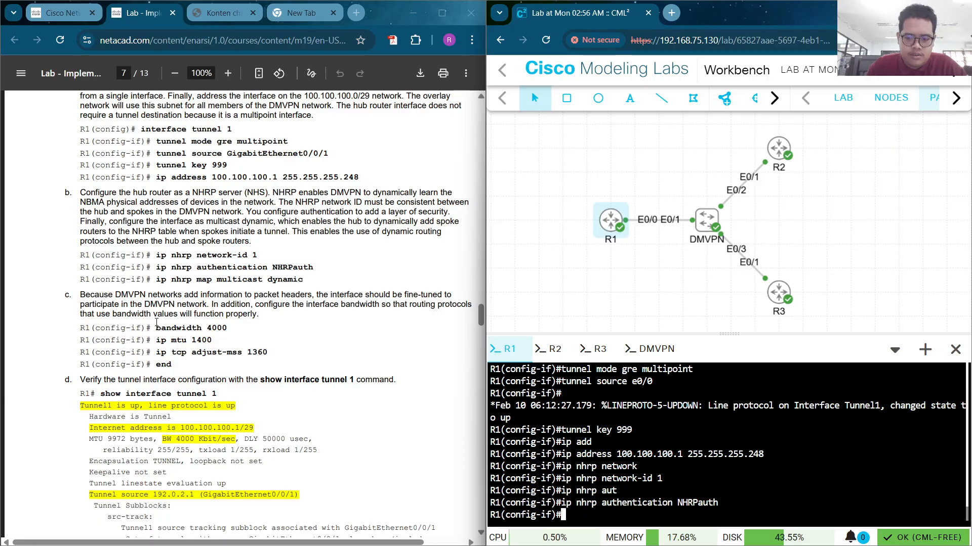
Enable dynamic NHRP multicast mapping on Tunnel1
{"action": "type", "text": "i"}
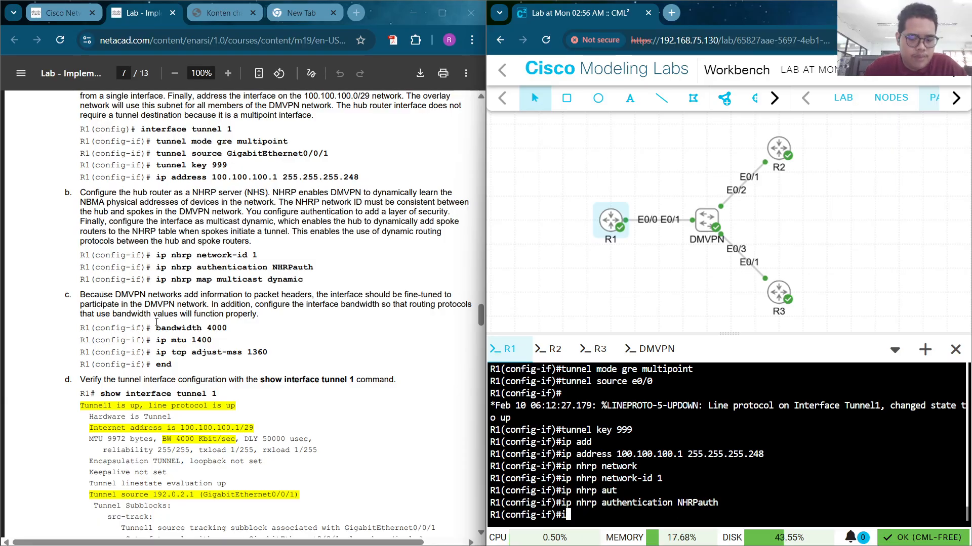
{"action": "type", "text": "p n"}
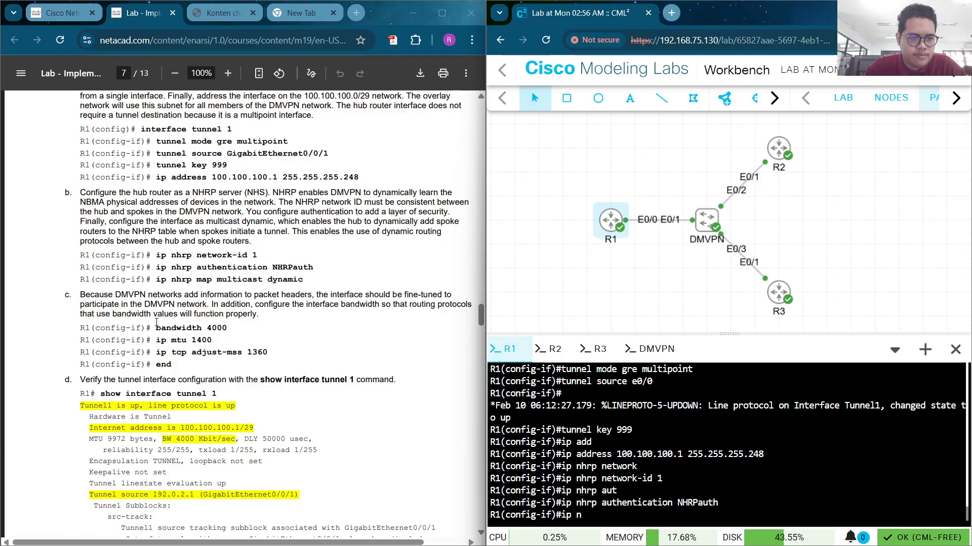
{"action": "type", "text": "hrp "}
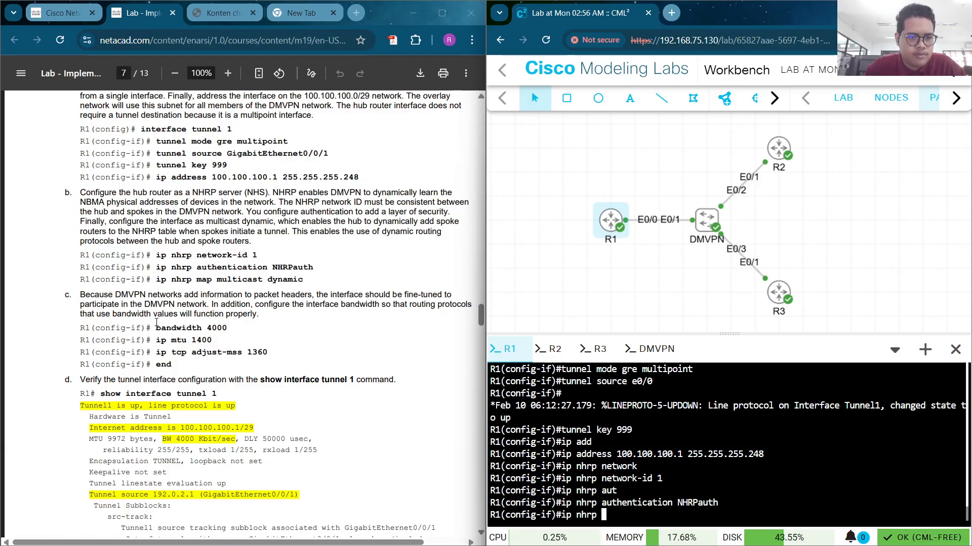
{"action": "type", "text": "map "}
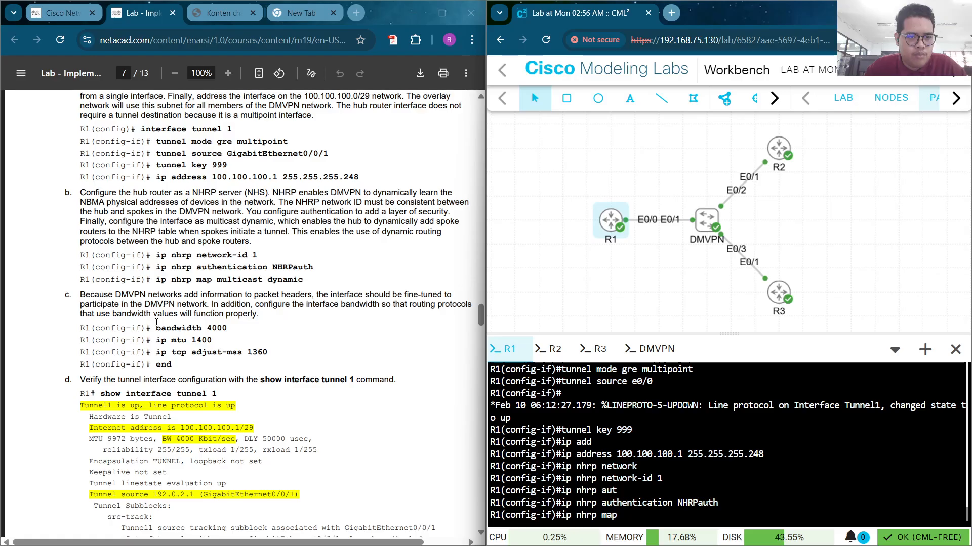
{"action": "type", "text": "multi"}
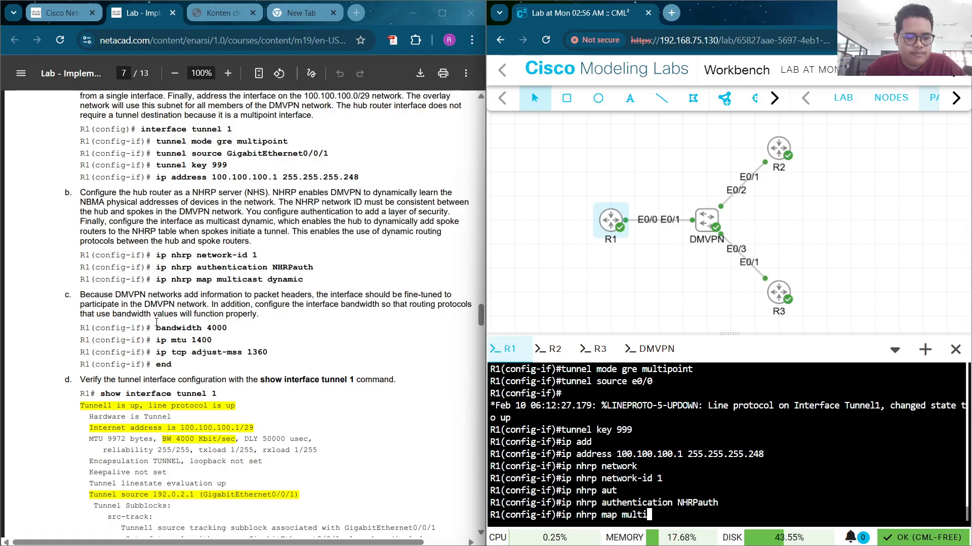
{"action": "key", "text": "Tab"}
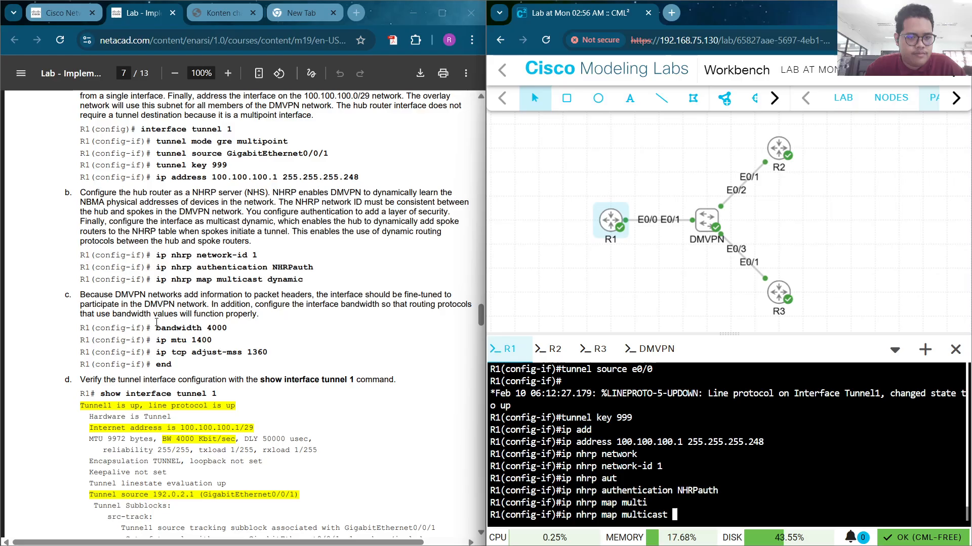
{"action": "type", "text": "dyn"}
{"action": "key", "text": "Tab"}
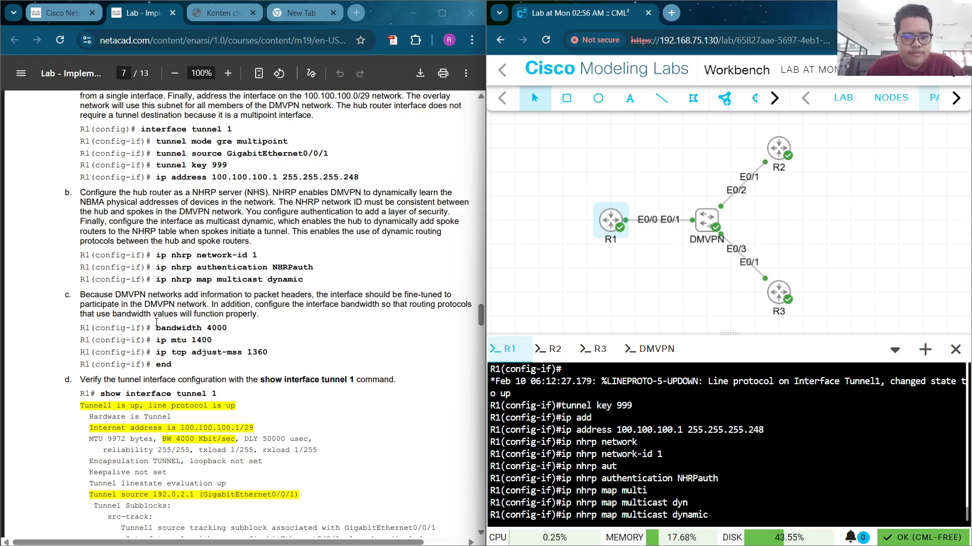
{"action": "key", "text": "Return"}
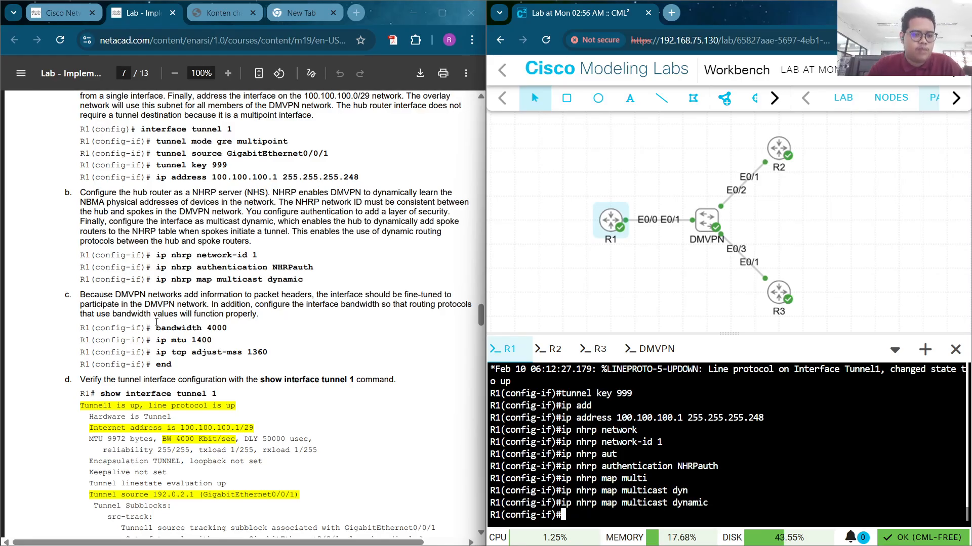
{"action": "type", "text": "ban"}
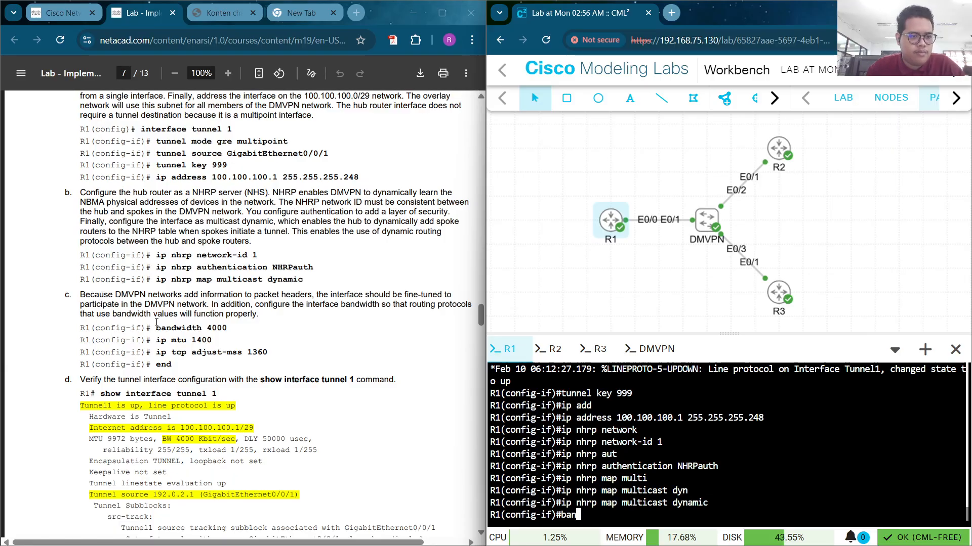
Set Tunnel1 bandwidth to 4000 and IP MTU to 1400
{"action": "scroll", "coordinate": [43, 291], "scroll_direction": "down", "scroll_amount": 1}
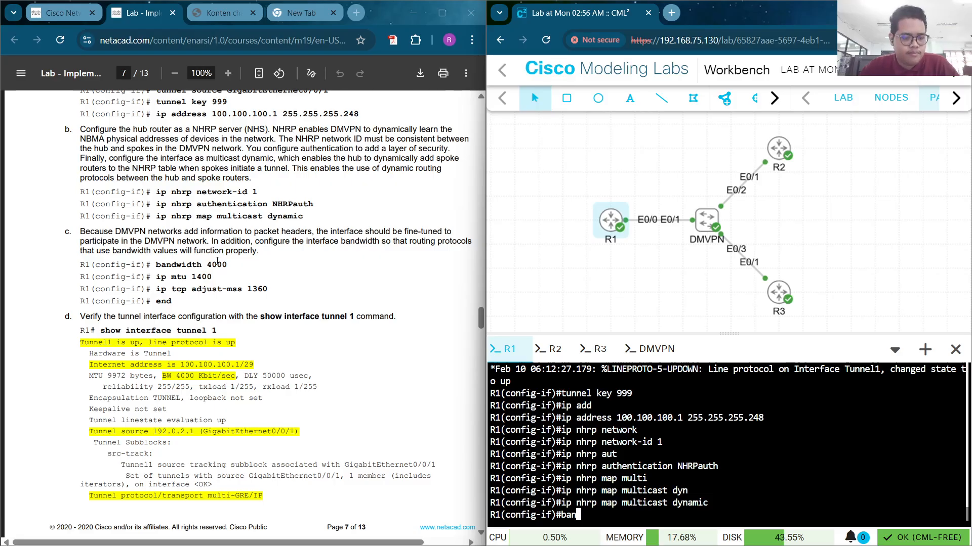
{"action": "type", "text": "d"}
{"action": "key", "text": "Tab"}
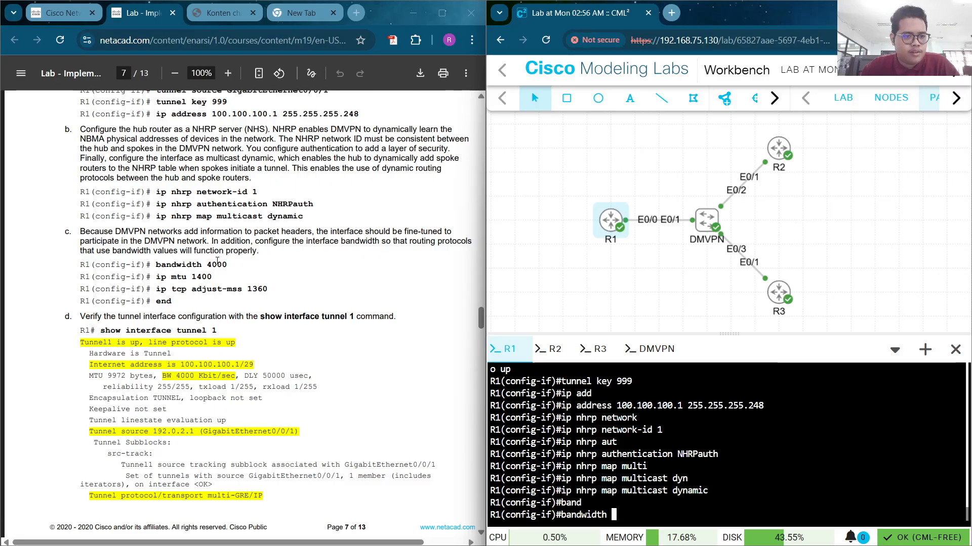
{"action": "type", "text": "4000"}
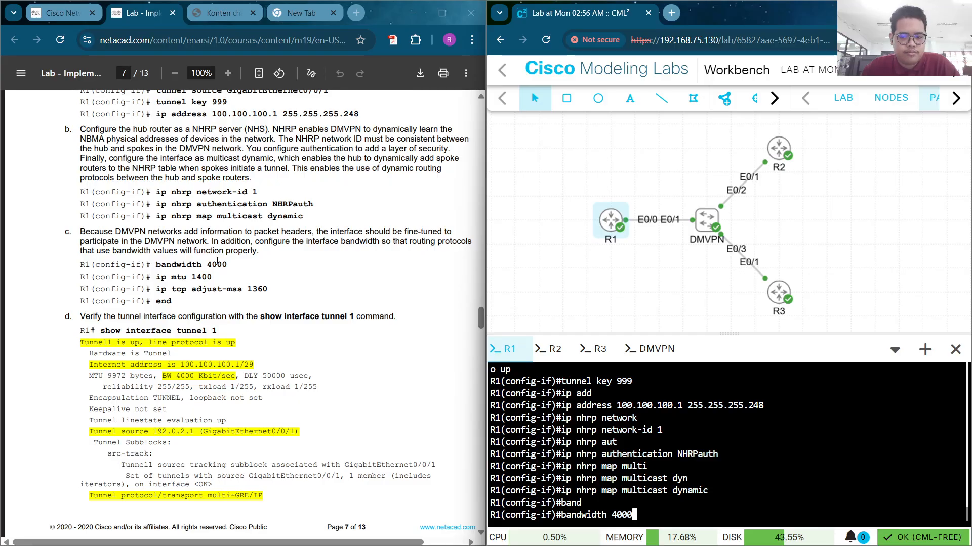
{"action": "key", "text": "Return"}
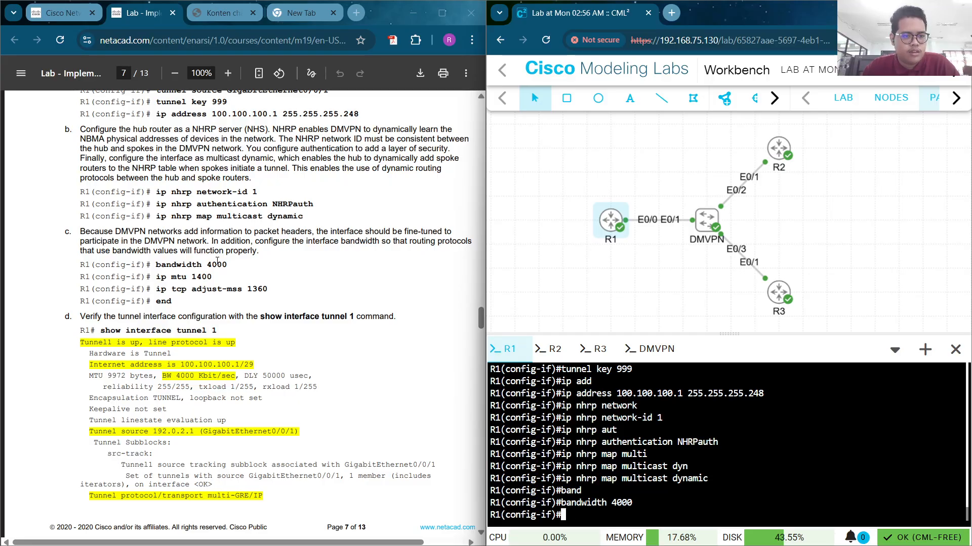
{"action": "type", "text": "ip my"}
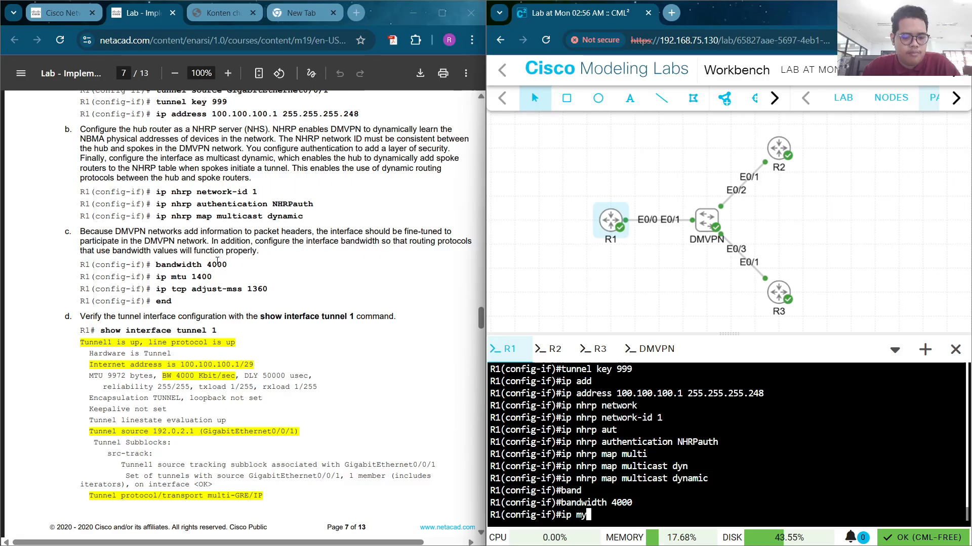
{"action": "key", "text": "BackSpace"}
{"action": "type", "text": "tu"}
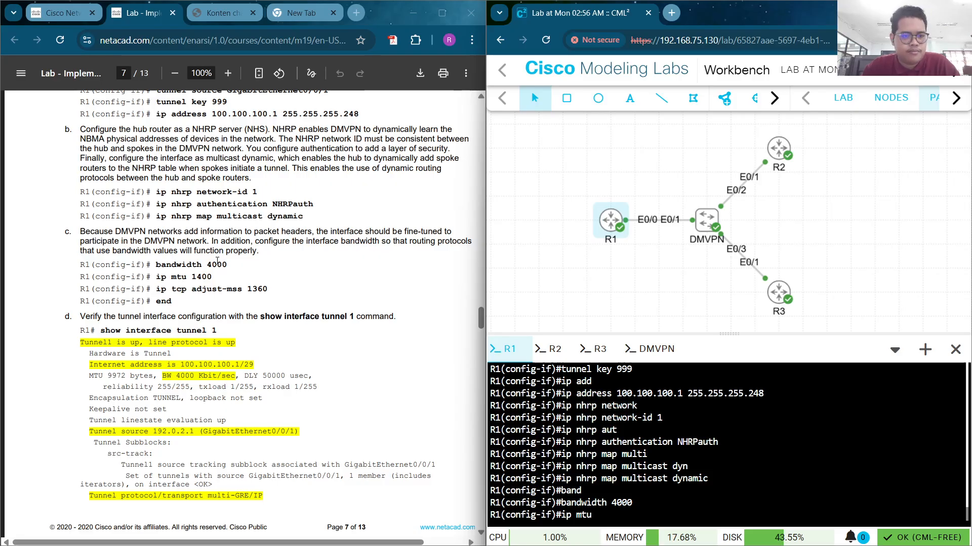
{"action": "type", "text": " 14"}
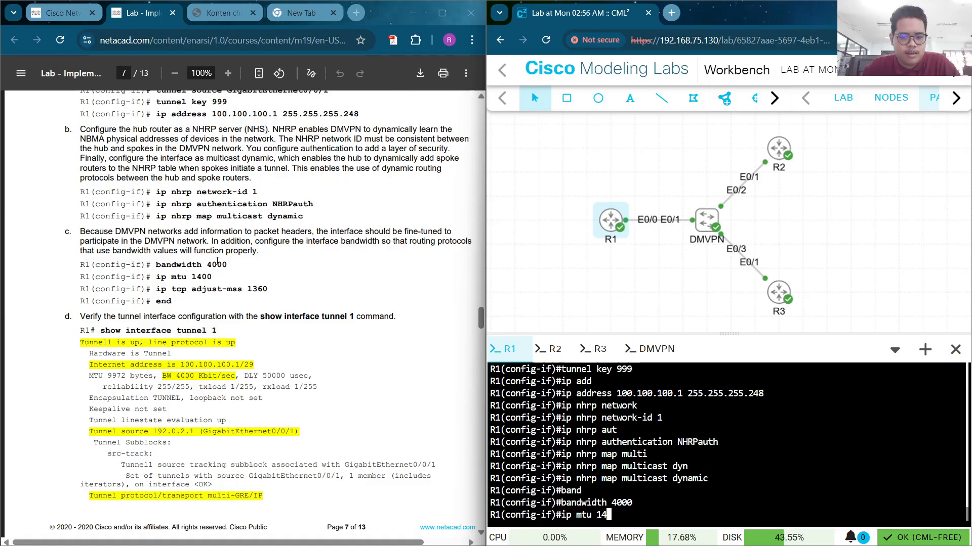
{"action": "type", "text": "00"}
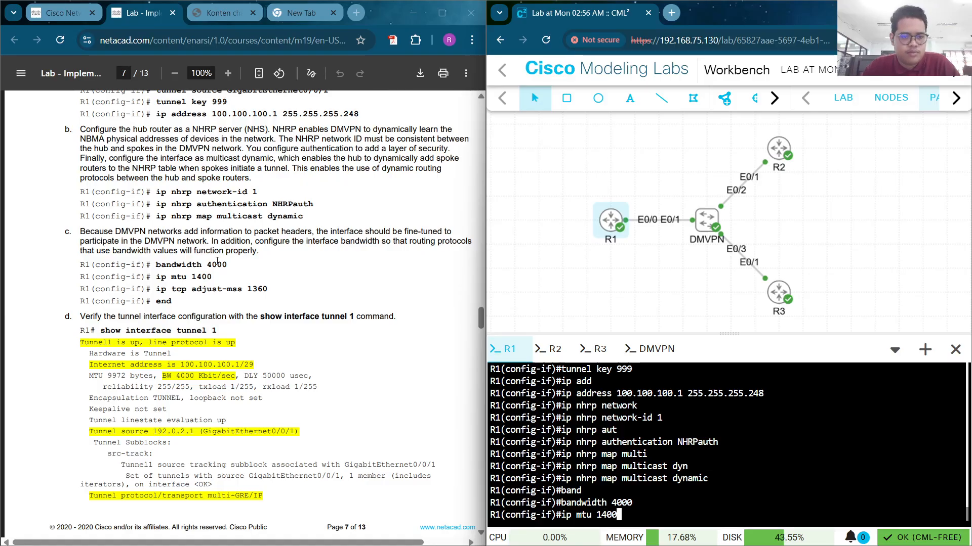
{"action": "key", "text": "Return"}
Set TCP adjust-mss to 1360 and exit back to privileged EXEC with 'end'
{"action": "type", "text": "ip"}
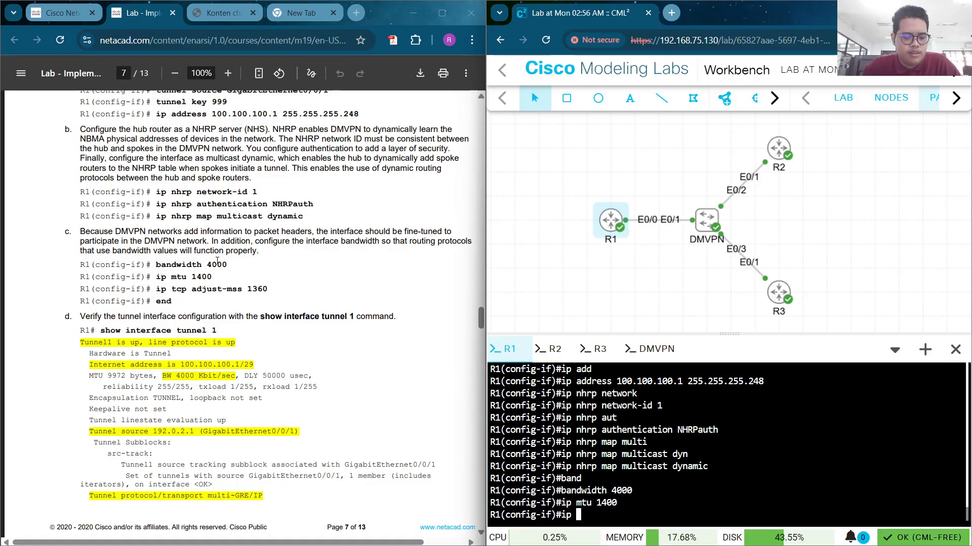
{"action": "type", "text": " tcp"}
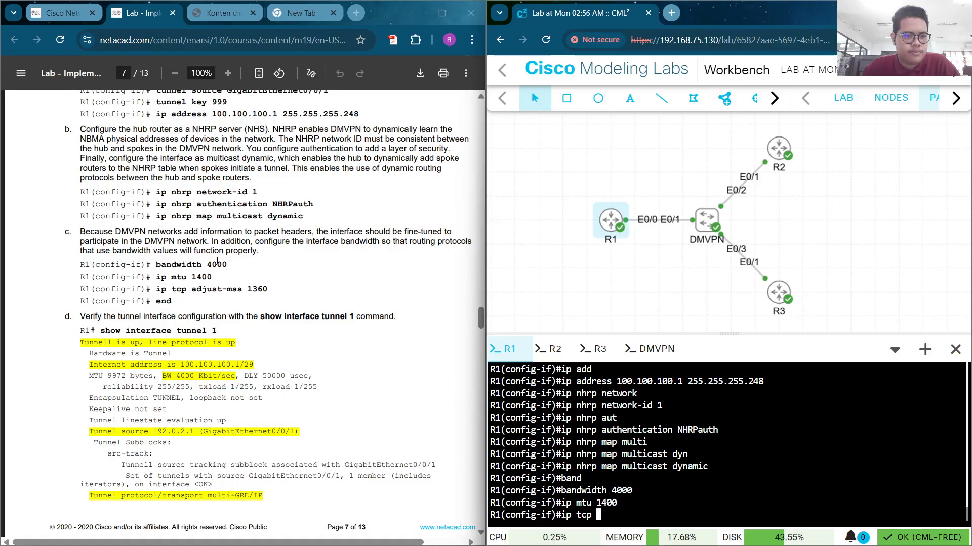
{"action": "type", "text": " ad"}
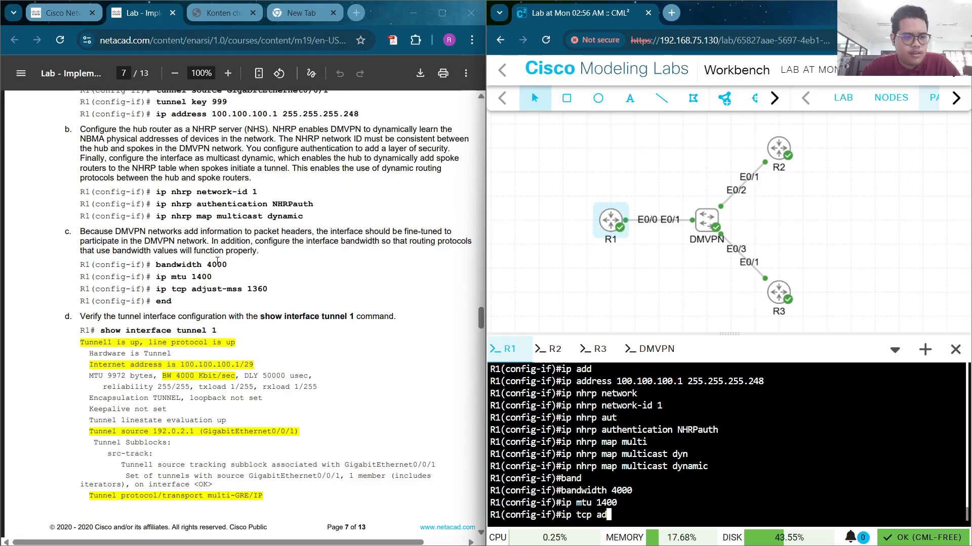
{"action": "type", "text": "j"}
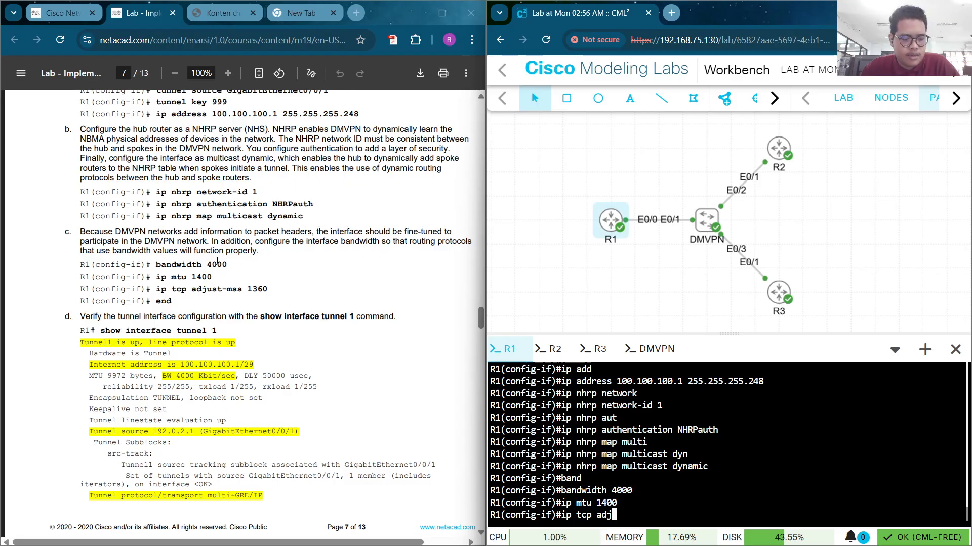
{"action": "key", "text": "Tab"}
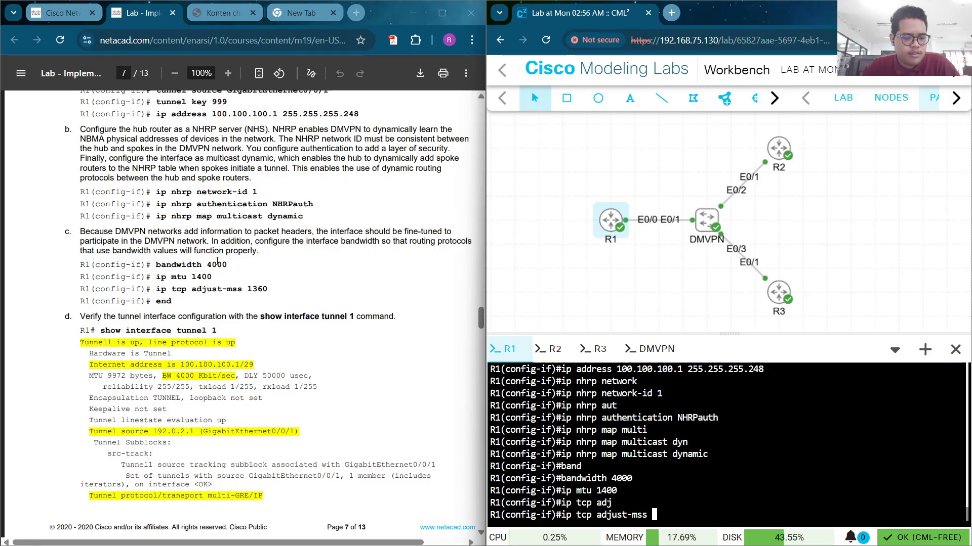
{"action": "type", "text": "13"}
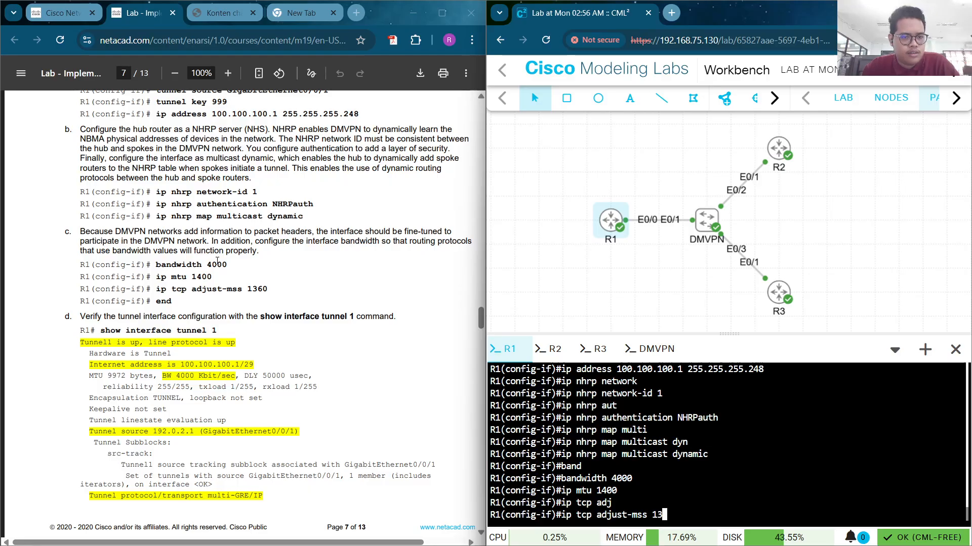
{"action": "type", "text": "60"}
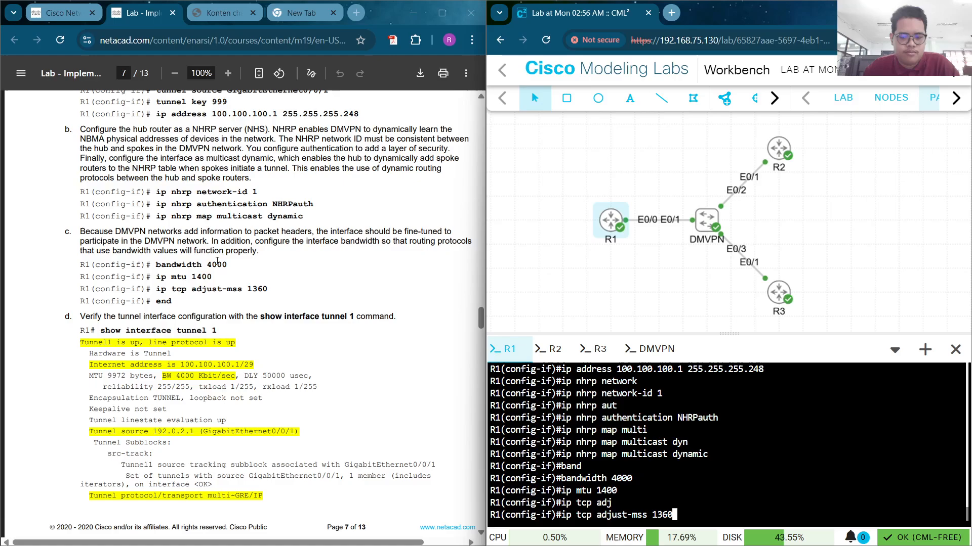
{"action": "key", "text": "Return"}
{"action": "type", "text": "end"}
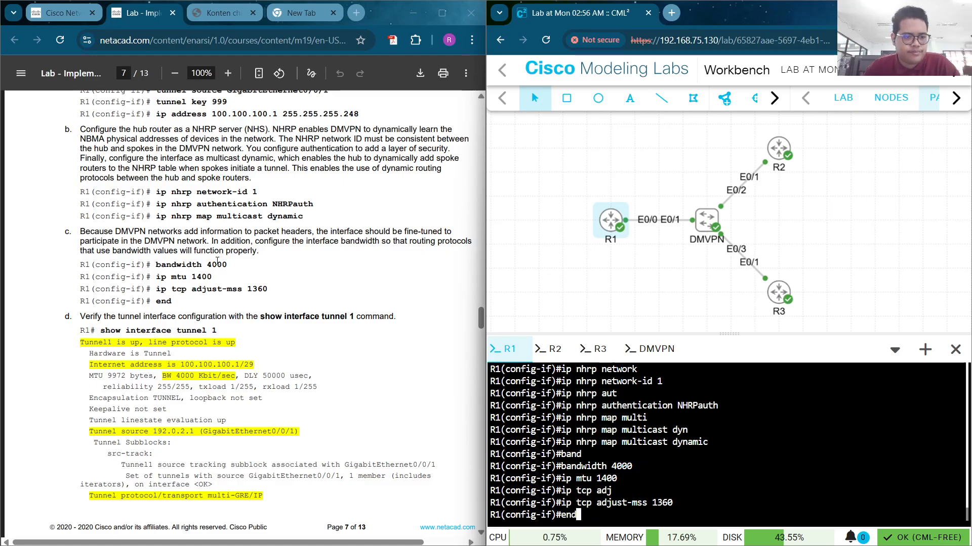
{"action": "key", "text": "Return"}
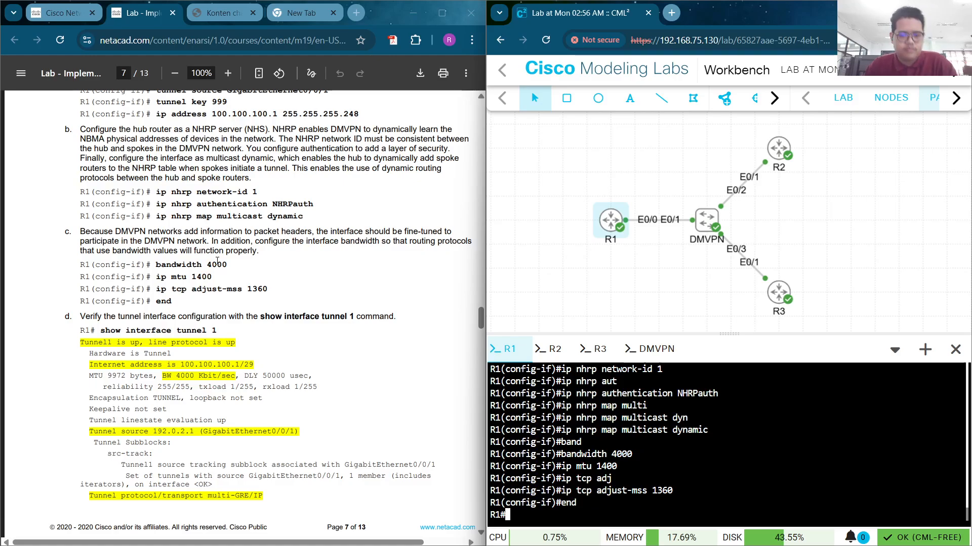
Run 'show int tunn 1' and confirm Tunnel1 is up/up with BW 4000 Kbit/sec
{"action": "key", "text": "Return"}
{"action": "type", "text": "s"}
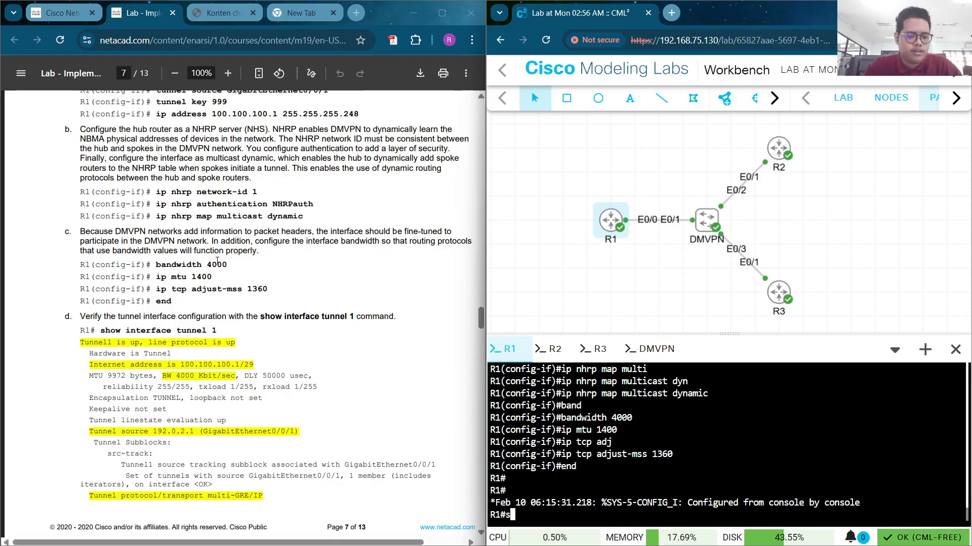
{"action": "type", "text": "how in"}
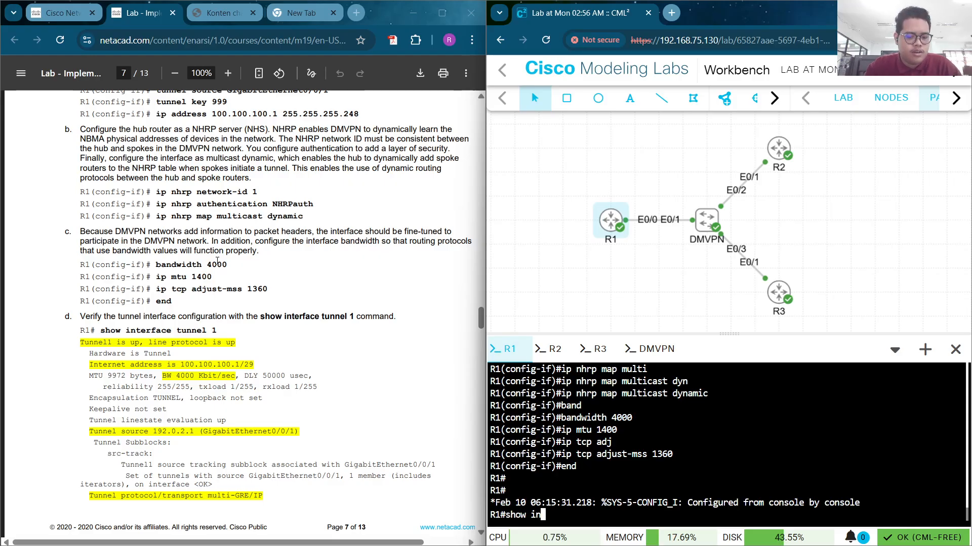
{"action": "type", "text": "t tunn 1"}
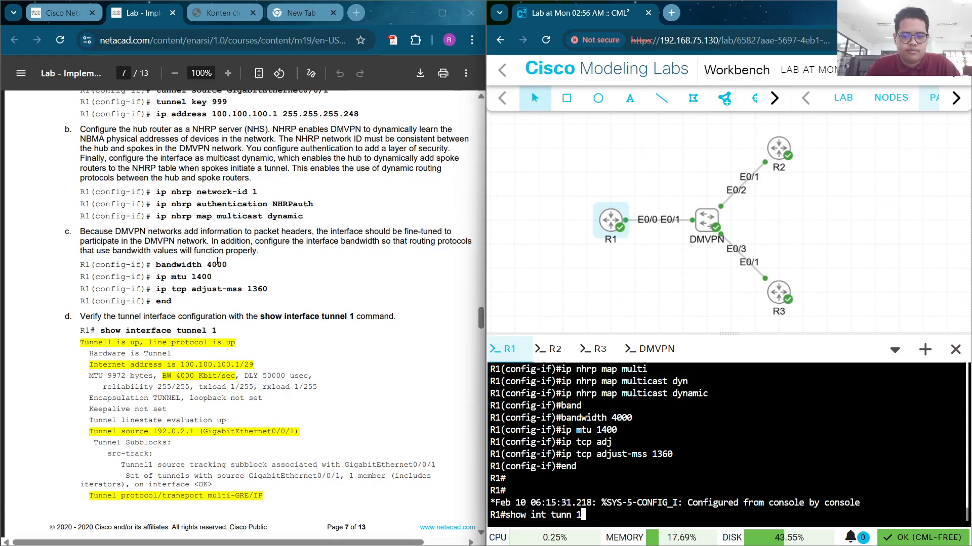
{"action": "key", "text": "Return"}
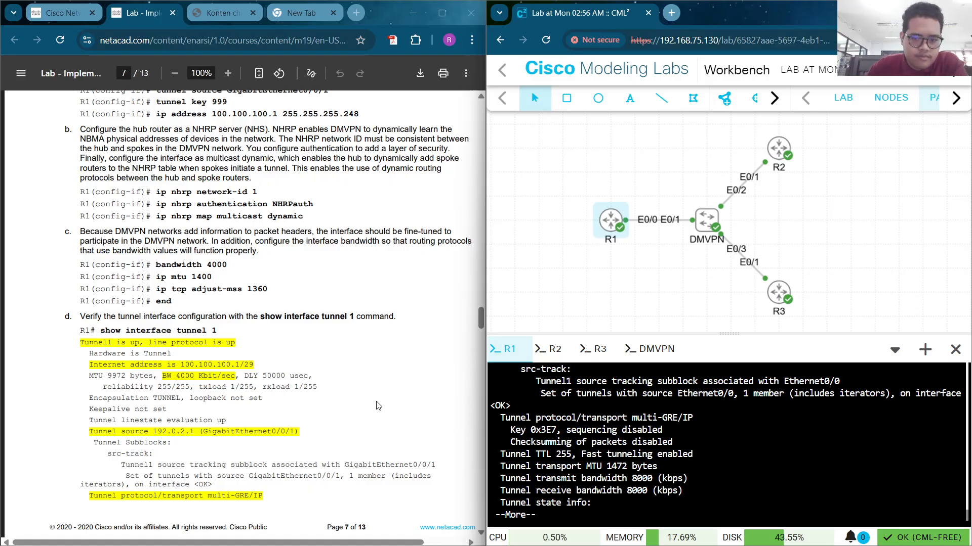
{"action": "scroll", "coordinate": [643, 451], "scroll_direction": "up", "scroll_amount": 10}
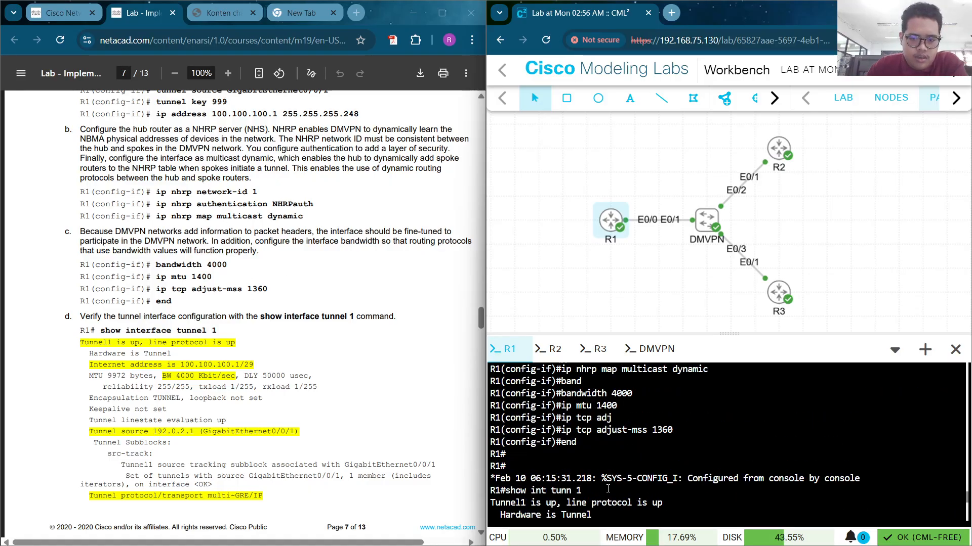
{"action": "scroll", "coordinate": [643, 450], "scroll_direction": "down", "scroll_amount": 2}
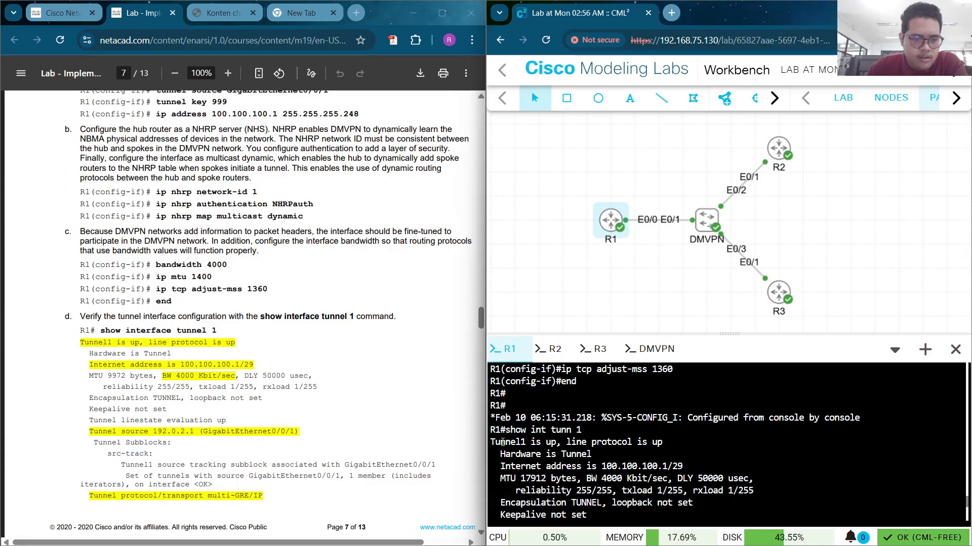
{"action": "left_click_drag", "start_coordinate": [667, 442], "coordinate": [691, 467]}
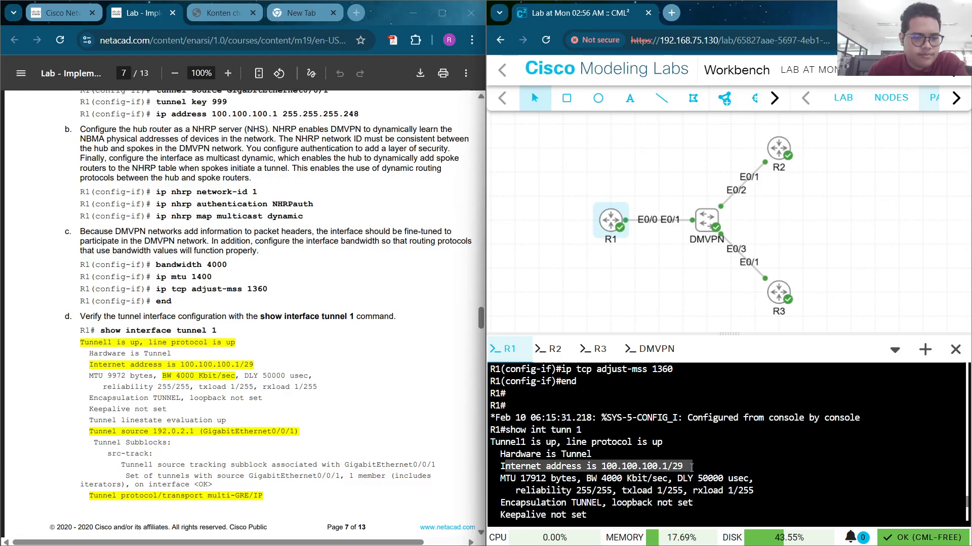
{"action": "left_click_drag", "start_coordinate": [586, 479], "coordinate": [670, 477]}
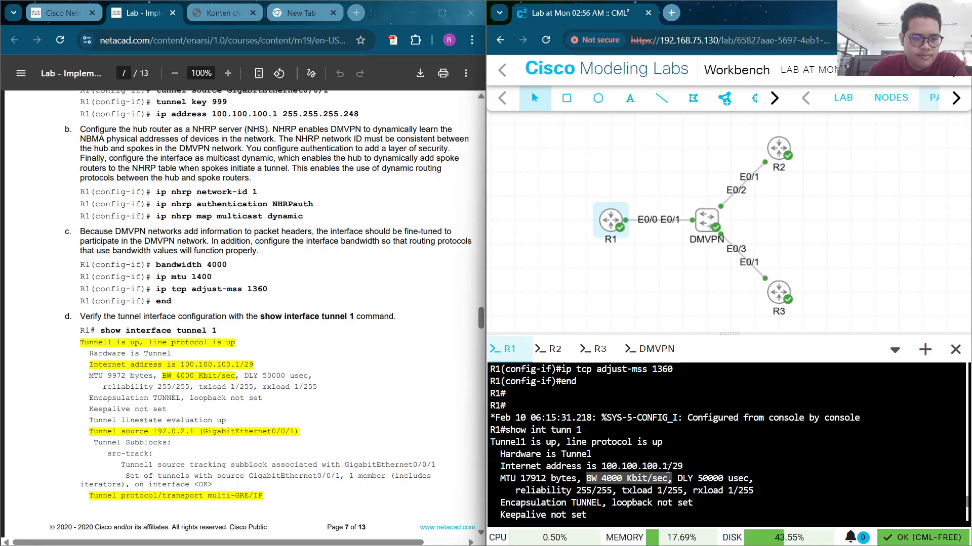
Confirm tunnel source 192.0.2.1 and multi-GRE/IP transport, then page to the end of the output
{"action": "scroll", "coordinate": [666, 464], "scroll_direction": "down", "scroll_amount": 3}
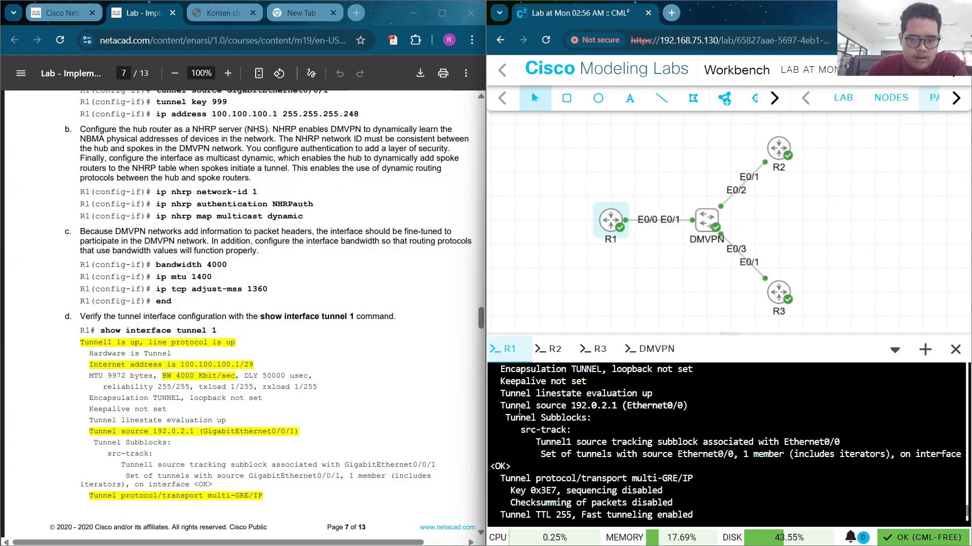
{"action": "left_click_drag", "start_coordinate": [505, 406], "coordinate": [698, 407]}
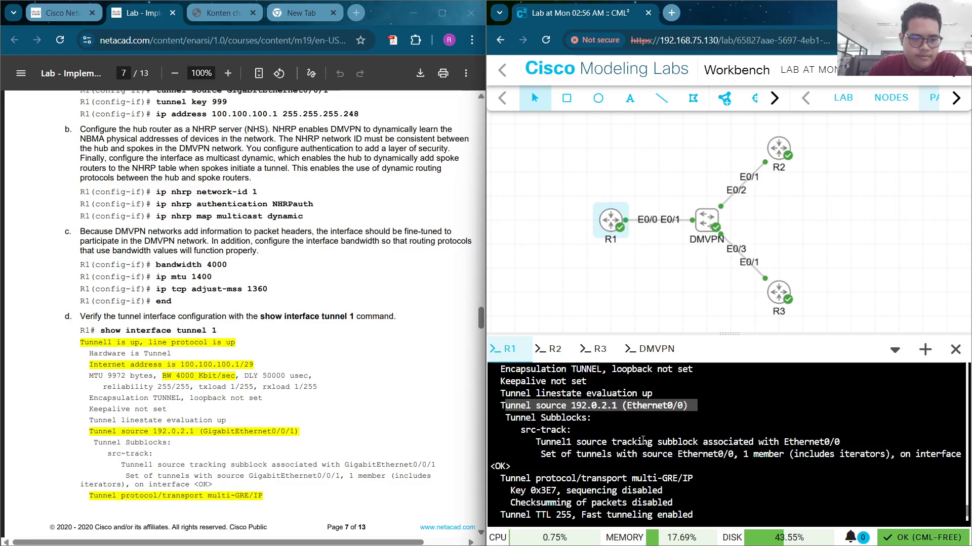
{"action": "scroll", "coordinate": [640, 441], "scroll_direction": "down", "scroll_amount": 2}
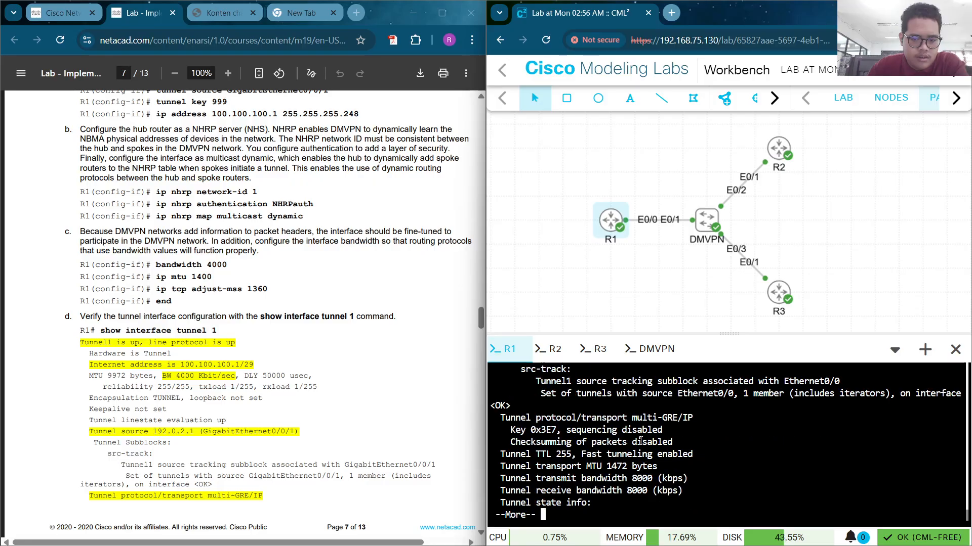
{"action": "scroll", "coordinate": [638, 454], "scroll_direction": "up", "scroll_amount": 2}
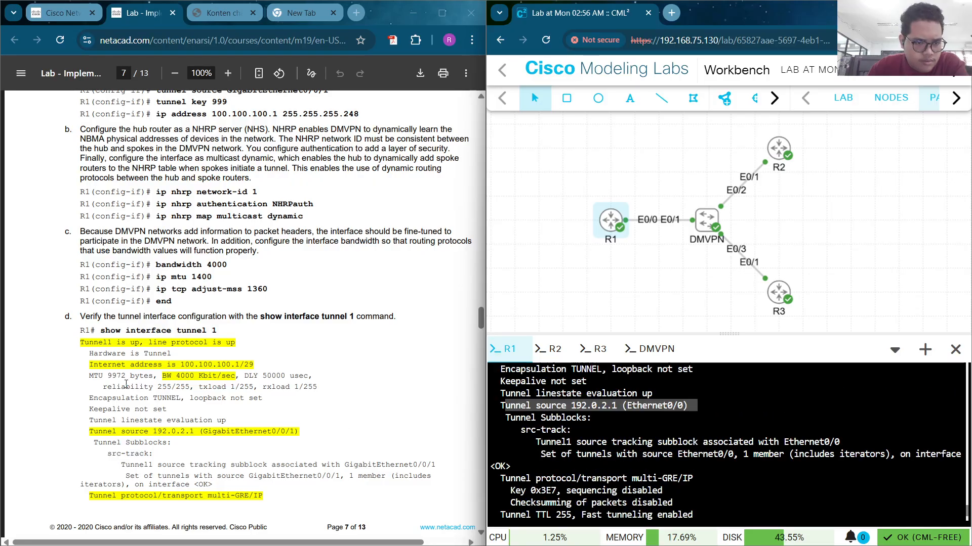
{"action": "scroll", "coordinate": [126, 384], "scroll_direction": "down", "scroll_amount": 3}
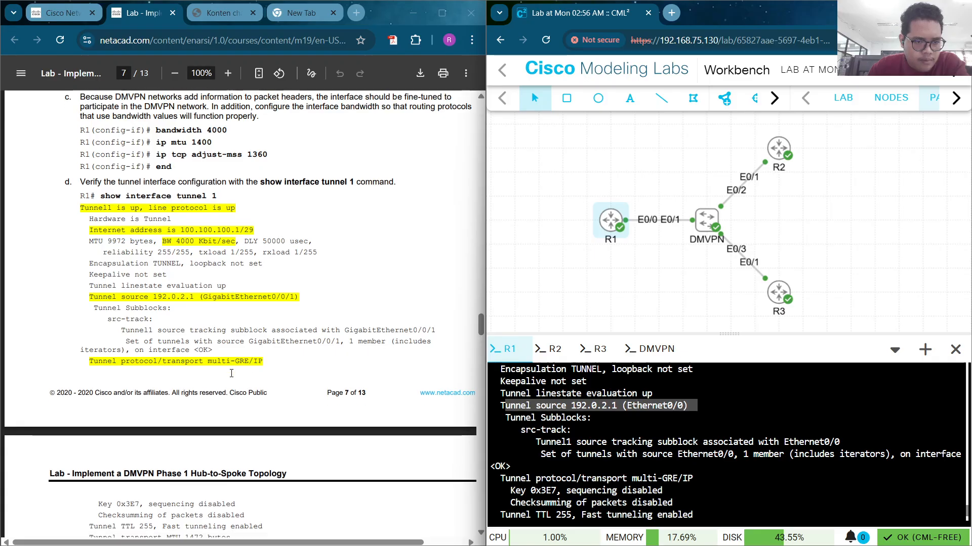
{"action": "scroll", "coordinate": [231, 374], "scroll_direction": "down", "scroll_amount": 1}
{"action": "scroll", "coordinate": [651, 474], "scroll_direction": "down", "scroll_amount": 2}
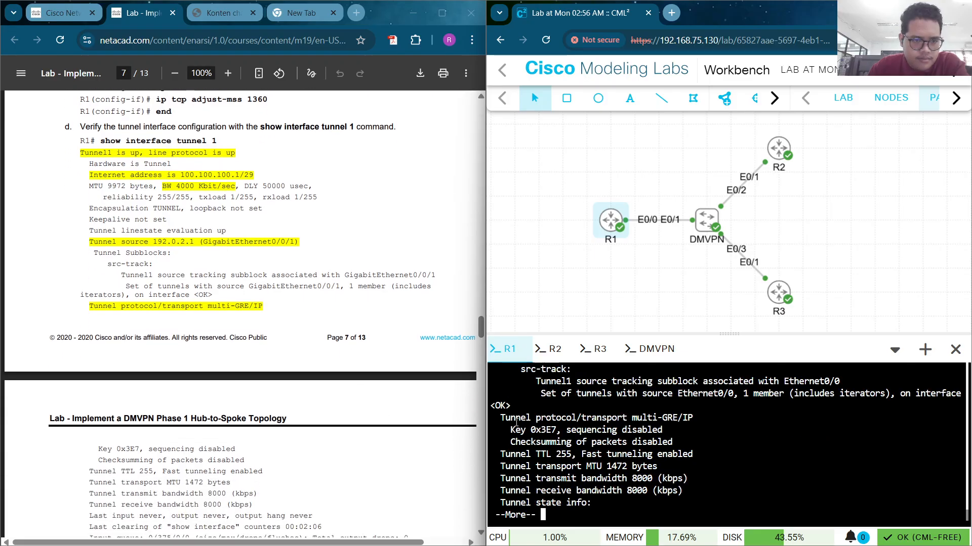
{"action": "left_click_drag", "start_coordinate": [688, 420], "coordinate": [497, 418]}
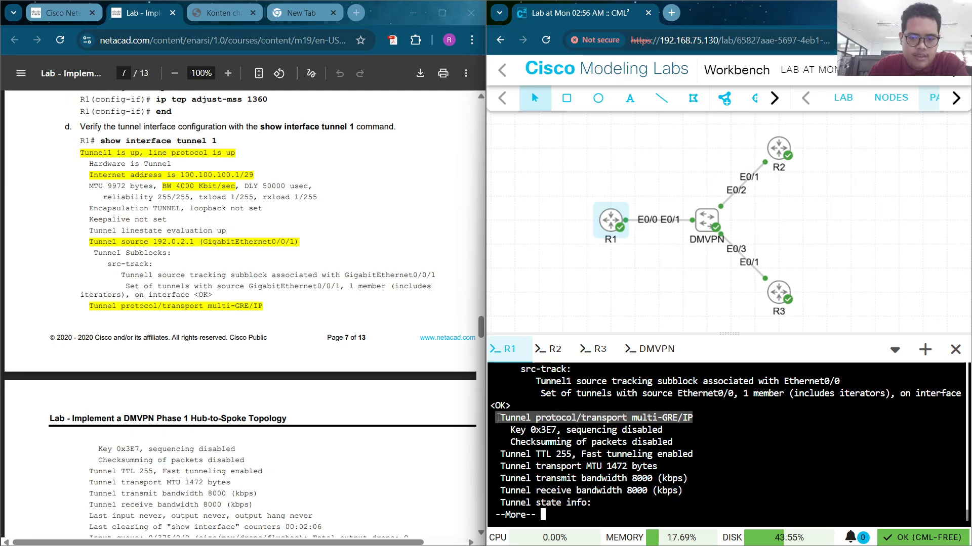
{"action": "scroll", "coordinate": [310, 400], "scroll_direction": "down", "scroll_amount": 6}
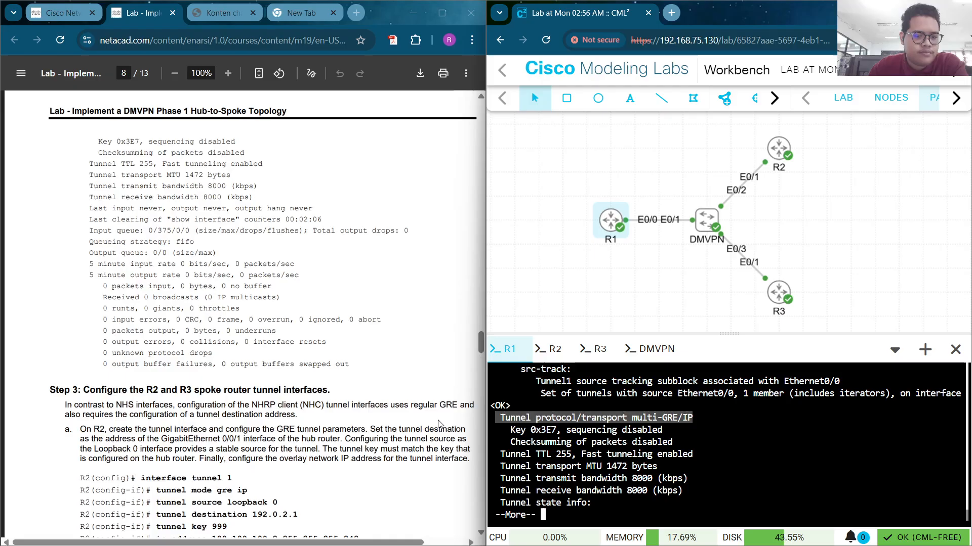
{"action": "left_click", "coordinate": [602, 443]}
{"action": "key", "text": "Return"}
{"action": "key", "text": "Return"}
{"action": "key", "text": "Return"}
{"action": "key", "text": "Return"}
{"action": "key", "text": "Return"}
{"action": "key", "text": "Return"}
{"action": "key", "text": "Return"}
{"action": "key", "text": "Return"}
{"action": "key", "text": "Return"}
{"action": "key", "text": "Return"}
{"action": "key", "text": "Return"}
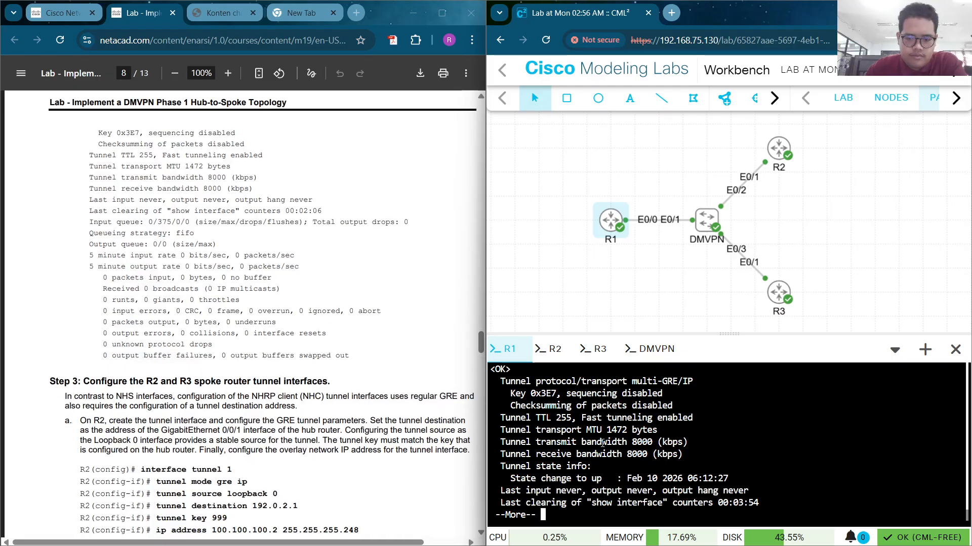
{"action": "key", "text": "Return"}
{"action": "key", "text": "Return"}
{"action": "key", "text": "Return"}
{"action": "key", "text": "Return"}
{"action": "key", "text": "Return"}
{"action": "key", "text": "Return"}
{"action": "key", "text": "Return"}
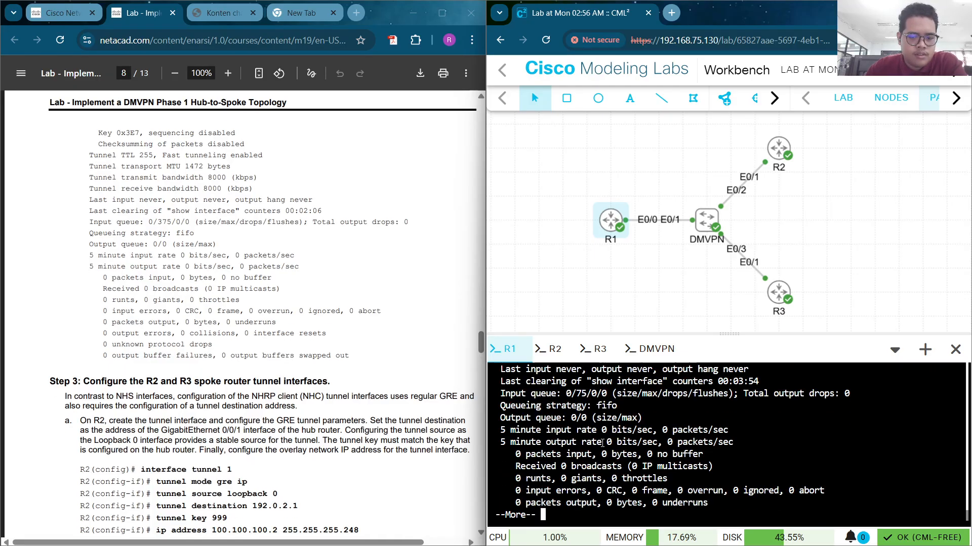
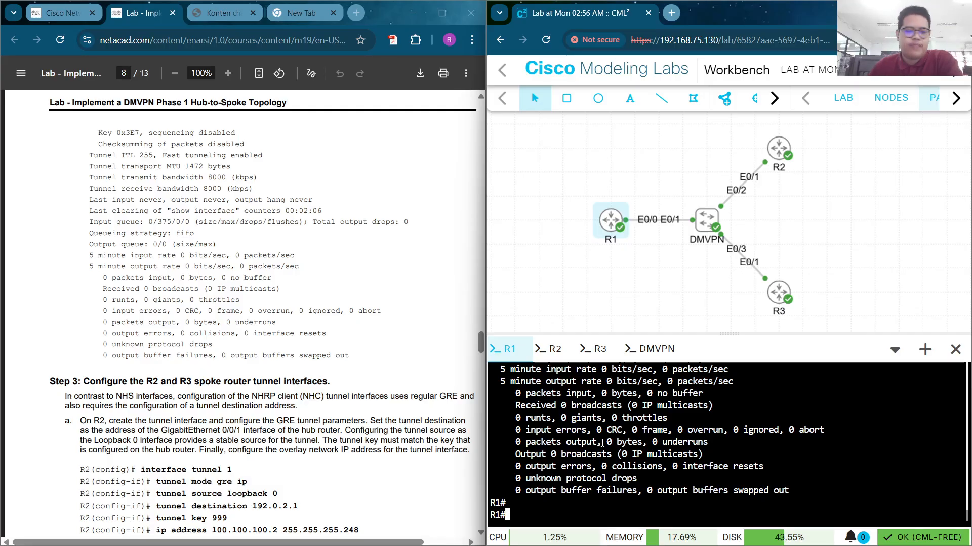
Review Step 3 of the lab guide, then switch to router R2's console
{"action": "scroll", "coordinate": [257, 434], "scroll_direction": "down", "scroll_amount": 4}
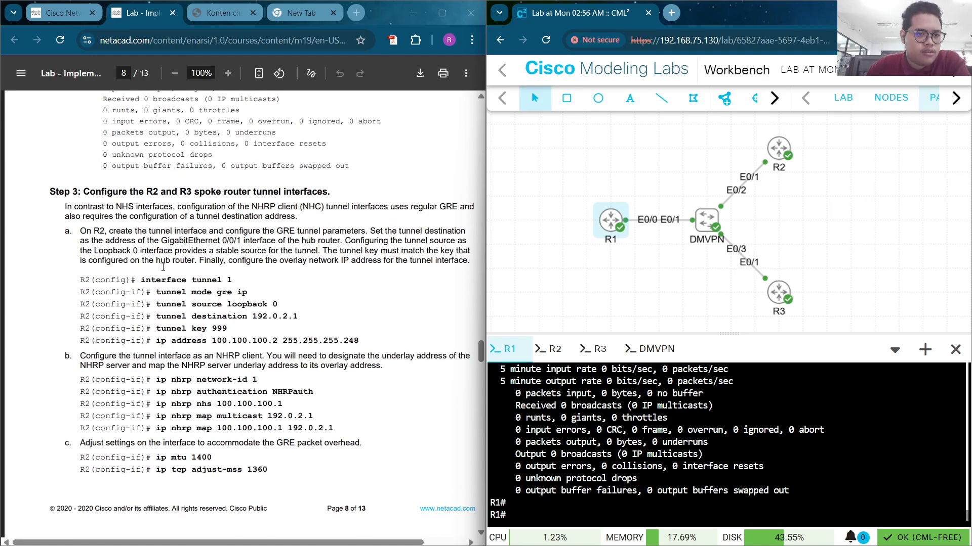
{"action": "scroll", "coordinate": [229, 276], "scroll_direction": "down", "scroll_amount": 3}
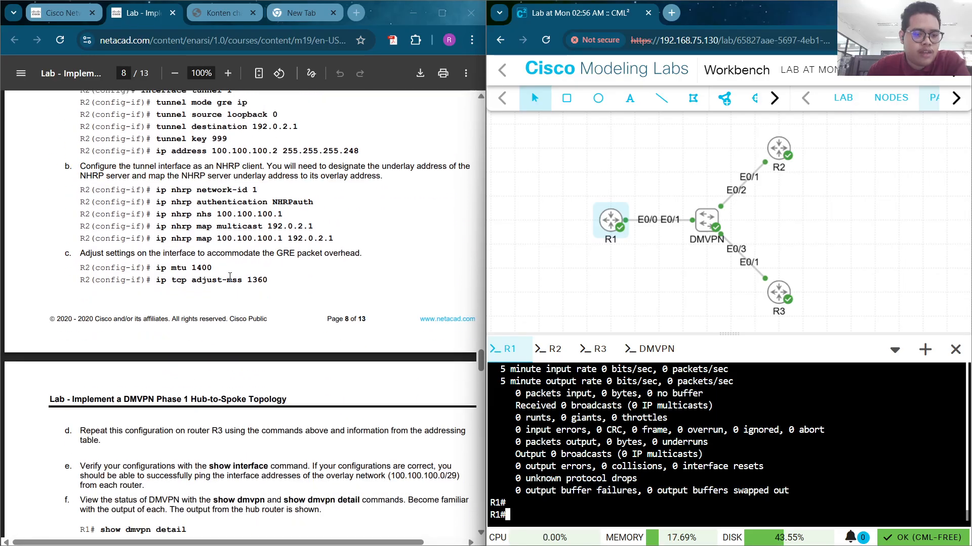
{"action": "scroll", "coordinate": [230, 276], "scroll_direction": "down", "scroll_amount": 3}
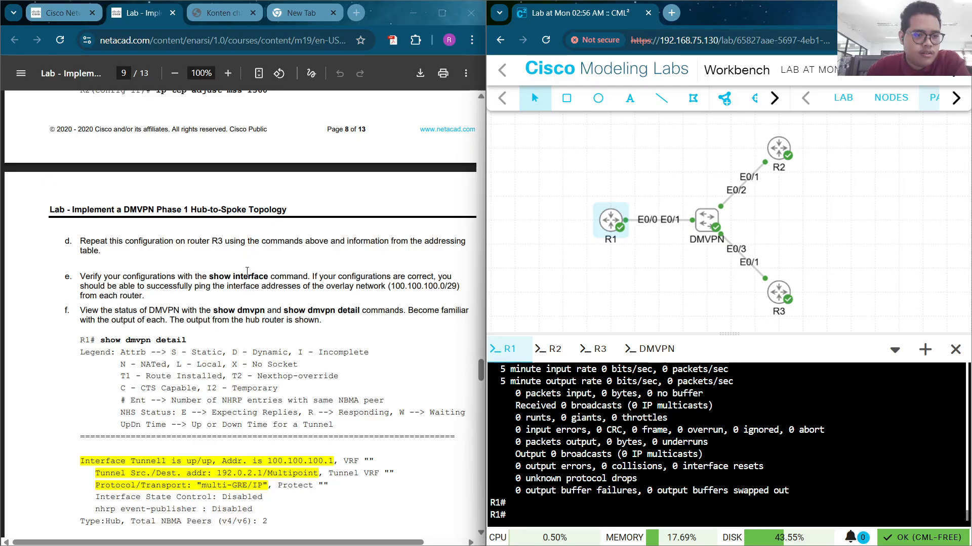
{"action": "scroll", "coordinate": [246, 271], "scroll_direction": "up", "scroll_amount": 1}
{"action": "scroll", "coordinate": [246, 271], "scroll_direction": "up", "scroll_amount": 1}
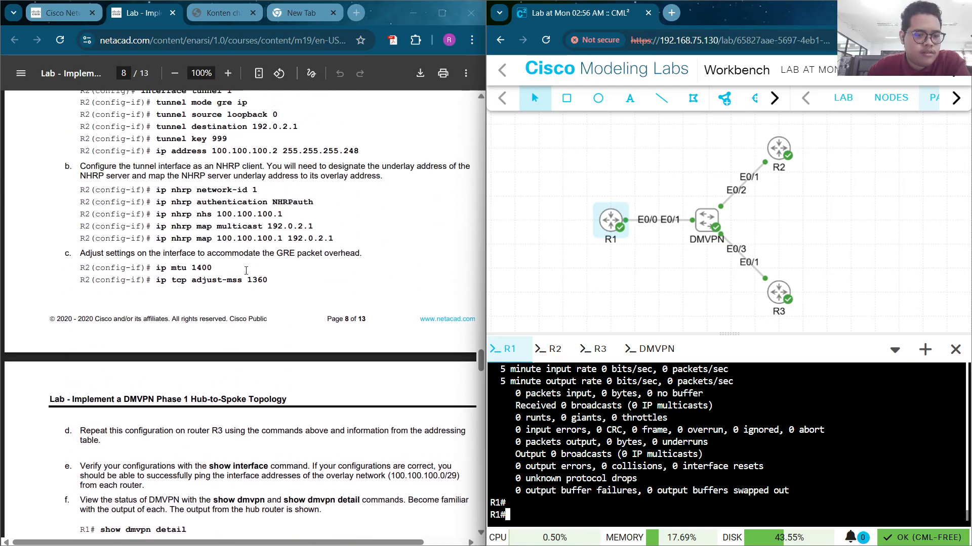
{"action": "scroll", "coordinate": [245, 270], "scroll_direction": "down", "scroll_amount": 1}
{"action": "scroll", "coordinate": [246, 271], "scroll_direction": "down", "scroll_amount": 4}
{"action": "scroll", "coordinate": [245, 271], "scroll_direction": "up", "scroll_amount": 7}
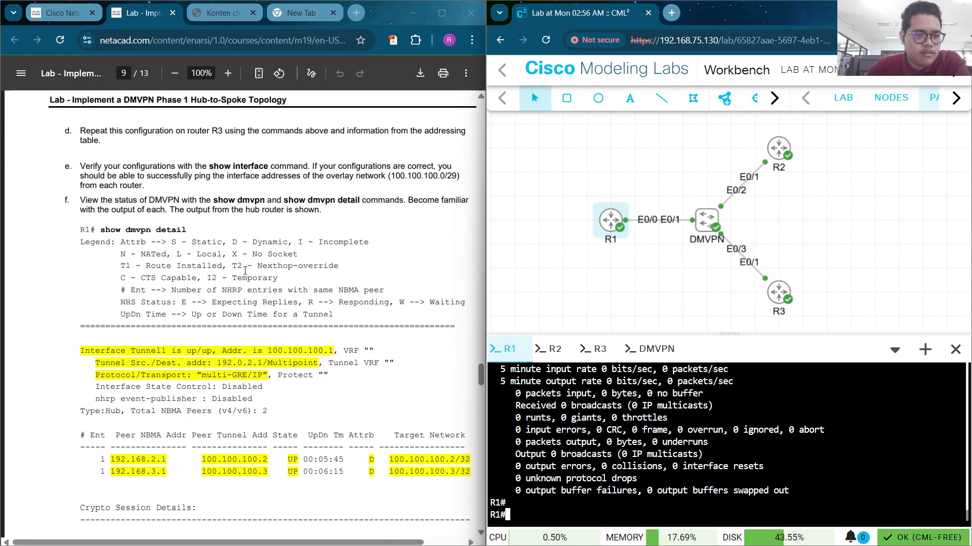
{"action": "scroll", "coordinate": [243, 269], "scroll_direction": "down", "scroll_amount": 2}
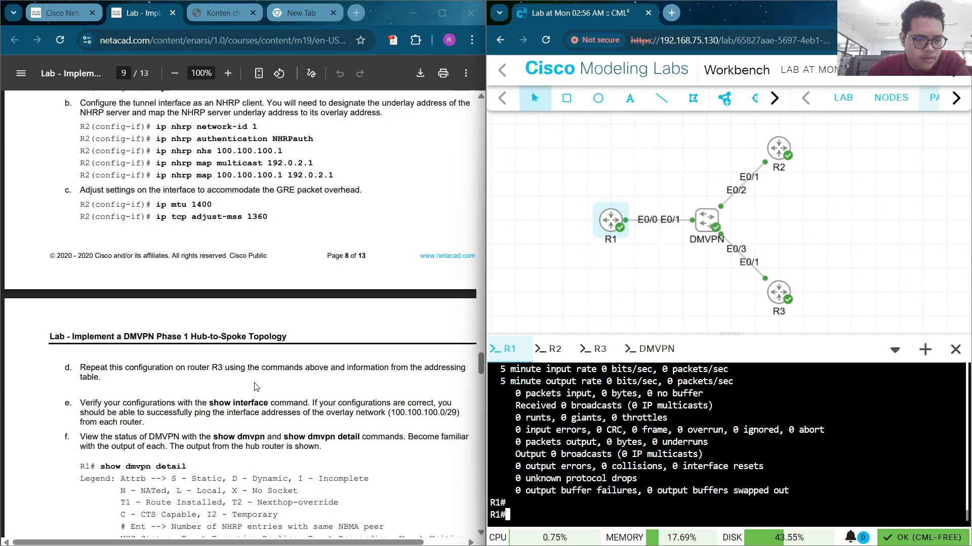
{"action": "scroll", "coordinate": [255, 381], "scroll_direction": "down", "scroll_amount": 1}
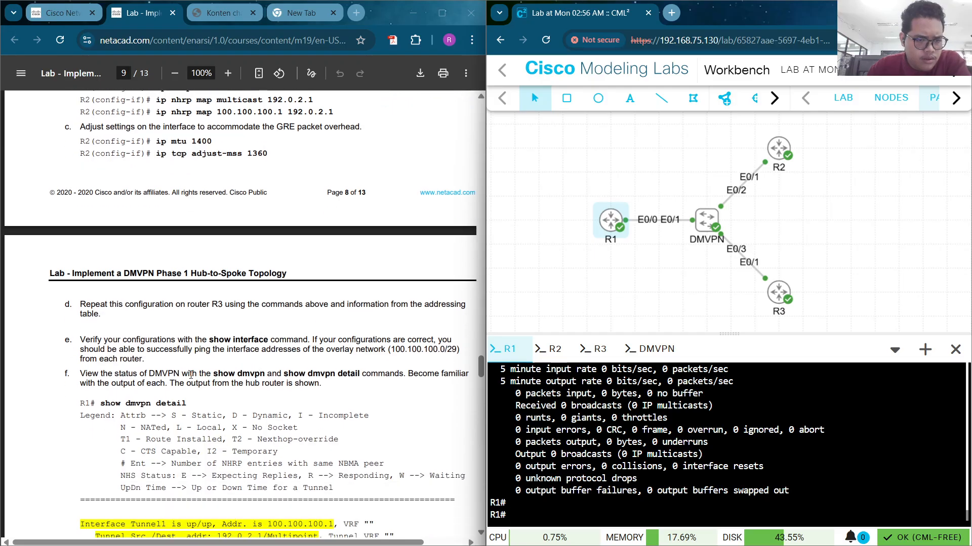
{"action": "scroll", "coordinate": [243, 364], "scroll_direction": "up", "scroll_amount": 1}
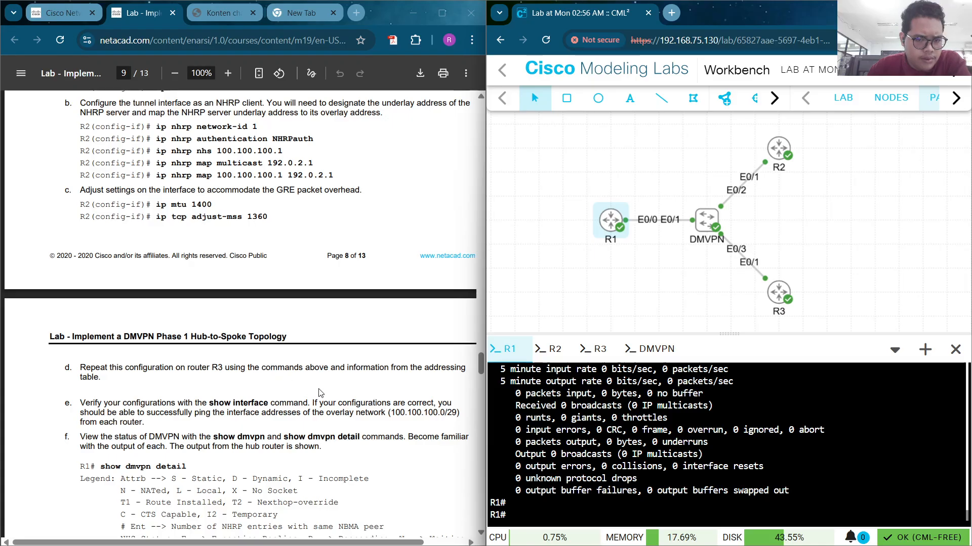
{"action": "scroll", "coordinate": [402, 401], "scroll_direction": "up", "scroll_amount": 4}
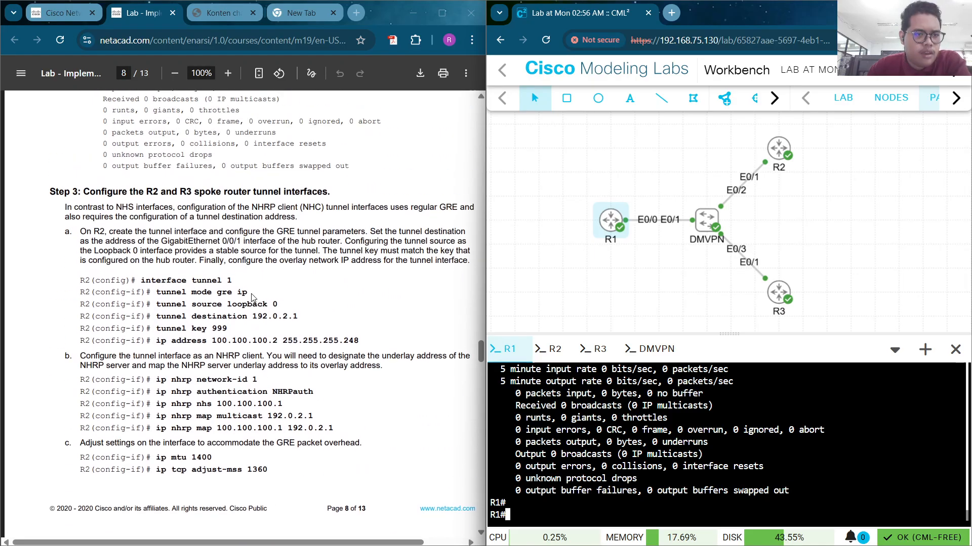
{"action": "left_click", "coordinate": [551, 349]}
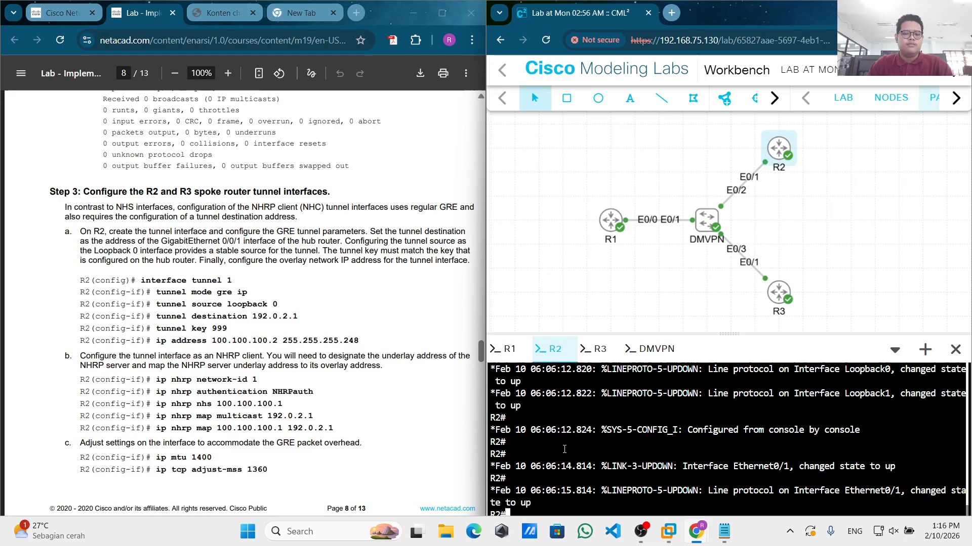
Enter global configuration on R2 and create interface Tunnel 1
{"action": "type", "text": "co"}
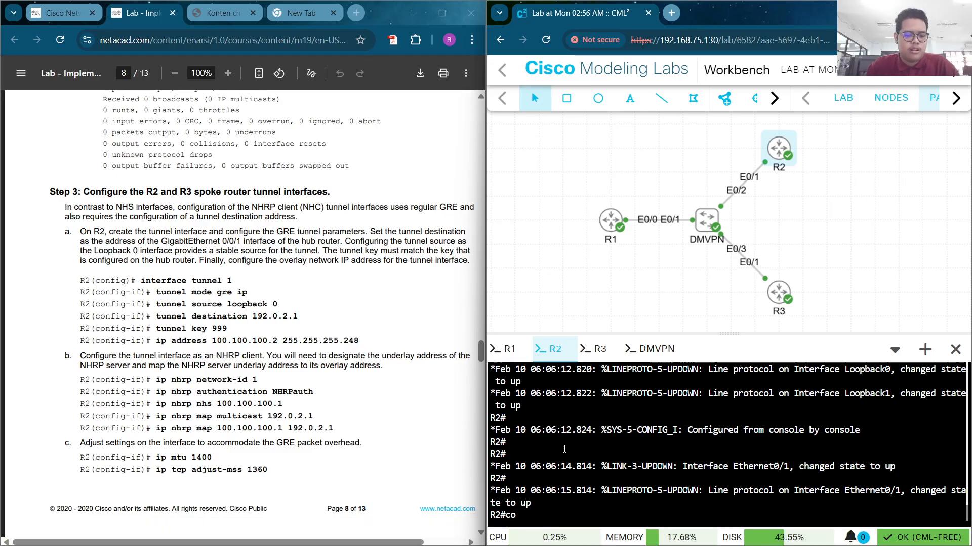
{"action": "type", "text": "n"}
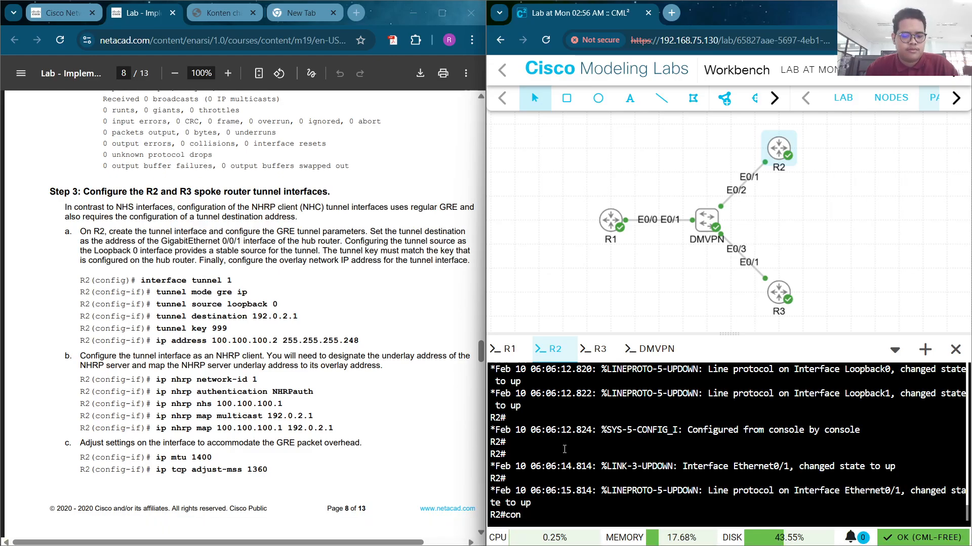
{"action": "type", "text": "f t"}
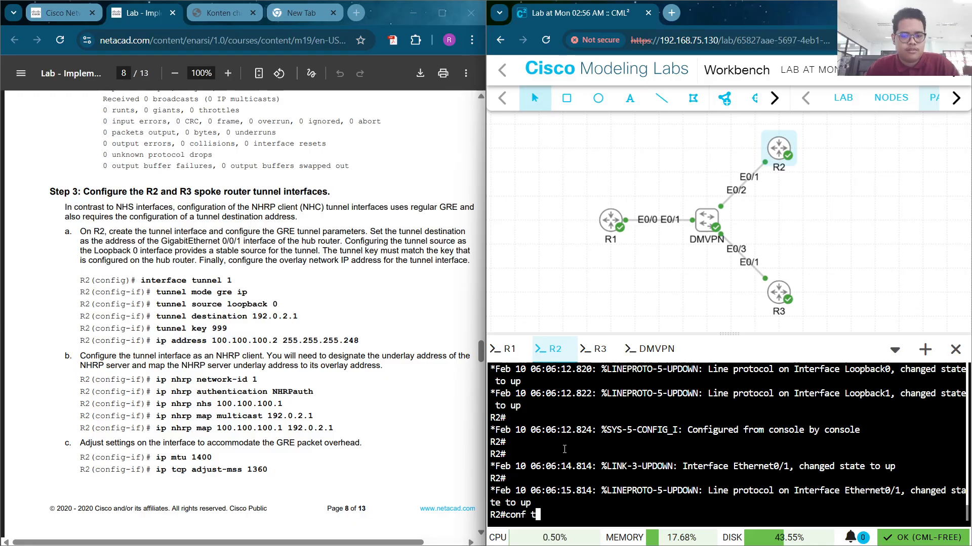
{"action": "key", "text": "Return"}
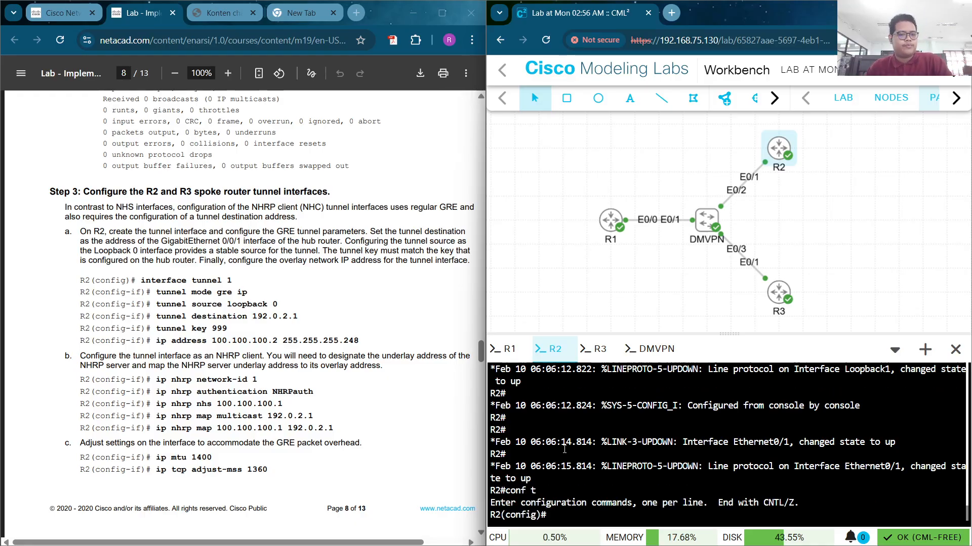
{"action": "type", "text": "int t"}
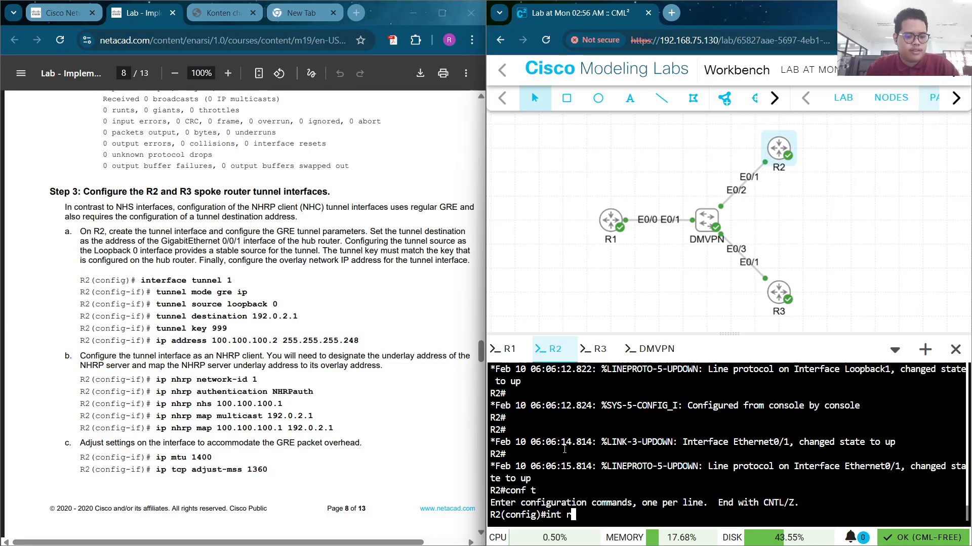
{"action": "type", "text": "unn"}
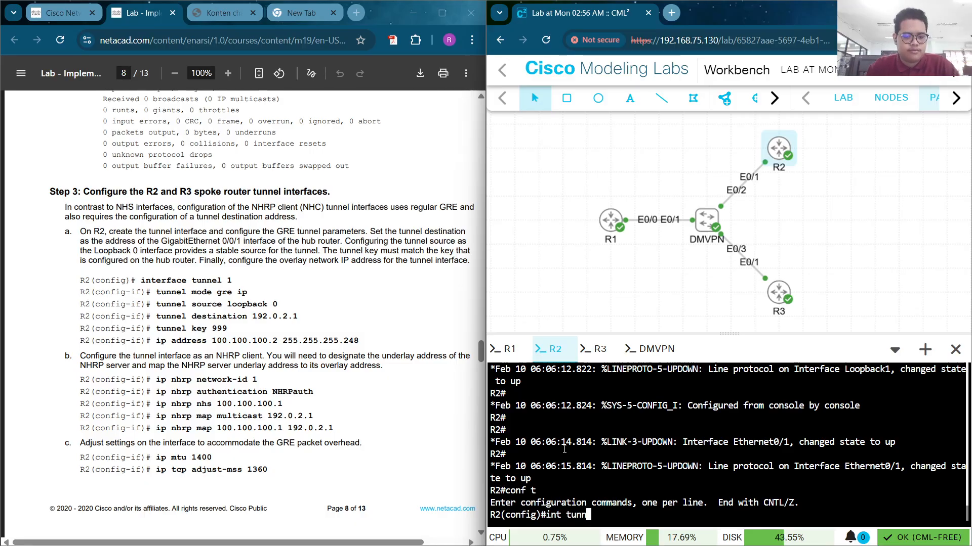
{"action": "key", "text": "Tab"}
{"action": "type", "text": "1"}
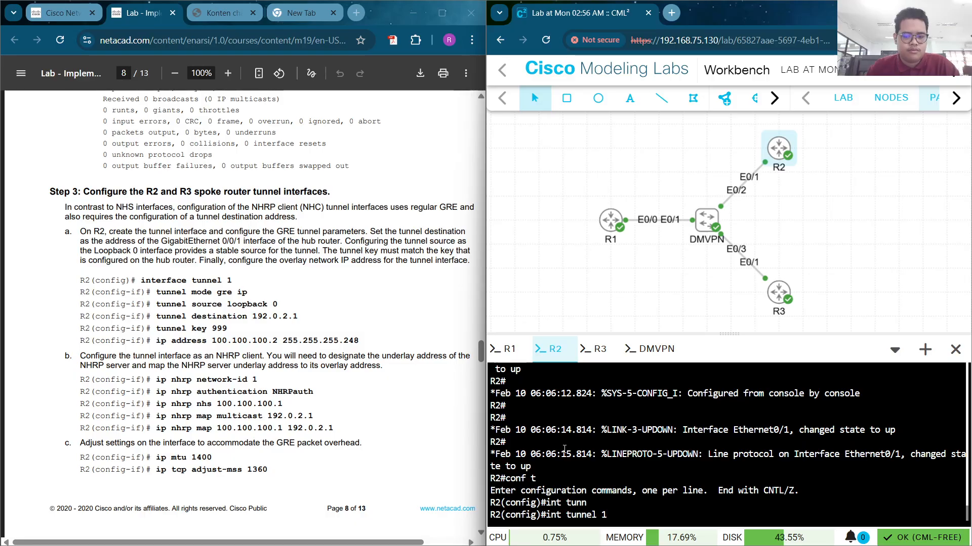
{"action": "key", "text": "Return"}
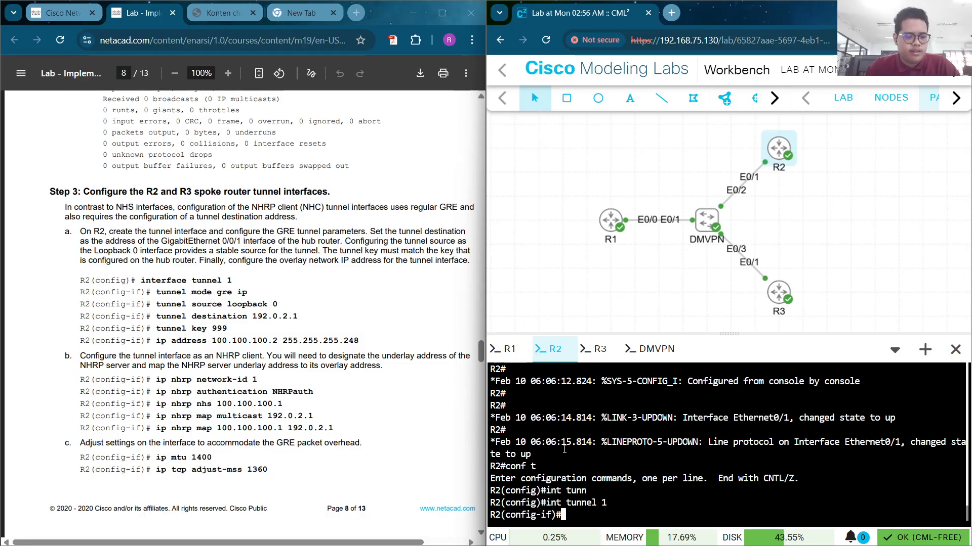
Set Tunnel 1's mode to GRE over IP and begin the tunnel source command
{"action": "type", "text": "t"}
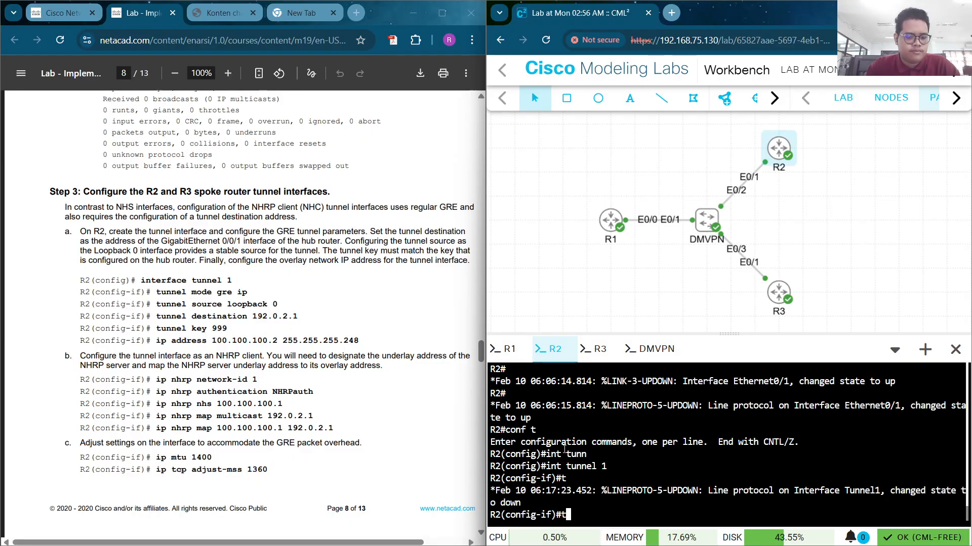
{"action": "type", "text": "unn"}
{"action": "key", "text": "Tab"}
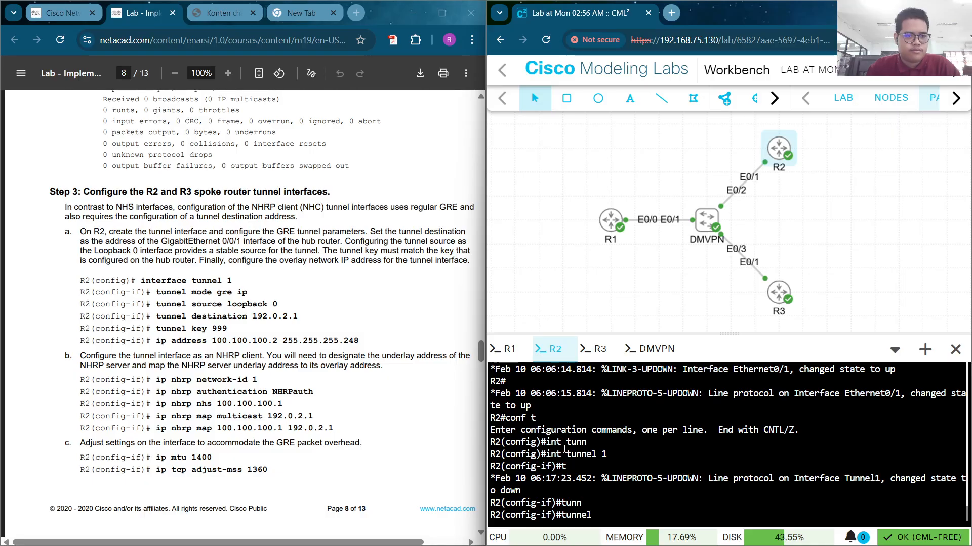
{"action": "type", "text": "mode gre ip"}
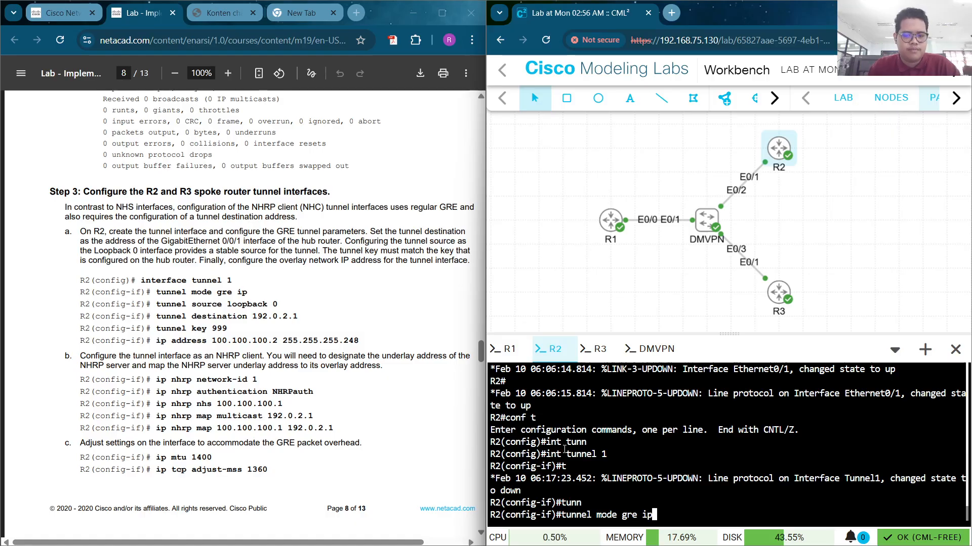
{"action": "key", "text": "Return"}
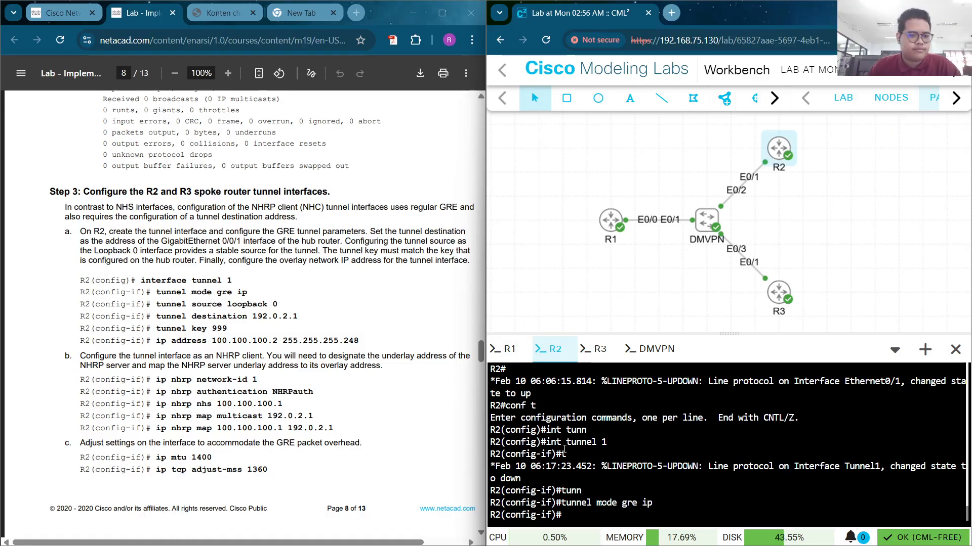
{"action": "type", "text": "t"}
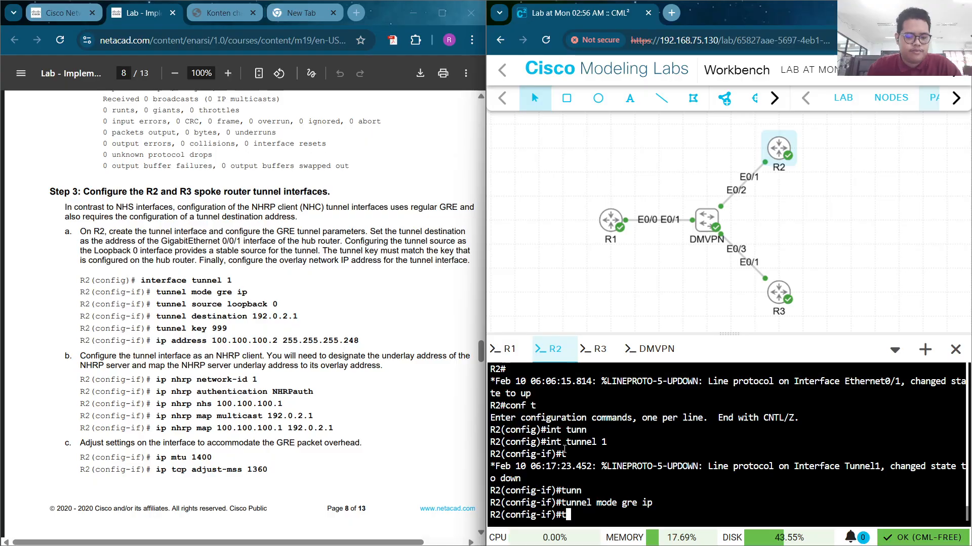
{"action": "type", "text": "unn"}
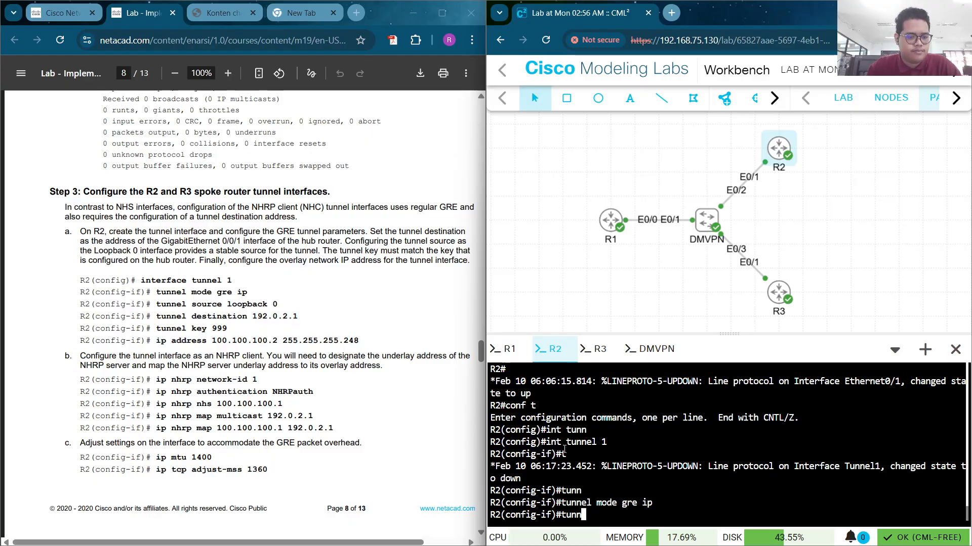
{"action": "type", "text": "el sour"}
Set the tunnel source to Loopback 0 and the destination to 192.0.2.1
{"action": "key", "text": "Tab"}
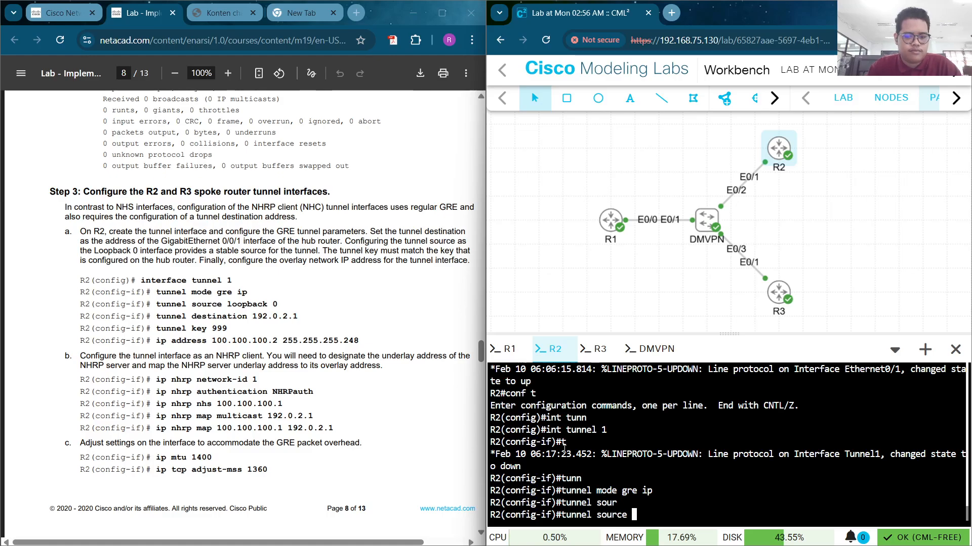
{"action": "type", "text": "loo"}
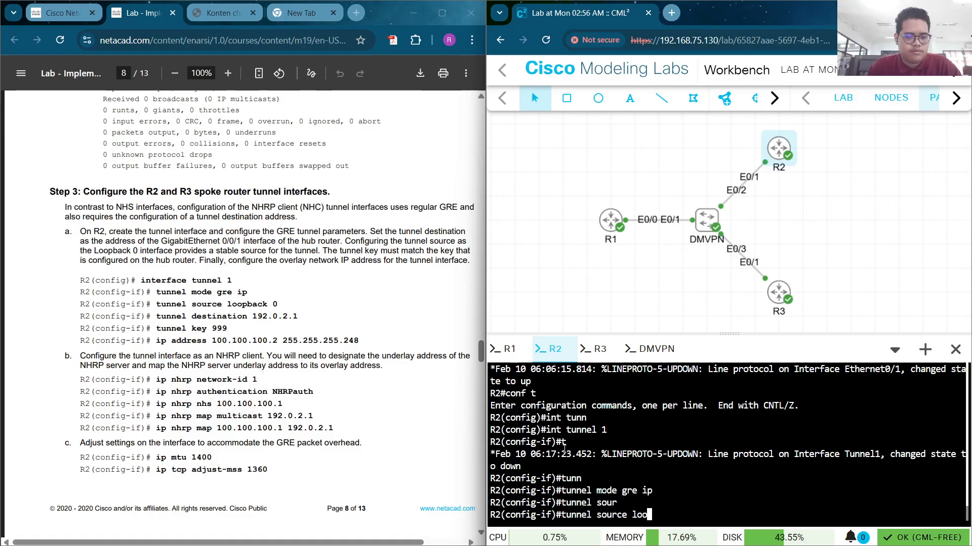
{"action": "key", "text": "Tab"}
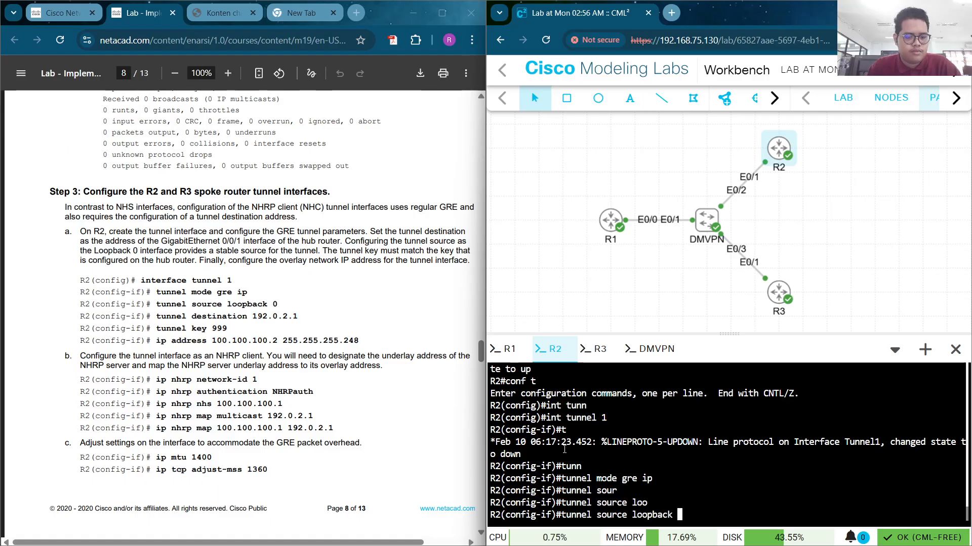
{"action": "type", "text": "0"}
{"action": "key", "text": "Return"}
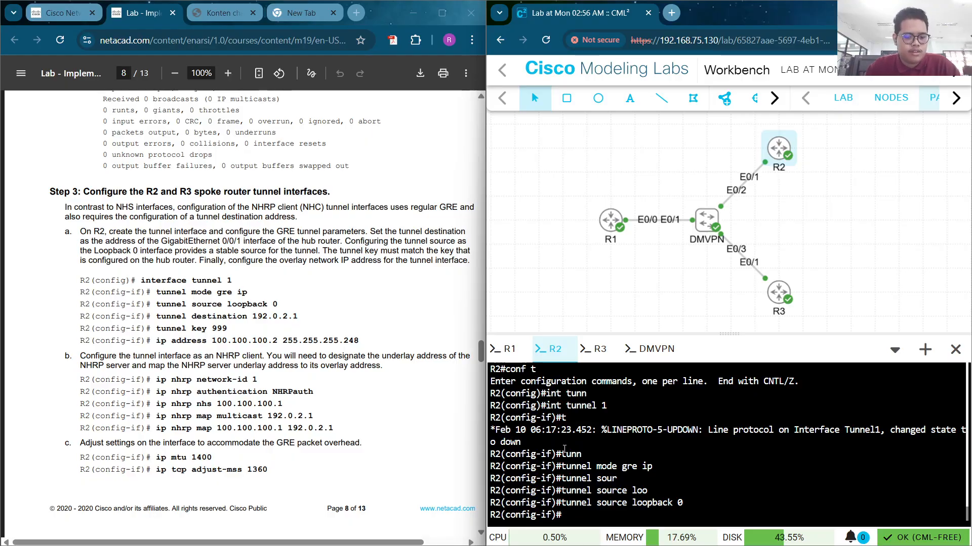
{"action": "type", "text": "tunne"}
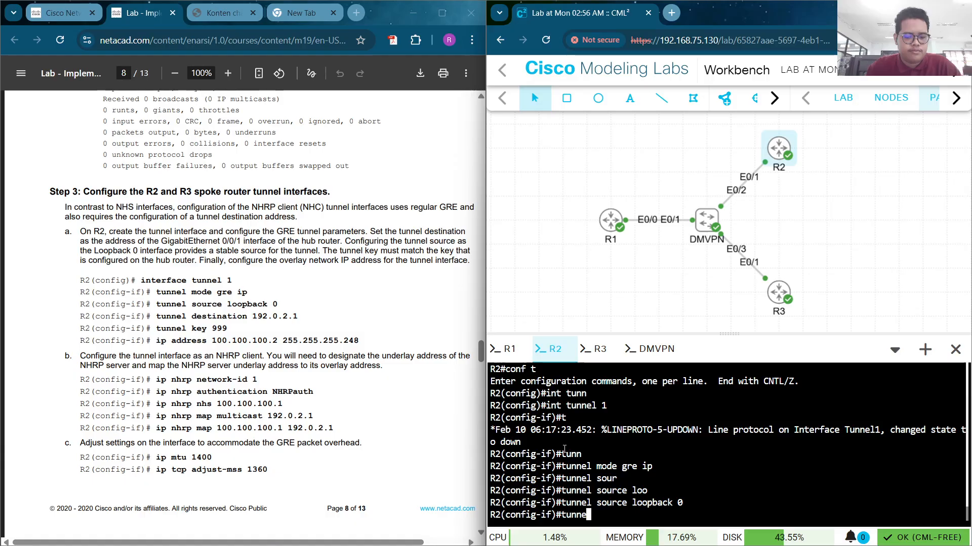
{"action": "type", "text": "l "}
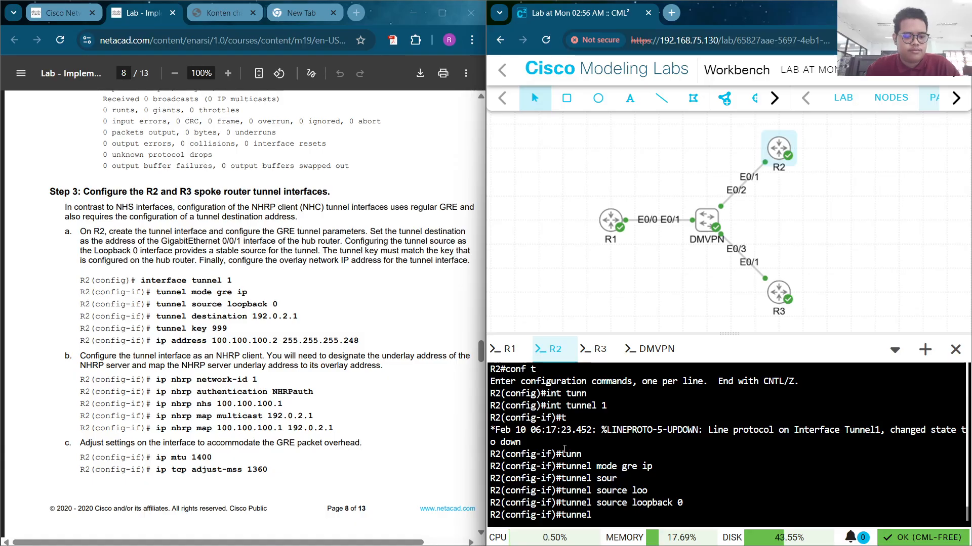
{"action": "type", "text": "des"}
{"action": "key", "text": "Tab"}
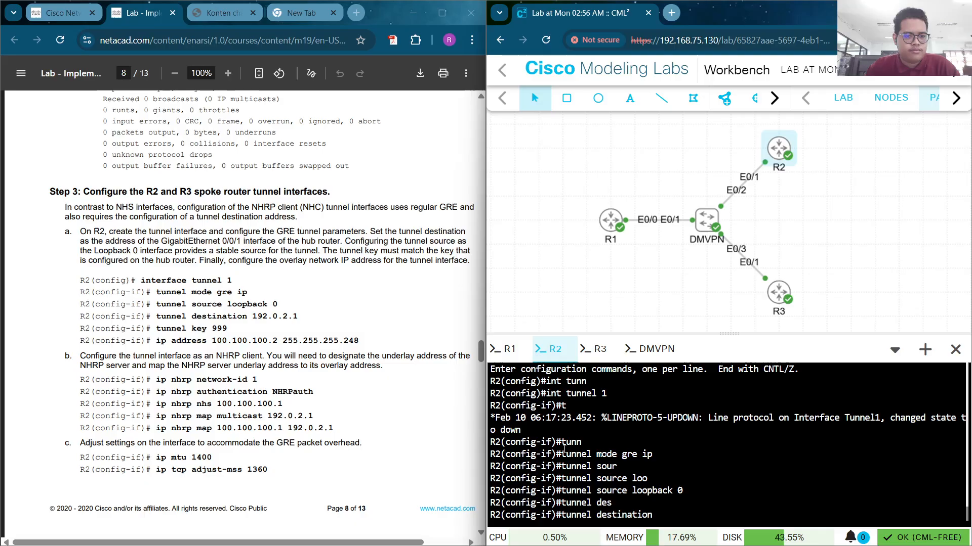
{"action": "type", "text": "192"}
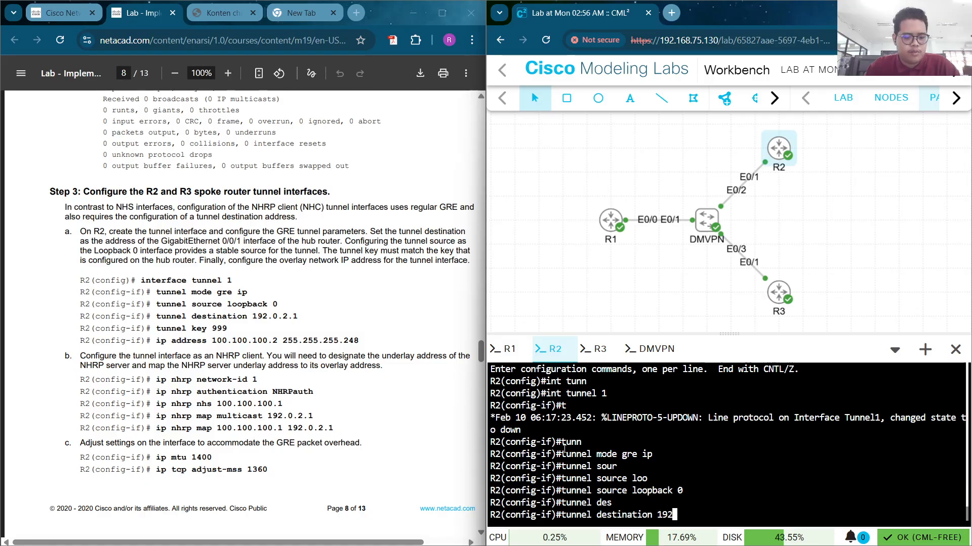
{"action": "type", "text": ".1"}
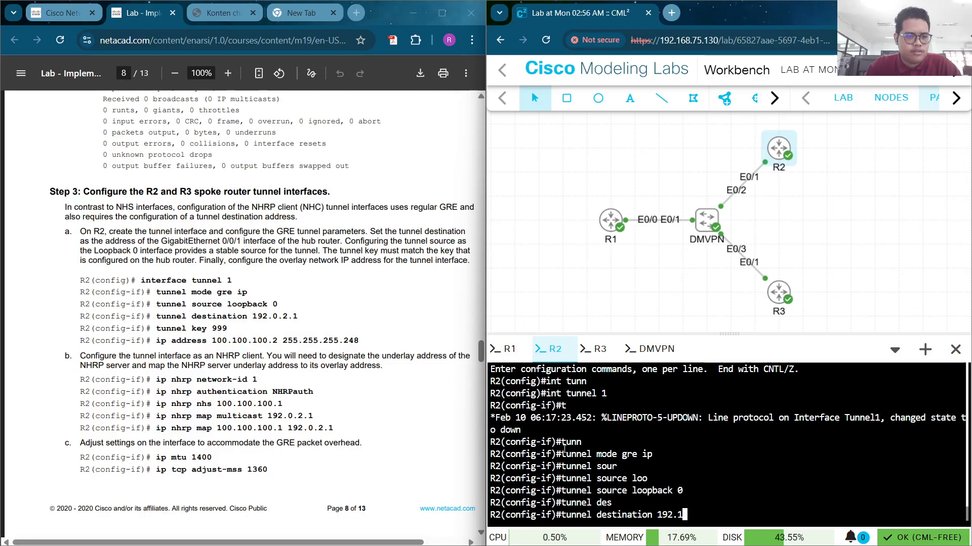
{"action": "key", "text": "BackSpace"}
{"action": "type", "text": "0"}
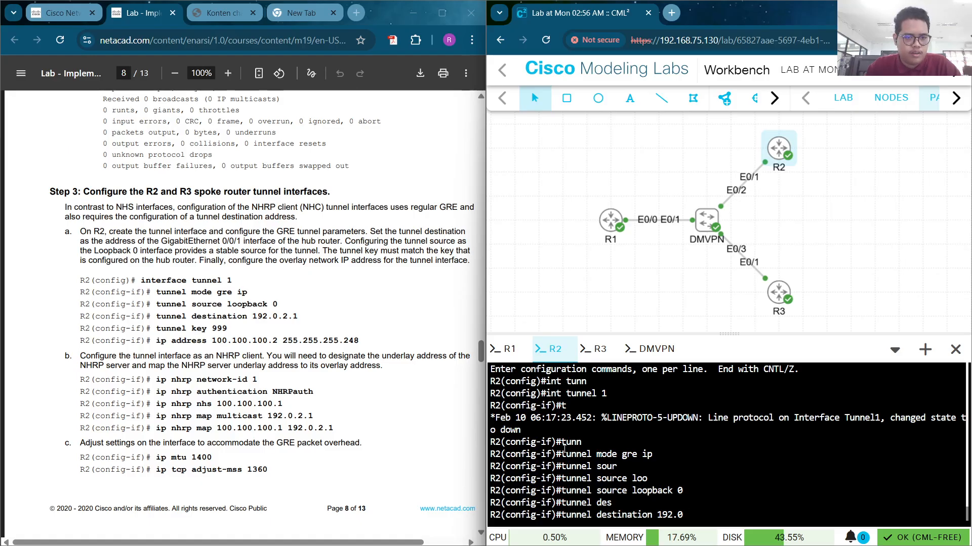
{"action": "type", "text": ".2.1"}
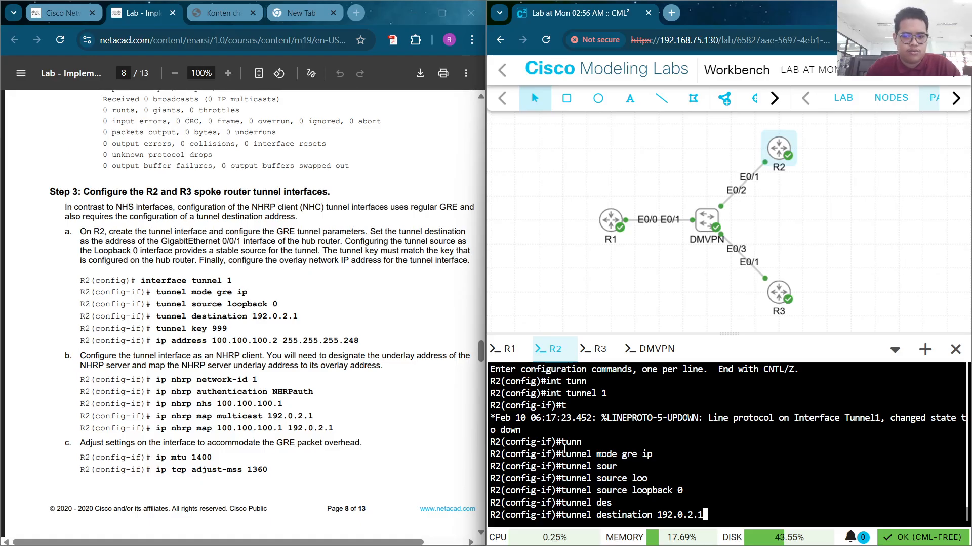
{"action": "key", "text": "Return"}
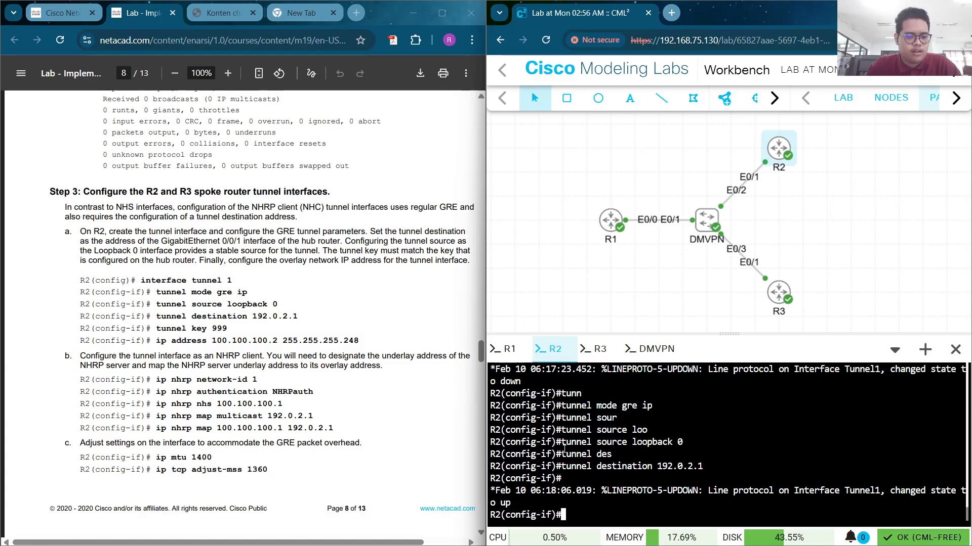
Apply tunnel key 999 to R2's Tunnel 1
{"action": "type", "text": "tunn"}
{"action": "key", "text": "Tab"}
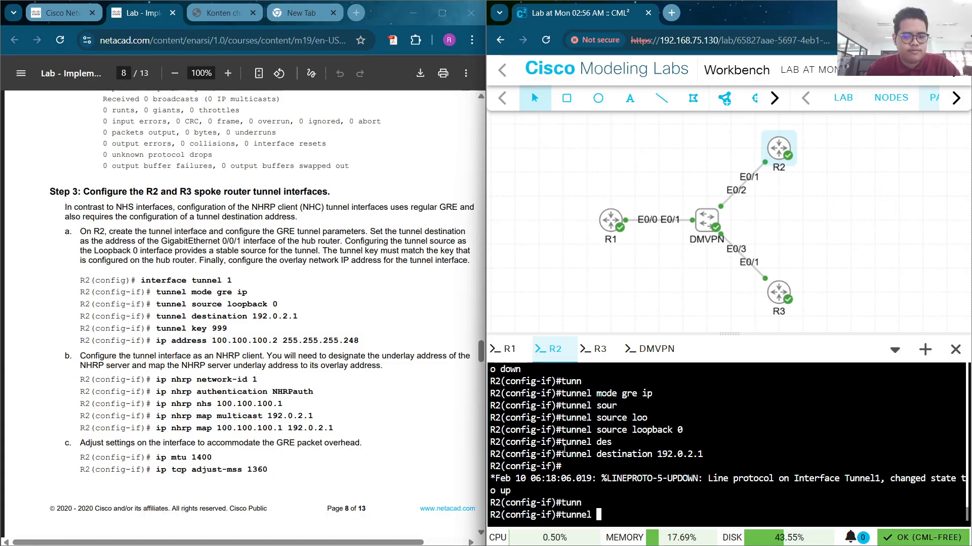
{"action": "type", "text": "key"}
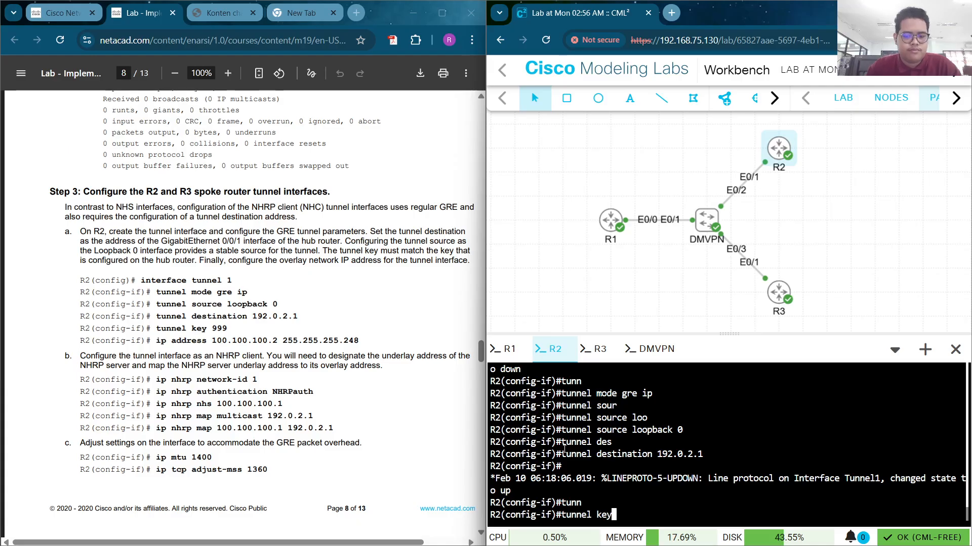
{"action": "type", "text": " 999"}
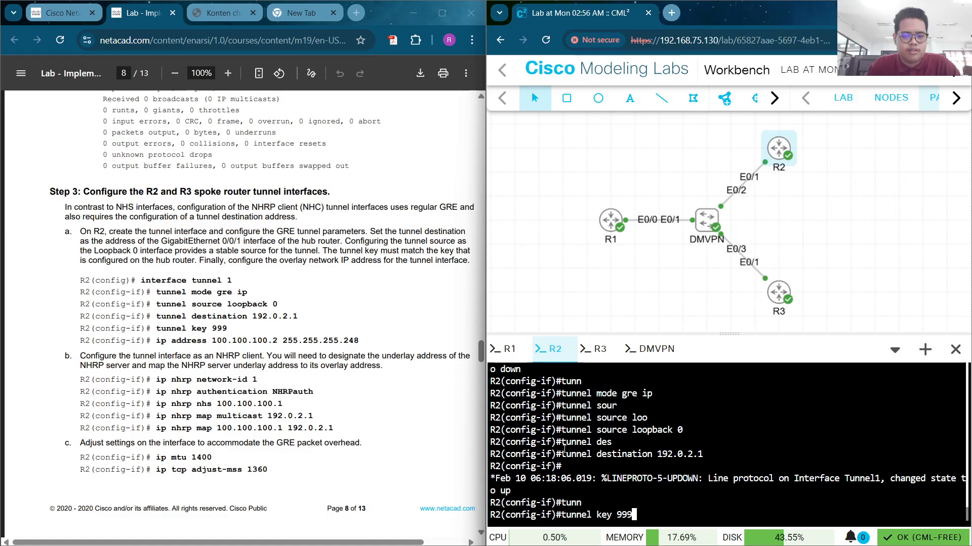
{"action": "key", "text": "Return"}
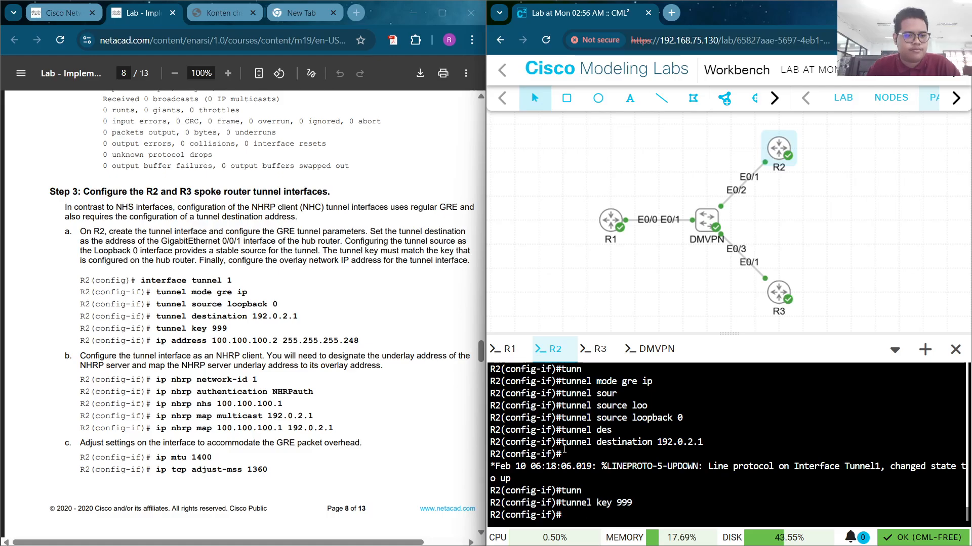
Assign the tunnel address 100.100.100.2 255.255.255.248, correcting the mistyped mask
{"action": "type", "text": "ip add"}
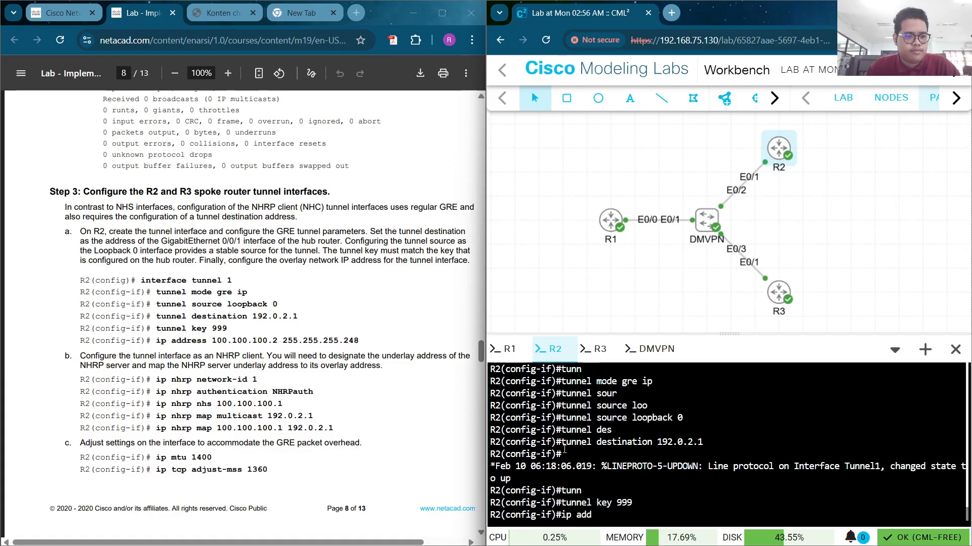
{"action": "key", "text": "Tab"}
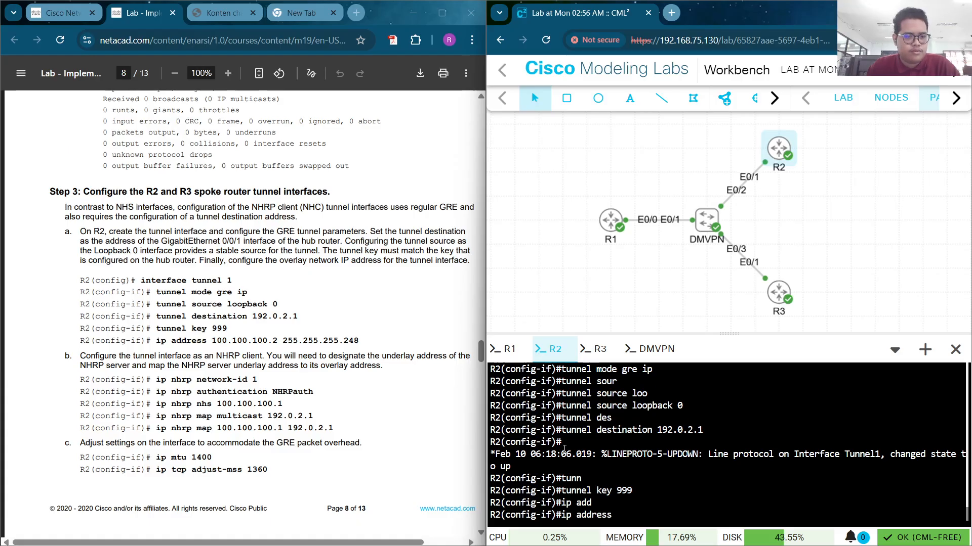
{"action": "type", "text": "100.1"}
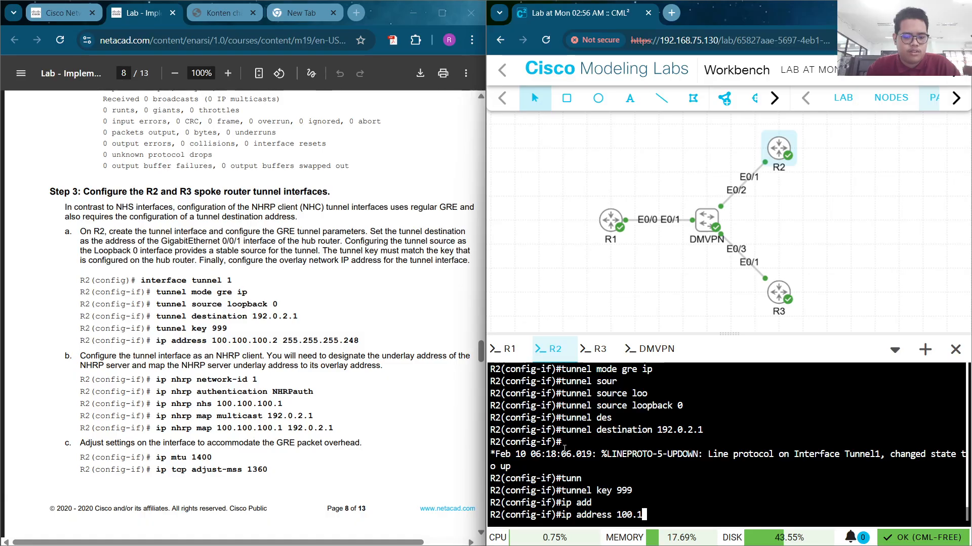
{"action": "type", "text": "00.100"}
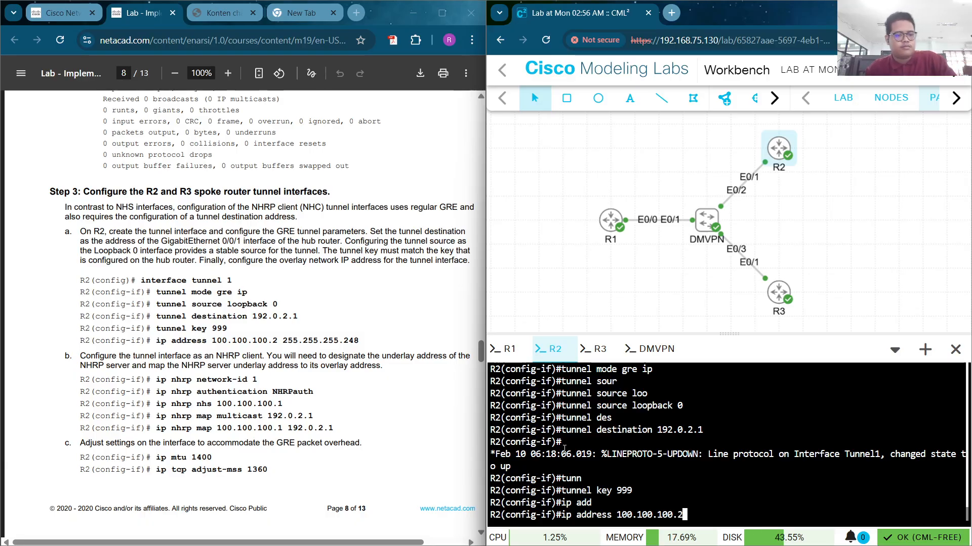
{"action": "type", "text": ".2 3"}
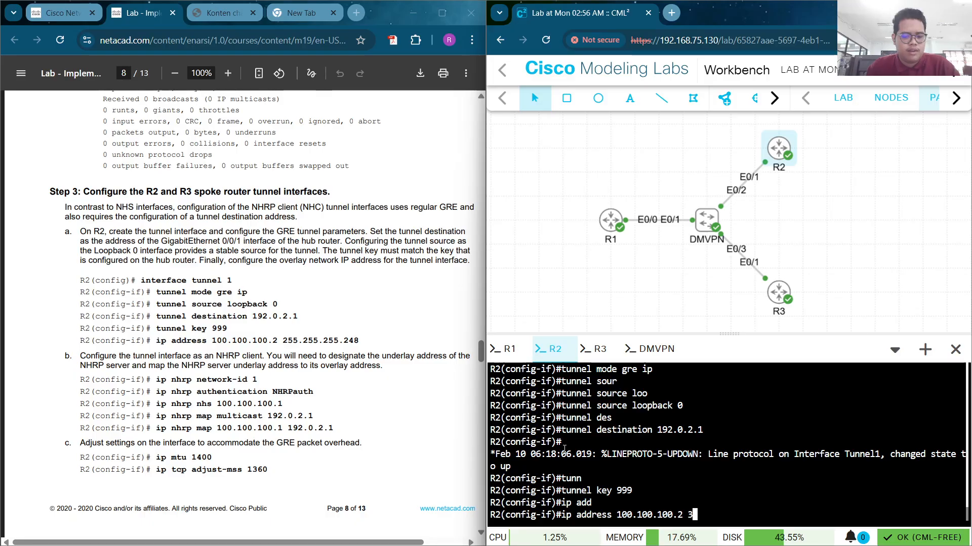
{"action": "key", "text": "BackSpace"}
{"action": "type", "text": "255.2"}
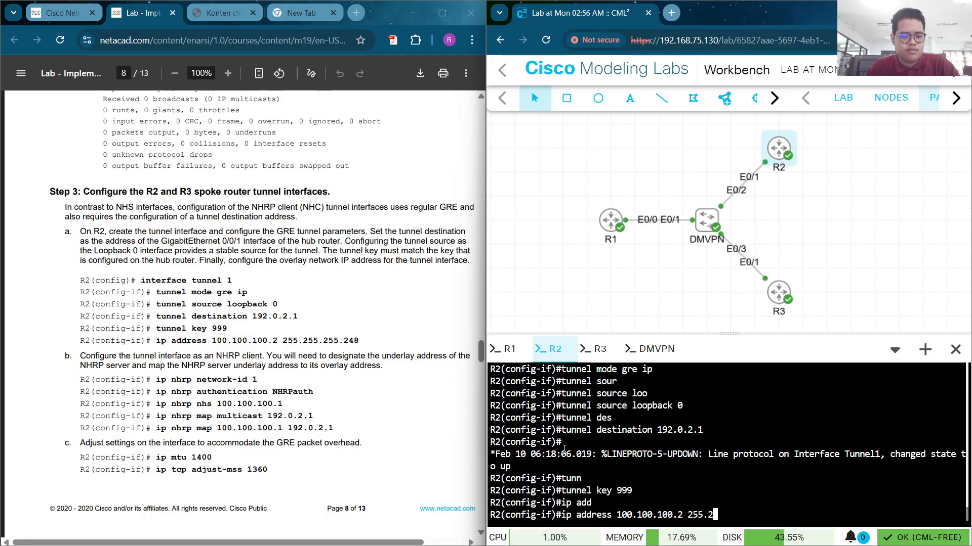
{"action": "type", "text": "55.255."}
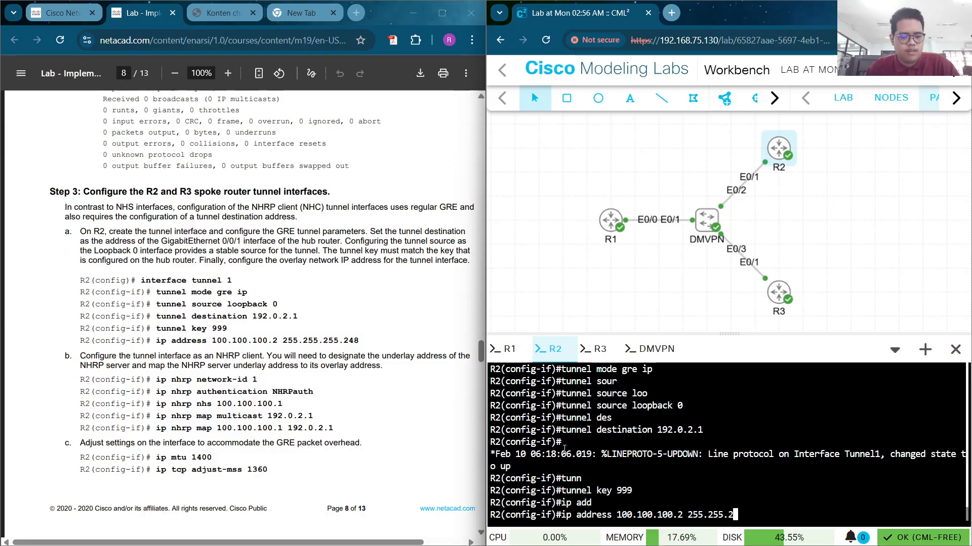
{"action": "type", "text": "24"}
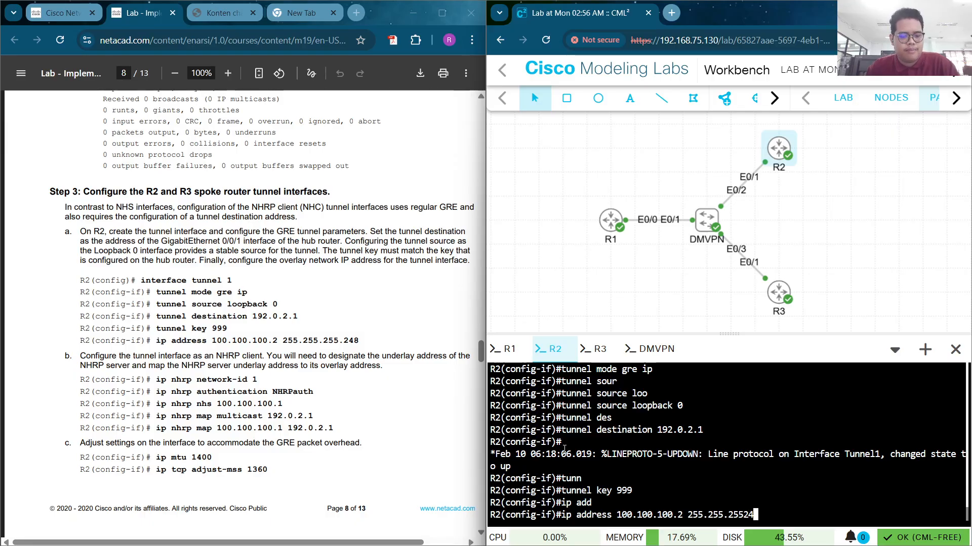
{"action": "type", "text": "8"}
{"action": "key", "text": "Left"}
{"action": "key", "text": "Left"}
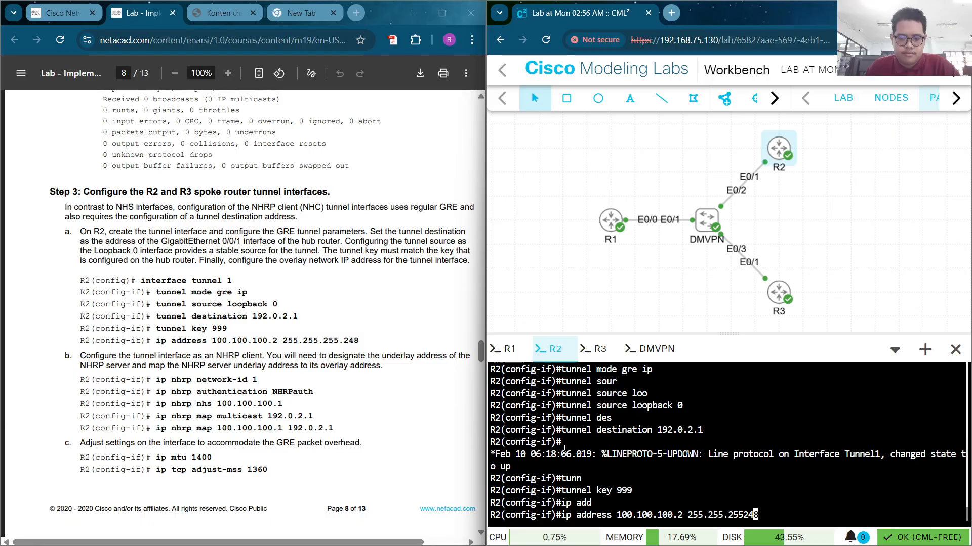
{"action": "type", "text": "."}
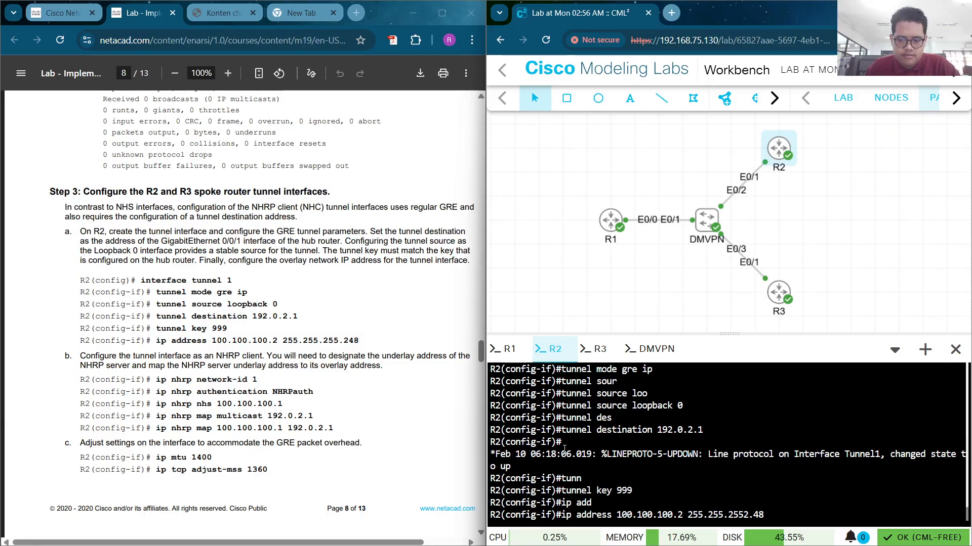
{"action": "key", "text": "Left"}
{"action": "key", "text": "Left"}
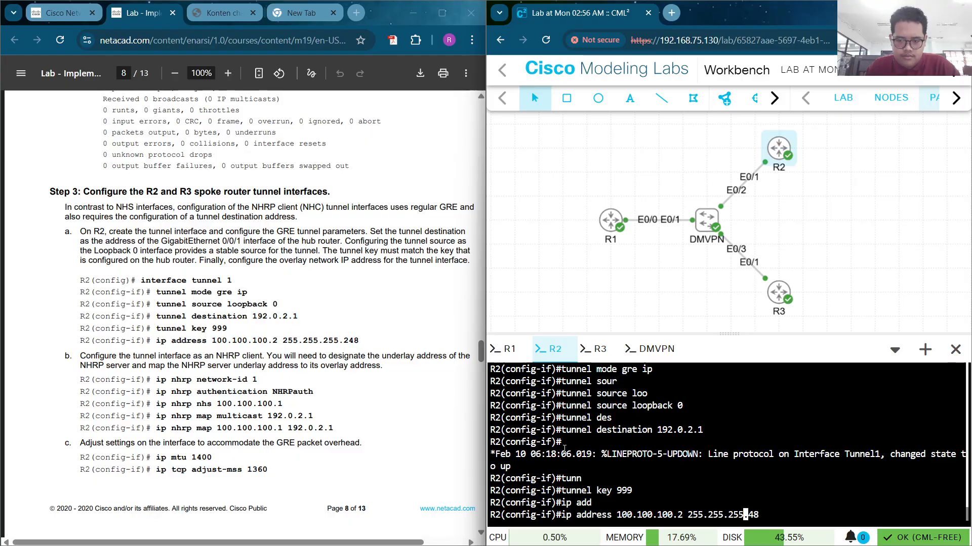
{"action": "key", "text": "Delete"}
{"action": "type", "text": "2"}
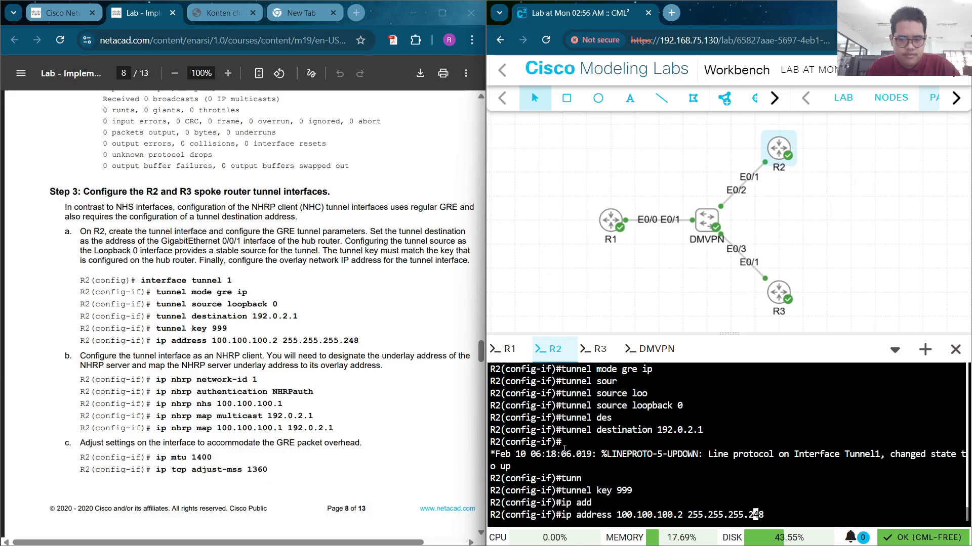
{"action": "key", "text": "Return"}
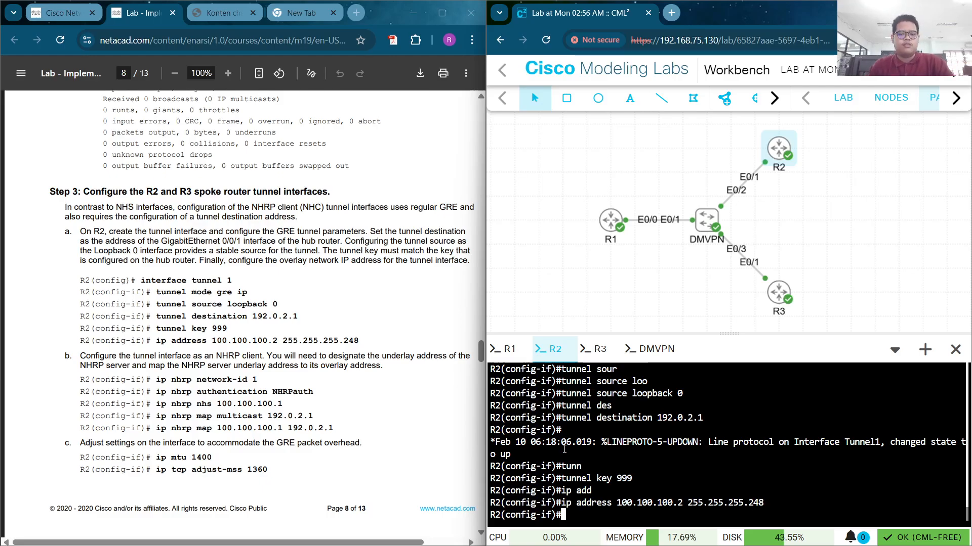
Set NHRP network-id 1 on R2's tunnel
{"action": "type", "text": "i"}
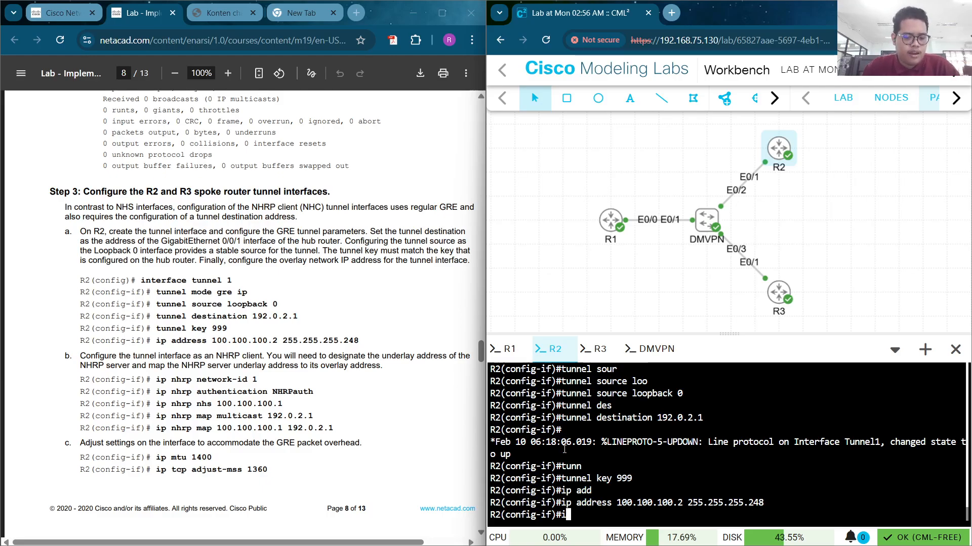
{"action": "type", "text": "p"}
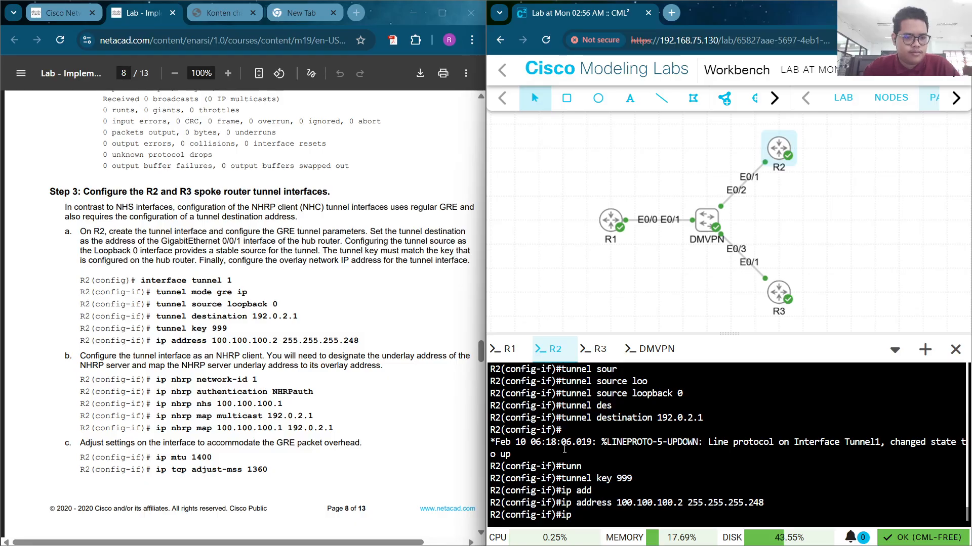
{"action": "type", "text": " nhrp"}
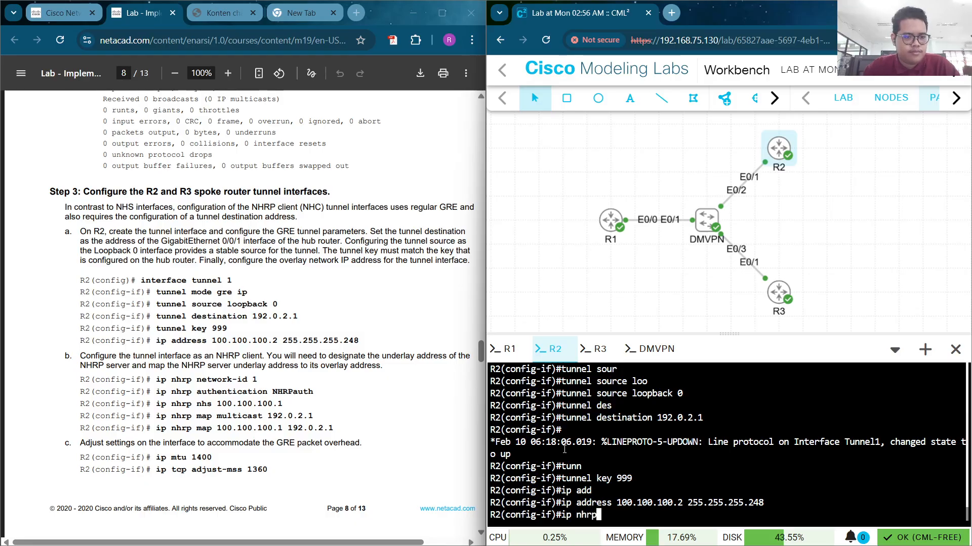
{"action": "type", "text": " net"}
{"action": "key", "text": "Tab"}
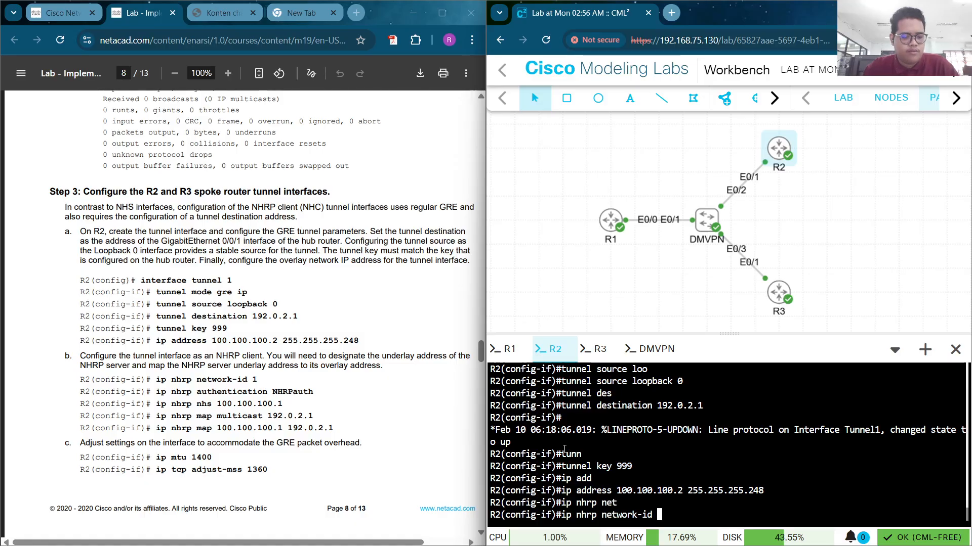
{"action": "type", "text": "1"}
{"action": "key", "text": "Return"}
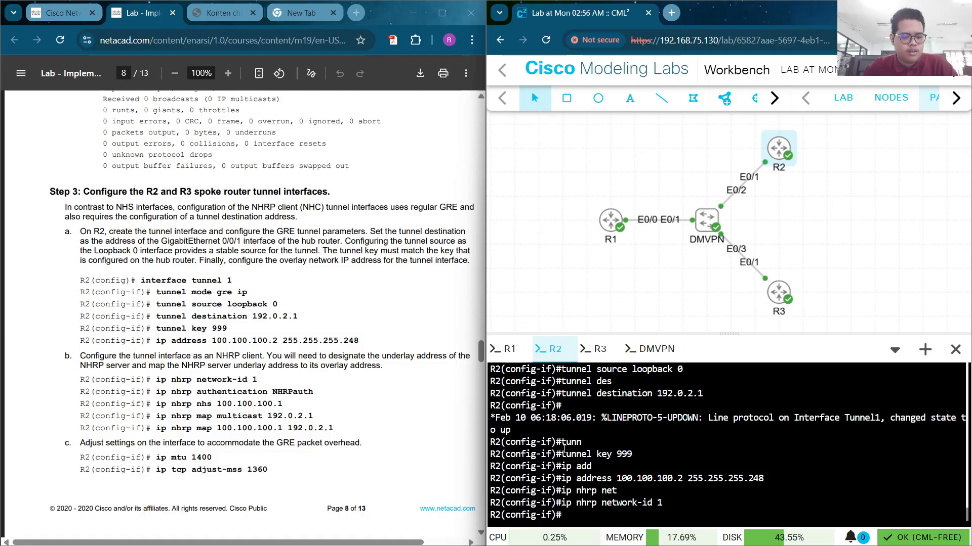
Configure NHRP authentication with the authentication string from the lab guide
{"action": "type", "text": "ip nhrp "}
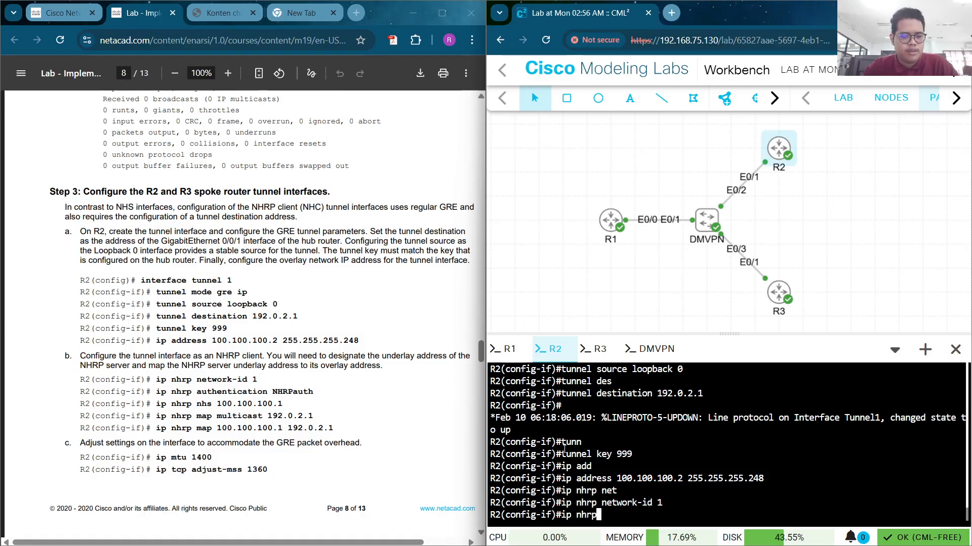
{"action": "type", "text": "ayt"}
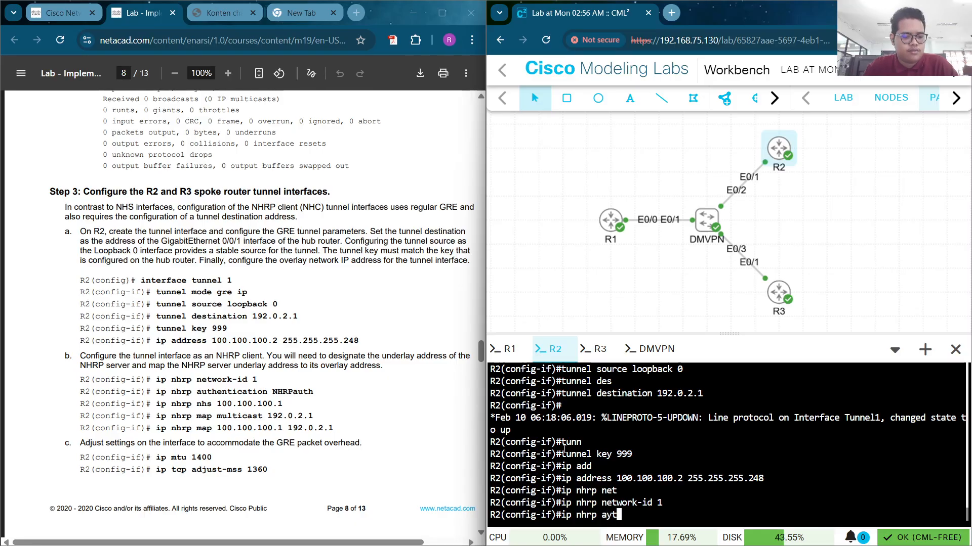
{"action": "key", "text": "Tab"}
{"action": "key", "text": "BackSpace"}
{"action": "key", "text": "BackSpace"}
{"action": "type", "text": "u"}
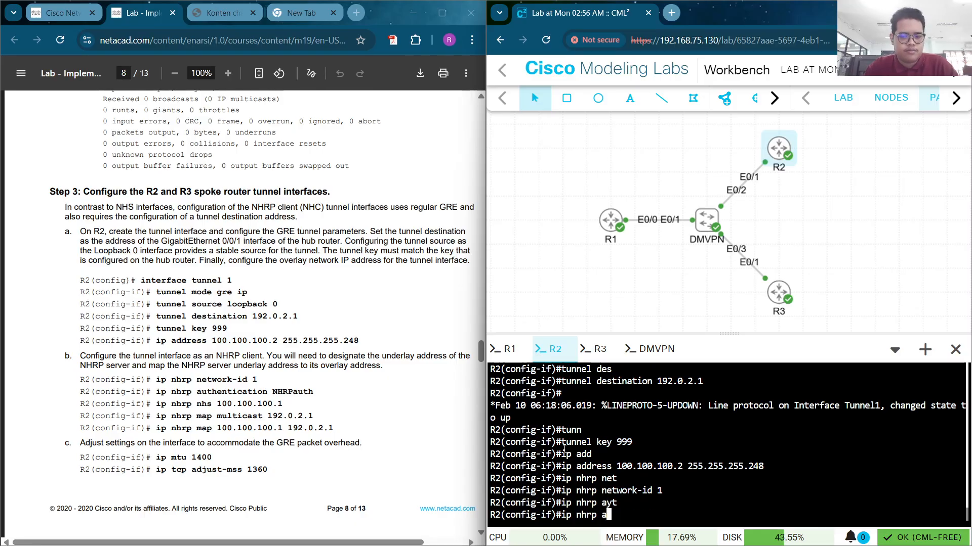
{"action": "type", "text": "t"}
{"action": "key", "text": "Tab"}
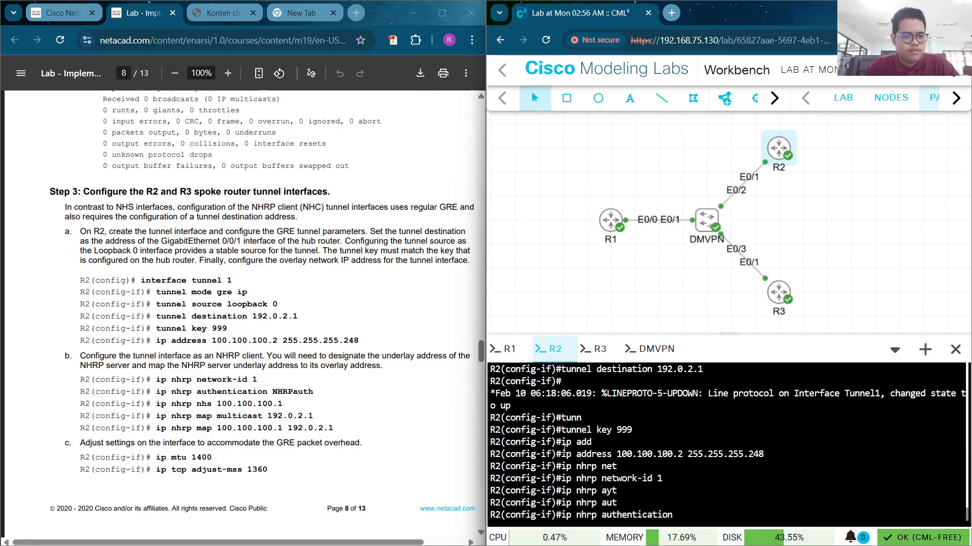
{"action": "type", "text": "N"}
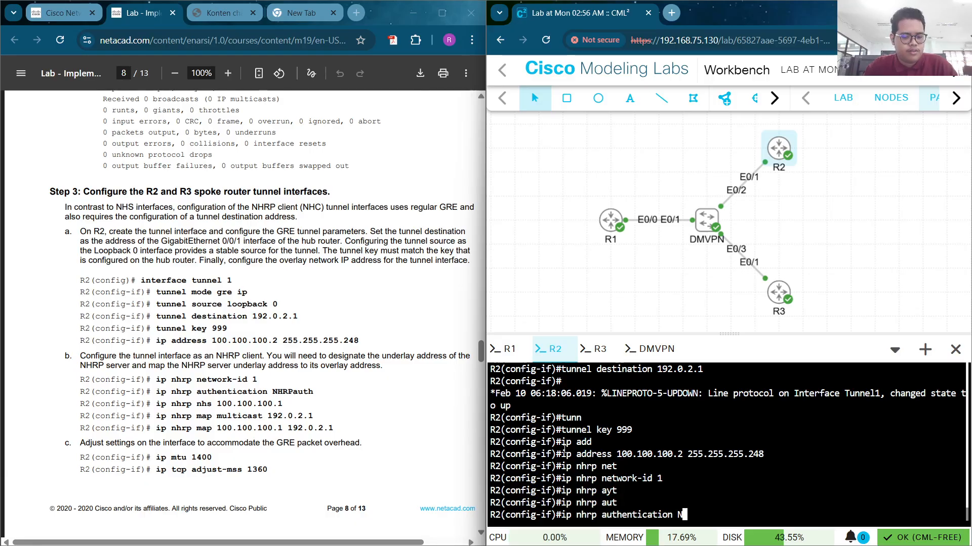
{"action": "type", "text": "H"}
{"action": "key", "text": "Tab"}
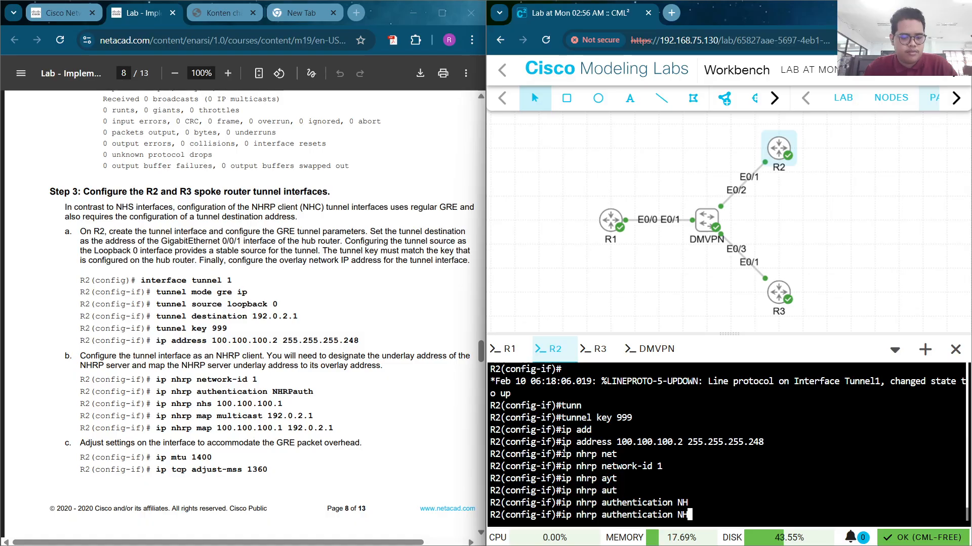
{"action": "type", "text": "RP"}
{"action": "key", "text": "Tab"}
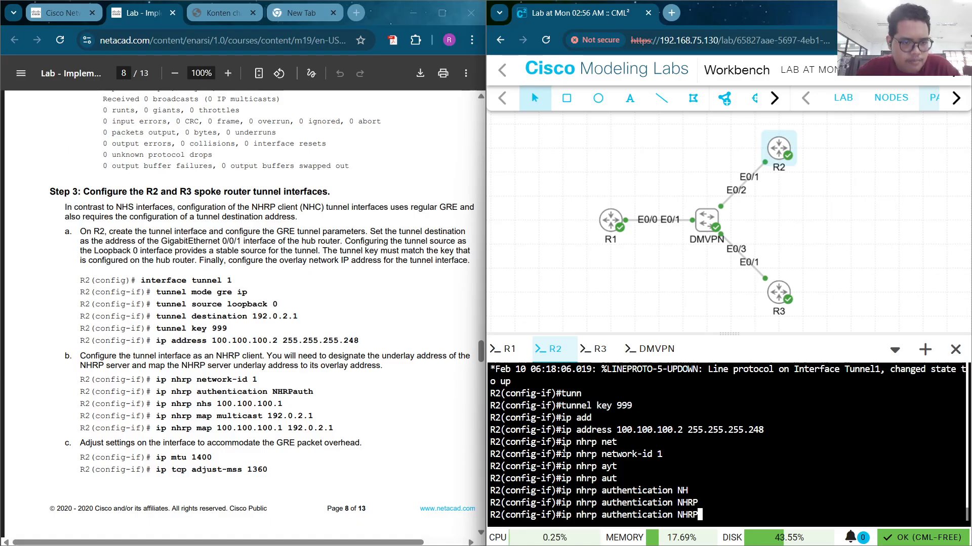
{"action": "type", "text": "aut"}
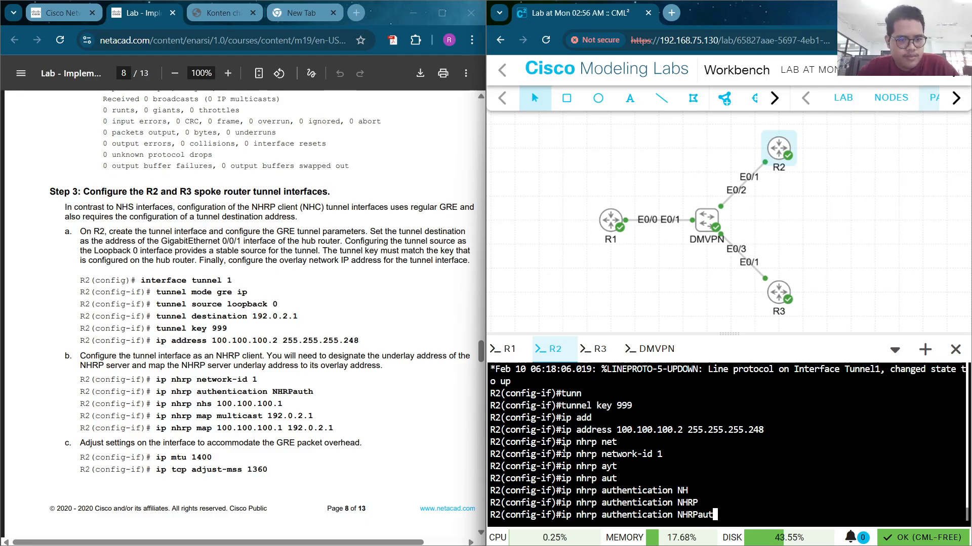
{"action": "type", "text": "h"}
{"action": "key", "text": "Return"}
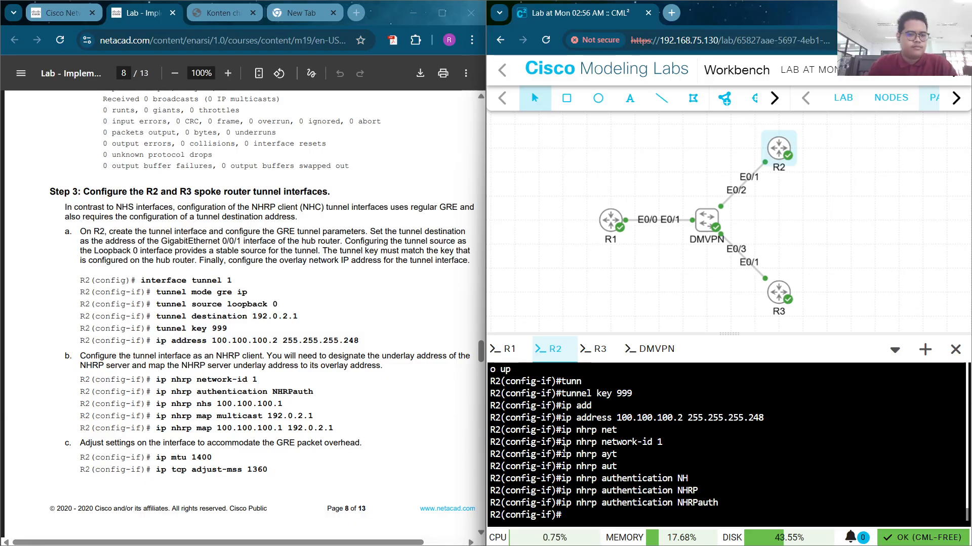
Paste 'ip nhrp nhs 100.100.100.1' from the guide into R2's tunnel configuration
{"action": "scroll", "coordinate": [247, 378], "scroll_direction": "down", "scroll_amount": 3}
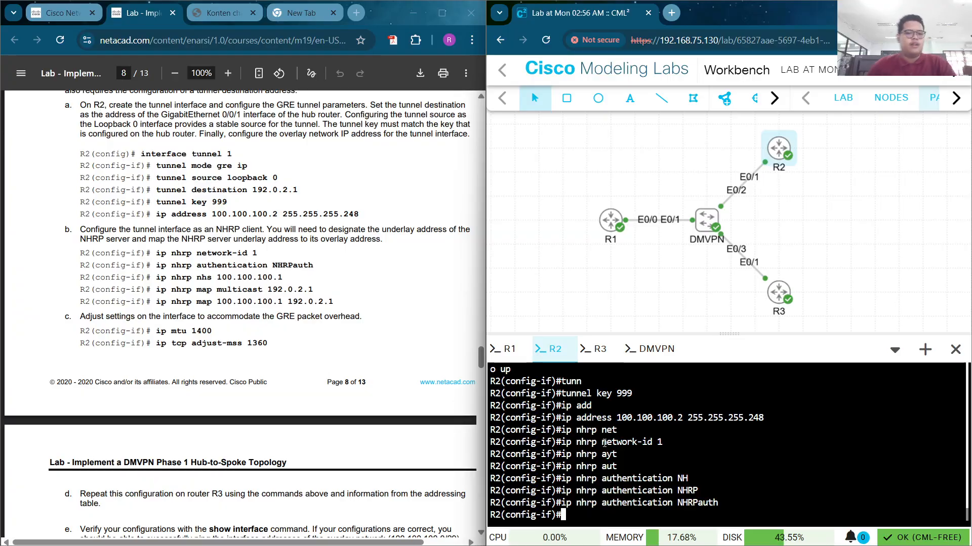
{"action": "type", "text": "i"}
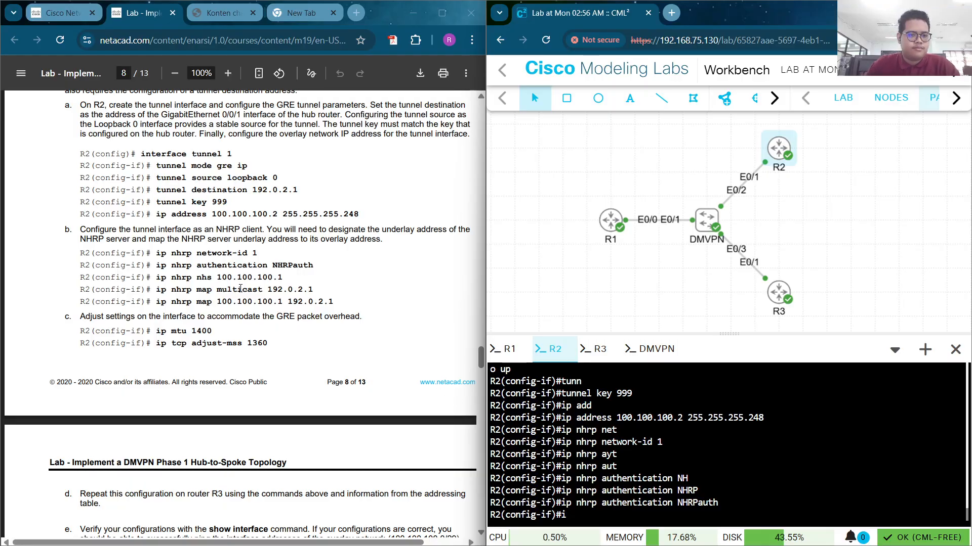
{"action": "double_click", "coordinate": [163, 279]}
{"action": "left_click_drag", "start_coordinate": [164, 279], "coordinate": [236, 280]}
{"action": "left_click", "coordinate": [237, 281]}
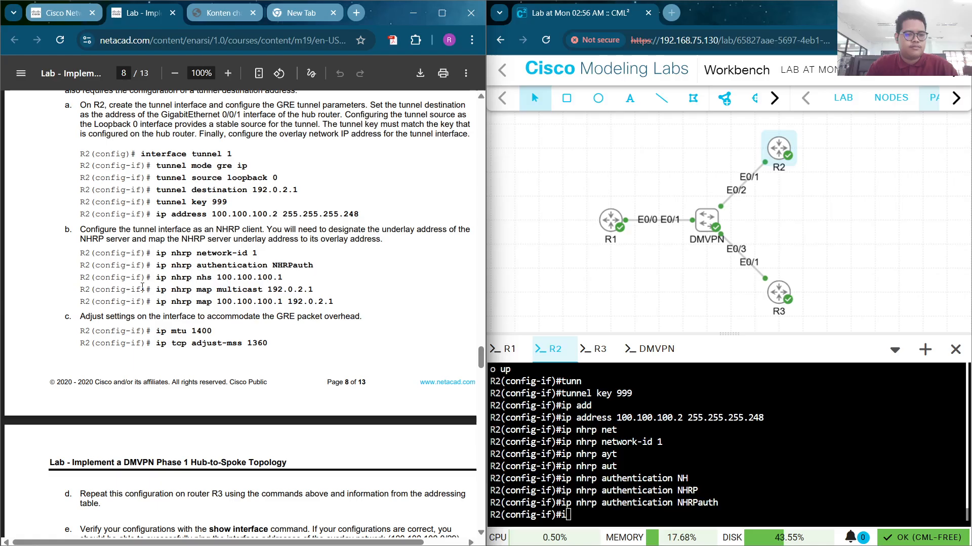
{"action": "left_click_drag", "start_coordinate": [161, 279], "coordinate": [291, 278]}
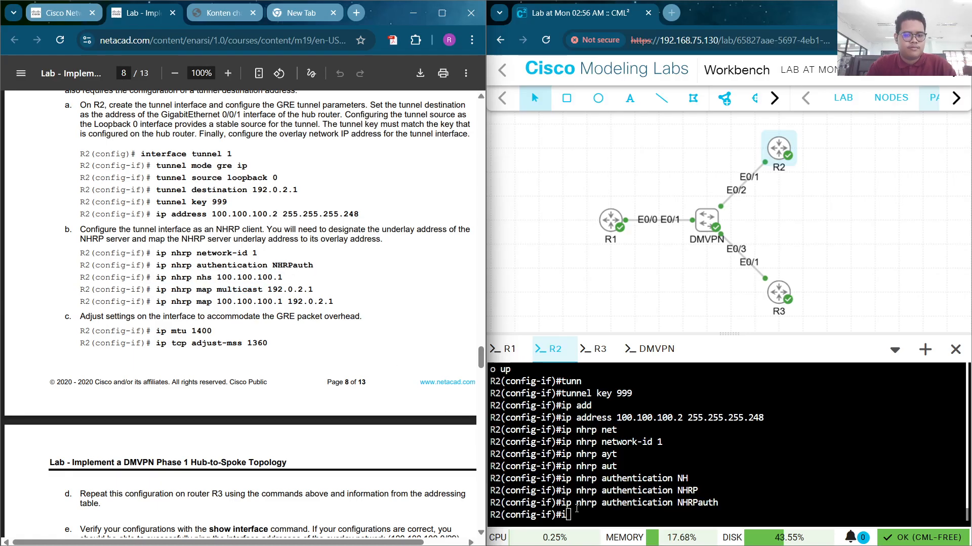
{"action": "right_click", "coordinate": [573, 509]}
{"action": "left_click", "coordinate": [639, 324]}
{"action": "key", "text": "Return"}
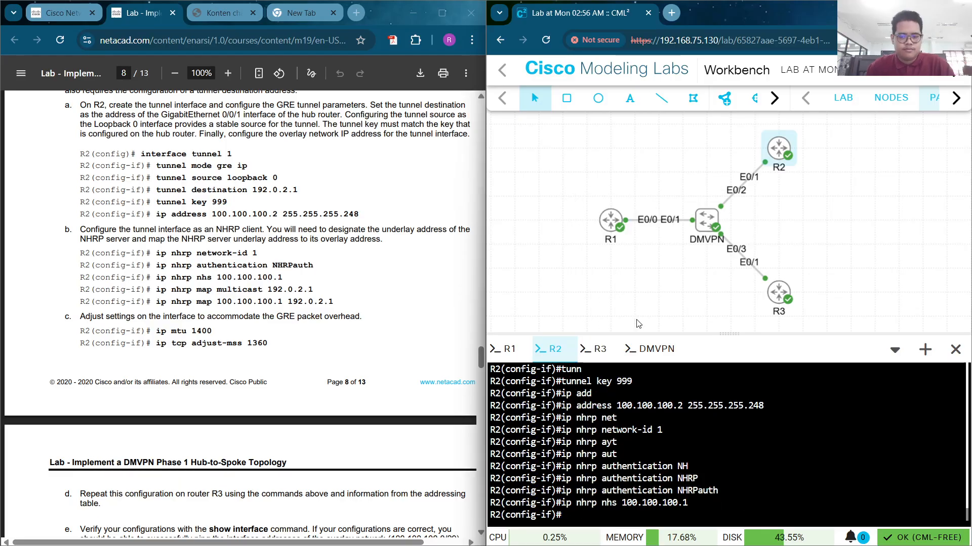
Add NHRP mappings: multicast to 192.0.2.1 and 100.100.100.1 to 192.0.2.1
{"action": "left_click", "coordinate": [237, 289]}
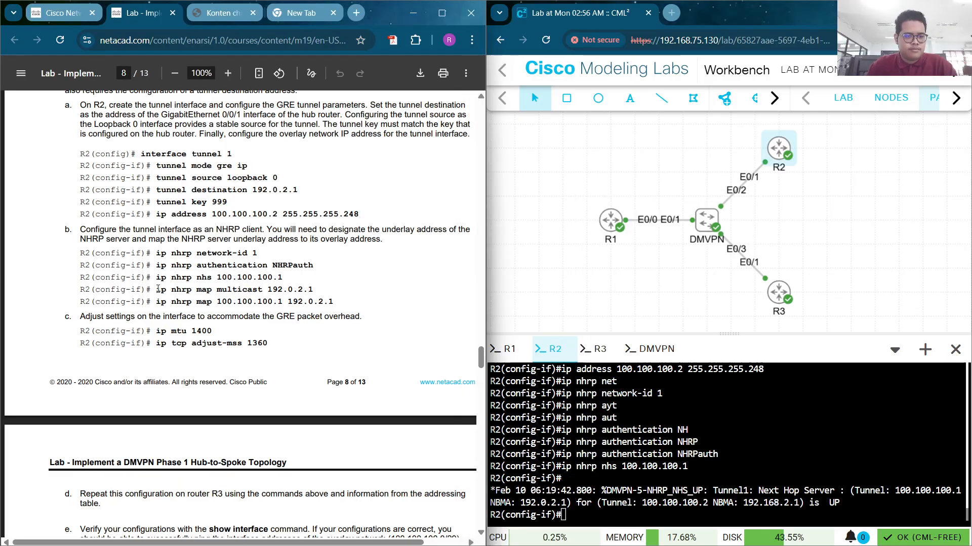
{"action": "left_click_drag", "start_coordinate": [157, 289], "coordinate": [316, 290]}
{"action": "key", "text": "ctrl+c"}
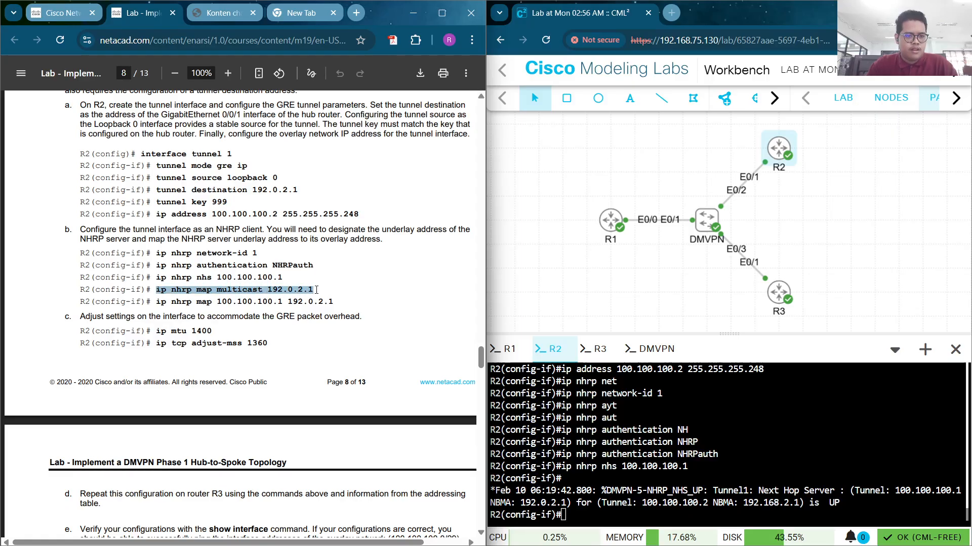
{"action": "right_click", "coordinate": [563, 507]}
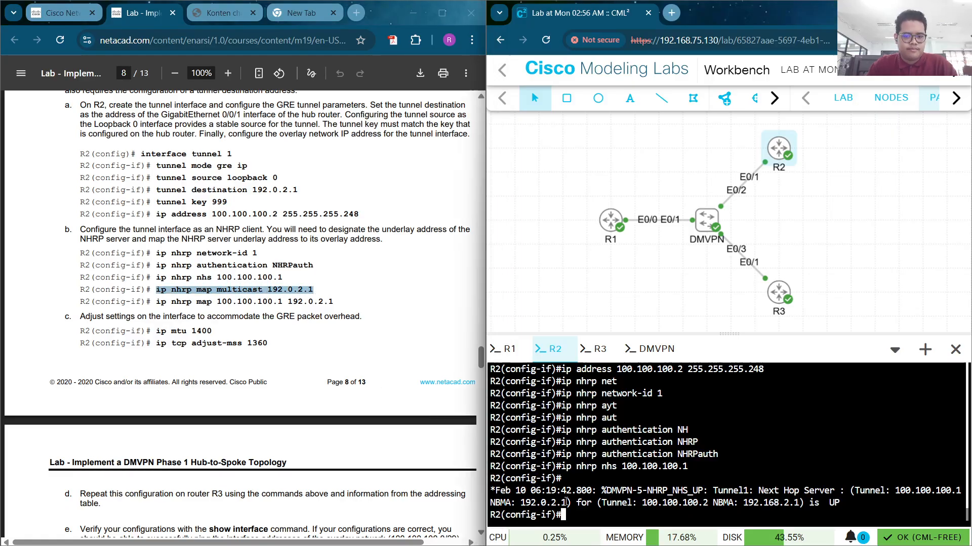
{"action": "left_click", "coordinate": [614, 313]}
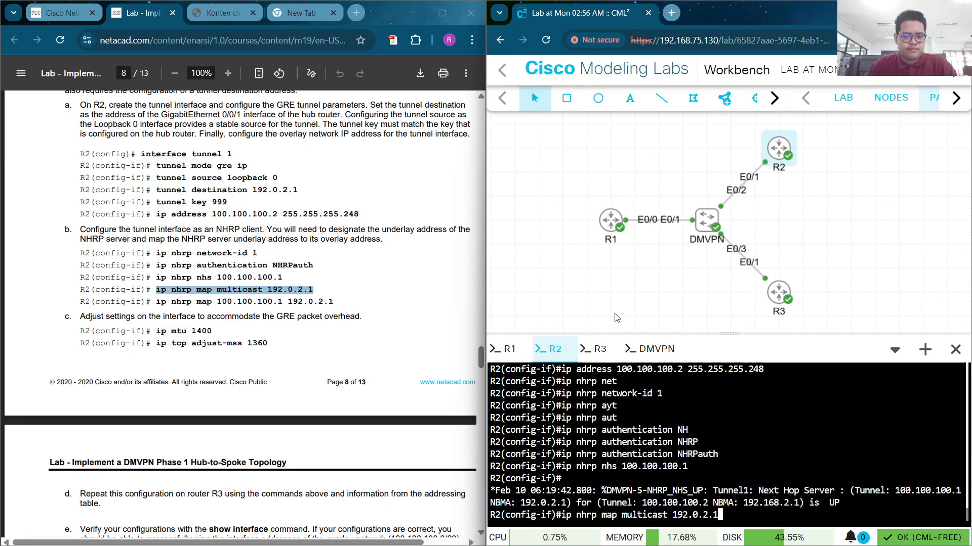
{"action": "key", "text": "Return"}
{"action": "left_click", "coordinate": [203, 312]}
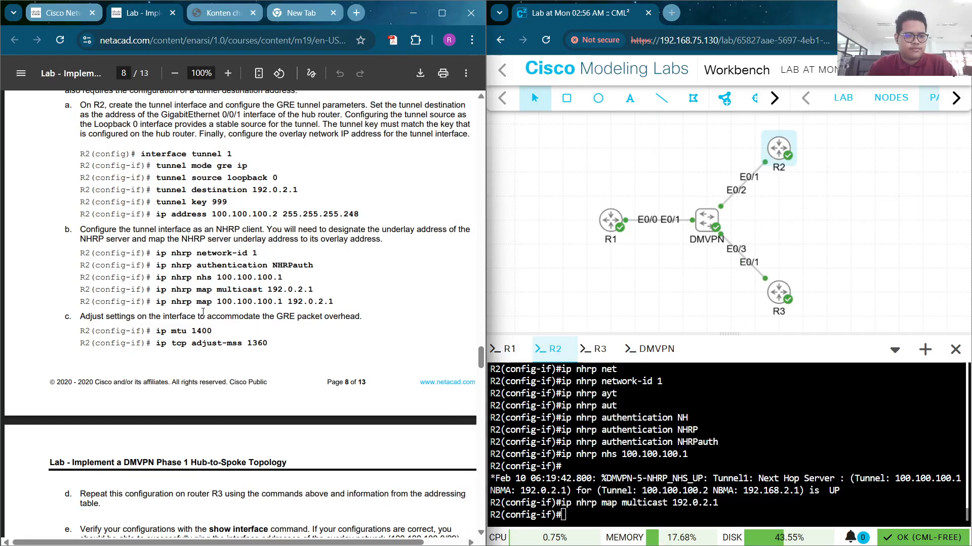
{"action": "left_click_drag", "start_coordinate": [157, 304], "coordinate": [334, 306]}
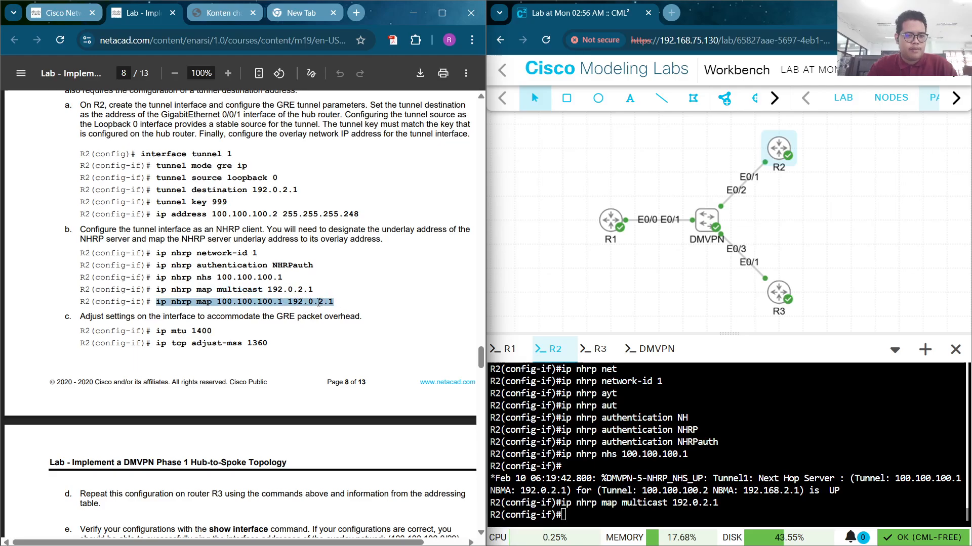
{"action": "right_click", "coordinate": [318, 303]}
{"action": "left_click", "coordinate": [354, 41]}
{"action": "left_click", "coordinate": [590, 435]}
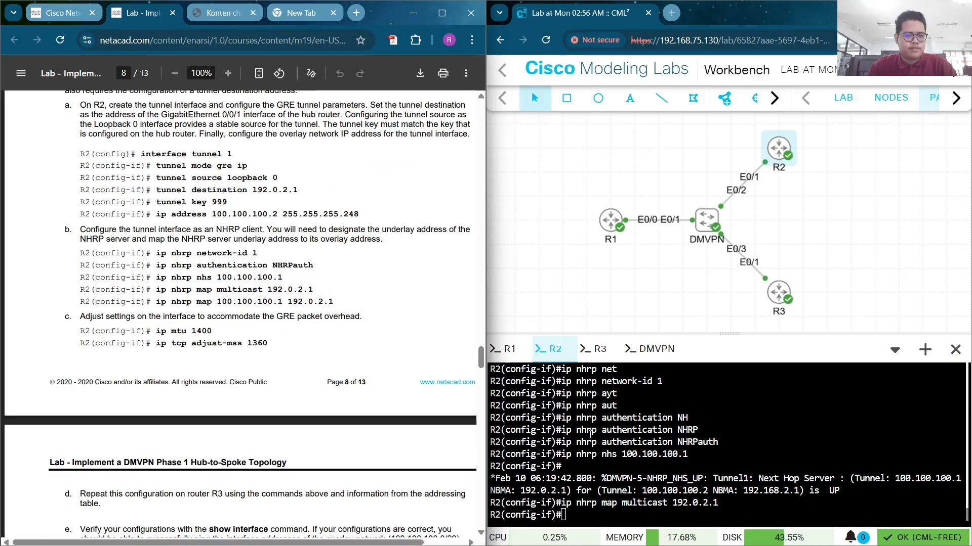
{"action": "right_click", "coordinate": [651, 512]}
{"action": "left_click", "coordinate": [691, 321]}
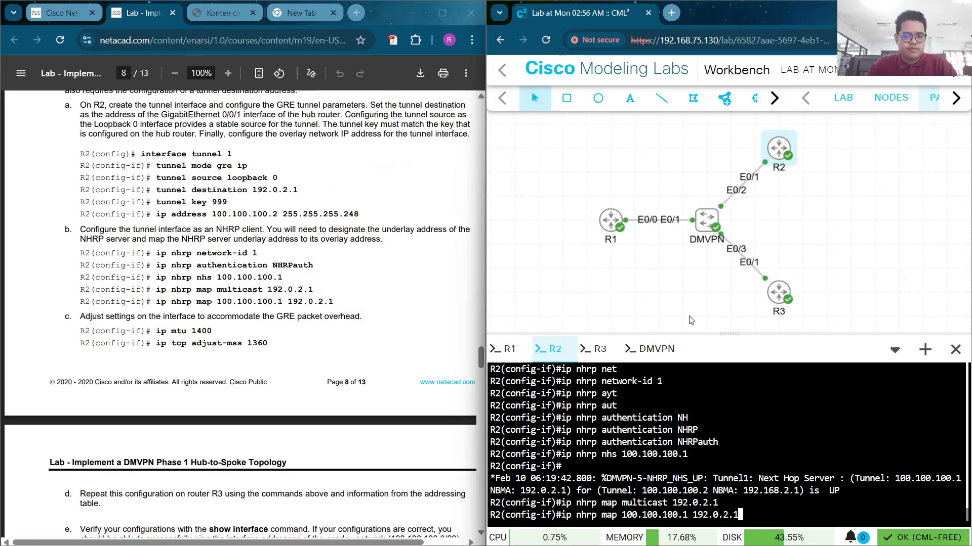
{"action": "key", "text": "Return"}
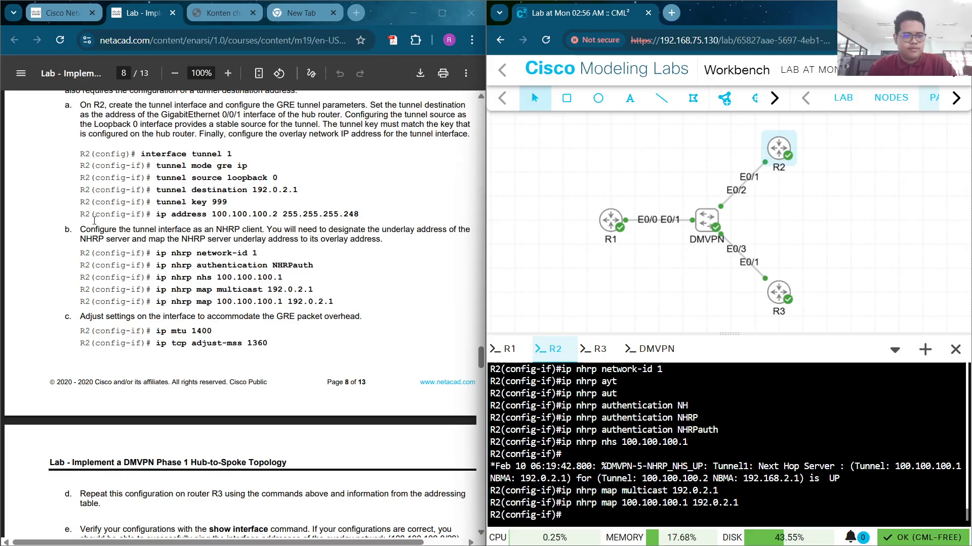
Set the tunnel's IP MTU to 1400 from the guide
{"action": "scroll", "coordinate": [95, 250], "scroll_direction": "down", "scroll_amount": 1}
{"action": "scroll", "coordinate": [95, 250], "scroll_direction": "down", "scroll_amount": 1}
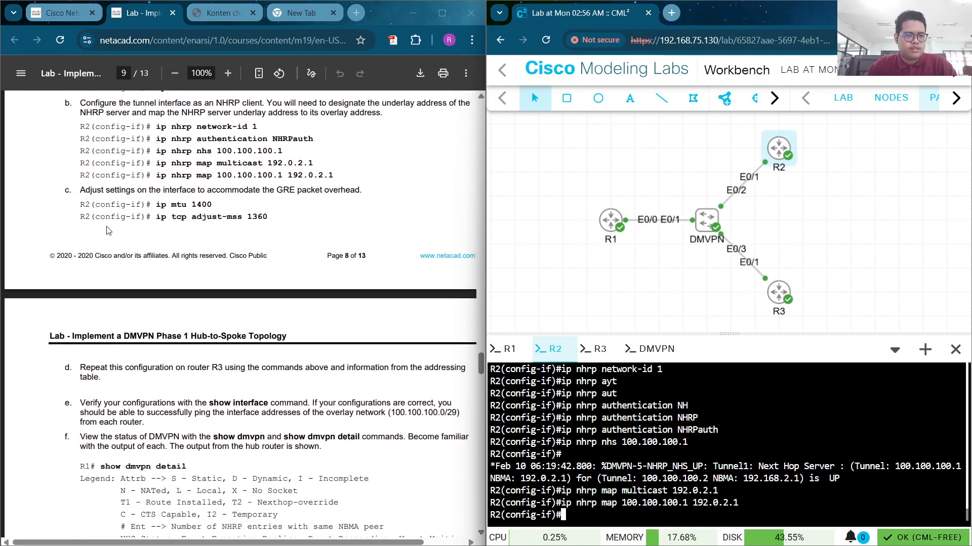
{"action": "left_click_drag", "start_coordinate": [212, 204], "coordinate": [159, 199]}
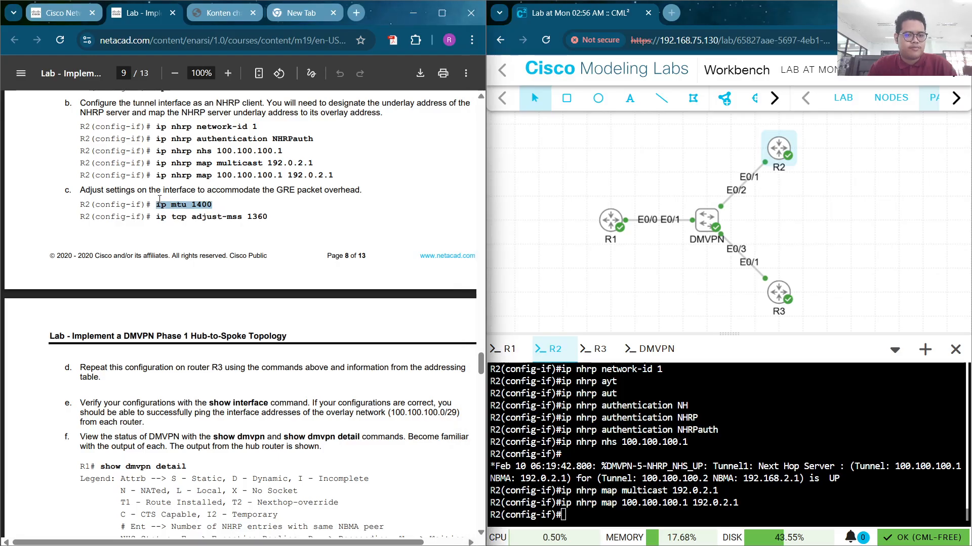
{"action": "scroll", "coordinate": [160, 199], "scroll_direction": "down", "scroll_amount": 8}
{"action": "scroll", "coordinate": [195, 225], "scroll_direction": "up", "scroll_amount": 10}
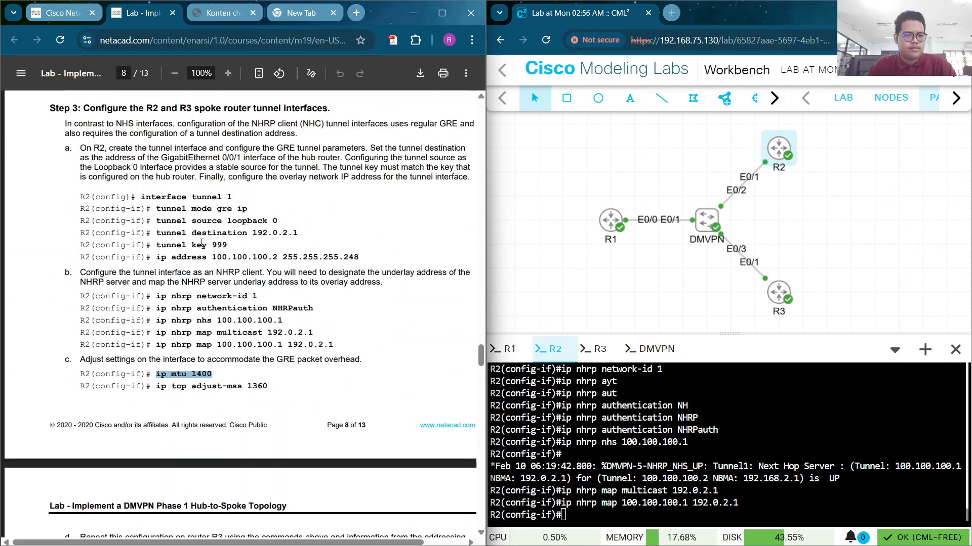
{"action": "left_click", "coordinate": [216, 399]}
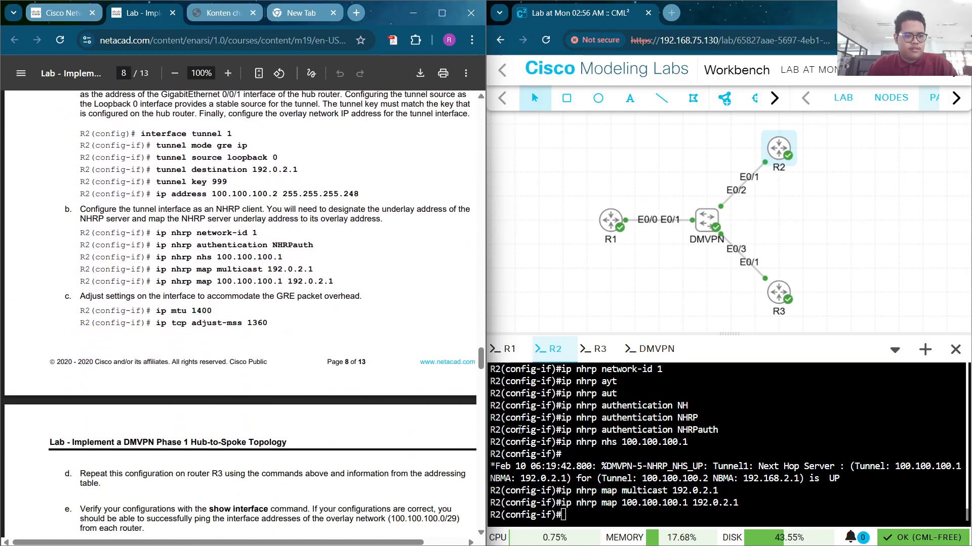
{"action": "right_click", "coordinate": [581, 501]}
{"action": "left_click", "coordinate": [631, 306]}
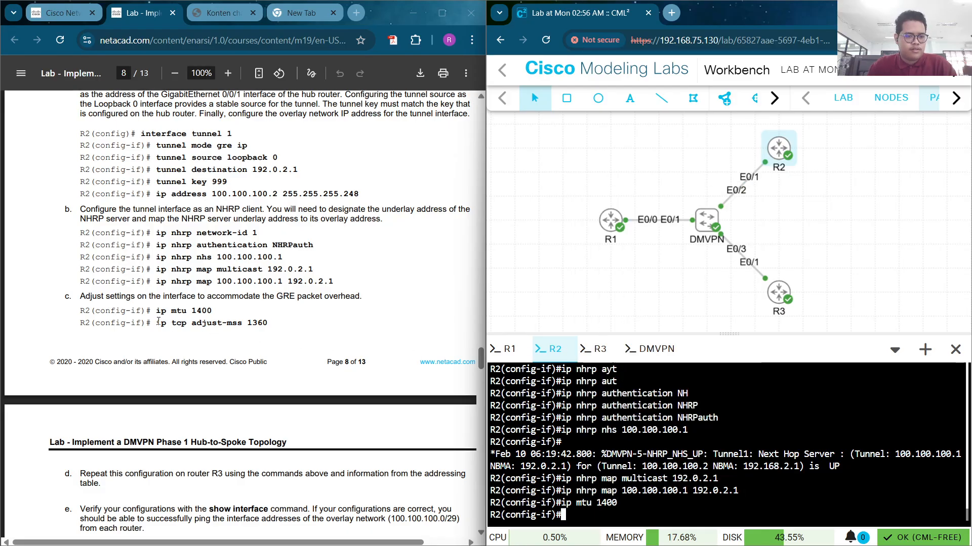
Set TCP adjust-mss to 1360 and exit configuration mode with 'end'
{"action": "left_click_drag", "start_coordinate": [157, 322], "coordinate": [279, 326]}
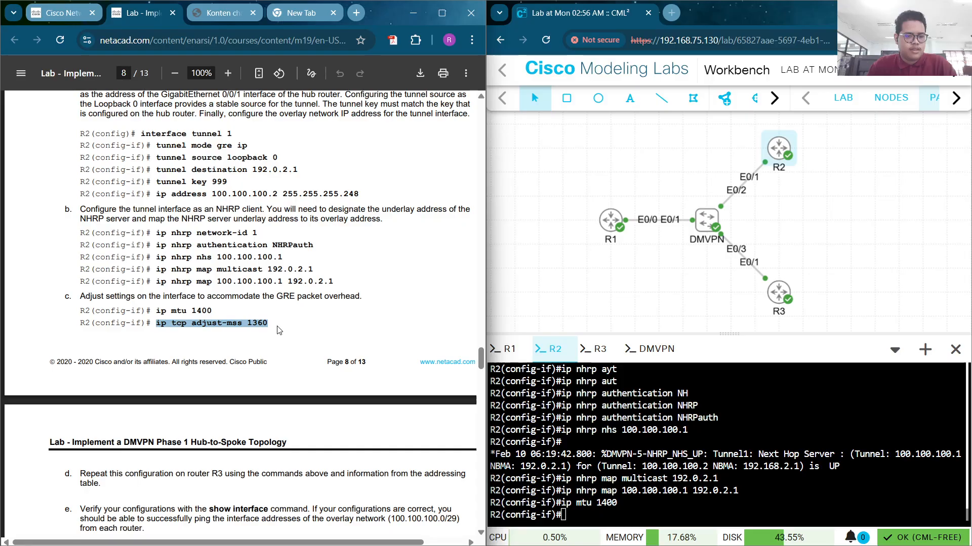
{"action": "left_click", "coordinate": [278, 326]}
{"action": "right_click", "coordinate": [588, 515]}
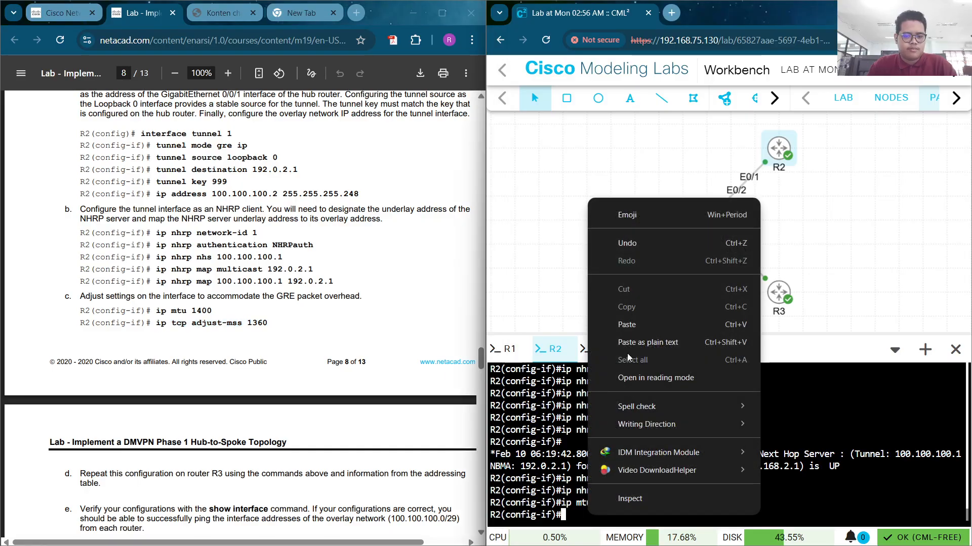
{"action": "left_click", "coordinate": [634, 328]}
{"action": "key", "text": "Return"}
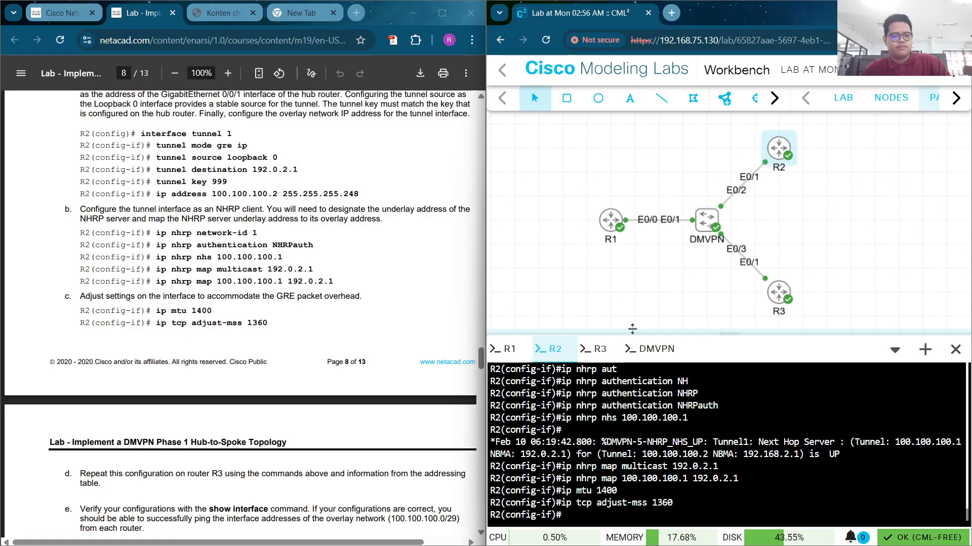
{"action": "type", "text": "end"}
{"action": "key", "text": "Return"}
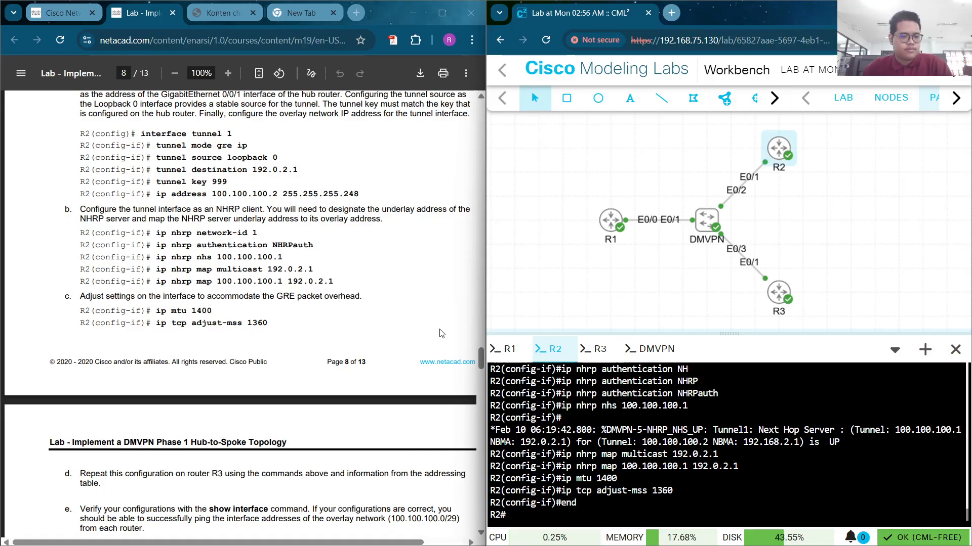
{"action": "scroll", "coordinate": [158, 346], "scroll_direction": "down", "scroll_amount": 3}
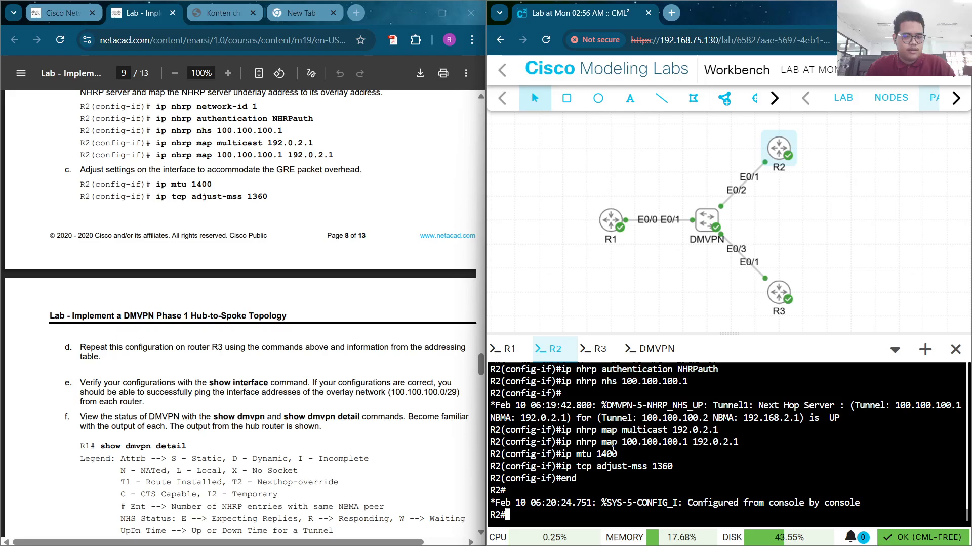
Run 'show int tunnel1' on R2 and check the MTU and tunnel source/destination lines
{"action": "type", "text": "show "}
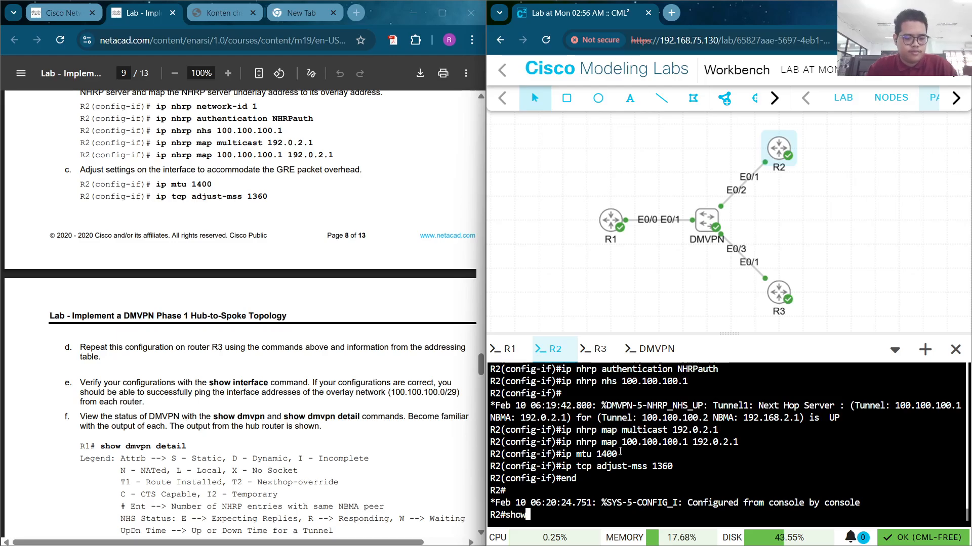
{"action": "type", "text": "int"}
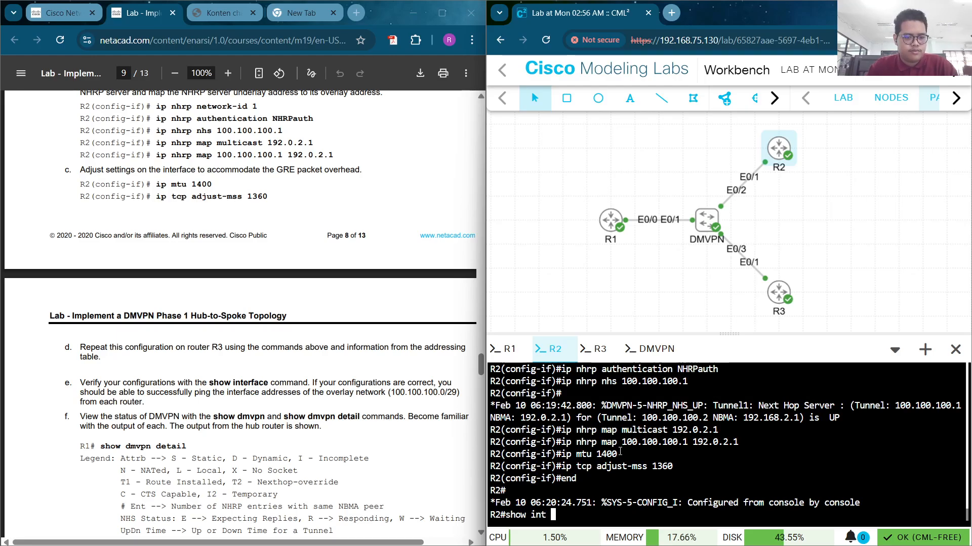
{"action": "type", "text": " tun"}
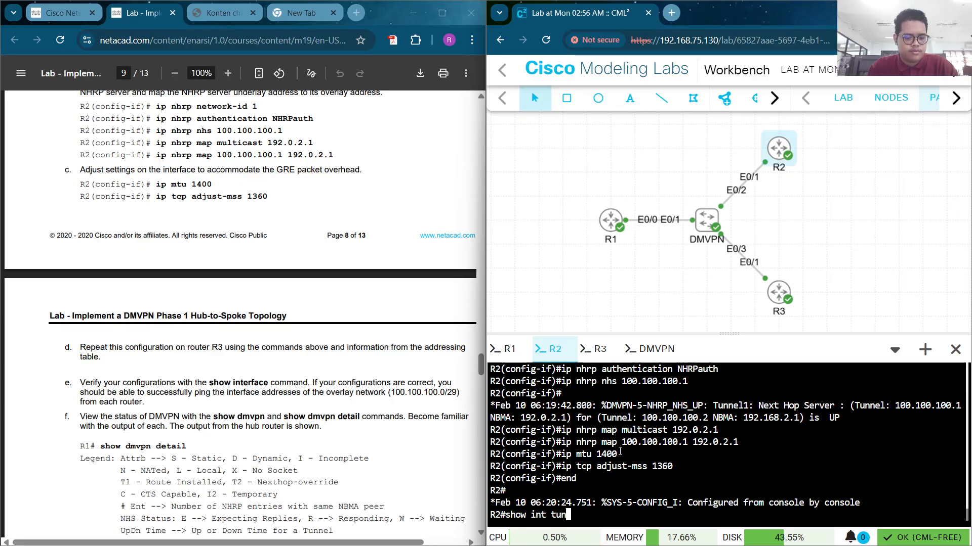
{"action": "type", "text": "nel1"}
{"action": "key", "text": "Return"}
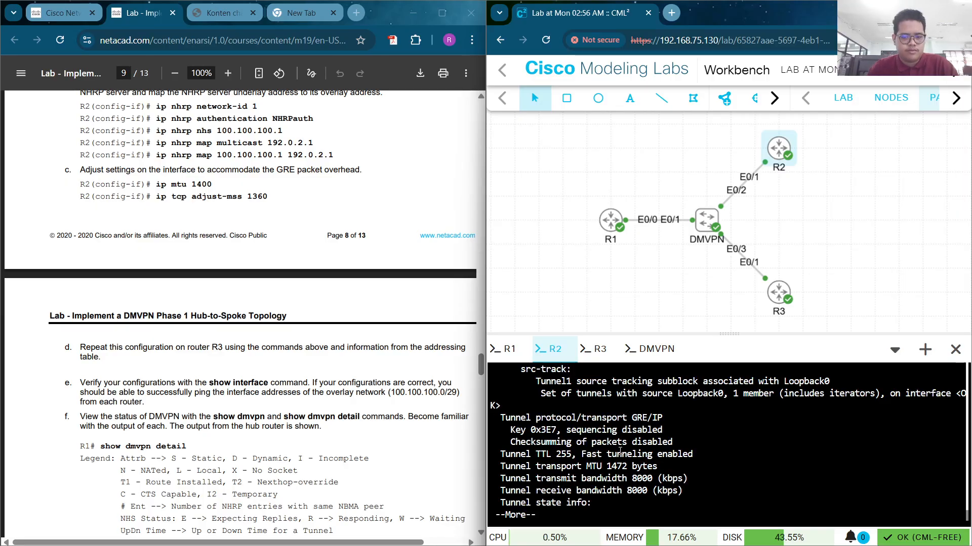
{"action": "scroll", "coordinate": [767, 392], "scroll_direction": "up", "scroll_amount": 5}
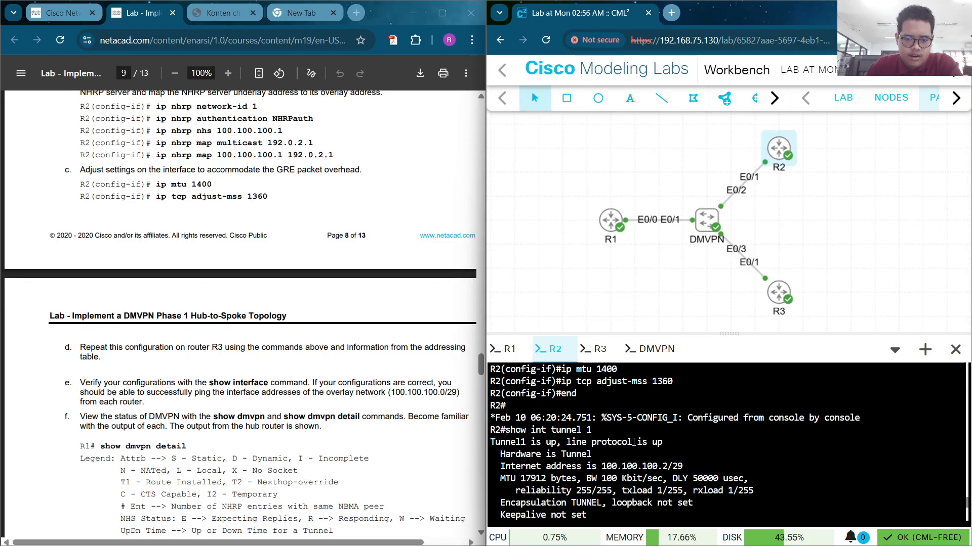
{"action": "scroll", "coordinate": [634, 442], "scroll_direction": "down", "scroll_amount": 2}
{"action": "scroll", "coordinate": [607, 444], "scroll_direction": "up", "scroll_amount": 2}
{"action": "scroll", "coordinate": [590, 446], "scroll_direction": "down", "scroll_amount": 2}
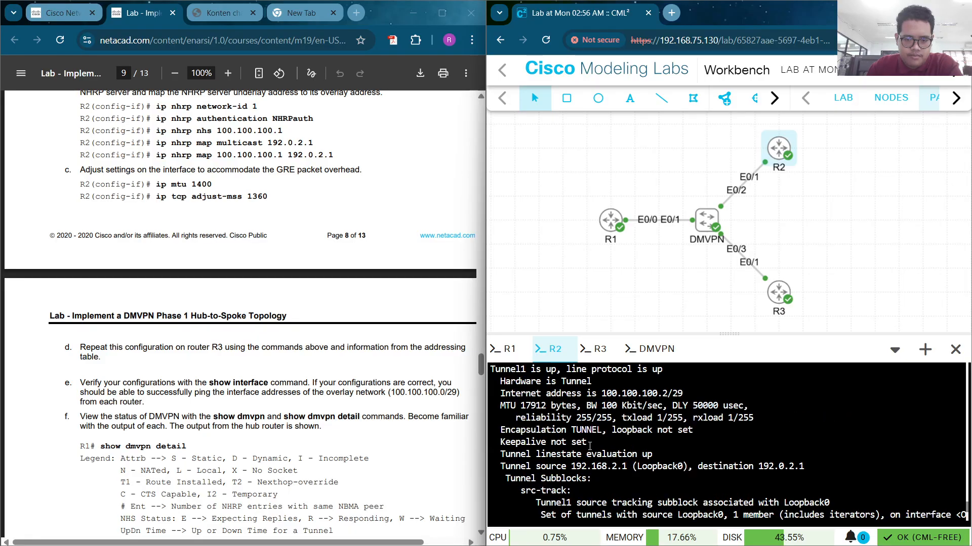
{"action": "left_click_drag", "start_coordinate": [502, 407], "coordinate": [631, 407]}
{"action": "left_click", "coordinate": [705, 417]}
{"action": "scroll", "coordinate": [654, 443], "scroll_direction": "down", "scroll_amount": 2}
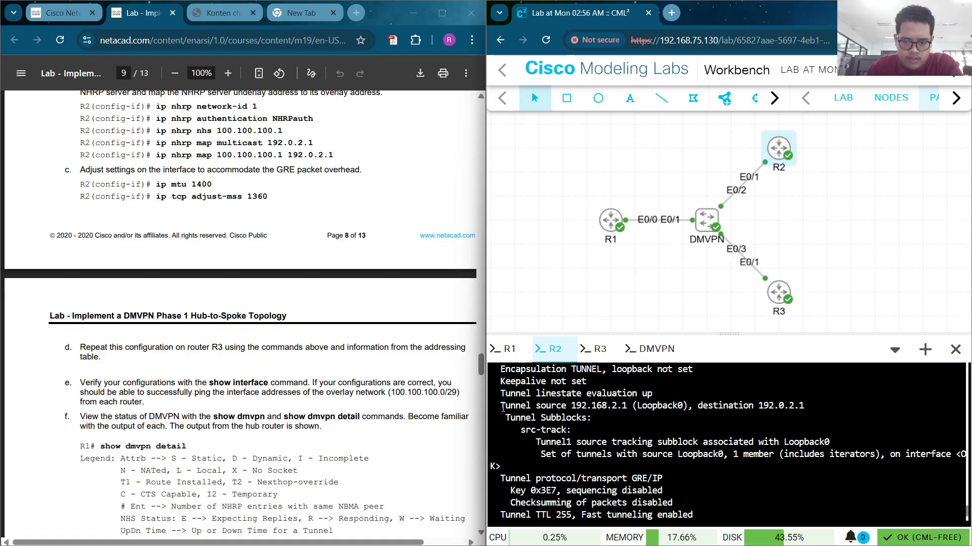
{"action": "left_click_drag", "start_coordinate": [503, 408], "coordinate": [814, 410]}
{"action": "left_click", "coordinate": [662, 436]}
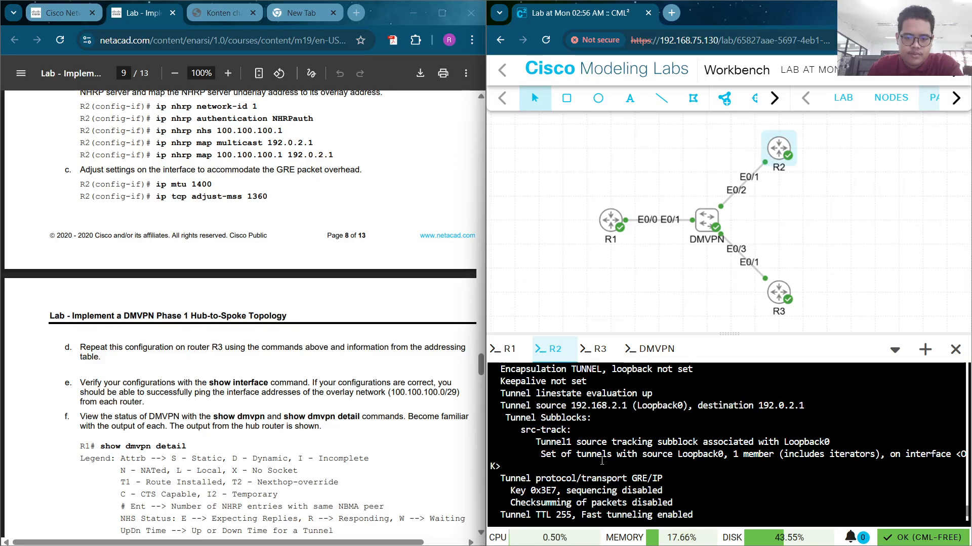
{"action": "scroll", "coordinate": [607, 430], "scroll_direction": "down", "scroll_amount": 2}
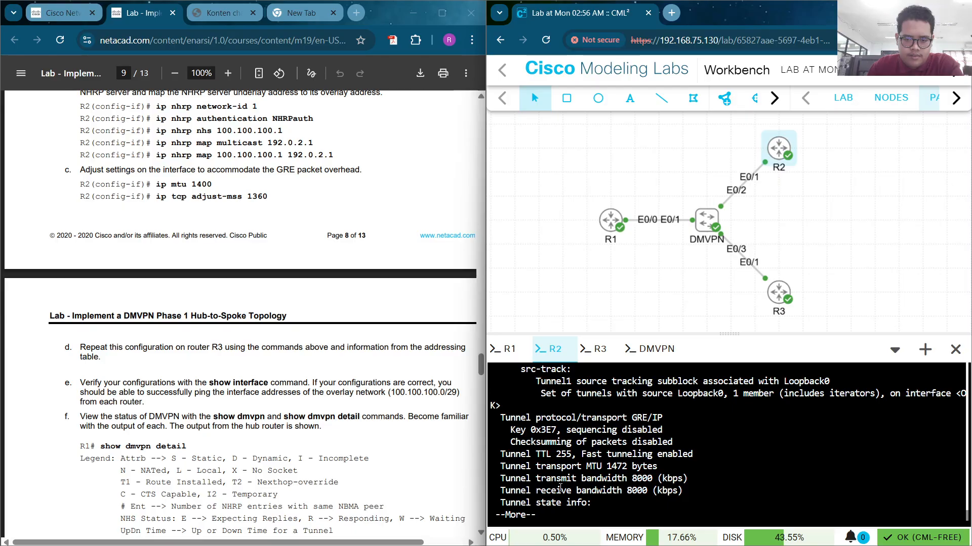
Quit the paged output and switch to router R3's console
{"action": "key", "text": "q"}
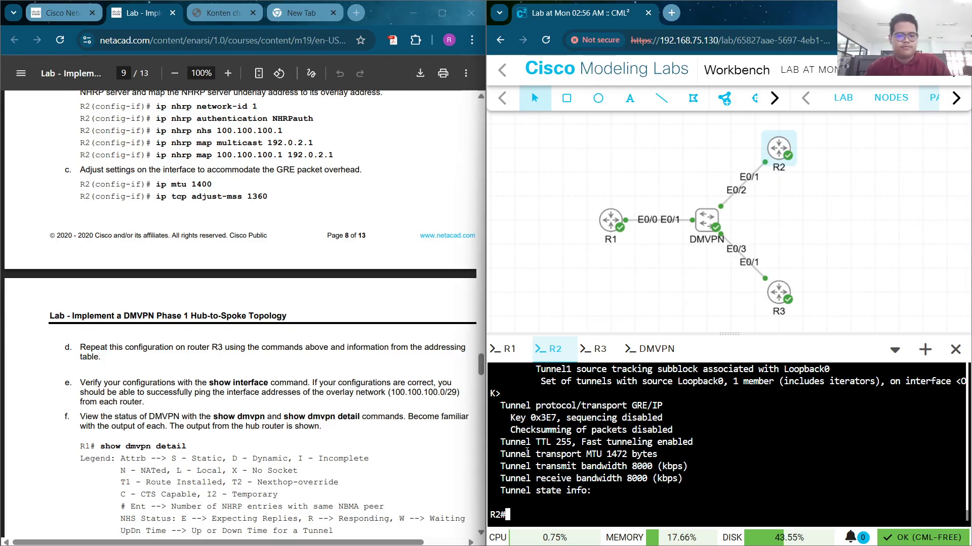
{"action": "left_click", "coordinate": [597, 360]}
{"action": "scroll", "coordinate": [285, 401], "scroll_direction": "up", "scroll_amount": 4}
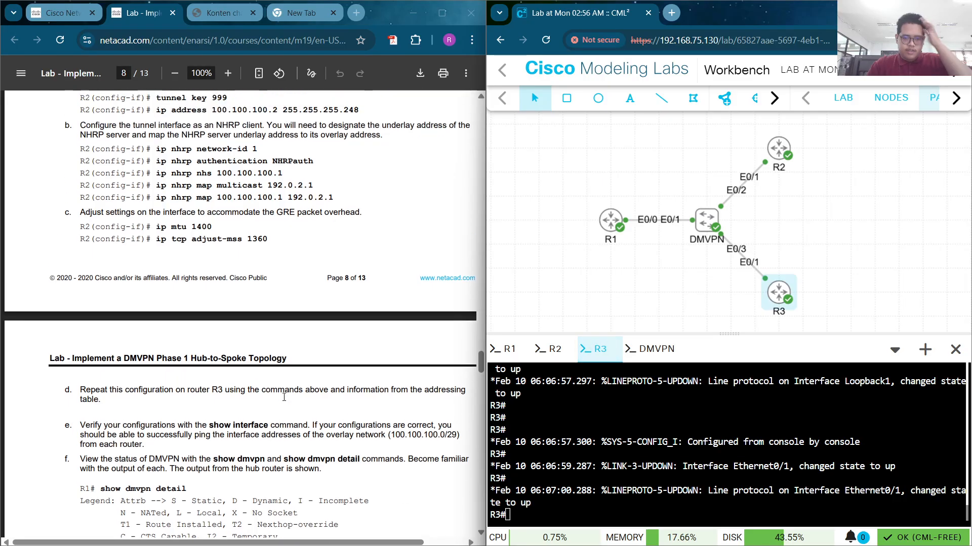
{"action": "scroll", "coordinate": [285, 401], "scroll_direction": "up", "scroll_amount": 5}
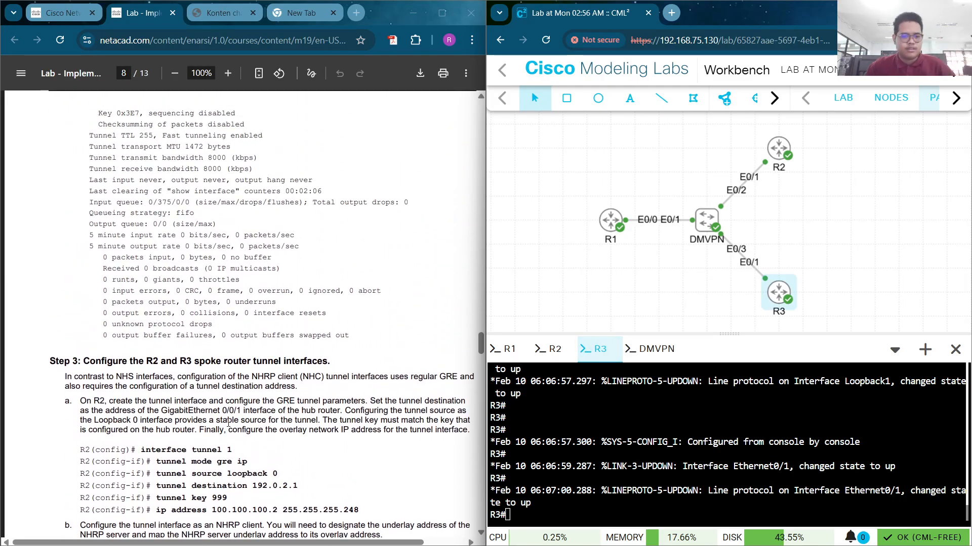
{"action": "scroll", "coordinate": [148, 439], "scroll_direction": "down", "scroll_amount": 3}
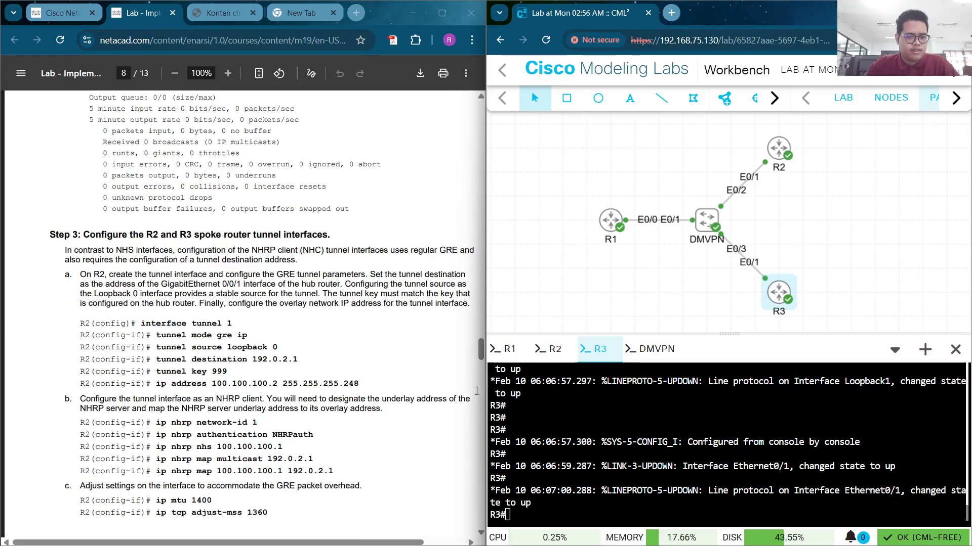
{"action": "left_click_drag", "start_coordinate": [479, 351], "coordinate": [474, 120]}
{"action": "scroll", "coordinate": [474, 120], "scroll_direction": "down", "scroll_amount": 5}
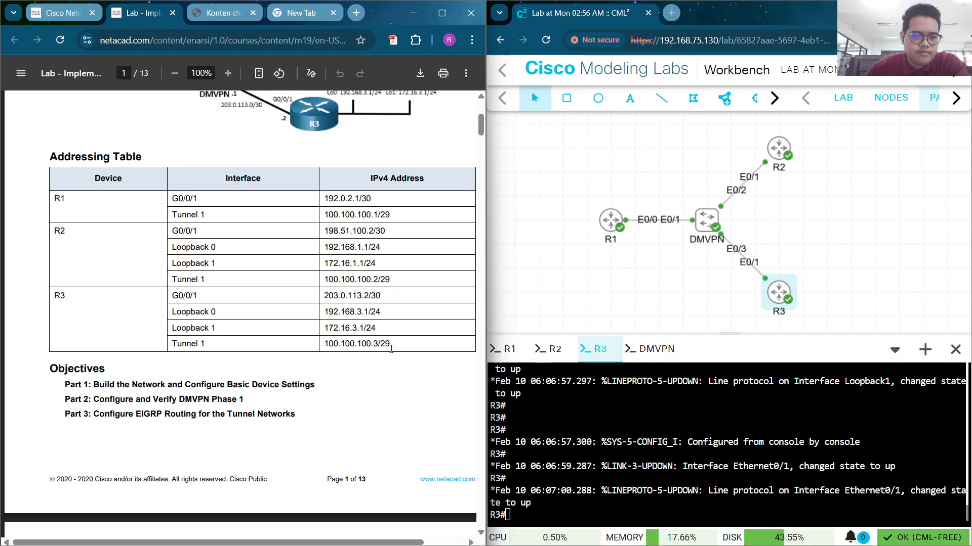
{"action": "scroll", "coordinate": [391, 350], "scroll_direction": "down", "scroll_amount": 20}
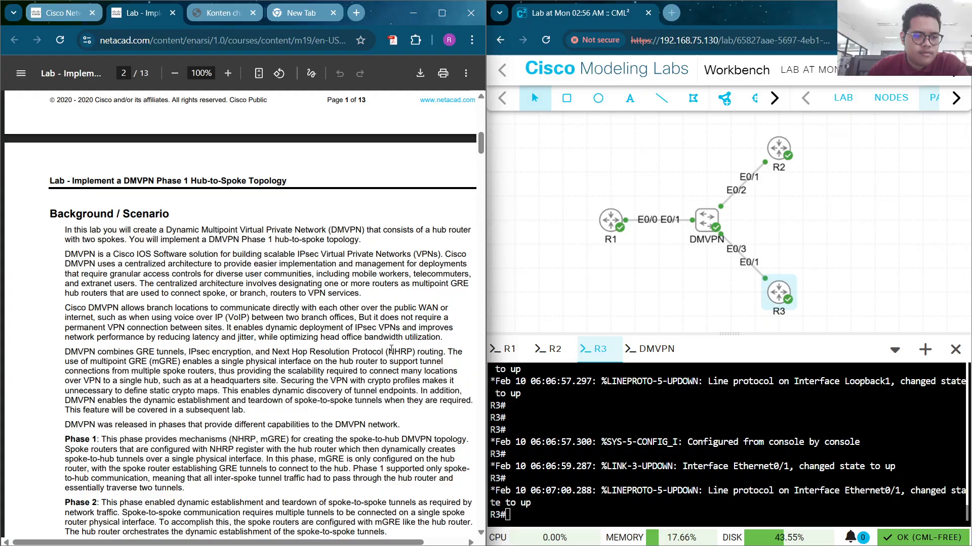
{"action": "scroll", "coordinate": [391, 349], "scroll_direction": "down", "scroll_amount": 20}
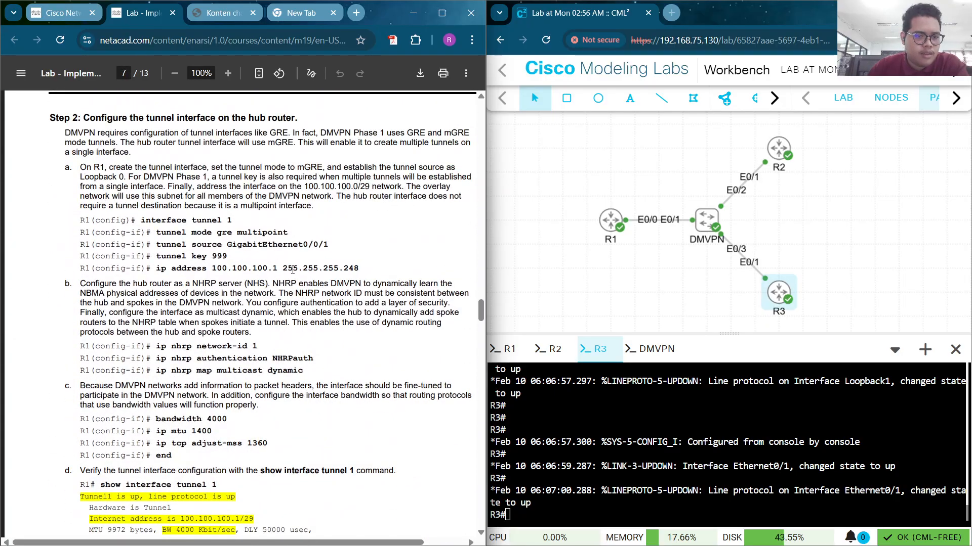
{"action": "scroll", "coordinate": [257, 294], "scroll_direction": "down", "scroll_amount": 6}
{"action": "scroll", "coordinate": [257, 294], "scroll_direction": "down", "scroll_amount": 10}
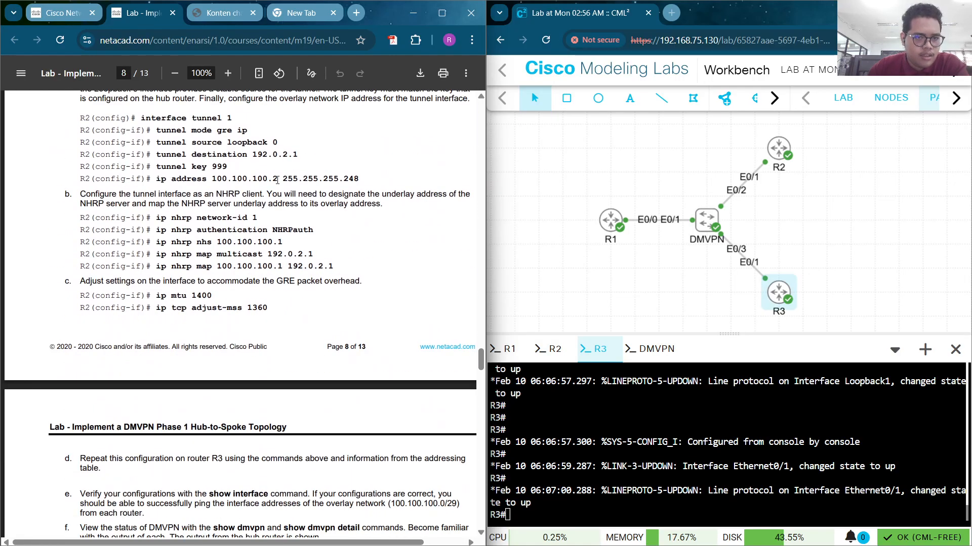
{"action": "scroll", "coordinate": [140, 180], "scroll_direction": "up", "scroll_amount": 1}
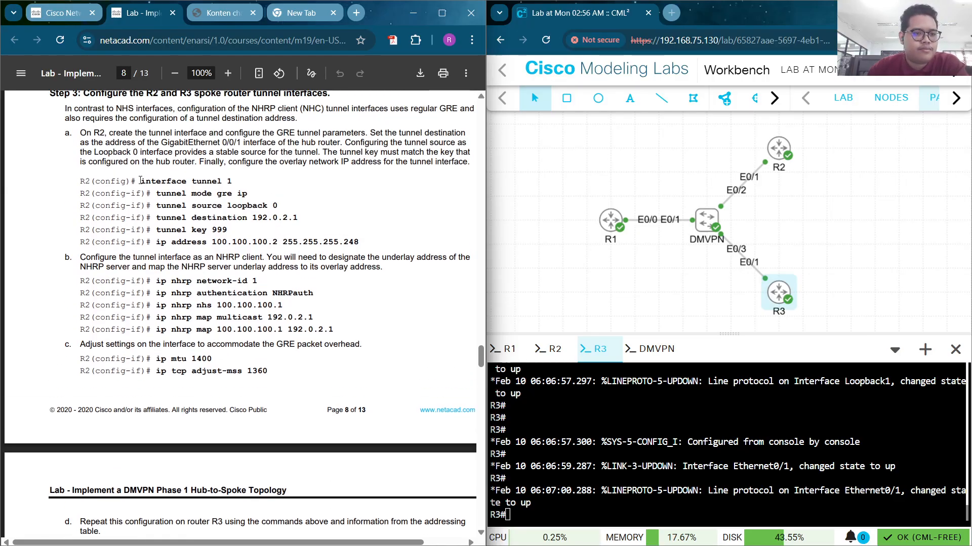
{"action": "left_click_drag", "start_coordinate": [140, 180], "coordinate": [248, 176]}
{"action": "key", "text": "ctrl+c"}
{"action": "left_click", "coordinate": [269, 210]}
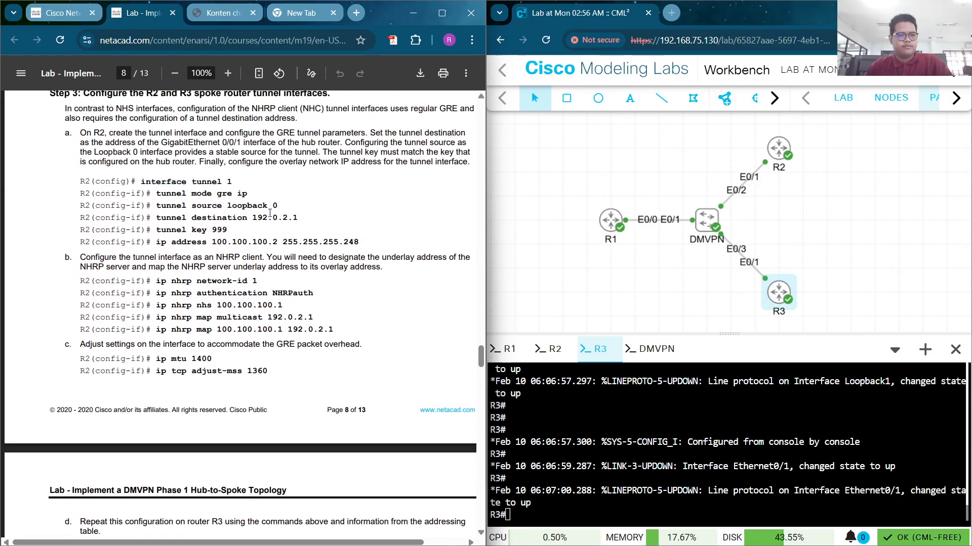
{"action": "left_click", "coordinate": [578, 450]}
Enter configuration mode on R3, open interface Tunnel 1 and set tunnel mode gre ip
{"action": "type", "text": "co"}
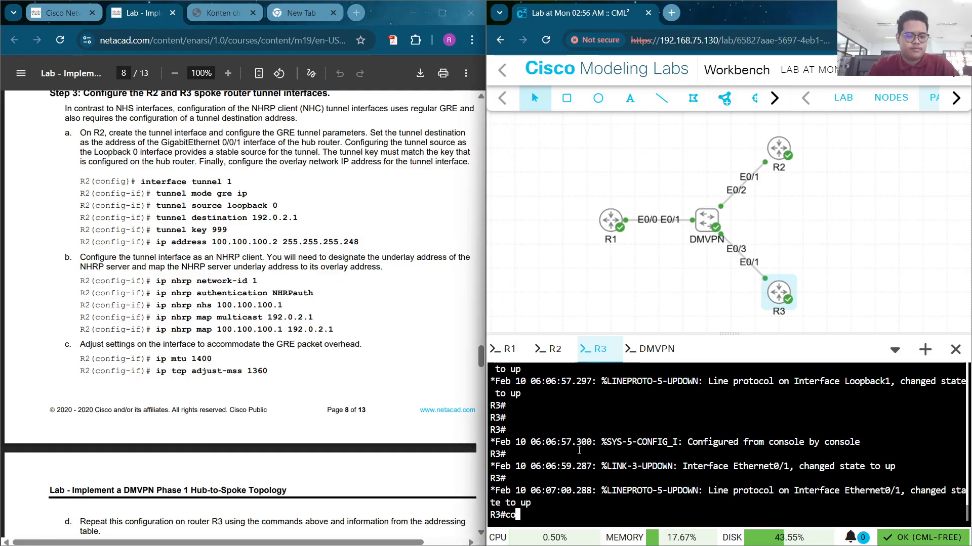
{"action": "type", "text": "nf t"}
{"action": "key", "text": "Return"}
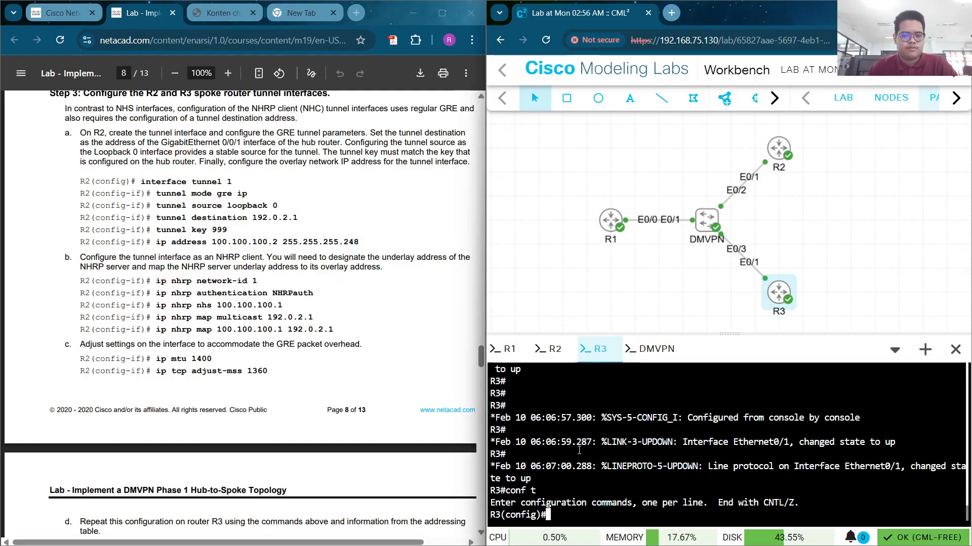
{"action": "right_click", "coordinate": [579, 450]}
{"action": "left_click", "coordinate": [635, 261]}
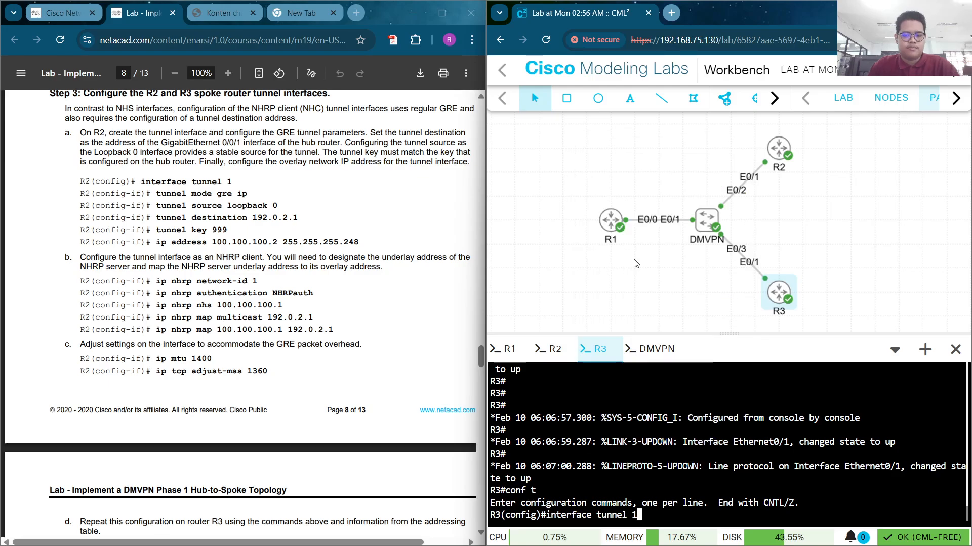
{"action": "key", "text": "Return"}
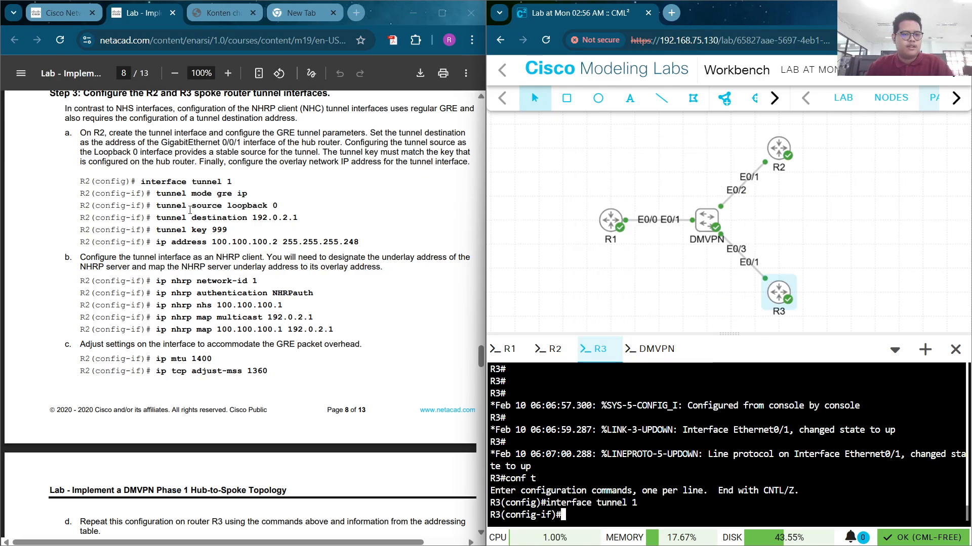
{"action": "left_click_drag", "start_coordinate": [155, 194], "coordinate": [253, 191]}
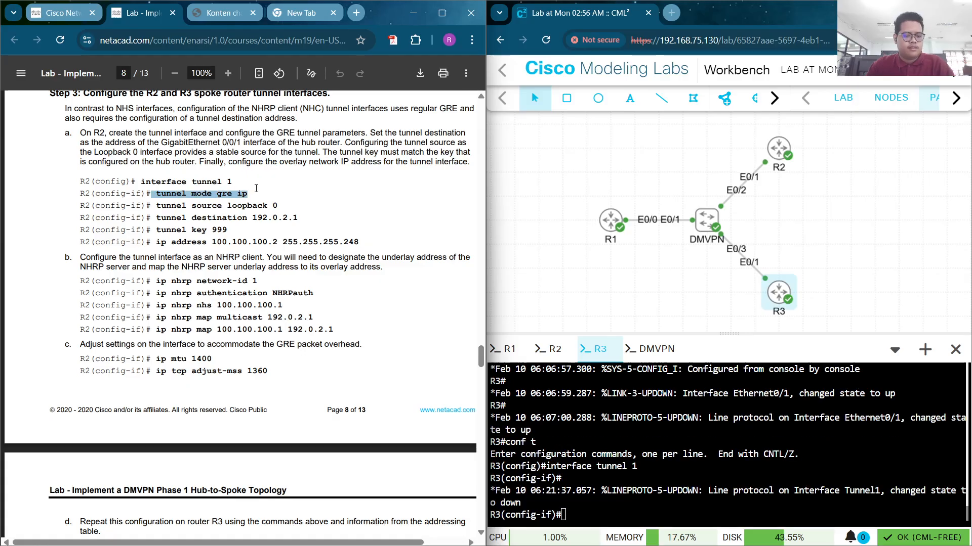
{"action": "right_click", "coordinate": [602, 191]}
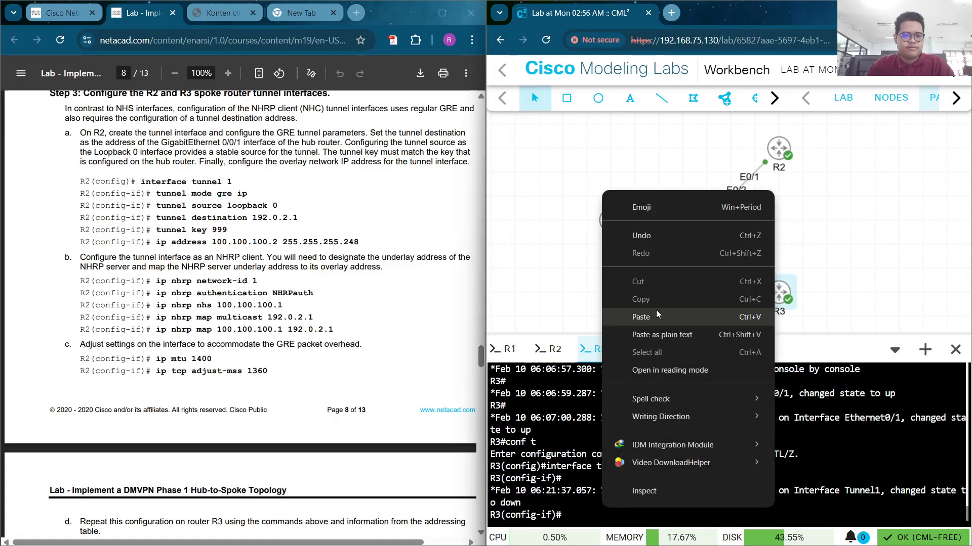
{"action": "left_click", "coordinate": [657, 314]}
{"action": "key", "text": "Return"}
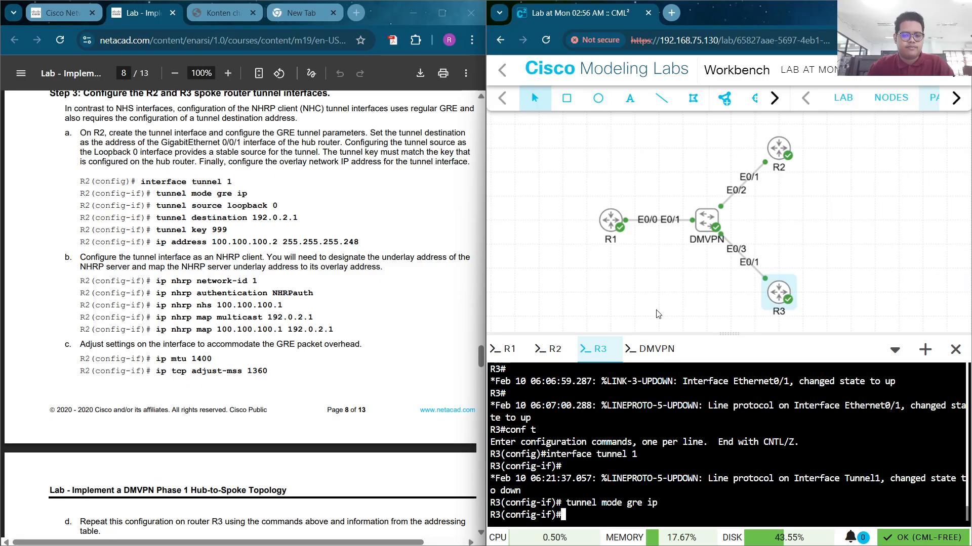
Set the tunnel source to loopback 0, destination 192.0.2.1 and tunnel key 999
{"action": "left_click_drag", "start_coordinate": [206, 194], "coordinate": [214, 199]}
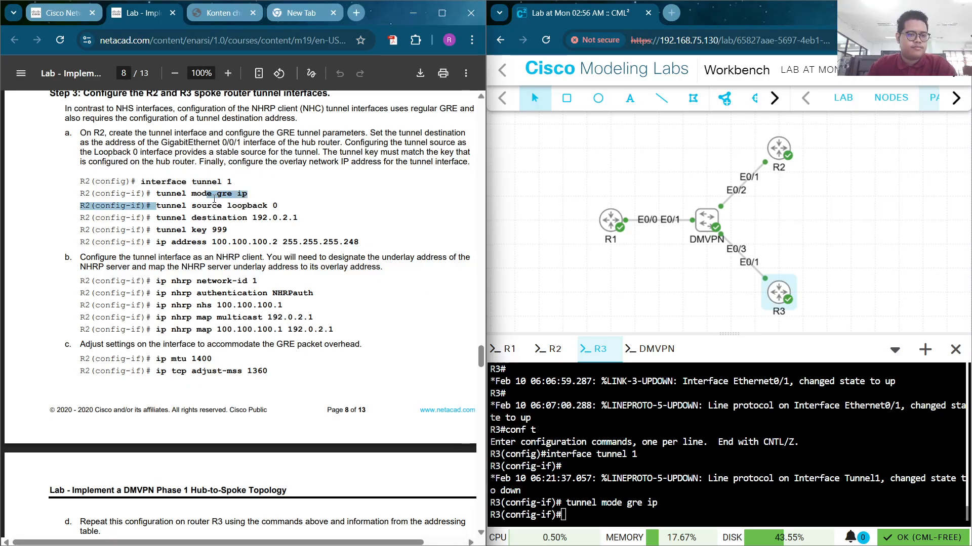
{"action": "left_click_drag", "start_coordinate": [156, 205], "coordinate": [281, 209]}
{"action": "key", "text": "ctrl+c"}
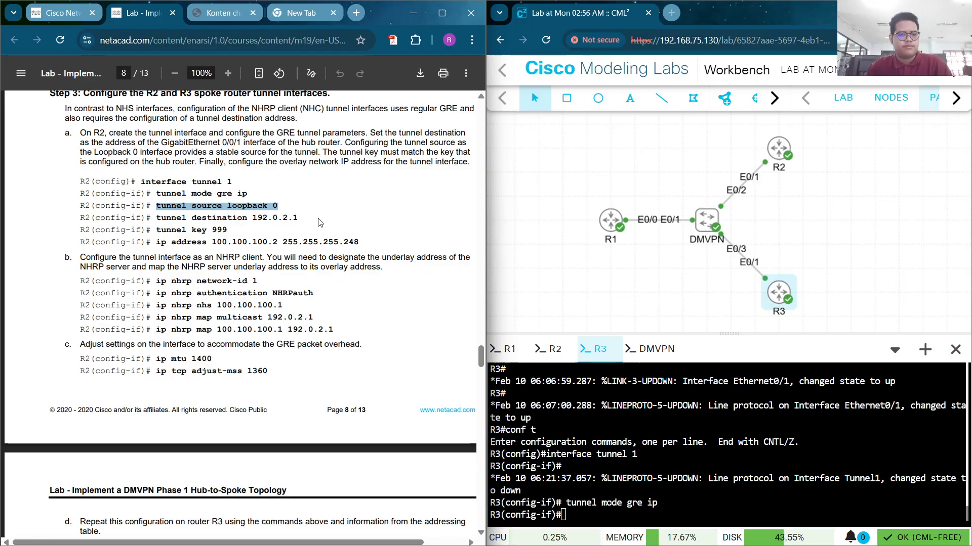
{"action": "right_click", "coordinate": [608, 506]}
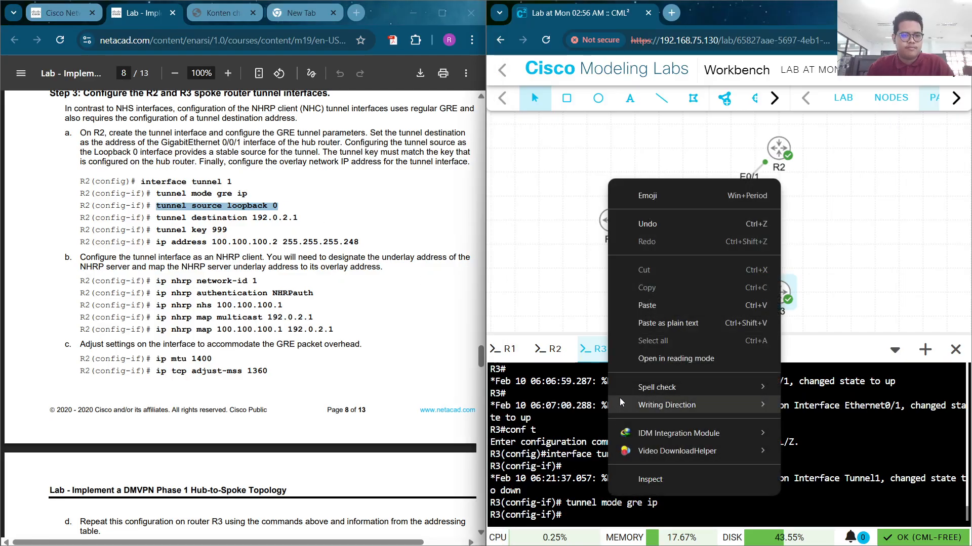
{"action": "left_click", "coordinate": [663, 310]}
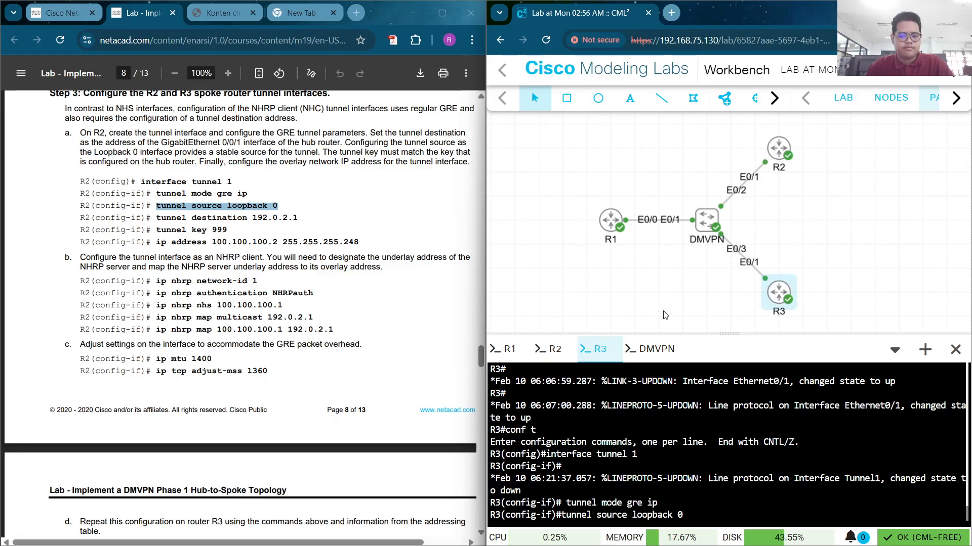
{"action": "key", "text": "Return"}
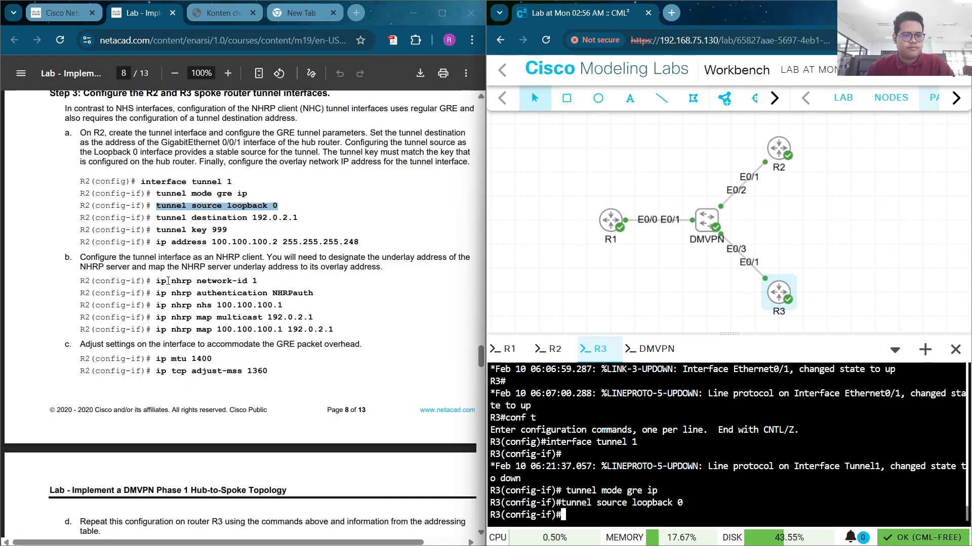
{"action": "left_click_drag", "start_coordinate": [156, 218], "coordinate": [308, 221]}
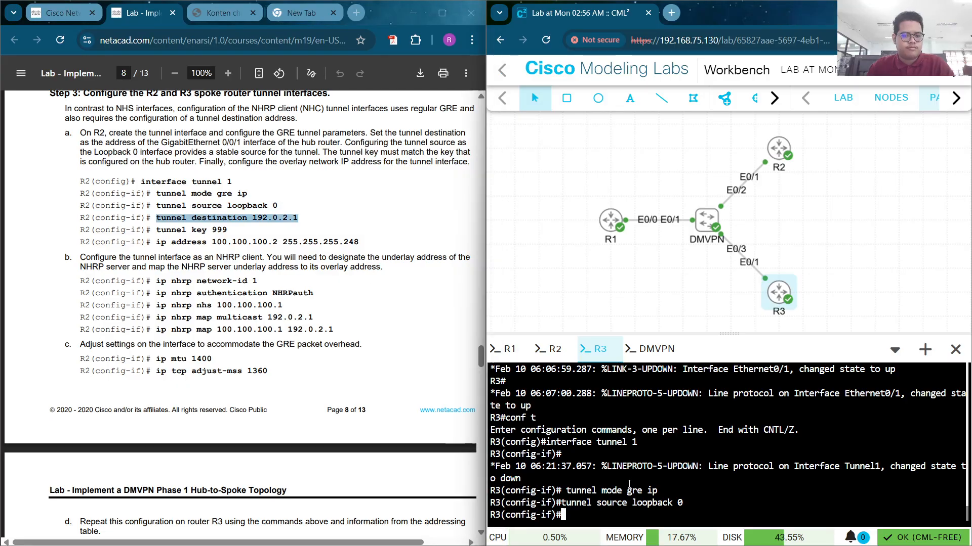
{"action": "right_click", "coordinate": [623, 167]}
{"action": "left_click", "coordinate": [691, 293]}
{"action": "key", "text": "Return"}
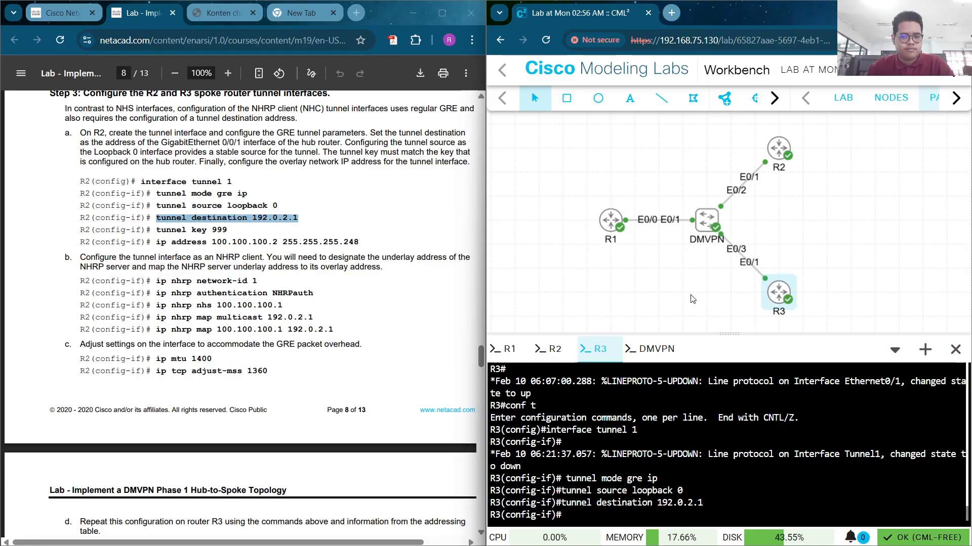
{"action": "left_click_drag", "start_coordinate": [228, 231], "coordinate": [156, 229]}
{"action": "key", "text": "ctrl+c"}
{"action": "left_click", "coordinate": [196, 268]}
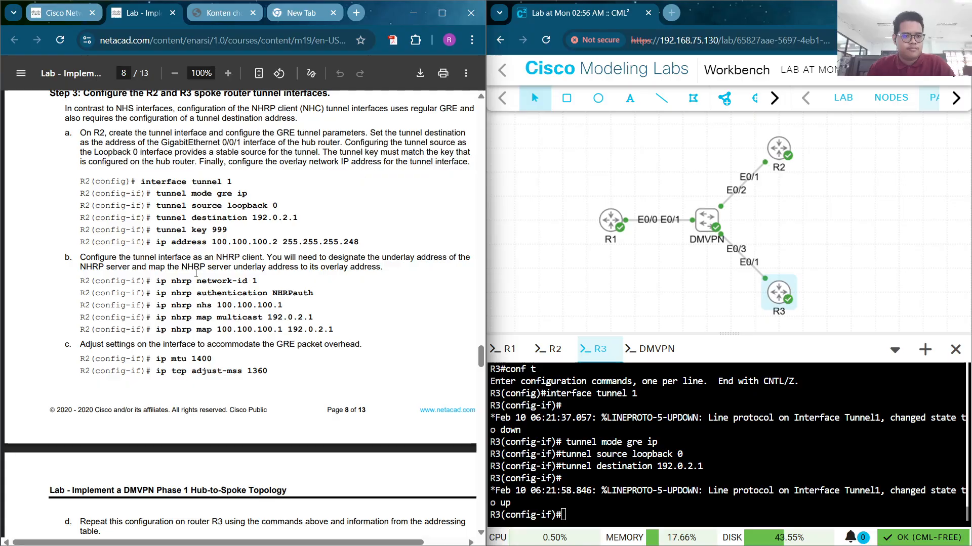
{"action": "right_click", "coordinate": [585, 506]}
{"action": "left_click", "coordinate": [628, 335]}
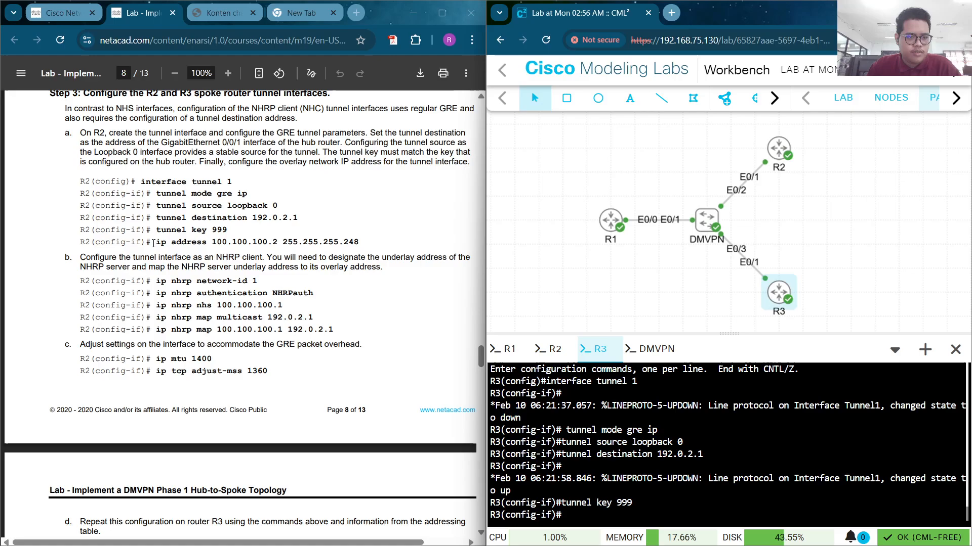
Give R3's tunnel the address 100.100.100.3 255.255.255.248, adapted from R2's line
{"action": "left_click_drag", "start_coordinate": [157, 242], "coordinate": [344, 242]}
{"action": "key", "text": "ctrl+c"}
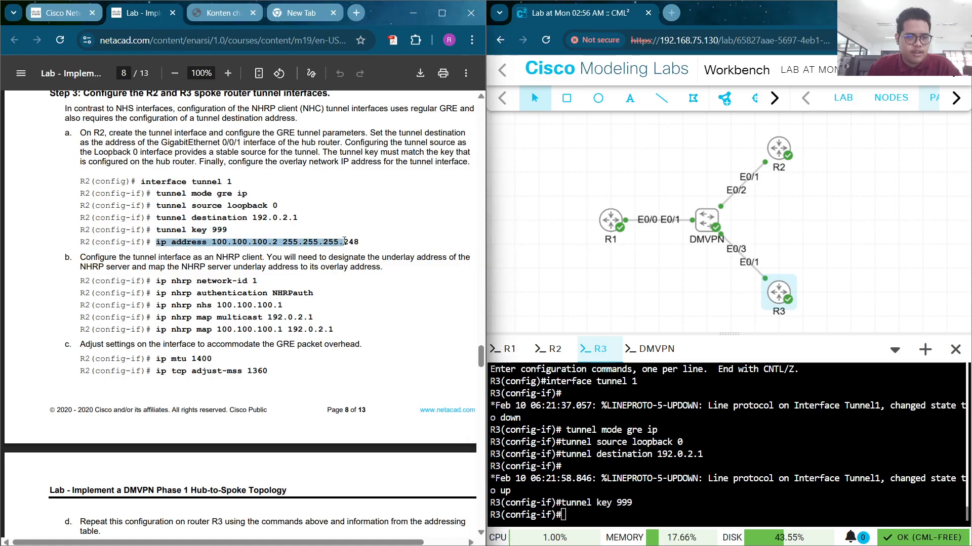
{"action": "left_click", "coordinate": [344, 242]}
{"action": "right_click", "coordinate": [588, 503]}
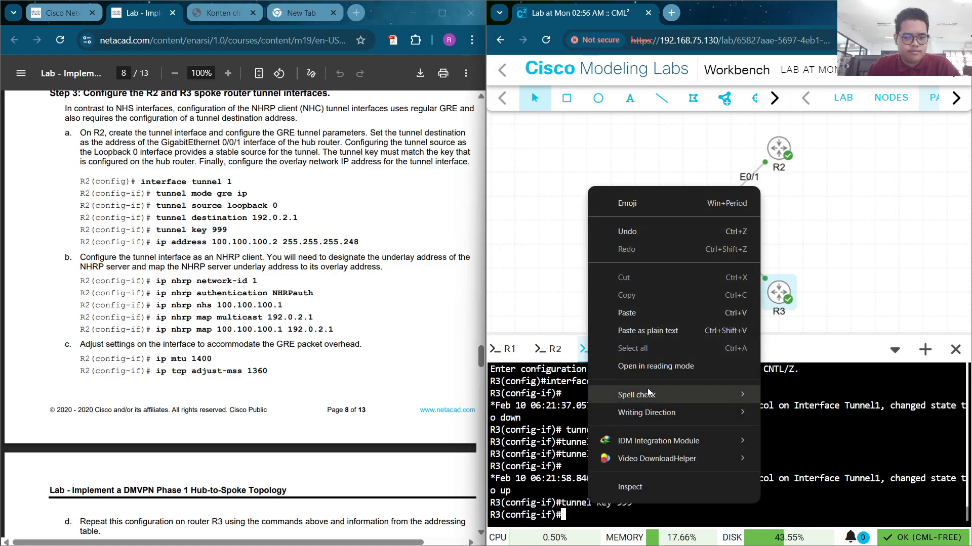
{"action": "left_click", "coordinate": [656, 316]}
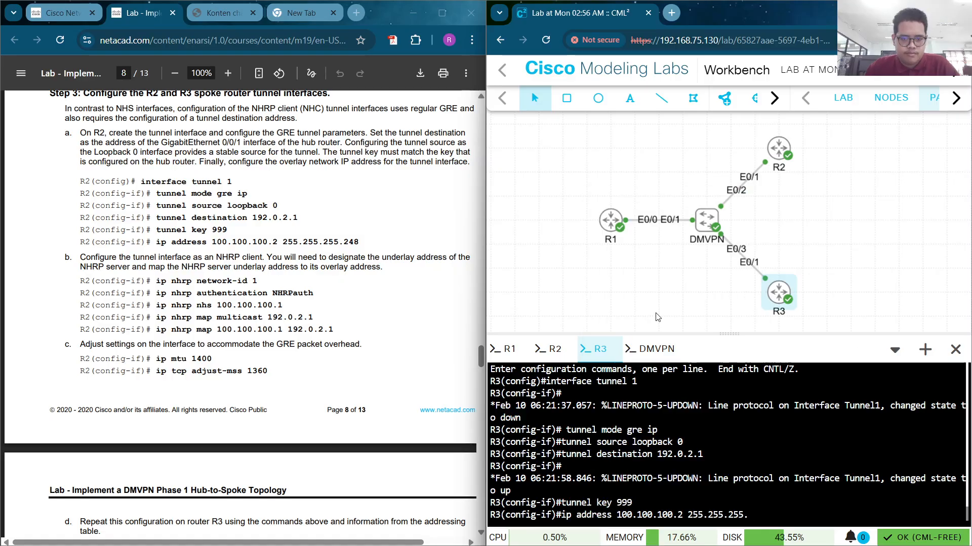
{"action": "type", "text": "2"}
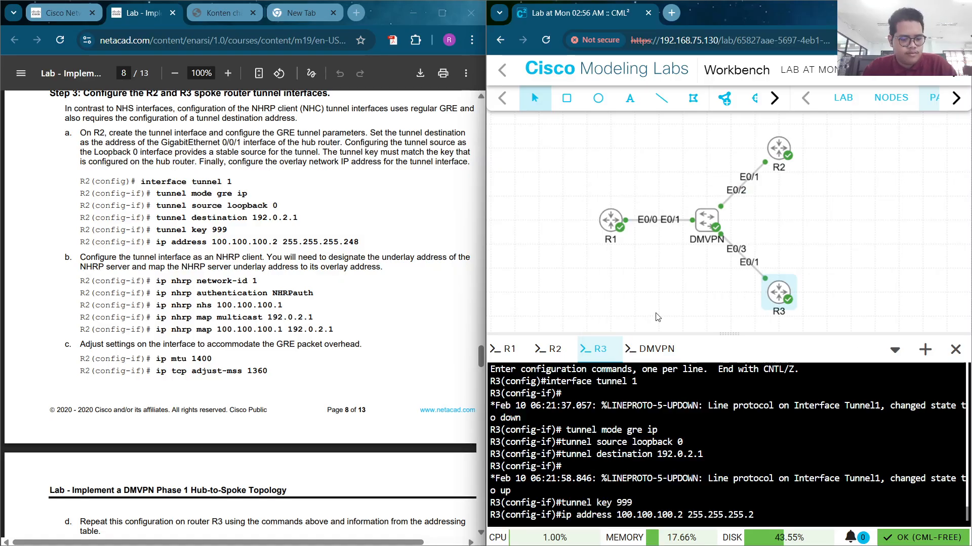
{"action": "type", "text": "48"}
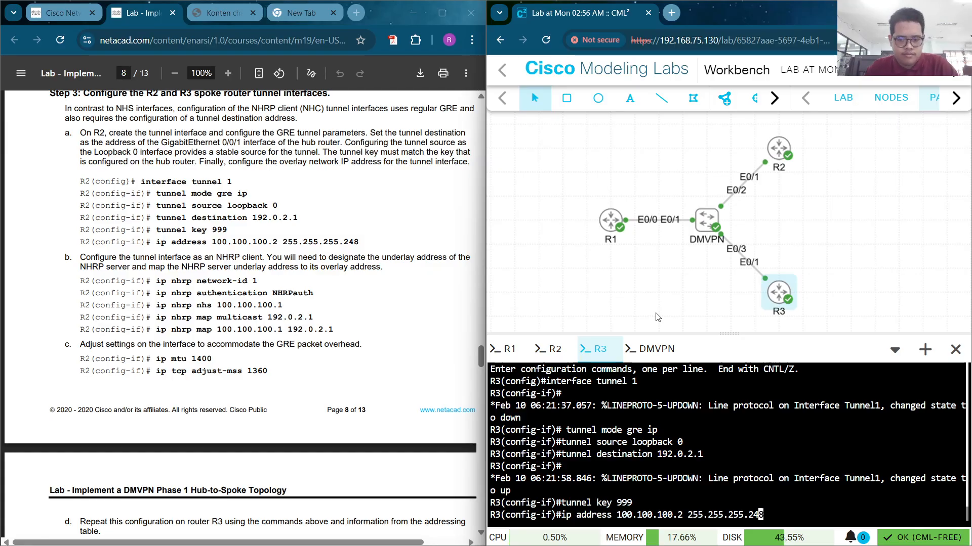
{"action": "key", "text": "Left"}
{"action": "key", "text": "Left"}
{"action": "key", "text": "Left"}
{"action": "key", "text": "Left"}
{"action": "key", "text": "Left"}
{"action": "key", "text": "Left"}
{"action": "key", "text": "Left"}
{"action": "key", "text": "Left"}
{"action": "key", "text": "Left"}
{"action": "key", "text": "Left"}
{"action": "key", "text": "Left"}
{"action": "key", "text": "Left"}
{"action": "key", "text": "Left"}
{"action": "key", "text": "Left"}
{"action": "key", "text": "Left"}
{"action": "key", "text": "BackSpace"}
{"action": "type", "text": "3"}
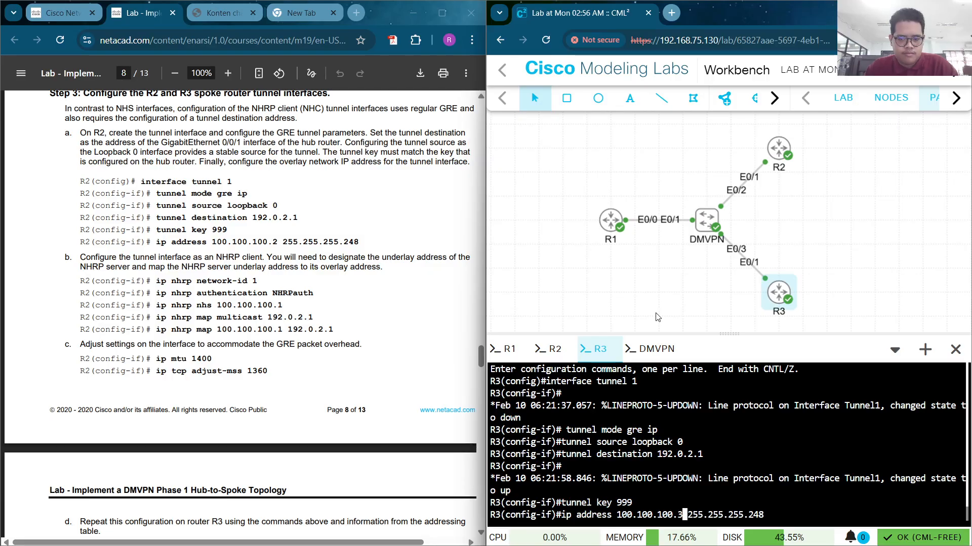
{"action": "key", "text": "Return"}
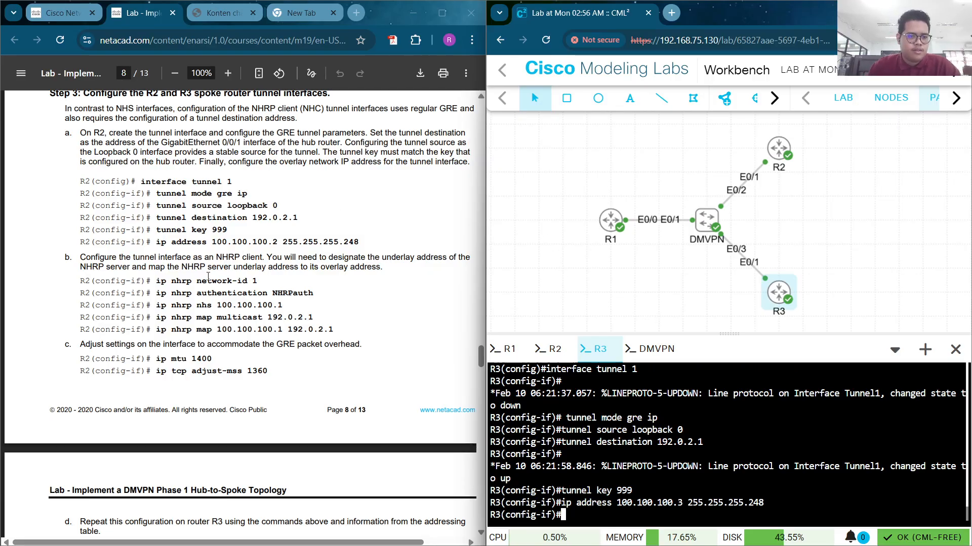
Configure NHRP network-id 1, NHRP authentication and NHS server 100.100.100.1 on R3
{"action": "left_click_drag", "start_coordinate": [156, 280], "coordinate": [263, 279]}
{"action": "key", "text": "ctrl+c"}
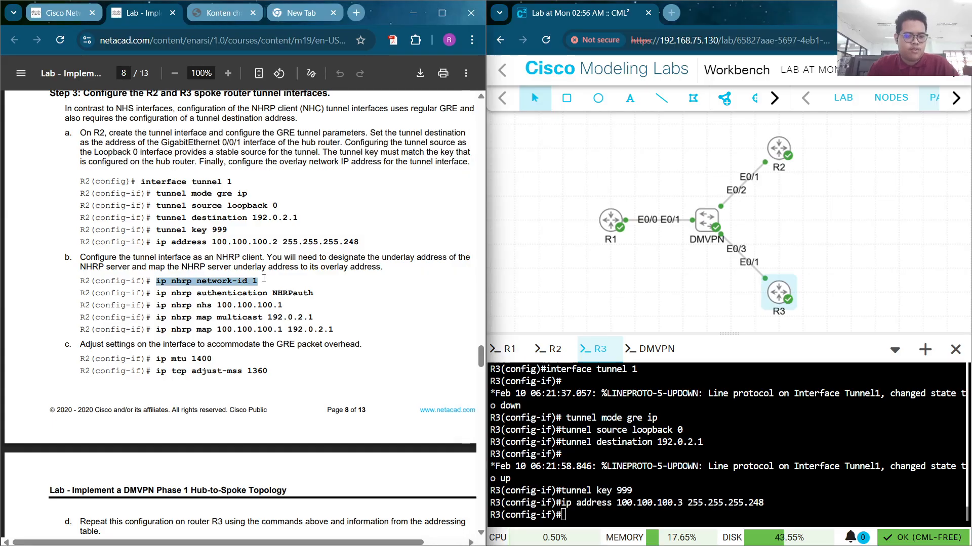
{"action": "right_click", "coordinate": [625, 506]}
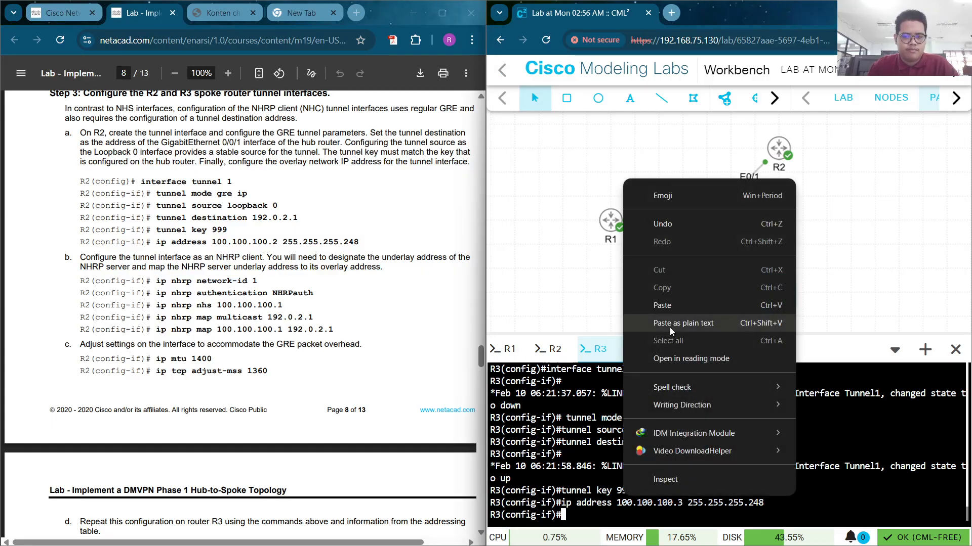
{"action": "left_click", "coordinate": [669, 324]}
{"action": "key", "text": "Return"}
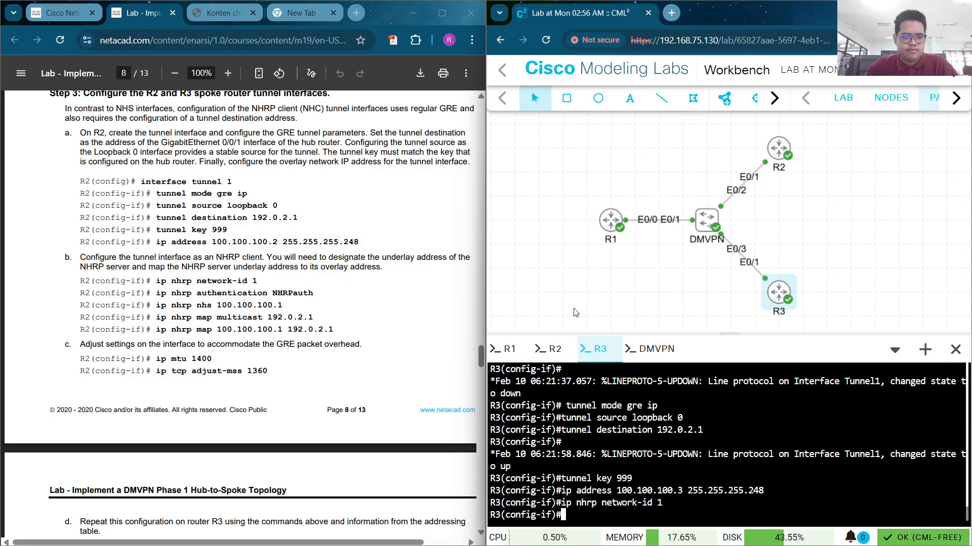
{"action": "left_click_drag", "start_coordinate": [314, 294], "coordinate": [153, 294]}
{"action": "key", "text": "ctrl+c"}
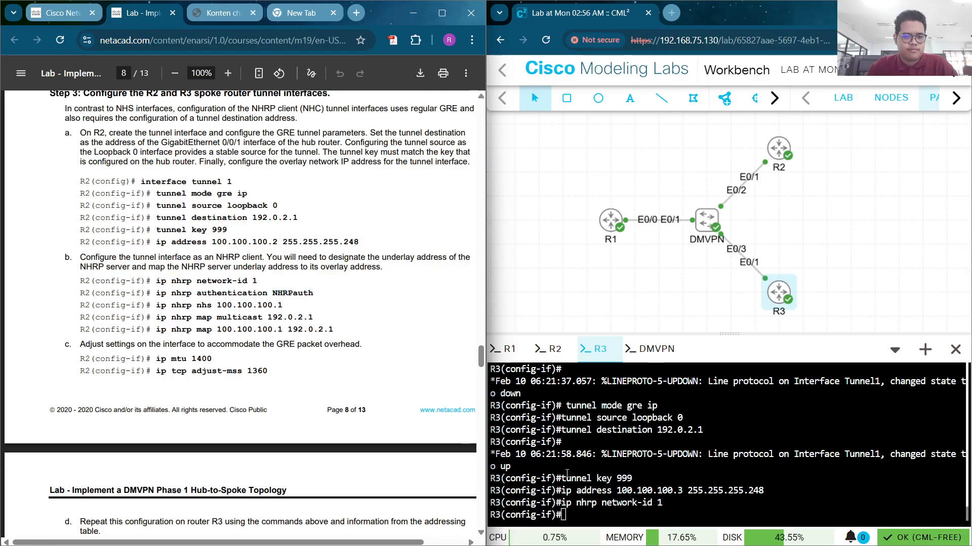
{"action": "right_click", "coordinate": [586, 495]}
{"action": "left_click", "coordinate": [639, 310]}
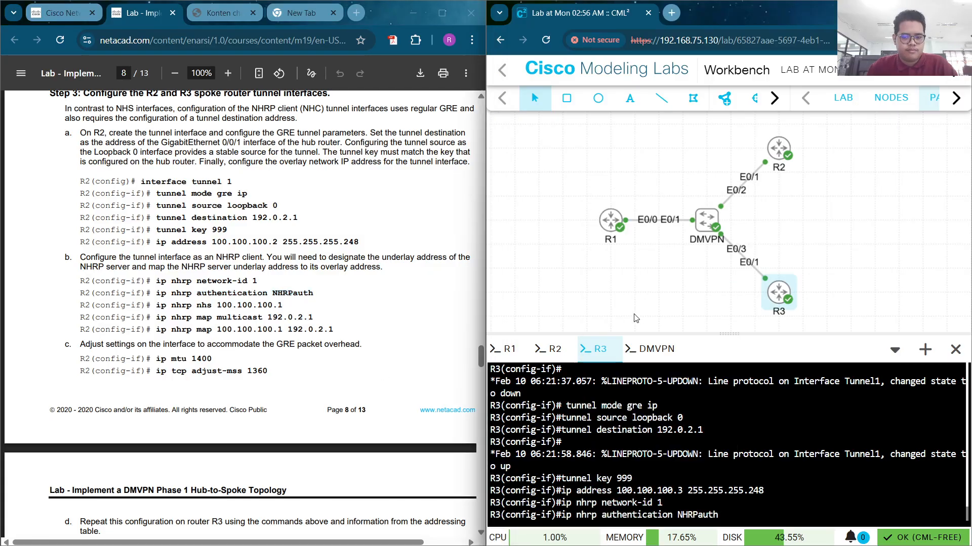
{"action": "key", "text": "Return"}
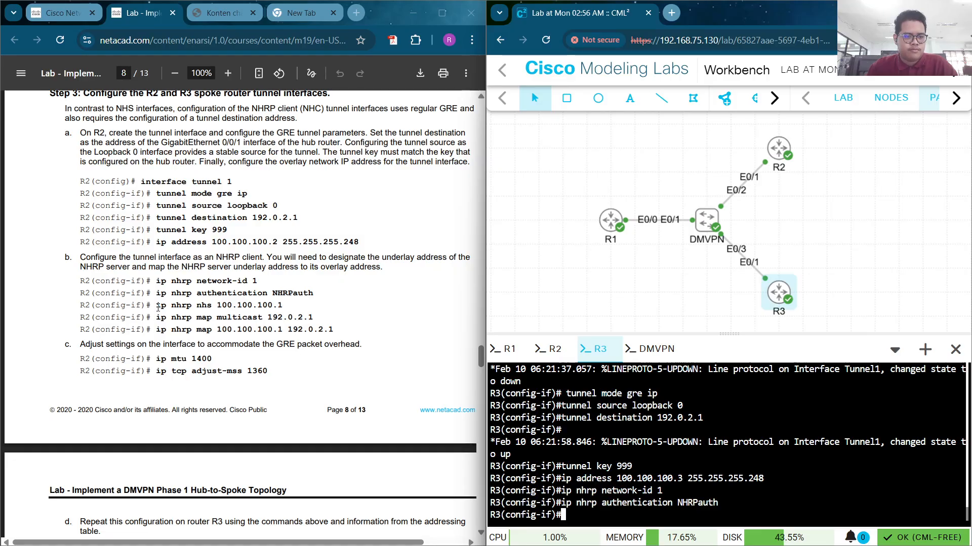
{"action": "left_click_drag", "start_coordinate": [156, 305], "coordinate": [278, 305]}
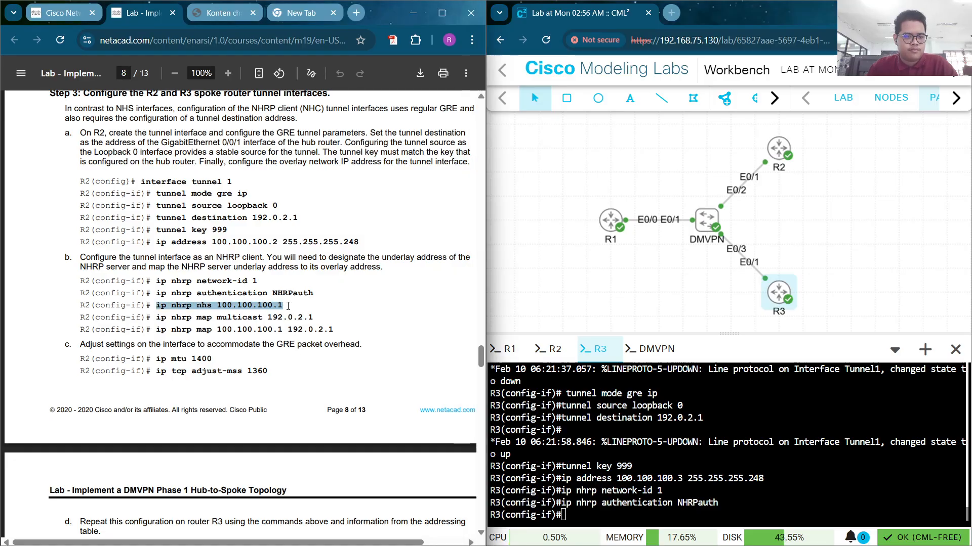
{"action": "key", "text": "ctrl+c"}
{"action": "right_click", "coordinate": [686, 305]}
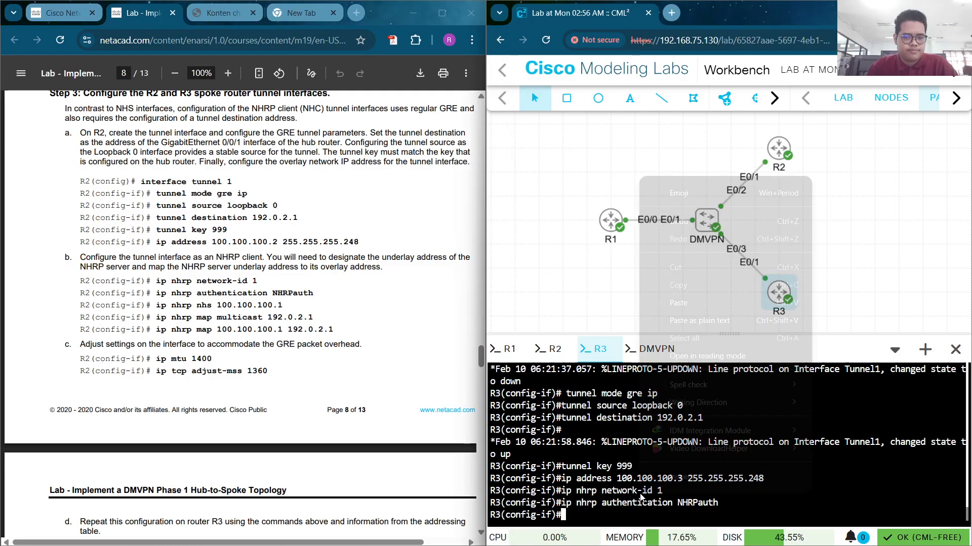
{"action": "left_click", "coordinate": [678, 303]}
{"action": "key", "text": "Return"}
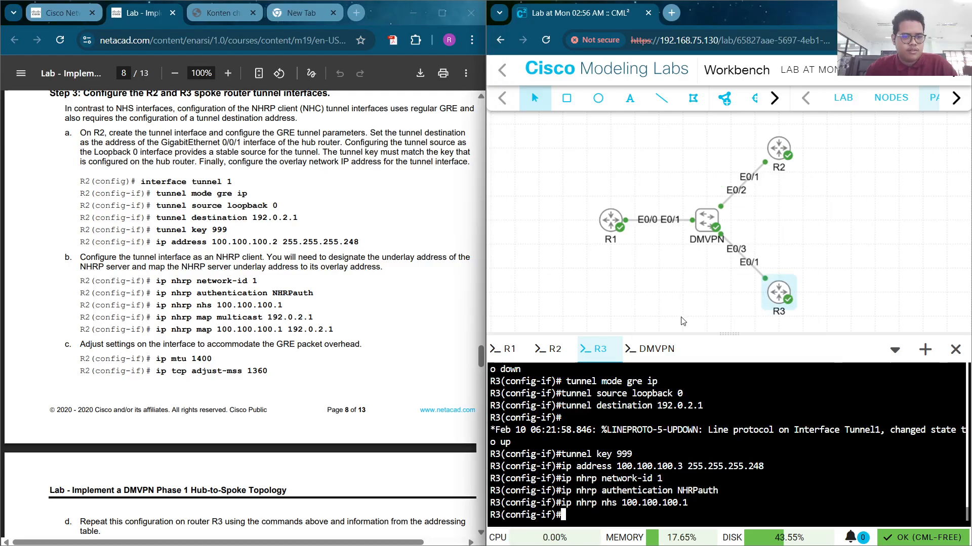
Add the NHRP multicast map and static NHRP map toward the hub 100.100.100.1
{"action": "left_click_drag", "start_coordinate": [314, 318], "coordinate": [157, 318]}
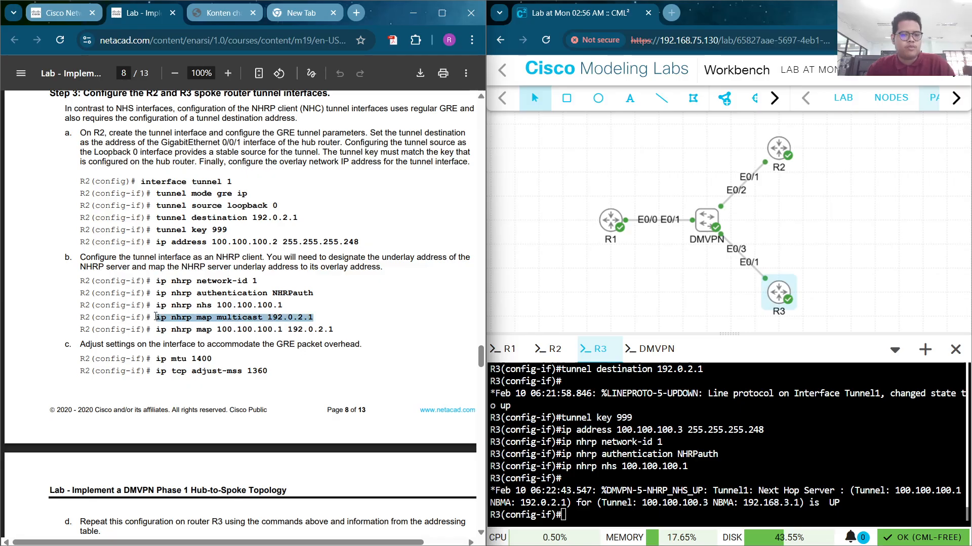
{"action": "key", "text": "ctrl+c"}
{"action": "right_click", "coordinate": [662, 142]}
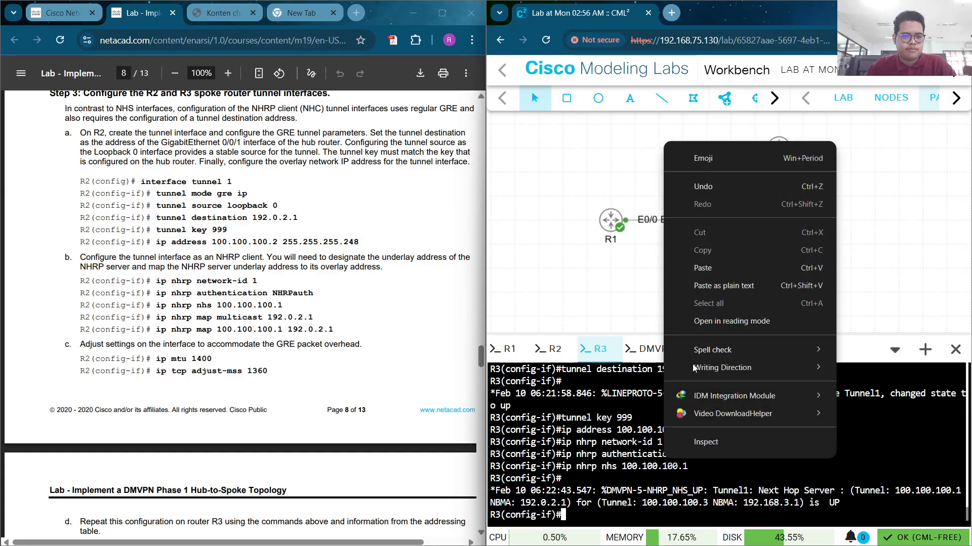
{"action": "left_click", "coordinate": [710, 270]}
{"action": "key", "text": "Return"}
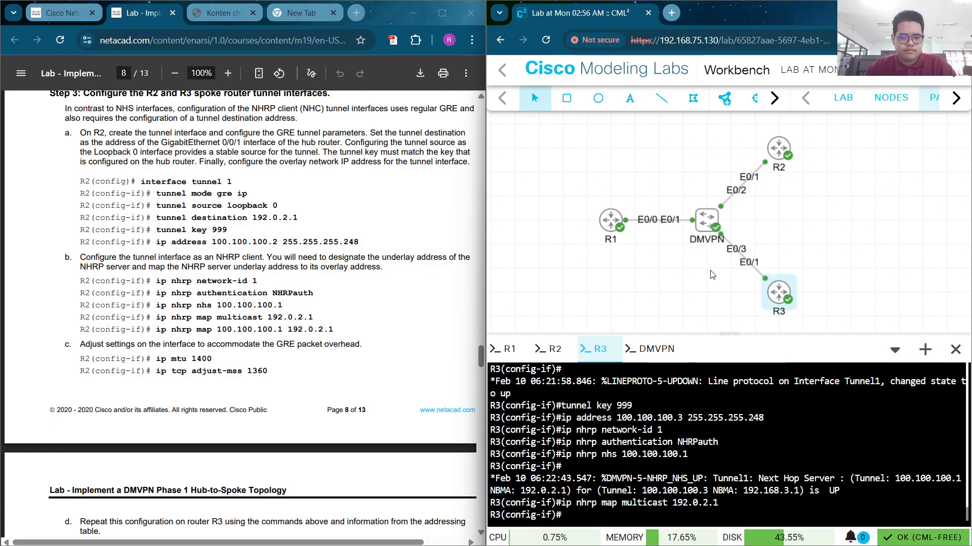
{"action": "key", "text": "Return"}
{"action": "left_click_drag", "start_coordinate": [334, 330], "coordinate": [158, 329]}
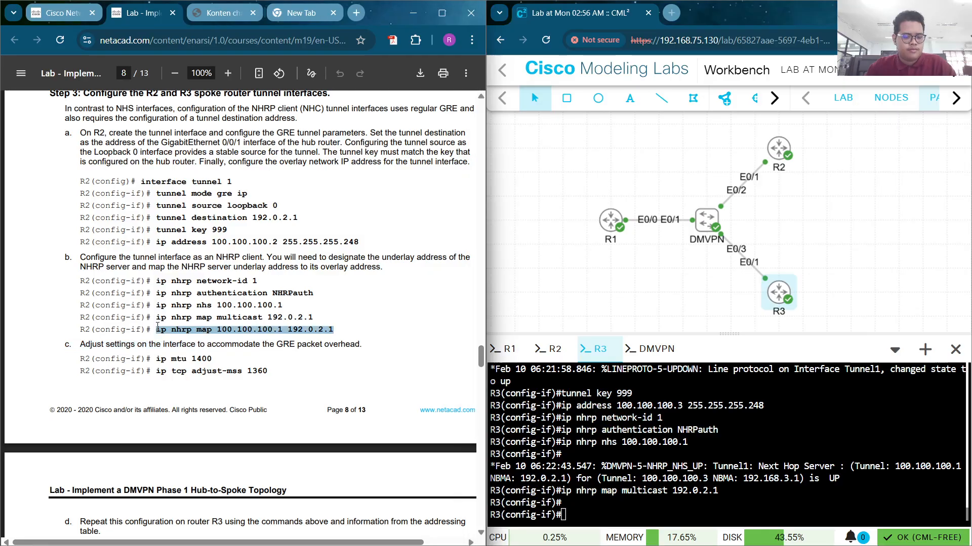
{"action": "right_click", "coordinate": [581, 187]}
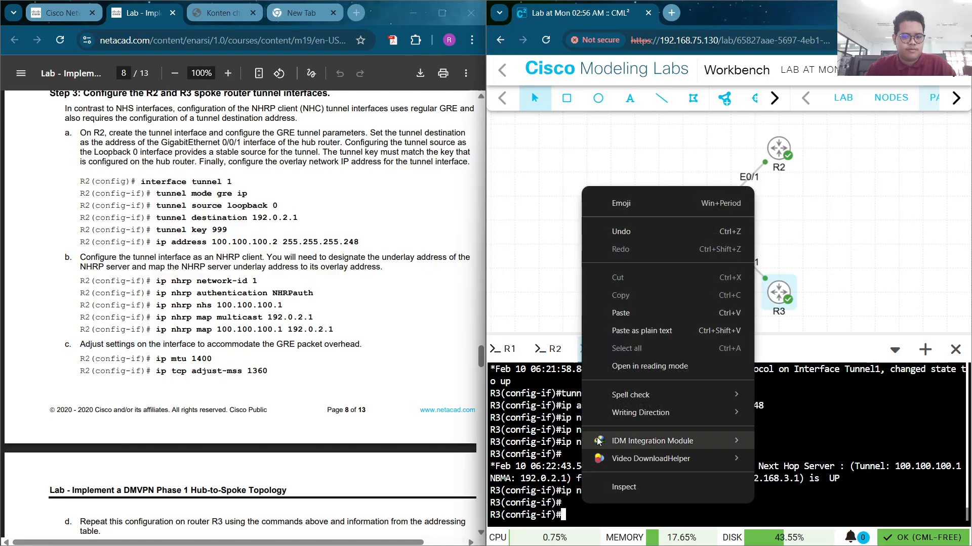
{"action": "left_click", "coordinate": [626, 312]}
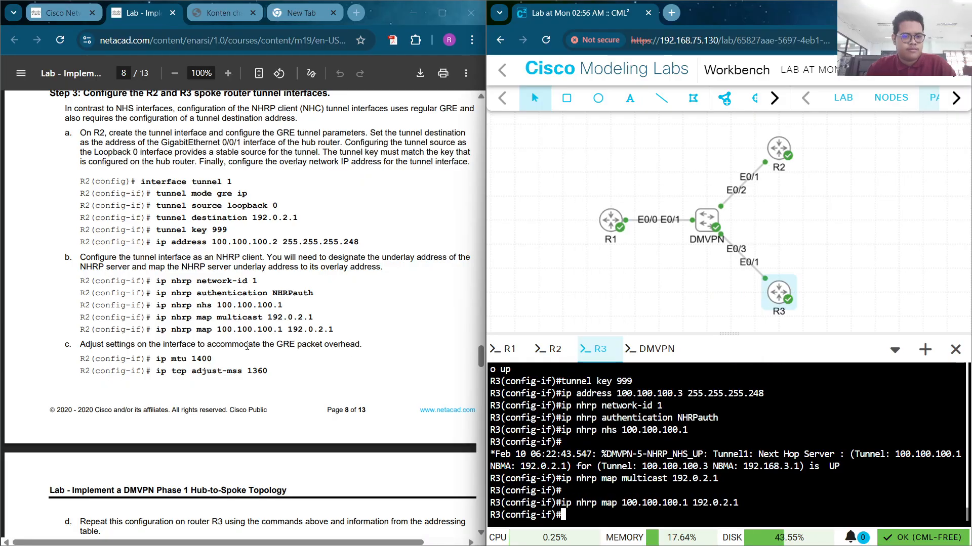
{"action": "left_click_drag", "start_coordinate": [153, 358], "coordinate": [216, 359]}
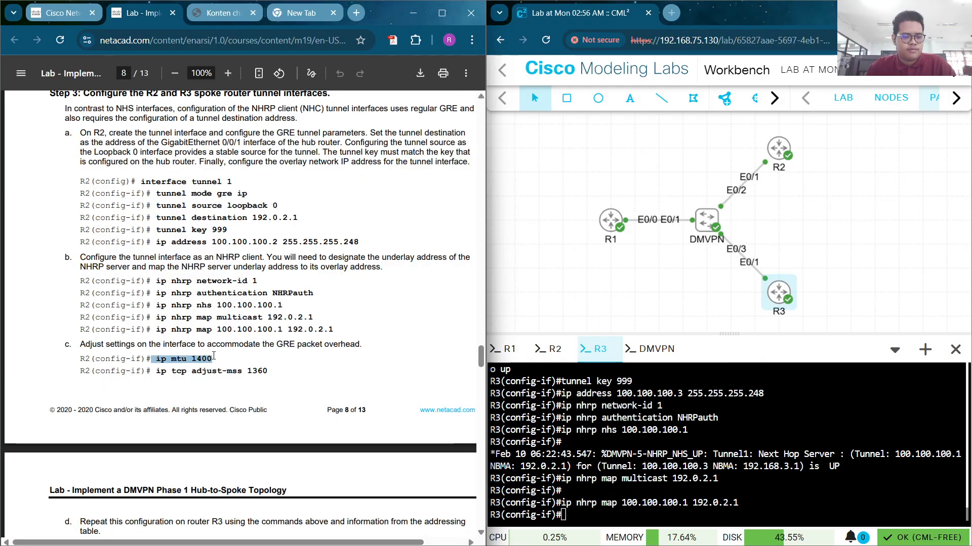
Paste ip mtu 1400 and ip tcp adjust-mss 1360 into R3's Tunnel 1, then type end
{"action": "left_click", "coordinate": [260, 368]}
{"action": "right_click", "coordinate": [625, 508]}
{"action": "left_click", "coordinate": [638, 311]}
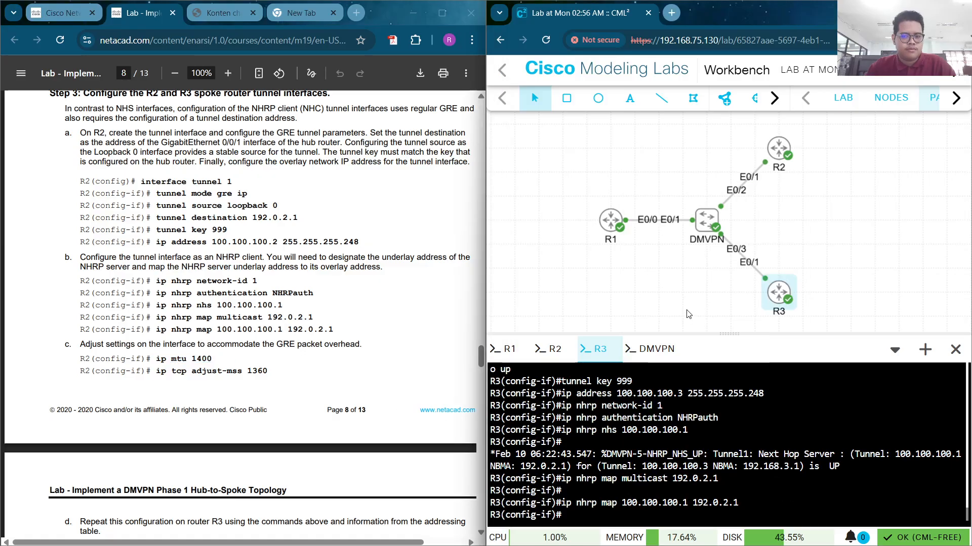
{"action": "key", "text": "Return"}
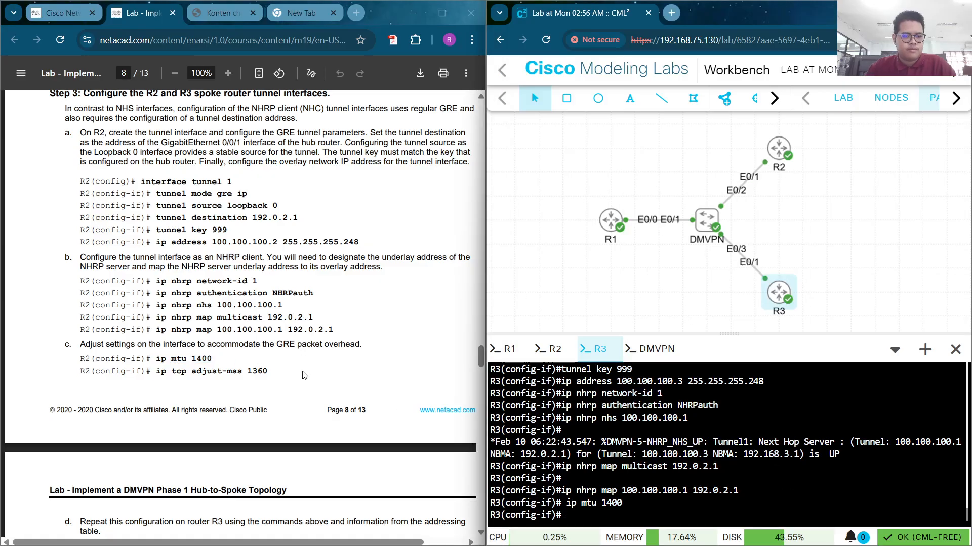
{"action": "left_click_drag", "start_coordinate": [276, 371], "coordinate": [159, 382]}
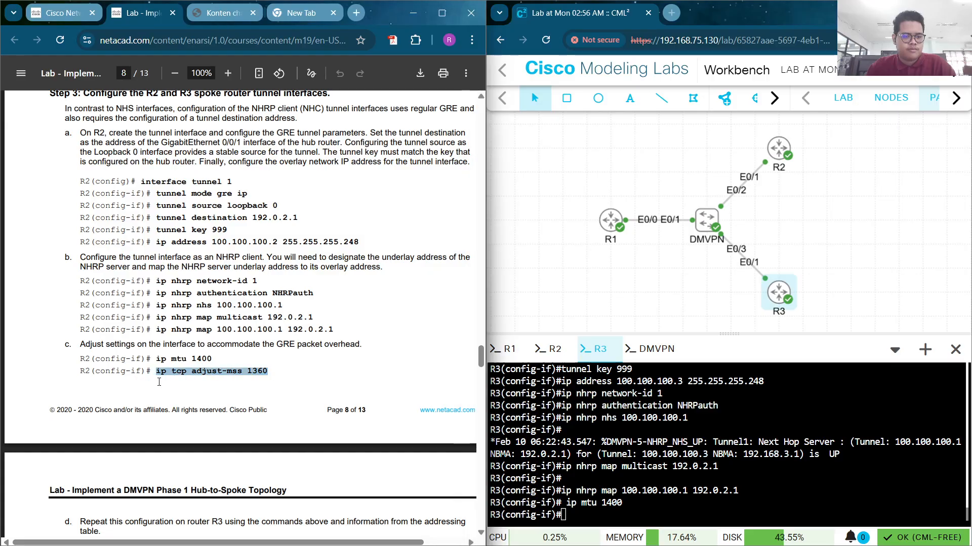
{"action": "left_click", "coordinate": [162, 386]}
{"action": "right_click", "coordinate": [678, 488]}
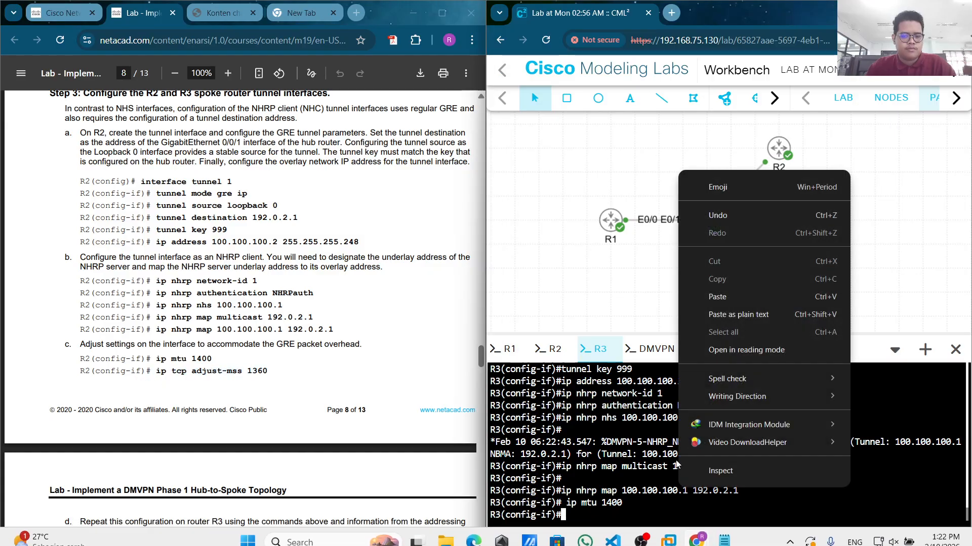
{"action": "left_click", "coordinate": [715, 296]}
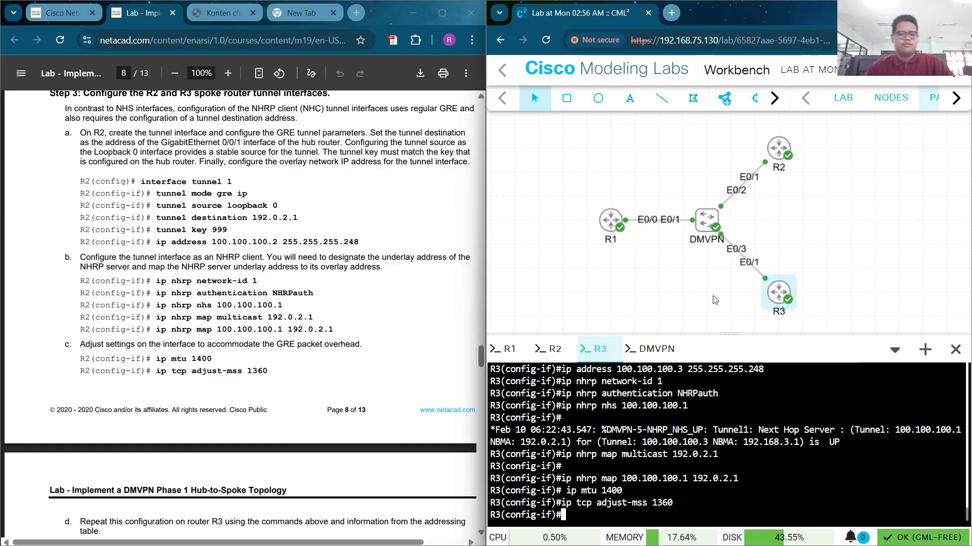
{"action": "type", "text": "end"}
{"action": "key", "text": "Return"}
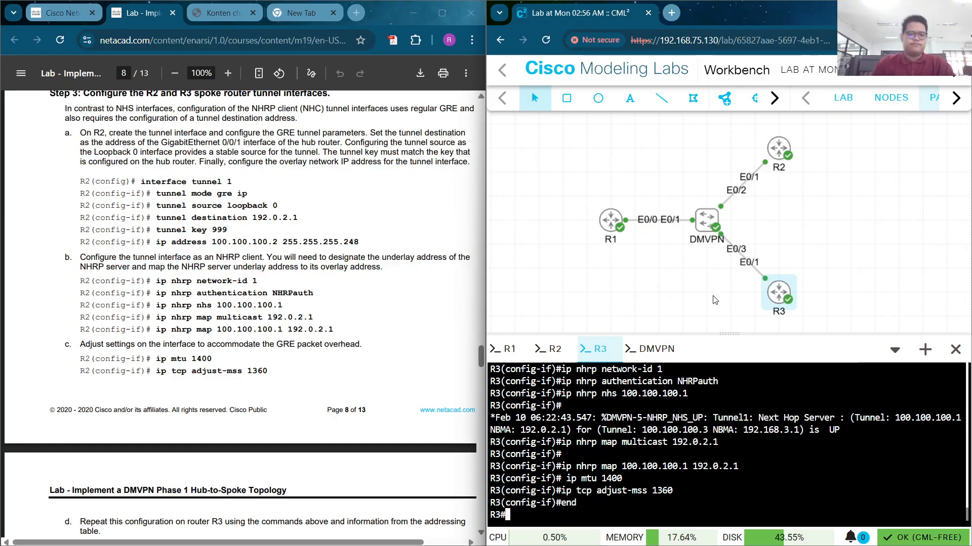
Run show ip interface tunnel 1 on R3 after a first attempt without show
{"action": "type", "text": "ip i"}
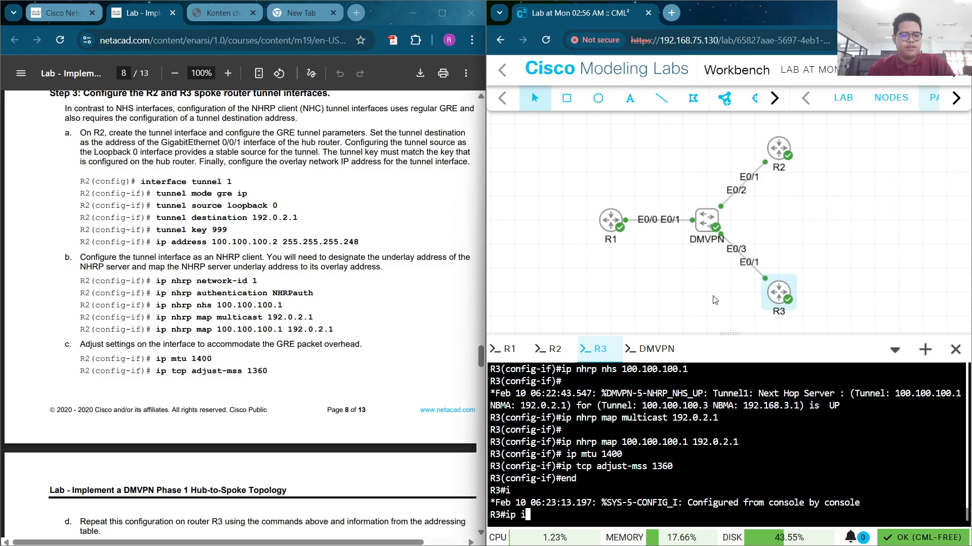
{"action": "type", "text": "nt tun"}
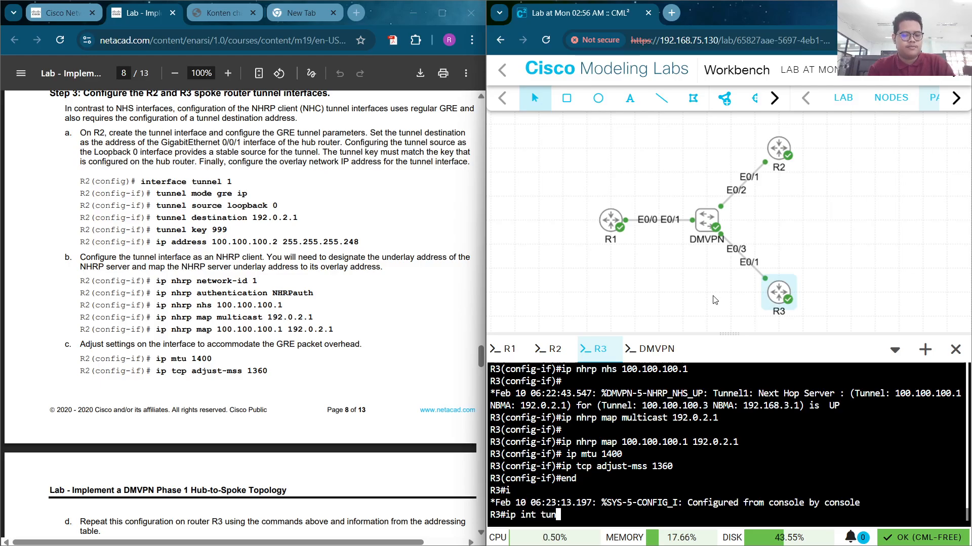
{"action": "type", "text": "n"}
{"action": "key", "text": "Tab"}
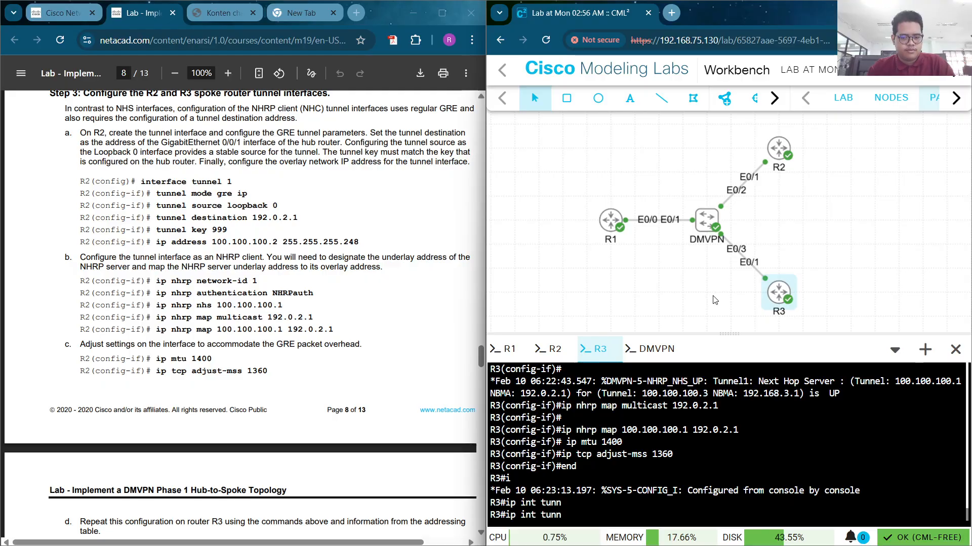
{"action": "type", "text": "el 1"}
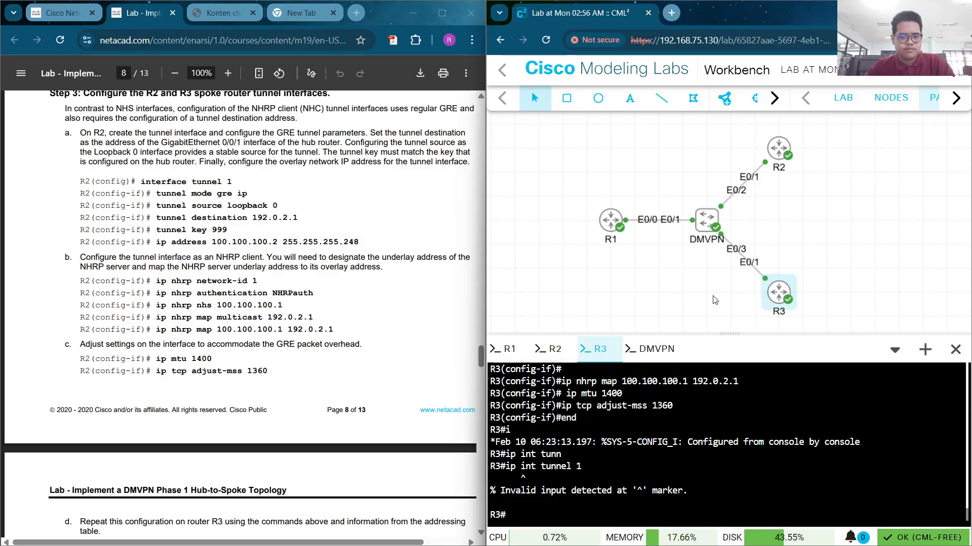
{"action": "type", "text": "s"}
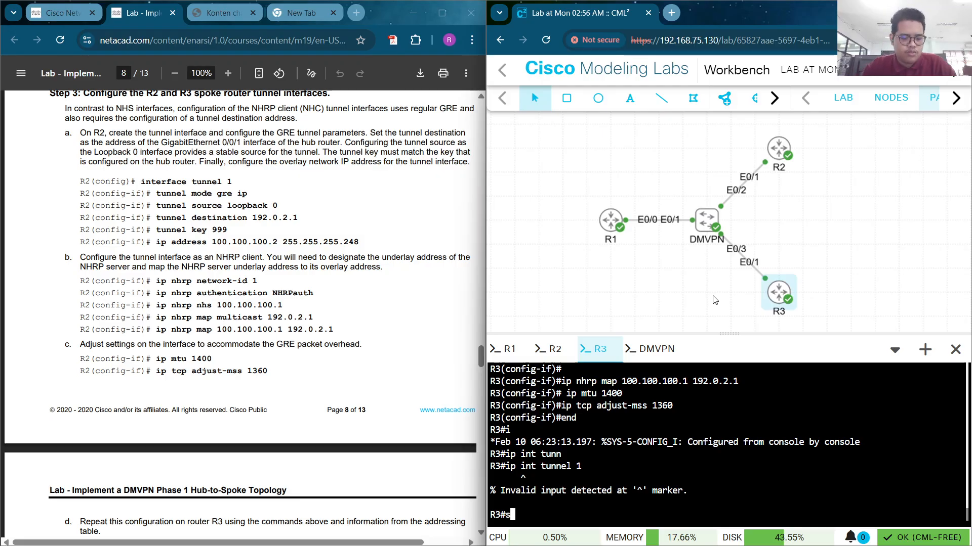
{"action": "type", "text": "ho"}
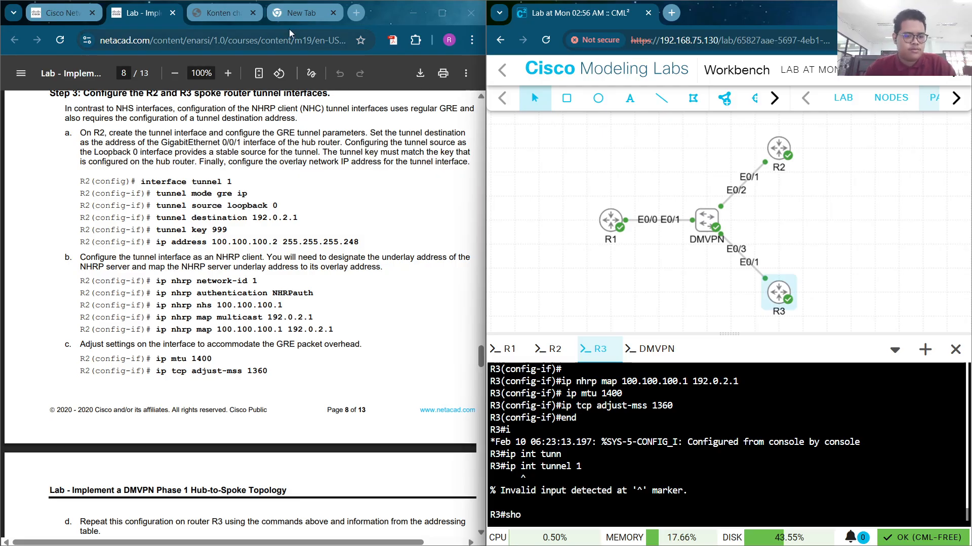
{"action": "scroll", "coordinate": [304, 253], "scroll_direction": "down", "scroll_amount": 3}
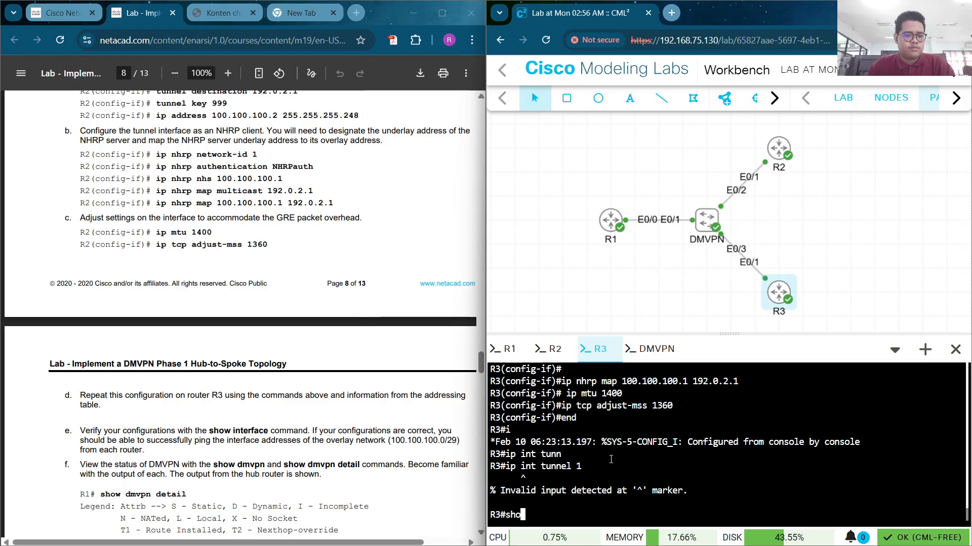
{"action": "type", "text": "i"}
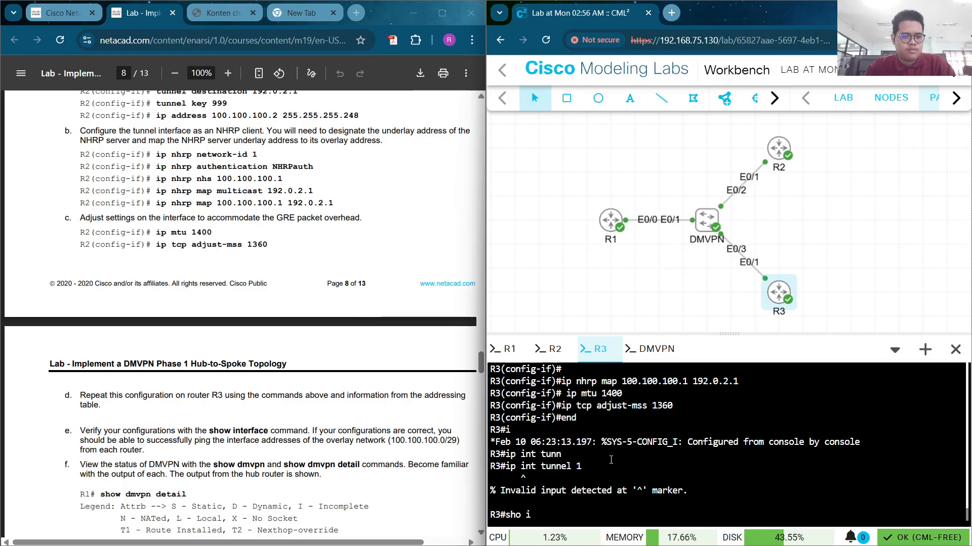
{"action": "type", "text": "p int "}
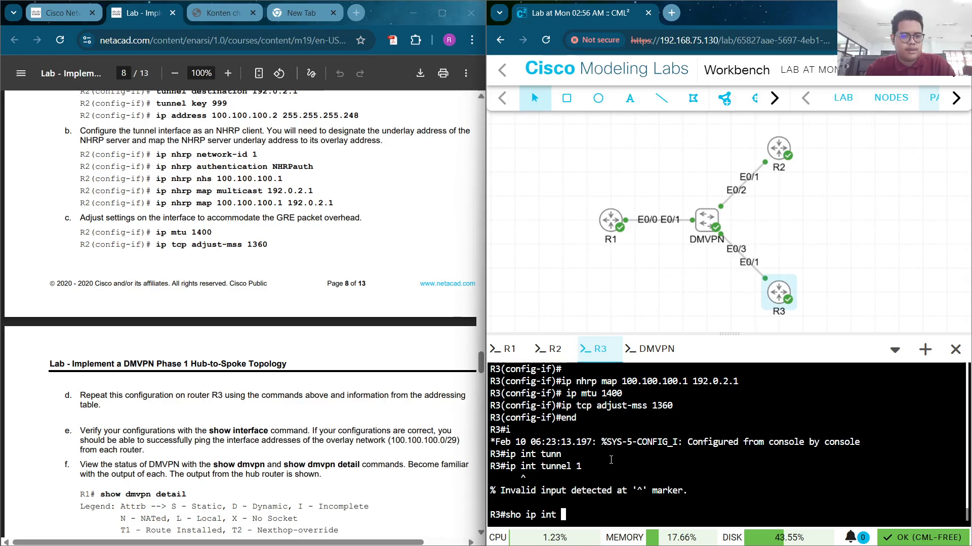
{"action": "type", "text": "tunn"}
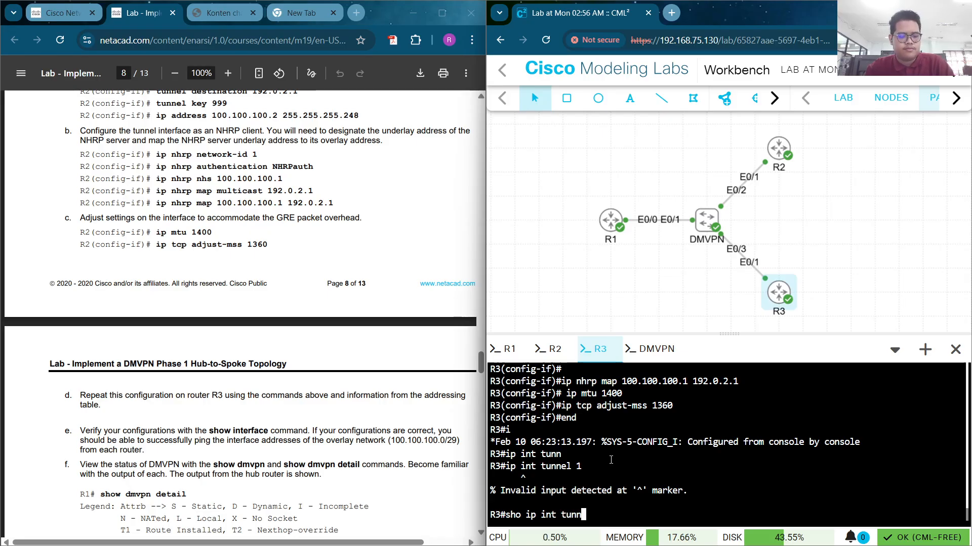
{"action": "key", "text": "Tab"}
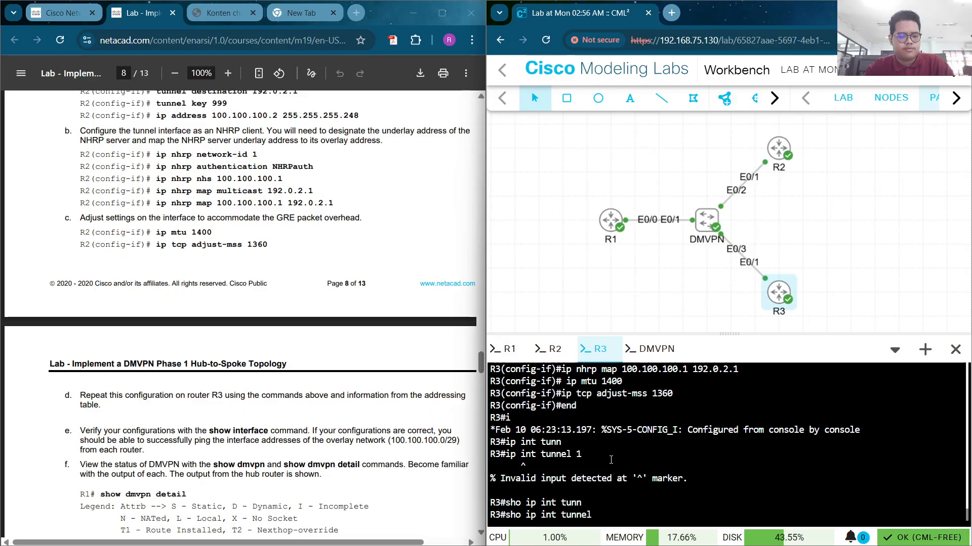
{"action": "type", "text": "1"}
{"action": "key", "text": "Return"}
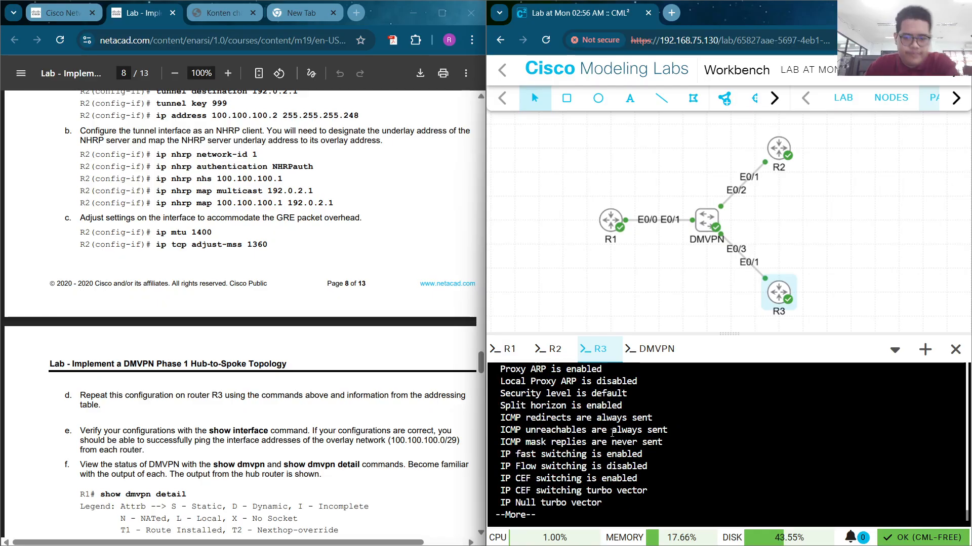
Review Tunnel1 output showing it up at 100.100.100.3/29, quit the pager, and begin show int
{"action": "scroll", "coordinate": [612, 433], "scroll_direction": "up", "scroll_amount": 7}
{"action": "scroll", "coordinate": [571, 446], "scroll_direction": "down", "scroll_amount": 2}
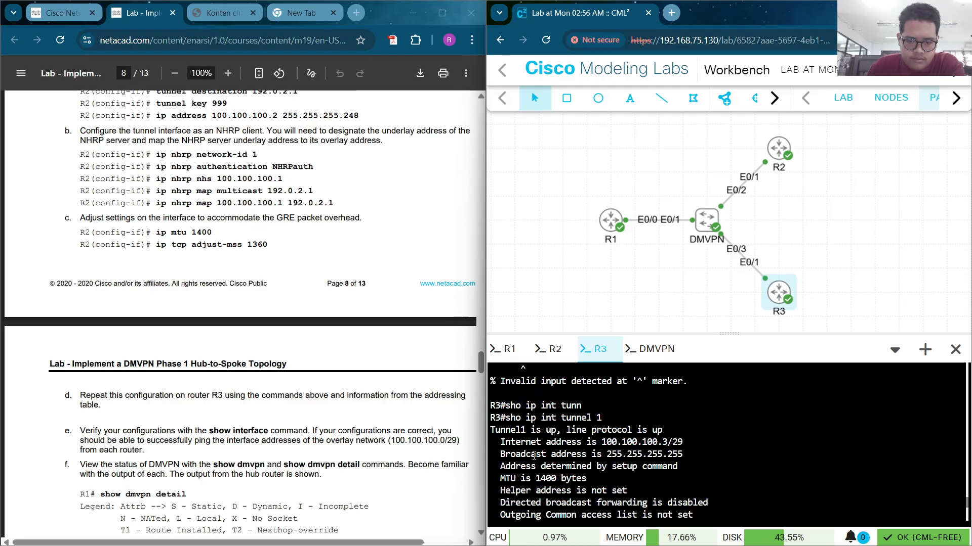
{"action": "scroll", "coordinate": [562, 463], "scroll_direction": "down", "scroll_amount": 2}
{"action": "scroll", "coordinate": [607, 468], "scroll_direction": "up", "scroll_amount": 2}
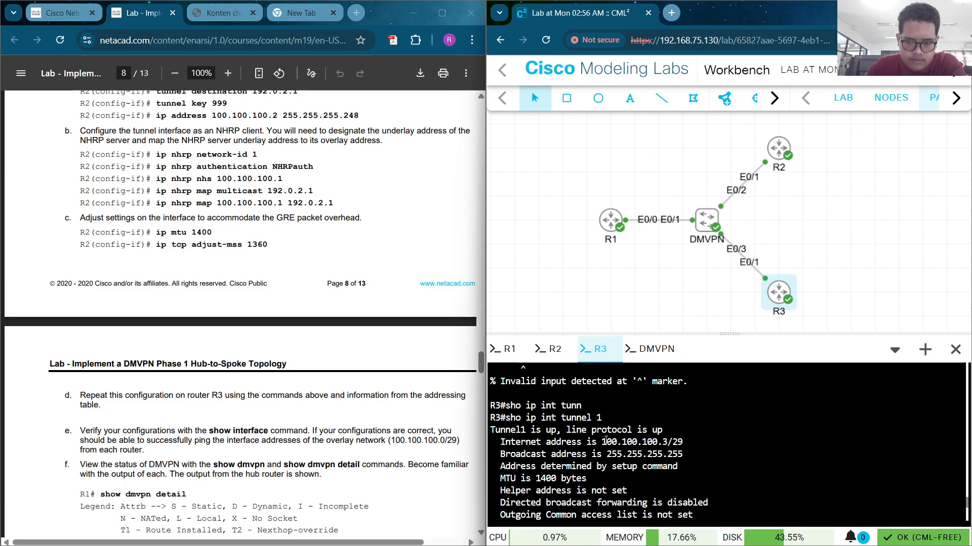
{"action": "left_click_drag", "start_coordinate": [686, 444], "coordinate": [607, 478]}
{"action": "scroll", "coordinate": [640, 478], "scroll_direction": "down", "scroll_amount": 2}
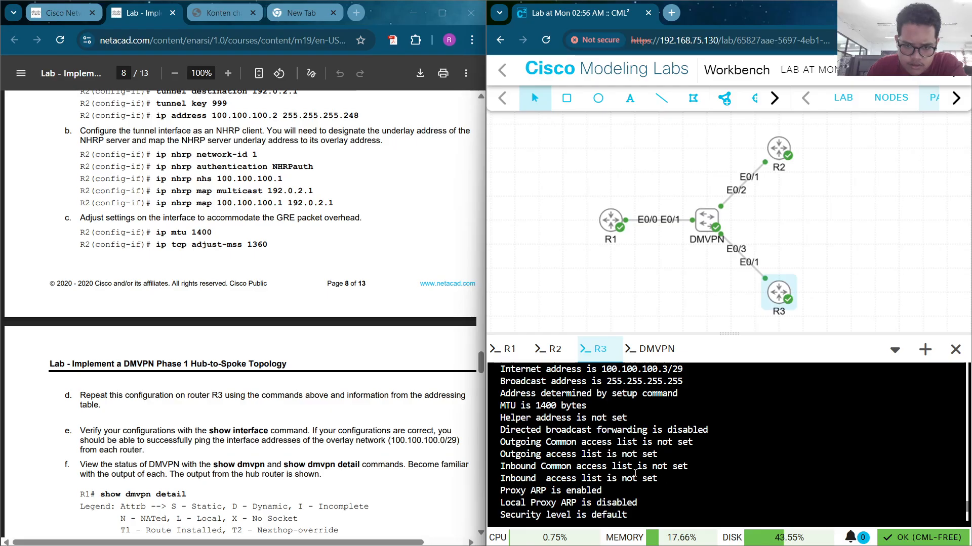
{"action": "scroll", "coordinate": [635, 474], "scroll_direction": "down", "scroll_amount": 3}
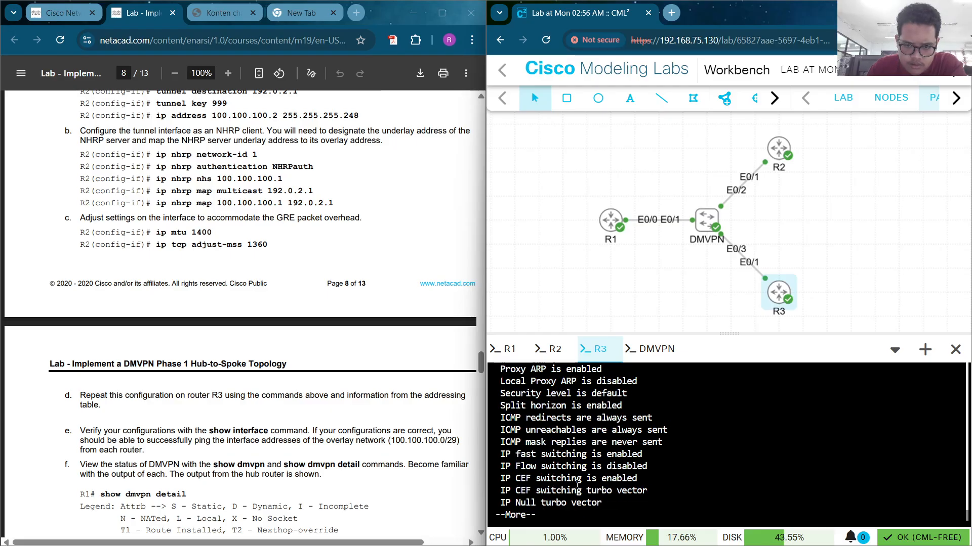
{"action": "scroll", "coordinate": [567, 465], "scroll_direction": "up", "scroll_amount": 6}
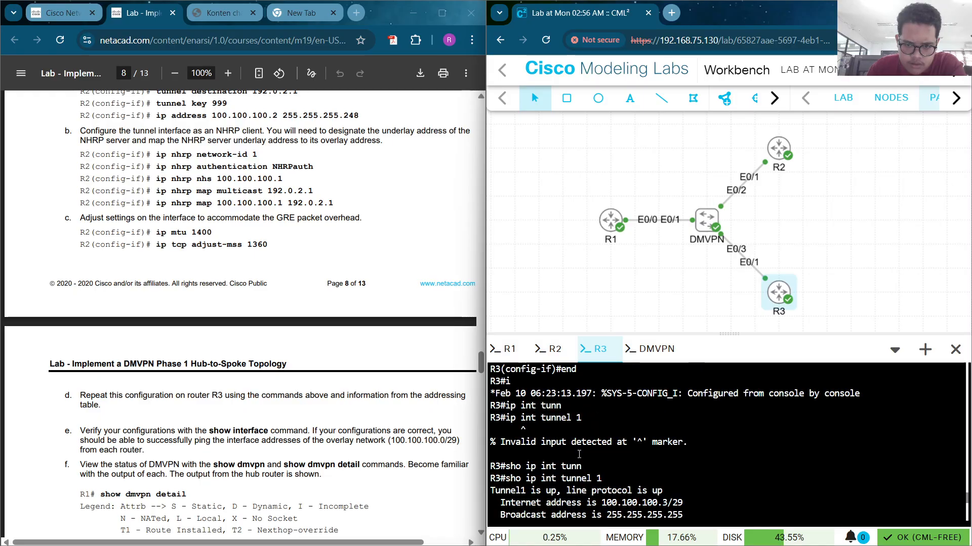
{"action": "scroll", "coordinate": [650, 433], "scroll_direction": "up", "scroll_amount": 6}
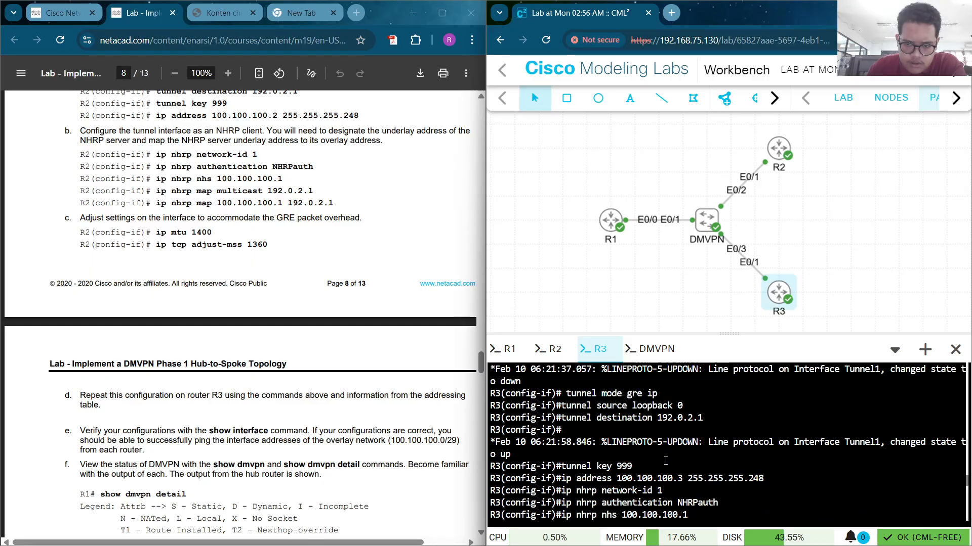
{"action": "scroll", "coordinate": [678, 435], "scroll_direction": "down", "scroll_amount": 12}
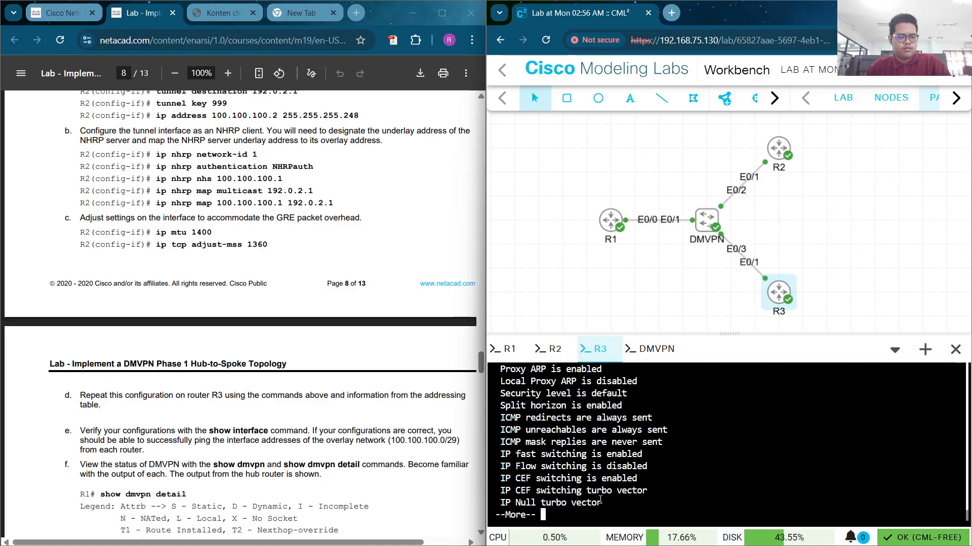
{"action": "key", "text": "q"}
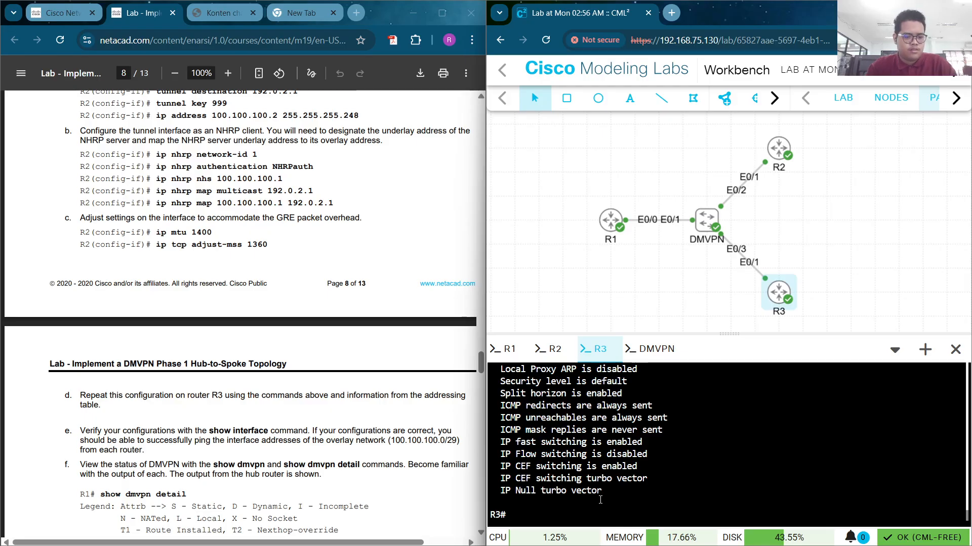
{"action": "type", "text": "show"}
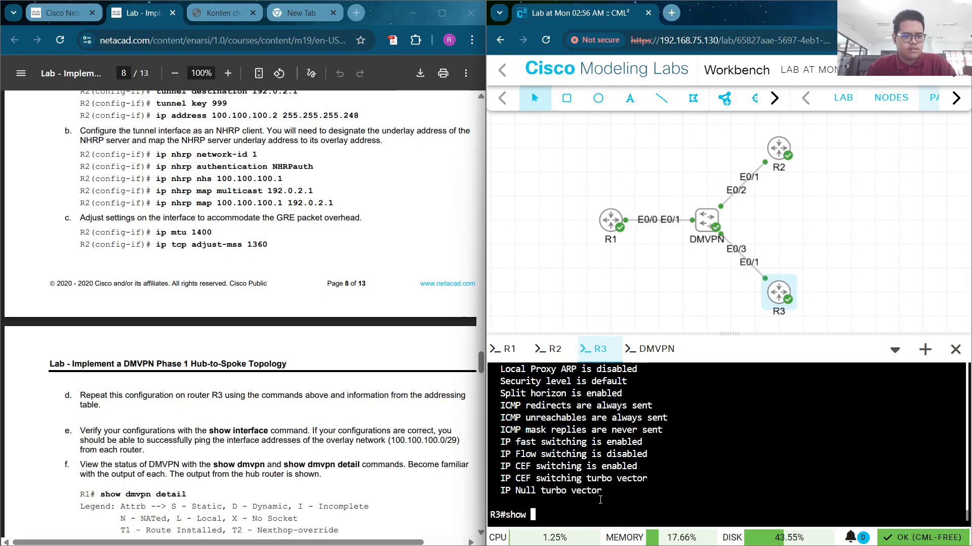
{"action": "type", "text": " int"}
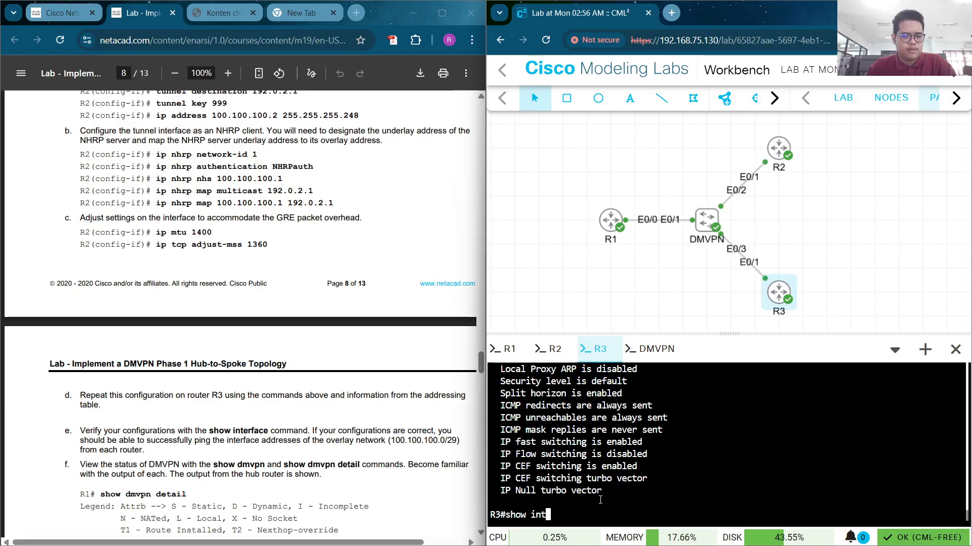
Review R3's show interfaces output, noting Ethernet0/0 administratively down, then open the Hub Router R1 notes
{"action": "key", "text": "Return"}
{"action": "scroll", "coordinate": [600, 499], "scroll_direction": "up", "scroll_amount": 2}
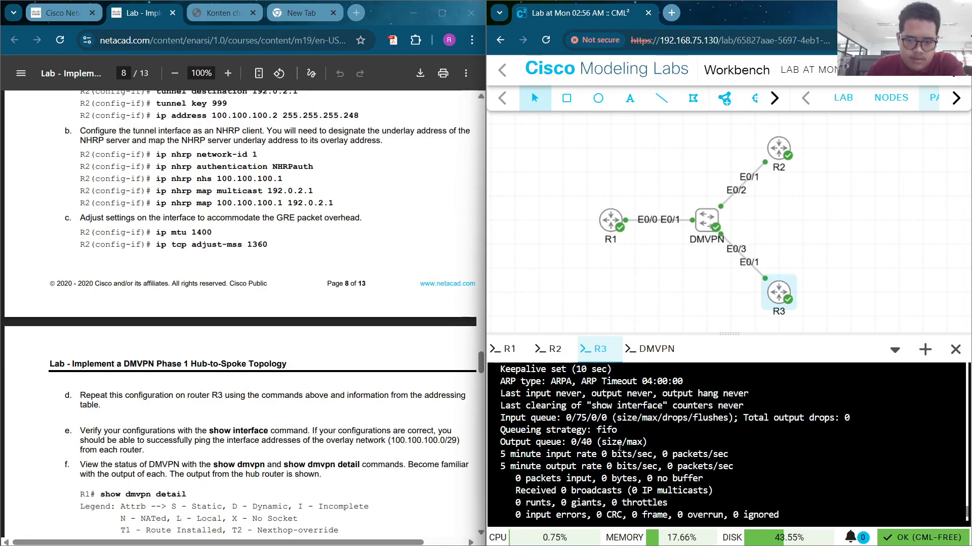
{"action": "scroll", "coordinate": [553, 443], "scroll_direction": "up", "scroll_amount": 2}
{"action": "scroll", "coordinate": [552, 443], "scroll_direction": "up", "scroll_amount": 2}
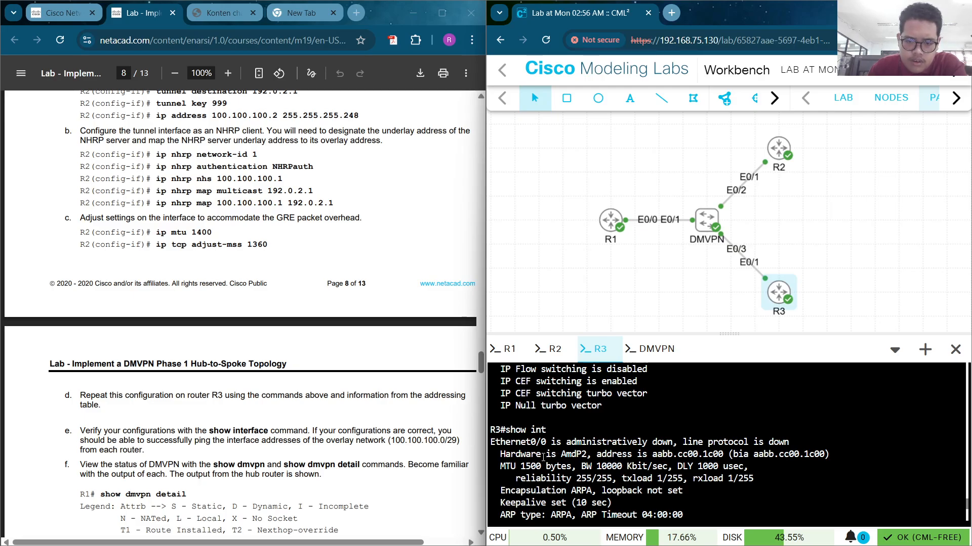
{"action": "scroll", "coordinate": [543, 457], "scroll_direction": "down", "scroll_amount": 2}
{"action": "scroll", "coordinate": [545, 454], "scroll_direction": "up", "scroll_amount": 2}
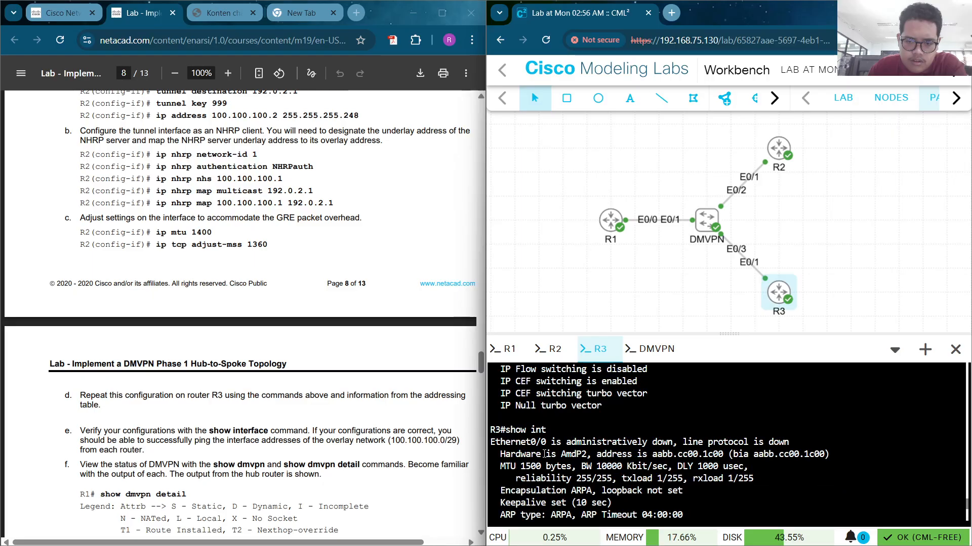
{"action": "scroll", "coordinate": [544, 454], "scroll_direction": "down", "scroll_amount": 2}
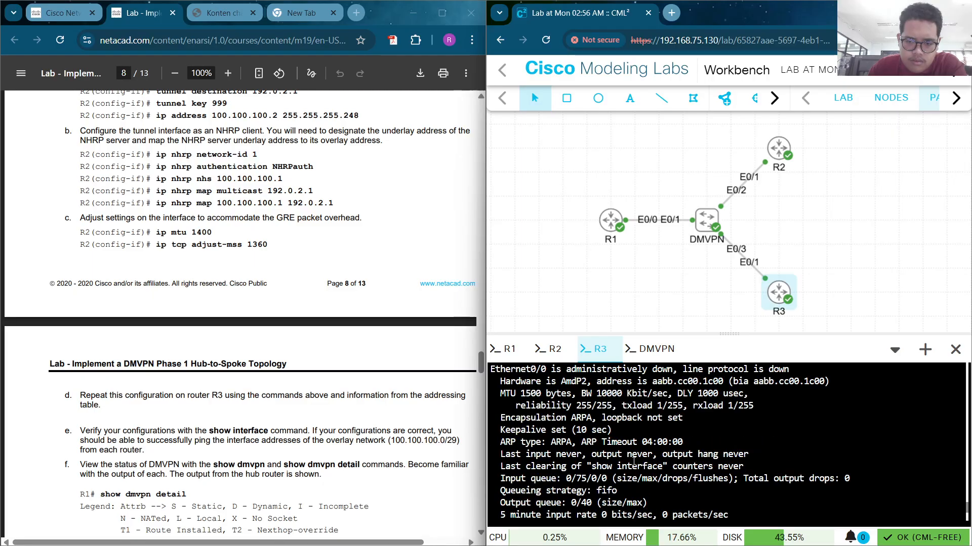
{"action": "scroll", "coordinate": [634, 461], "scroll_direction": "down", "scroll_amount": 2}
{"action": "scroll", "coordinate": [584, 462], "scroll_direction": "down", "scroll_amount": 2}
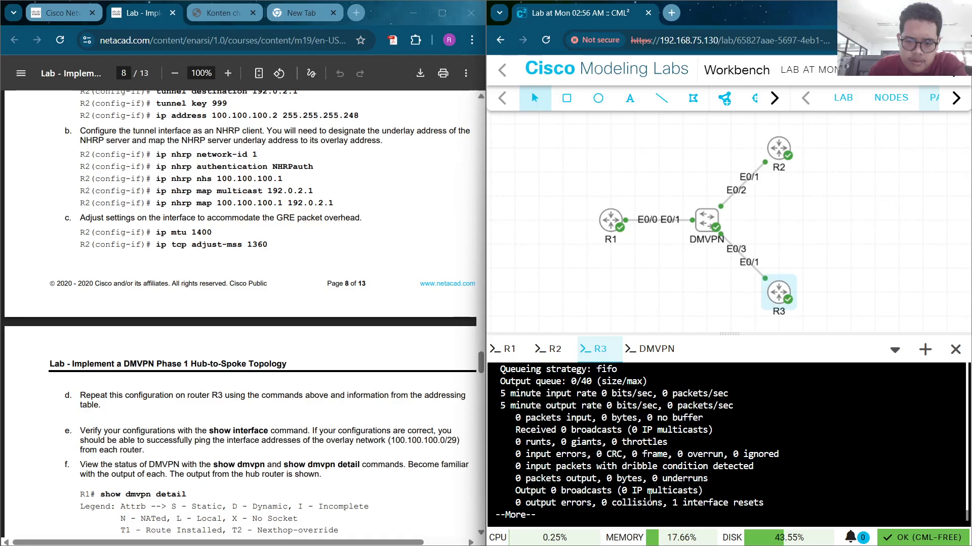
{"action": "left_click", "coordinate": [719, 534]}
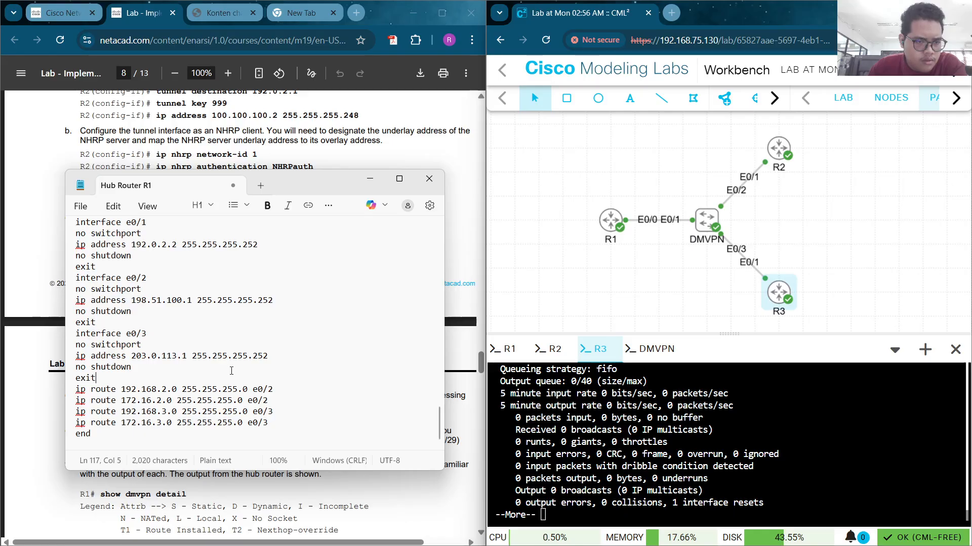
Scroll up through the stored router and switch configs in Notepad, then minimize it
{"action": "scroll", "coordinate": [183, 344], "scroll_direction": "up", "scroll_amount": 1}
{"action": "scroll", "coordinate": [183, 344], "scroll_direction": "up", "scroll_amount": 4}
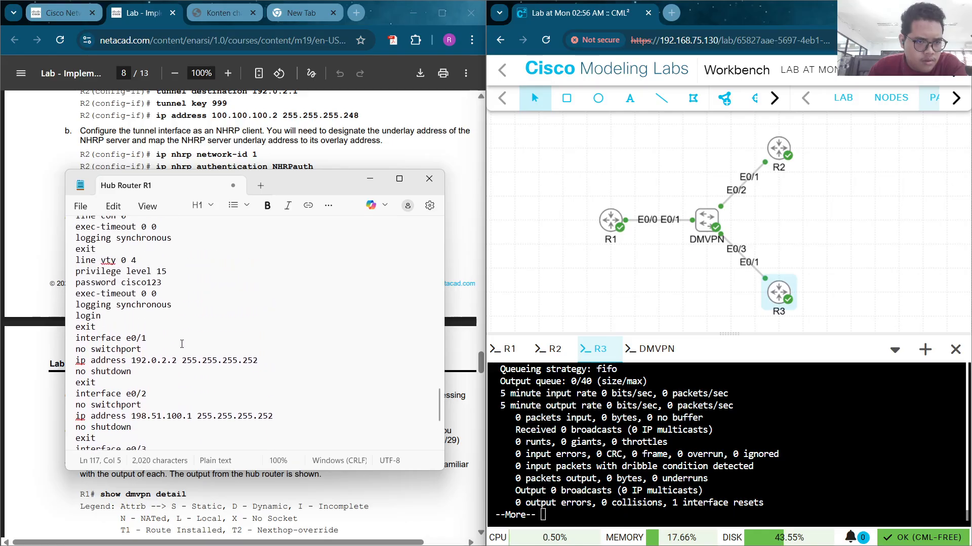
{"action": "scroll", "coordinate": [169, 344], "scroll_direction": "up", "scroll_amount": 8}
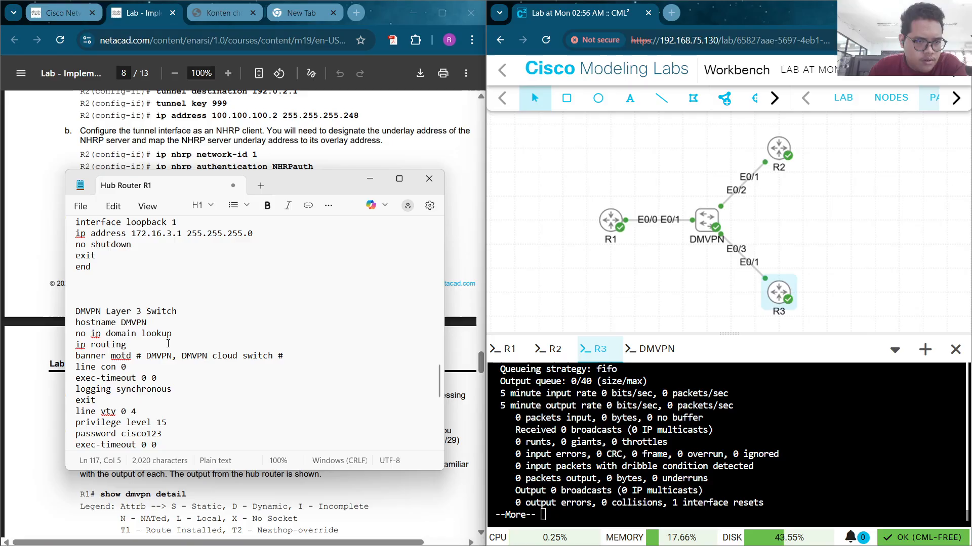
{"action": "scroll", "coordinate": [168, 344], "scroll_direction": "up", "scroll_amount": 1}
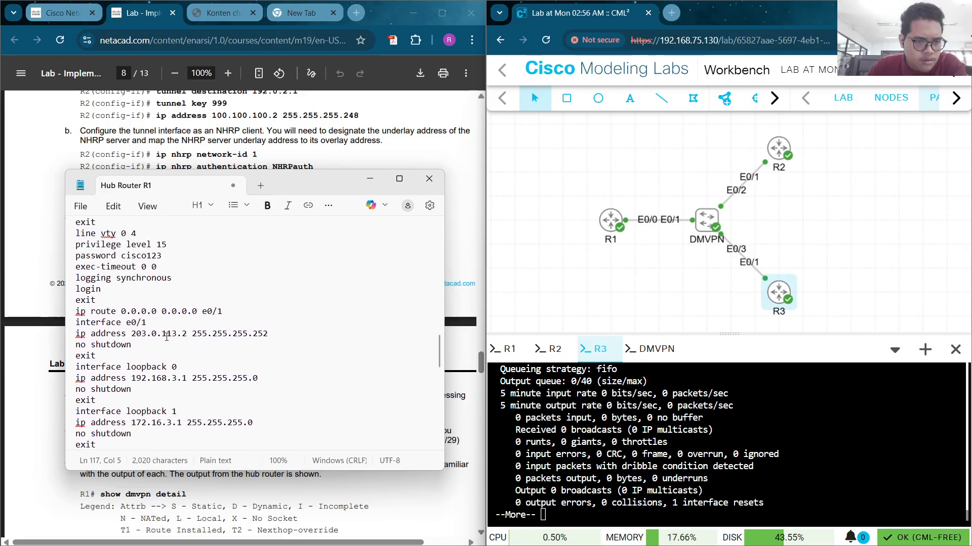
{"action": "left_click", "coordinate": [369, 179]}
{"action": "scroll", "coordinate": [253, 304], "scroll_direction": "down", "scroll_amount": 6}
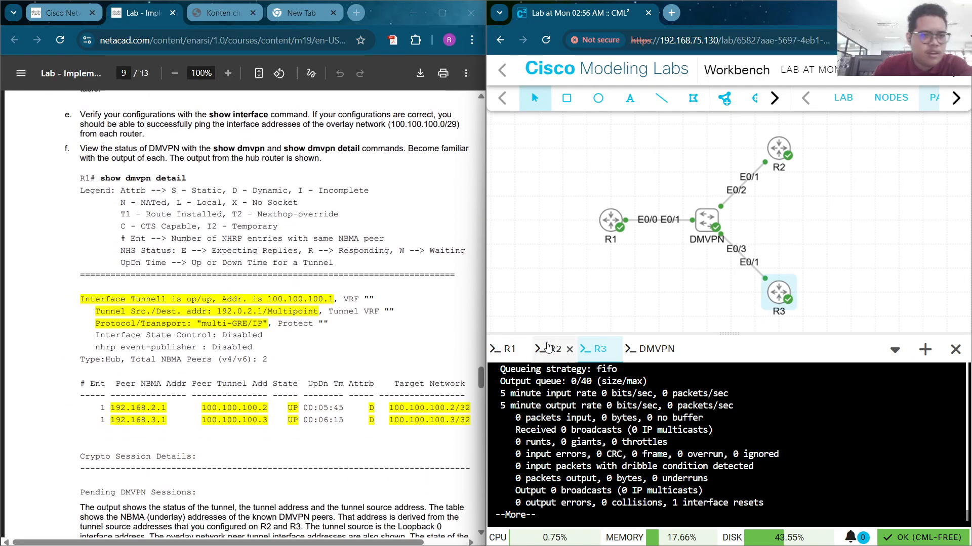
Run show dmvpn detail, copied from the lab guide, in the R1 console
{"action": "left_click", "coordinate": [510, 349]}
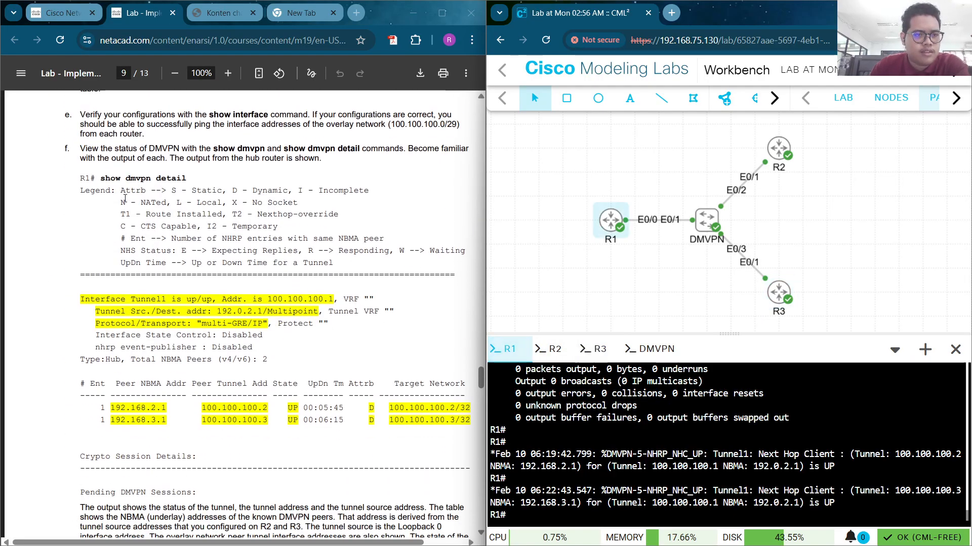
{"action": "left_click_drag", "start_coordinate": [95, 178], "coordinate": [180, 176]}
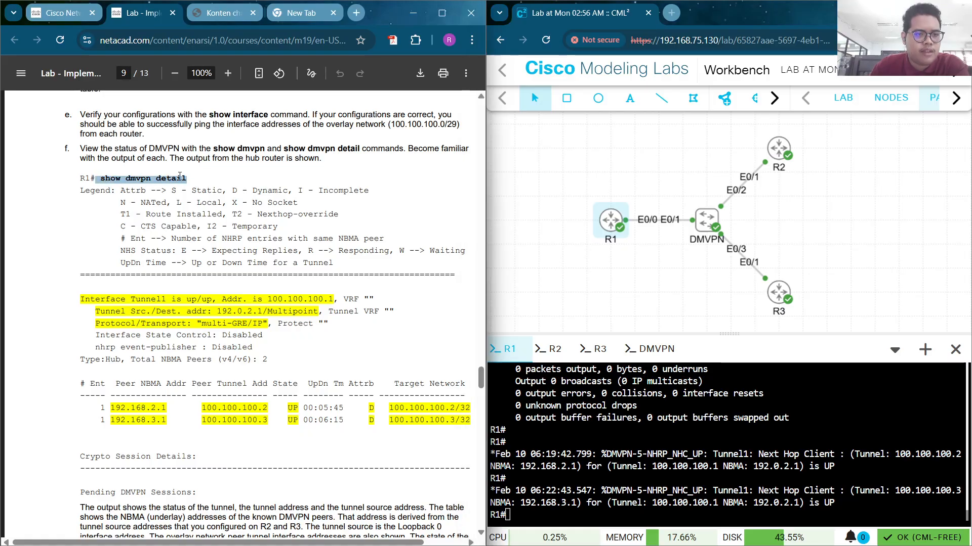
{"action": "right_click", "coordinate": [177, 176]}
{"action": "left_click", "coordinate": [153, 193]}
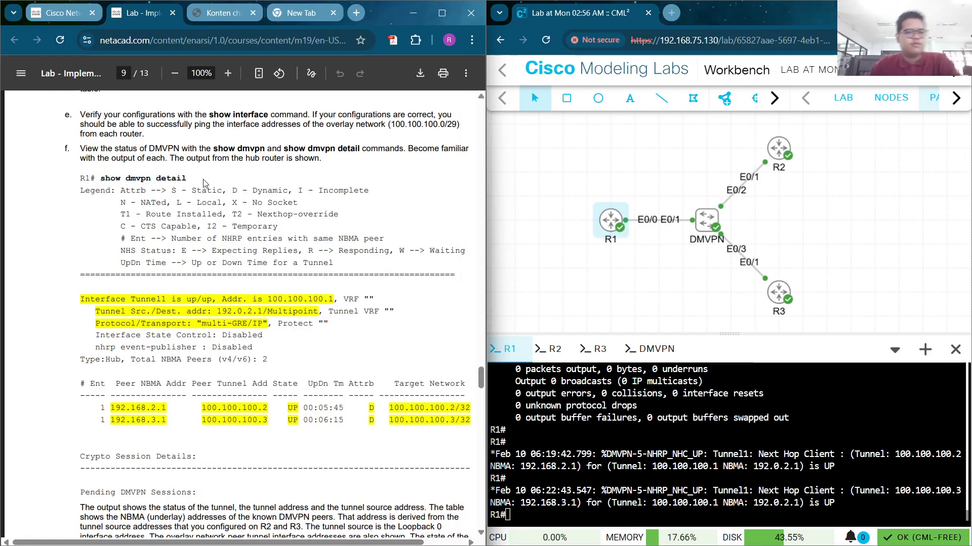
{"action": "left_click_drag", "start_coordinate": [99, 178], "coordinate": [190, 179]}
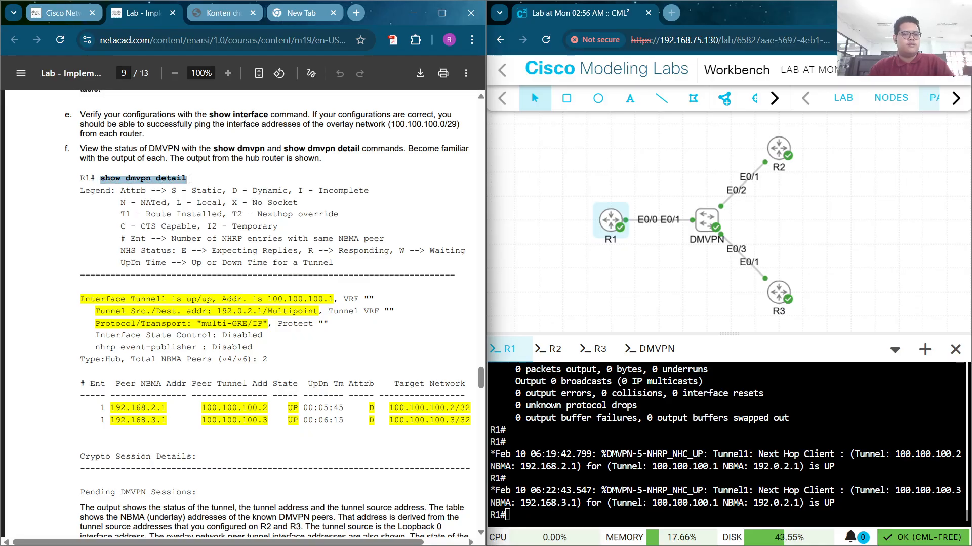
{"action": "right_click", "coordinate": [542, 507]}
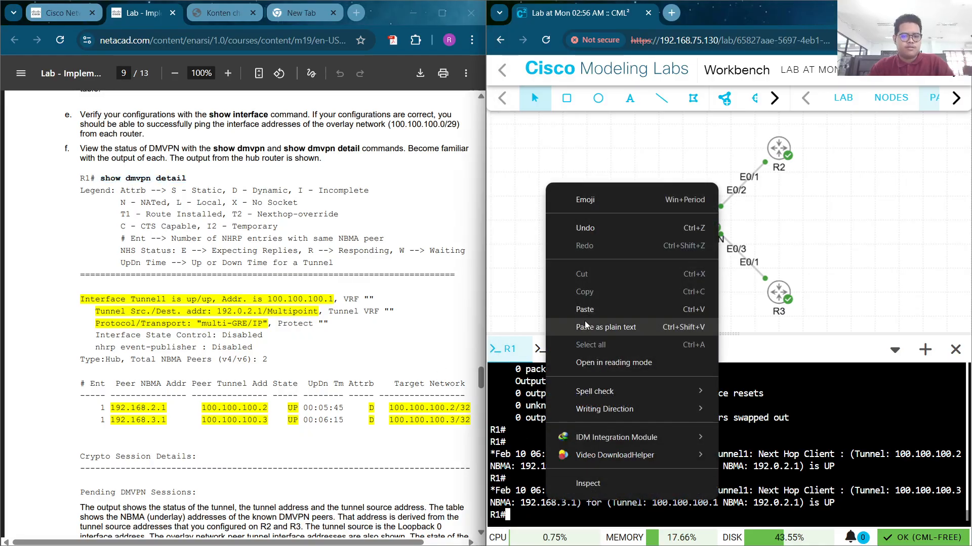
{"action": "left_click", "coordinate": [586, 325]}
{"action": "key", "text": "Return"}
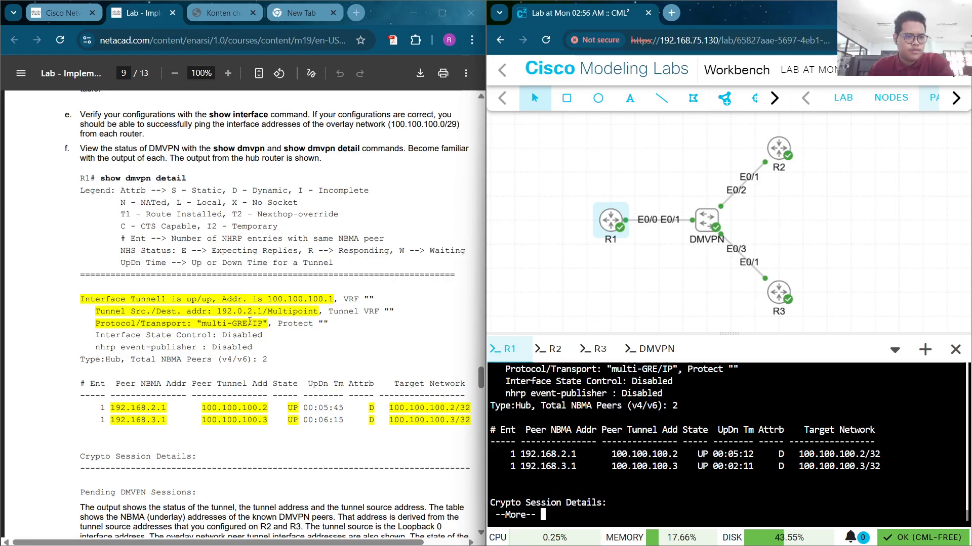
Review R1's DMVPN output confirming spoke peers 192.168.2.1 and 192.168.3.1 are UP
{"action": "scroll", "coordinate": [625, 429], "scroll_direction": "up", "scroll_amount": 4}
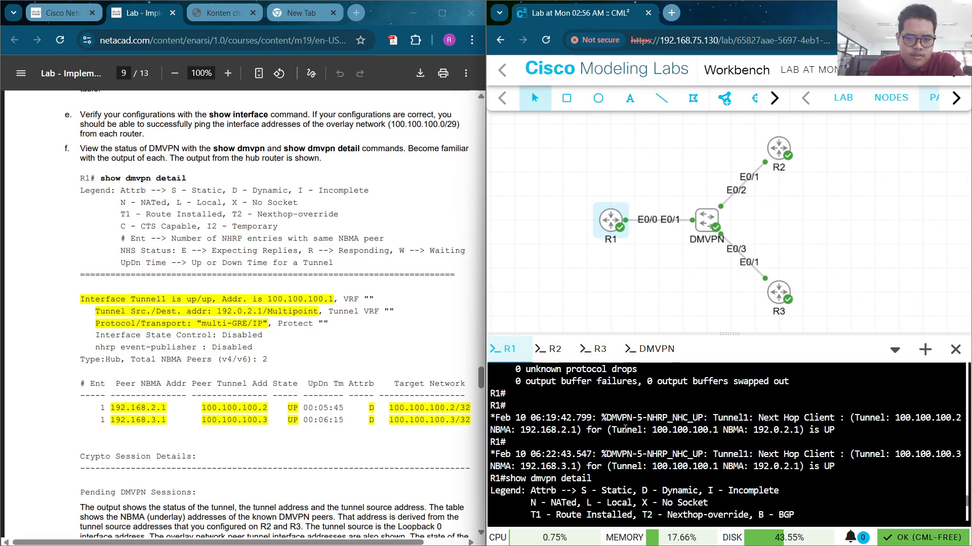
{"action": "scroll", "coordinate": [625, 429], "scroll_direction": "down", "scroll_amount": 2}
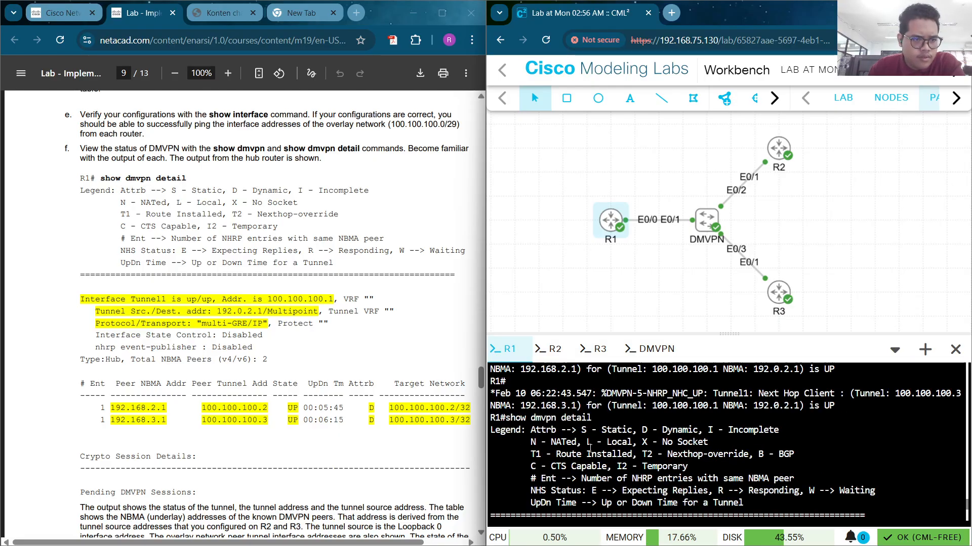
{"action": "scroll", "coordinate": [588, 446], "scroll_direction": "down", "scroll_amount": 4}
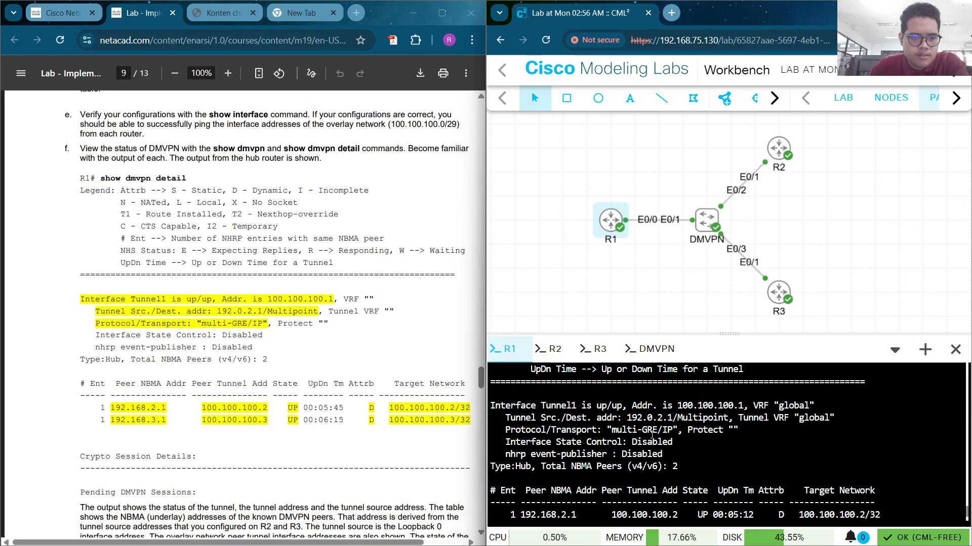
{"action": "left_click_drag", "start_coordinate": [679, 431], "coordinate": [611, 418]}
{"action": "left_click", "coordinate": [646, 442]}
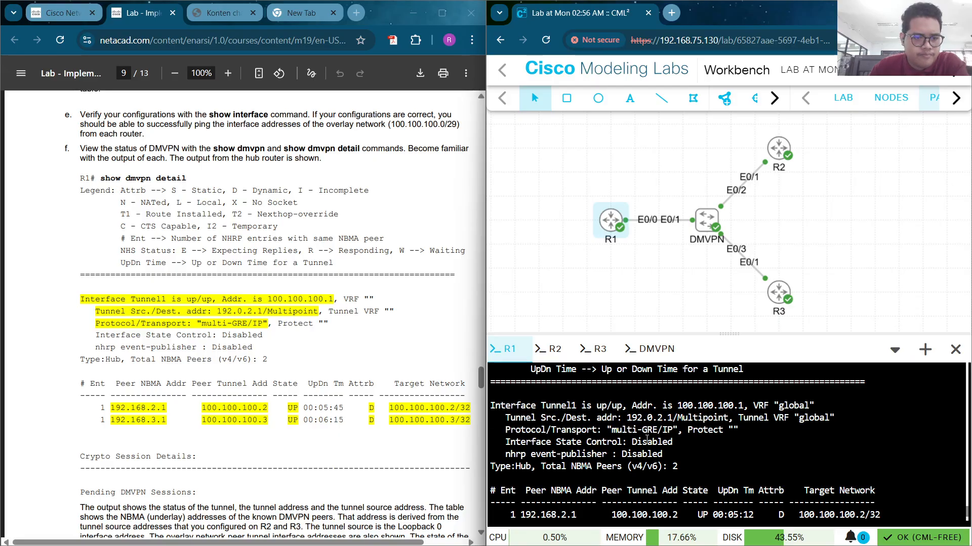
{"action": "scroll", "coordinate": [647, 440], "scroll_direction": "down", "scroll_amount": 2}
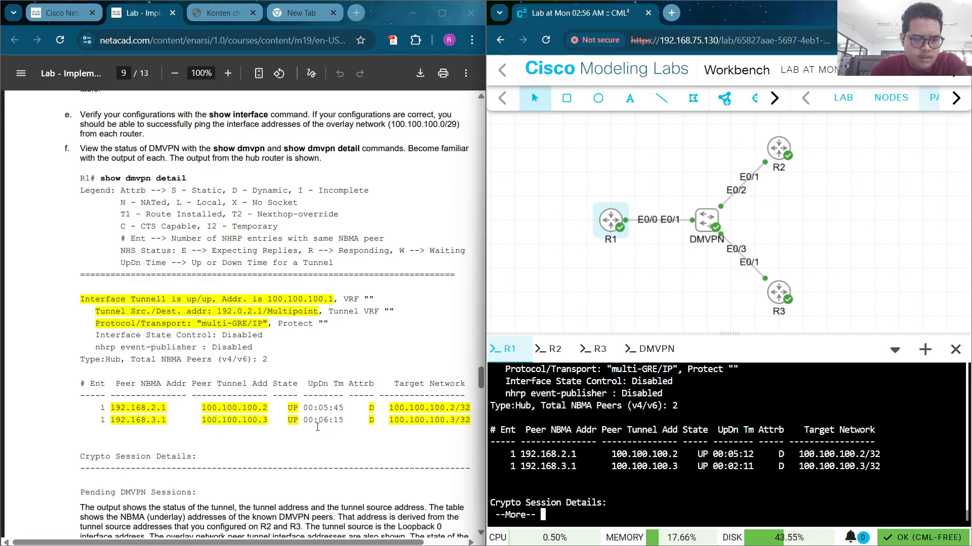
{"action": "left_click", "coordinate": [317, 427]}
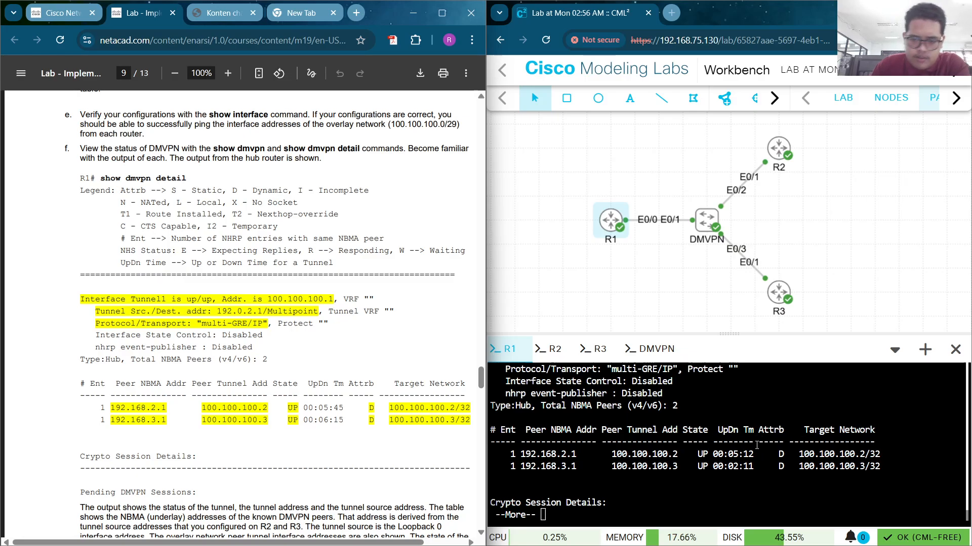
{"action": "scroll", "coordinate": [265, 394], "scroll_direction": "down", "scroll_amount": 4}
{"action": "scroll", "coordinate": [265, 393], "scroll_direction": "down", "scroll_amount": 3}
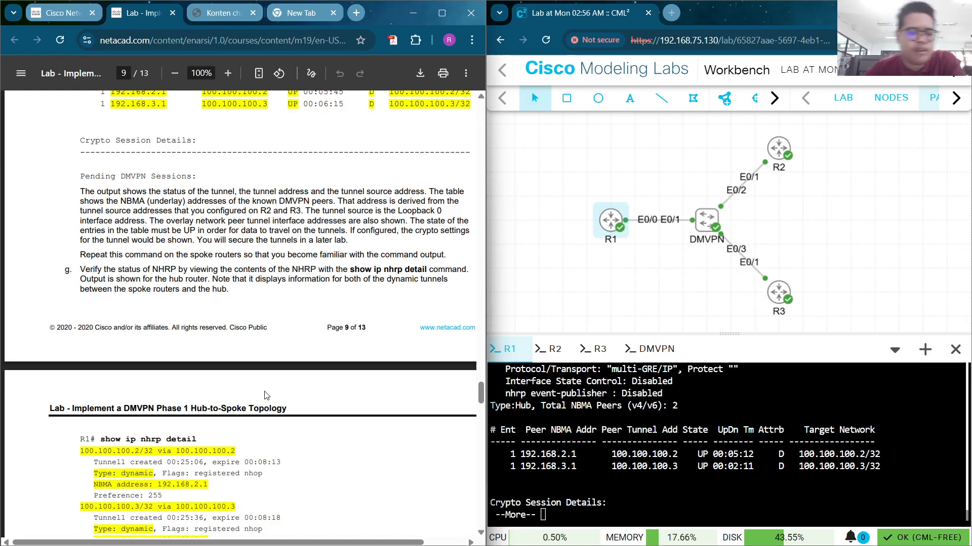
{"action": "scroll", "coordinate": [271, 357], "scroll_direction": "down", "scroll_amount": 1}
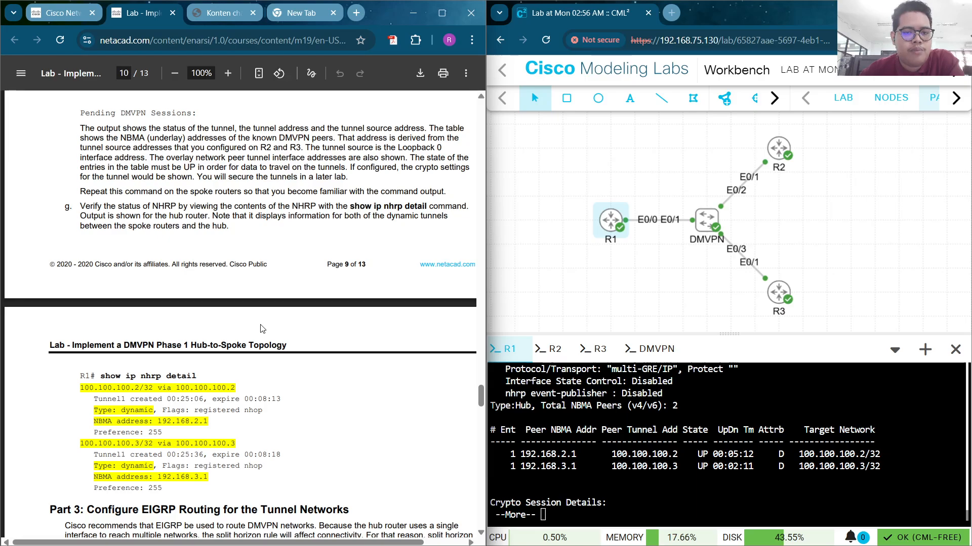
Run show ip nhrp detail on R1 and check dynamic entries for 100.100.100.2 and 100.100.100.3
{"action": "left_click", "coordinate": [663, 441]}
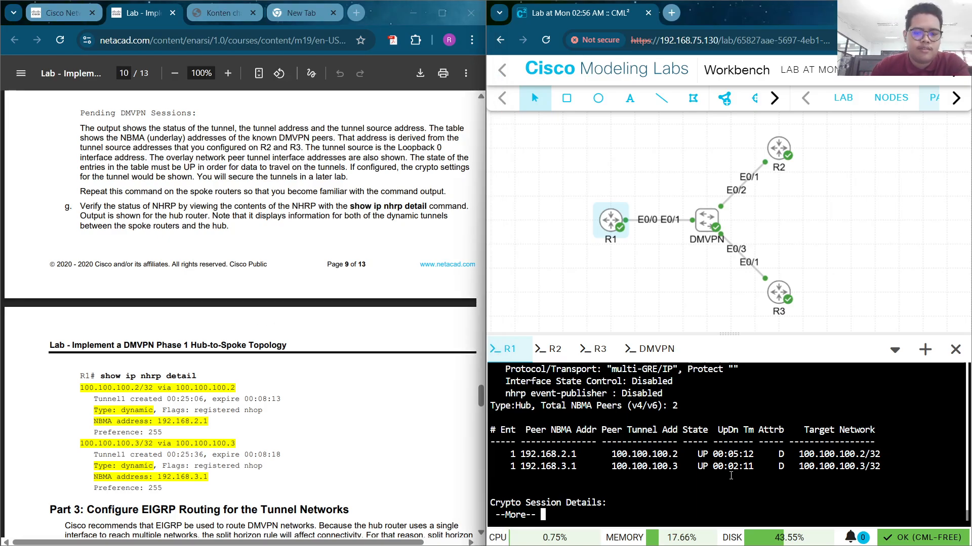
{"action": "key", "text": "space"}
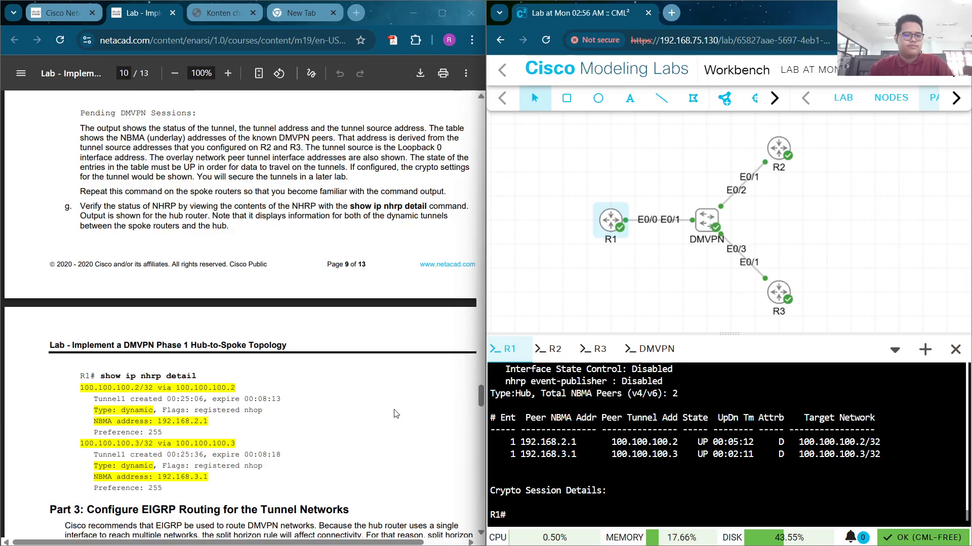
{"action": "left_click_drag", "start_coordinate": [97, 376], "coordinate": [198, 367]}
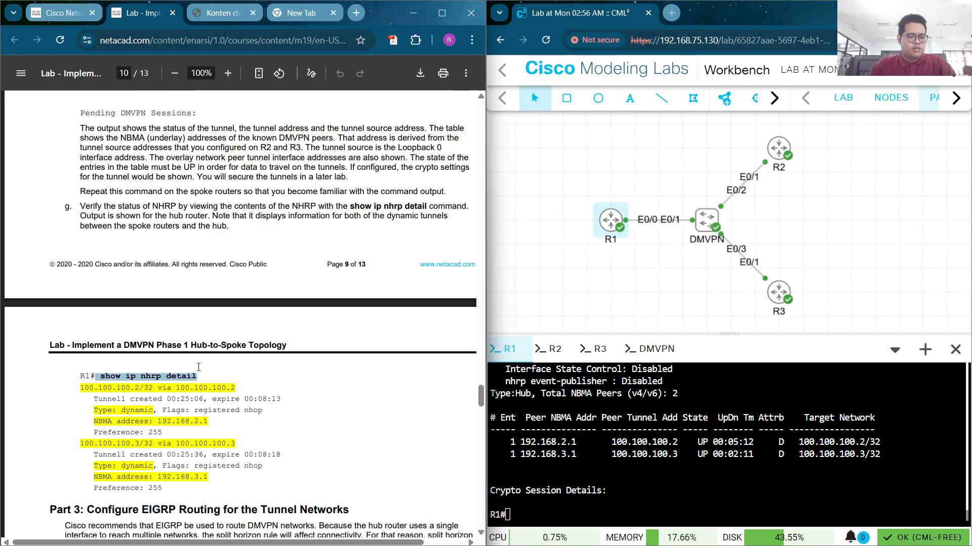
{"action": "right_click", "coordinate": [540, 478]}
{"action": "left_click", "coordinate": [599, 289]}
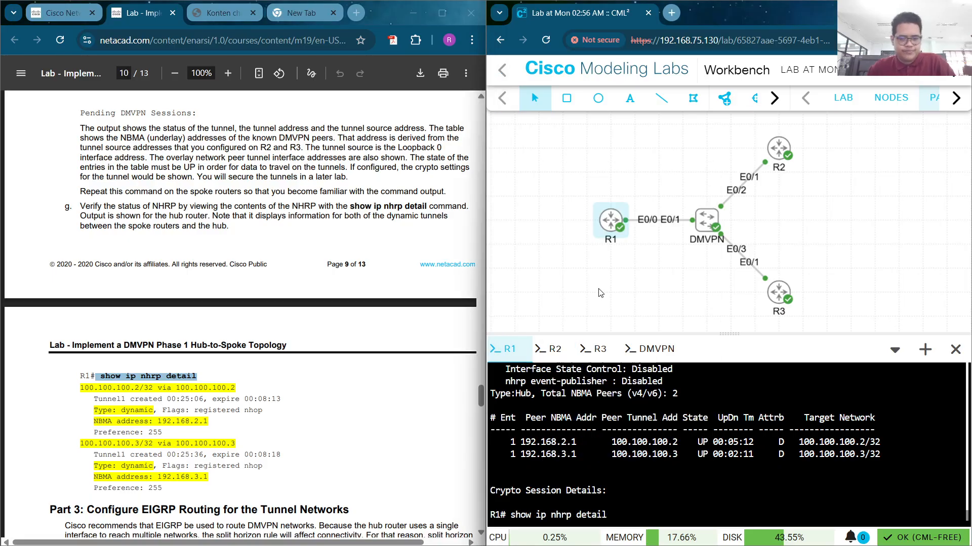
{"action": "key", "text": "Return"}
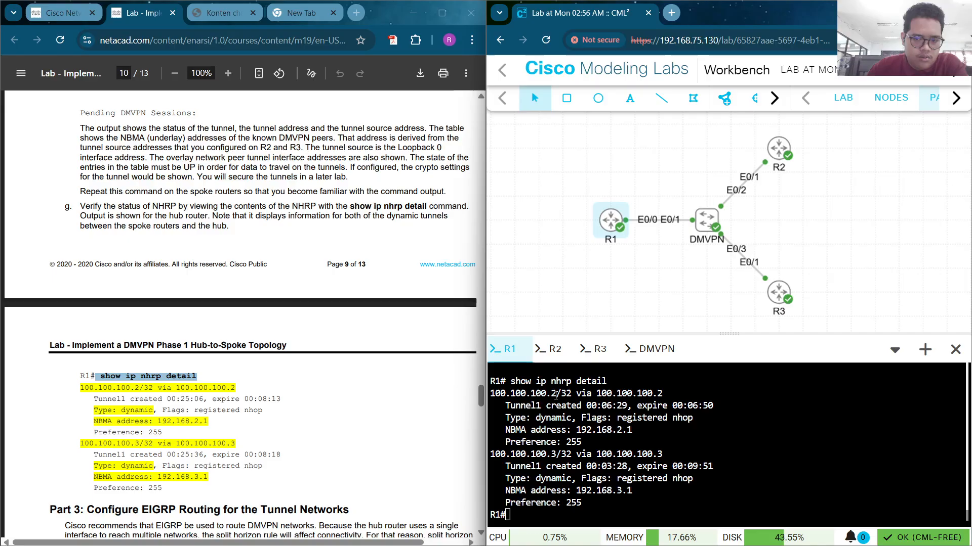
{"action": "left_click_drag", "start_coordinate": [669, 394], "coordinate": [569, 419]}
{"action": "left_click", "coordinate": [569, 420]}
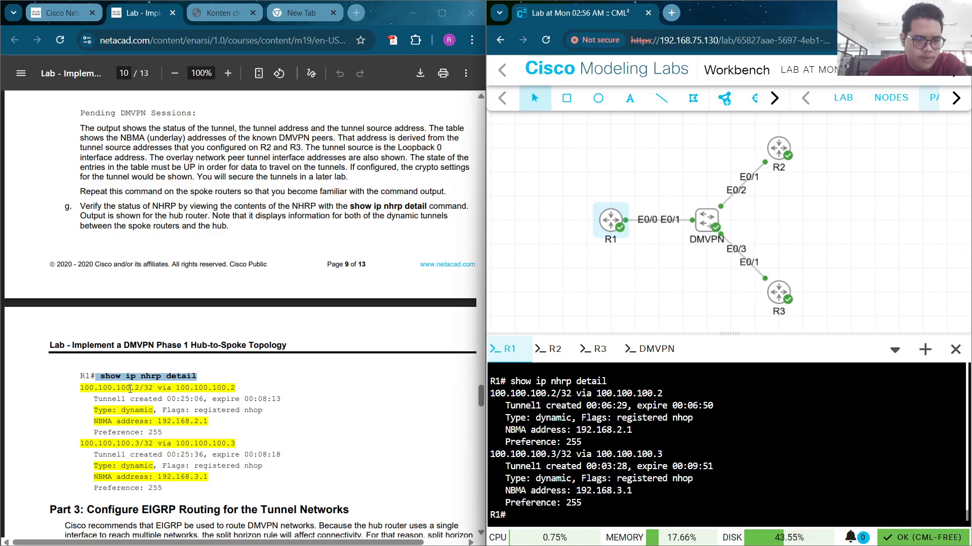
{"action": "scroll", "coordinate": [131, 389], "scroll_direction": "down", "scroll_amount": 6}
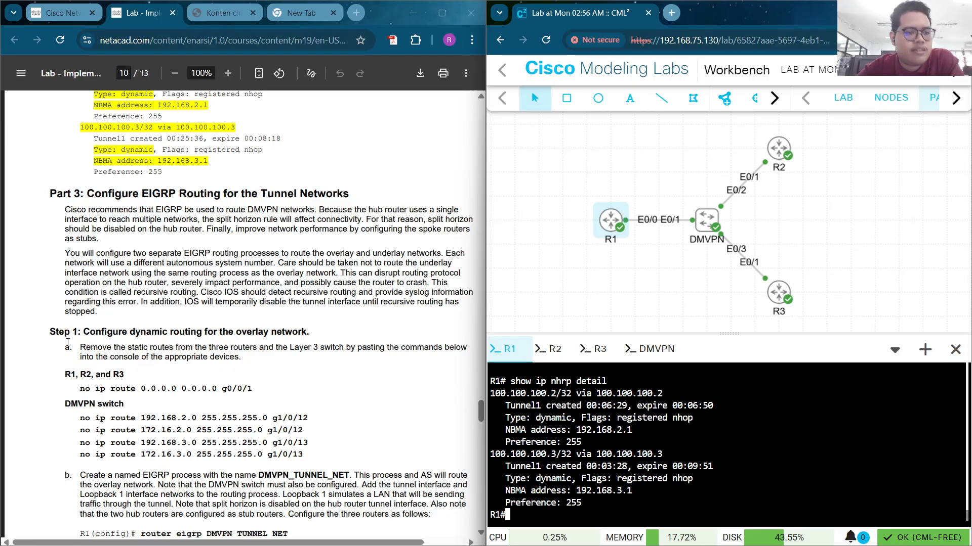
Enter global configuration mode on R1 with conf t
{"action": "scroll", "coordinate": [137, 249], "scroll_direction": "down", "scroll_amount": 3}
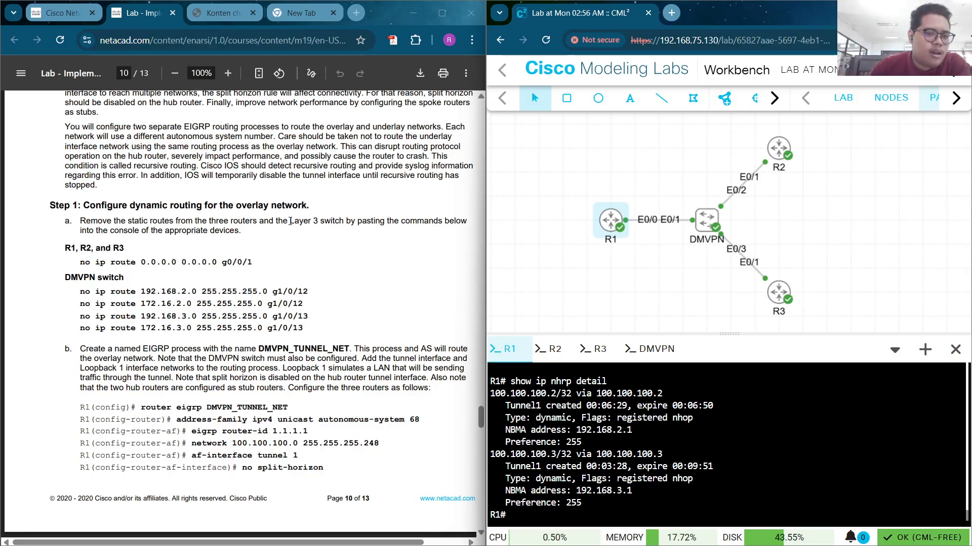
{"action": "type", "text": "c"}
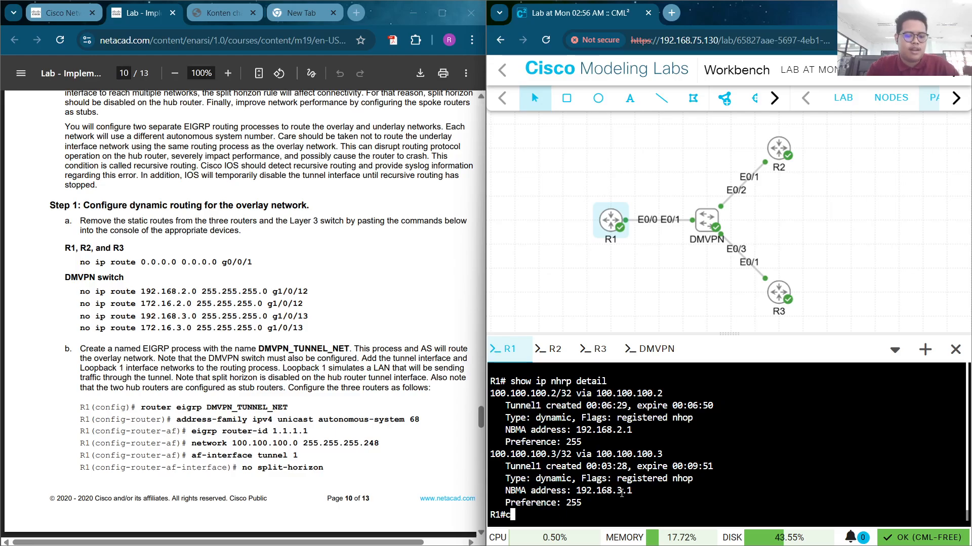
{"action": "type", "text": "ond t"}
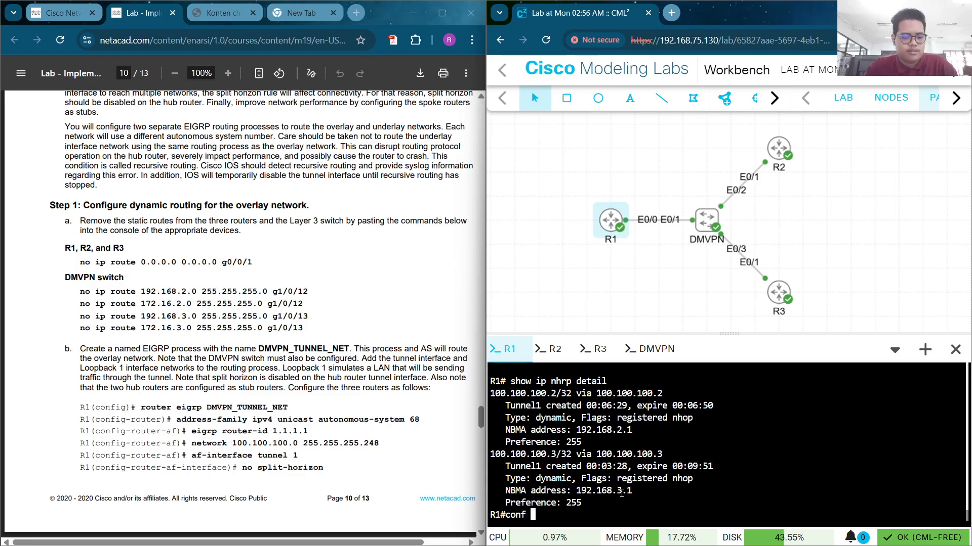
{"action": "key", "text": "Return"}
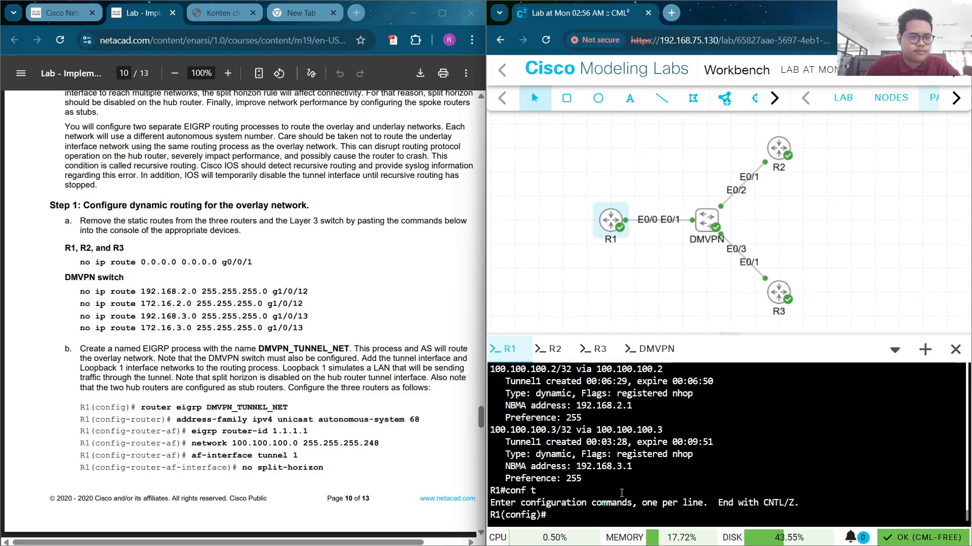
Remove R1's default route with 'no ip route 0.0.0.0 0.0.0.0 e0/0'
{"action": "type", "text": "no"}
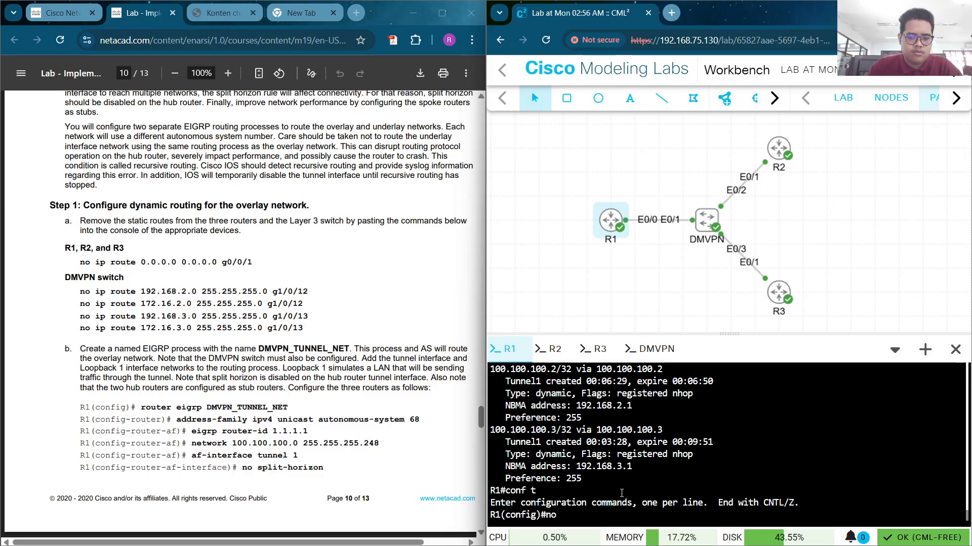
{"action": "key", "text": "Up"}
{"action": "key", "text": "Up"}
{"action": "key", "text": "Up"}
{"action": "key", "text": "Up"}
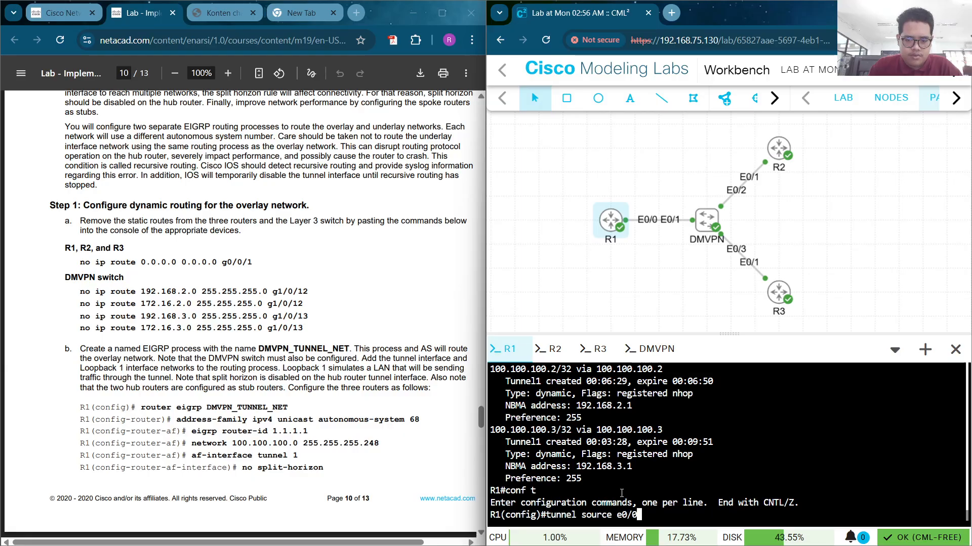
{"action": "key", "text": "Up"}
{"action": "key", "text": "Up"}
{"action": "key", "text": "Up"}
{"action": "key", "text": "Up"}
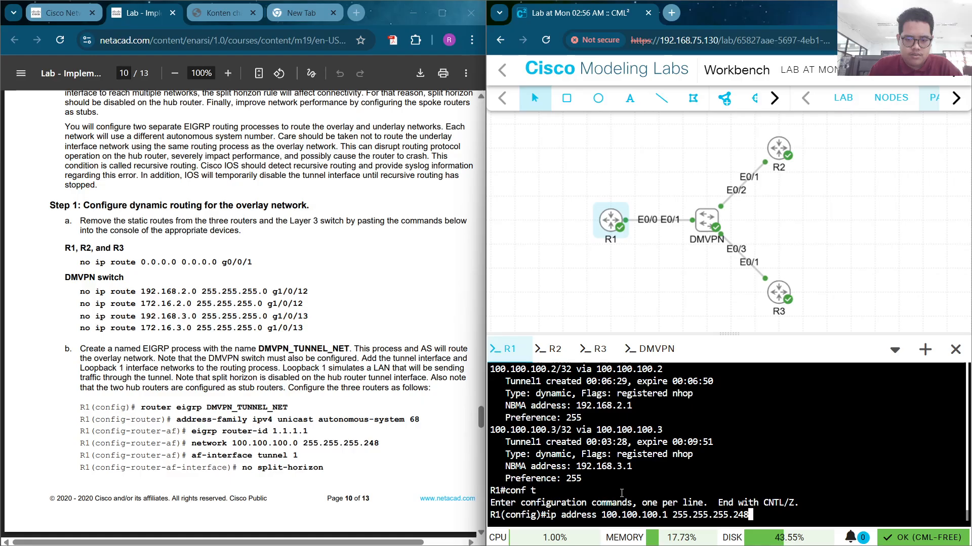
{"action": "key", "text": "Up"}
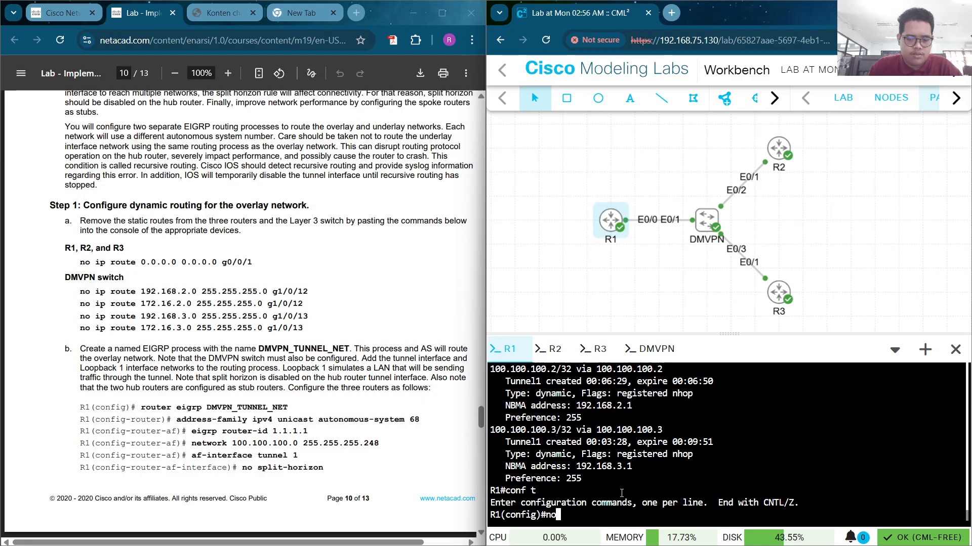
{"action": "type", "text": "ip"}
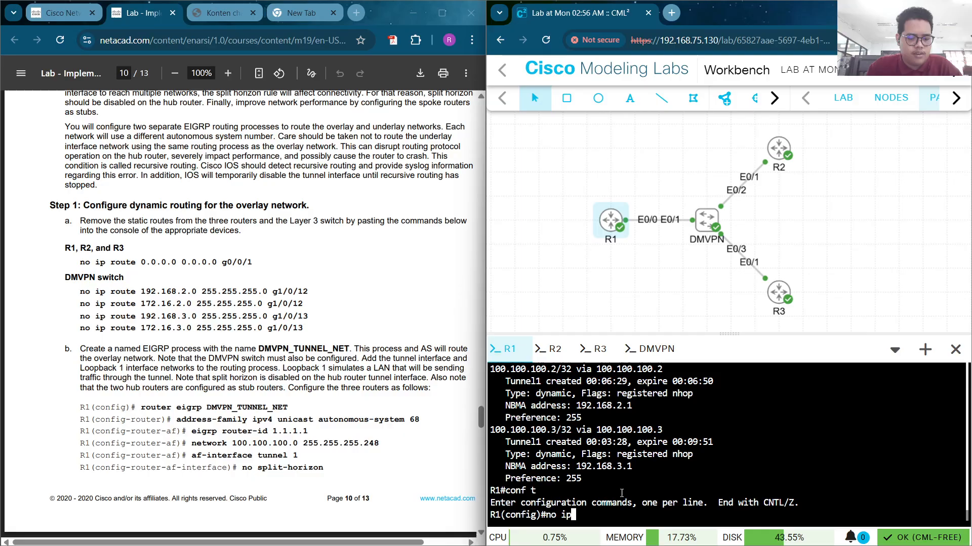
{"action": "type", "text": " rou"}
{"action": "key", "text": "Tab"}
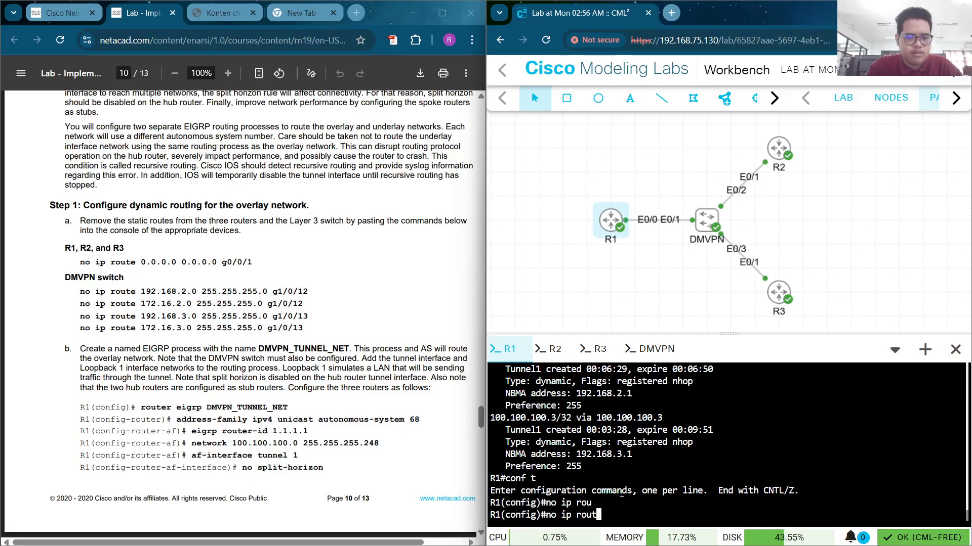
{"action": "type", "text": "t"}
{"action": "key", "text": "Tab"}
{"action": "key", "text": "Tab"}
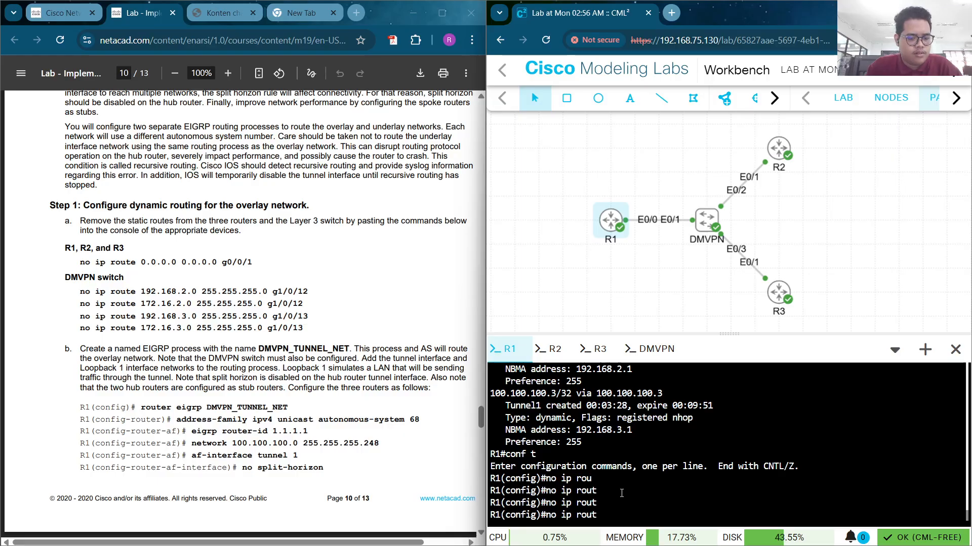
{"action": "type", "text": "e"}
{"action": "key", "text": "Tab"}
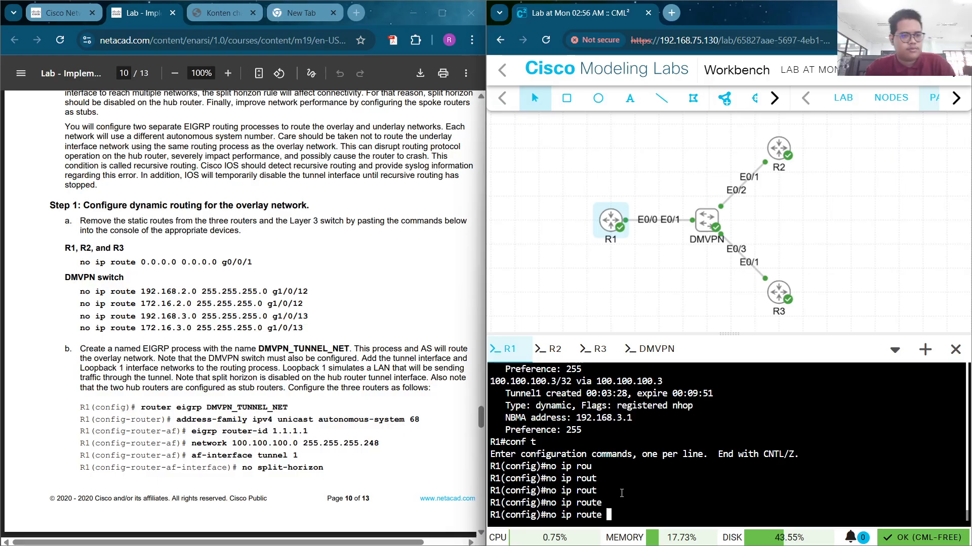
{"action": "type", "text": "0.0."}
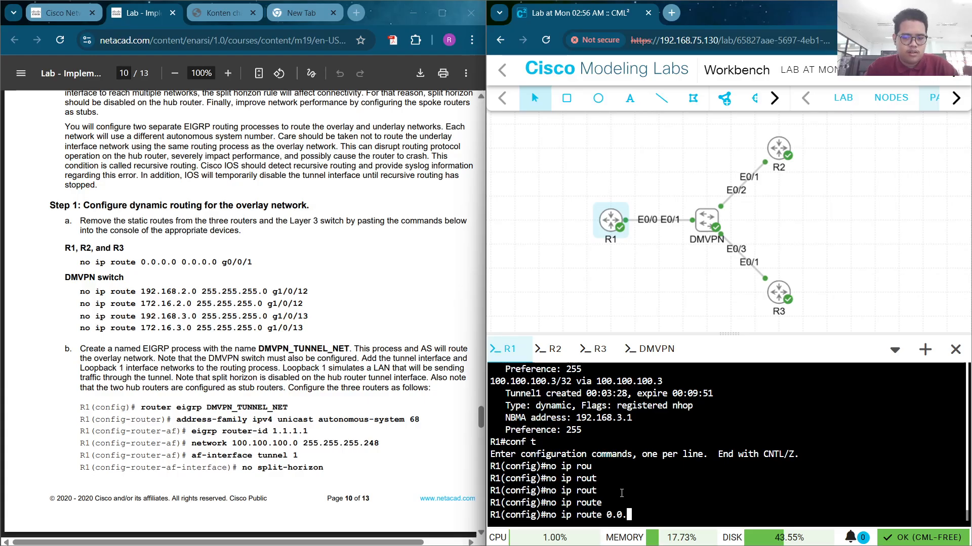
{"action": "type", "text": "0.0"}
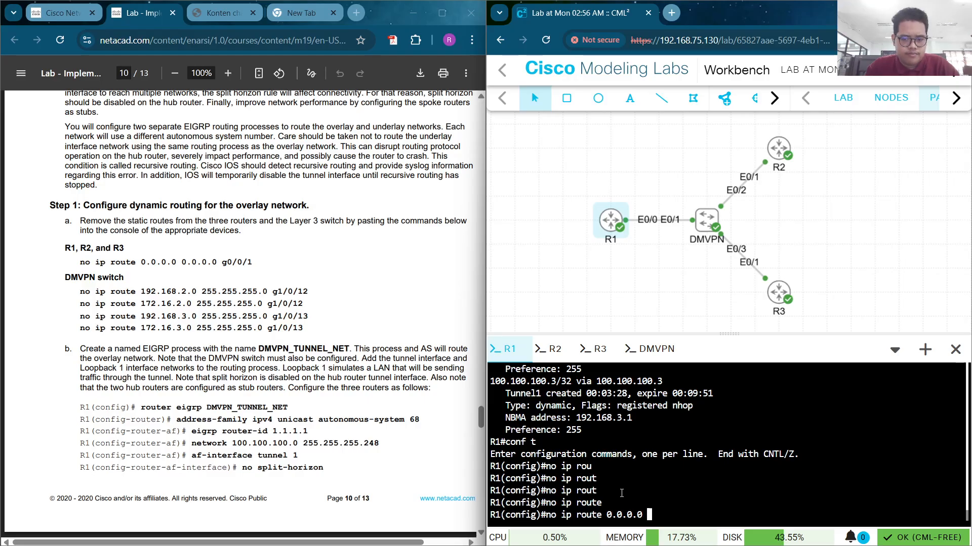
{"action": "type", "text": " 0"}
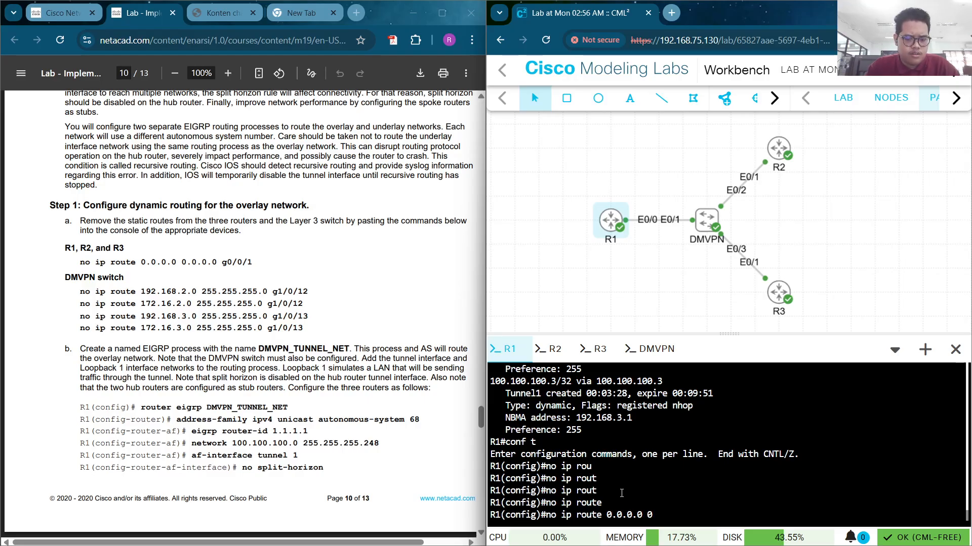
{"action": "type", "text": ".0.0.0"}
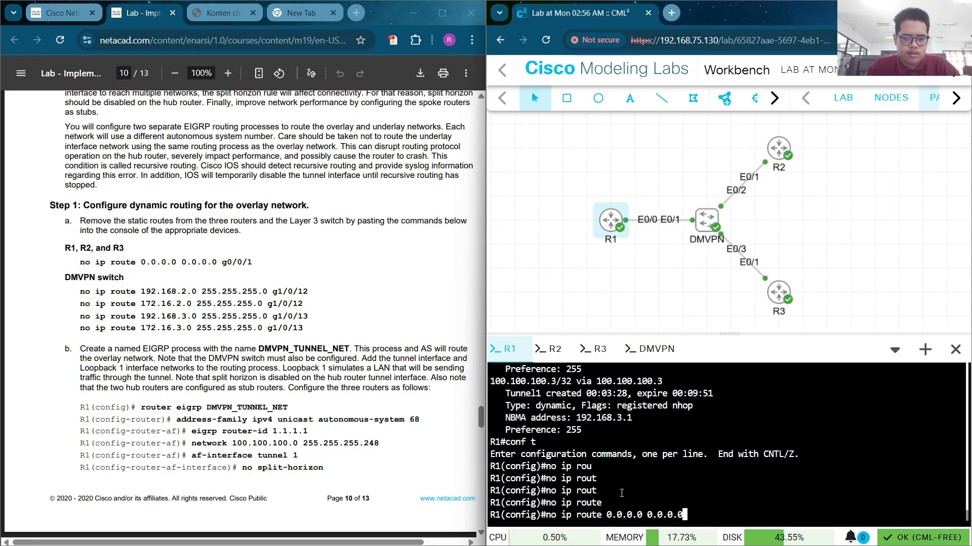
{"action": "type", "text": " e0/0"}
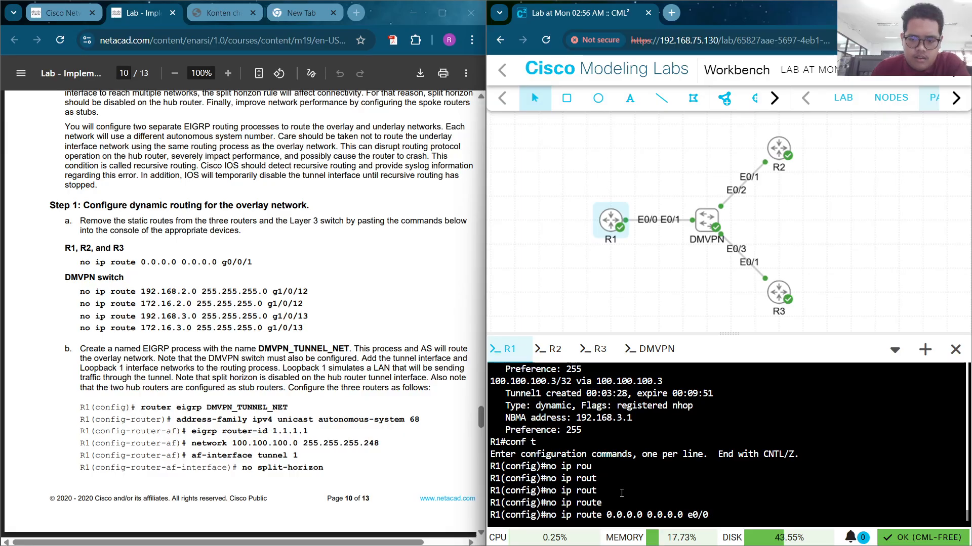
{"action": "key", "text": "Return"}
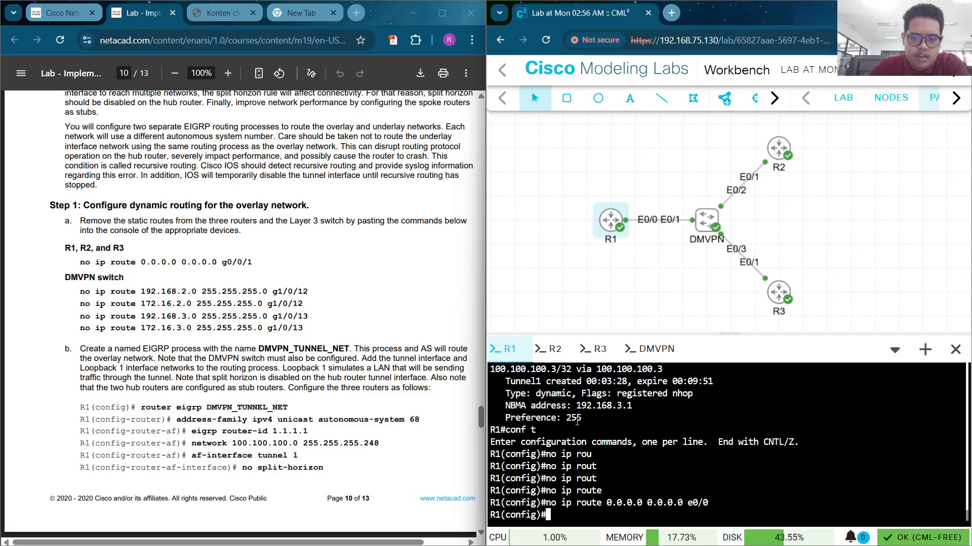
On R2, enter conf t and paste the guide's no ip route command ending in e0/1
{"action": "left_click", "coordinate": [551, 349]}
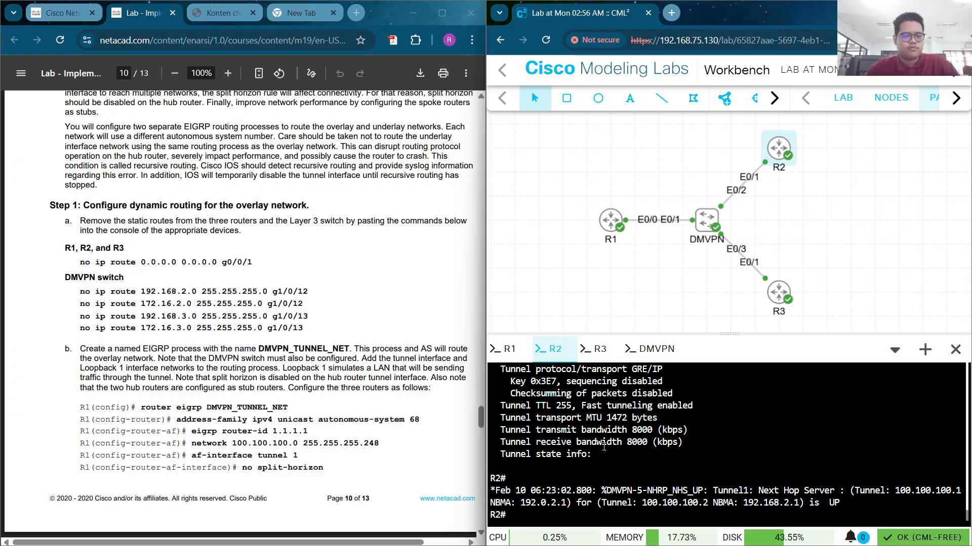
{"action": "type", "text": "e"}
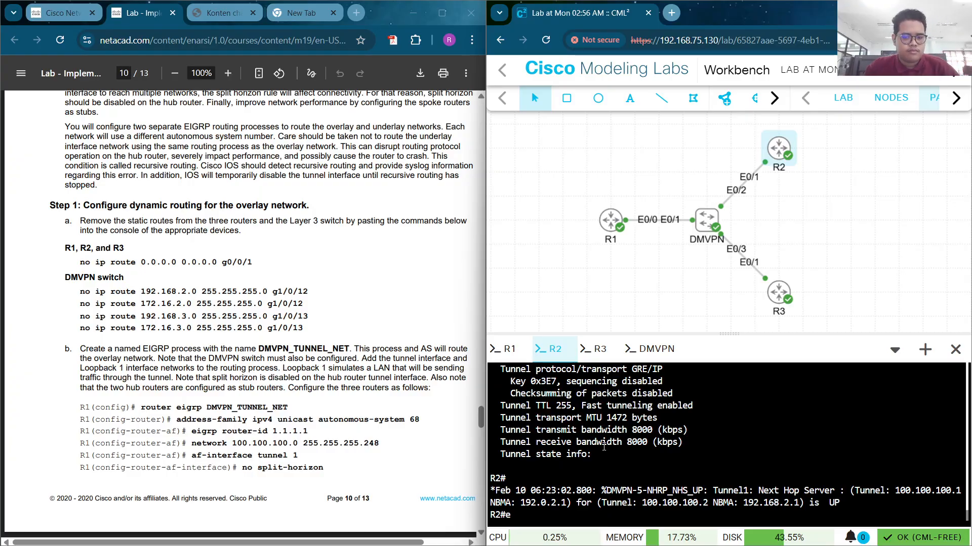
{"action": "key", "text": "BackSpace"}
{"action": "type", "text": "c"}
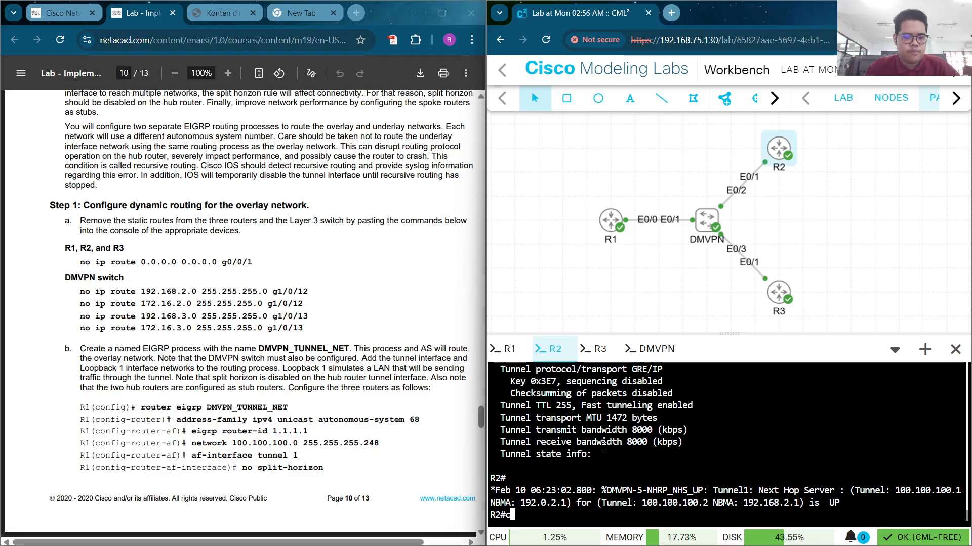
{"action": "type", "text": "onf t"}
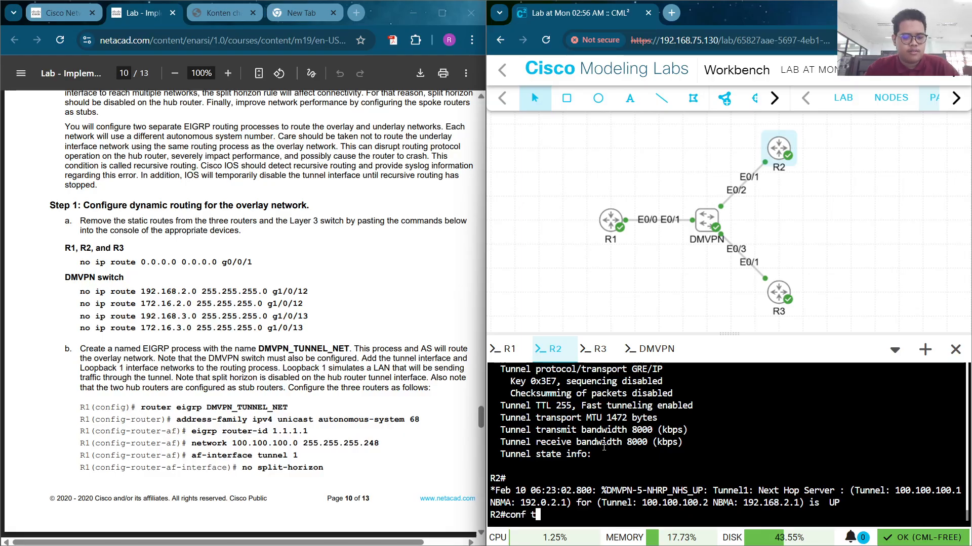
{"action": "key", "text": "Return"}
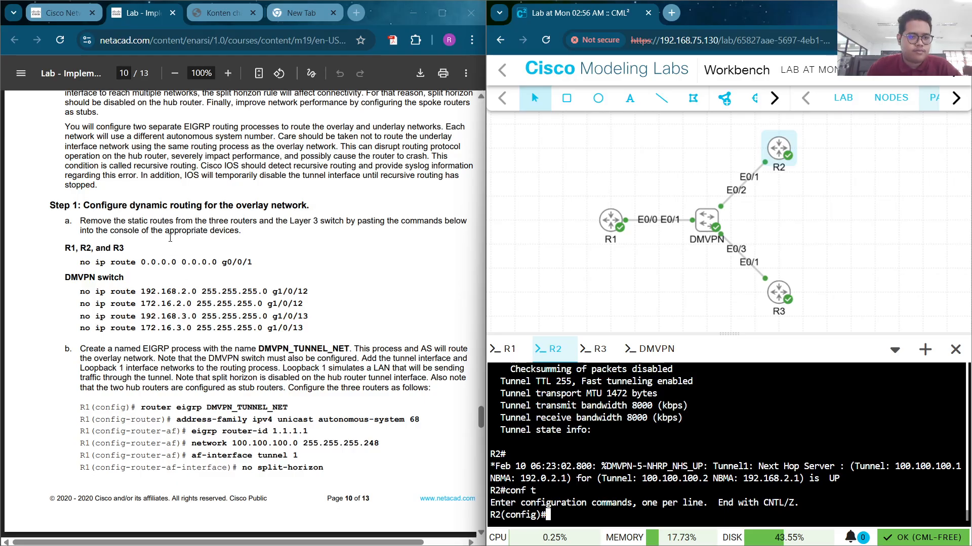
{"action": "left_click_drag", "start_coordinate": [217, 263], "coordinate": [78, 264]}
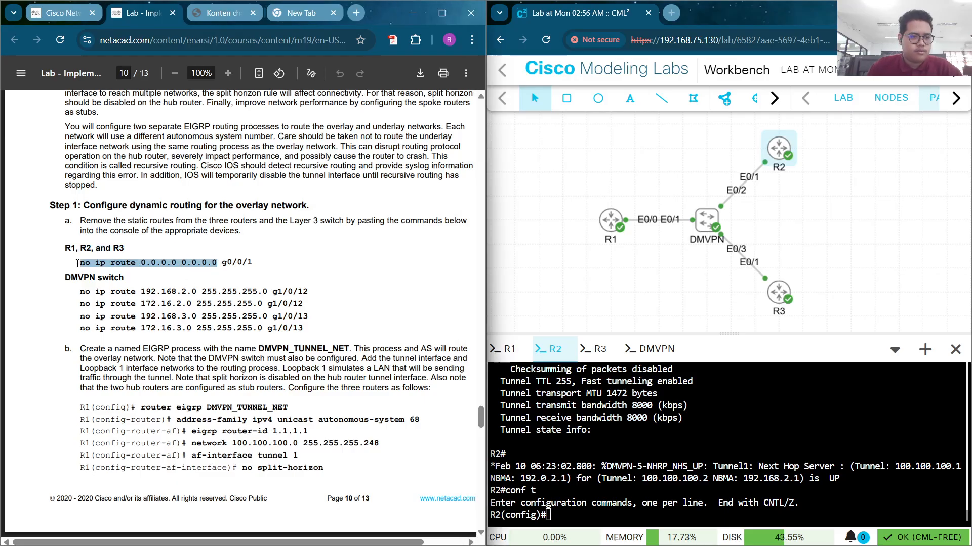
{"action": "key", "text": "ctrl+c"}
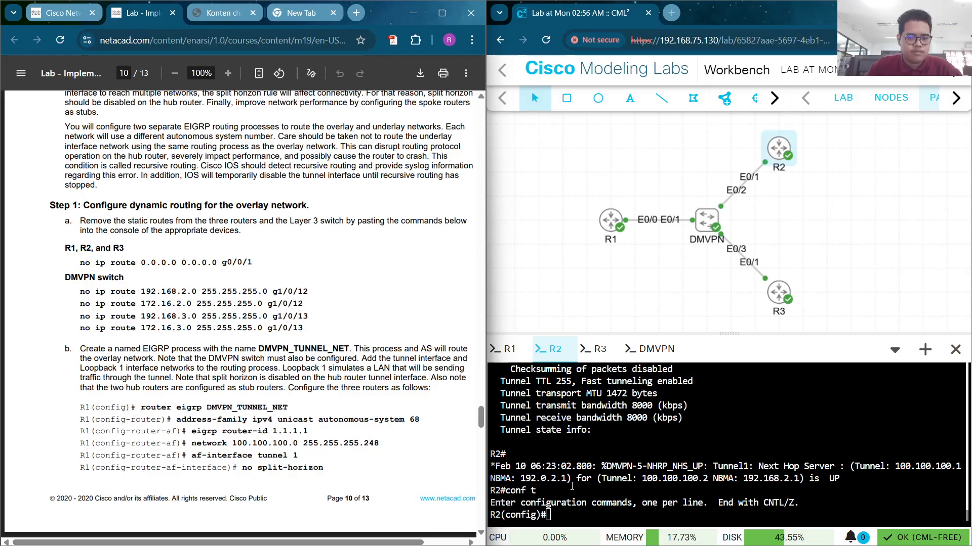
{"action": "right_click", "coordinate": [587, 470]}
{"action": "left_click", "coordinate": [635, 317]}
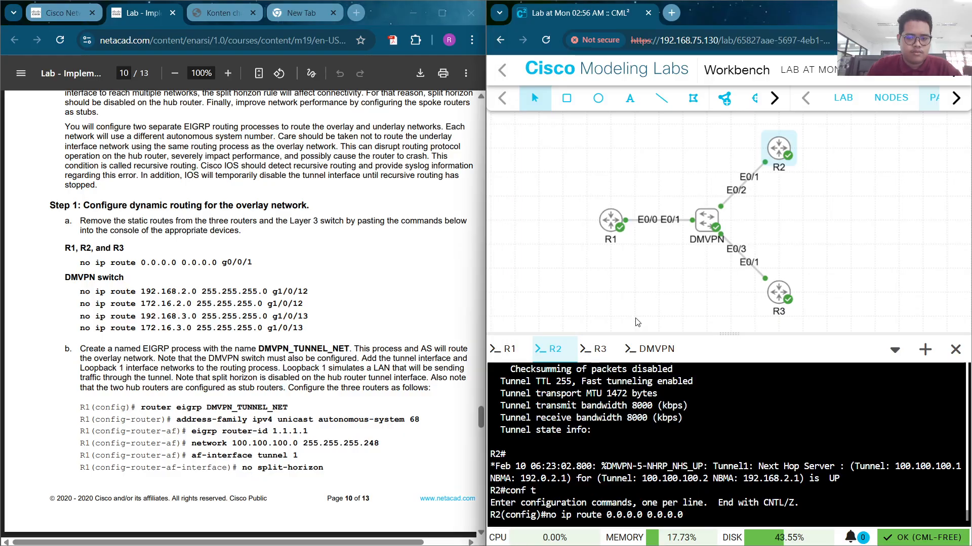
{"action": "type", "text": "e"}
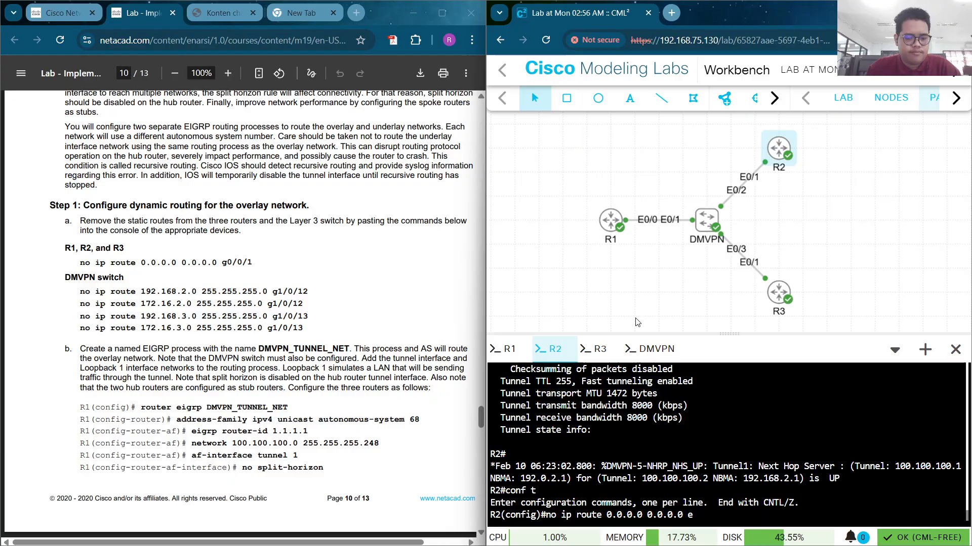
{"action": "type", "text": "0/"}
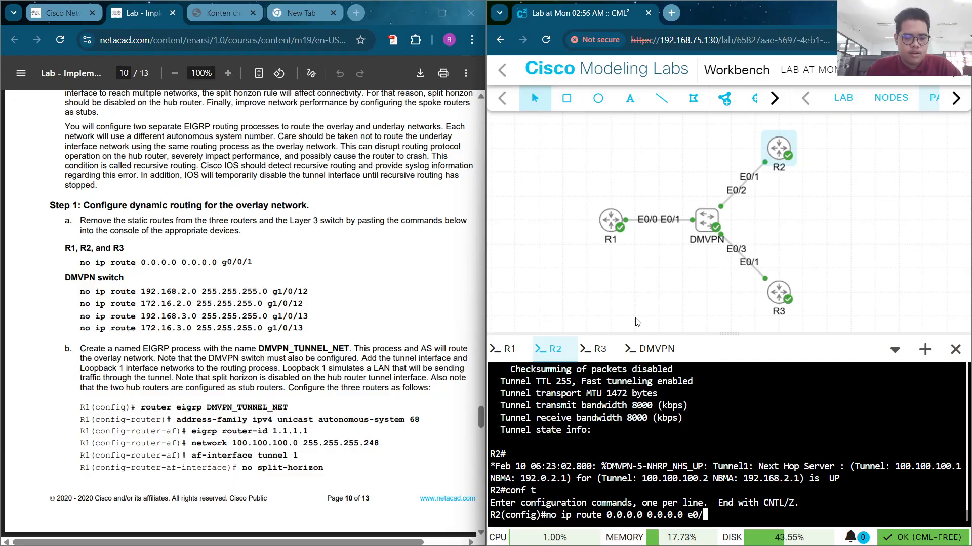
{"action": "type", "text": "1"}
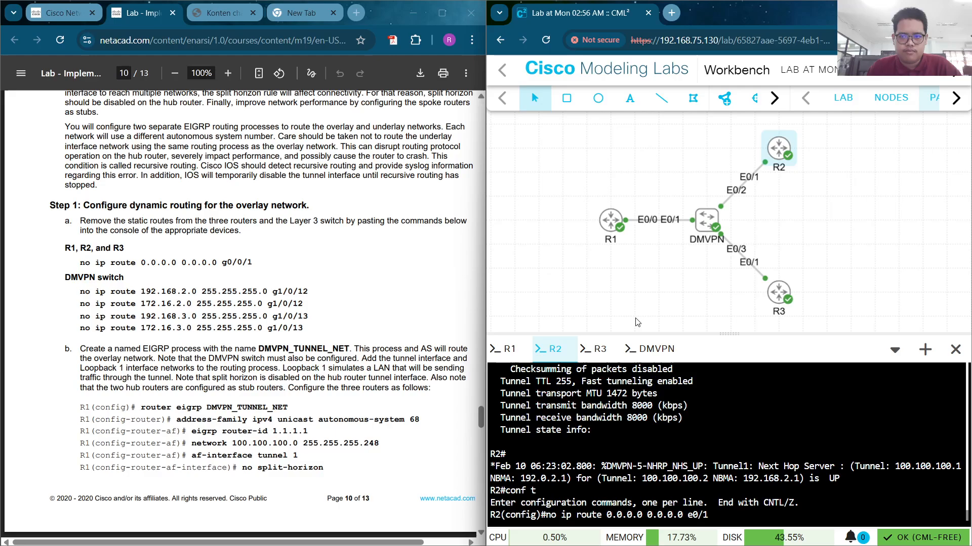
{"action": "key", "text": "Return"}
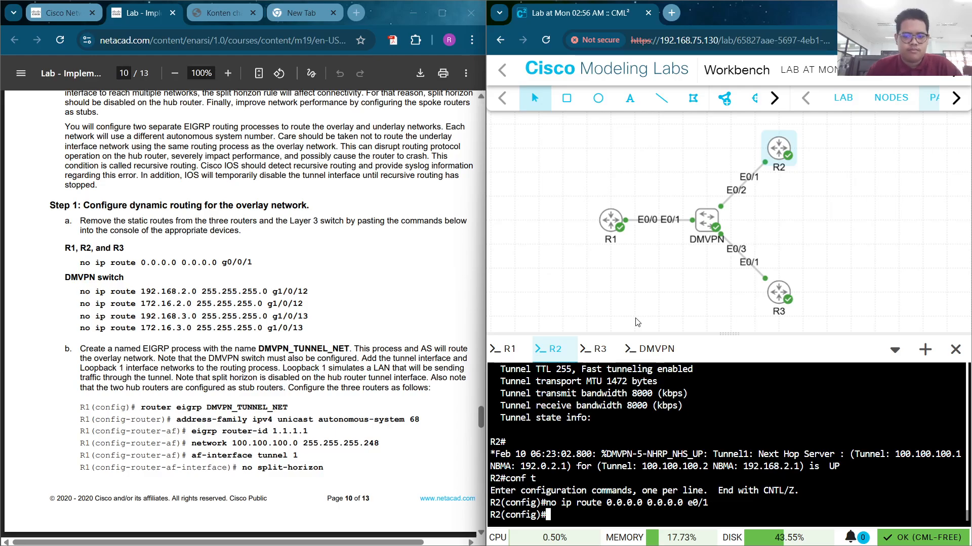
Copy that command into R3's conf t to remove its e0/1 default route, then show the DMVPN console
{"action": "left_click_drag", "start_coordinate": [711, 503], "coordinate": [548, 503]}
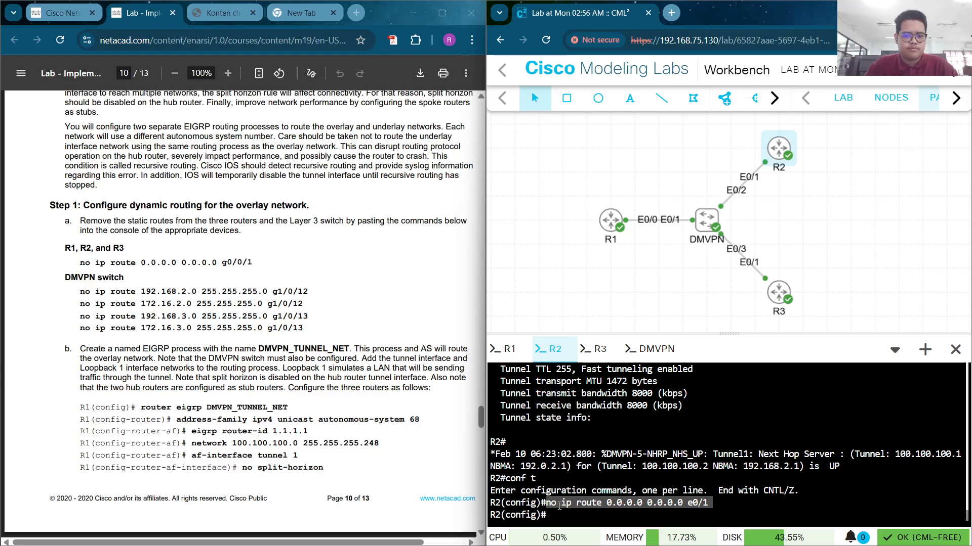
{"action": "right_click", "coordinate": [557, 506]}
{"action": "left_click", "coordinate": [608, 180]}
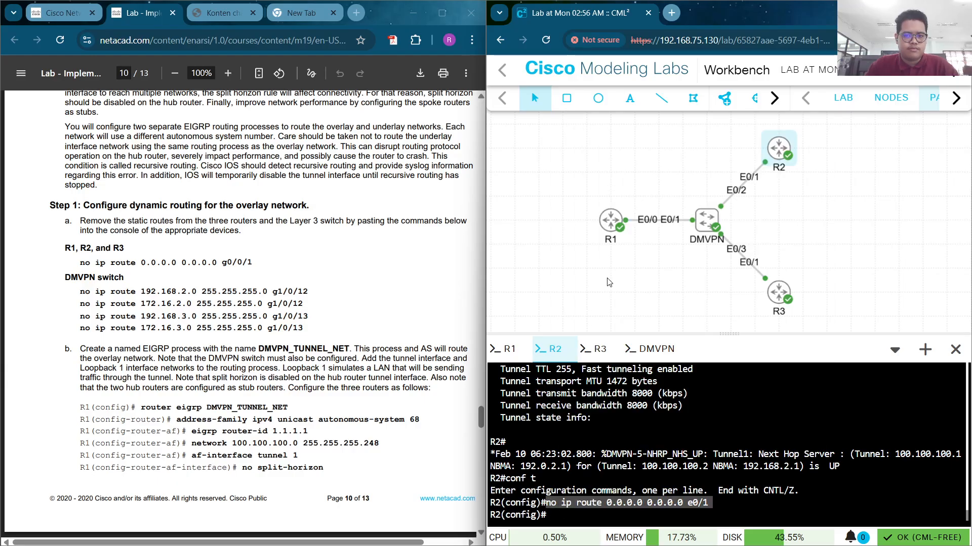
{"action": "left_click", "coordinate": [596, 349]}
{"action": "type", "text": "q"}
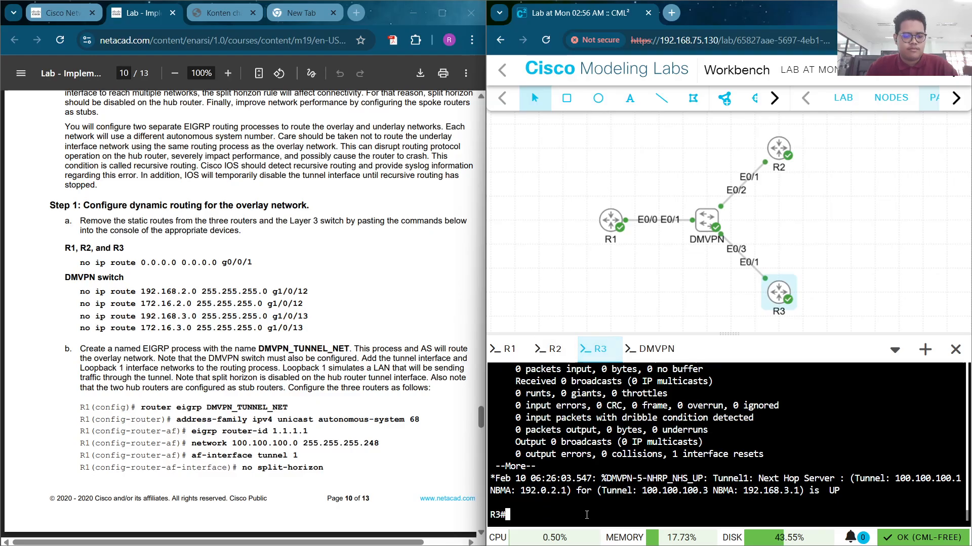
{"action": "type", "text": "conf t"}
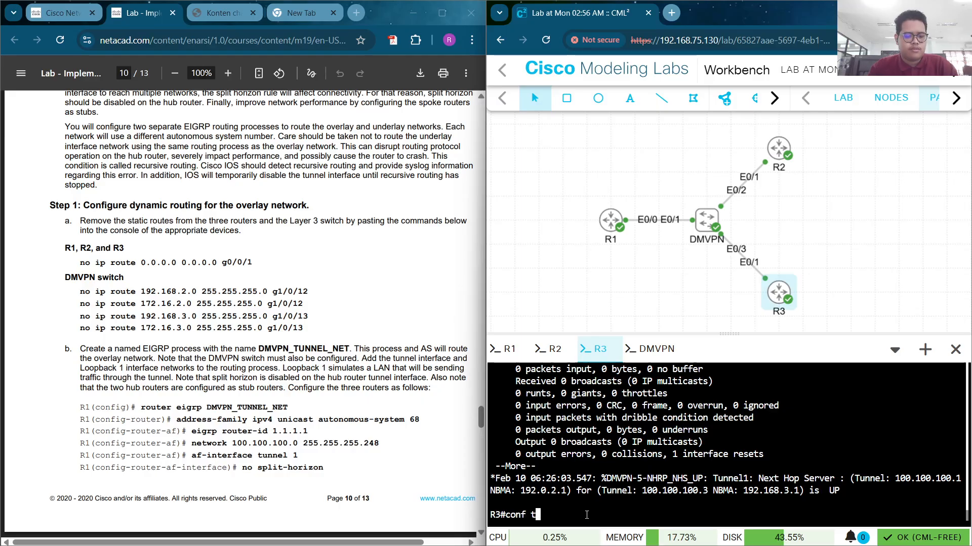
{"action": "key", "text": "Return"}
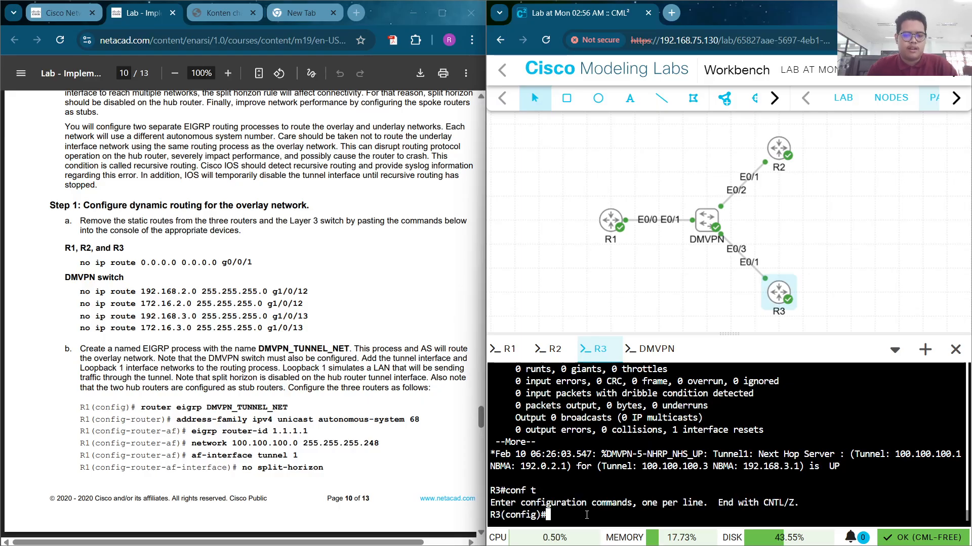
{"action": "right_click", "coordinate": [586, 515]}
{"action": "left_click", "coordinate": [625, 325]}
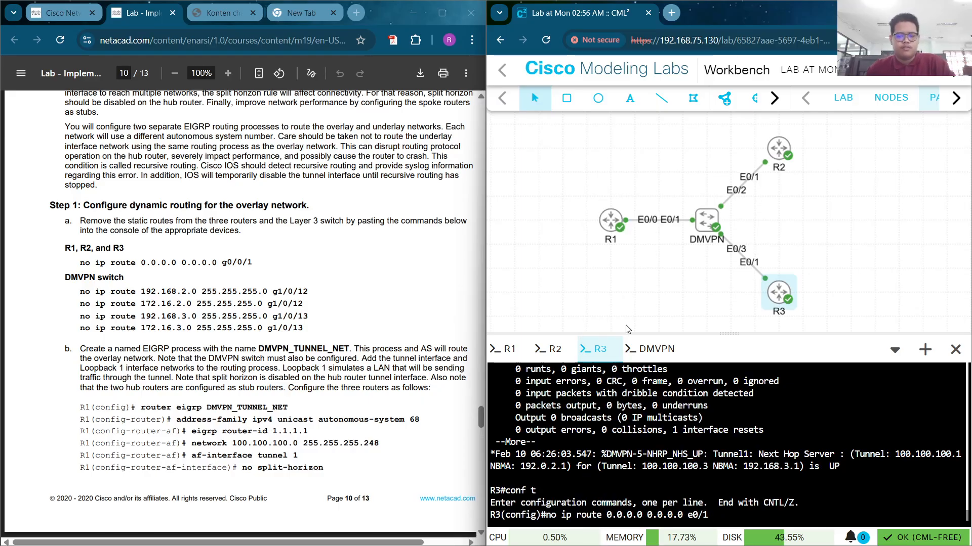
{"action": "key", "text": "Return"}
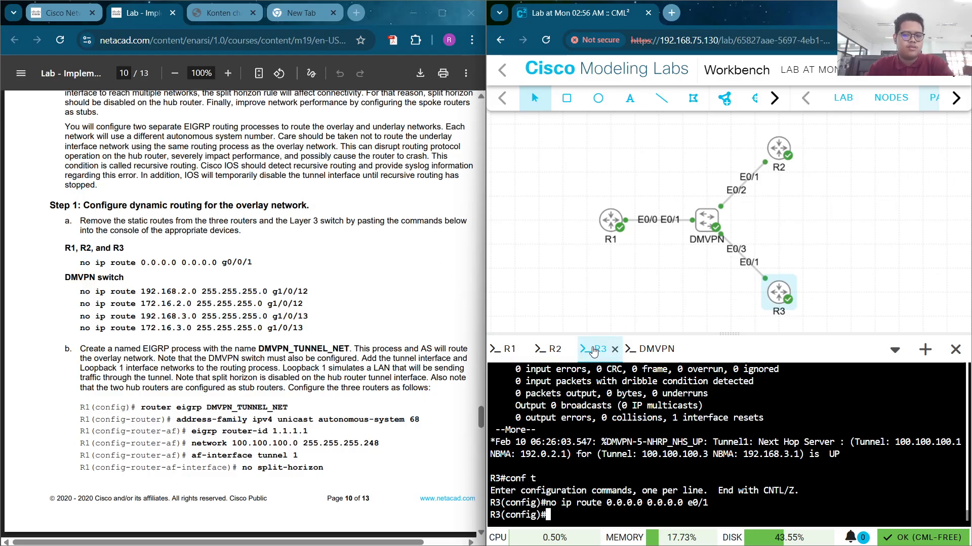
{"action": "left_click", "coordinate": [647, 358]}
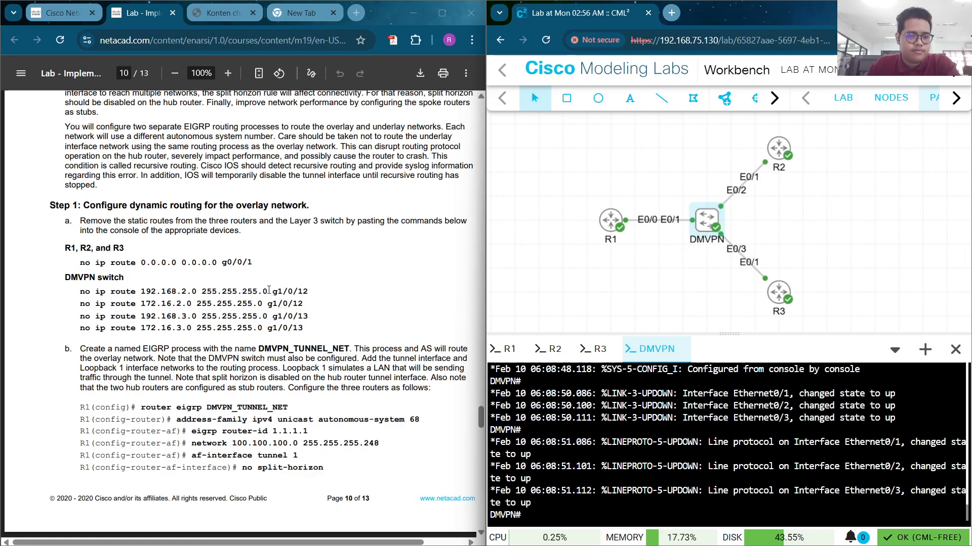
In the Hub Router R1 notes, prefix the 192.168.2.0 and 172.16.2.0 route lines with 'no'
{"action": "left_click", "coordinate": [268, 290]}
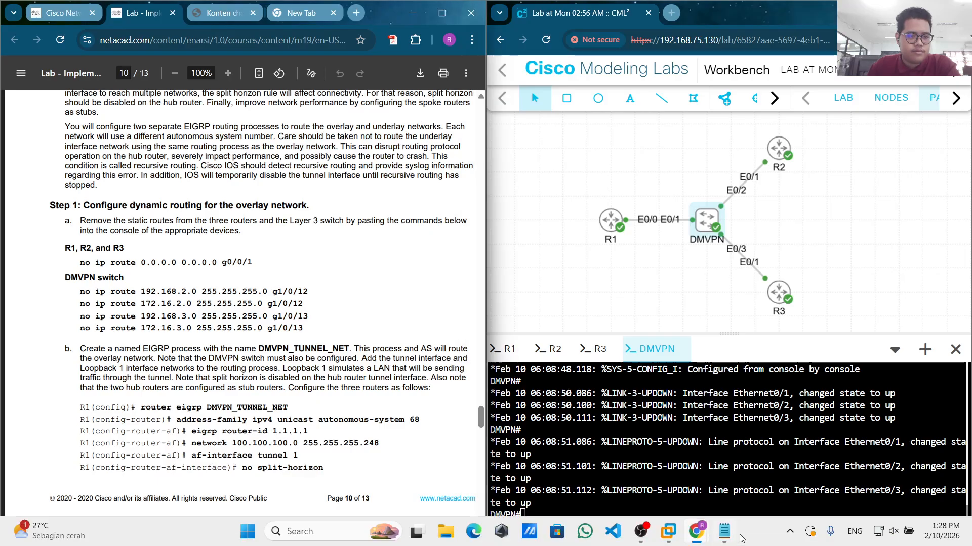
{"action": "left_click", "coordinate": [724, 531]}
{"action": "scroll", "coordinate": [348, 355], "scroll_direction": "down", "scroll_amount": 15}
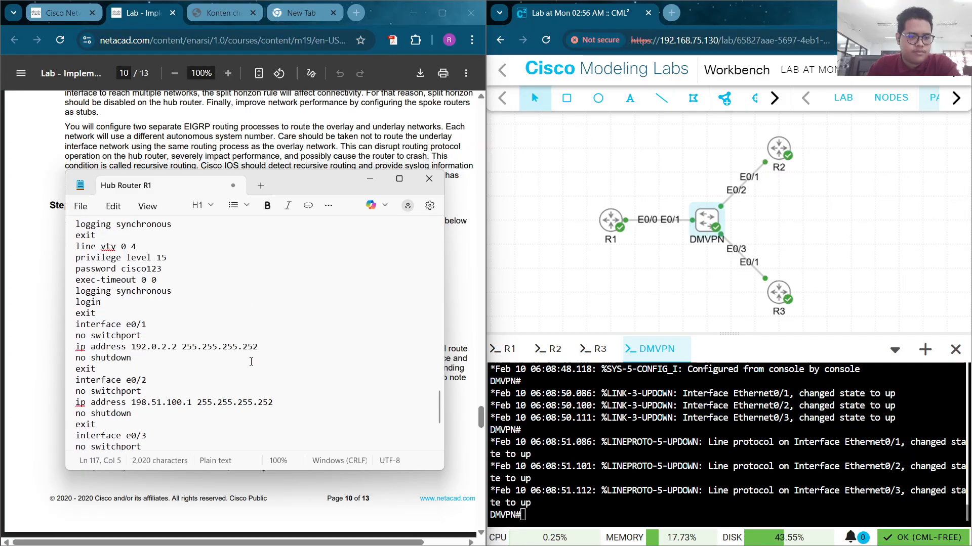
{"action": "left_click", "coordinate": [291, 422]}
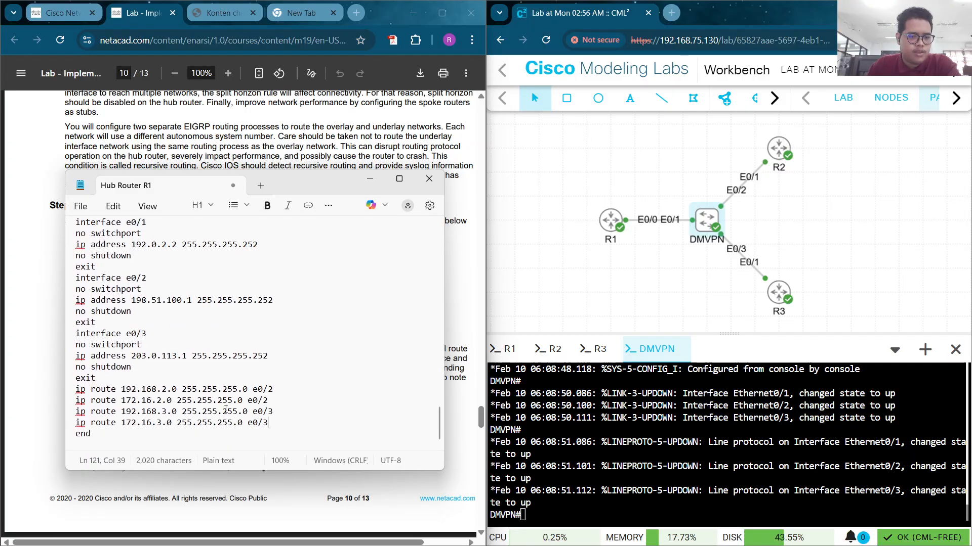
{"action": "left_click", "coordinate": [63, 387]}
{"action": "type", "text": "no"}
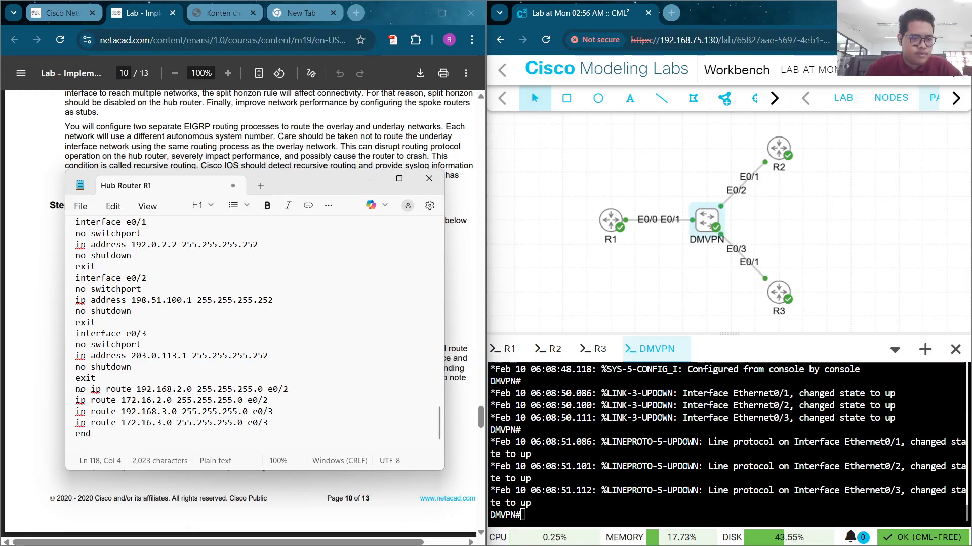
{"action": "left_click", "coordinate": [80, 397]}
{"action": "type", "text": "no"}
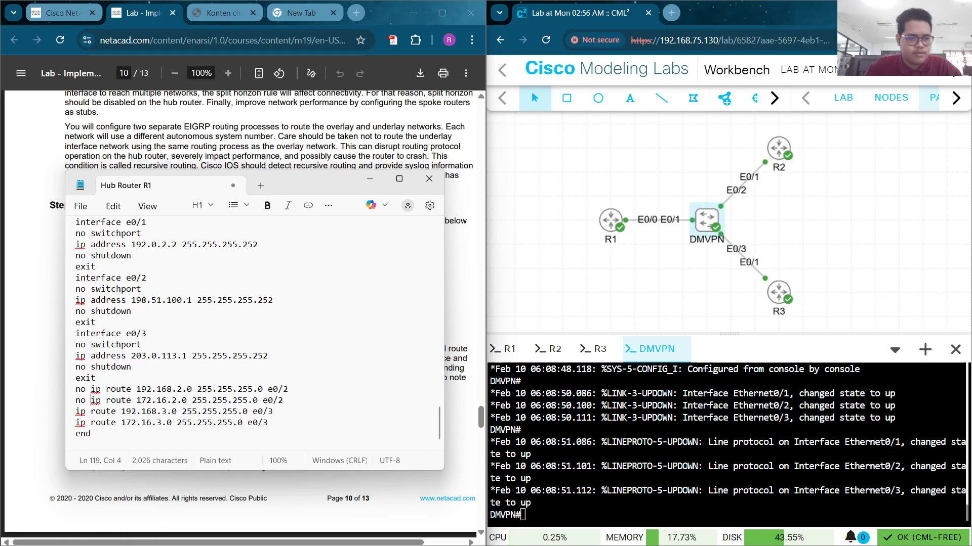
Prefix the 192.168.3.0 and 172.16.3.0 lines with 'no', then copy all four lines
{"action": "left_click", "coordinate": [71, 414]}
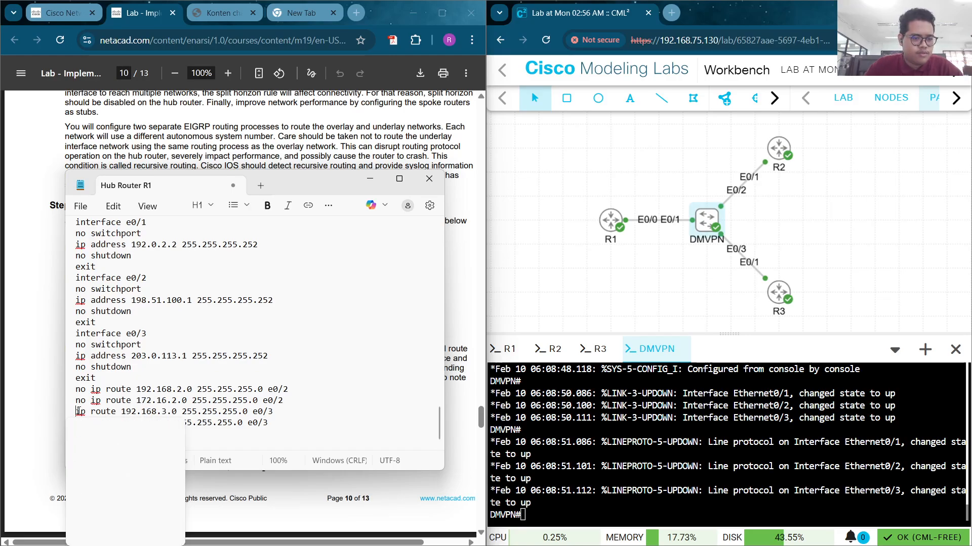
{"action": "type", "text": "no"}
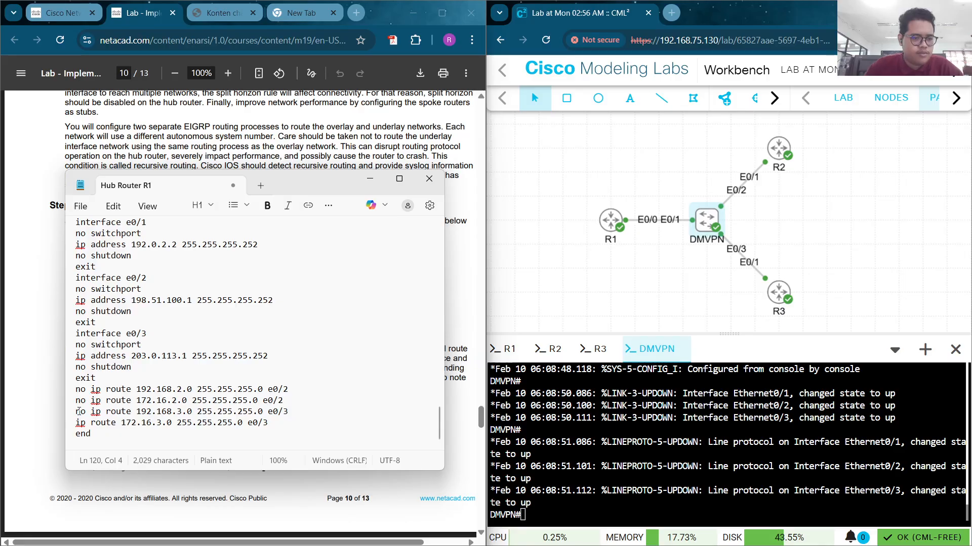
{"action": "right_click", "coordinate": [80, 423]}
{"action": "right_click", "coordinate": [79, 423]}
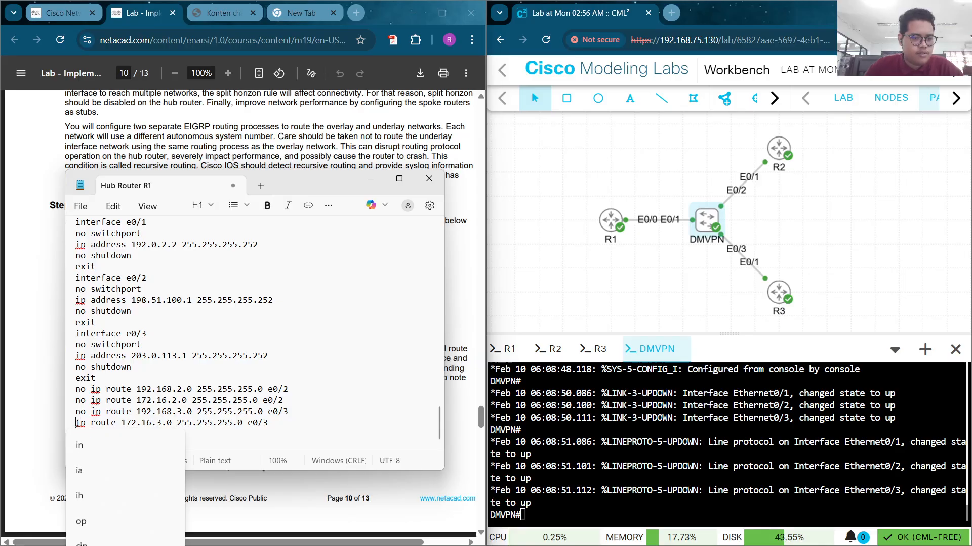
{"action": "left_click", "coordinate": [75, 423]}
{"action": "type", "text": "no"}
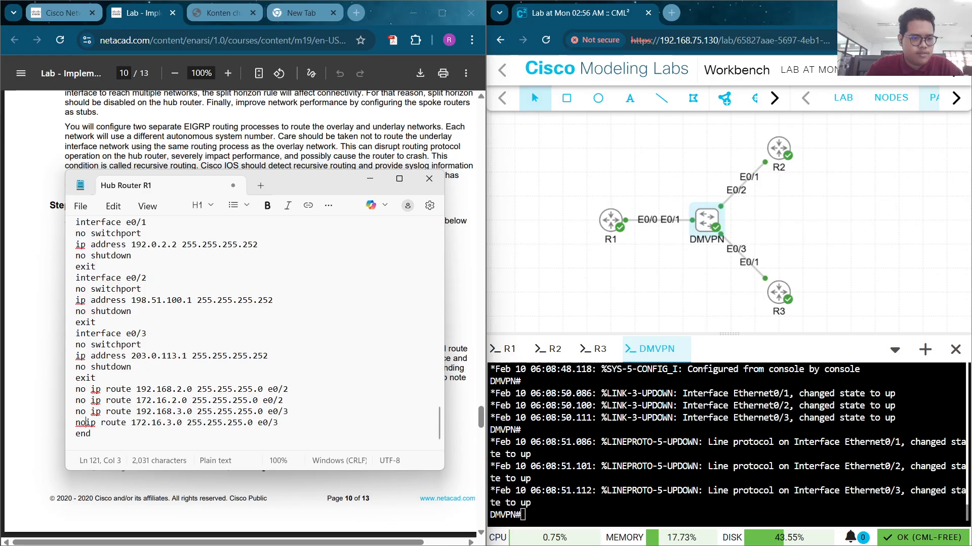
{"action": "left_click_drag", "start_coordinate": [287, 416], "coordinate": [72, 391]}
{"action": "key", "text": "ctrl+c"}
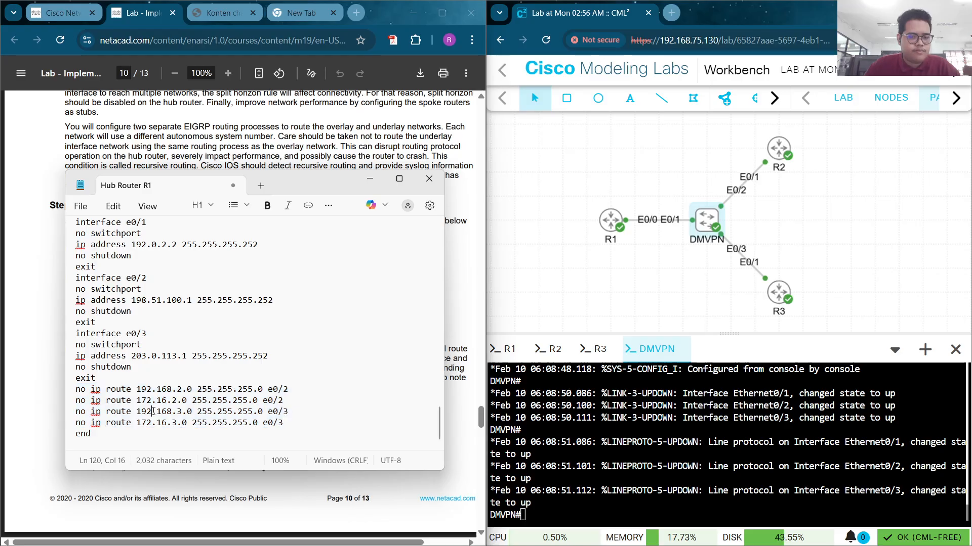
{"action": "left_click", "coordinate": [369, 178]}
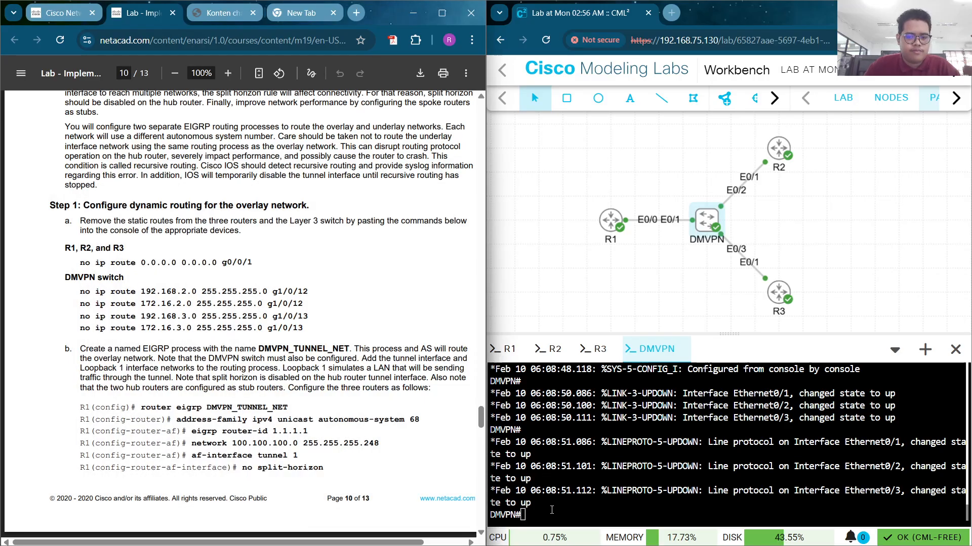
Paste the four 'no ip route' commands into the DMVPN switch's conf t mode
{"action": "right_click", "coordinate": [551, 515]}
{"action": "left_click", "coordinate": [539, 511]}
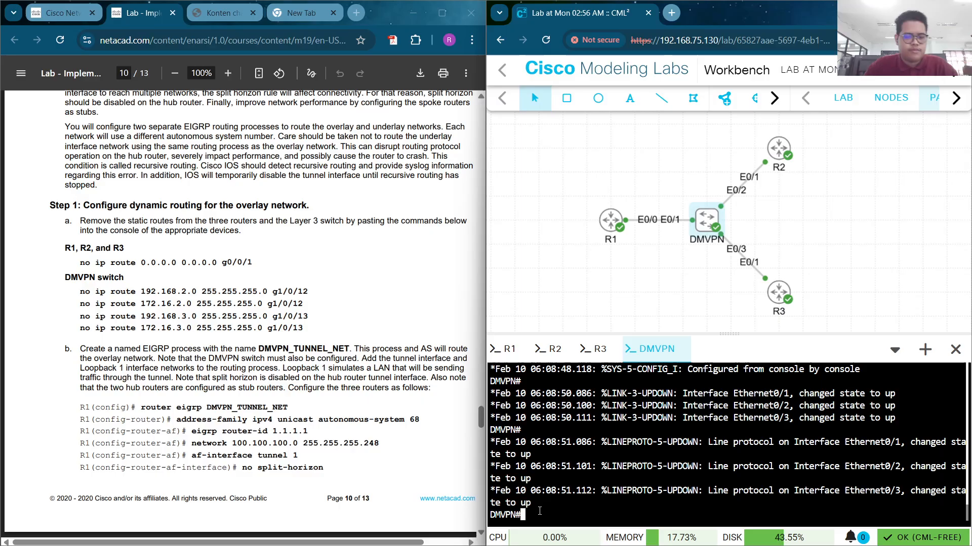
{"action": "type", "text": "conf t"}
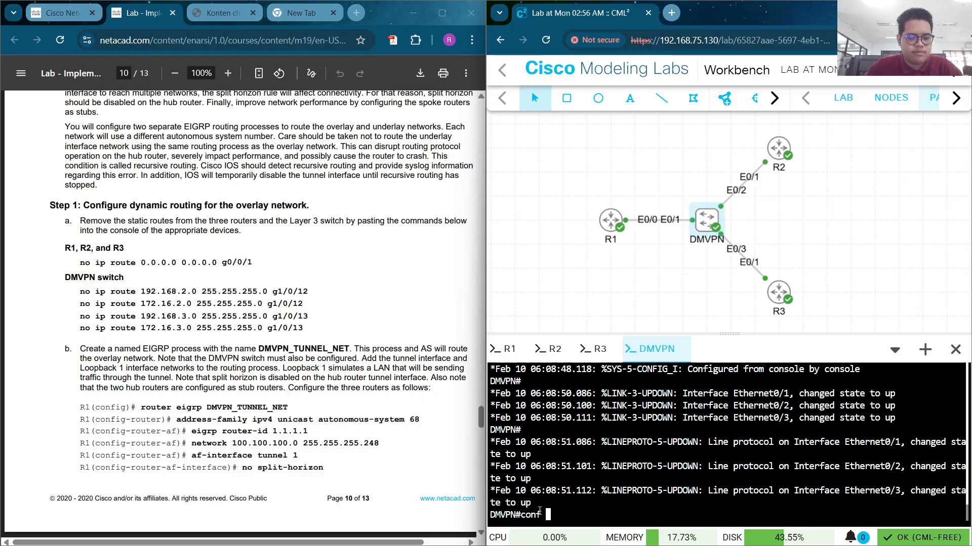
{"action": "key", "text": "Return"}
{"action": "right_click", "coordinate": [538, 516]}
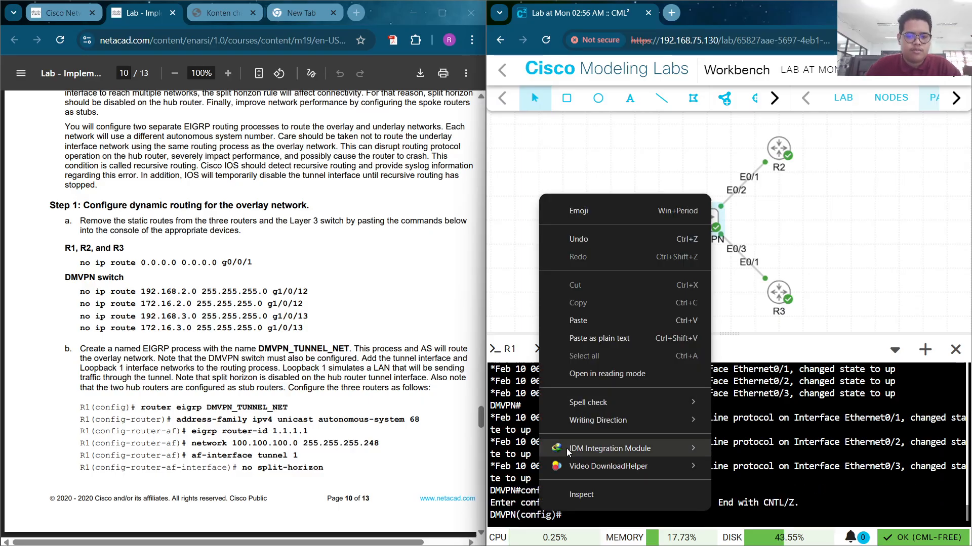
{"action": "left_click", "coordinate": [616, 322]}
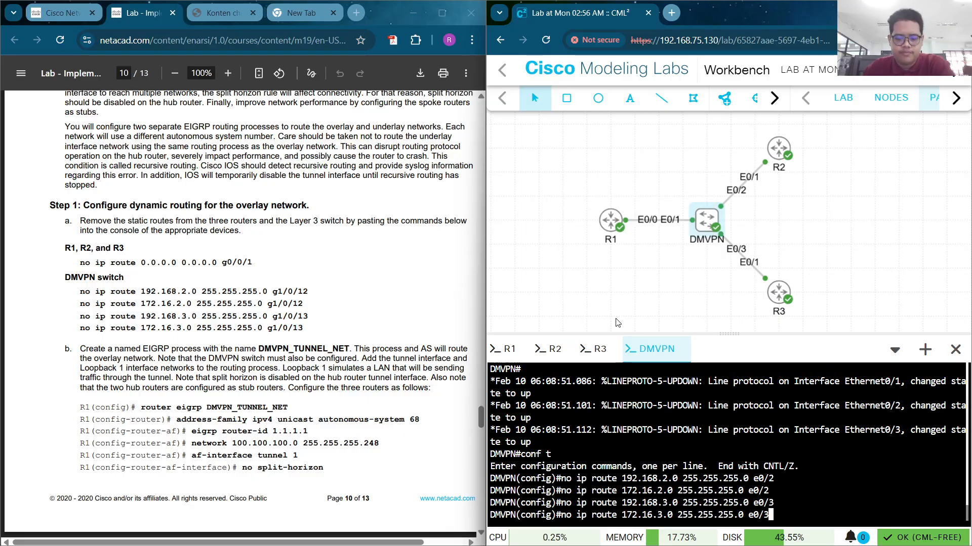
{"action": "key", "text": "Return"}
{"action": "scroll", "coordinate": [246, 314], "scroll_direction": "down", "scroll_amount": 4}
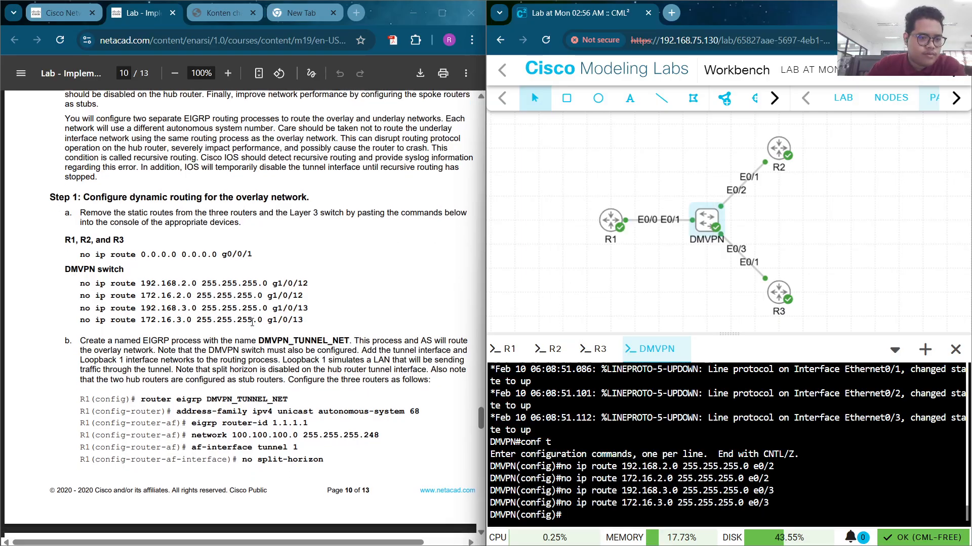
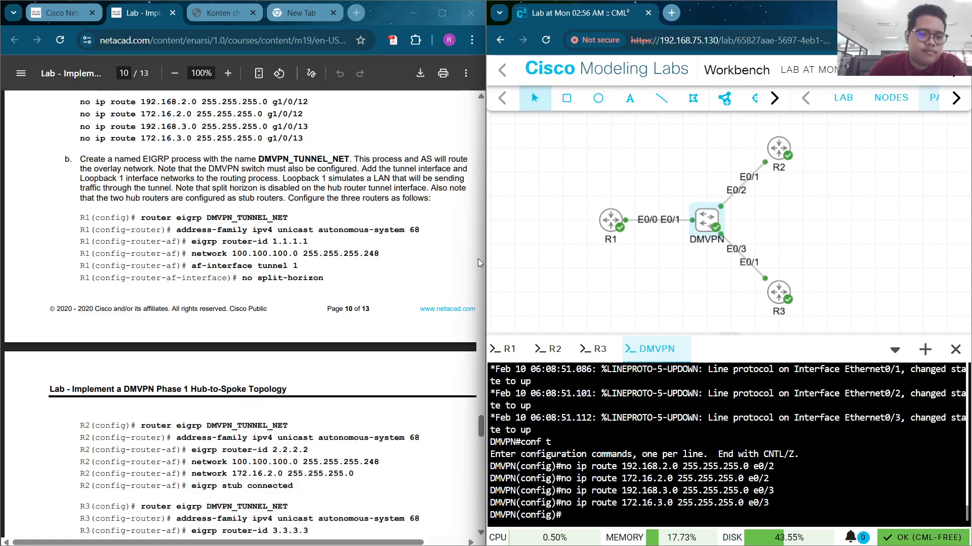
On R1, paste and run router eigrp DMVPN_TUNNEL_NET and address-family autonomous-system 68 from the guide
{"action": "left_click", "coordinate": [506, 349]}
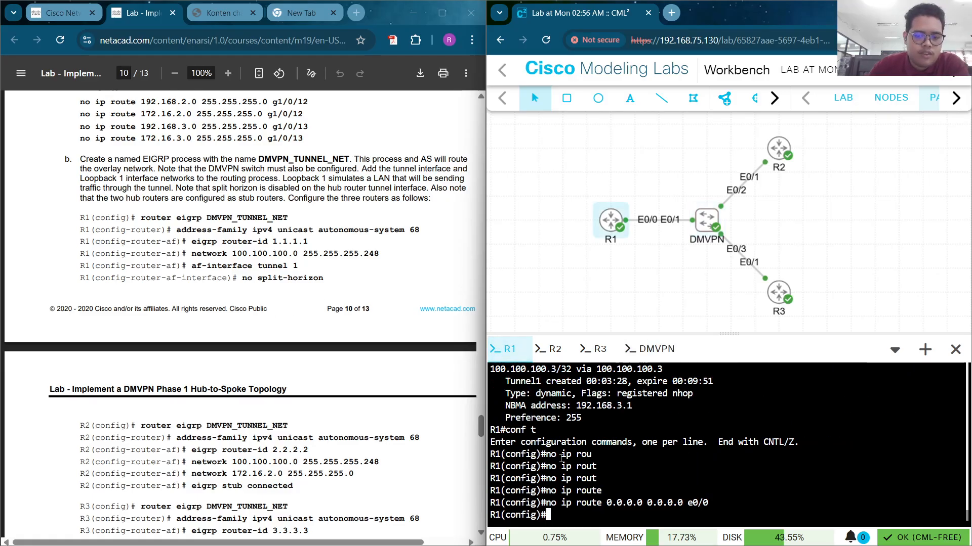
{"action": "left_click_drag", "start_coordinate": [141, 218], "coordinate": [284, 212]}
{"action": "right_click", "coordinate": [289, 216]}
{"action": "left_click", "coordinate": [349, 230]}
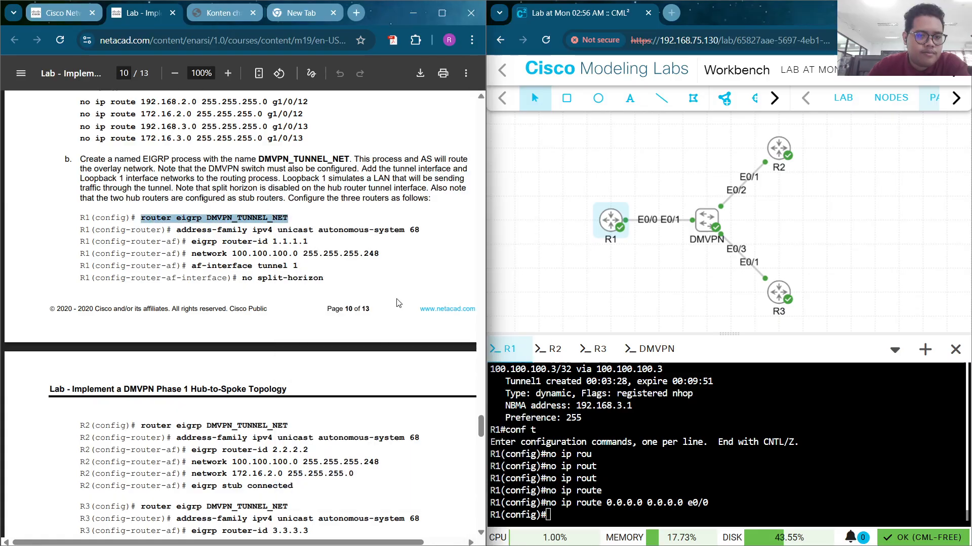
{"action": "right_click", "coordinate": [599, 485]}
{"action": "left_click", "coordinate": [630, 295]}
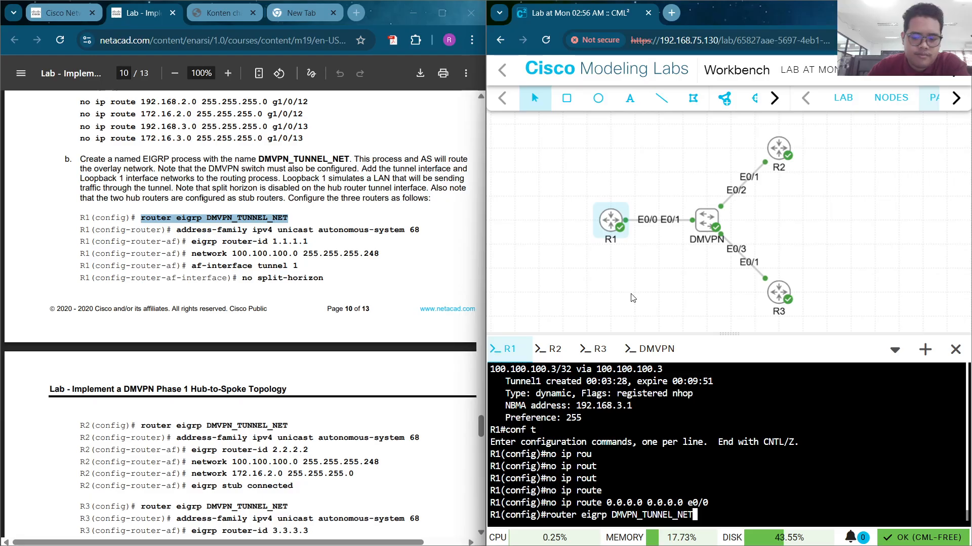
{"action": "key", "text": "Return"}
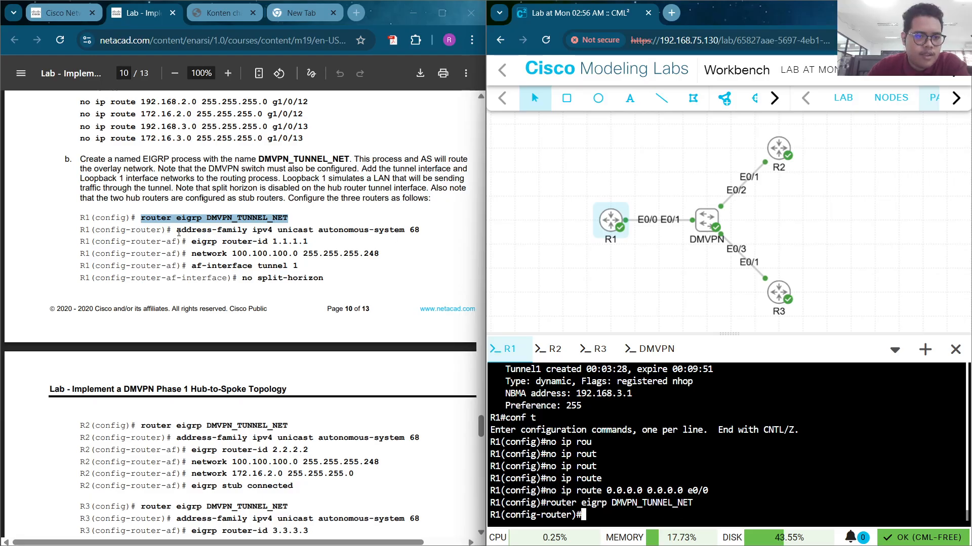
{"action": "left_click_drag", "start_coordinate": [177, 231], "coordinate": [419, 231]}
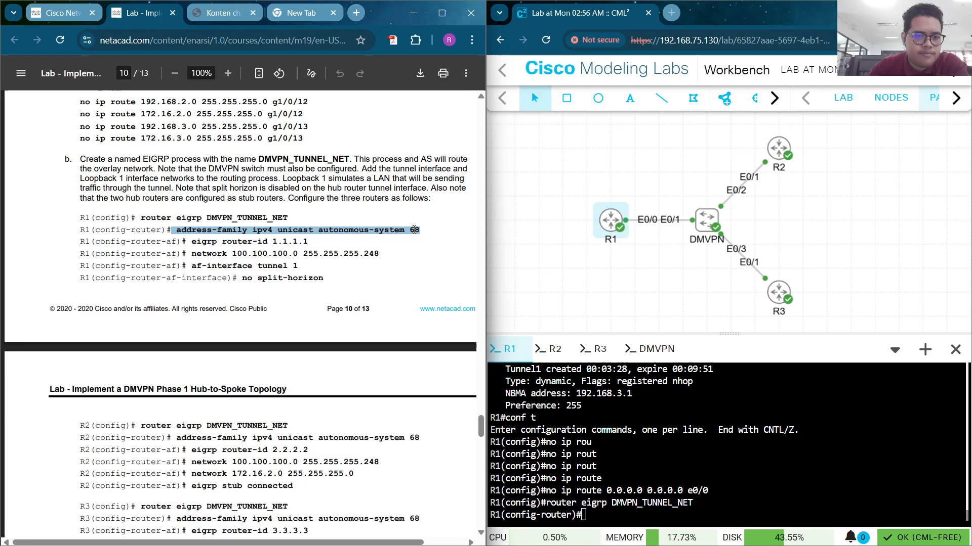
{"action": "right_click", "coordinate": [413, 230]}
{"action": "left_click", "coordinate": [427, 245]}
{"action": "right_click", "coordinate": [601, 461]}
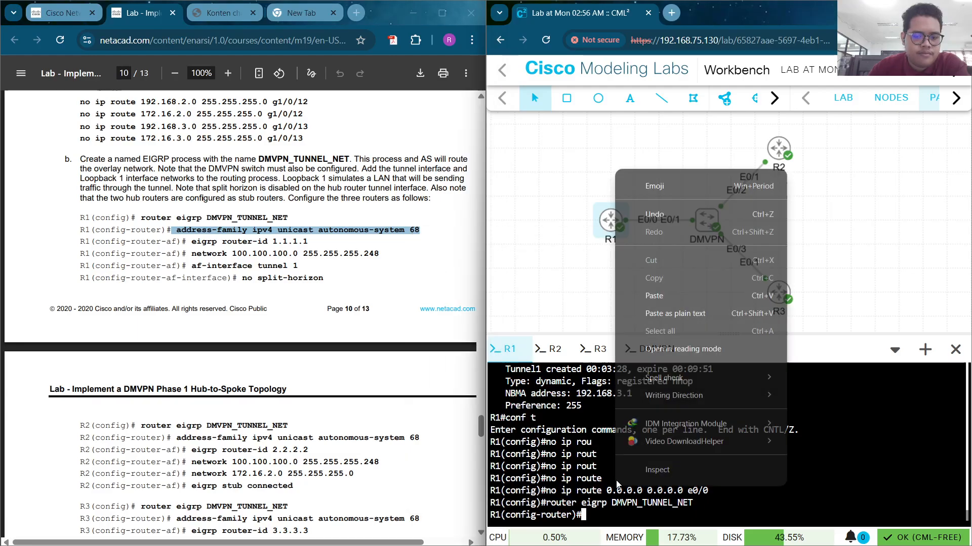
{"action": "left_click", "coordinate": [664, 293]}
{"action": "key", "text": "Return"}
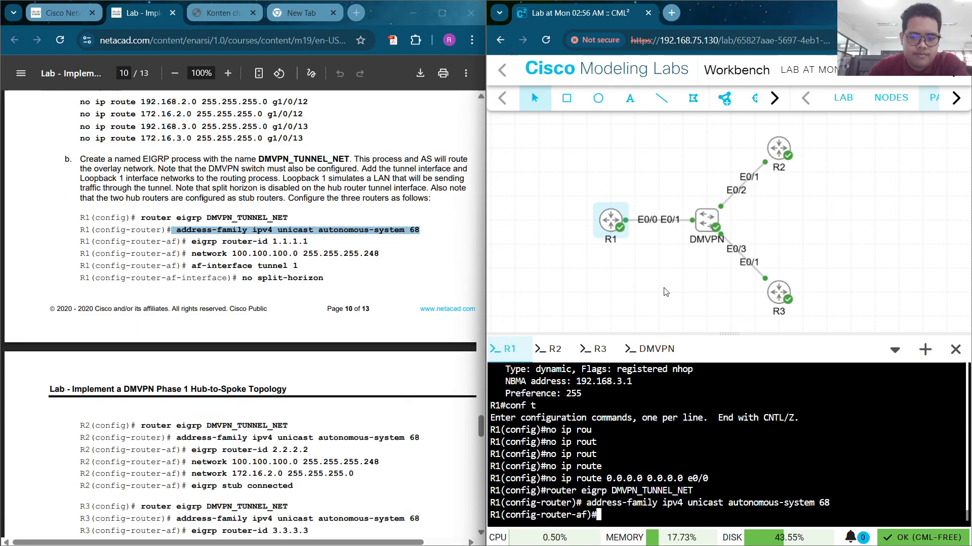
Set R1's EIGRP router-id 1.1.1.1 and add network 100.100.100.0 255.255.255.248
{"action": "left_click_drag", "start_coordinate": [189, 242], "coordinate": [314, 243]}
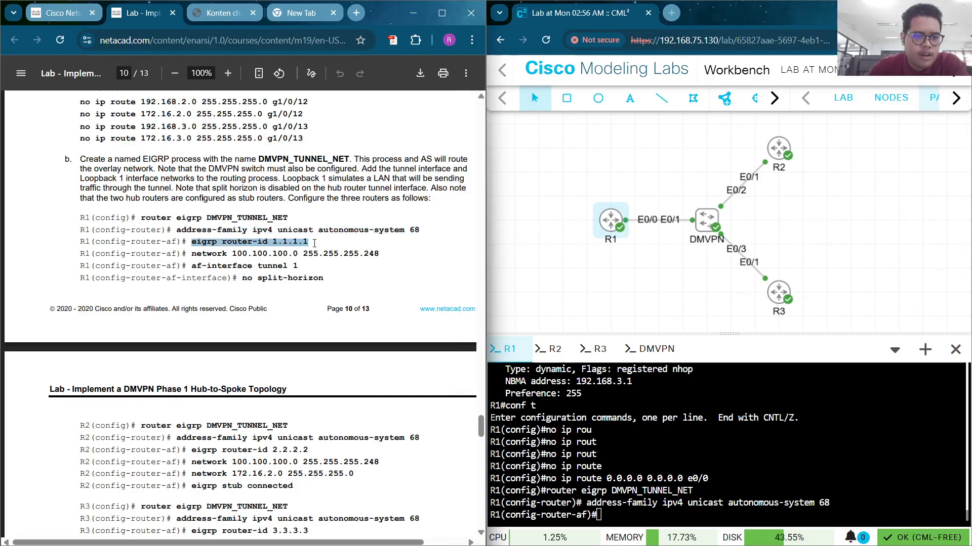
{"action": "right_click", "coordinate": [304, 242]}
{"action": "left_click", "coordinate": [326, 253]}
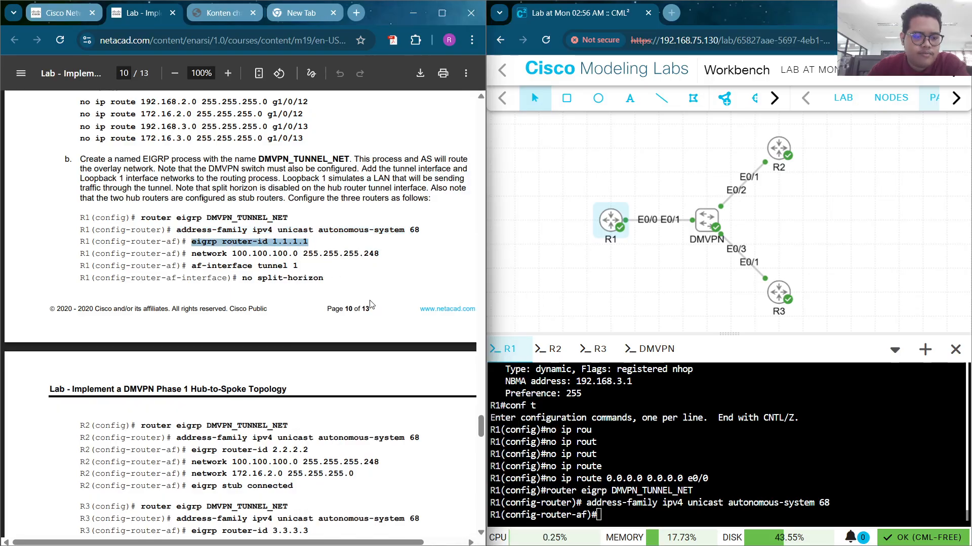
{"action": "scroll", "coordinate": [387, 320], "scroll_direction": "down", "scroll_amount": 1}
{"action": "right_click", "coordinate": [616, 497]}
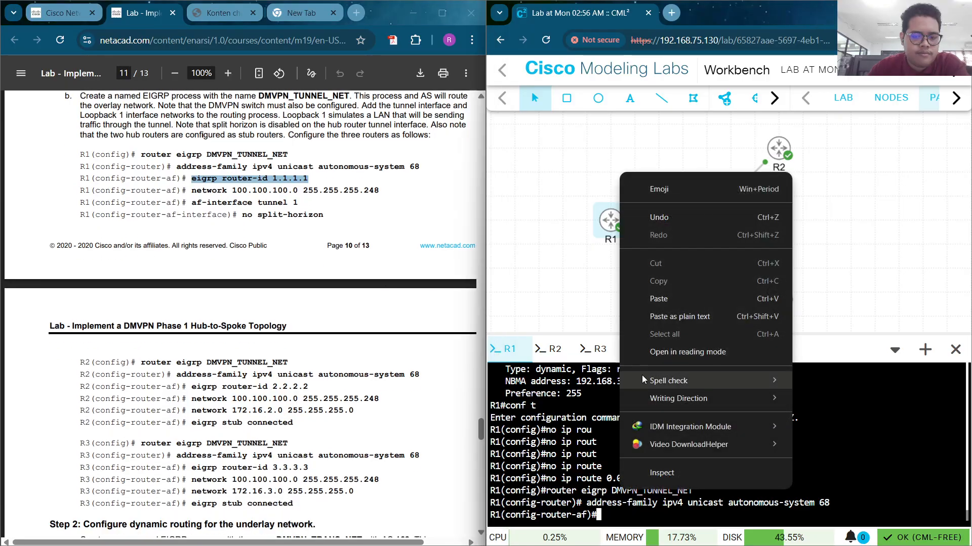
{"action": "left_click", "coordinate": [679, 299]}
{"action": "key", "text": "Return"}
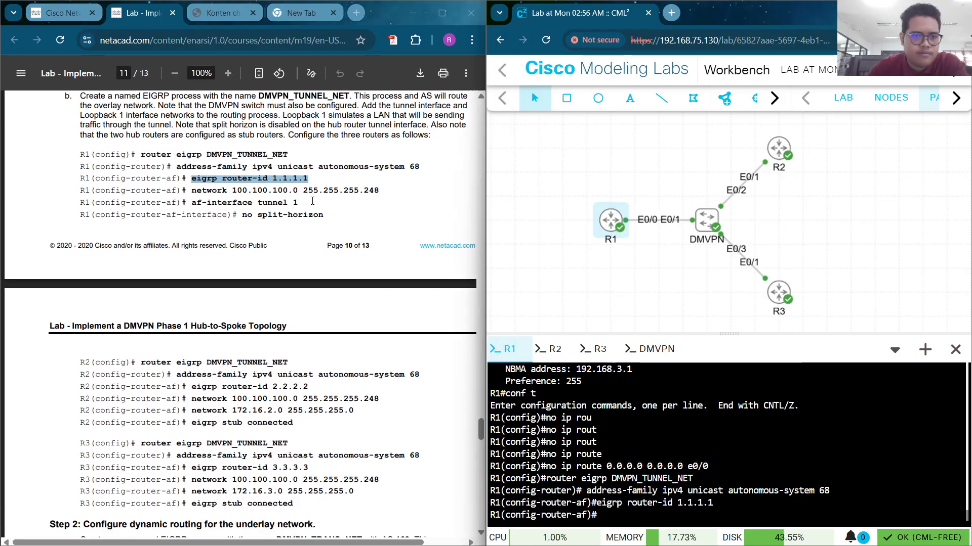
{"action": "left_click_drag", "start_coordinate": [190, 191], "coordinate": [374, 186]}
{"action": "right_click", "coordinate": [374, 187]}
{"action": "left_click", "coordinate": [399, 208]}
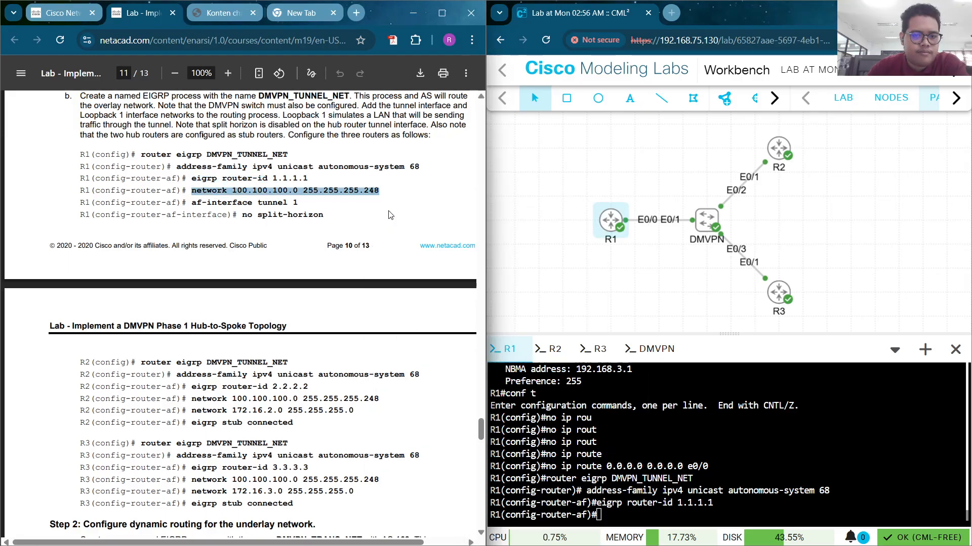
{"action": "right_click", "coordinate": [649, 506]}
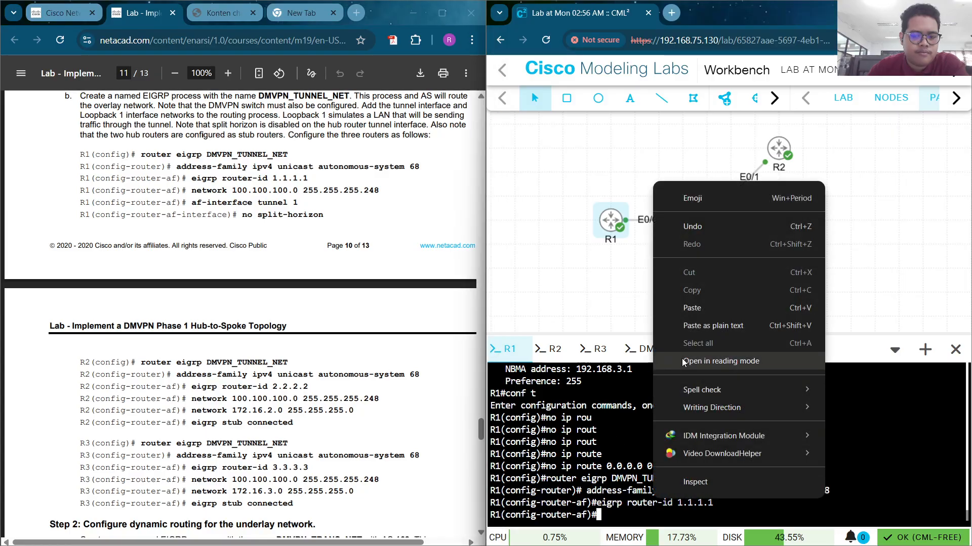
{"action": "left_click", "coordinate": [698, 309]}
{"action": "key", "text": "Return"}
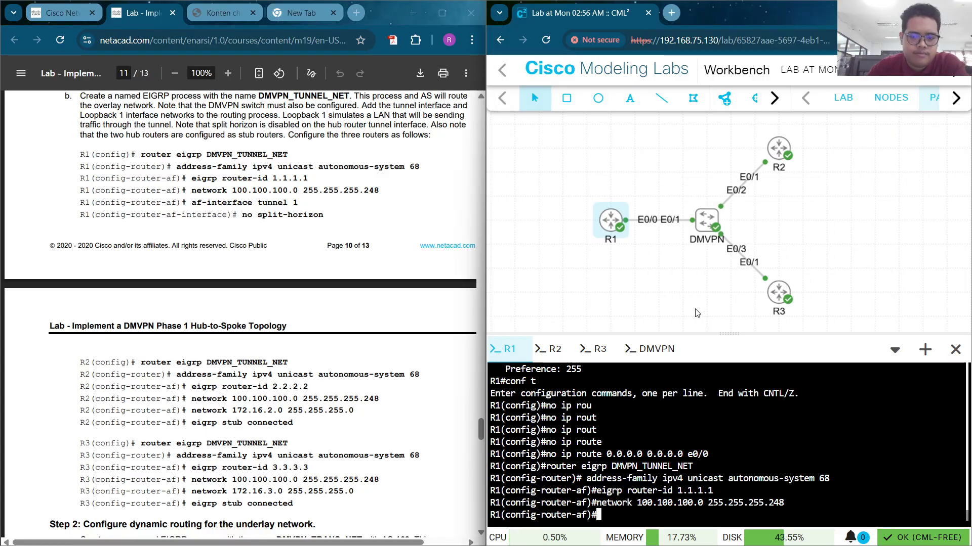
Disable split horizon under af-interface tunnel 1 on R1, then end configuration mode
{"action": "left_click_drag", "start_coordinate": [191, 202], "coordinate": [298, 202]}
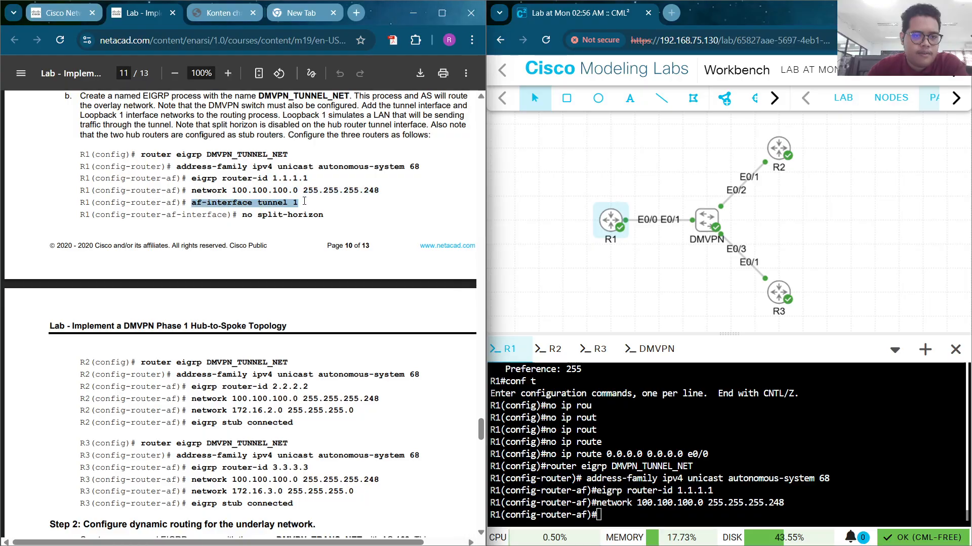
{"action": "right_click", "coordinate": [298, 203]}
{"action": "left_click", "coordinate": [315, 209]}
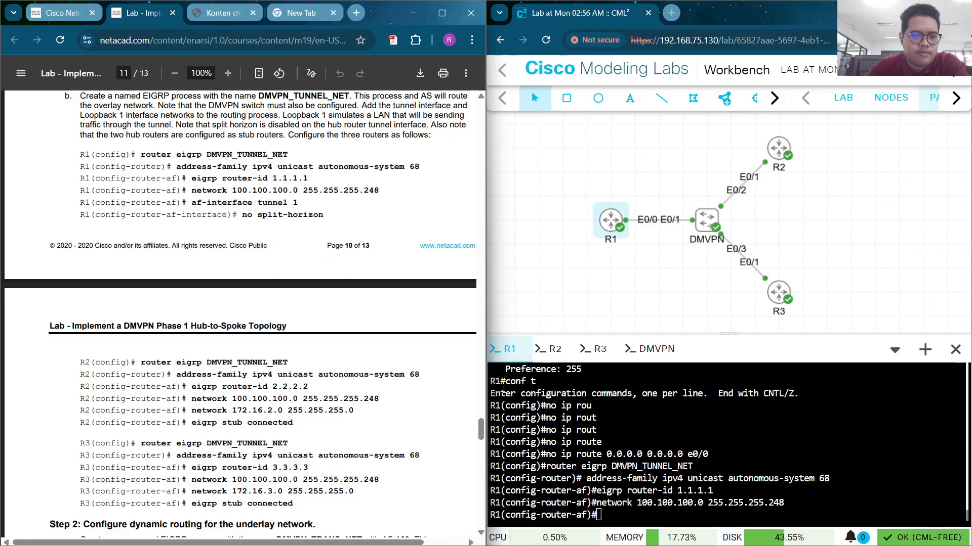
{"action": "right_click", "coordinate": [636, 495]}
{"action": "left_click", "coordinate": [689, 299]}
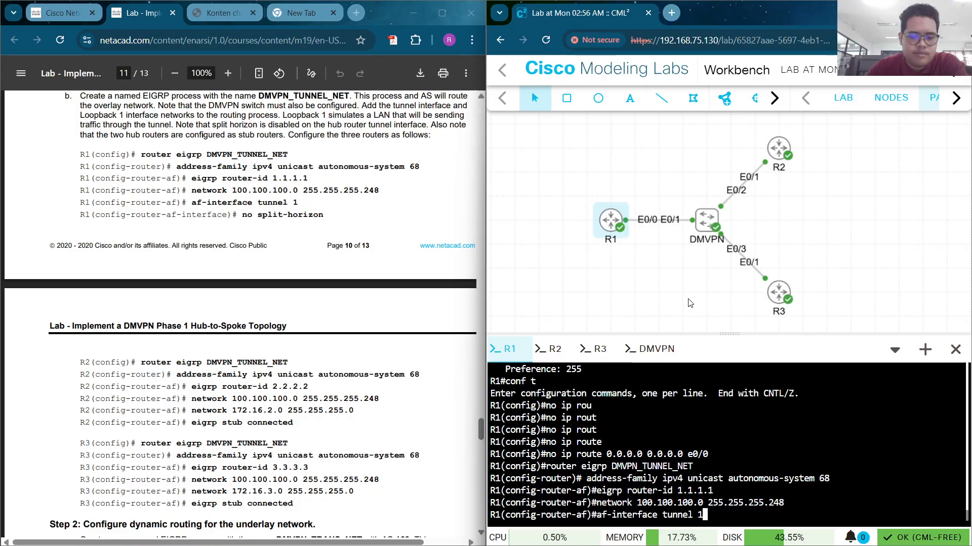
{"action": "key", "text": "Return"}
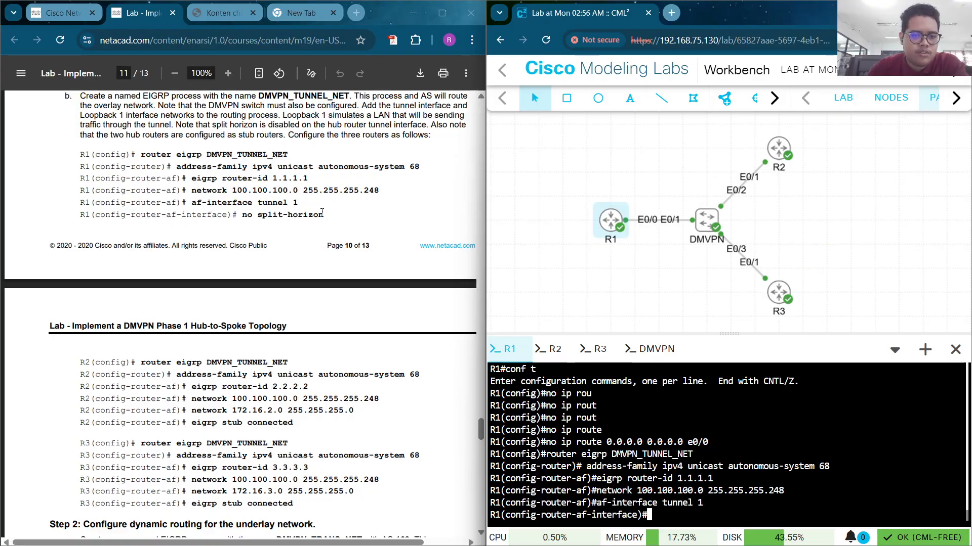
{"action": "left_click_drag", "start_coordinate": [325, 215], "coordinate": [243, 219]}
{"action": "right_click", "coordinate": [244, 219]}
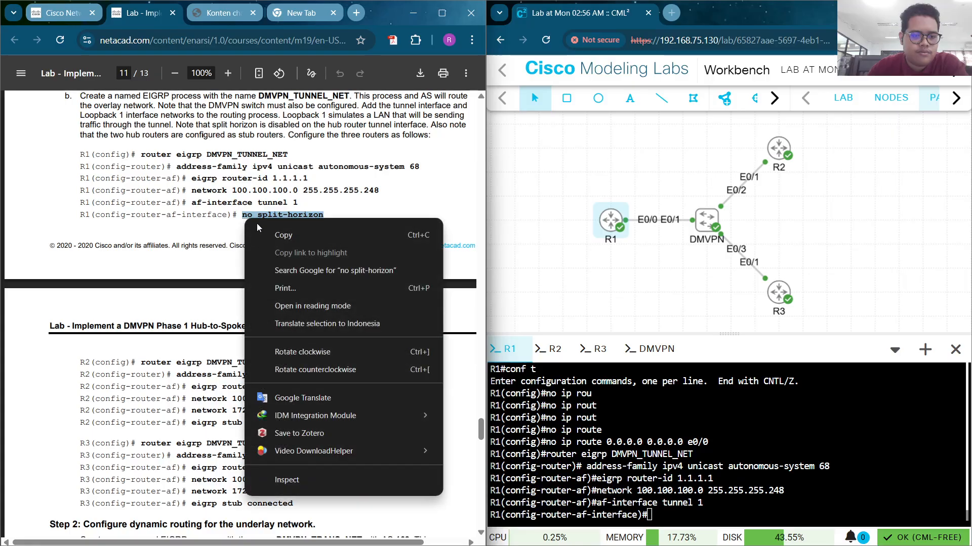
{"action": "left_click", "coordinate": [266, 233]}
{"action": "right_click", "coordinate": [665, 502]}
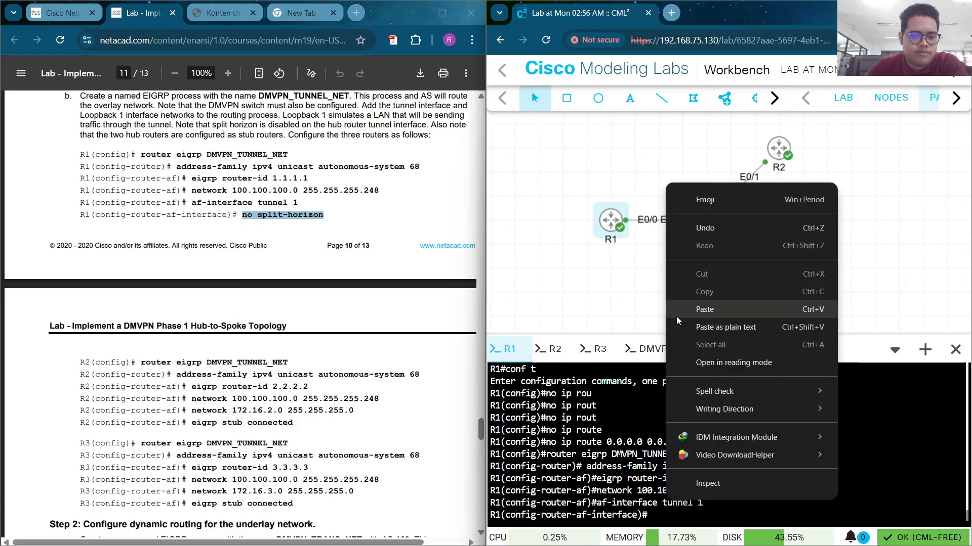
{"action": "left_click", "coordinate": [676, 313]}
{"action": "key", "text": "Return"}
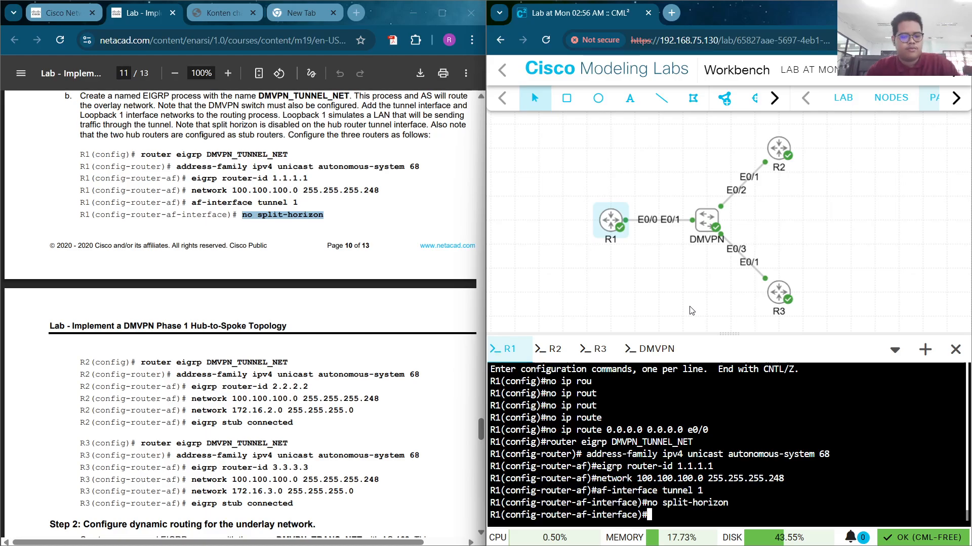
{"action": "type", "text": "end"}
{"action": "key", "text": "Return"}
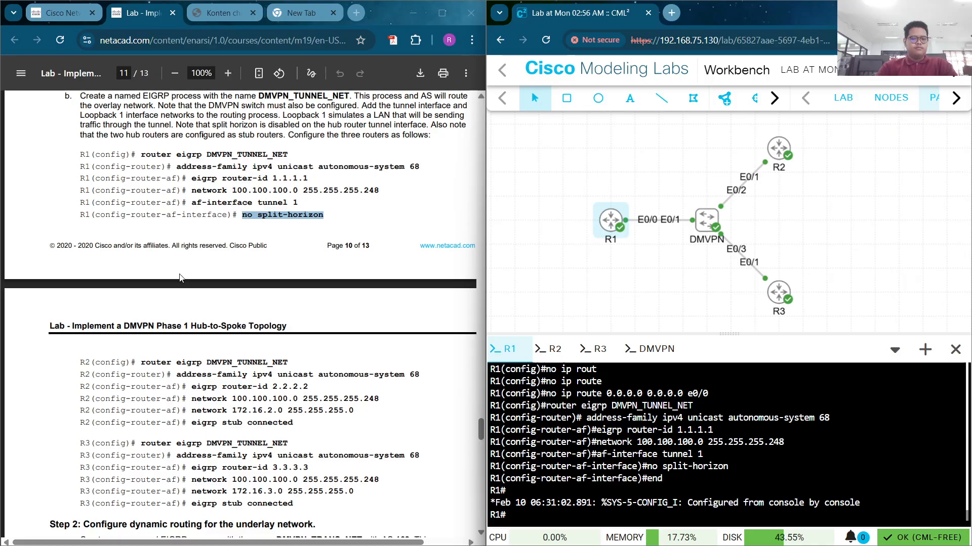
{"action": "scroll", "coordinate": [177, 274], "scroll_direction": "down", "scroll_amount": 5}
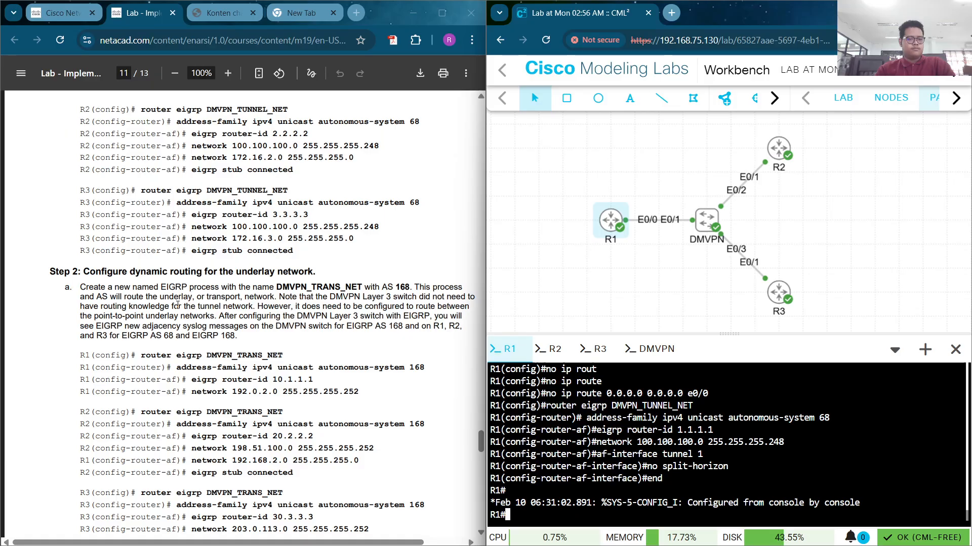
{"action": "scroll", "coordinate": [177, 304], "scroll_direction": "up", "scroll_amount": 2}
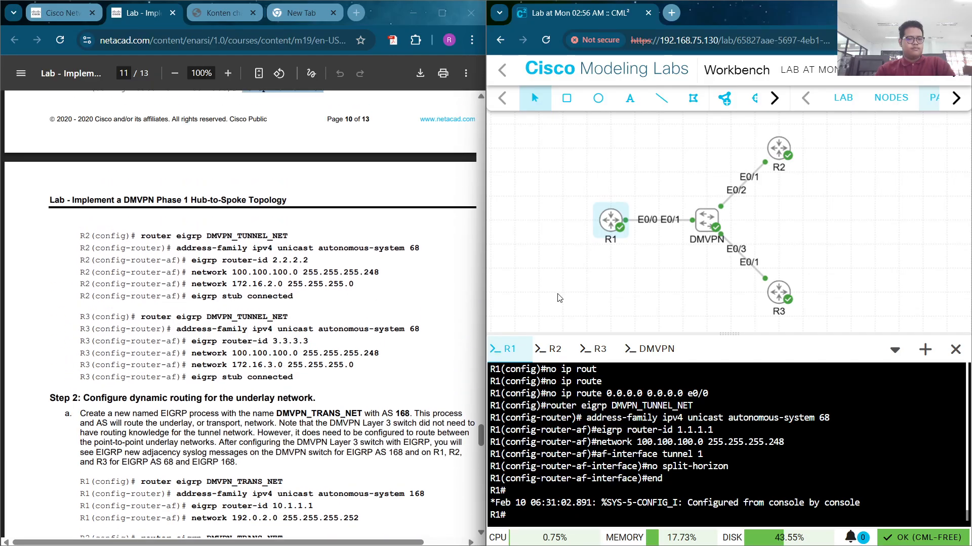
On R2, paste and run router eigrp DMVPN_TUNNEL_NET and address-family autonomous-system 68
{"action": "left_click", "coordinate": [553, 349]}
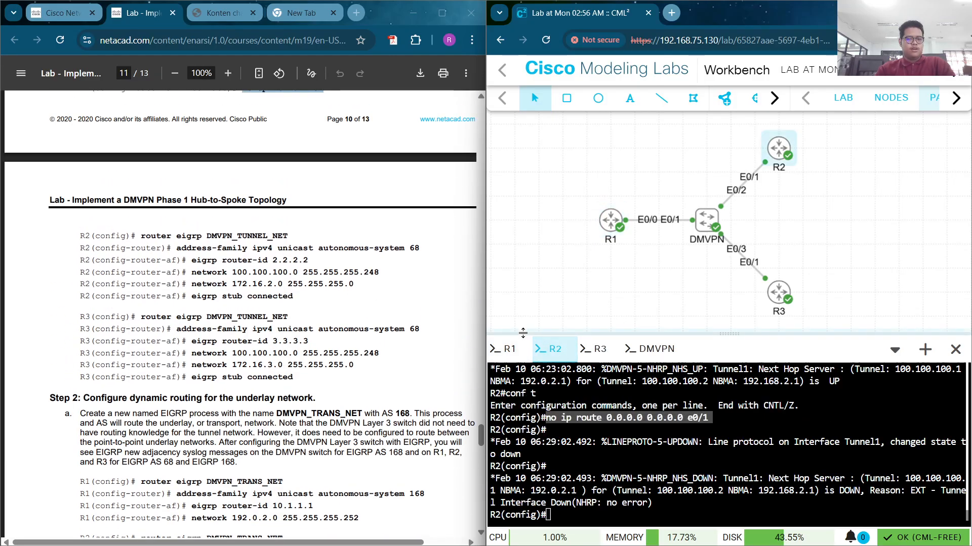
{"action": "left_click", "coordinate": [594, 458]}
{"action": "left_click_drag", "start_coordinate": [141, 236], "coordinate": [289, 233]}
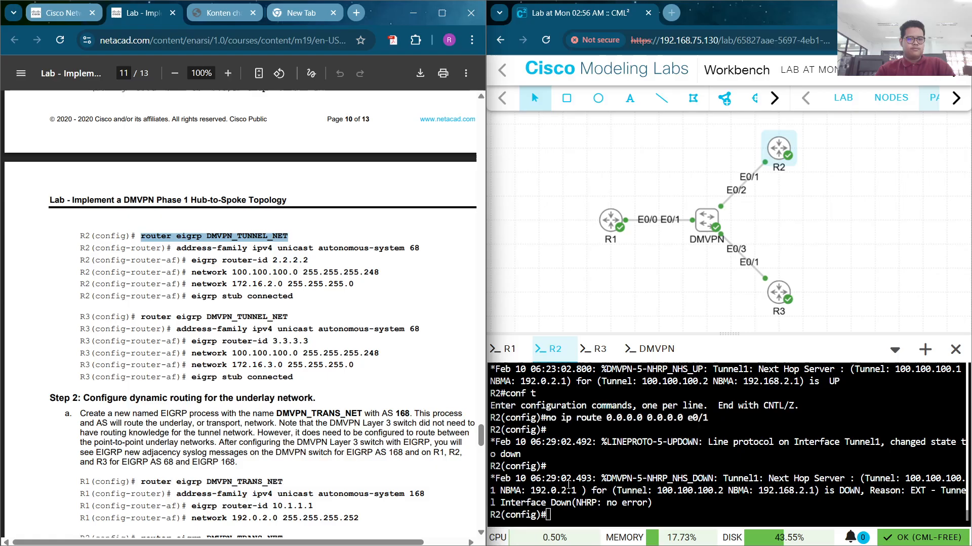
{"action": "right_click", "coordinate": [576, 512]}
{"action": "left_click", "coordinate": [613, 321]}
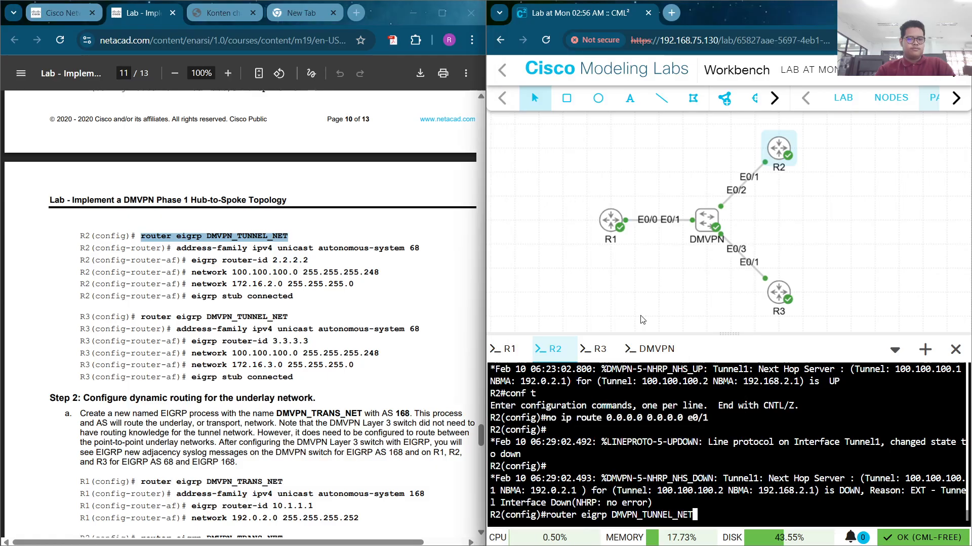
{"action": "key", "text": "Return"}
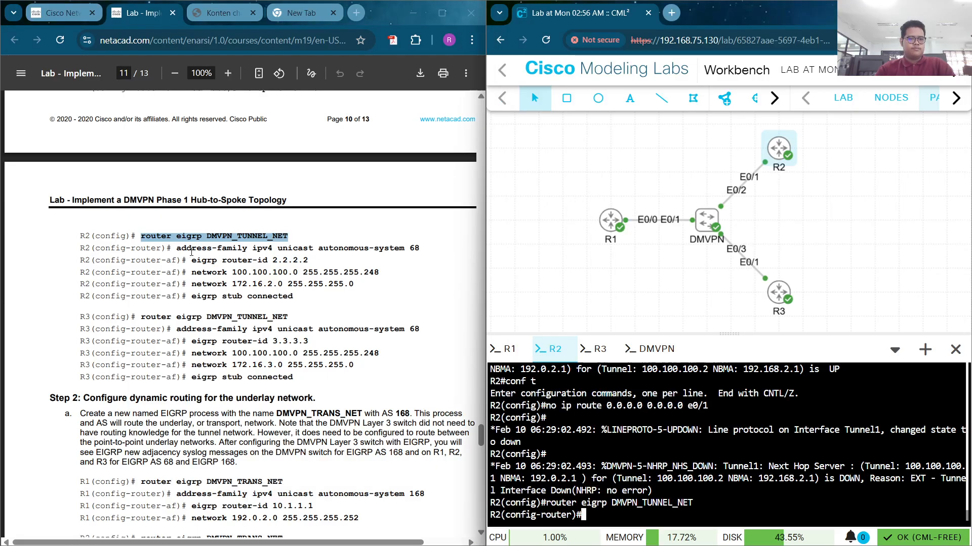
{"action": "left_click_drag", "start_coordinate": [176, 248], "coordinate": [439, 249]}
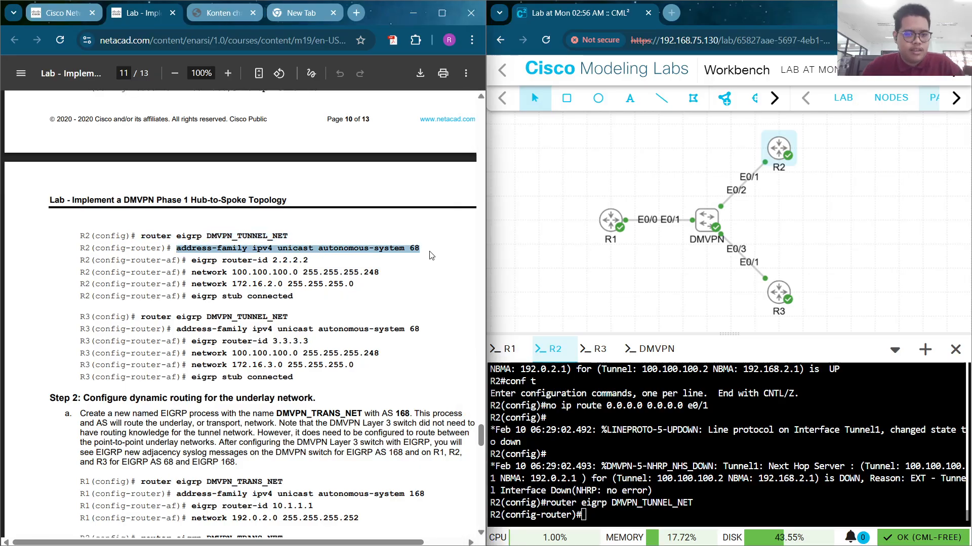
{"action": "left_click", "coordinate": [597, 489]}
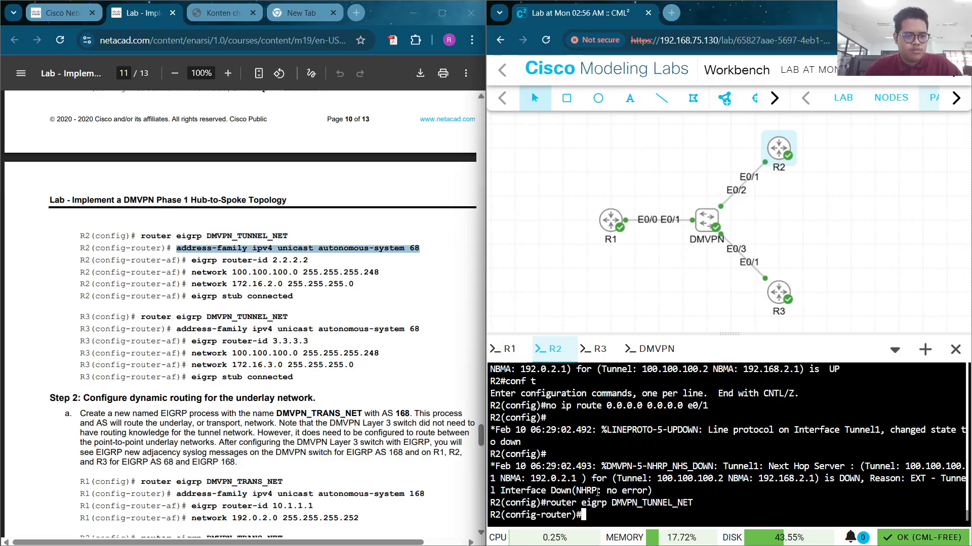
{"action": "right_click", "coordinate": [598, 490]}
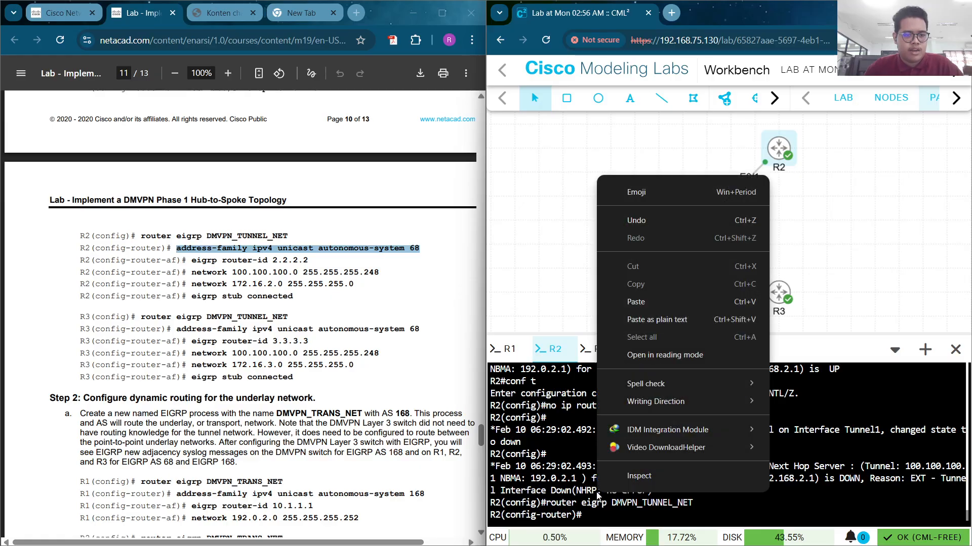
{"action": "left_click", "coordinate": [671, 302]}
{"action": "key", "text": "Return"}
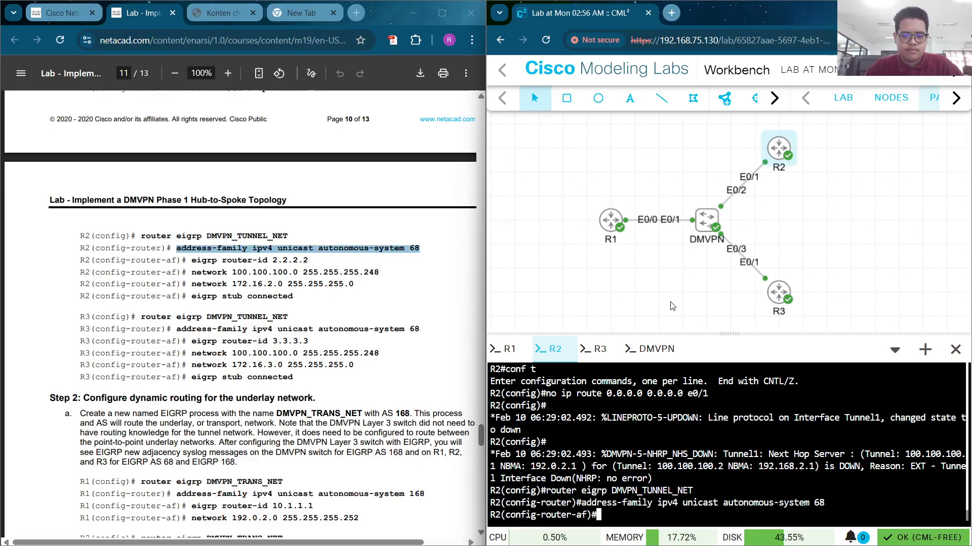
Set R2's router-id 2.2.2.2 and add networks 100.100.100.0/29 and 172.16.2.0/24
{"action": "left_click_drag", "start_coordinate": [332, 266], "coordinate": [193, 263]}
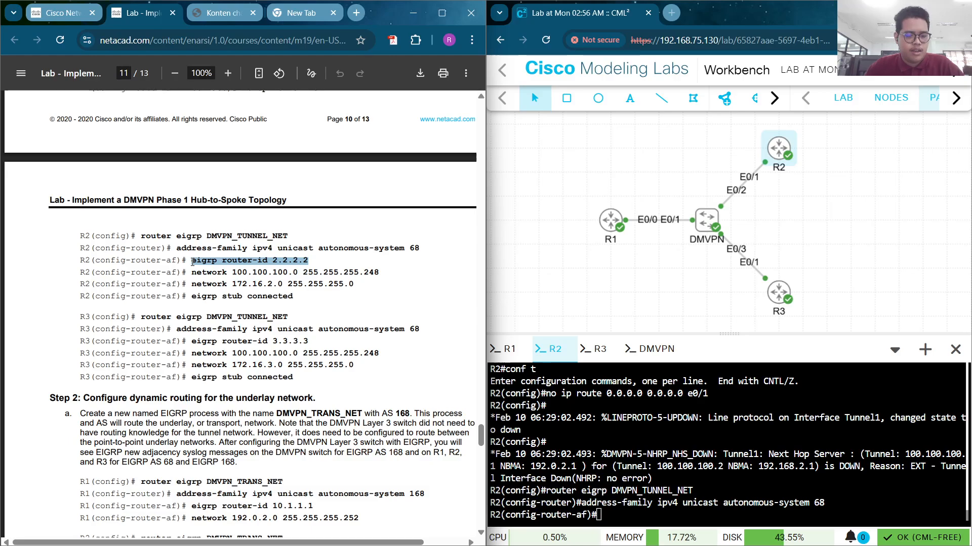
{"action": "key", "text": "ctrl+c"}
{"action": "right_click", "coordinate": [613, 508]}
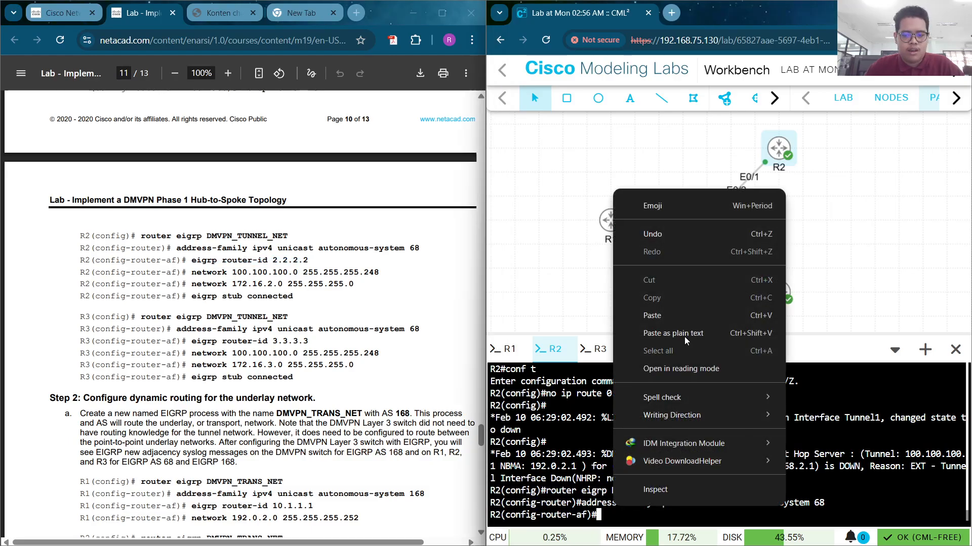
{"action": "left_click", "coordinate": [695, 314]}
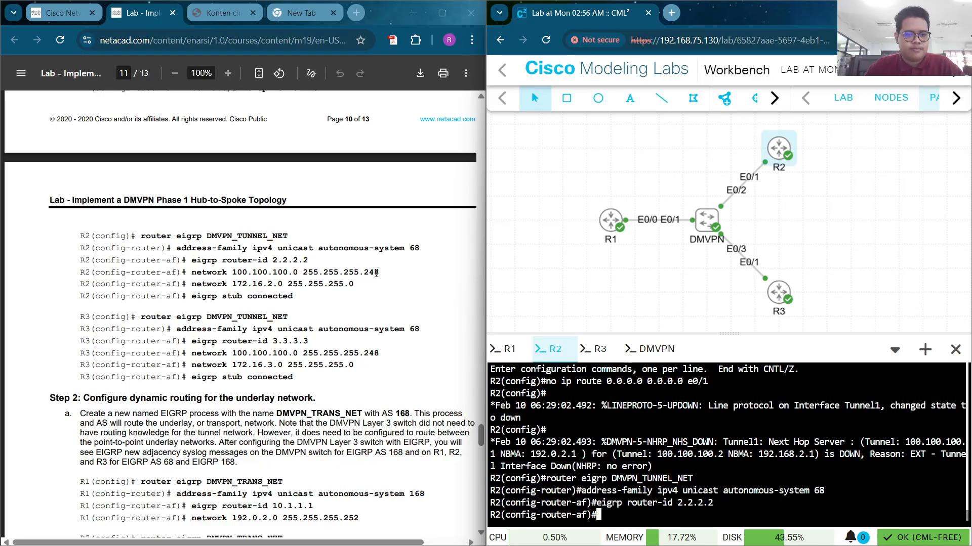
{"action": "left_click_drag", "start_coordinate": [379, 273], "coordinate": [191, 271]}
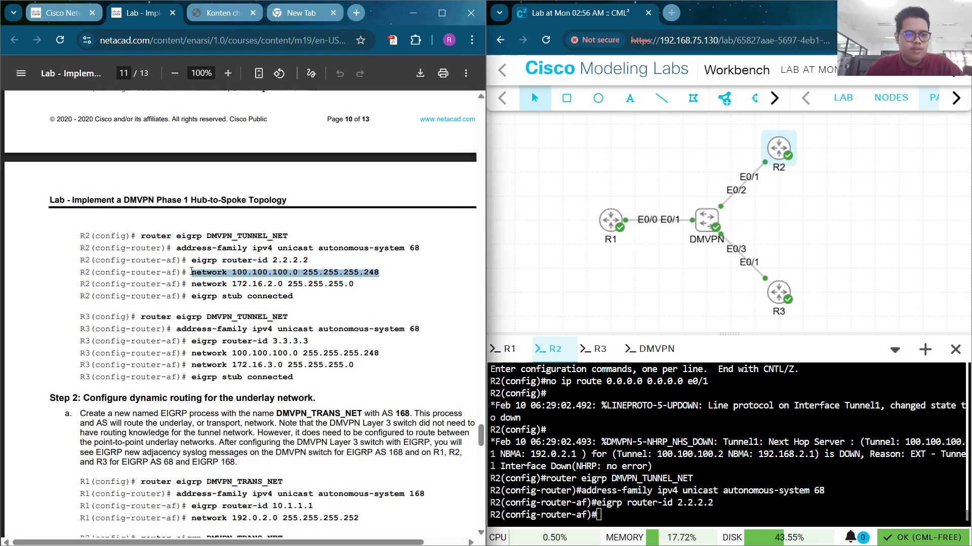
{"action": "key", "text": "ctrl+c"}
{"action": "right_click", "coordinate": [659, 495]}
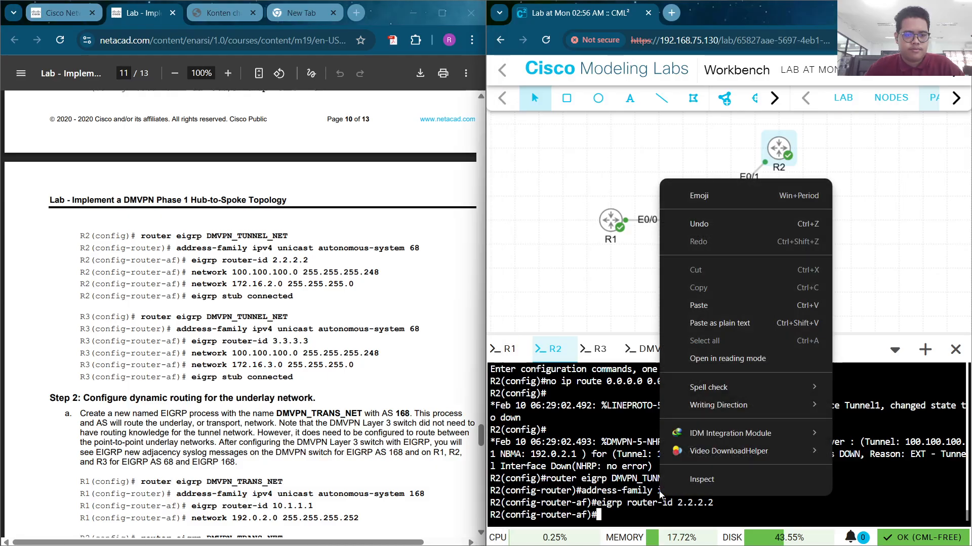
{"action": "left_click", "coordinate": [740, 303]}
{"action": "key", "text": "Return"}
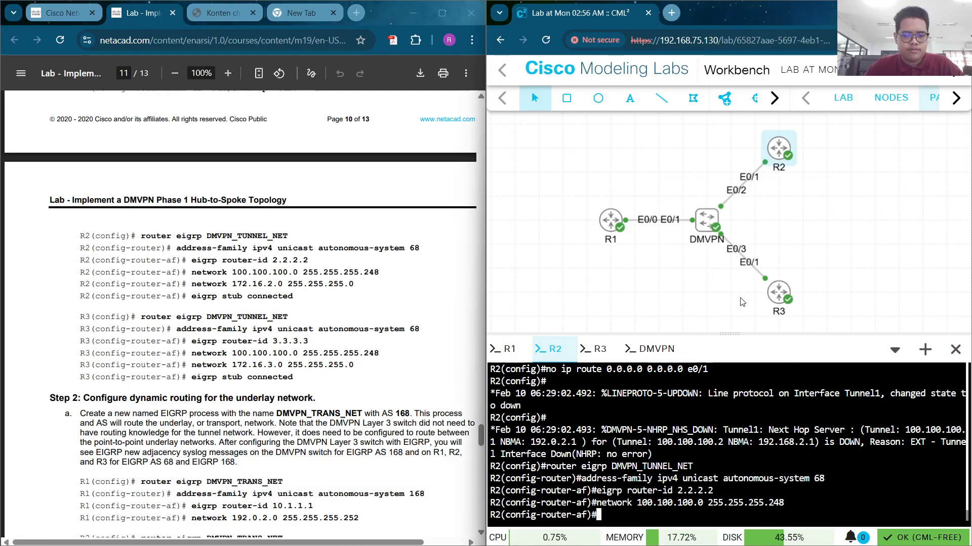
{"action": "left_click_drag", "start_coordinate": [354, 285], "coordinate": [194, 281]}
{"action": "key", "text": "ctrl+c"}
{"action": "right_click", "coordinate": [669, 503]}
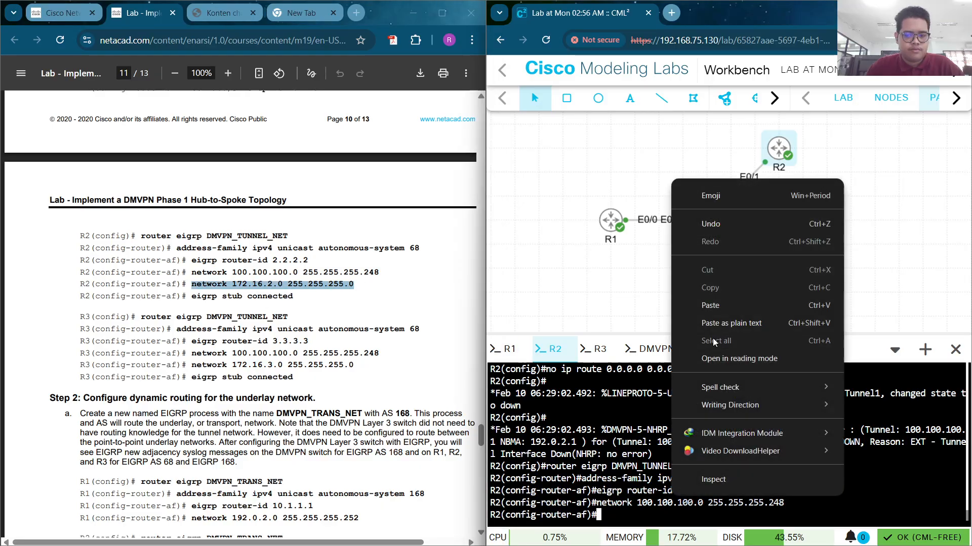
{"action": "left_click", "coordinate": [723, 305]}
{"action": "key", "text": "Return"}
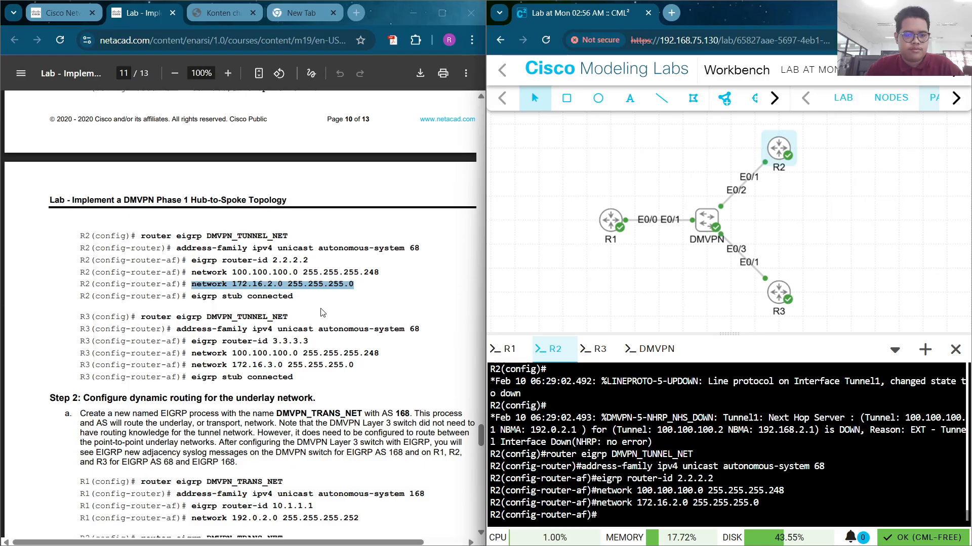
Make R2 an EIGRP stub connected router and end configuration mode
{"action": "left_click_drag", "start_coordinate": [311, 284], "coordinate": [193, 299]}
{"action": "left_click", "coordinate": [305, 303]}
{"action": "left_click", "coordinate": [261, 316]}
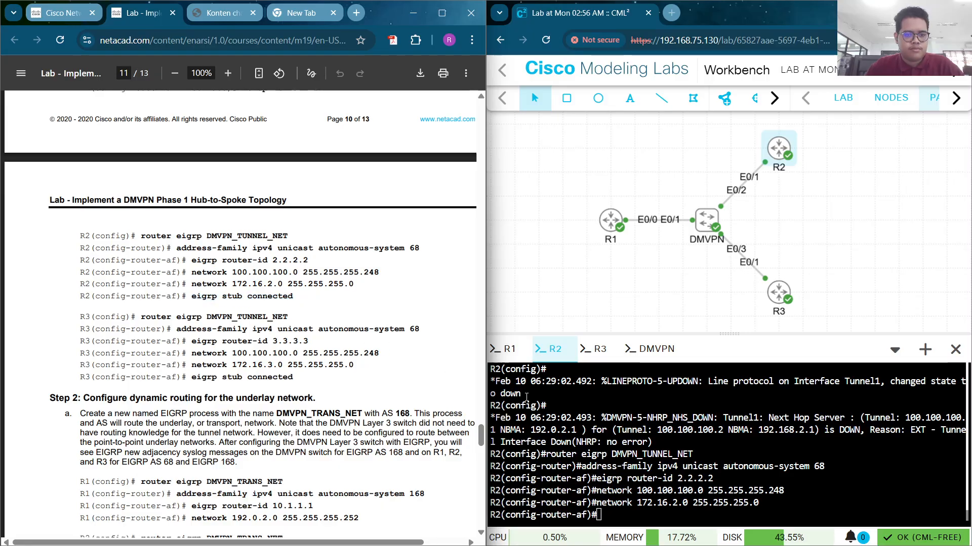
{"action": "right_click", "coordinate": [610, 487]}
{"action": "left_click", "coordinate": [656, 298]}
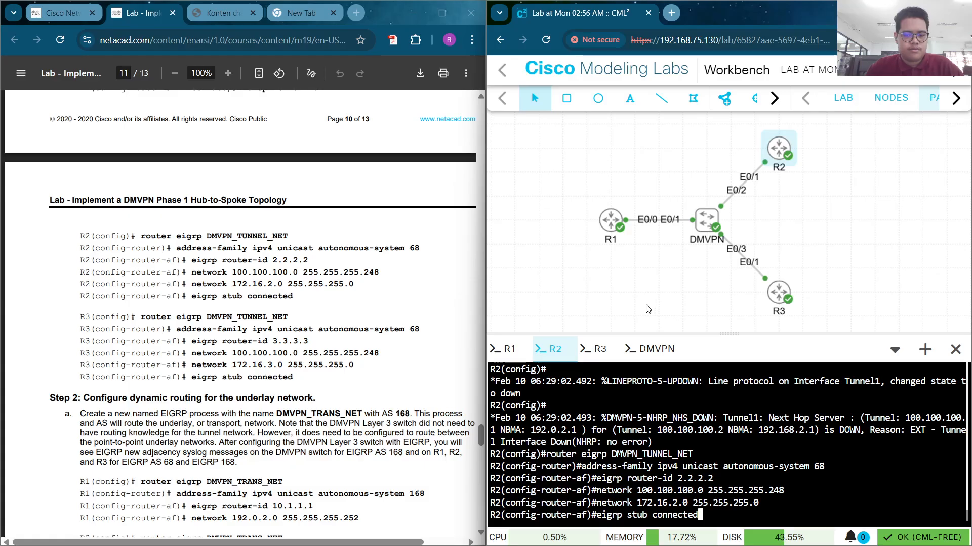
{"action": "key", "text": "Return"}
{"action": "type", "text": "end"}
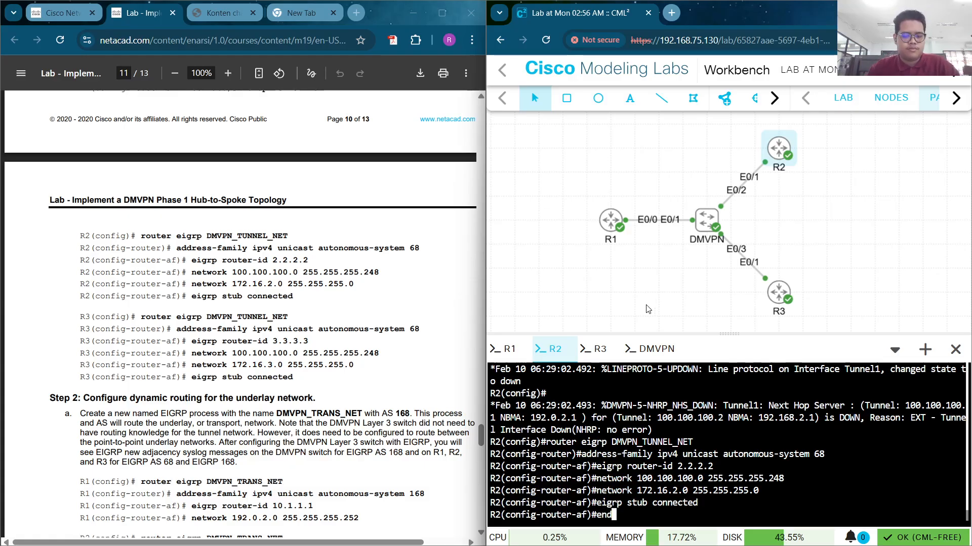
{"action": "key", "text": "Return"}
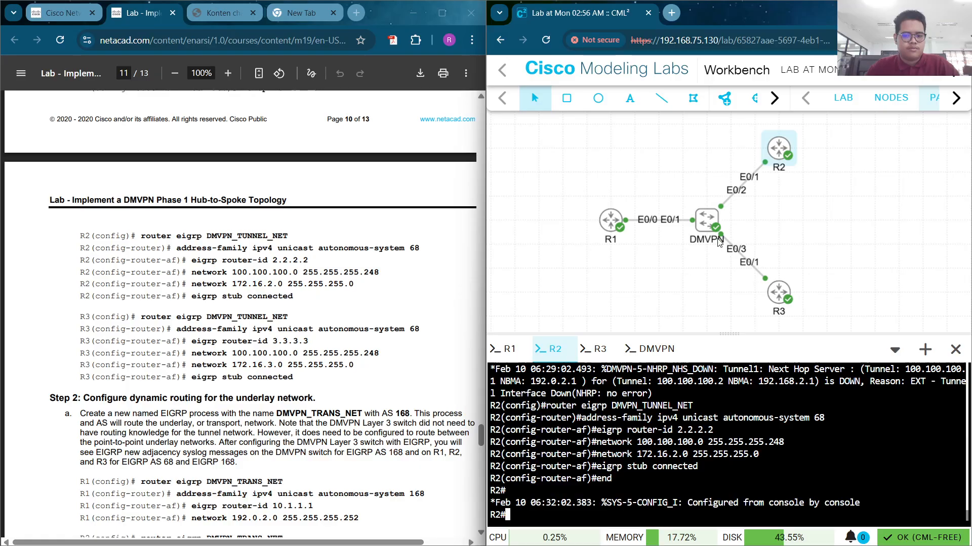
On R3, paste and run router eigrp DMVPN_TUNNEL_NET and address-family autonomous-system 68
{"action": "left_click", "coordinate": [599, 351]}
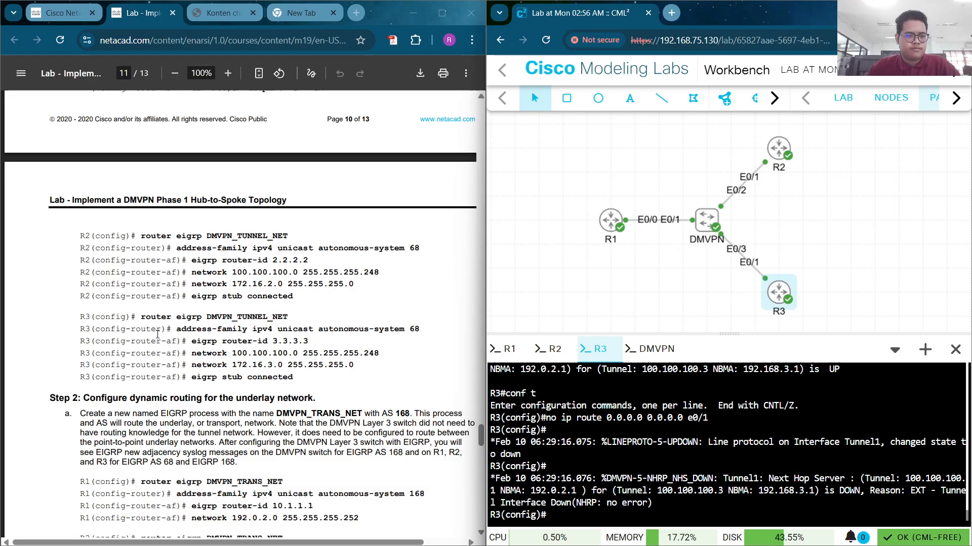
{"action": "left_click_drag", "start_coordinate": [141, 317], "coordinate": [290, 311]}
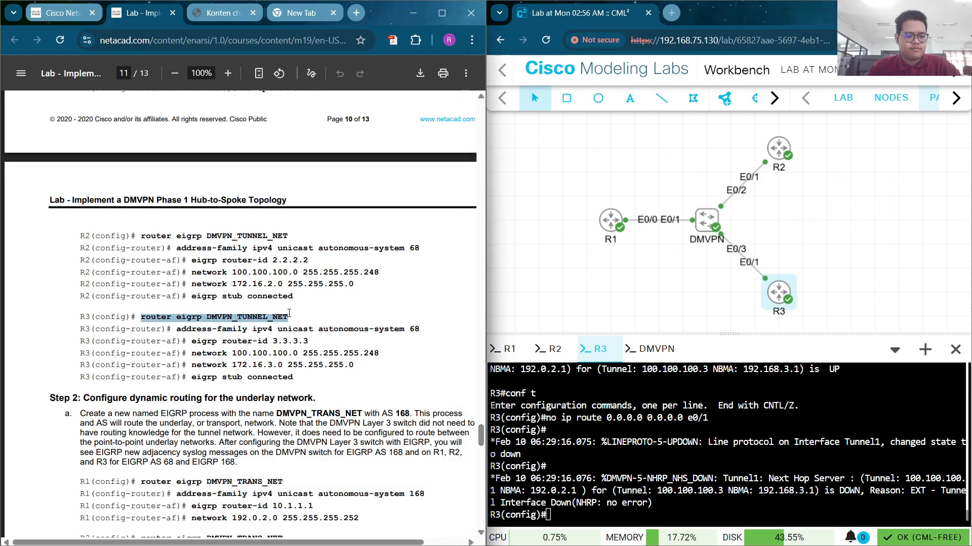
{"action": "right_click", "coordinate": [598, 513]}
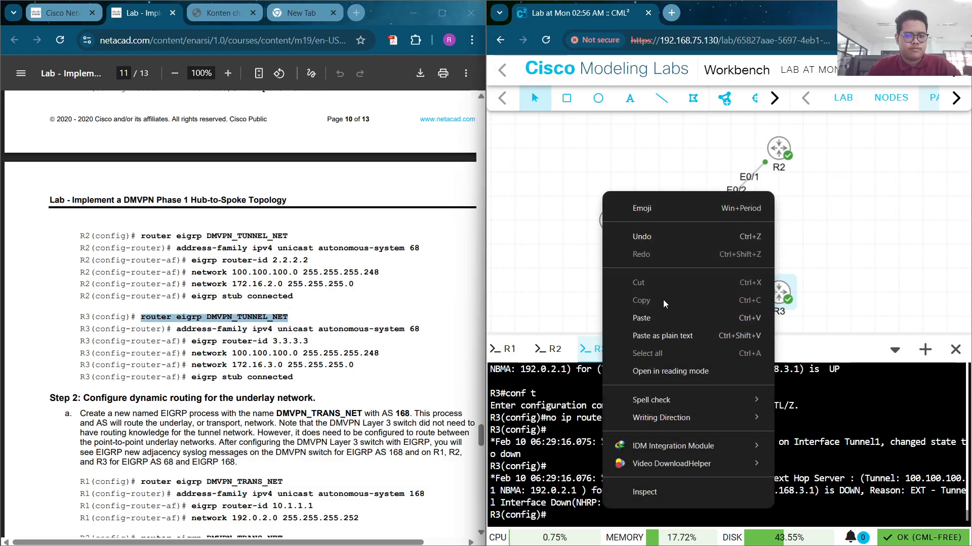
{"action": "left_click", "coordinate": [661, 317]}
{"action": "key", "text": "Return"}
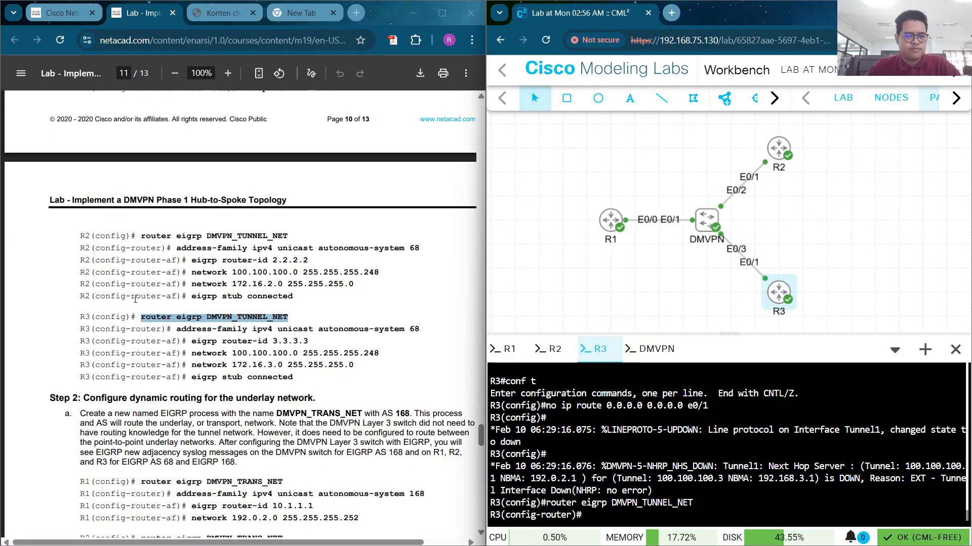
{"action": "left_click_drag", "start_coordinate": [172, 329], "coordinate": [442, 328]}
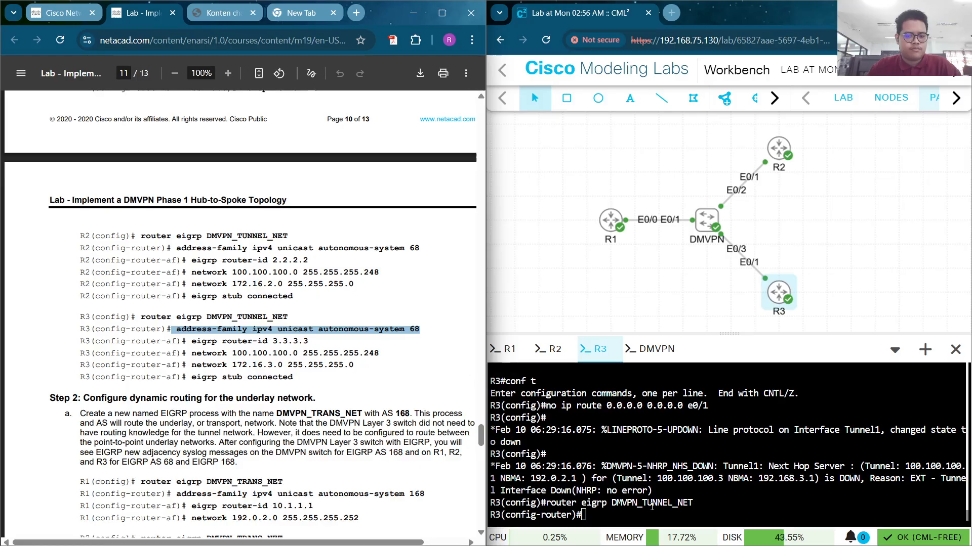
{"action": "right_click", "coordinate": [652, 466]}
{"action": "left_click", "coordinate": [732, 311]}
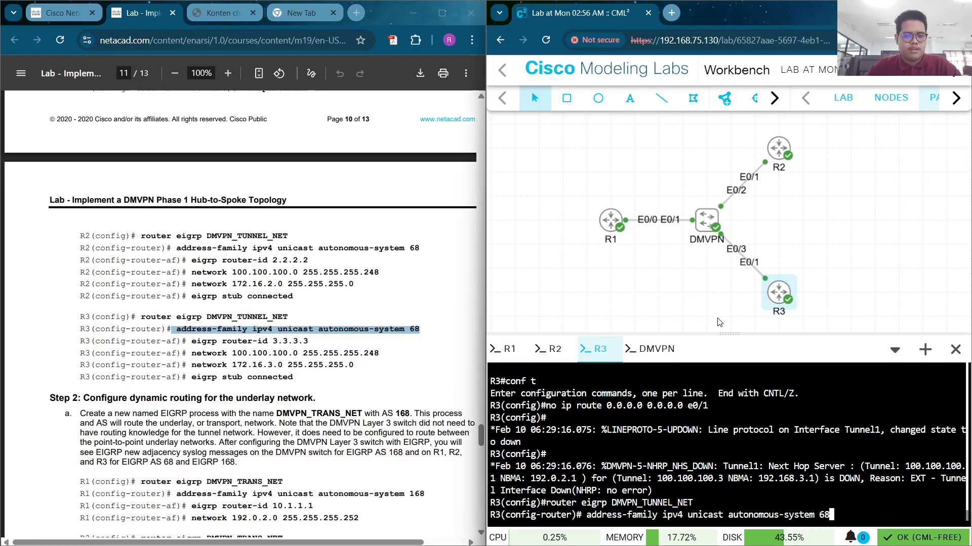
{"action": "key", "text": "Return"}
Set R3's router-id 3.3.3.3 and add networks 100.100.100.0/29 and 172.16.3.0/24
{"action": "left_click", "coordinate": [314, 343]}
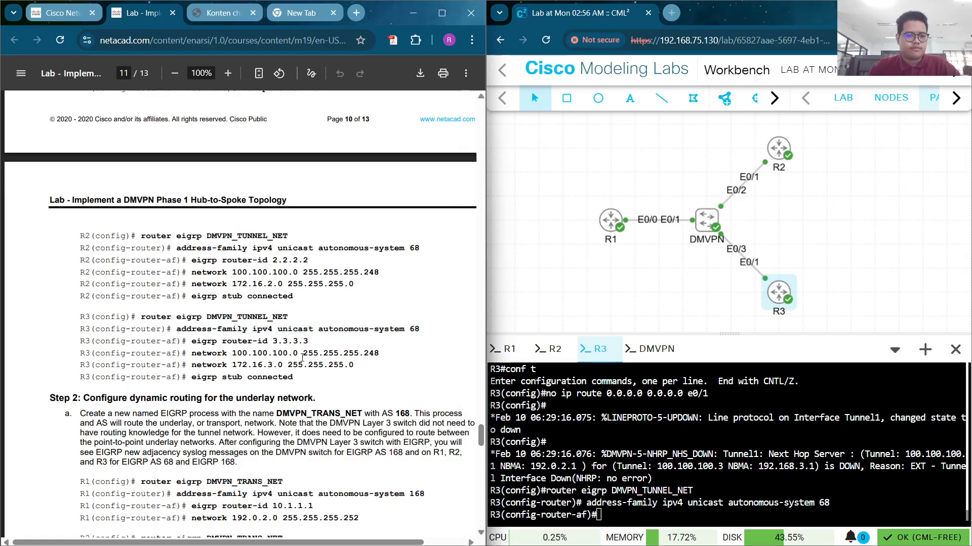
{"action": "left_click_drag", "start_coordinate": [314, 343], "coordinate": [191, 343]}
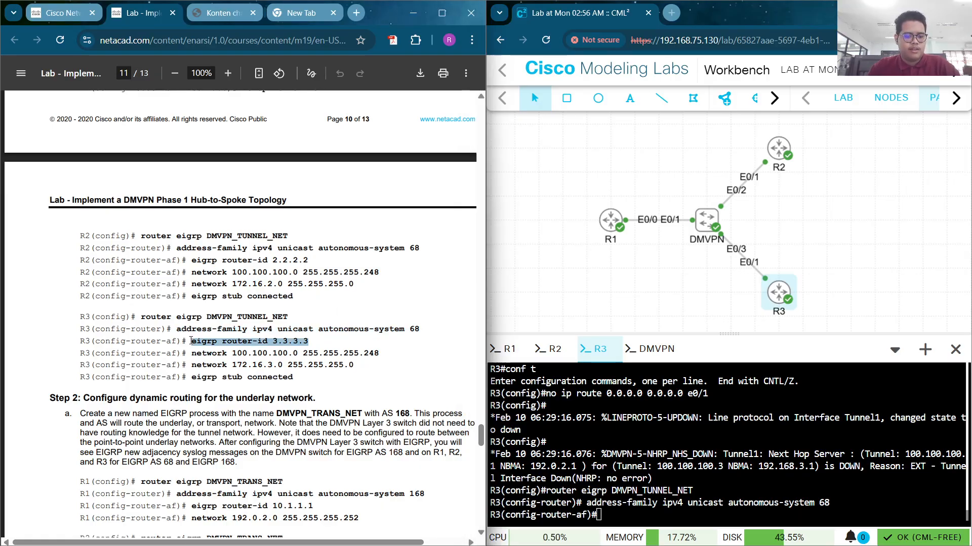
{"action": "right_click", "coordinate": [763, 503]}
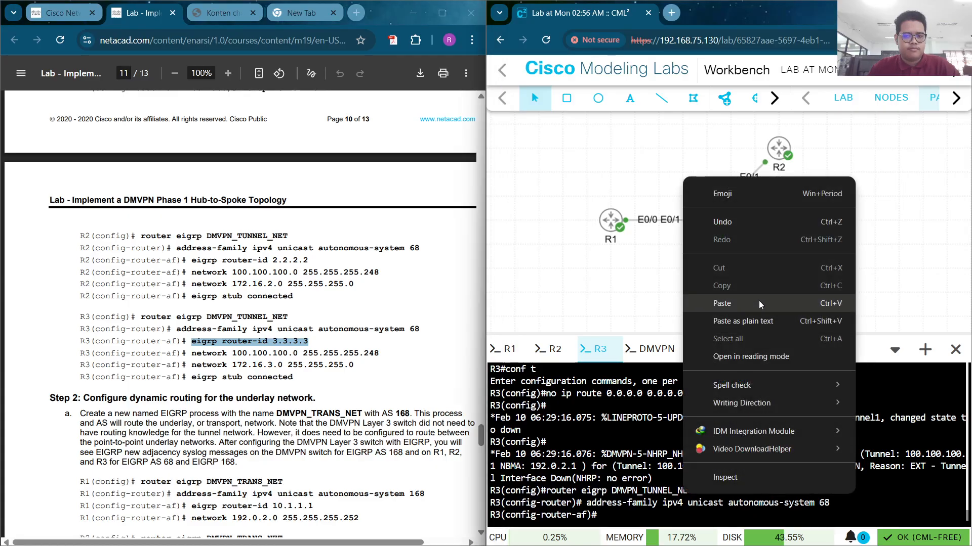
{"action": "left_click", "coordinate": [759, 306]}
{"action": "key", "text": "Return"}
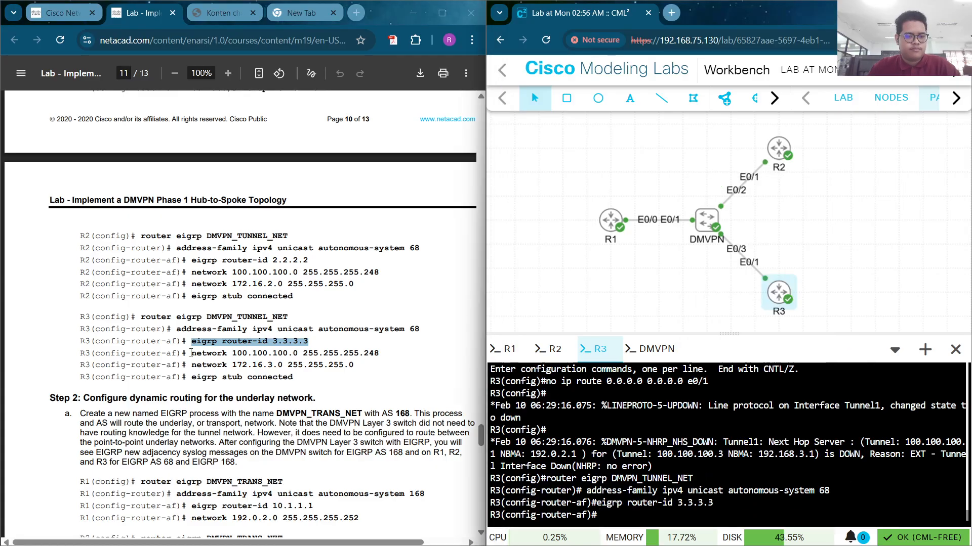
{"action": "left_click_drag", "start_coordinate": [192, 354], "coordinate": [409, 349]}
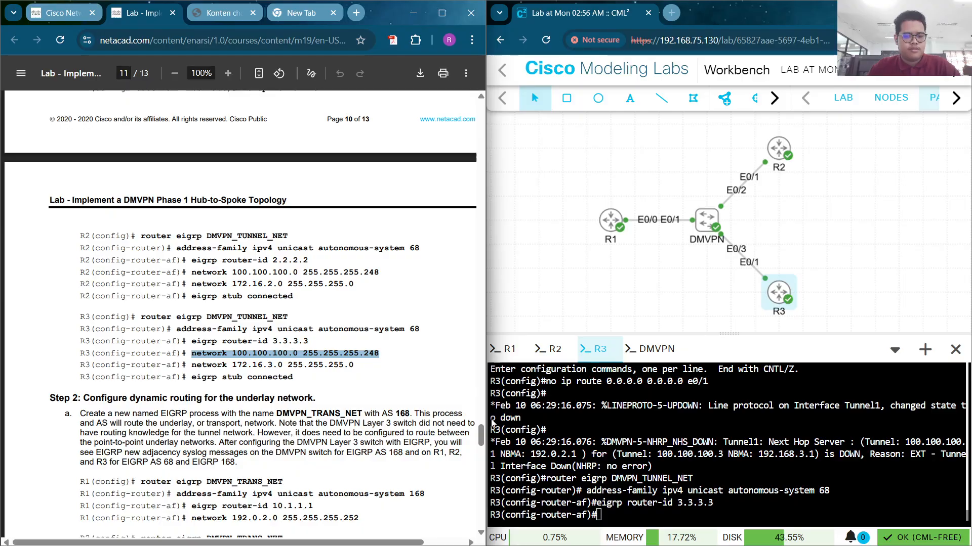
{"action": "right_click", "coordinate": [627, 507]}
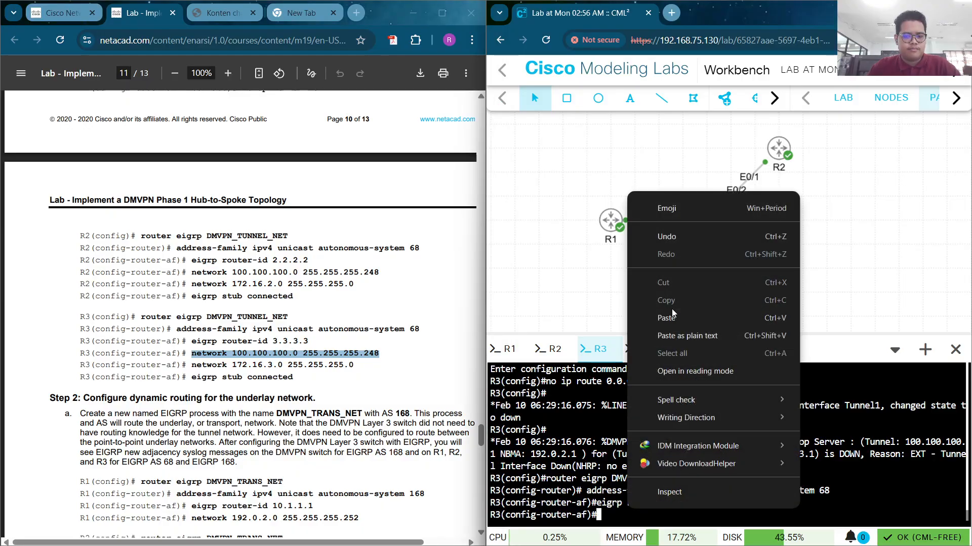
{"action": "left_click", "coordinate": [674, 316]}
{"action": "key", "text": "Return"}
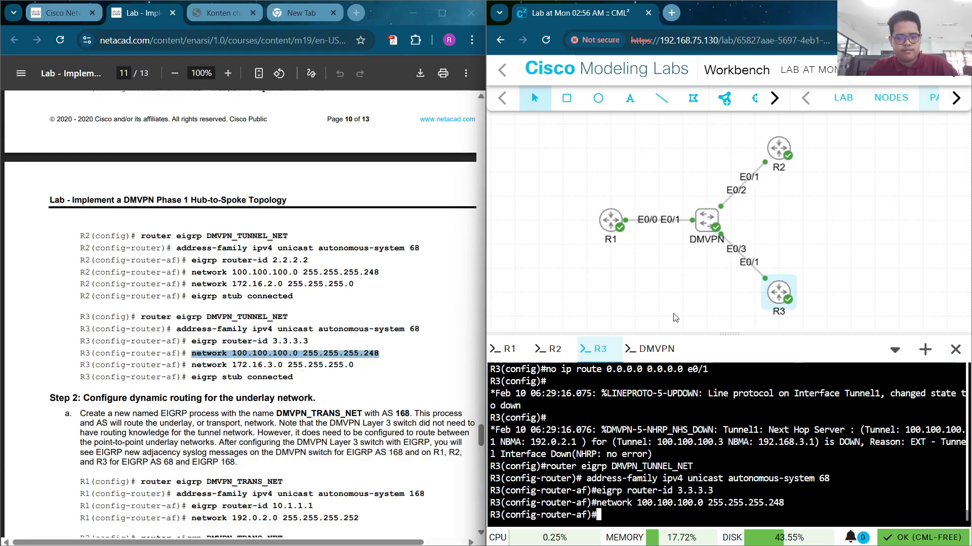
{"action": "left_click_drag", "start_coordinate": [353, 365], "coordinate": [192, 364]}
{"action": "key", "text": "ctrl+c"}
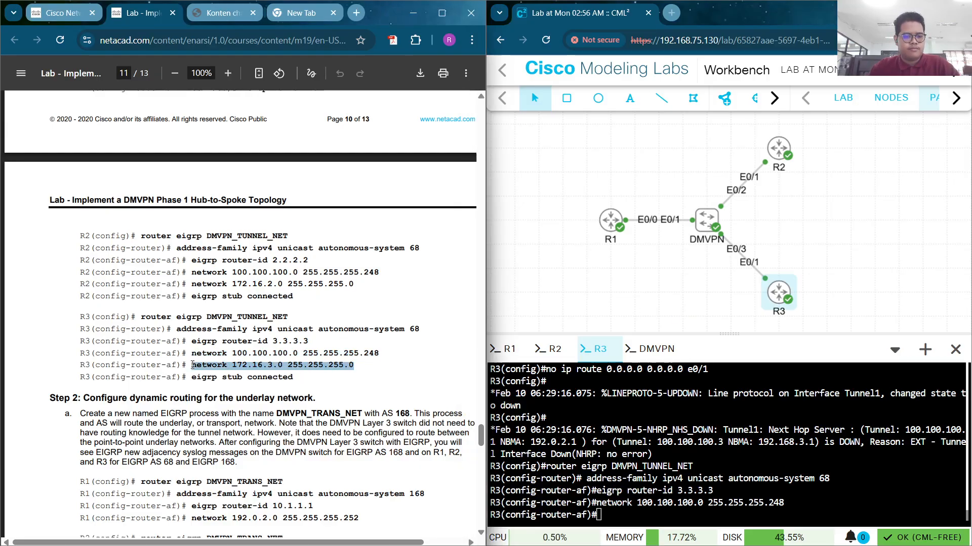
{"action": "left_click", "coordinate": [195, 365]}
{"action": "right_click", "coordinate": [632, 493]}
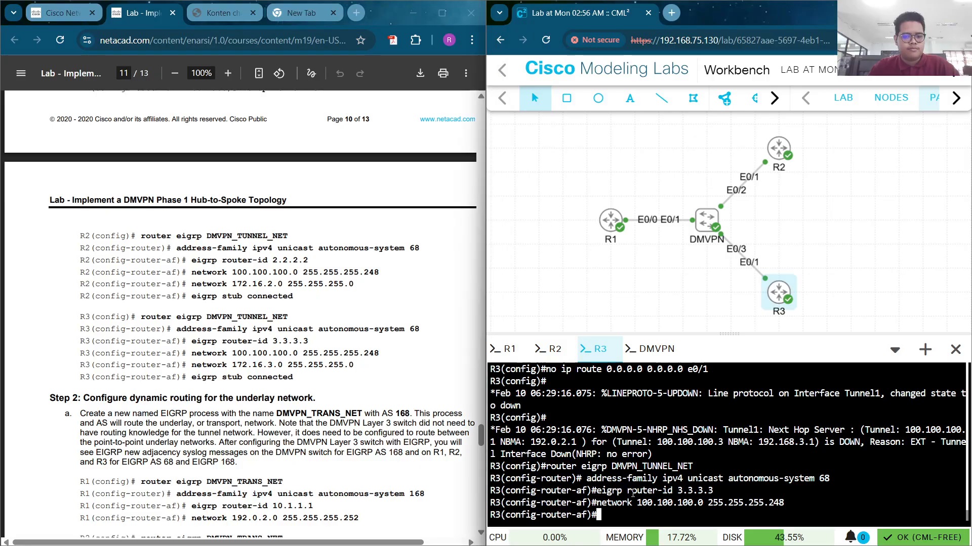
{"action": "left_click", "coordinate": [671, 303]}
{"action": "key", "text": "Return"}
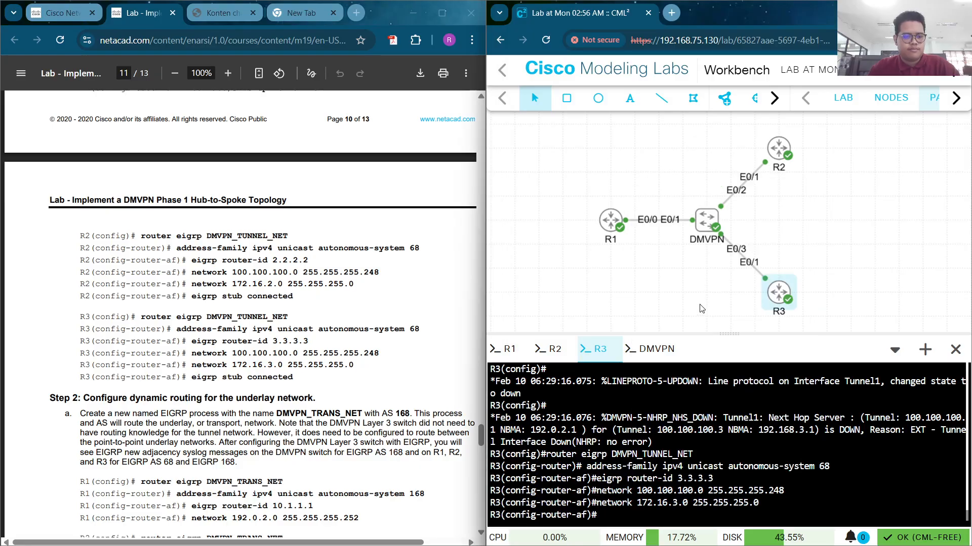
Make R3 an EIGRP stub connected router and end configuration mode
{"action": "left_click_drag", "start_coordinate": [302, 371], "coordinate": [207, 378]}
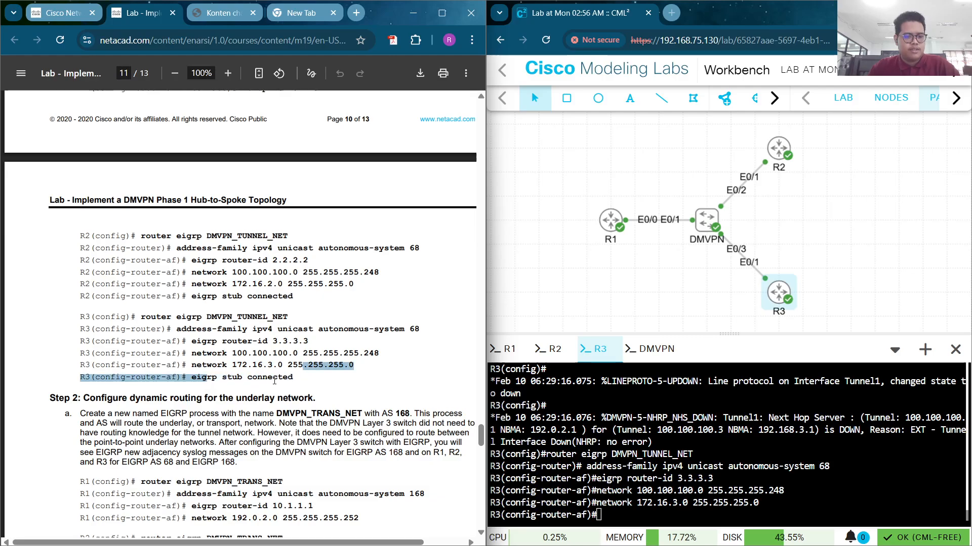
{"action": "left_click", "coordinate": [297, 386]}
{"action": "left_click_drag", "start_coordinate": [295, 380], "coordinate": [192, 378]}
{"action": "key", "text": "ctrl+c"}
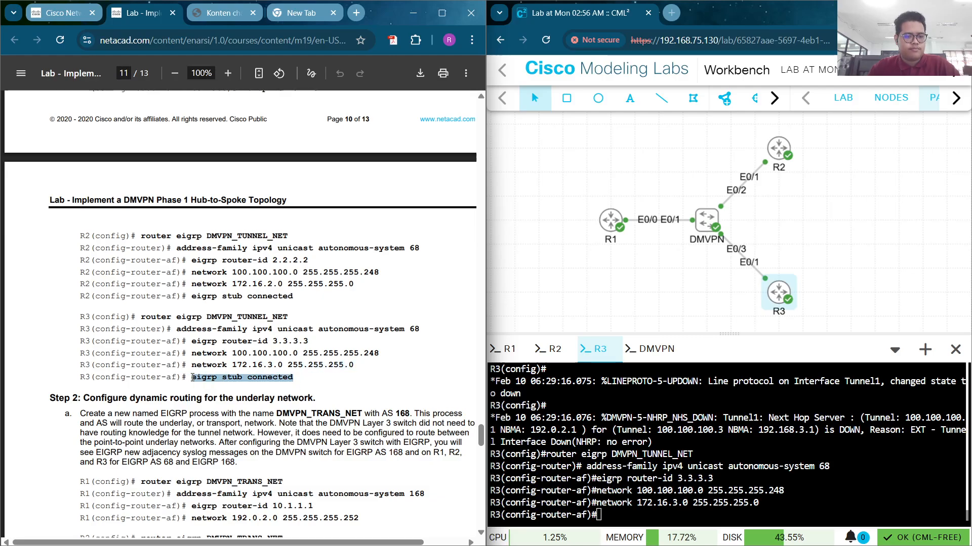
{"action": "right_click", "coordinate": [681, 508]}
{"action": "left_click", "coordinate": [719, 319]}
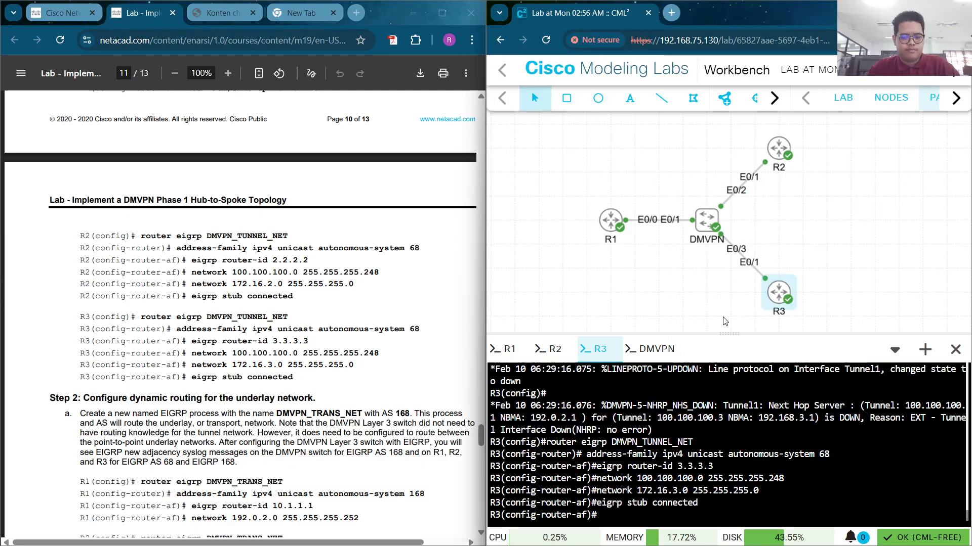
{"action": "type", "text": "end"}
{"action": "key", "text": "Return"}
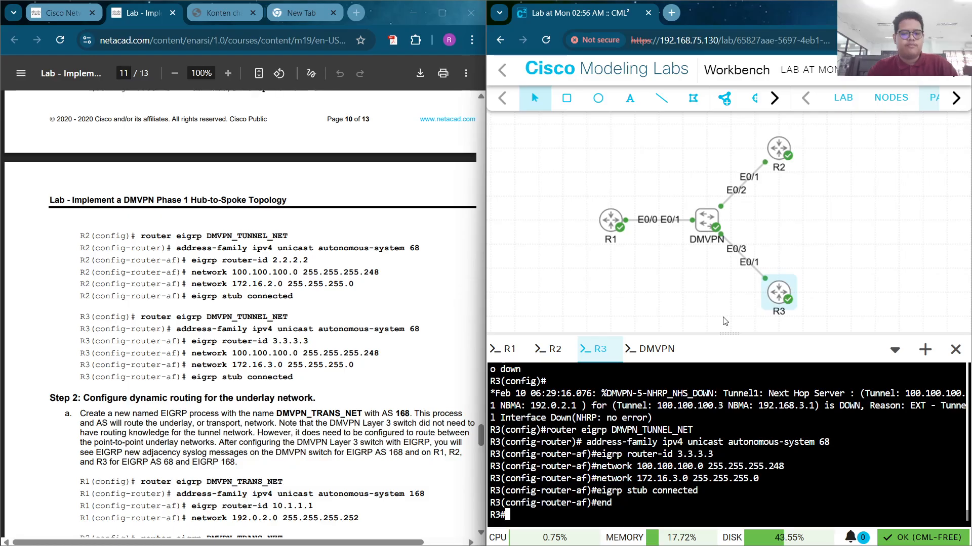
Return to R1's console and select the guide's Step 2 DMVPN_TRANS_NET AS 168 command blocks
{"action": "left_click", "coordinate": [506, 349]}
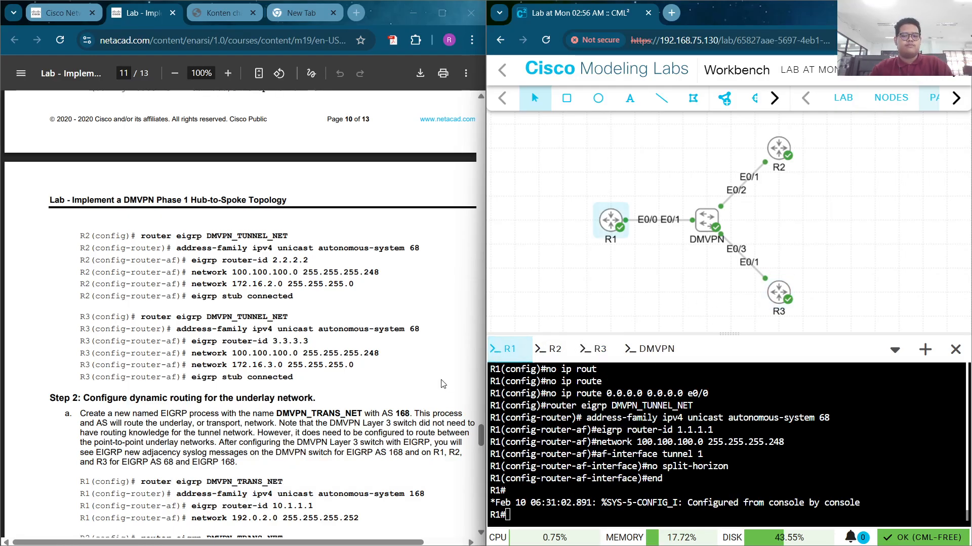
{"action": "scroll", "coordinate": [233, 297], "scroll_direction": "down", "scroll_amount": 4}
{"action": "scroll", "coordinate": [231, 296], "scroll_direction": "down", "scroll_amount": 10}
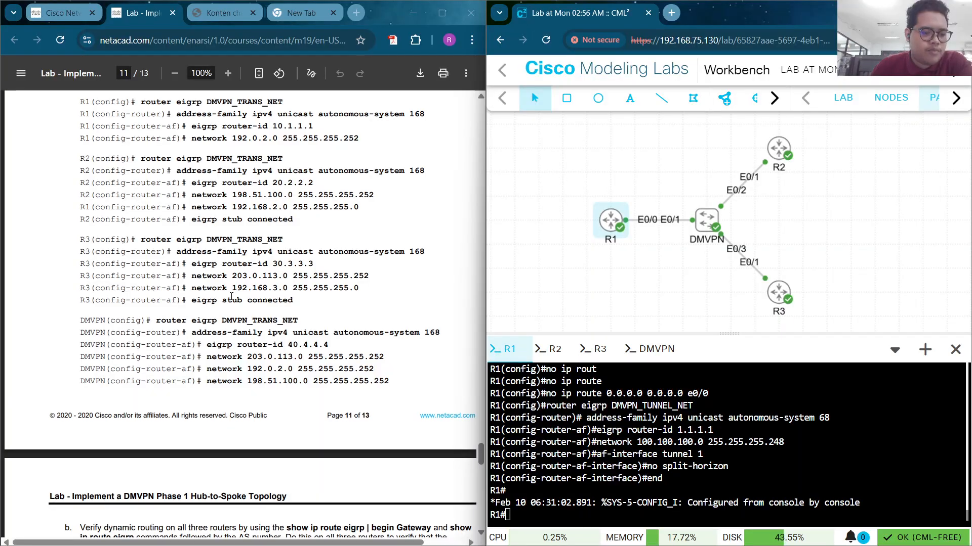
{"action": "scroll", "coordinate": [231, 297], "scroll_direction": "down", "scroll_amount": 3}
{"action": "scroll", "coordinate": [231, 293], "scroll_direction": "up", "scroll_amount": 15}
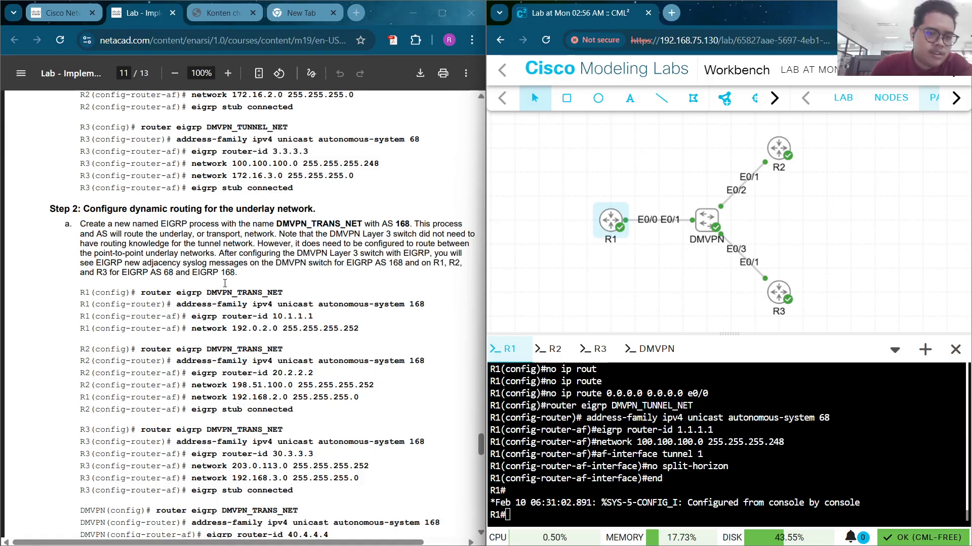
{"action": "scroll", "coordinate": [225, 283], "scroll_direction": "down", "scroll_amount": 1}
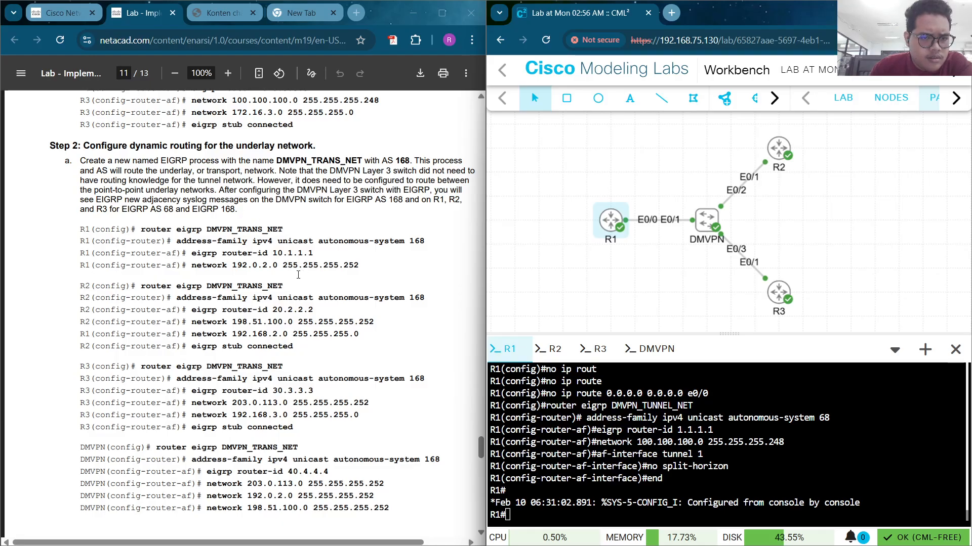
{"action": "scroll", "coordinate": [298, 274], "scroll_direction": "down", "scroll_amount": 2}
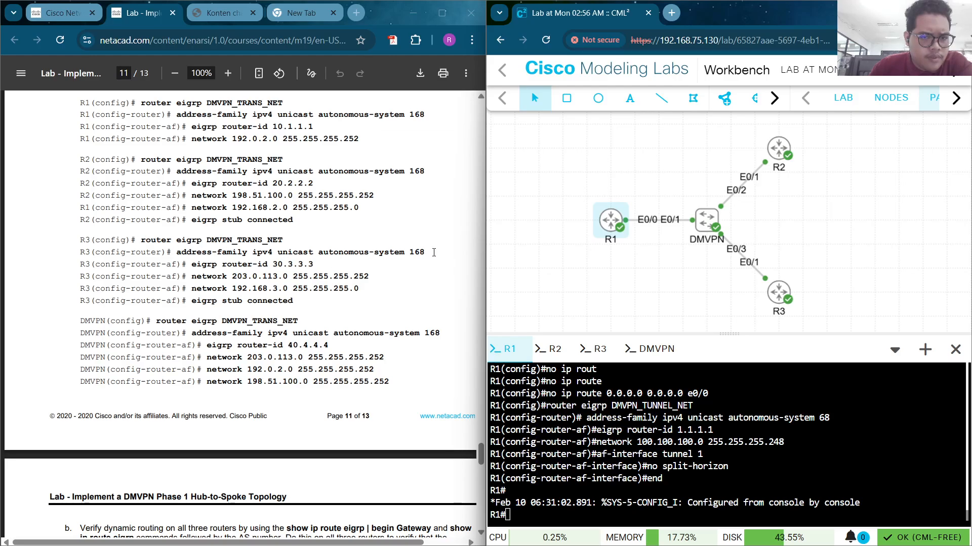
{"action": "scroll", "coordinate": [432, 237], "scroll_direction": "up", "scroll_amount": 2}
{"action": "scroll", "coordinate": [435, 344], "scroll_direction": "down", "scroll_amount": 1}
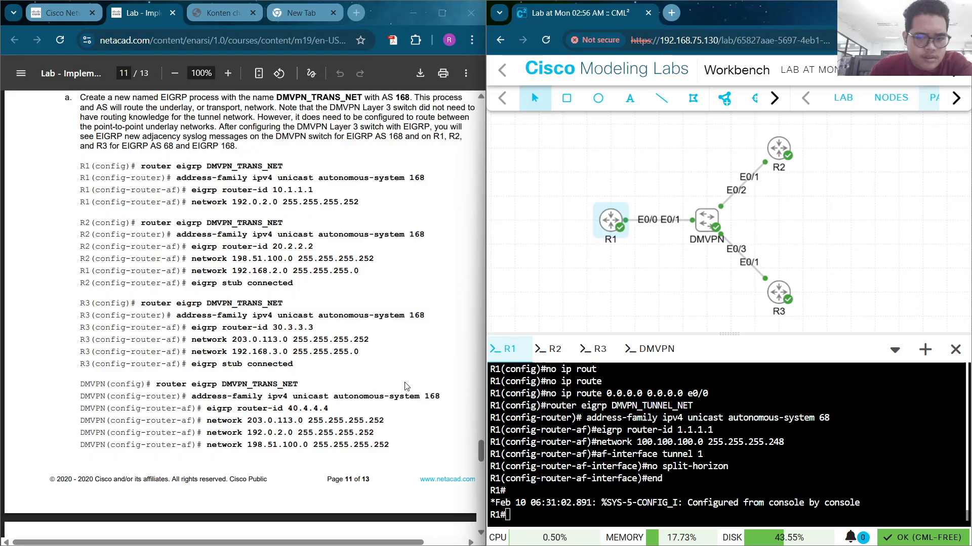
{"action": "scroll", "coordinate": [320, 372], "scroll_direction": "down", "scroll_amount": 1}
{"action": "scroll", "coordinate": [320, 373], "scroll_direction": "down", "scroll_amount": 5}
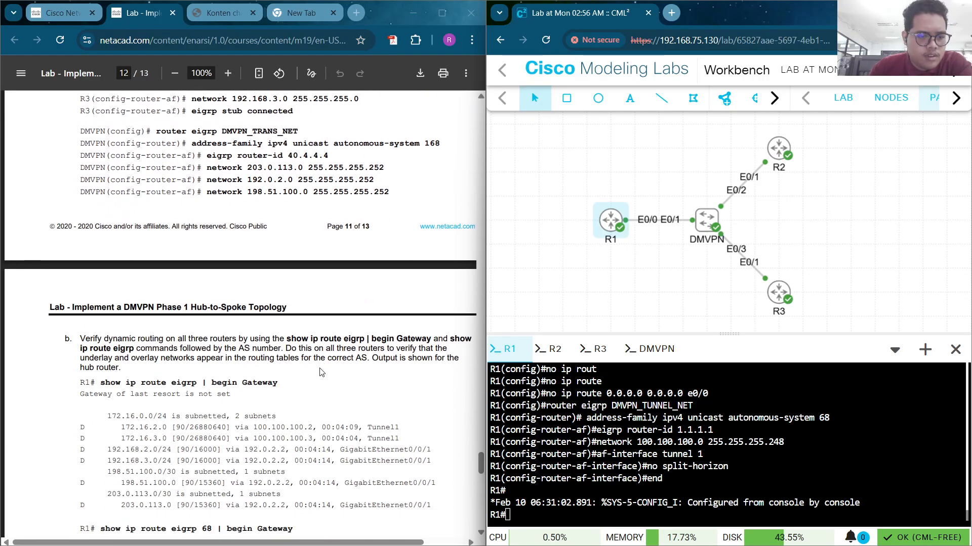
{"action": "scroll", "coordinate": [311, 340], "scroll_direction": "up", "scroll_amount": 7}
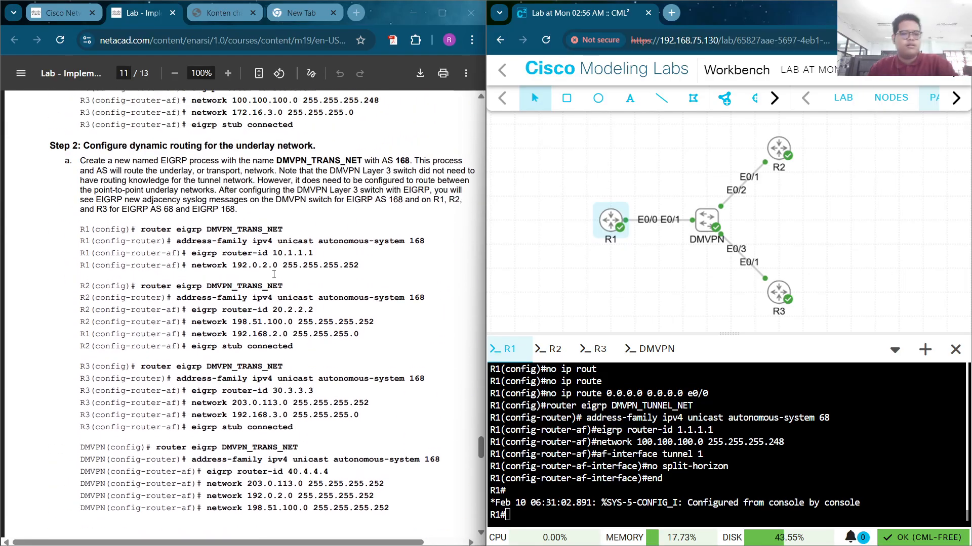
{"action": "left_click_drag", "start_coordinate": [396, 511], "coordinate": [76, 228]}
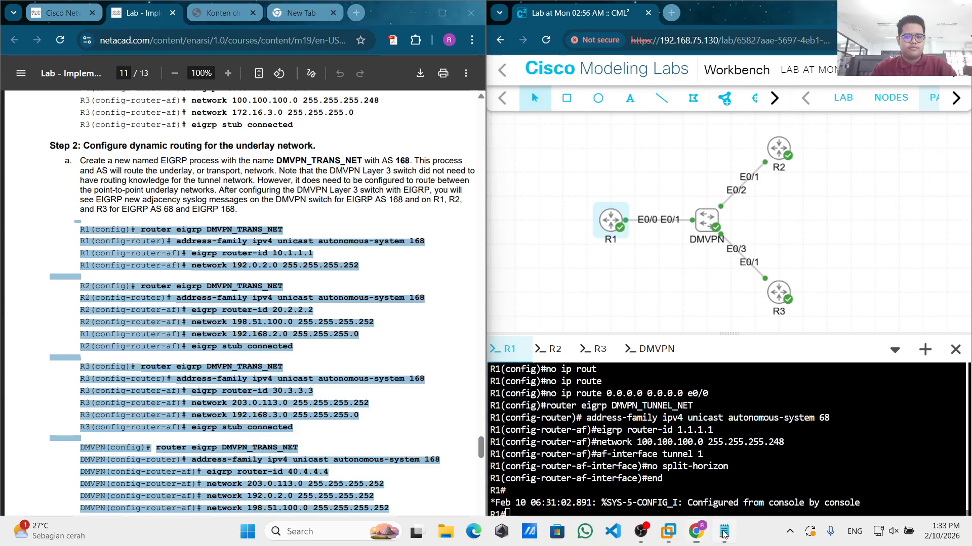
Replace the notes with the underlay config, deleting leftover prompts and configuration-window lines
{"action": "left_click", "coordinate": [720, 532]}
{"action": "key", "text": "ctrl+a"}
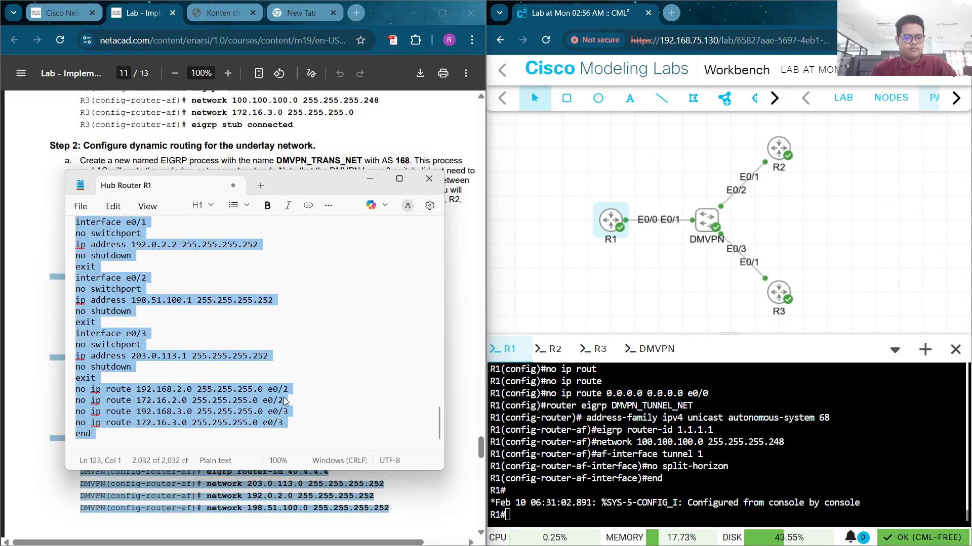
{"action": "key", "text": "ctrl+v"}
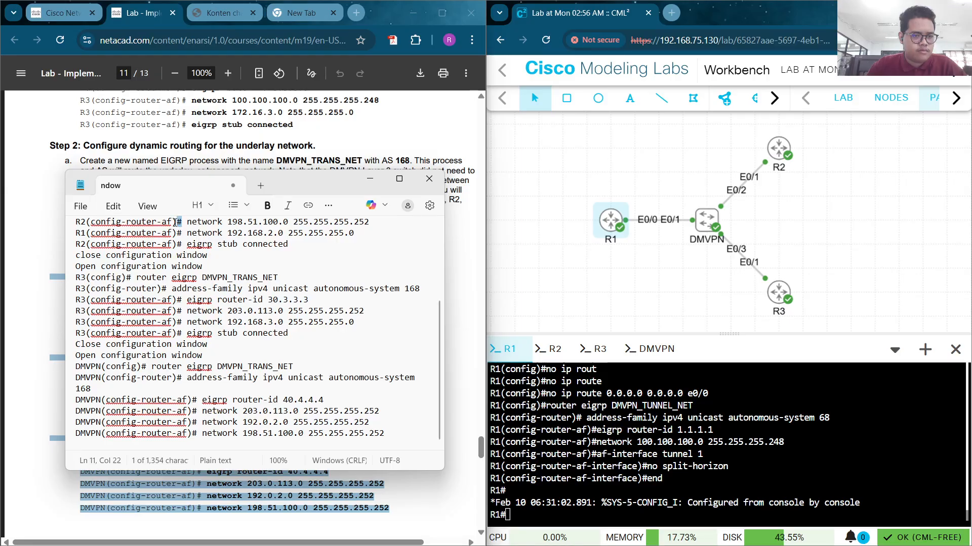
{"action": "left_click_drag", "start_coordinate": [182, 222], "coordinate": [62, 224]}
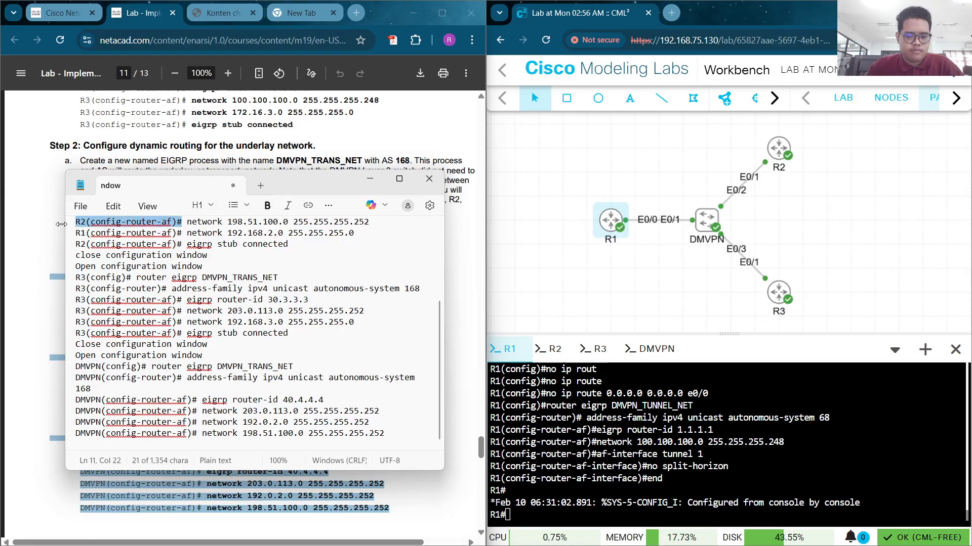
{"action": "key", "text": "BackSpace"}
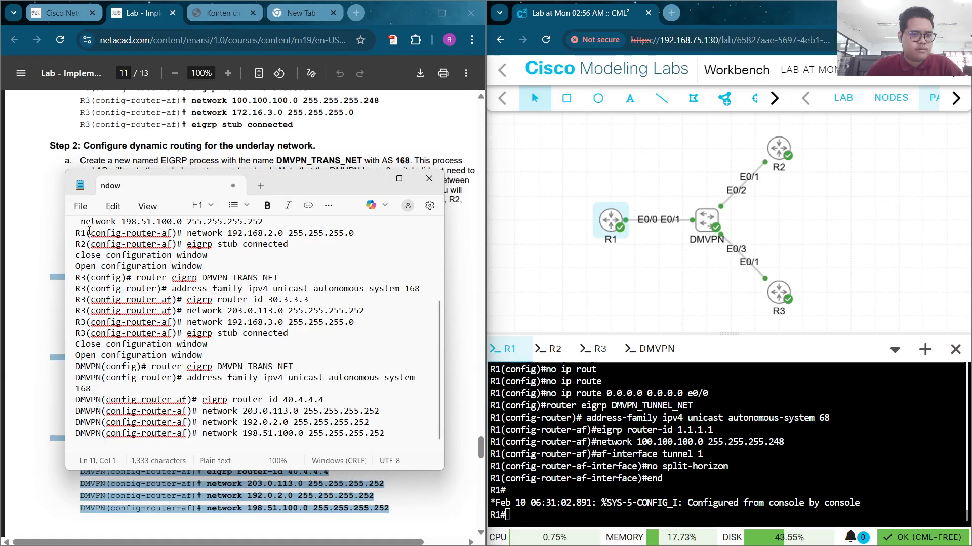
{"action": "left_click_drag", "start_coordinate": [184, 233], "coordinate": [74, 236]}
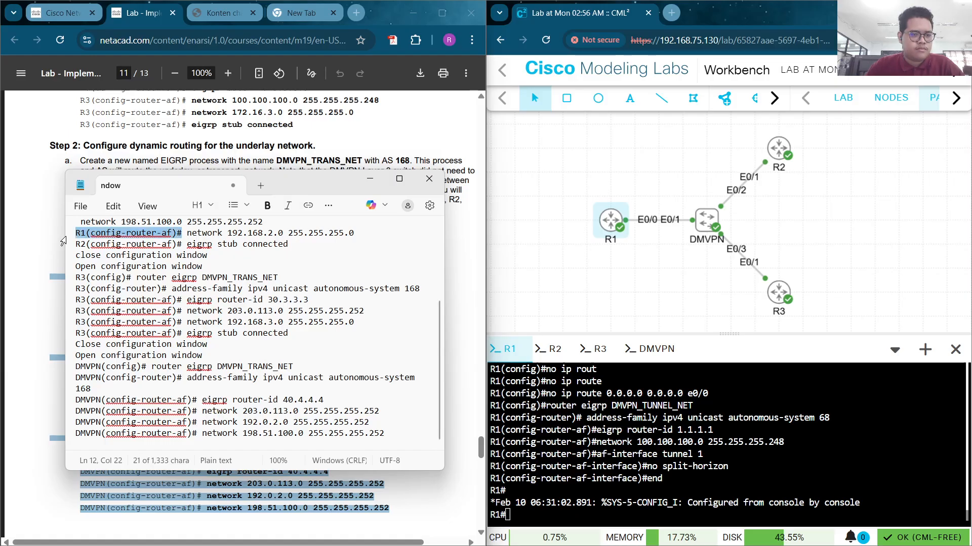
{"action": "key", "text": "BackSpace"}
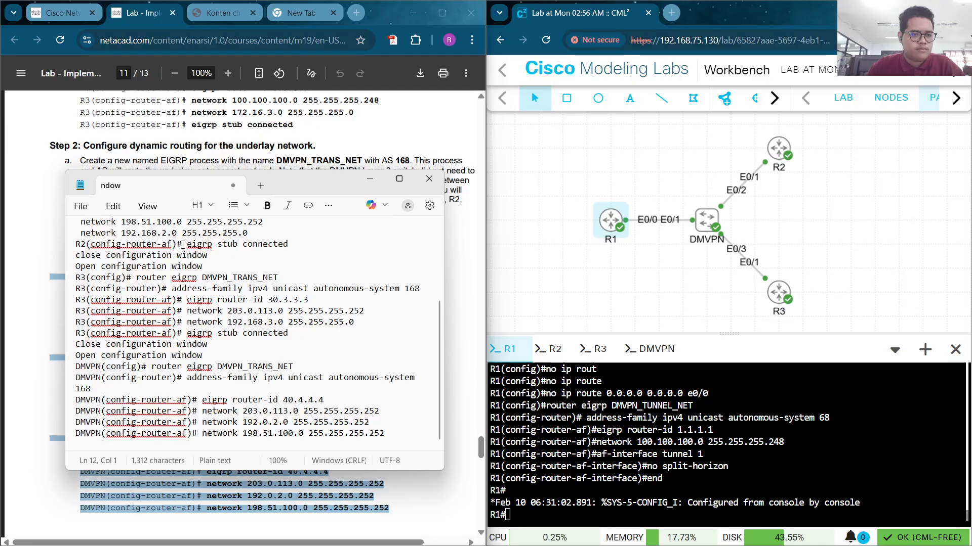
{"action": "left_click_drag", "start_coordinate": [183, 245], "coordinate": [73, 248]}
{"action": "key", "text": "BackSpace"}
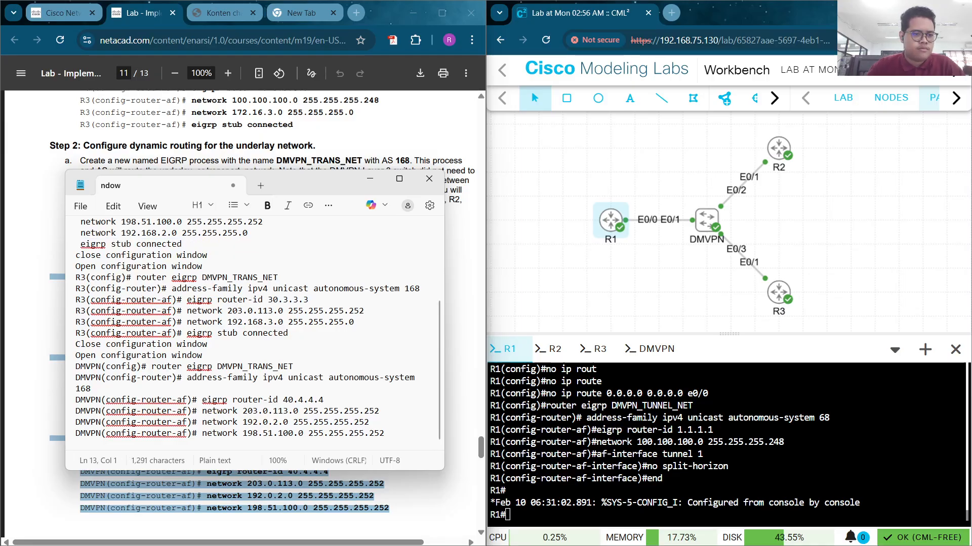
{"action": "left_click_drag", "start_coordinate": [231, 268], "coordinate": [73, 256]}
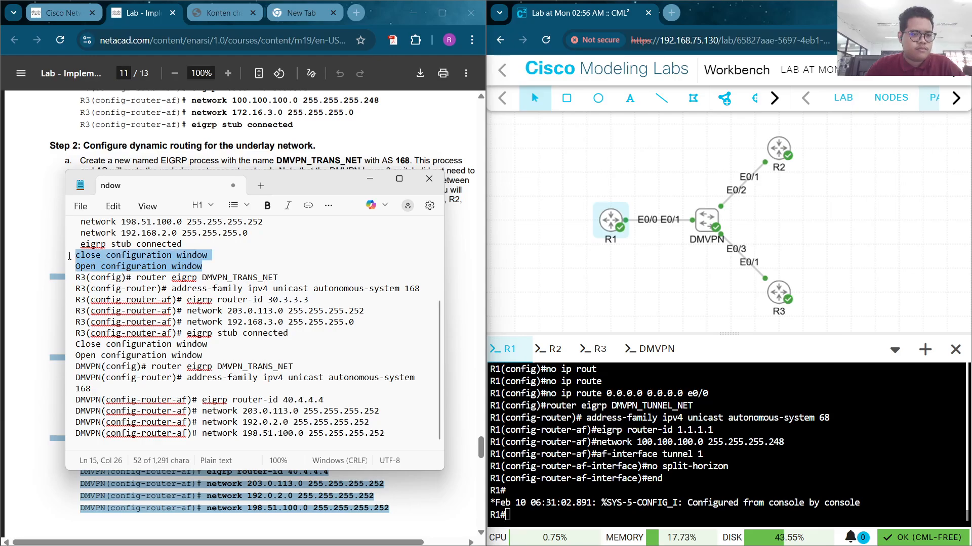
{"action": "key", "text": "BackSpace"}
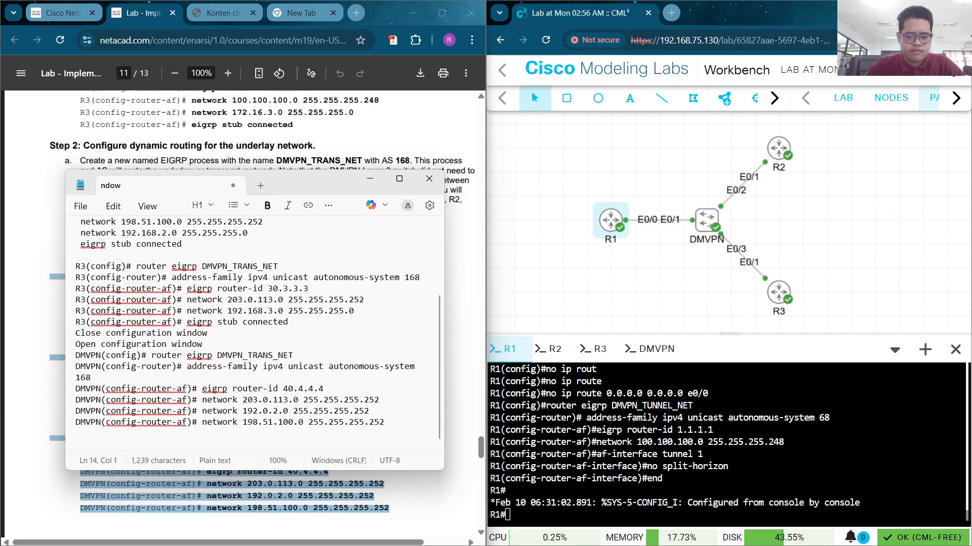
{"action": "key", "text": "Return"}
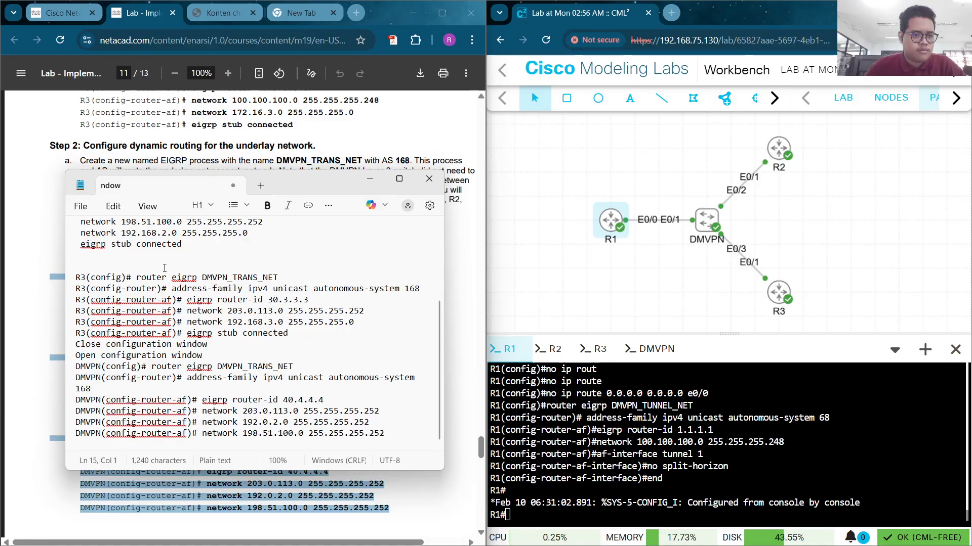
Delete the 'R2(config-router-af)#' prefix from R2's router-id line
{"action": "scroll", "coordinate": [165, 261], "scroll_direction": "up", "scroll_amount": 1}
{"action": "scroll", "coordinate": [166, 261], "scroll_direction": "up", "scroll_amount": 3}
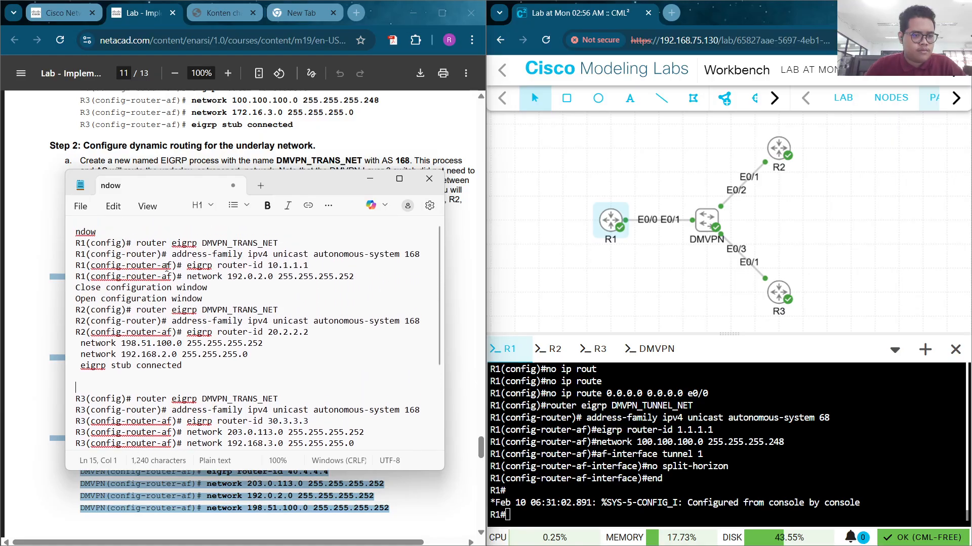
{"action": "left_click_drag", "start_coordinate": [188, 332], "coordinate": [71, 331]}
{"action": "key", "text": "BackSpace"}
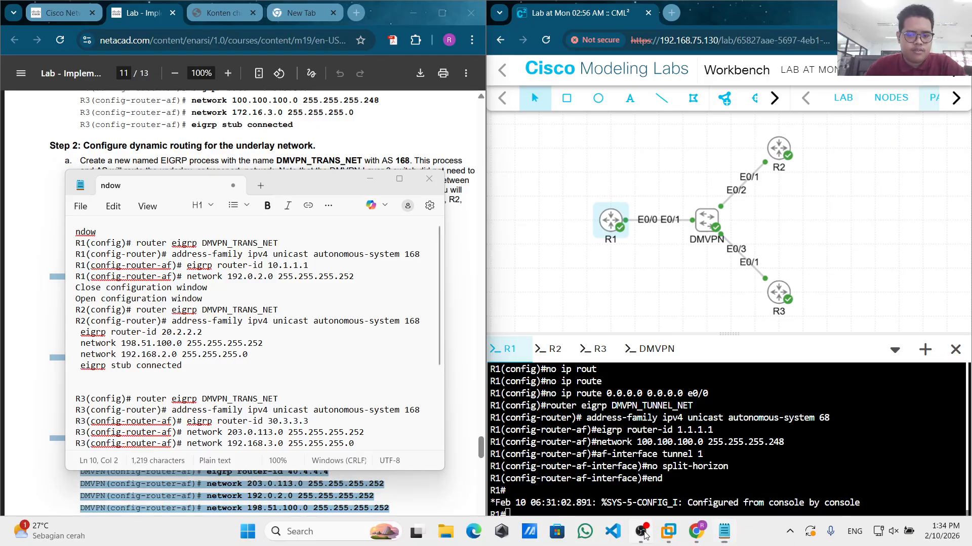
Select the R1 EIGRP command block in the prompt-free Notepad and move that window aside
{"action": "left_click", "coordinate": [641, 531]}
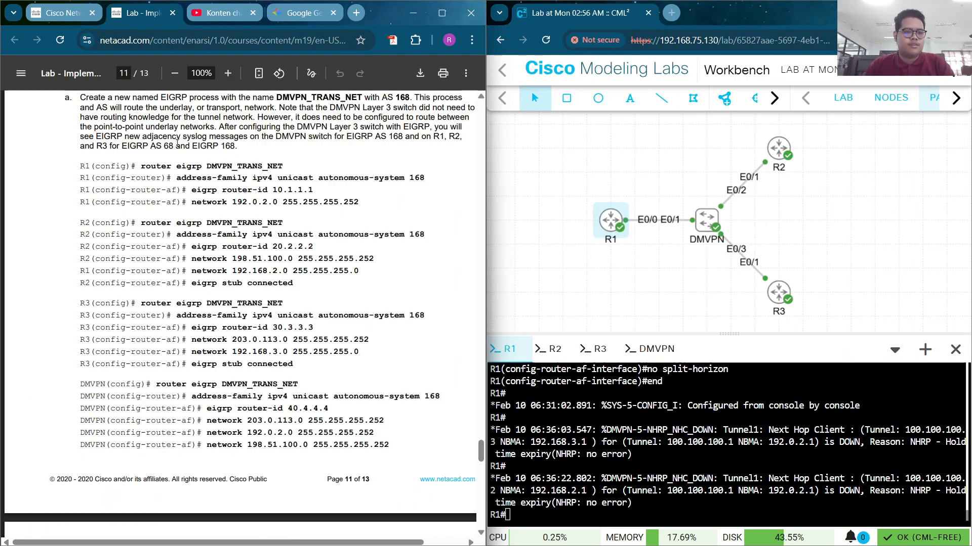
{"action": "scroll", "coordinate": [193, 226], "scroll_direction": "up", "scroll_amount": 1}
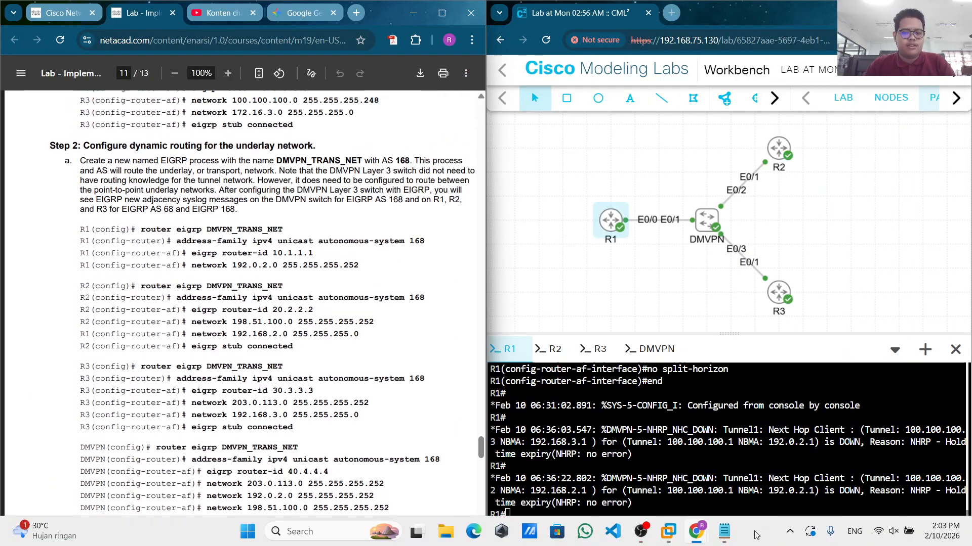
{"action": "left_click", "coordinate": [732, 535]}
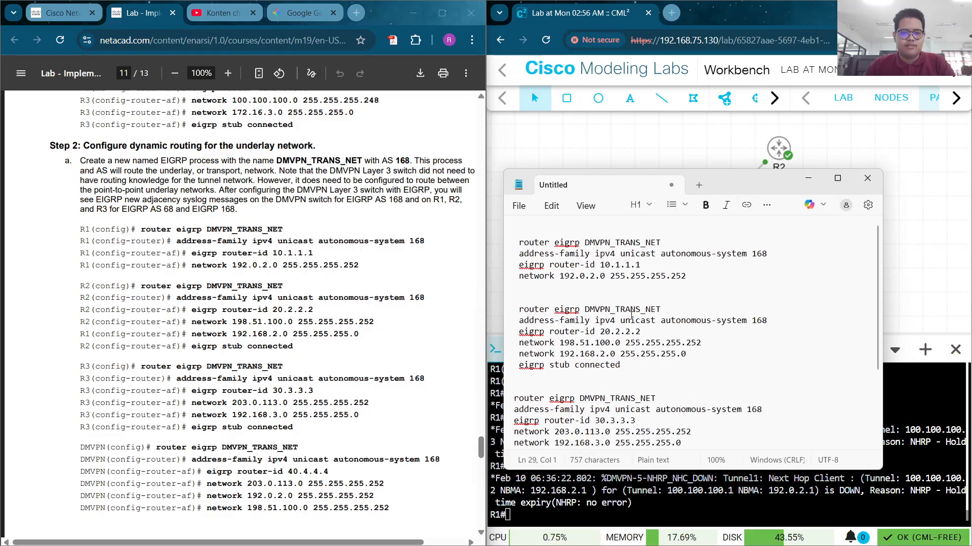
{"action": "left_click_drag", "start_coordinate": [730, 287], "coordinate": [514, 243]}
{"action": "key", "text": "ctrl+c"}
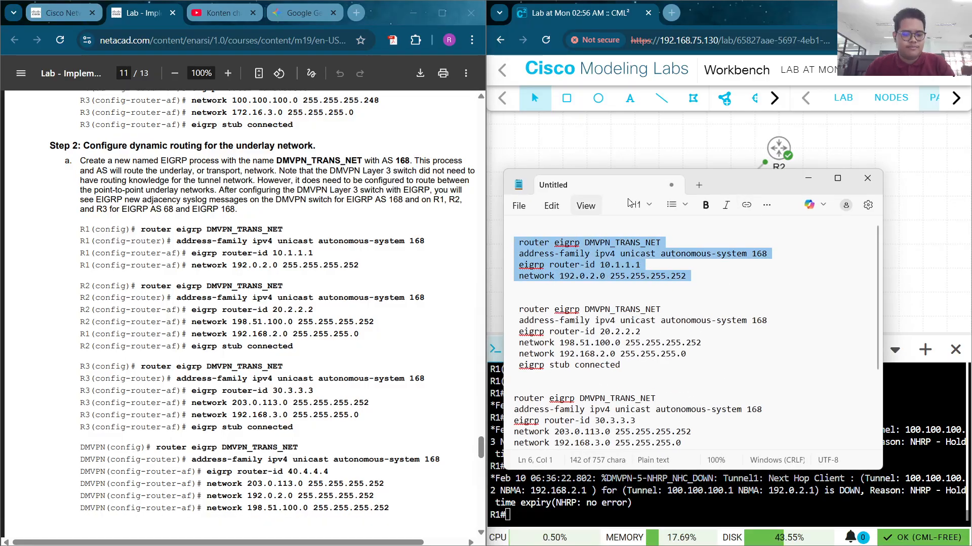
{"action": "left_click_drag", "start_coordinate": [769, 188], "coordinate": [326, 354]}
{"action": "left_click", "coordinate": [534, 490]}
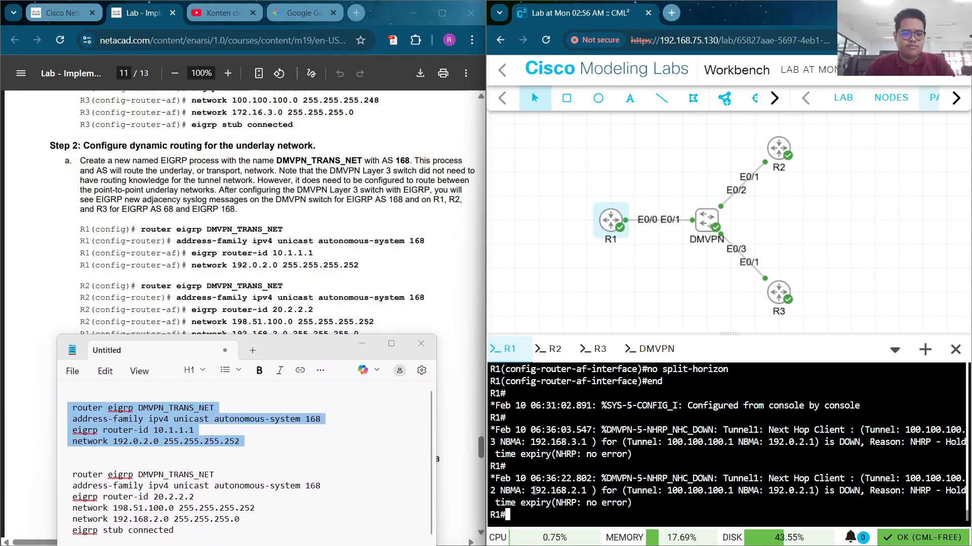
Apply R1's EIGRP DMVPN_TRANS_NET AS 168 block from global configuration mode
{"action": "type", "text": "conf "}
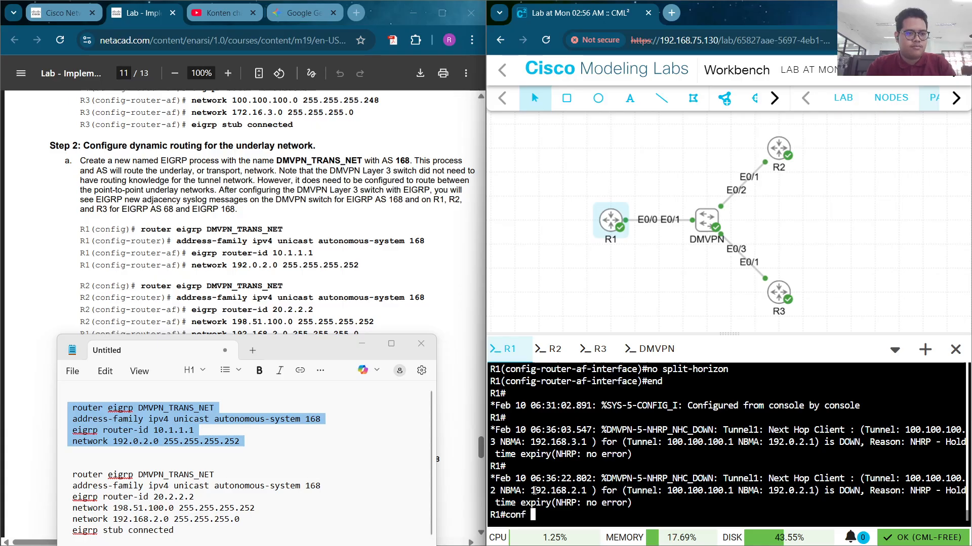
{"action": "type", "text": "t"}
{"action": "key", "text": "Return"}
{"action": "right_click", "coordinate": [533, 442]}
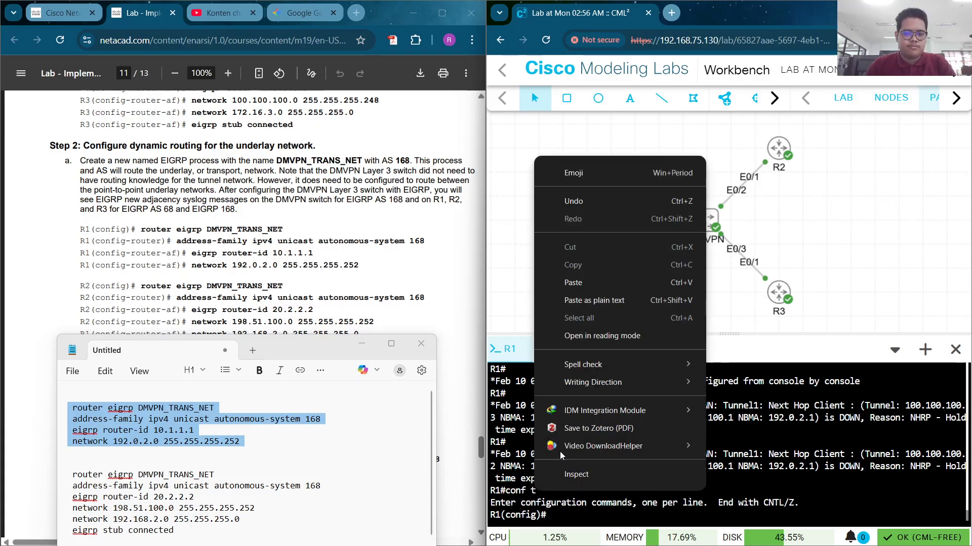
{"action": "left_click", "coordinate": [600, 281]}
{"action": "key", "text": "Return"}
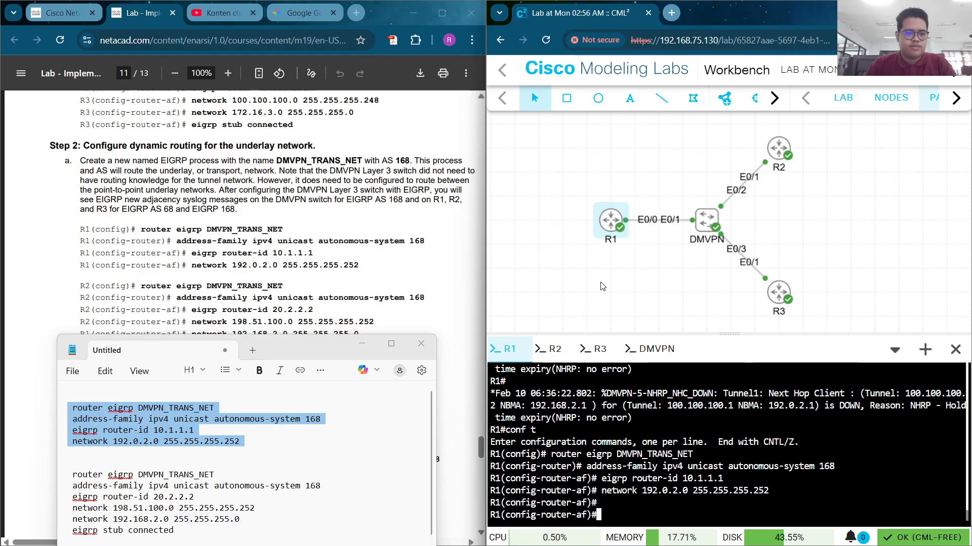
{"action": "type", "text": "end"}
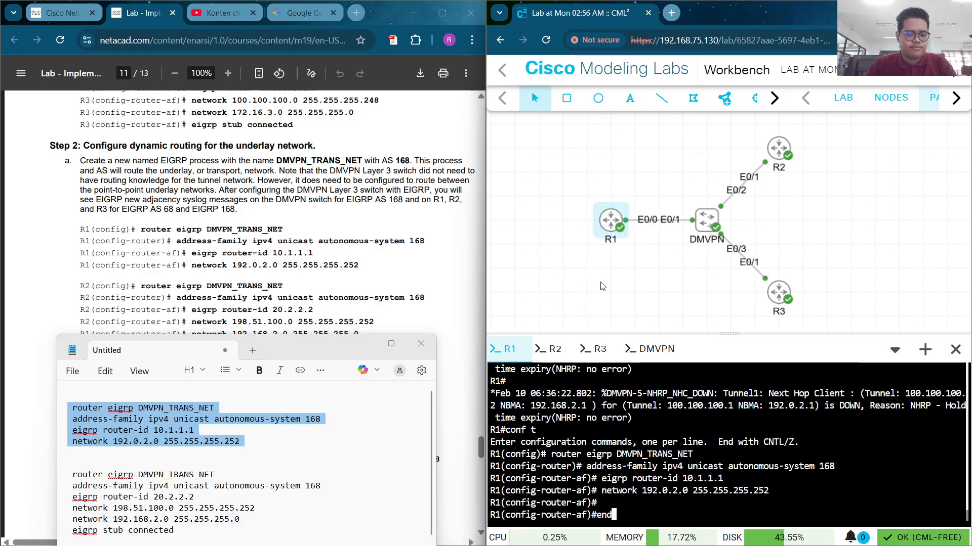
{"action": "key", "text": "Return"}
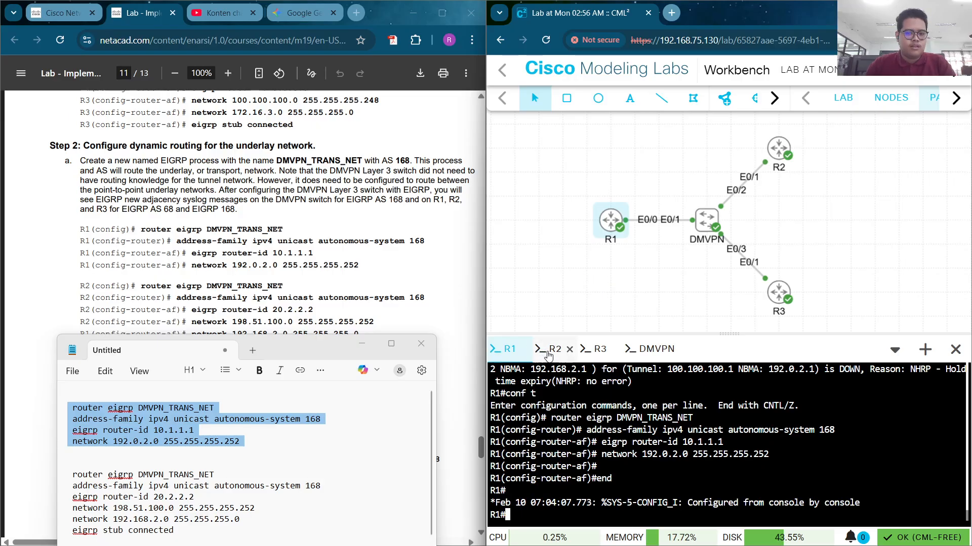
Configure R2 with EIGRP DMVPN_TRANS_NET AS 168 as a stub connected router
{"action": "left_click", "coordinate": [549, 349]}
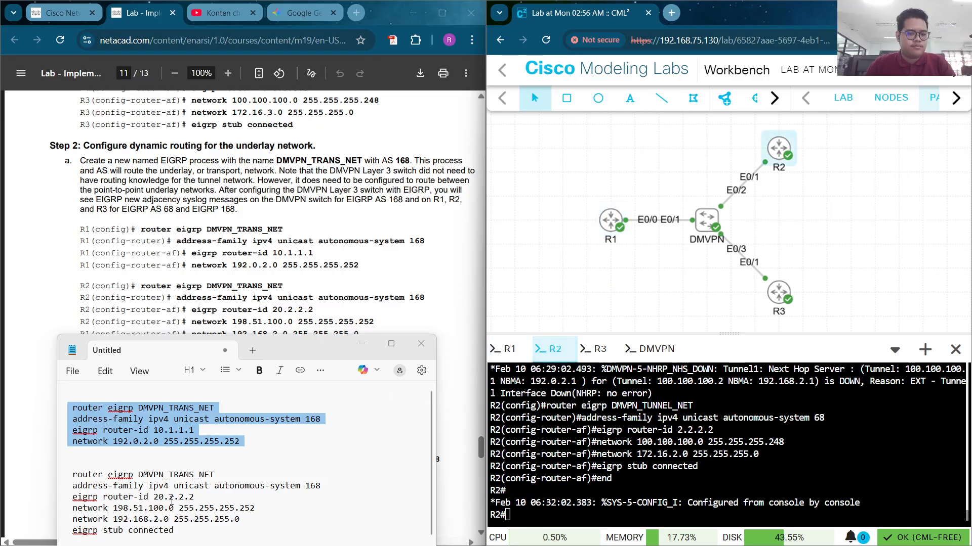
{"action": "left_click_drag", "start_coordinate": [285, 347], "coordinate": [288, 307]}
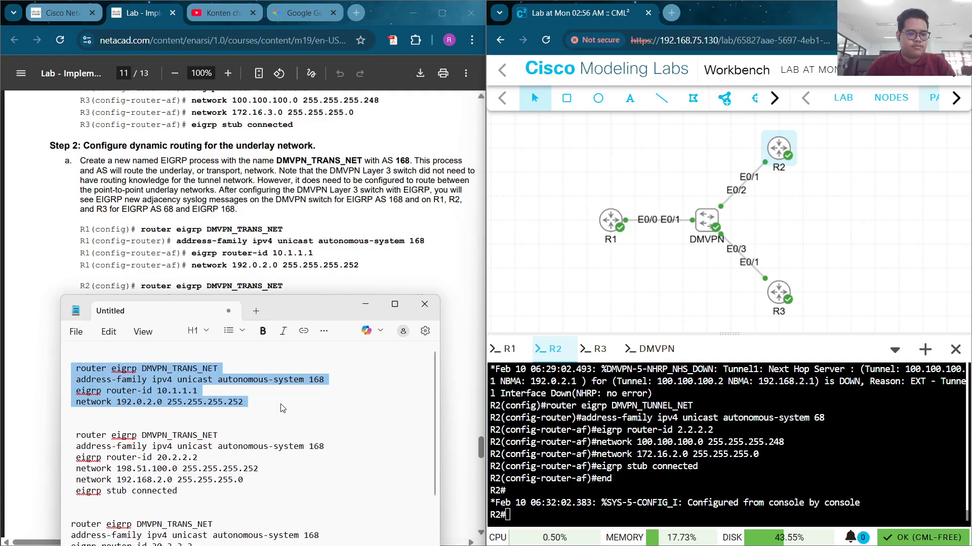
{"action": "scroll", "coordinate": [205, 479], "scroll_direction": "down", "scroll_amount": 2}
{"action": "scroll", "coordinate": [202, 455], "scroll_direction": "down", "scroll_amount": 1}
{"action": "left_click_drag", "start_coordinate": [193, 408], "coordinate": [101, 373]}
{"action": "key", "text": "ctrl+c"}
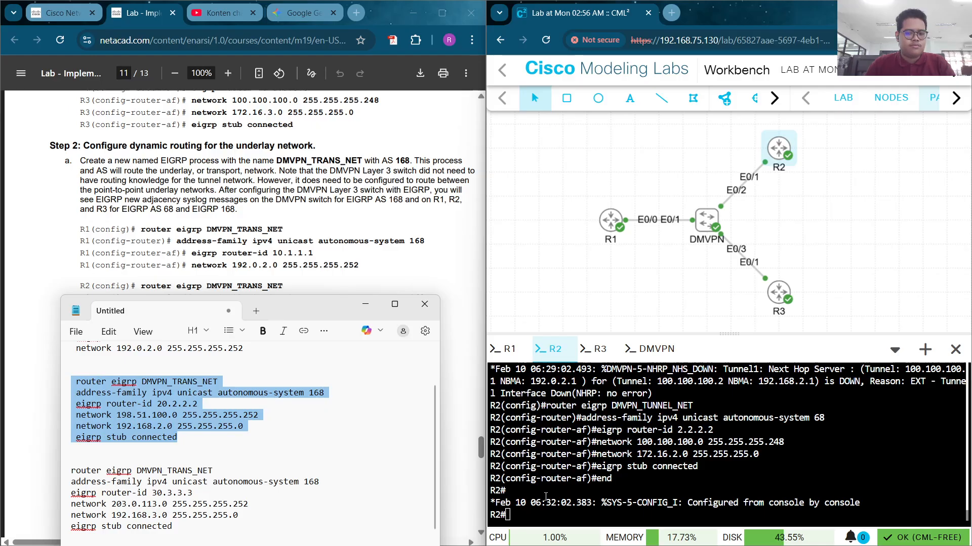
{"action": "right_click", "coordinate": [557, 522]}
{"action": "left_click", "coordinate": [519, 517]}
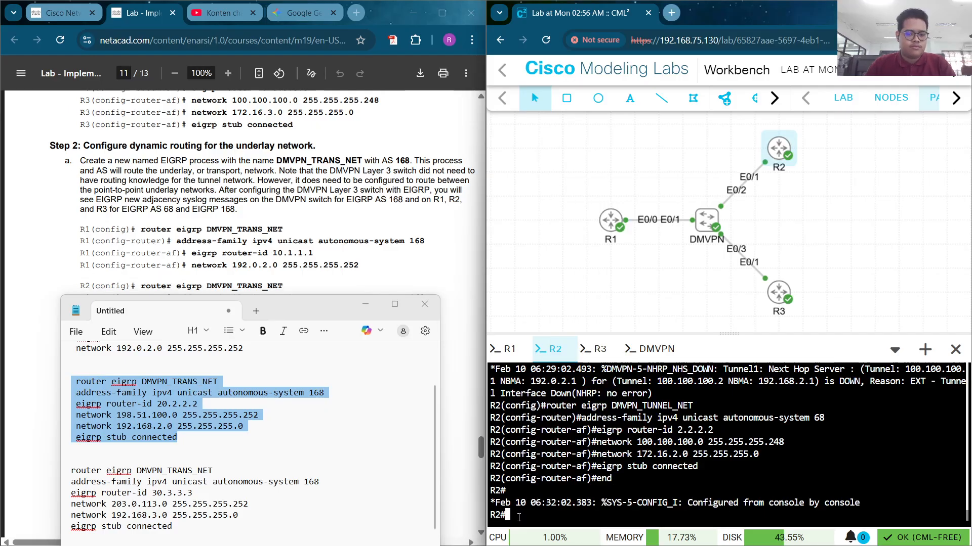
{"action": "type", "text": "conf t"}
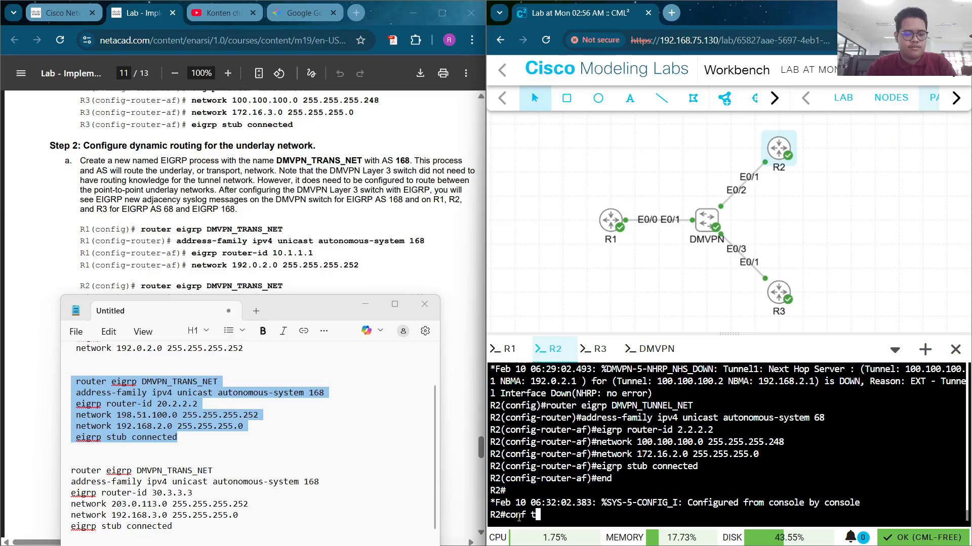
{"action": "key", "text": "Return"}
{"action": "right_click", "coordinate": [519, 520]}
{"action": "left_click", "coordinate": [612, 308]}
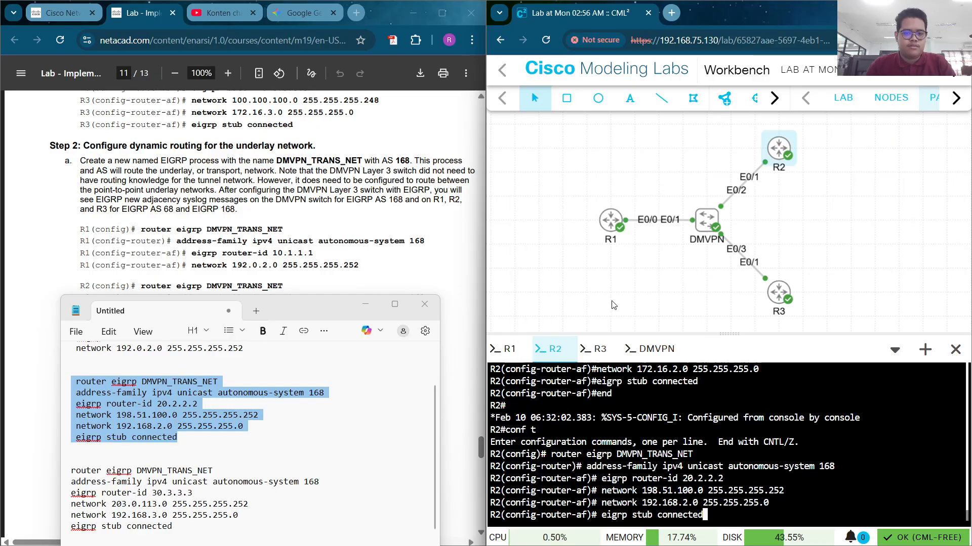
{"action": "key", "text": "Return"}
{"action": "type", "text": "e"}
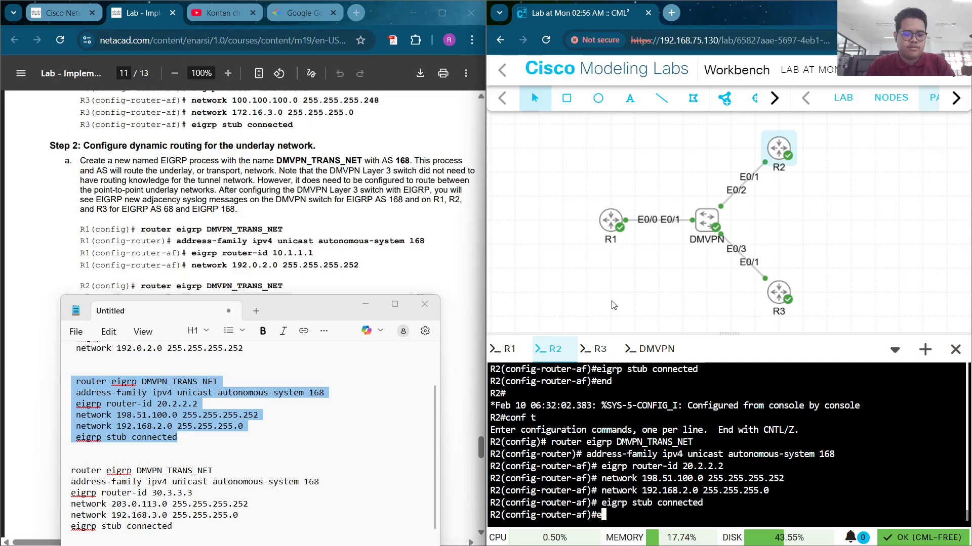
{"action": "type", "text": "nd"}
{"action": "key", "text": "Return"}
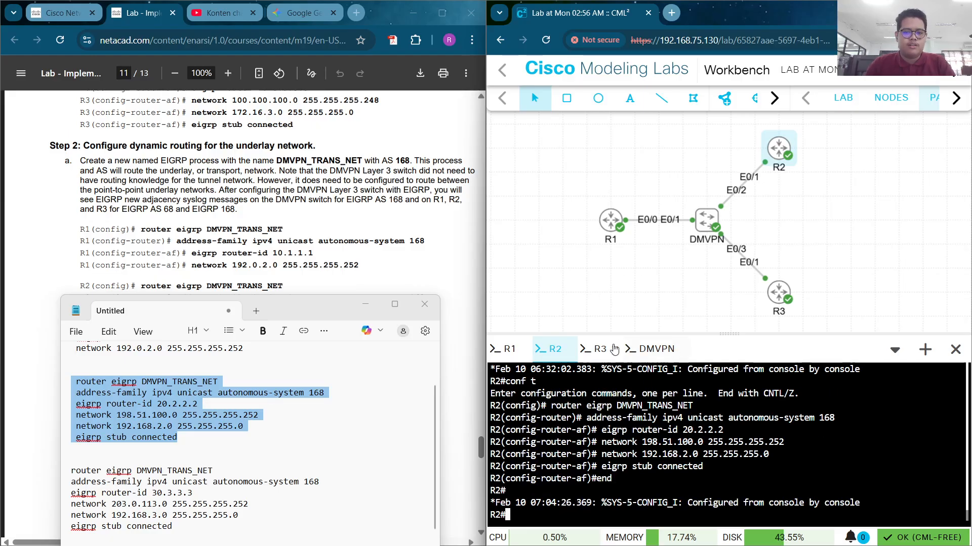
Configure R3 with EIGRP AS 168, router-id 30.3.3.3, networks 203.0.113.0/30 and 192.168.3.0/24, stub connected
{"action": "left_click", "coordinate": [598, 354]}
{"action": "type", "text": "co"}
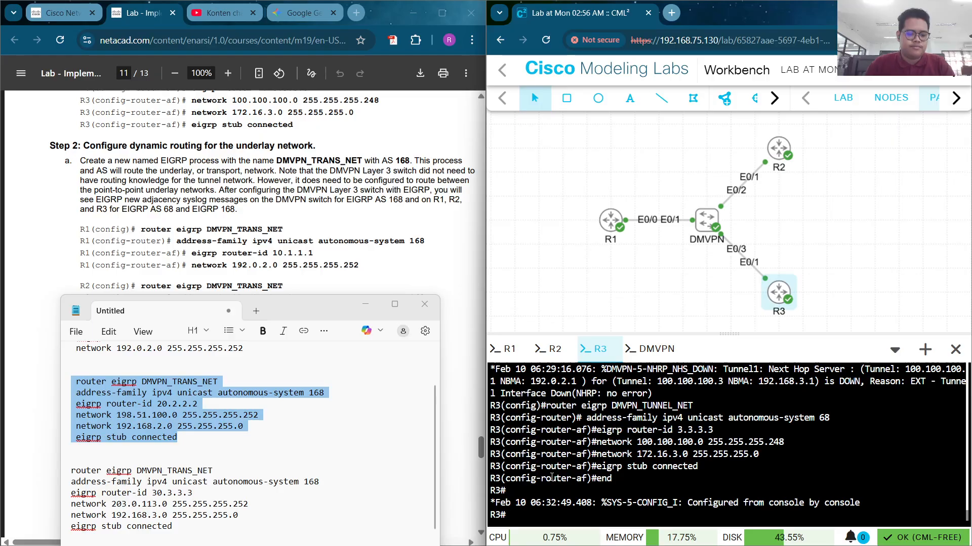
{"action": "type", "text": "nd"}
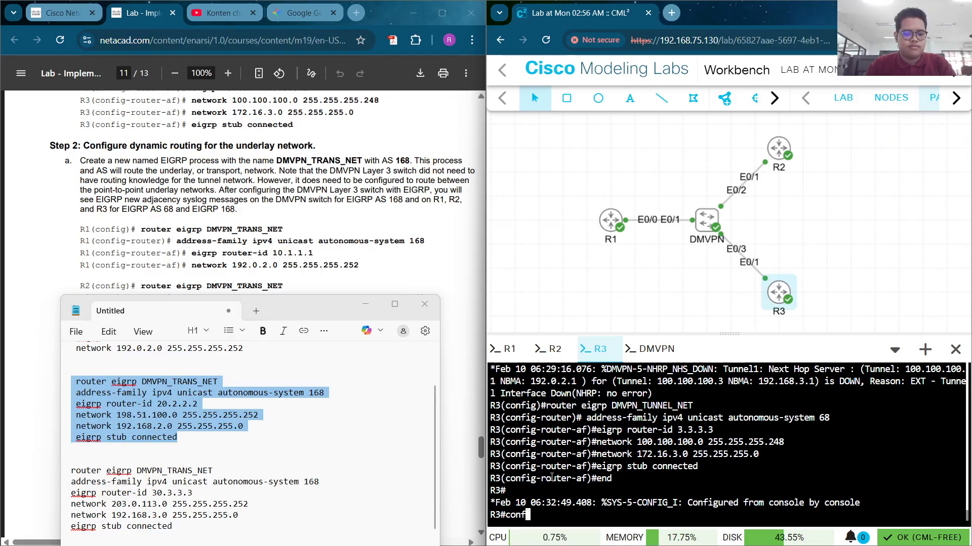
{"action": "type", "text": " t"}
{"action": "key", "text": "Return"}
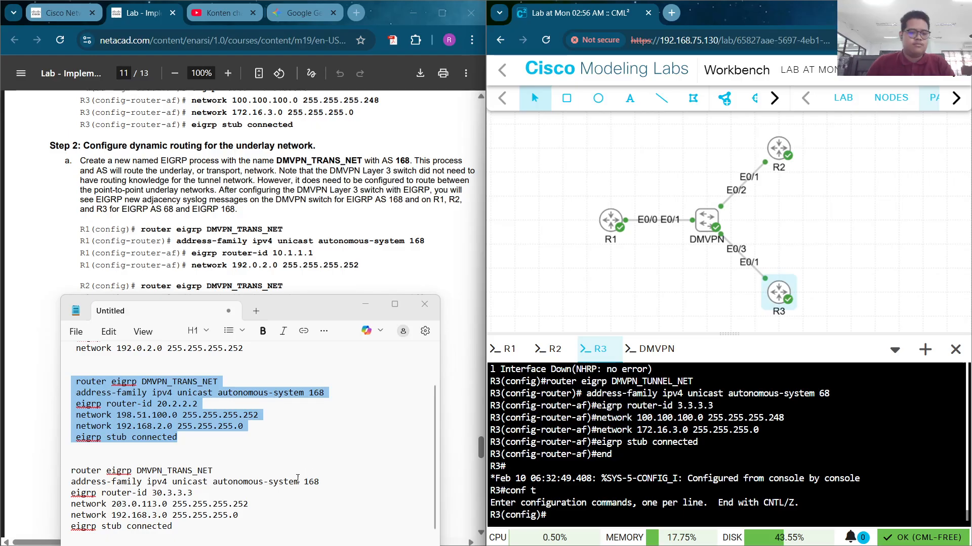
{"action": "left_click", "coordinate": [217, 459]}
{"action": "scroll", "coordinate": [159, 438], "scroll_direction": "down", "scroll_amount": 2}
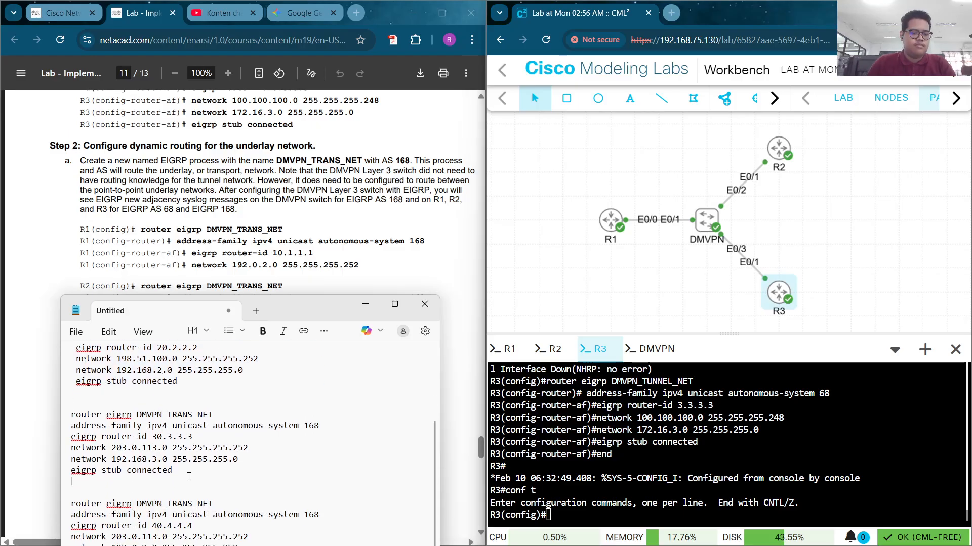
{"action": "left_click_drag", "start_coordinate": [189, 477], "coordinate": [70, 415]}
{"action": "key", "text": "ctrl+c"}
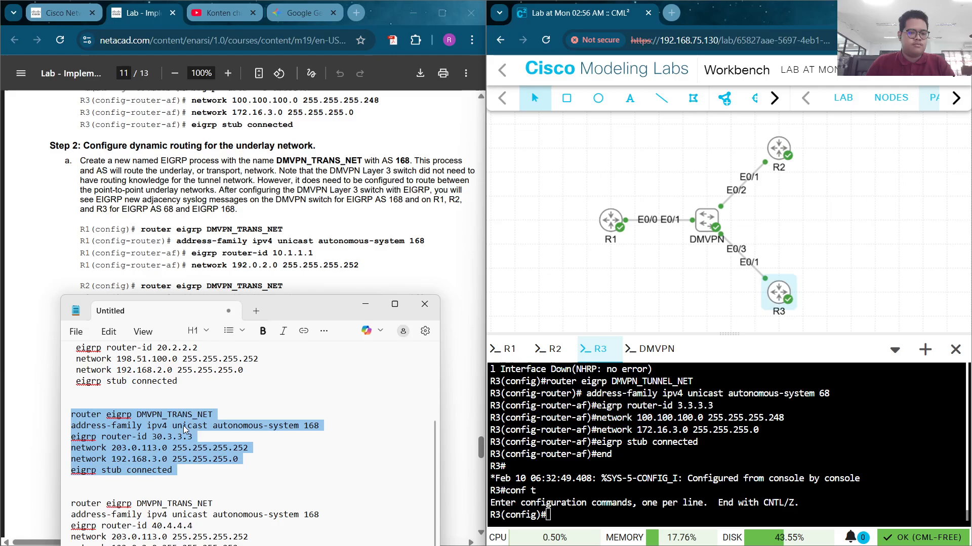
{"action": "right_click", "coordinate": [576, 508]}
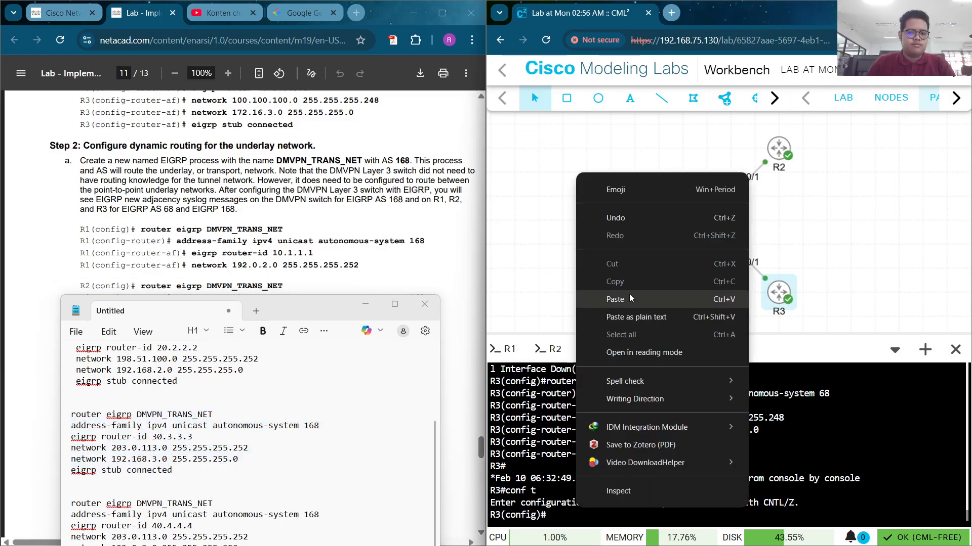
{"action": "left_click", "coordinate": [631, 299]}
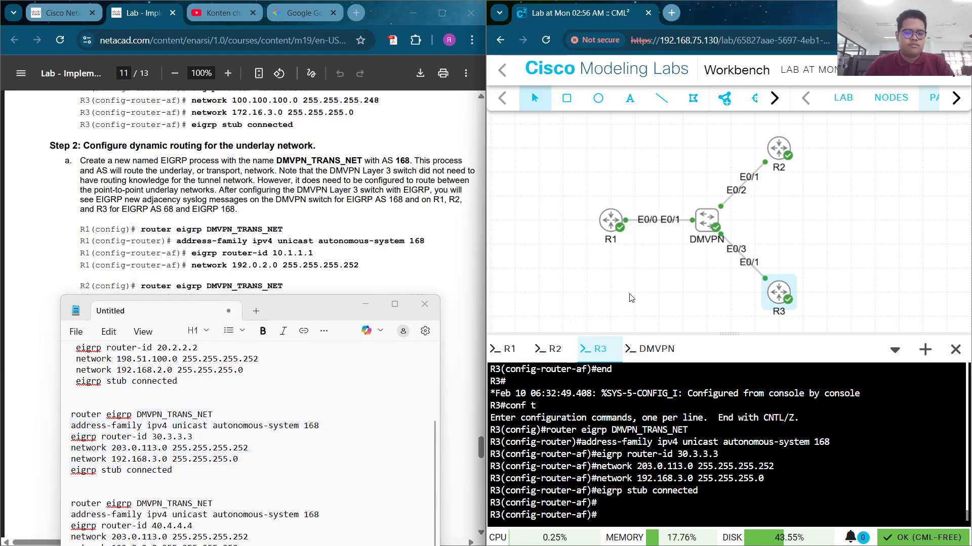
{"action": "type", "text": "end"}
{"action": "key", "text": "Return"}
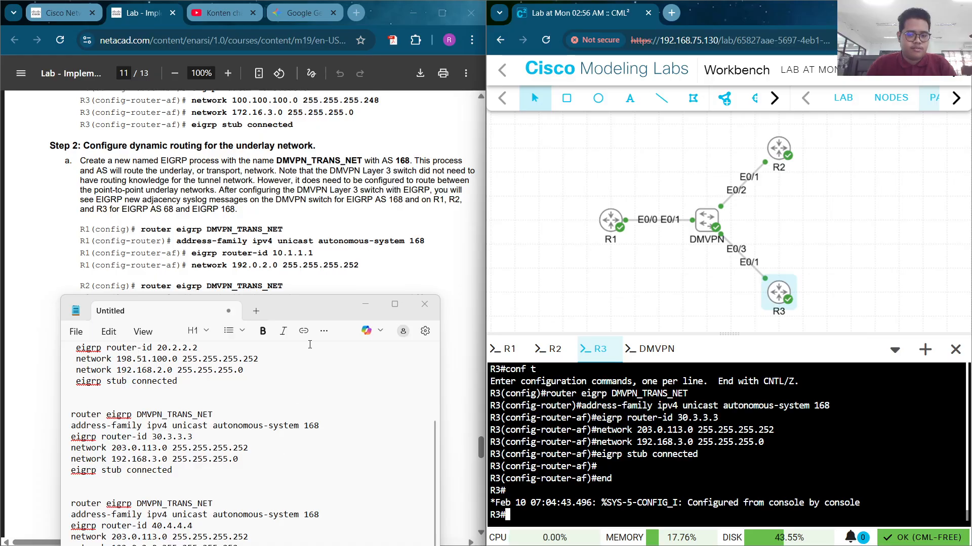
Paste the DMVPN switch's EIGRP AS 168 block with router-id 40.4.4.4 and its three underlay networks
{"action": "left_click_drag", "start_coordinate": [308, 303], "coordinate": [314, 210]}
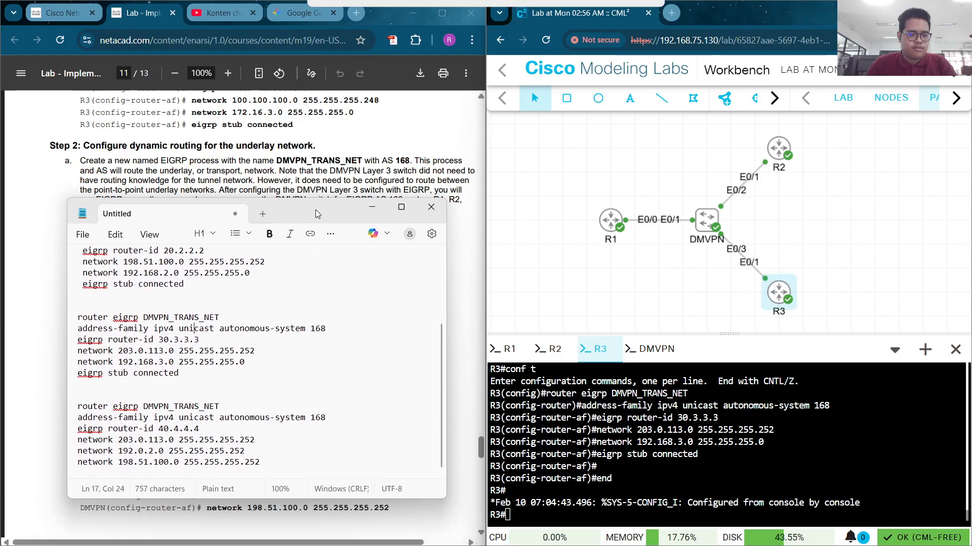
{"action": "left_click_drag", "start_coordinate": [263, 461], "coordinate": [58, 407]}
{"action": "key", "text": "ctrl+c"}
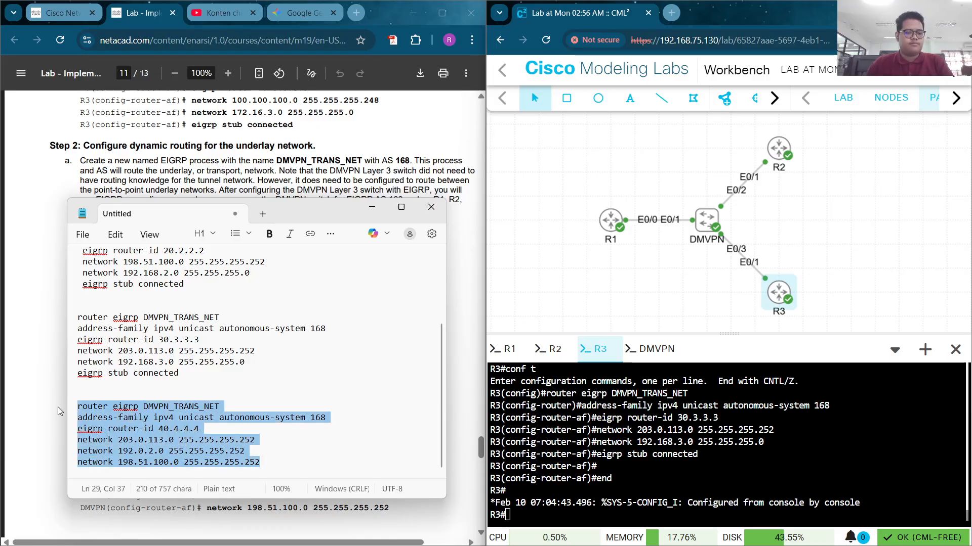
{"action": "left_click", "coordinate": [372, 206]}
{"action": "left_click", "coordinate": [654, 348]}
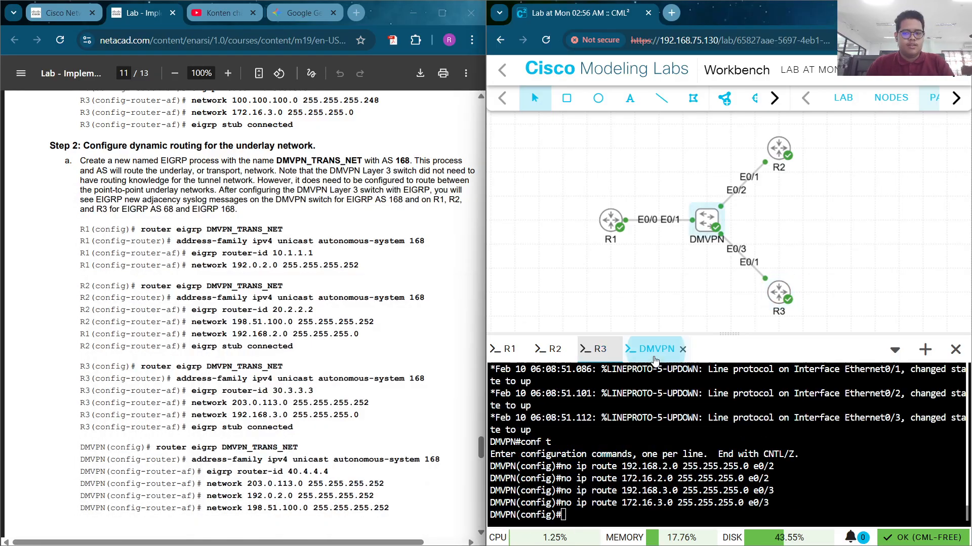
{"action": "left_click", "coordinate": [639, 501]}
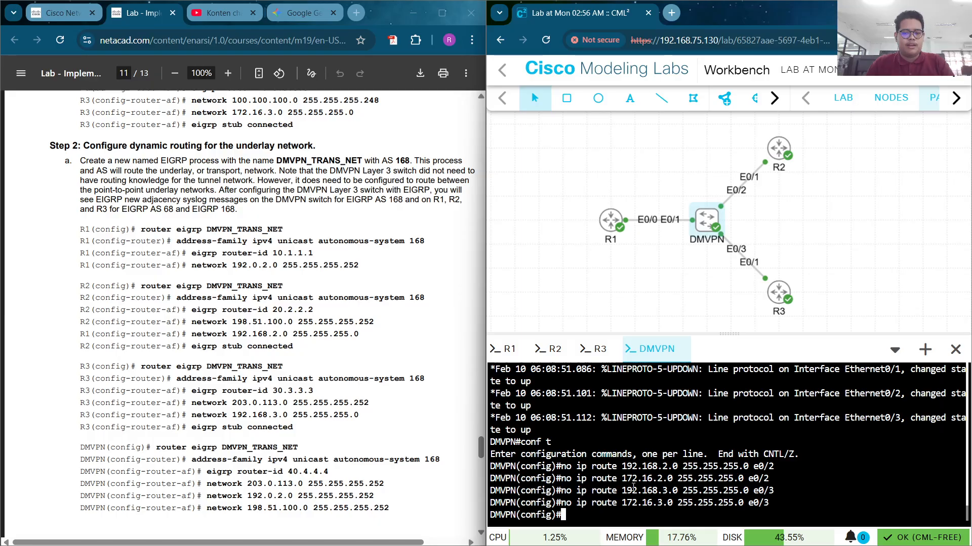
{"action": "right_click", "coordinate": [591, 513]}
{"action": "left_click", "coordinate": [644, 304]}
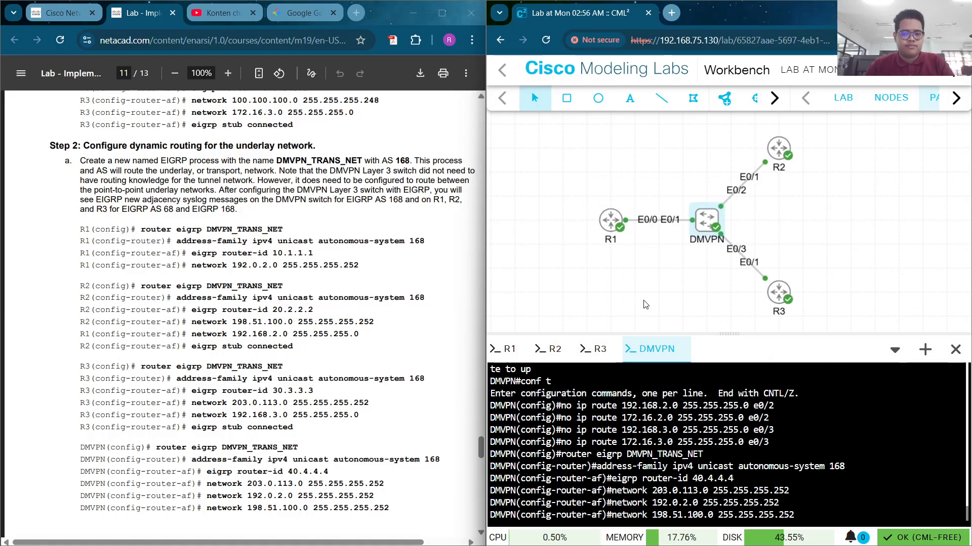
{"action": "type", "text": "er-af)#e"}
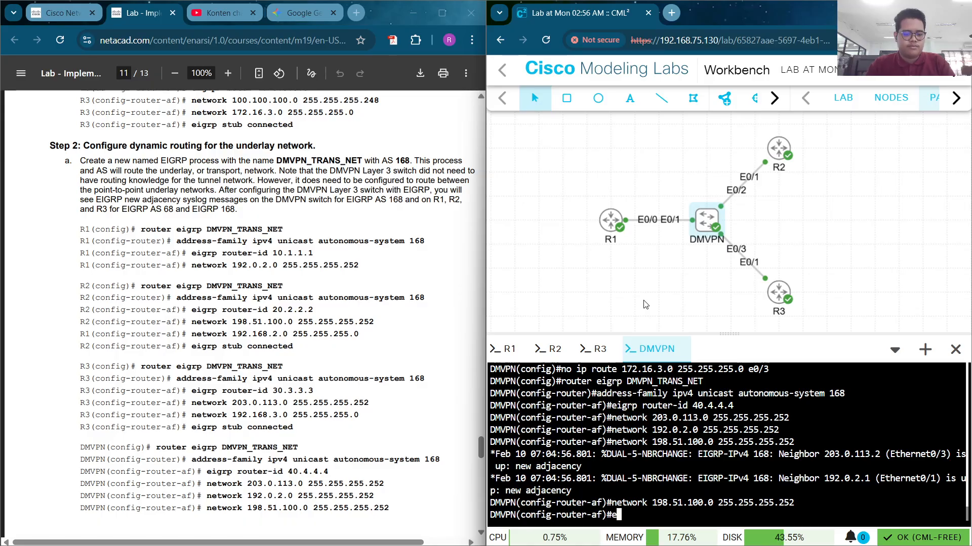
{"action": "type", "text": "nd"}
{"action": "key", "text": "Return"}
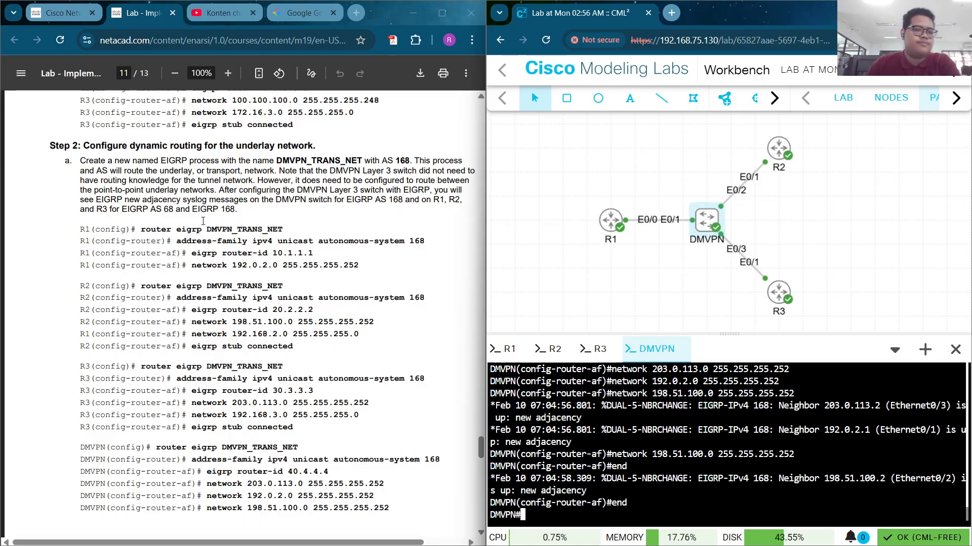
{"action": "scroll", "coordinate": [203, 221], "scroll_direction": "down", "scroll_amount": 9}
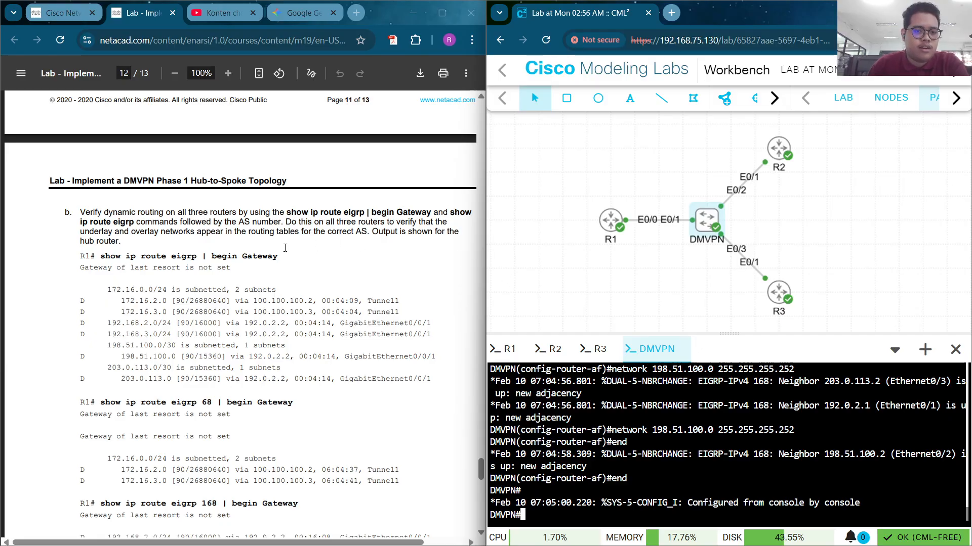
Run 'show ip route eigrp | begin Gateway' on R1 and R2
{"action": "left_click_drag", "start_coordinate": [286, 254], "coordinate": [104, 254]}
{"action": "key", "text": "ctrl+c"}
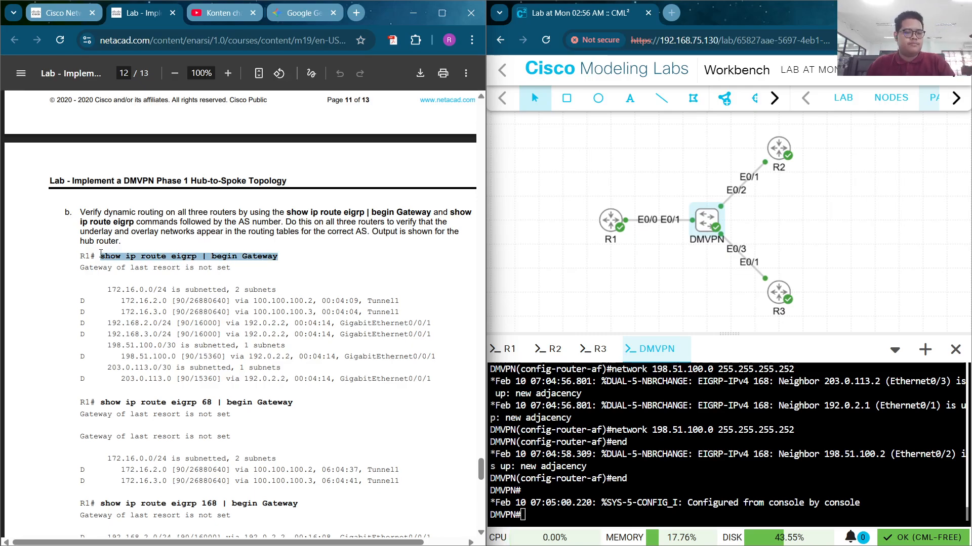
{"action": "left_click", "coordinate": [234, 327]}
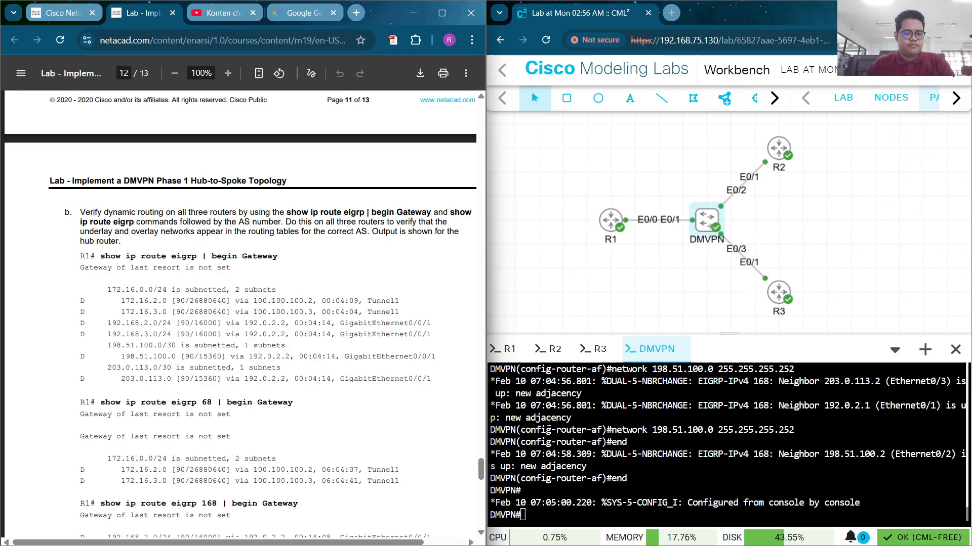
{"action": "left_click", "coordinate": [509, 349]}
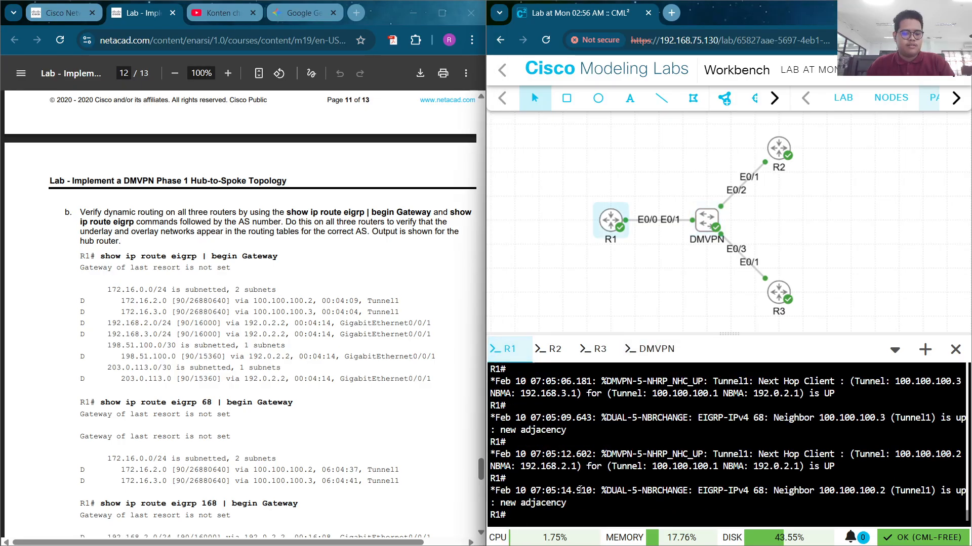
{"action": "right_click", "coordinate": [576, 491]}
{"action": "left_click", "coordinate": [641, 283]}
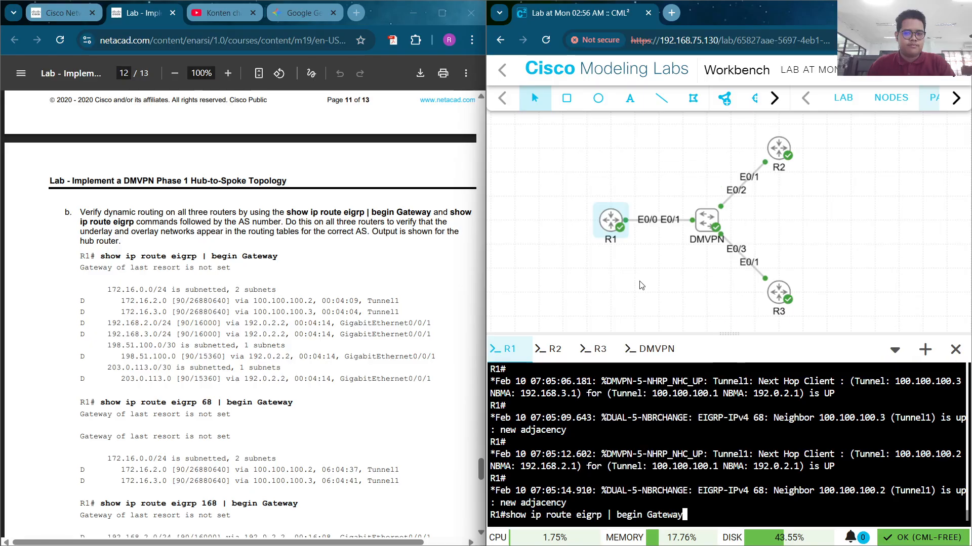
{"action": "key", "text": "Return"}
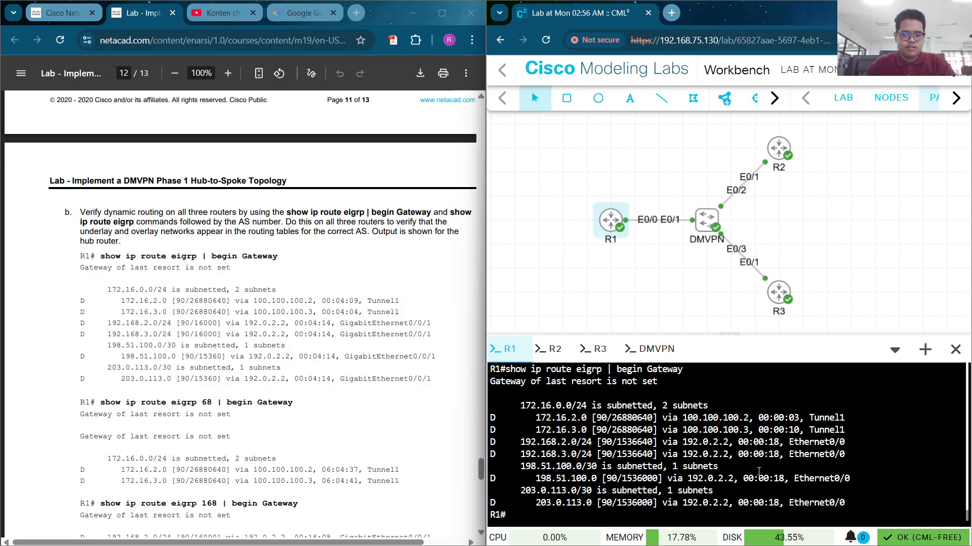
{"action": "left_click", "coordinate": [550, 349]}
{"action": "right_click", "coordinate": [549, 512]}
{"action": "left_click", "coordinate": [603, 320]}
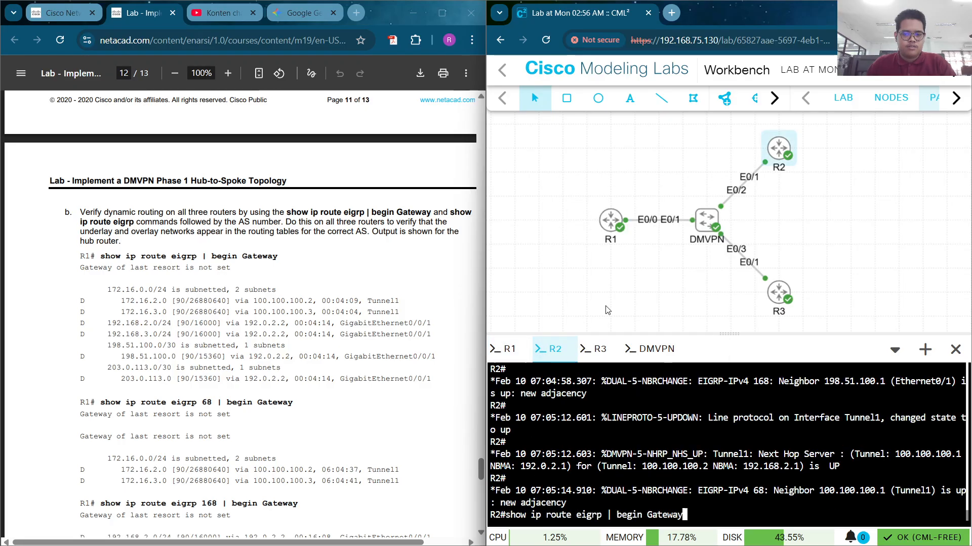
{"action": "key", "text": "Return"}
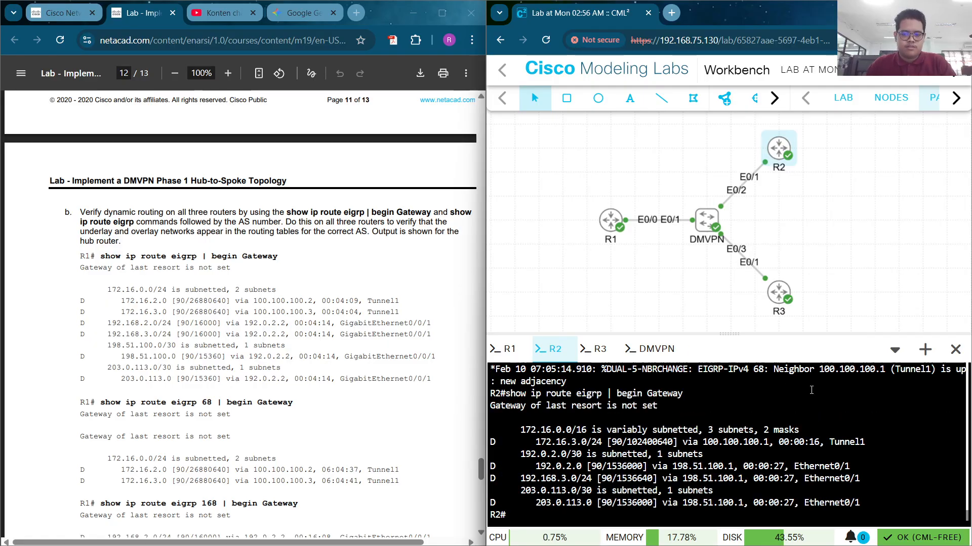
Run the same EIGRP route check on R3 and the DMVPN switch
{"action": "left_click", "coordinate": [599, 349]}
{"action": "right_click", "coordinate": [544, 508]}
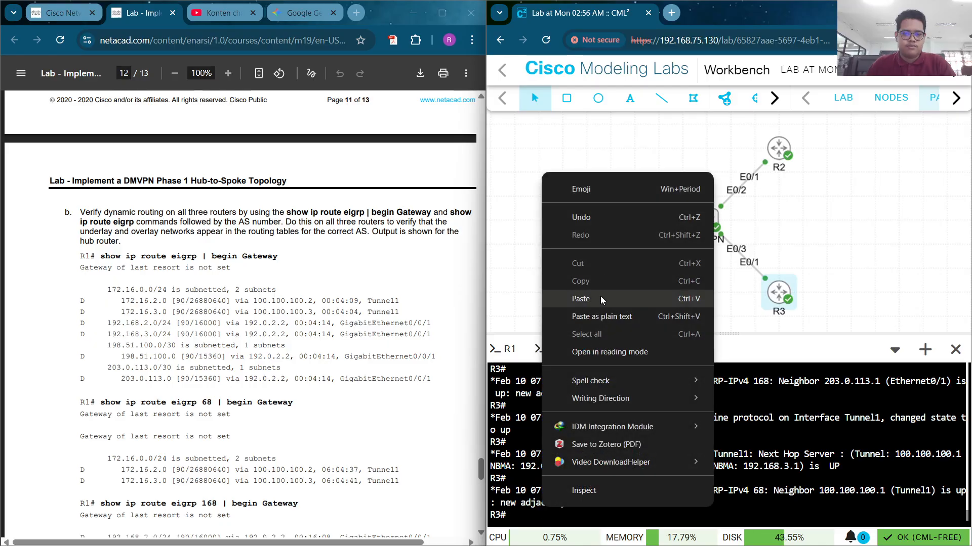
{"action": "left_click", "coordinate": [600, 298]}
{"action": "key", "text": "Return"}
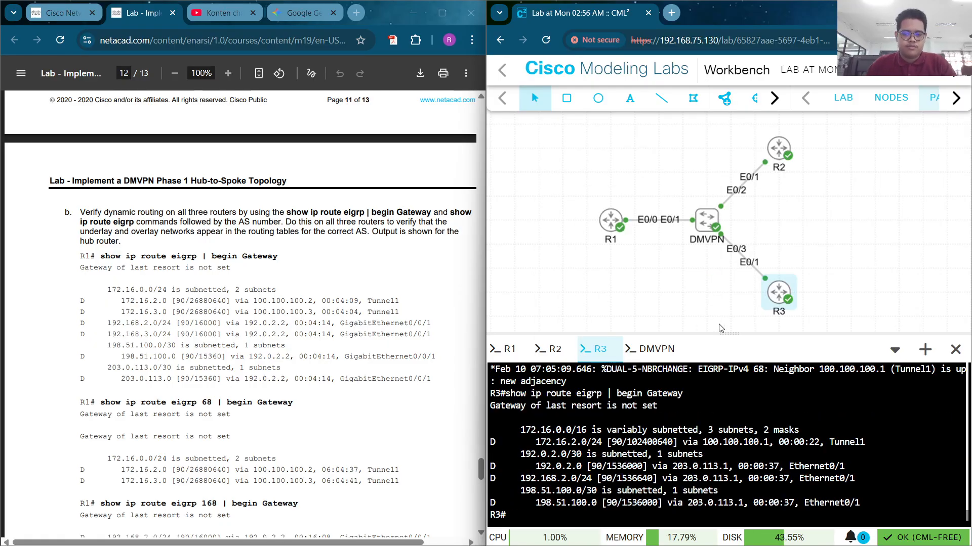
{"action": "left_click", "coordinate": [658, 350]}
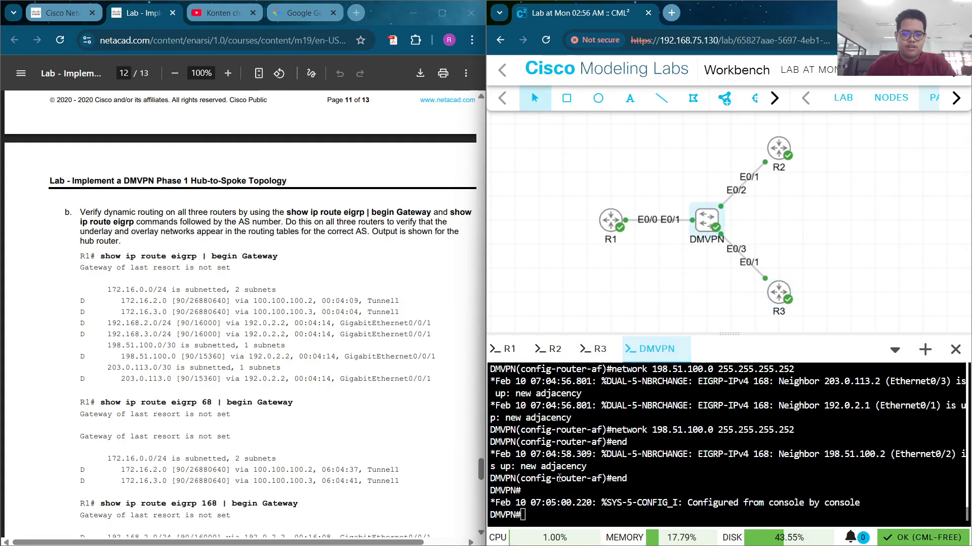
{"action": "right_click", "coordinate": [547, 509]}
{"action": "left_click", "coordinate": [608, 306]}
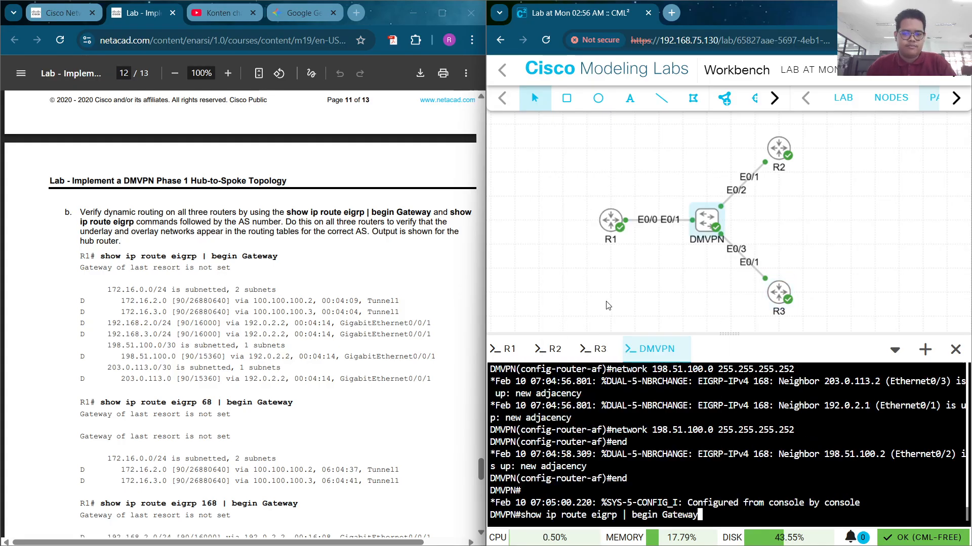
{"action": "key", "text": "Return"}
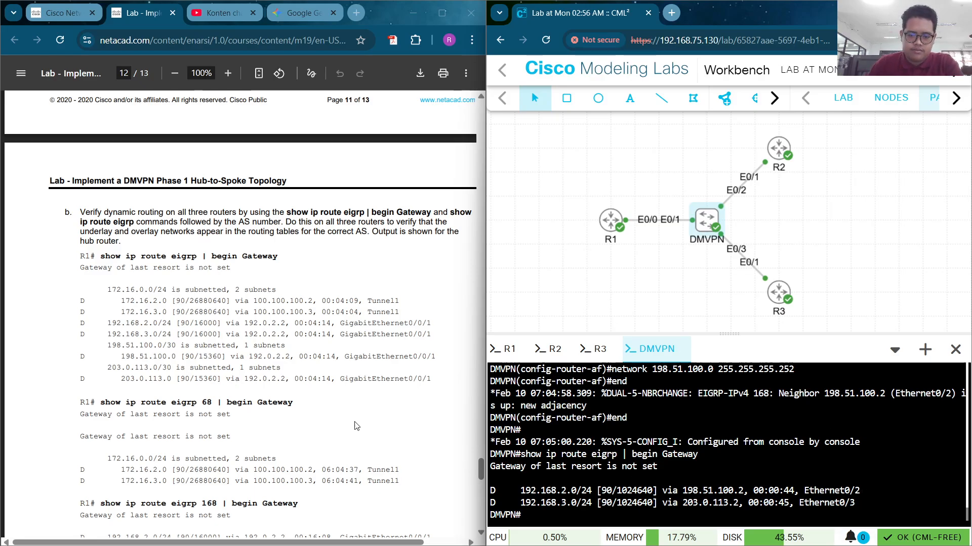
{"action": "scroll", "coordinate": [356, 426], "scroll_direction": "down", "scroll_amount": 4}
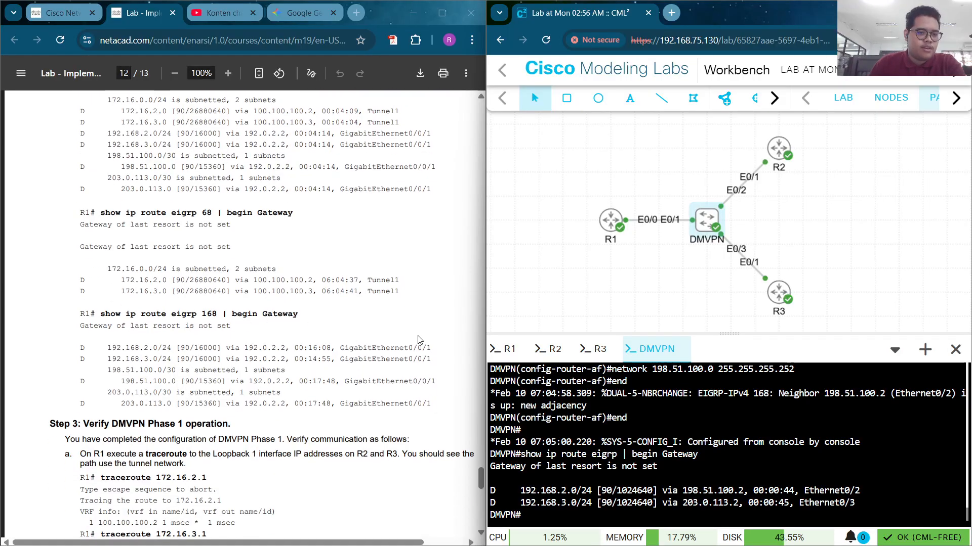
Show the EIGRP AS 68 routes on R1, R2 and R3
{"action": "left_click", "coordinate": [507, 350]}
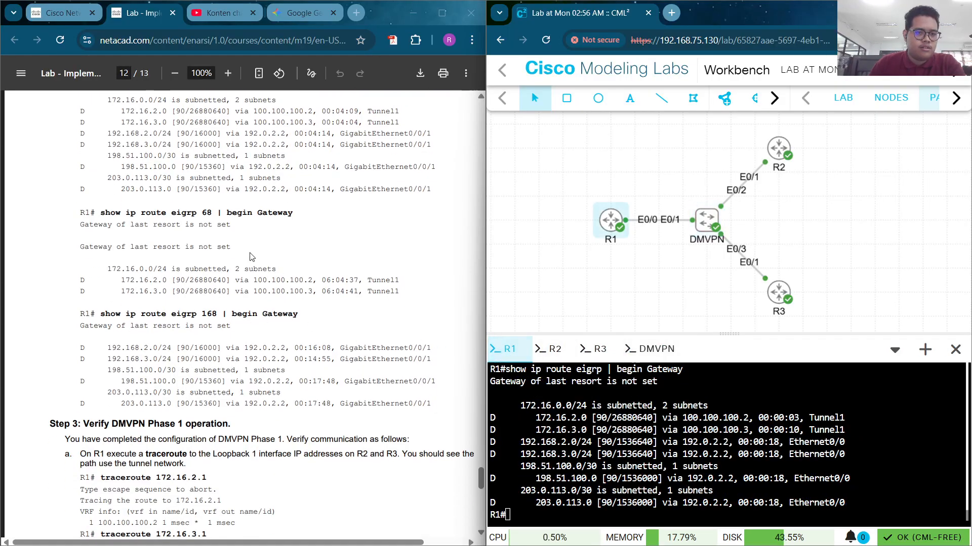
{"action": "left_click", "coordinate": [296, 208]}
{"action": "left_click_drag", "start_coordinate": [95, 213], "coordinate": [298, 208]}
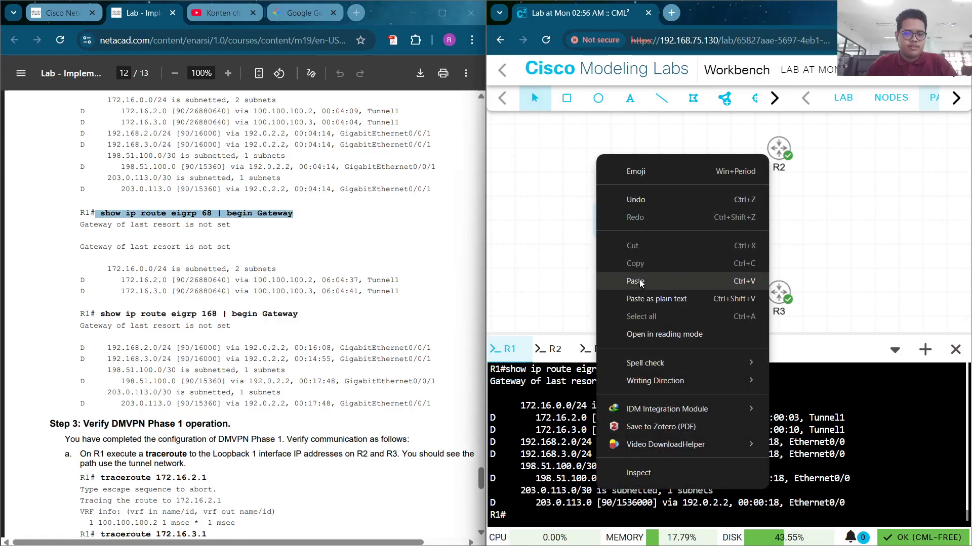
{"action": "left_click", "coordinate": [638, 282]}
{"action": "key", "text": "Return"}
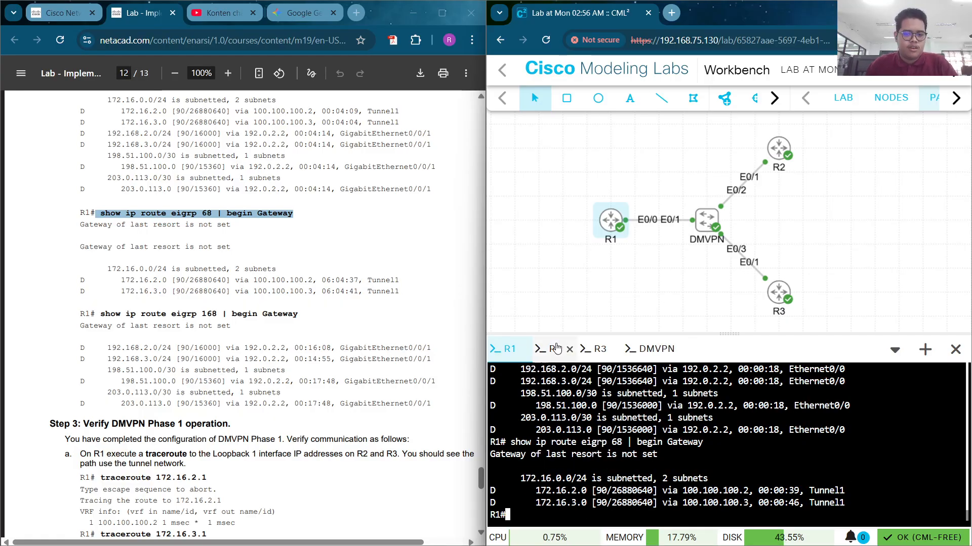
{"action": "left_click", "coordinate": [553, 349]}
{"action": "right_click", "coordinate": [584, 497]}
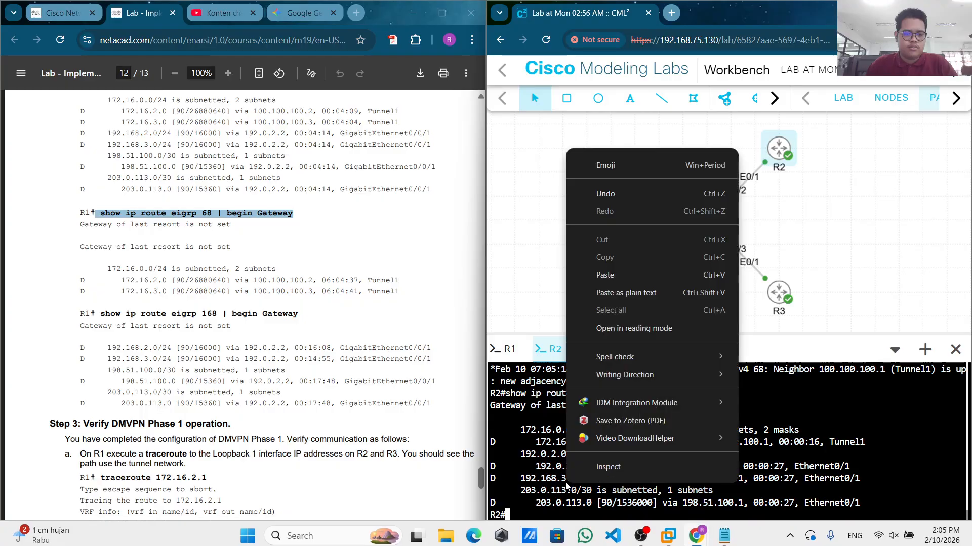
{"action": "left_click", "coordinate": [631, 280]}
{"action": "key", "text": "Return"}
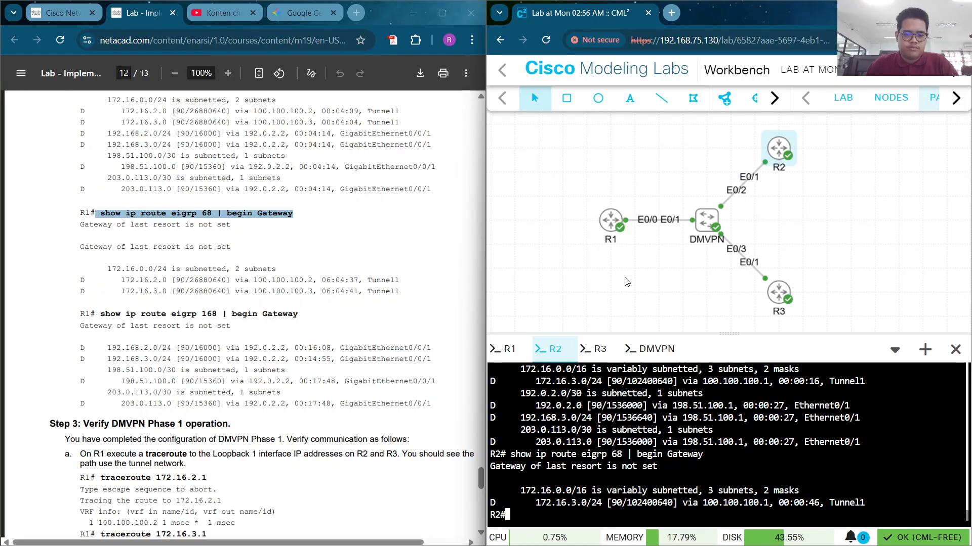
{"action": "left_click", "coordinate": [596, 349]}
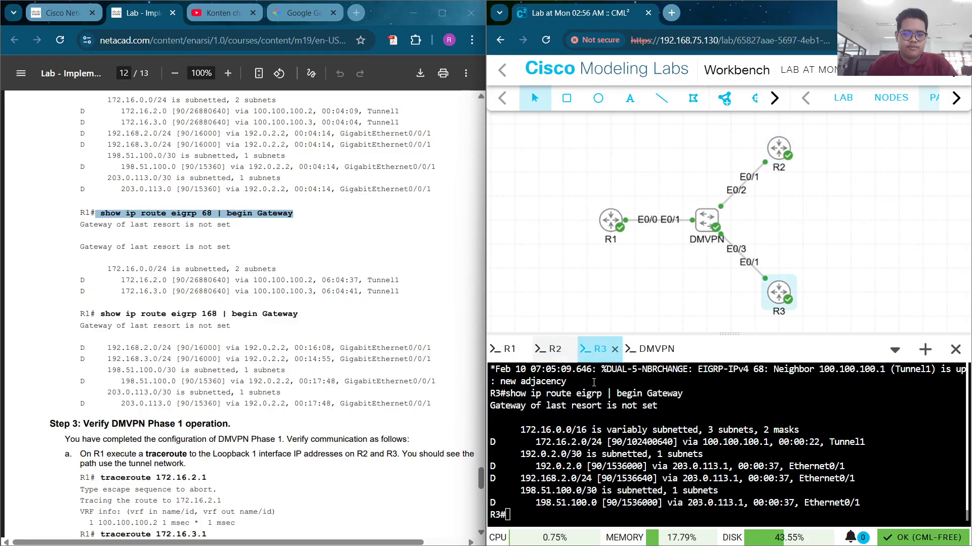
{"action": "right_click", "coordinate": [530, 511]}
{"action": "left_click", "coordinate": [581, 303]}
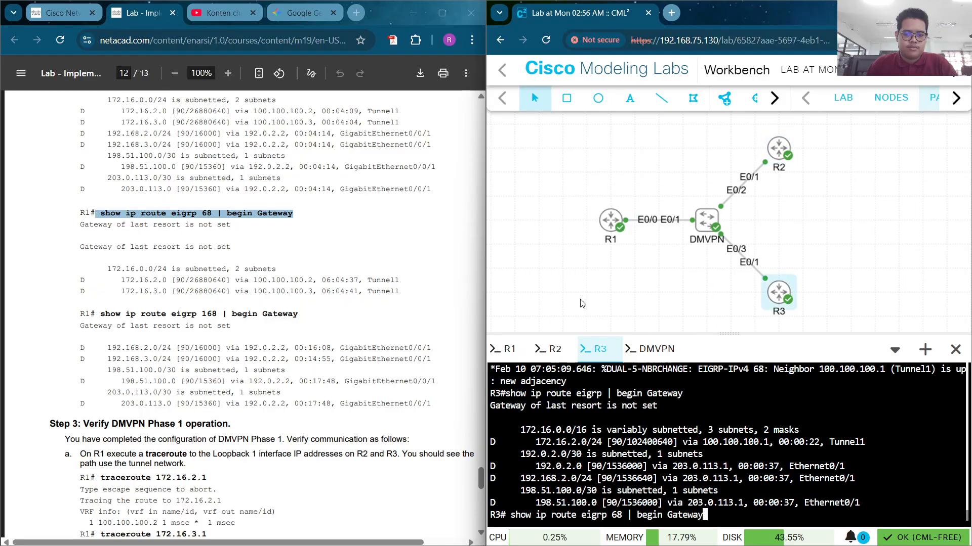
{"action": "key", "text": "Return"}
Run 'show ip route eigrp 168 | begin Gateway' on R1 to list routes via 192.0.2.2
{"action": "left_click", "coordinate": [230, 315]}
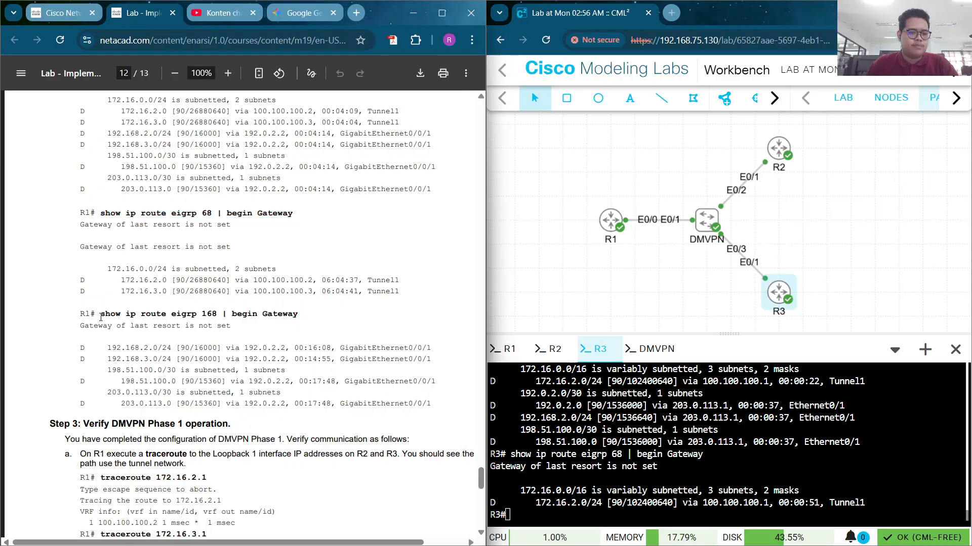
{"action": "left_click_drag", "start_coordinate": [101, 318], "coordinate": [288, 314]}
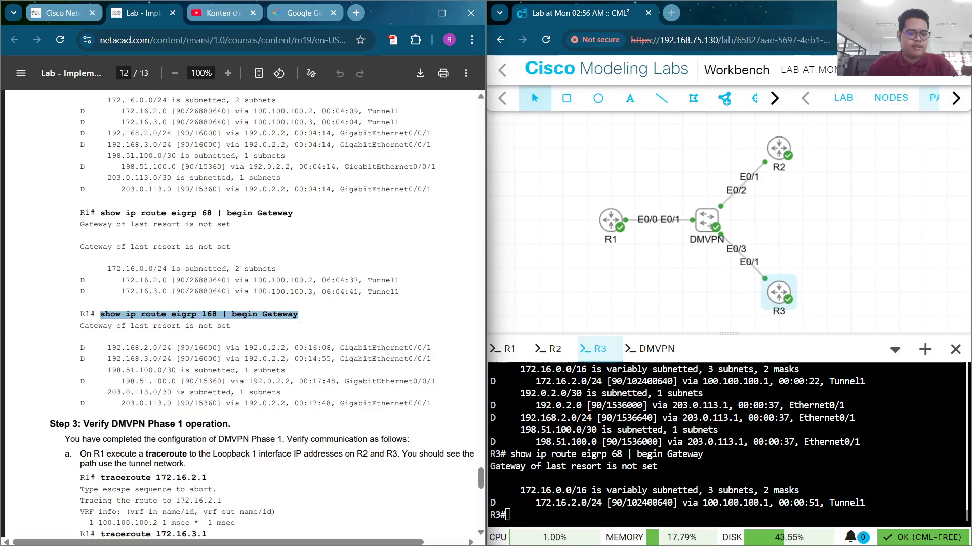
{"action": "left_click", "coordinate": [513, 356]}
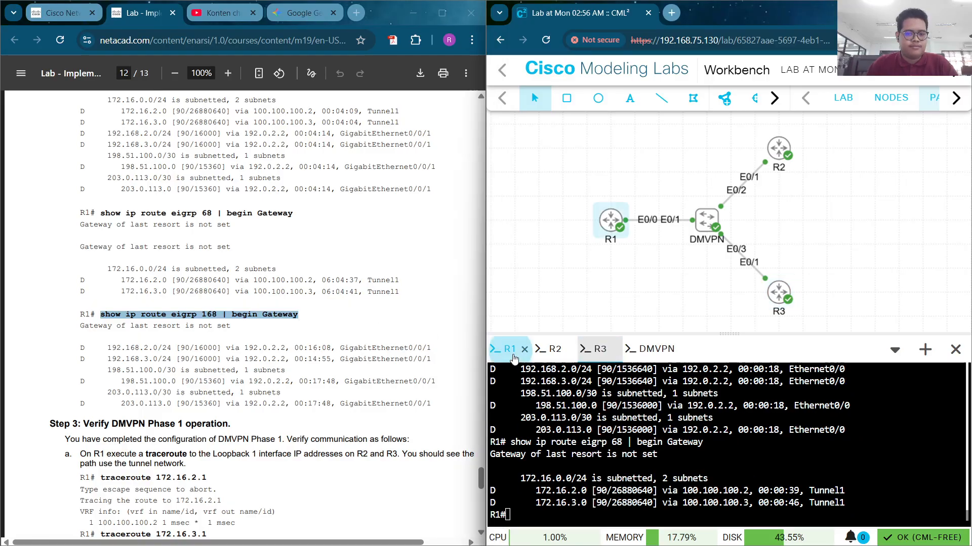
{"action": "right_click", "coordinate": [550, 494]}
{"action": "left_click", "coordinate": [606, 279]}
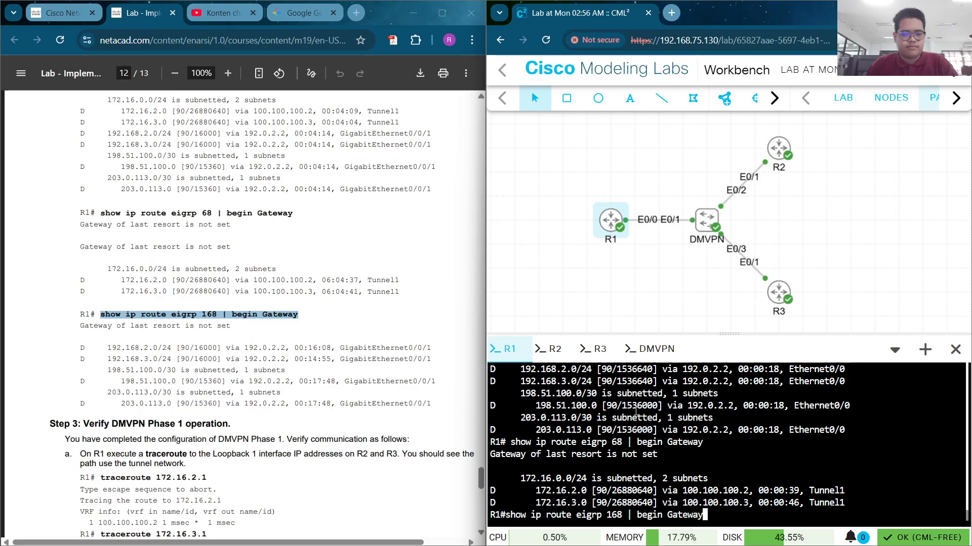
{"action": "key", "text": "Return"}
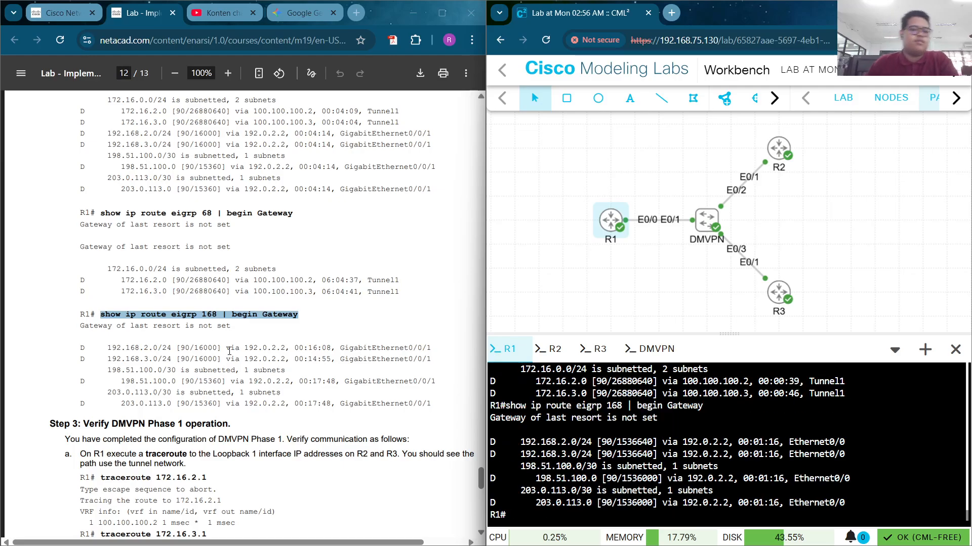
{"action": "scroll", "coordinate": [191, 294], "scroll_direction": "down", "scroll_amount": 6}
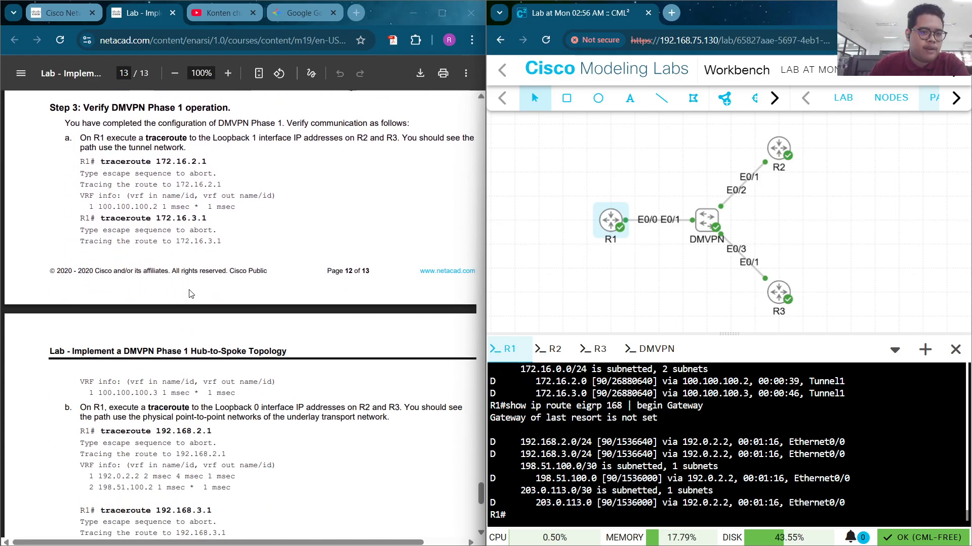
Run traceroute 172.16.2.1 on R1, reaching R2 via tunnel address 100.100.100.2
{"action": "scroll", "coordinate": [191, 294], "scroll_direction": "up", "scroll_amount": 1}
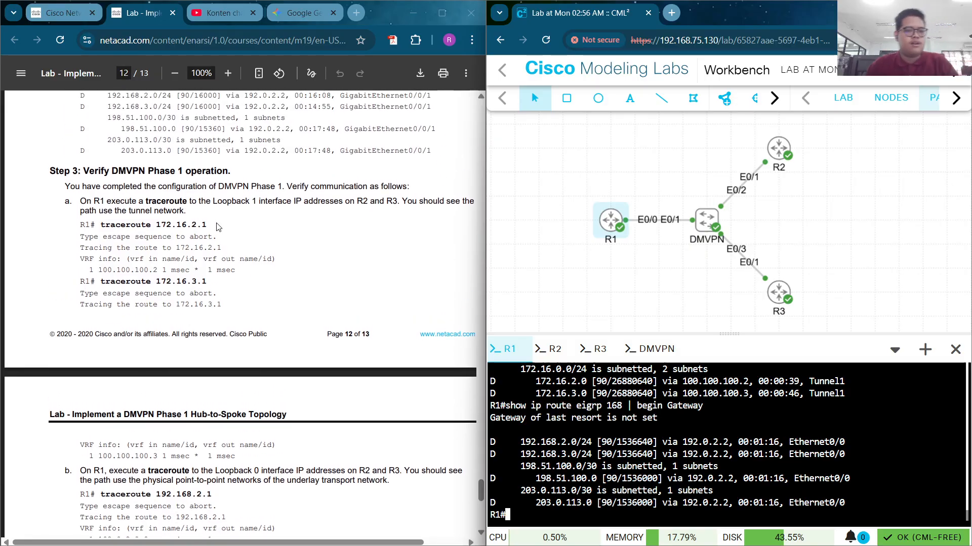
{"action": "left_click_drag", "start_coordinate": [207, 225], "coordinate": [102, 227]}
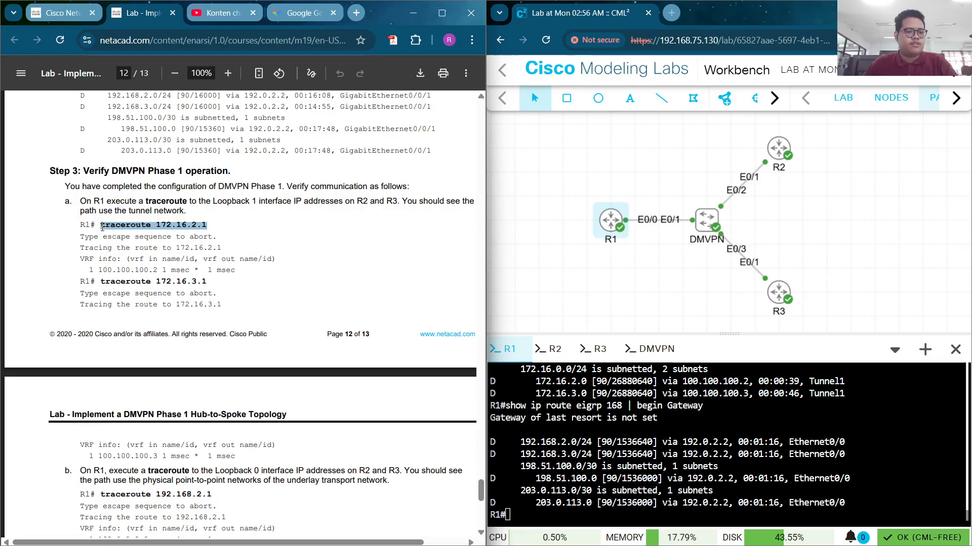
{"action": "right_click", "coordinate": [518, 495]}
{"action": "left_click", "coordinate": [584, 281]}
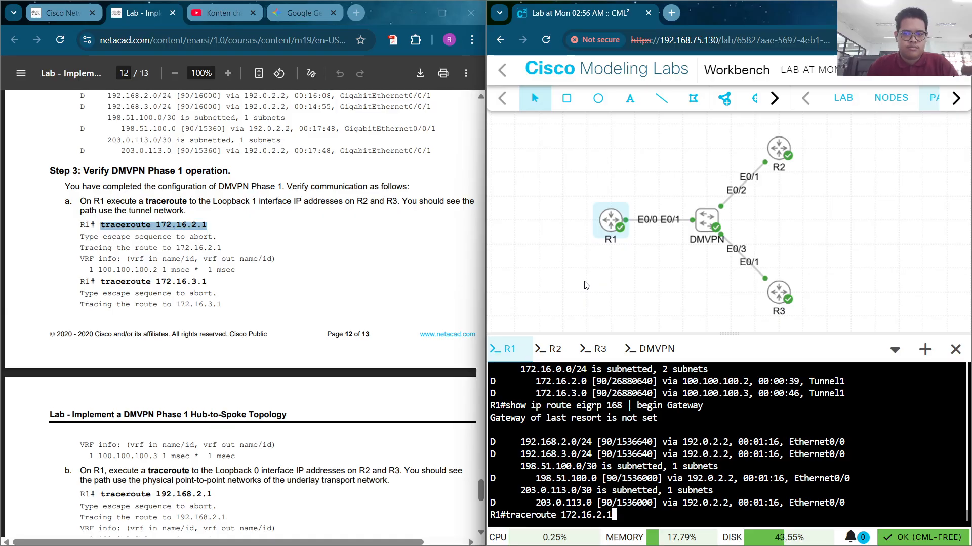
{"action": "key", "text": "Return"}
{"action": "left_click", "coordinate": [218, 297]}
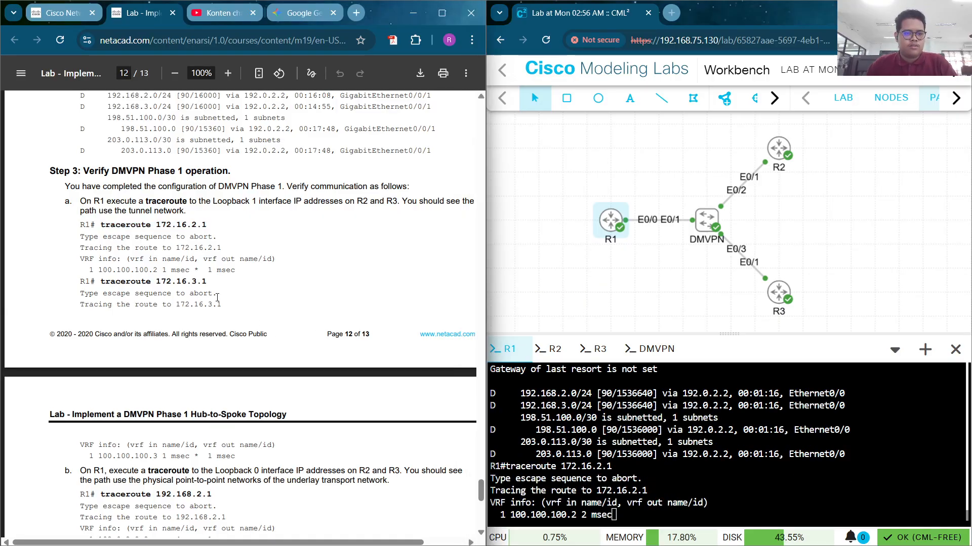
{"action": "left_click", "coordinate": [590, 507]}
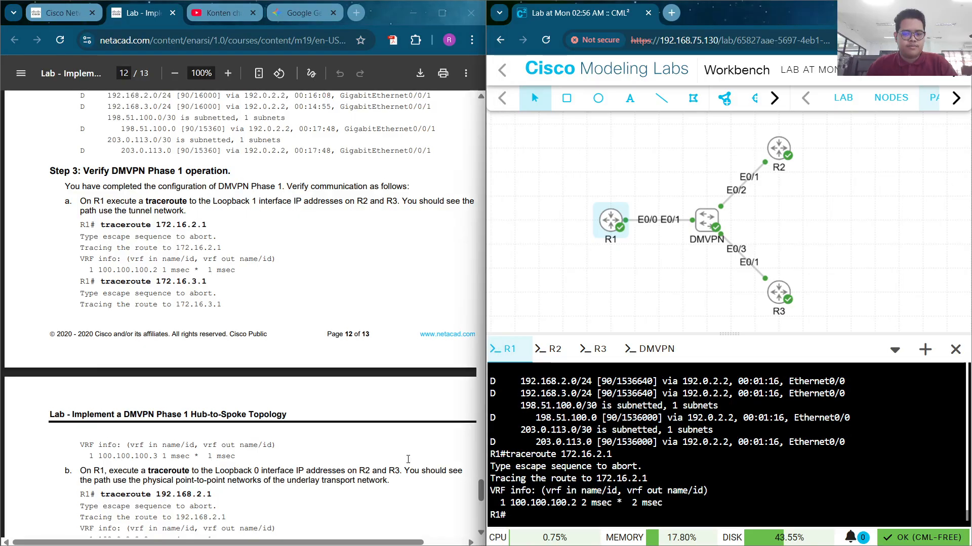
Run traceroute 172.16.3.1 on R1, reaching R3 via tunnel address 100.100.100.3
{"action": "left_click", "coordinate": [209, 288]}
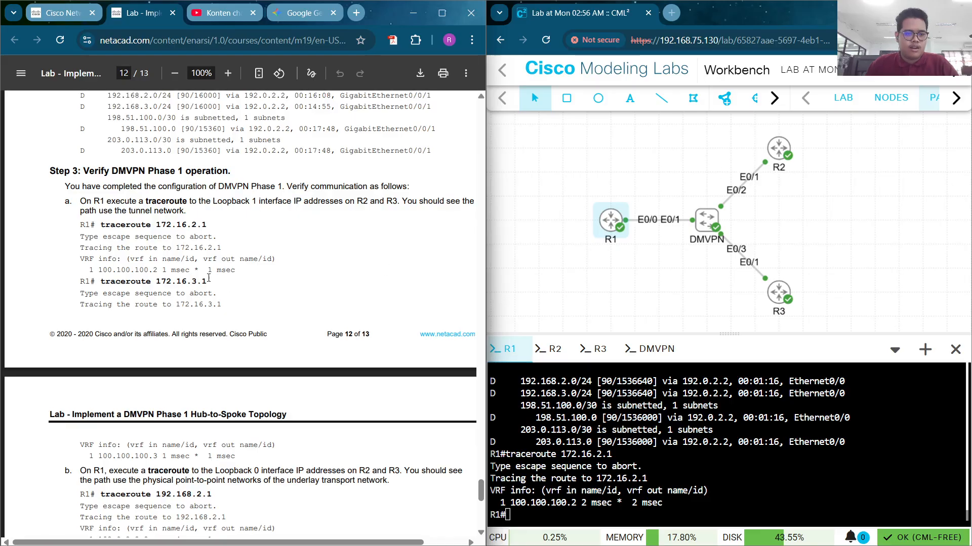
{"action": "left_click_drag", "start_coordinate": [209, 282], "coordinate": [103, 288]}
{"action": "key", "text": "ctrl+c"}
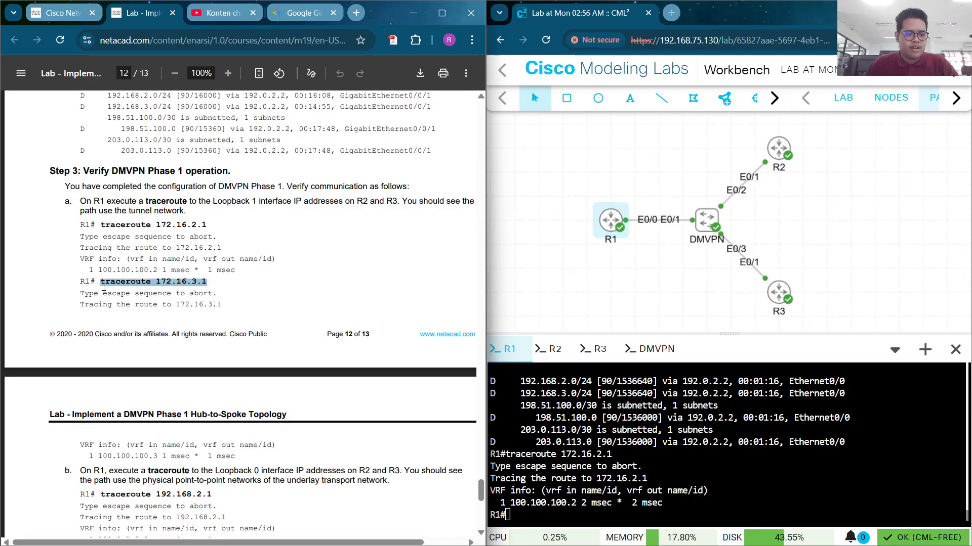
{"action": "left_click", "coordinate": [574, 493]}
{"action": "right_click", "coordinate": [574, 494]}
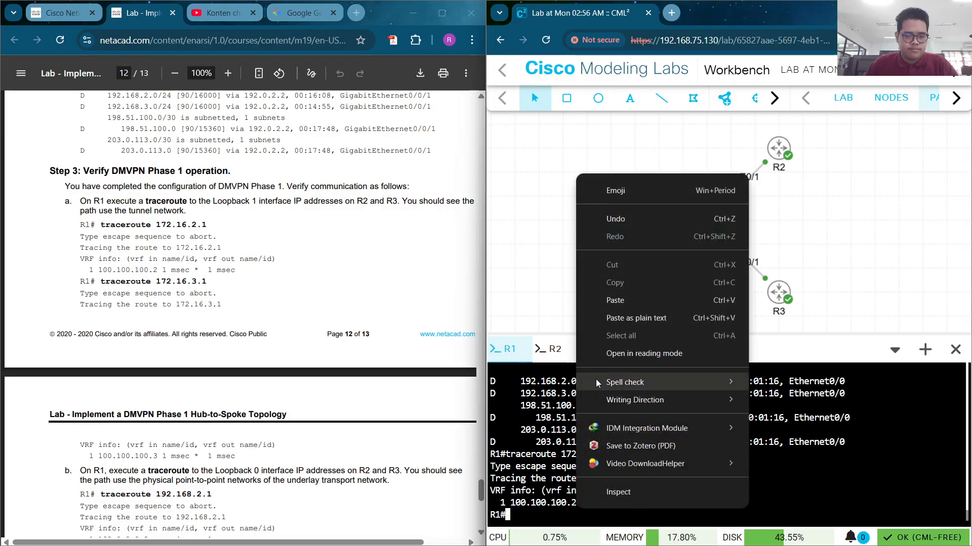
{"action": "left_click", "coordinate": [618, 305]}
{"action": "key", "text": "Return"}
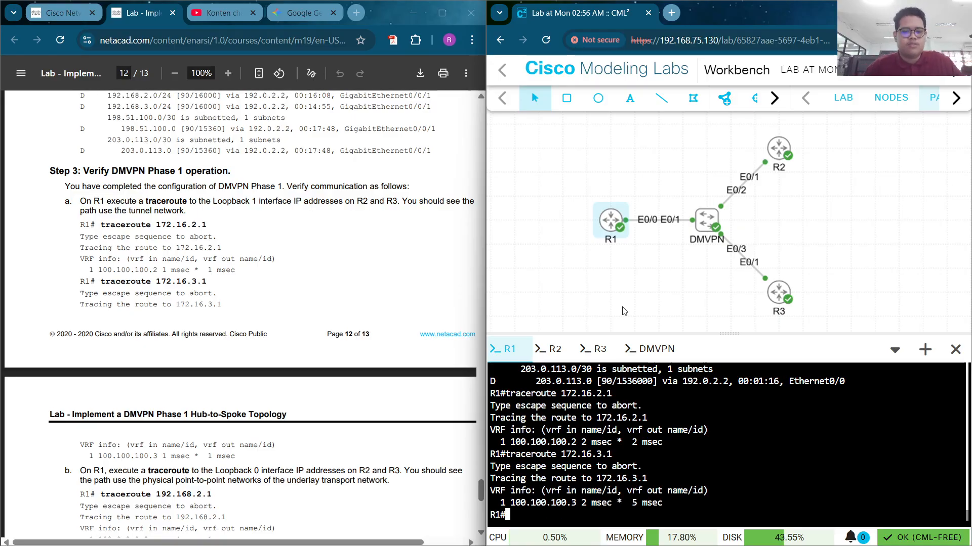
{"action": "scroll", "coordinate": [145, 262], "scroll_direction": "down", "scroll_amount": 5}
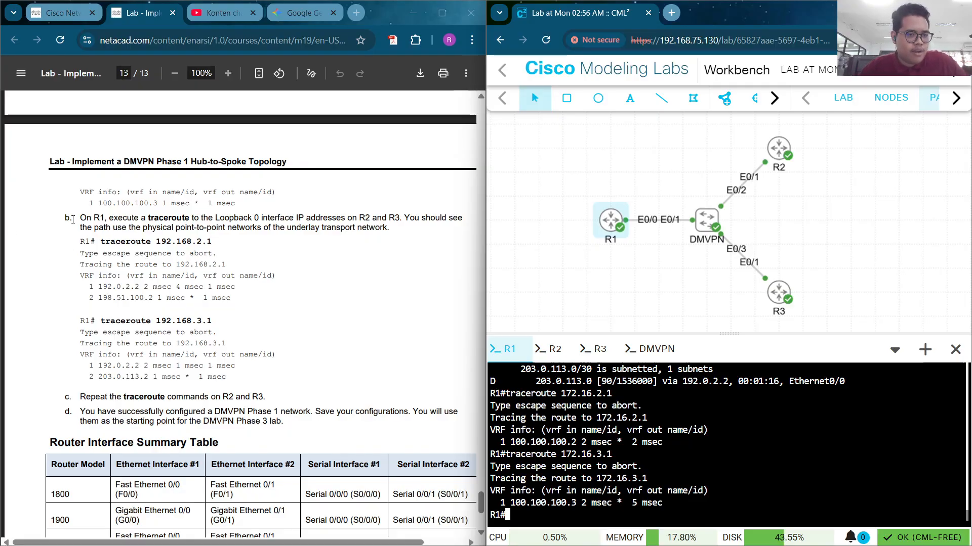
Run traceroute 192.168.2.1 on R1 over the underlay via 192.0.2.2
{"action": "left_click_drag", "start_coordinate": [102, 243], "coordinate": [220, 239]}
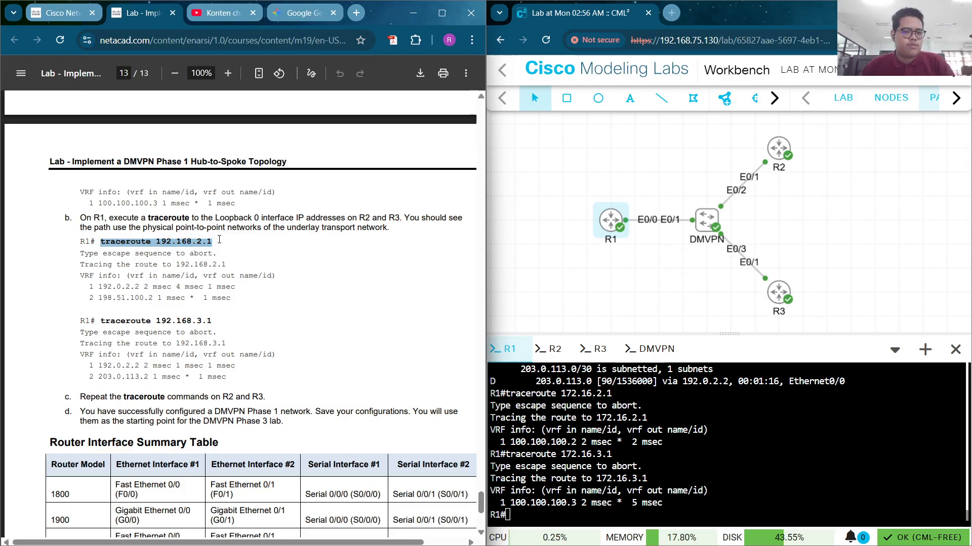
{"action": "right_click", "coordinate": [782, 501]}
{"action": "left_click", "coordinate": [794, 274]}
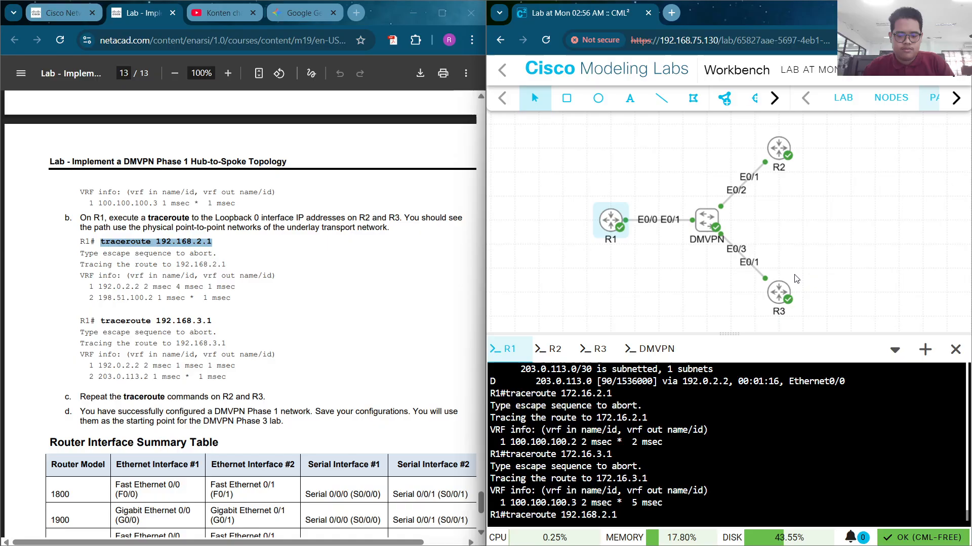
{"action": "key", "text": "Return"}
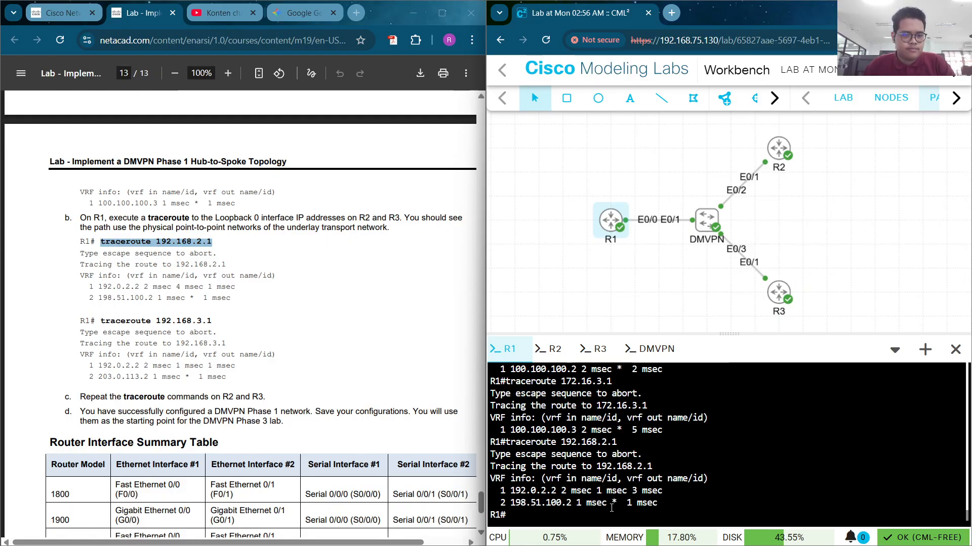
{"action": "key", "text": "Up"}
{"action": "key", "text": "Up"}
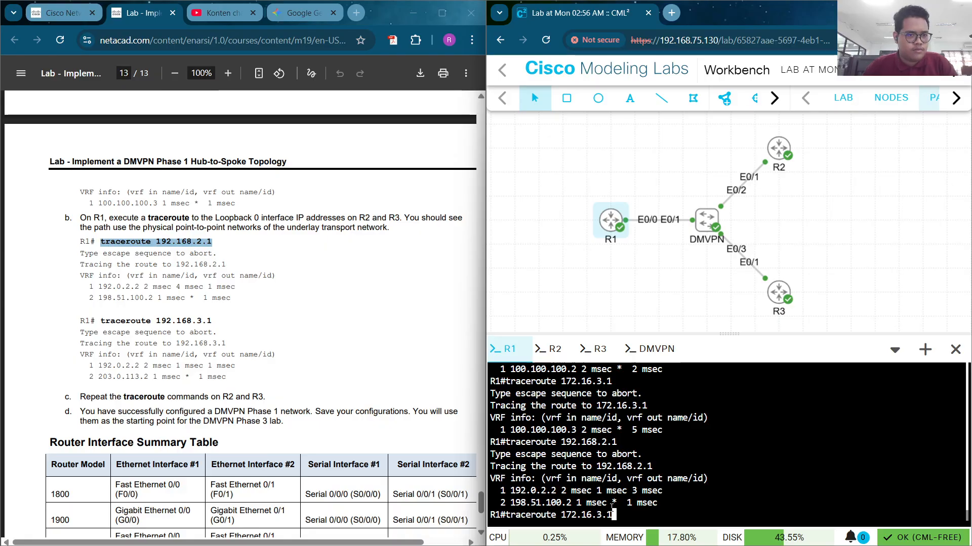
Run traceroute 192.168.3.1 on R1 over the underlay
{"action": "left_click", "coordinate": [207, 332]}
{"action": "left_click_drag", "start_coordinate": [213, 322], "coordinate": [100, 322]}
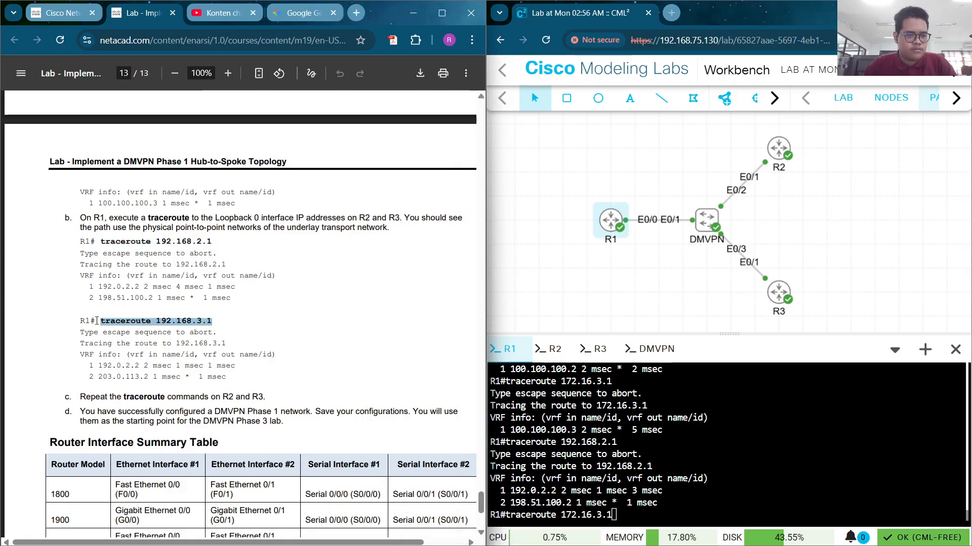
{"action": "left_click", "coordinate": [638, 506]}
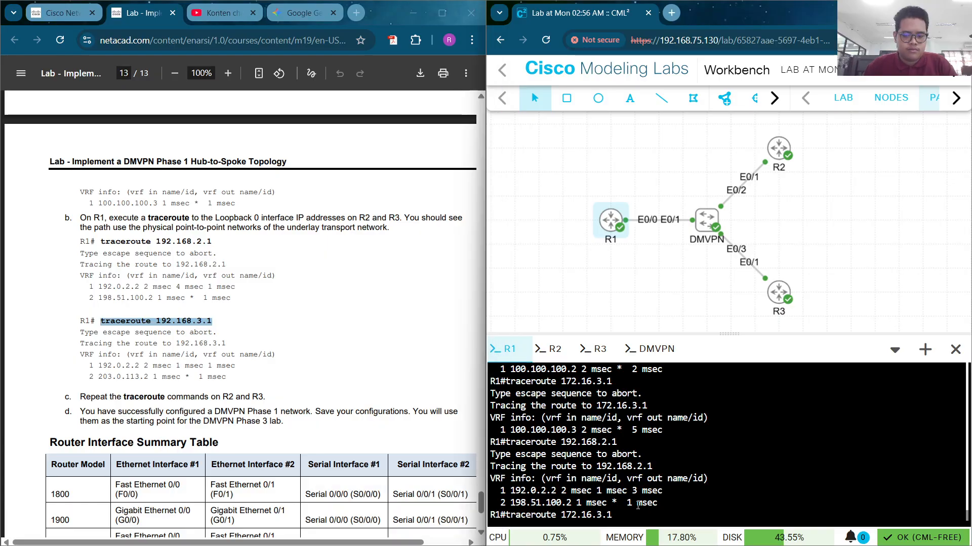
{"action": "key", "text": "Down"}
{"action": "key", "text": "Down"}
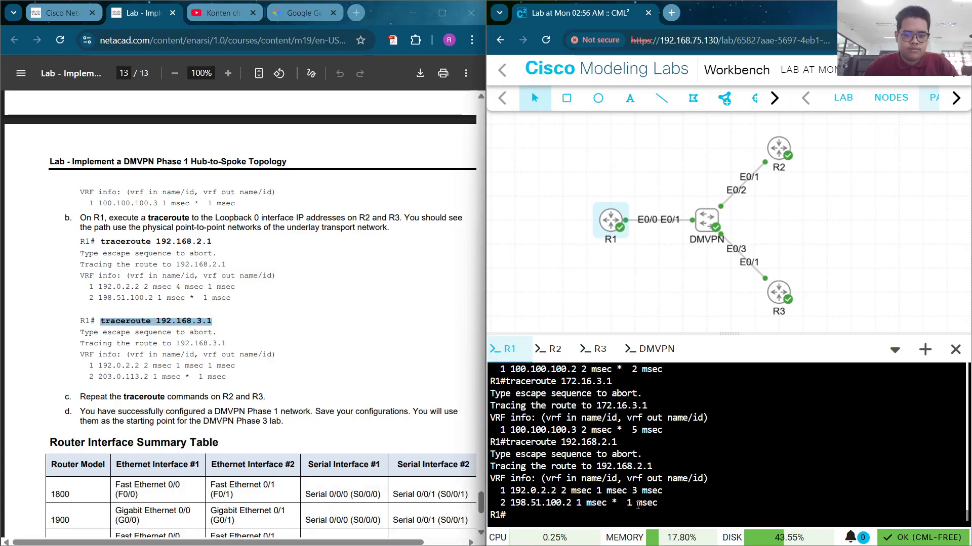
{"action": "right_click", "coordinate": [638, 506]}
{"action": "left_click", "coordinate": [697, 294]}
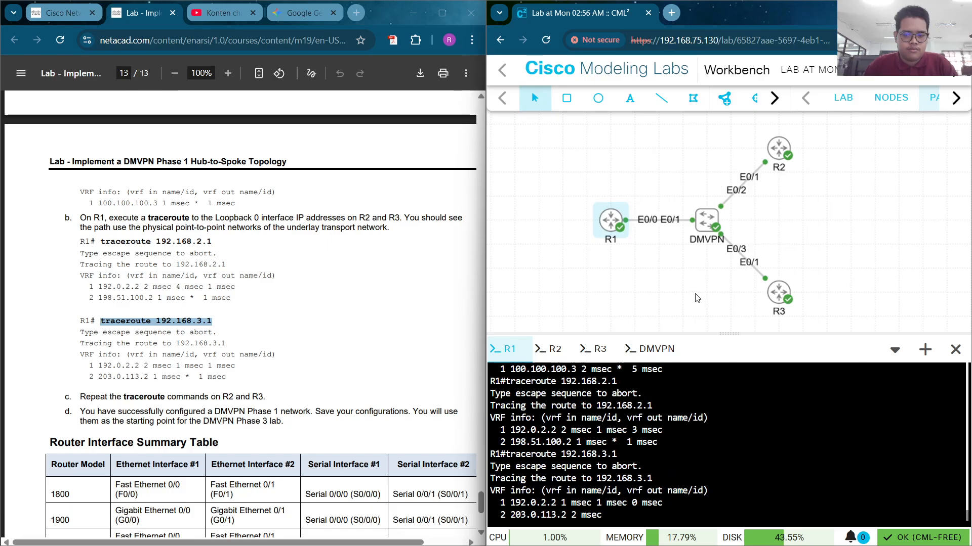
Scroll the lab PDF back to page 1
{"action": "left_click", "coordinate": [64, 332]}
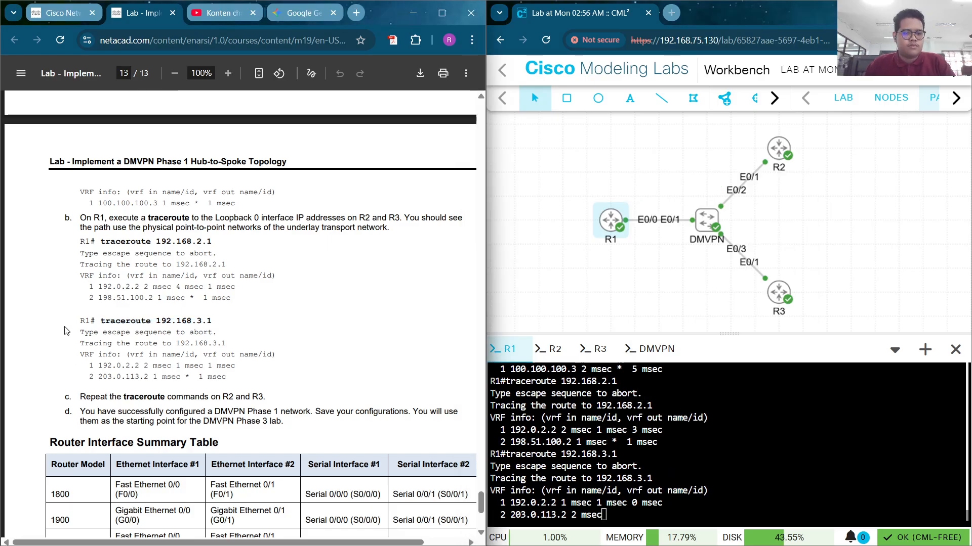
{"action": "scroll", "coordinate": [268, 261], "scroll_direction": "down", "scroll_amount": 3}
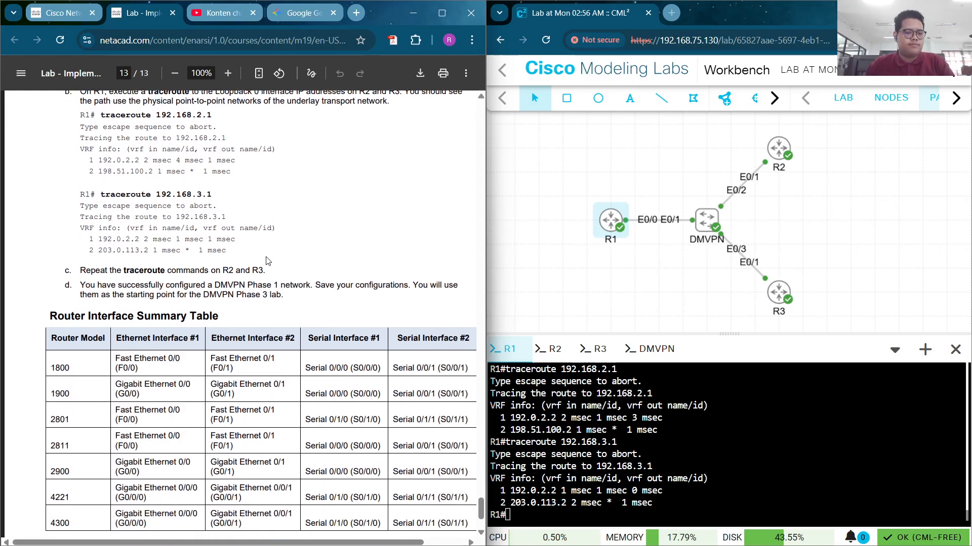
{"action": "scroll", "coordinate": [268, 261], "scroll_direction": "down", "scroll_amount": 3}
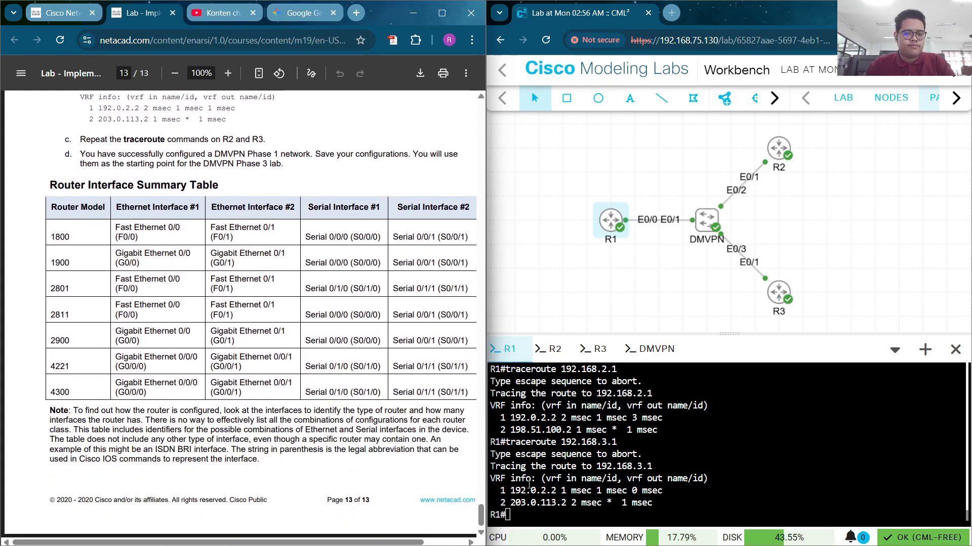
{"action": "left_click_drag", "start_coordinate": [480, 515], "coordinate": [474, 100]}
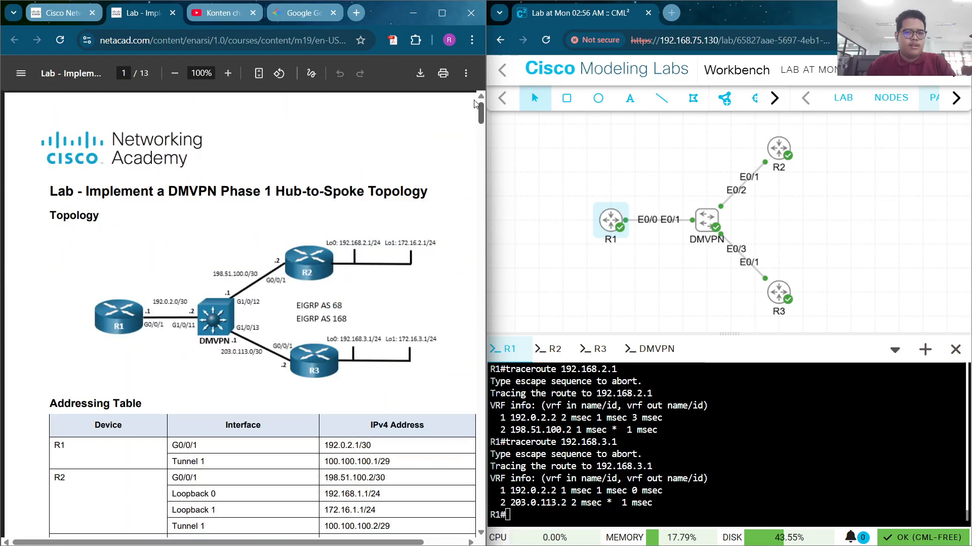